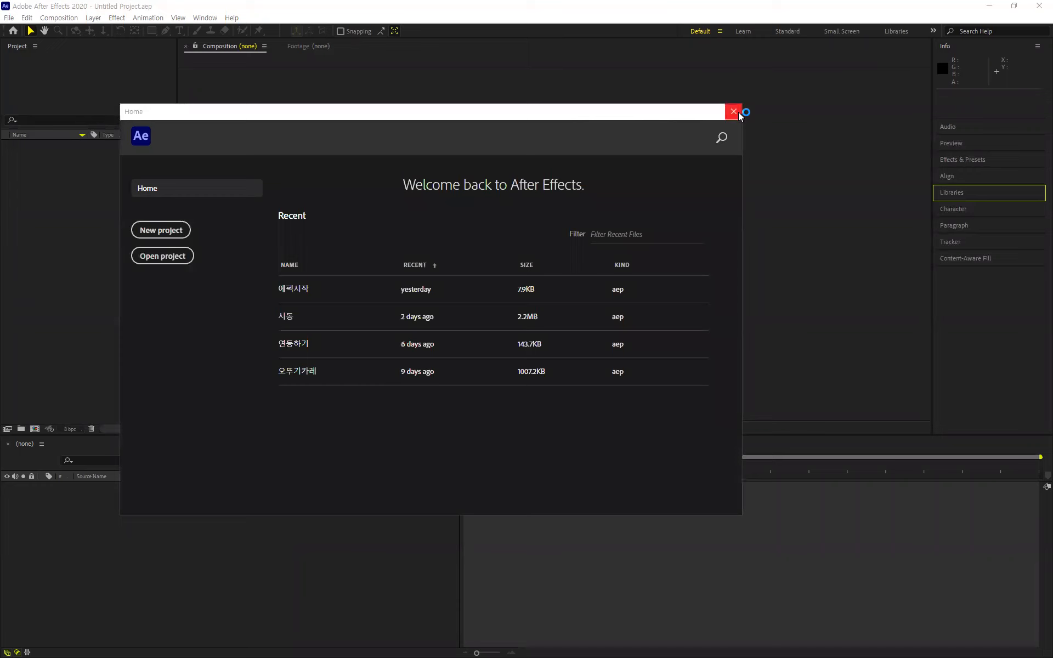
- Import CheeseWedgePotato.mp4 as footage from the 01_CheeseWedgePotato folder on the desktop
double_click(116, 202)
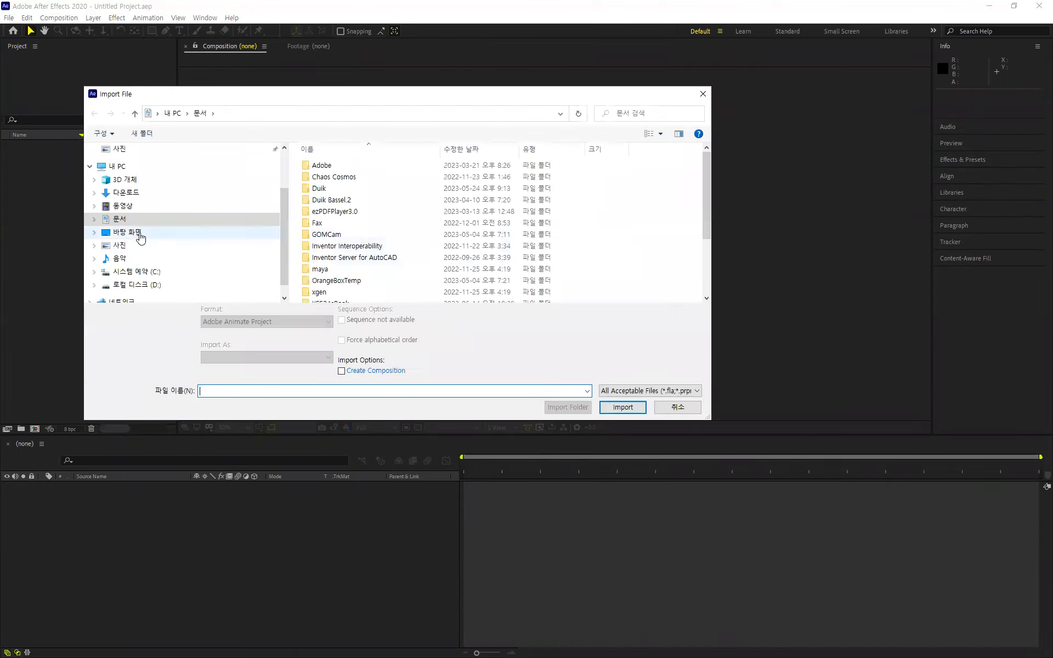
click(137, 232)
double_click(327, 181)
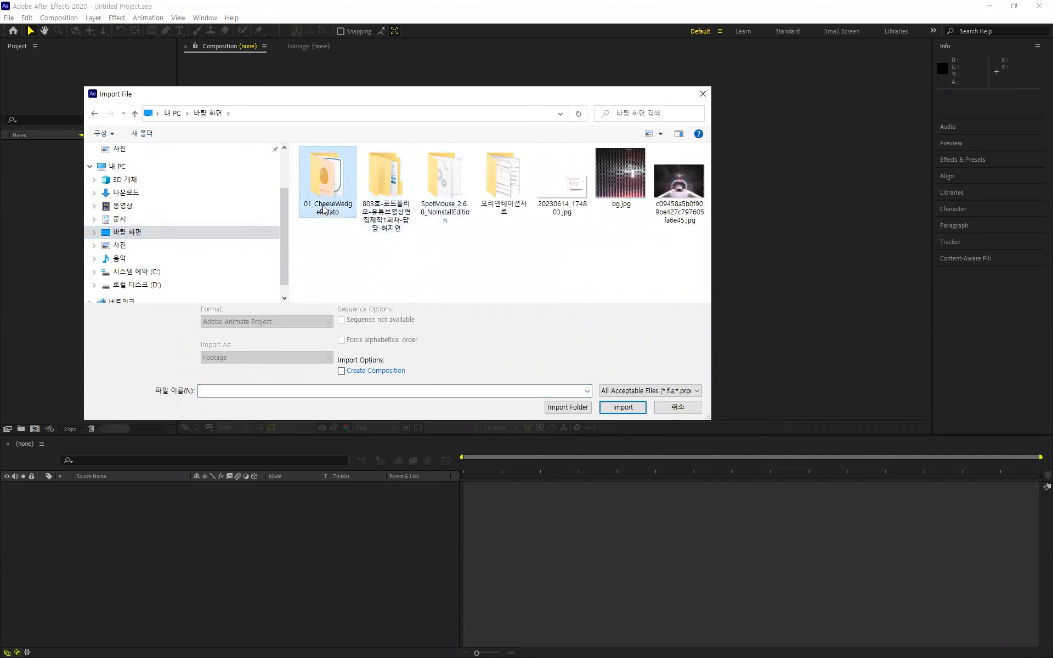
scroll(356, 277, down, 1)
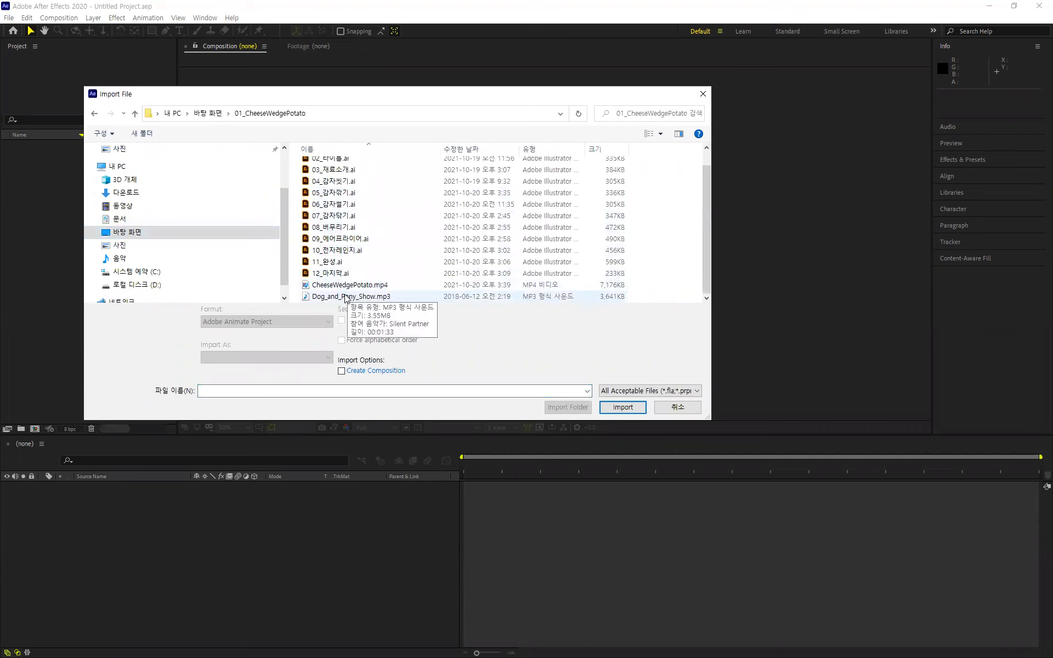
click(341, 285)
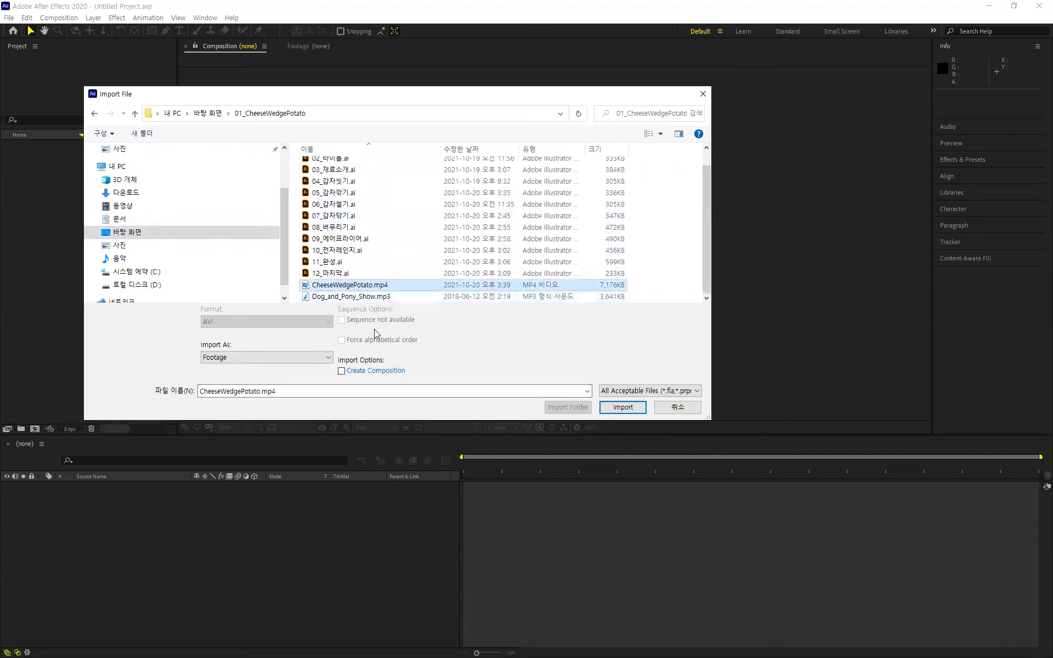
click(615, 408)
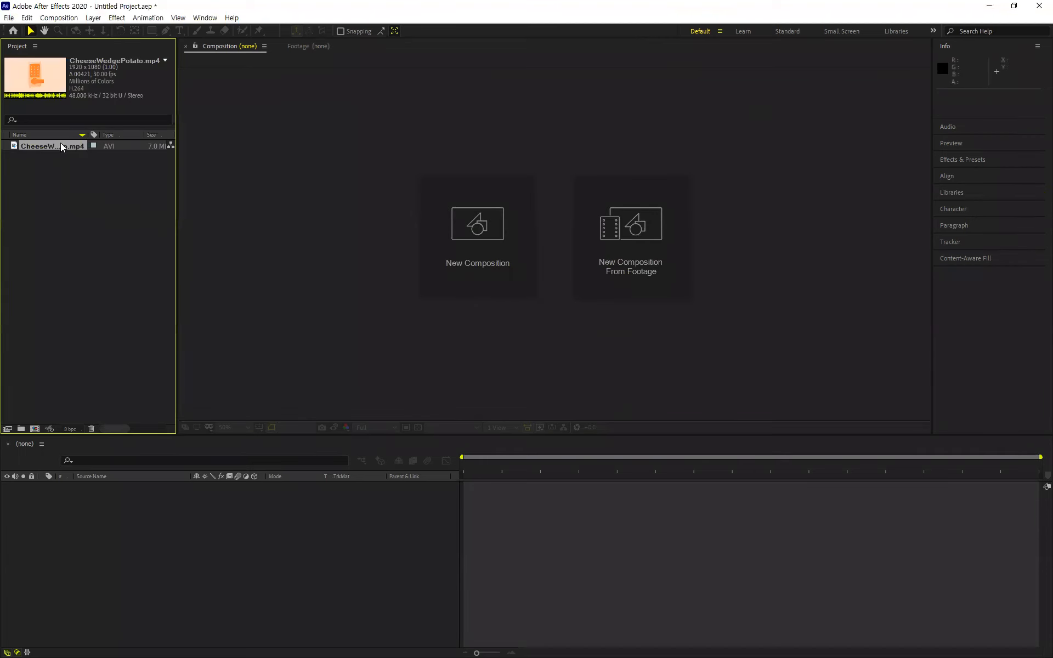
- Open CheeseWedgePotato.mp4 in a footage viewer docked beside the composition viewer and play it
double_click(60, 146)
click(342, 47)
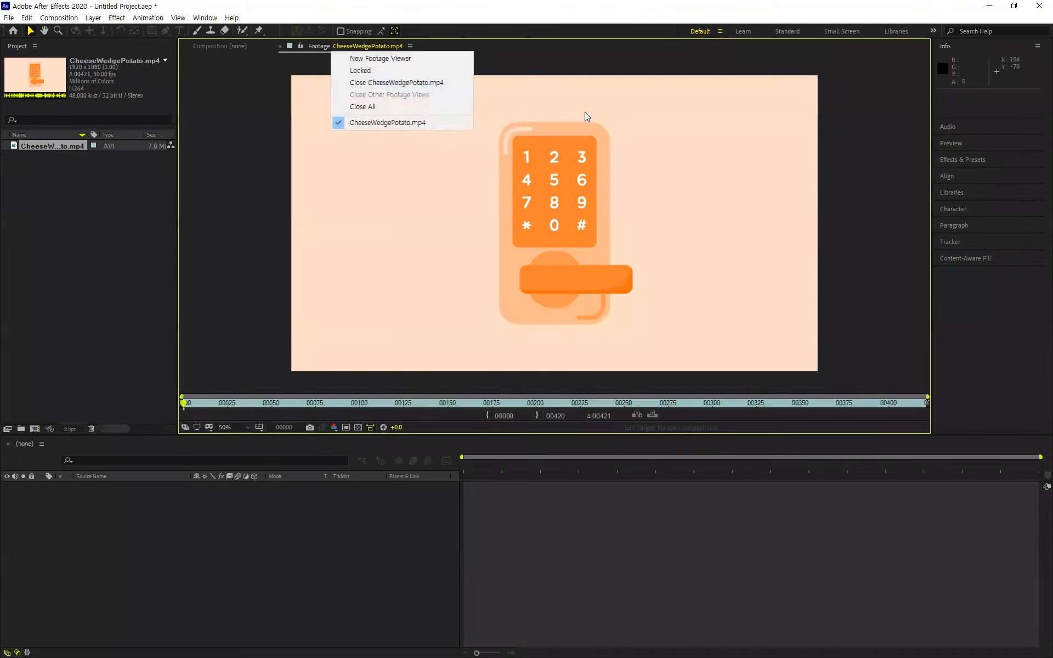
drag(325, 45, 914, 125)
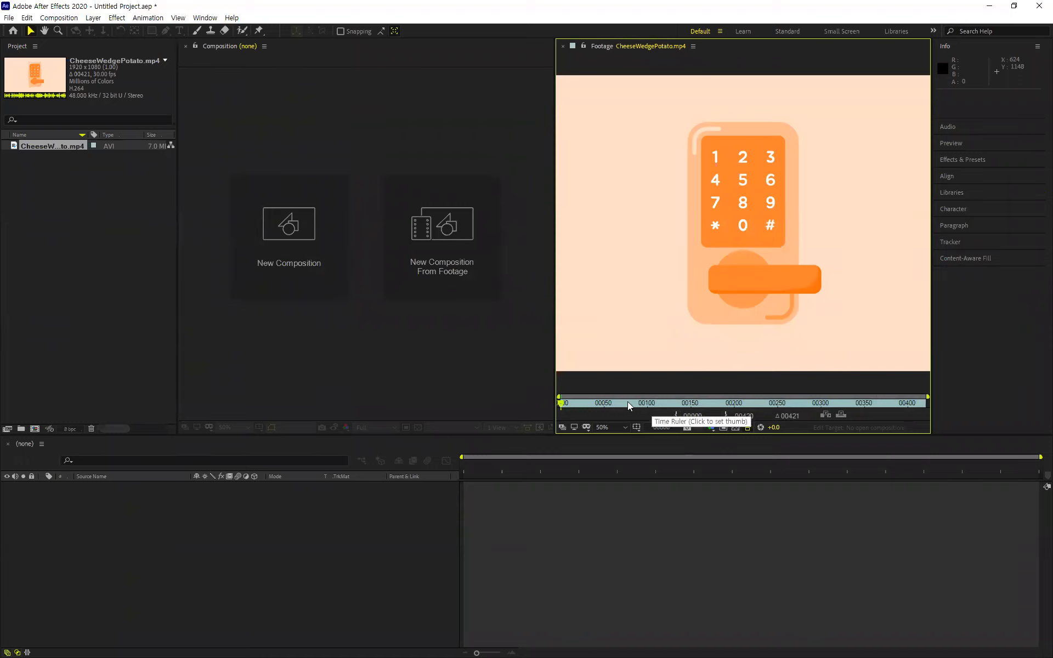
key(space)
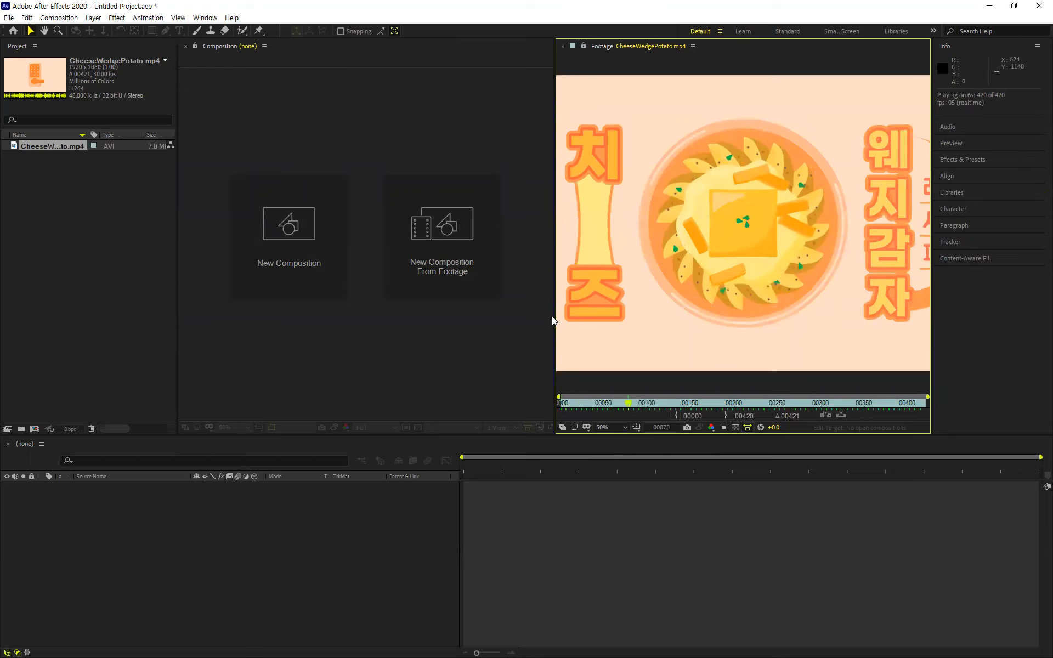
- Resize the docked footage viewer and restore the Default workspace to its original layout
drag(556, 321, 320, 288)
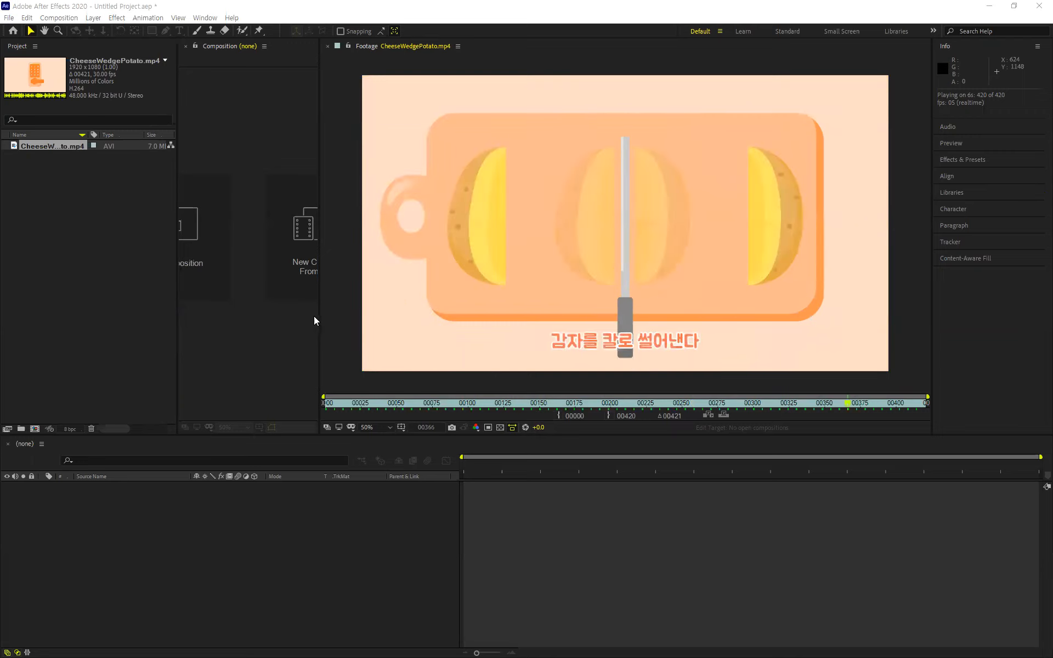
drag(320, 314, 682, 344)
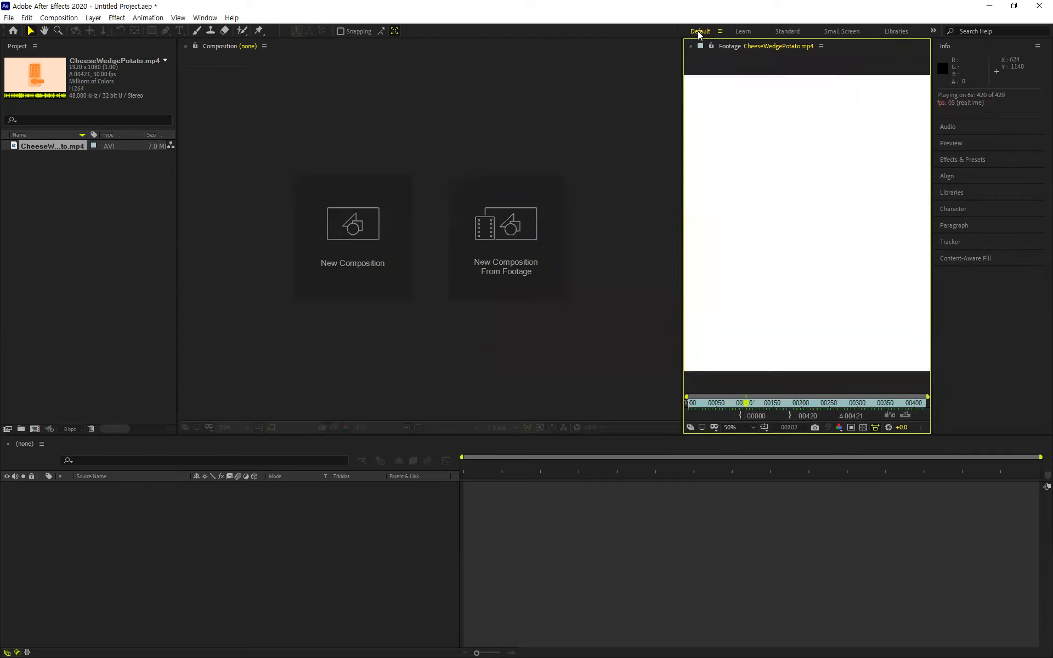
click(697, 31)
click(582, 353)
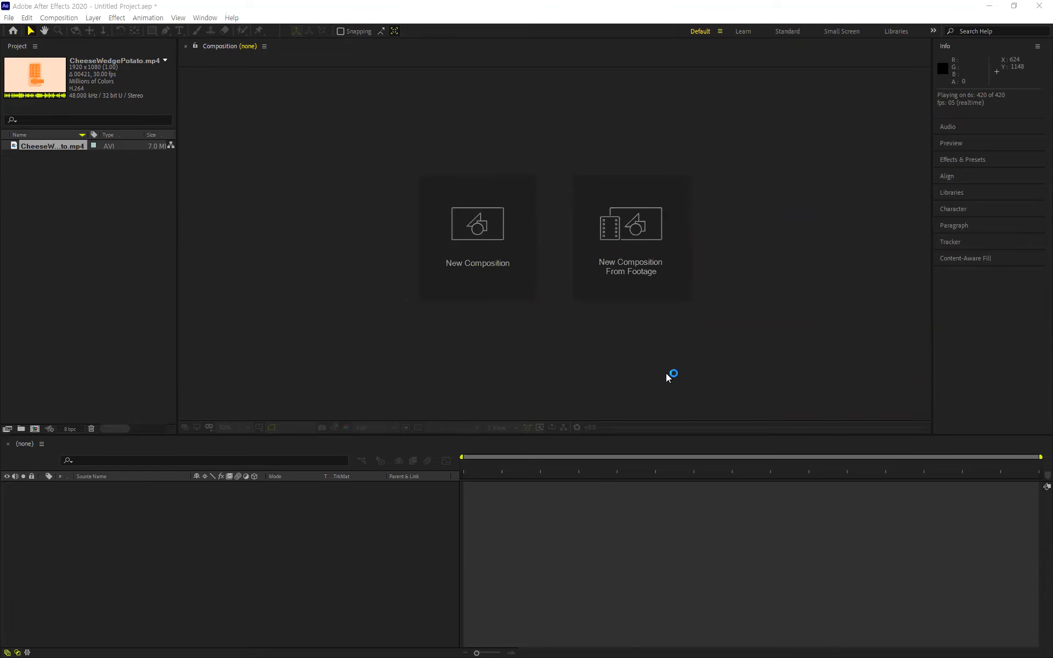
double_click(59, 250)
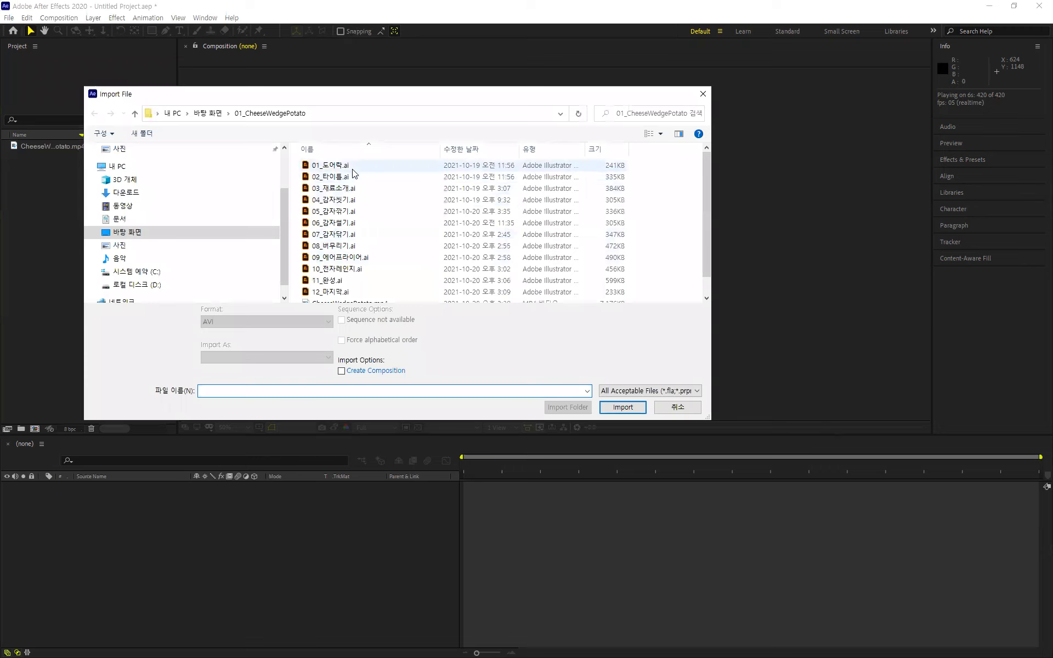
click(352, 168)
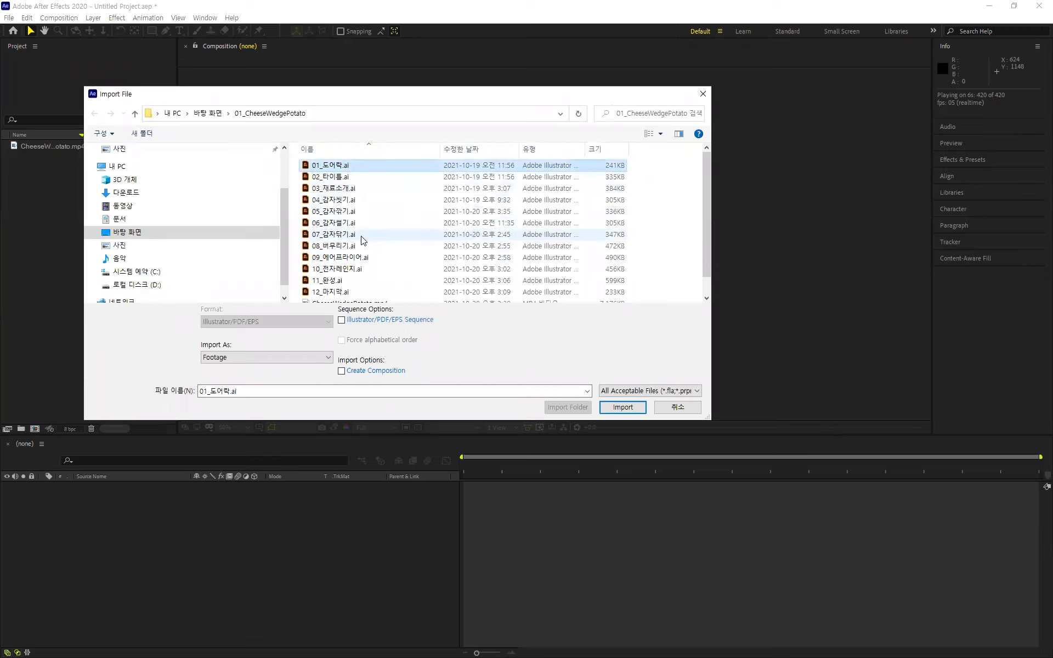
click(703, 94)
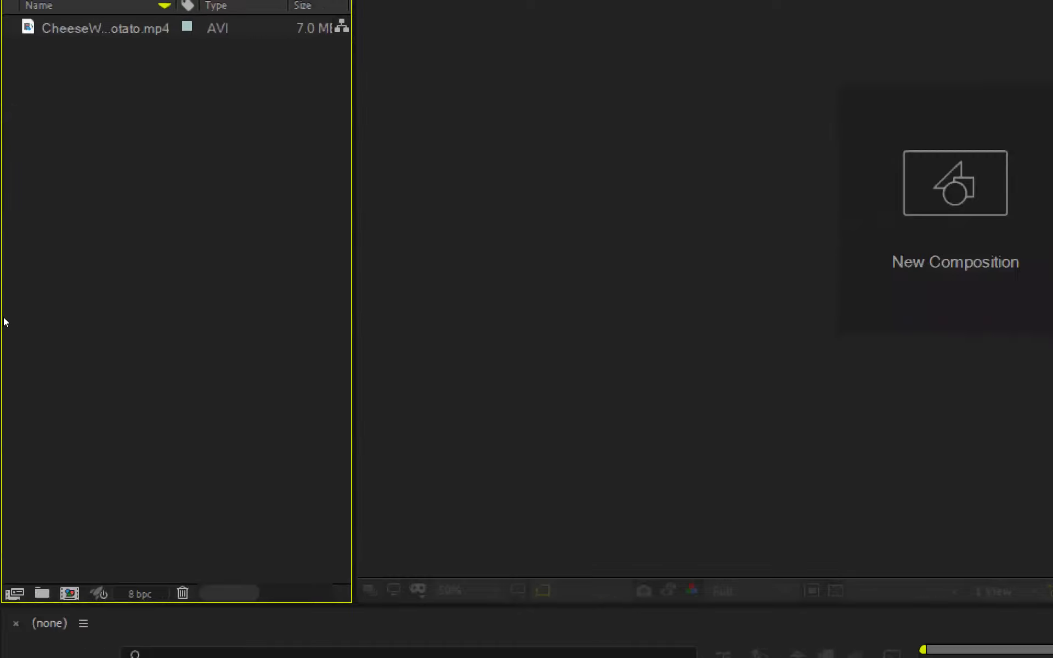
- Start a new composition and name it beer
click(956, 324)
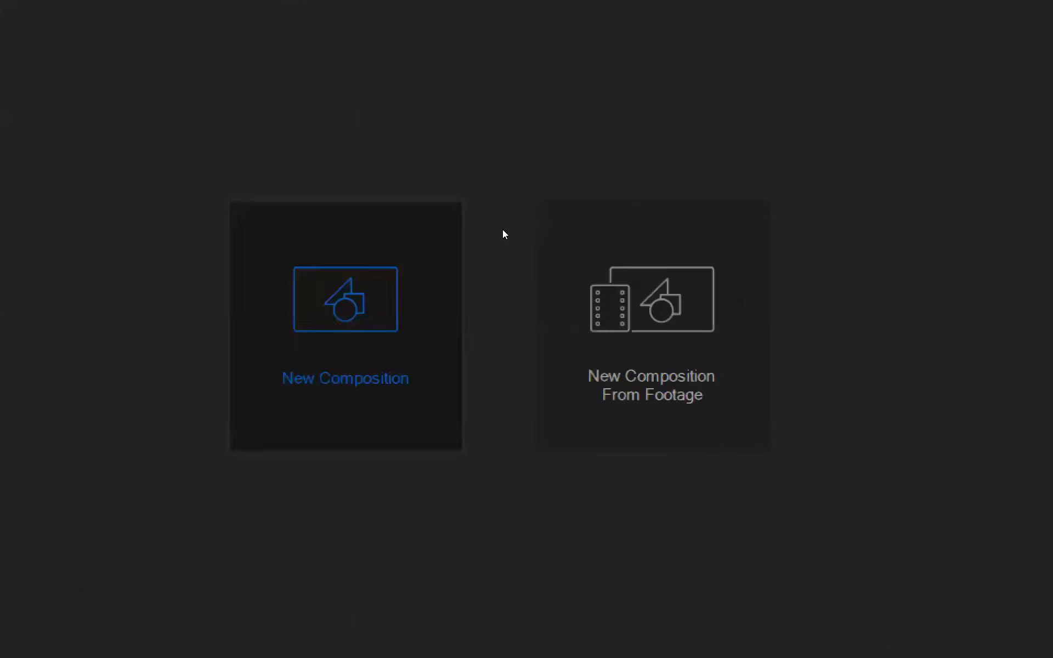
text(+)
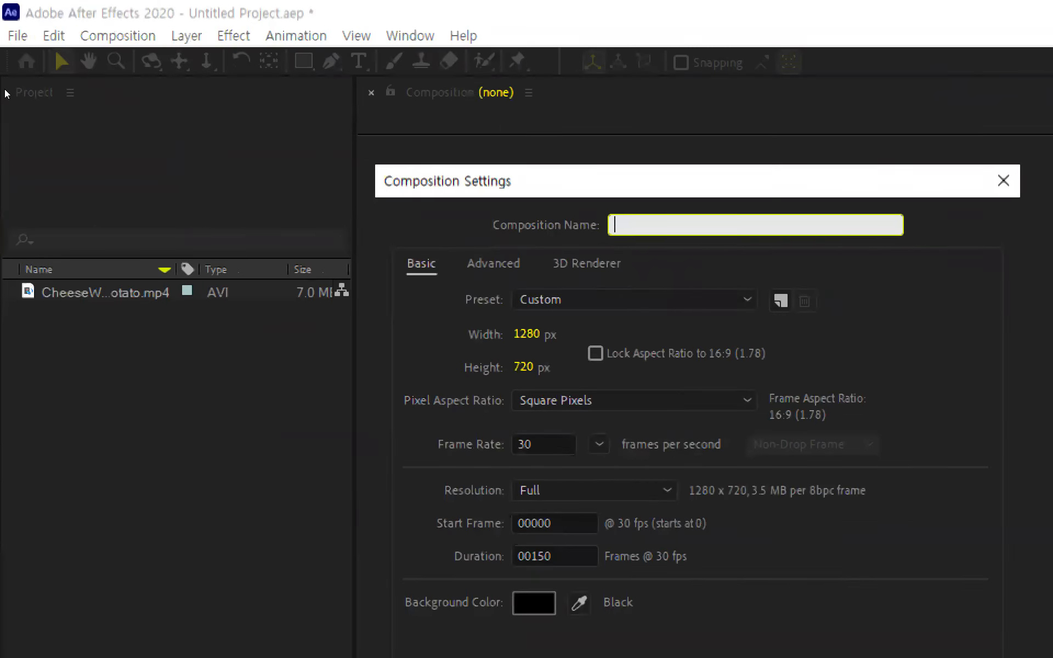
text(ㅠ)
key(BackSpace)
text(beer)
- Apply the HDTV 1080 29.97 preset to the new composition
click(634, 299)
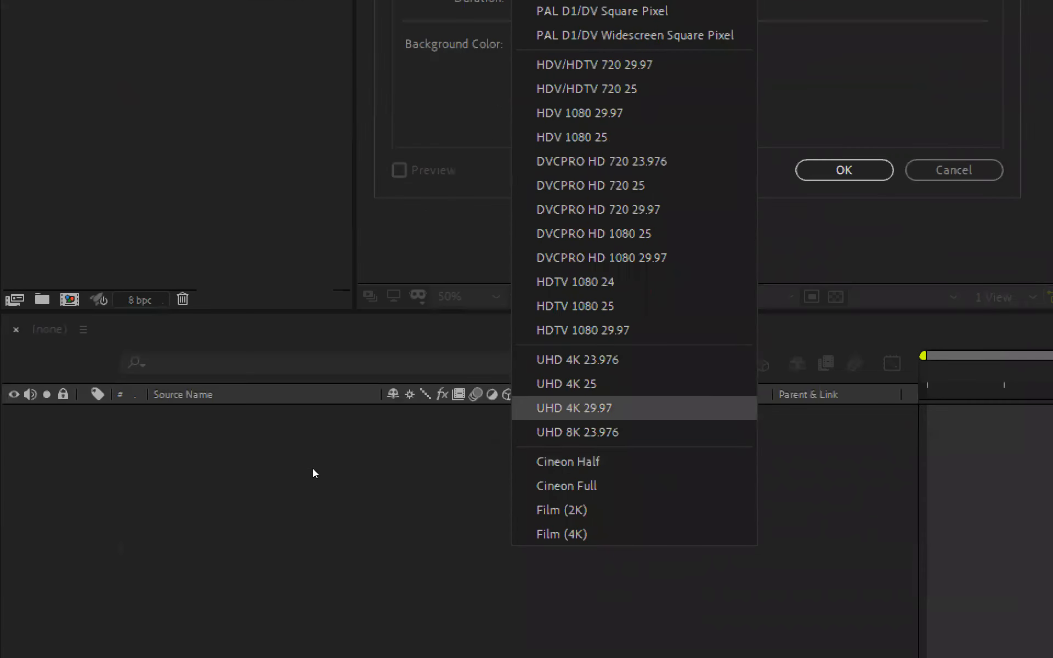
key(Up)
key(Up)
key(Up)
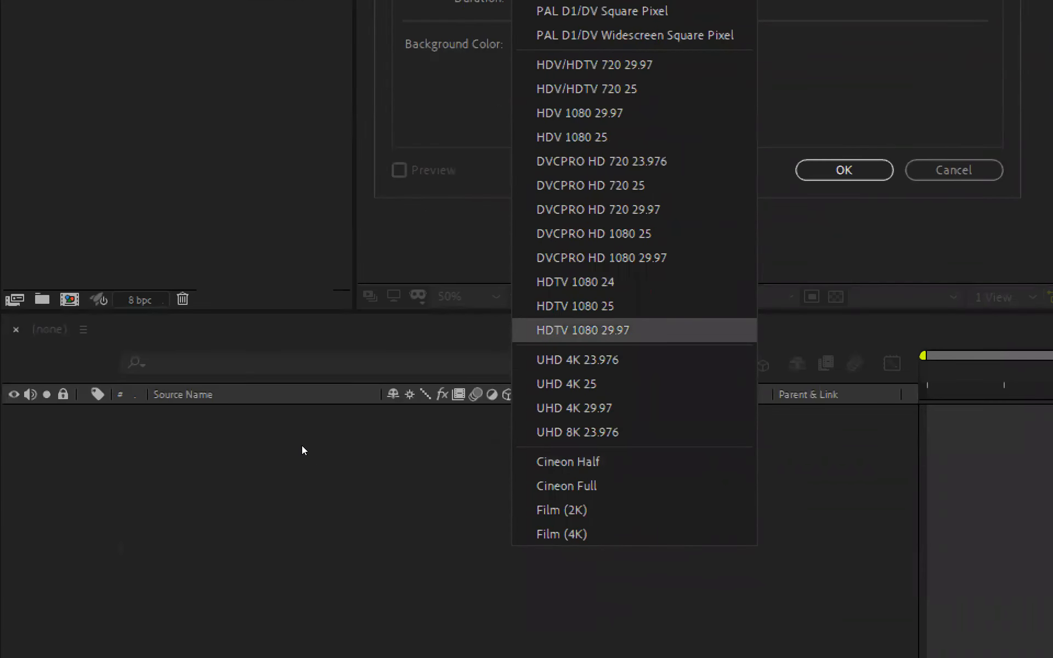
key(Return)
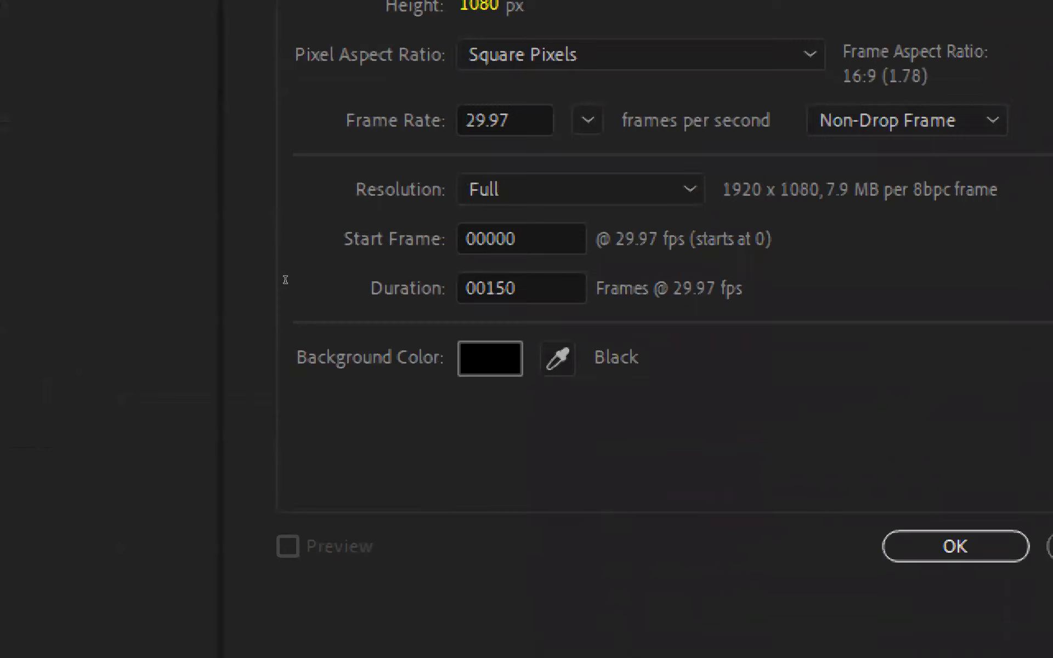
- Set the composition's duration to 300 frames and create it
drag(285, 280, 228, 270)
text(300)
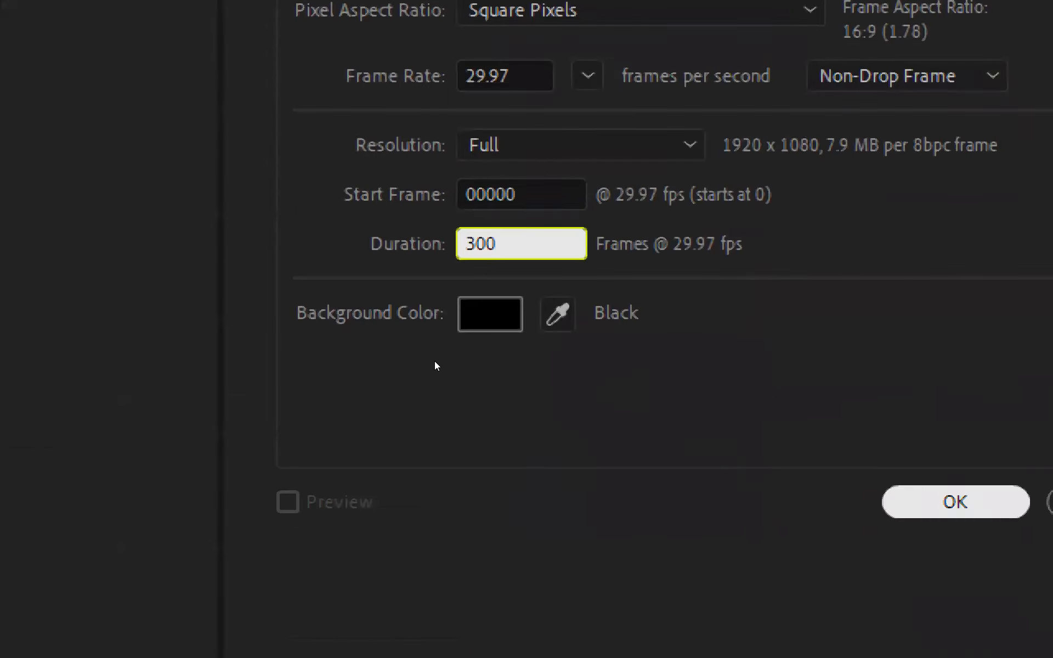
key(Return)
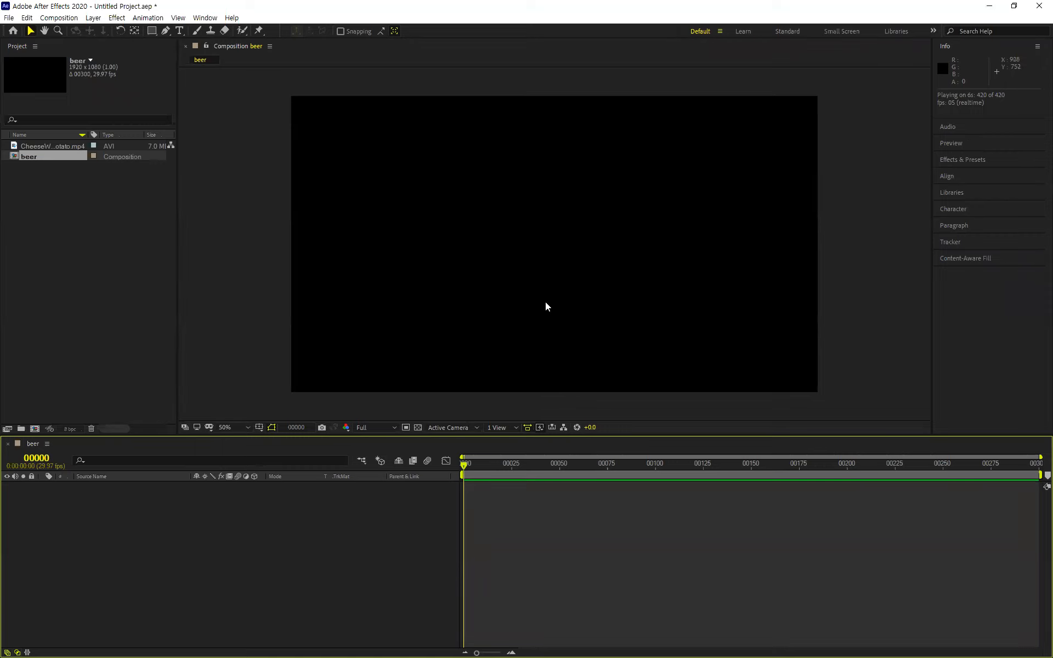
- Open CheeseWedgePotato.mp4 in a footage viewer docked beside the beer composition, and widen the composition viewer slightly
double_click(67, 144)
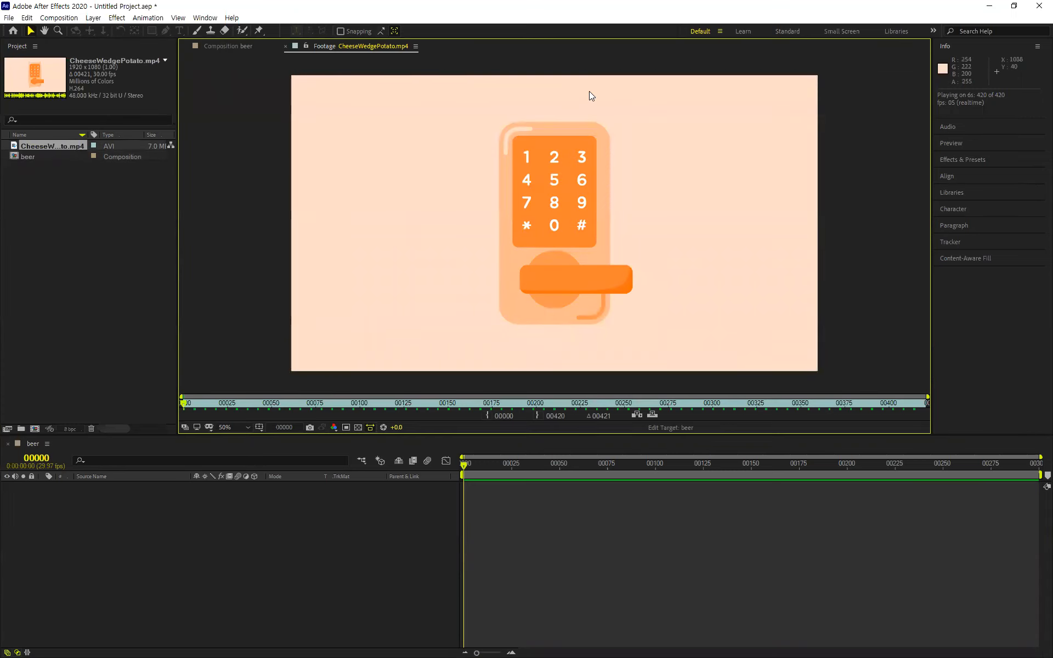
drag(325, 46, 913, 160)
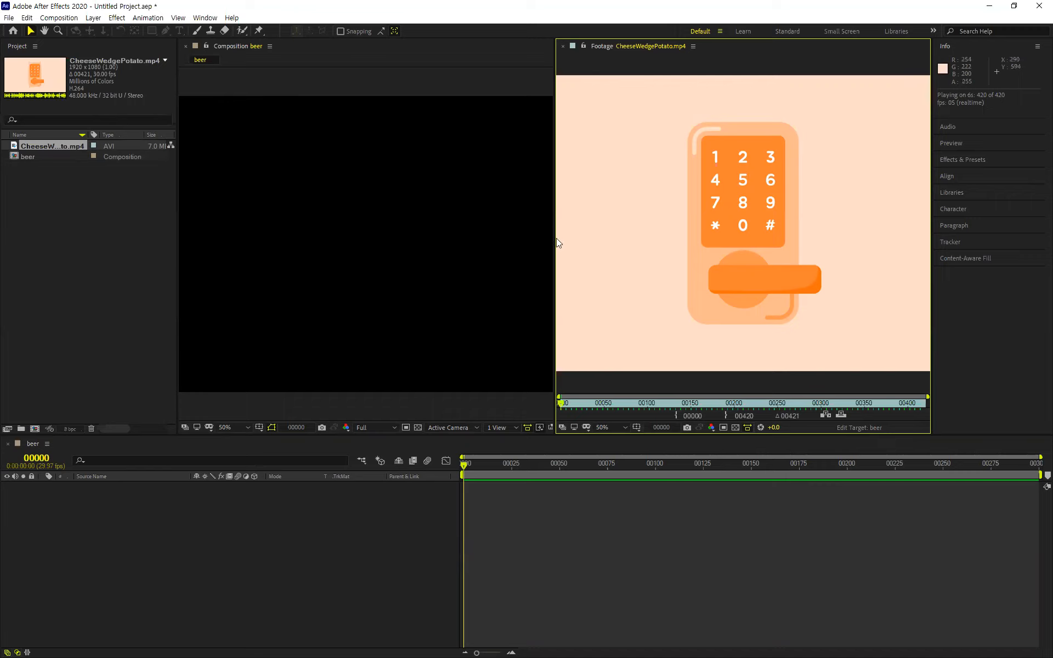
drag(553, 238, 582, 236)
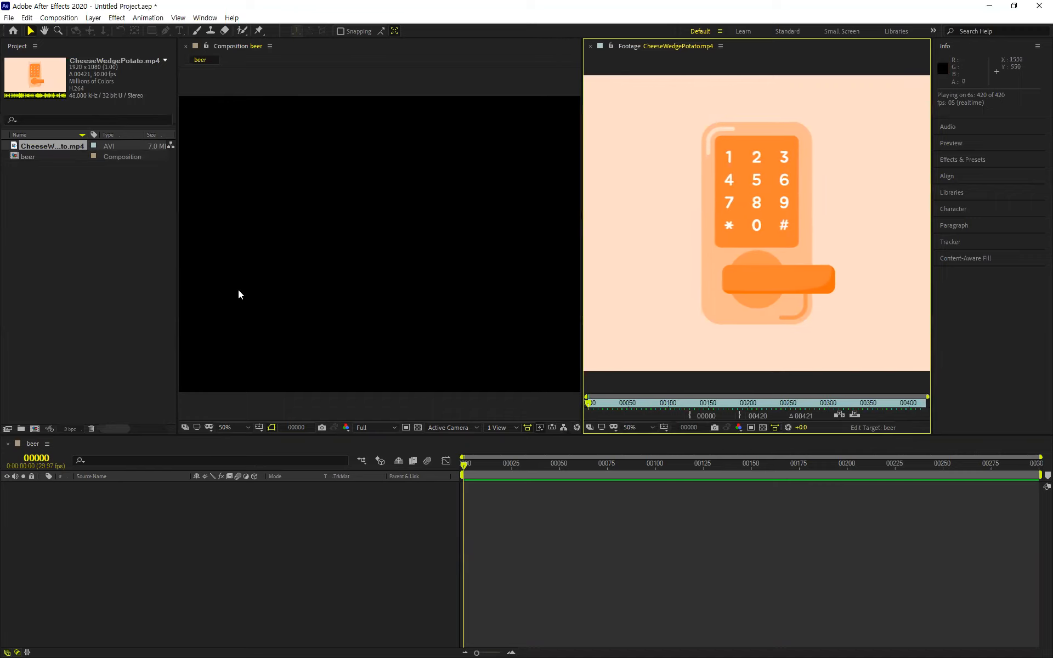
- With nothing selected, draw a circle about 160 px in diameter near the composition's centre with the Ellipse tool
click(93, 287)
click(46, 531)
click(128, 232)
drag(152, 31, 187, 62)
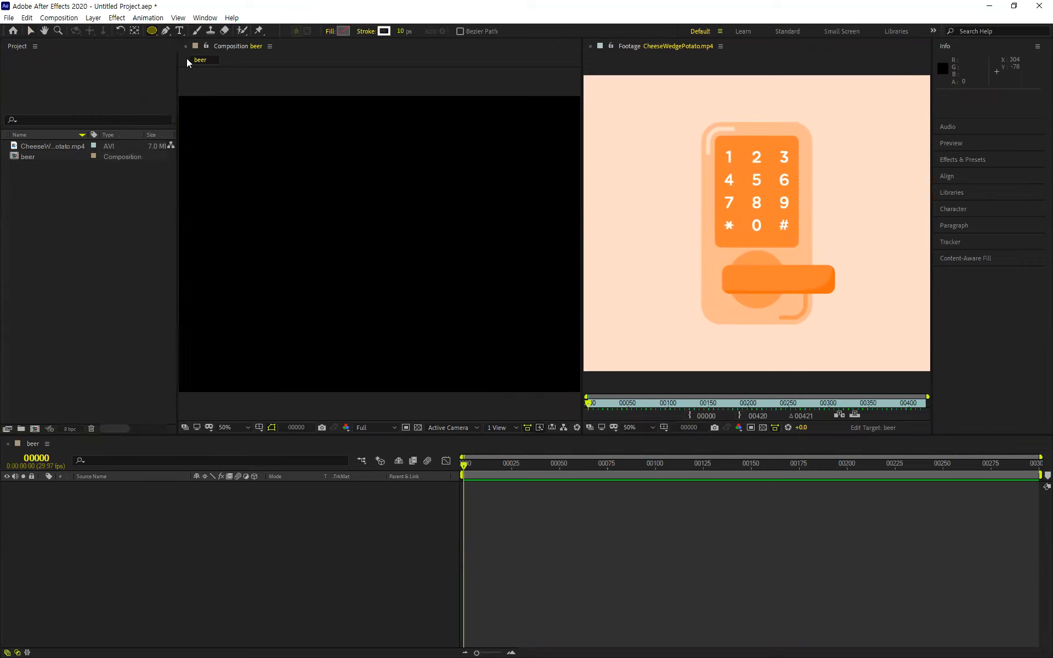
drag(350, 213, 395, 257)
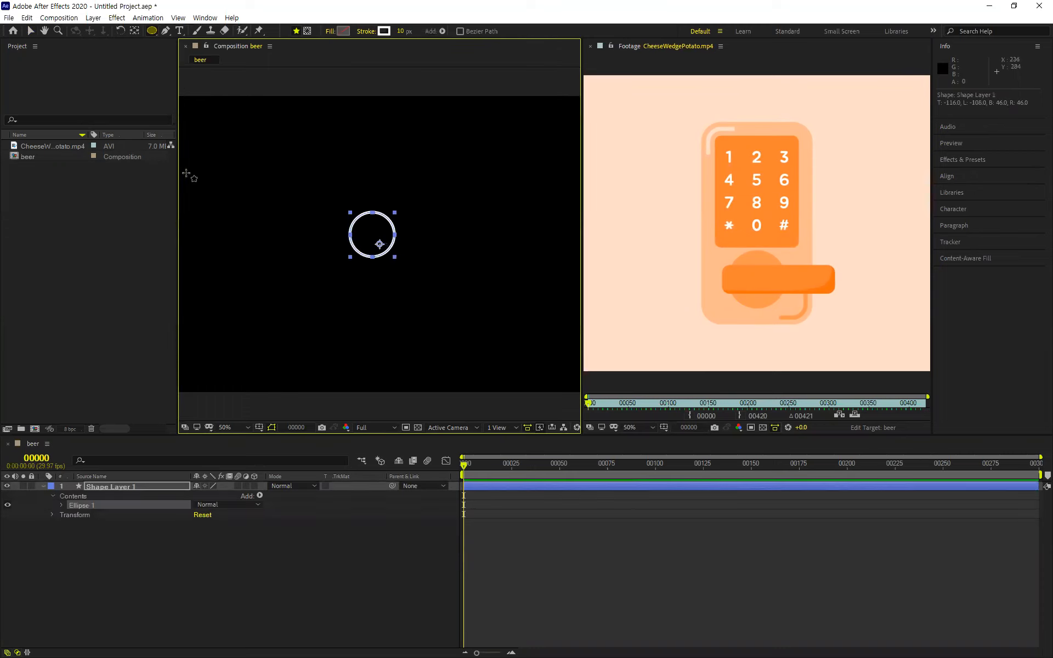
- Give the circle a solid white fill and move its anchor point to the circle's centre with the Pan Behind tool
click(328, 32)
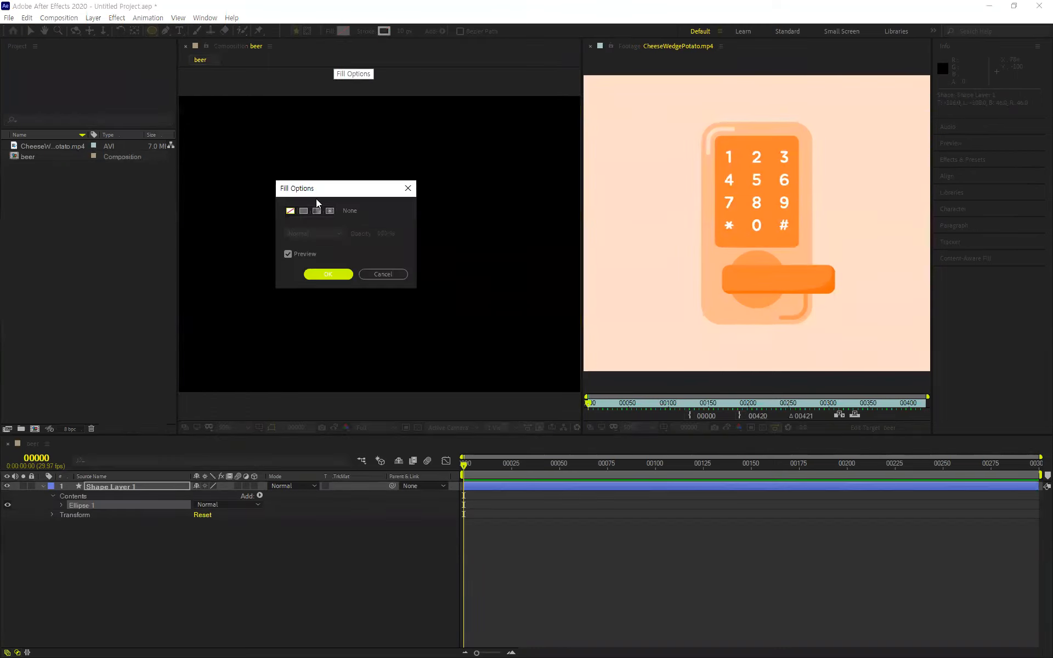
click(303, 212)
click(328, 275)
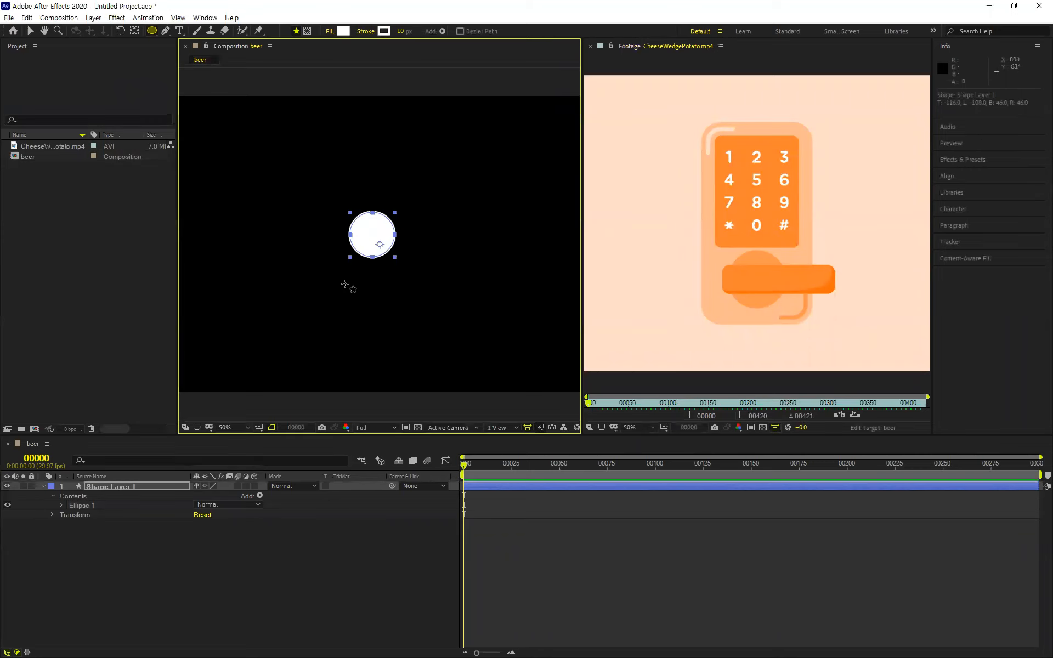
click(134, 31)
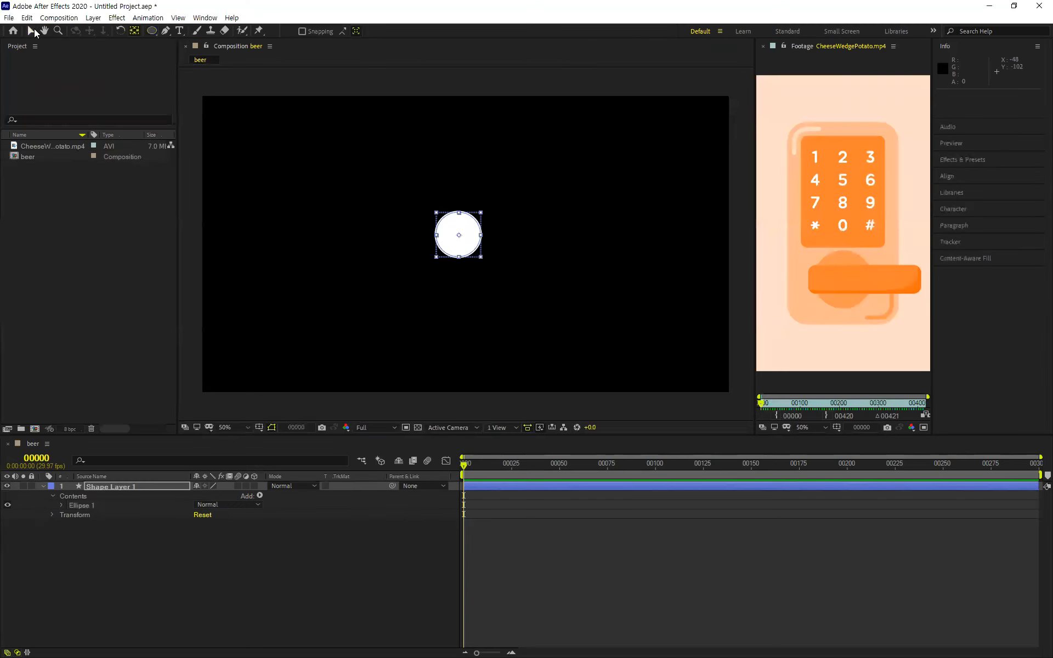
click(31, 31)
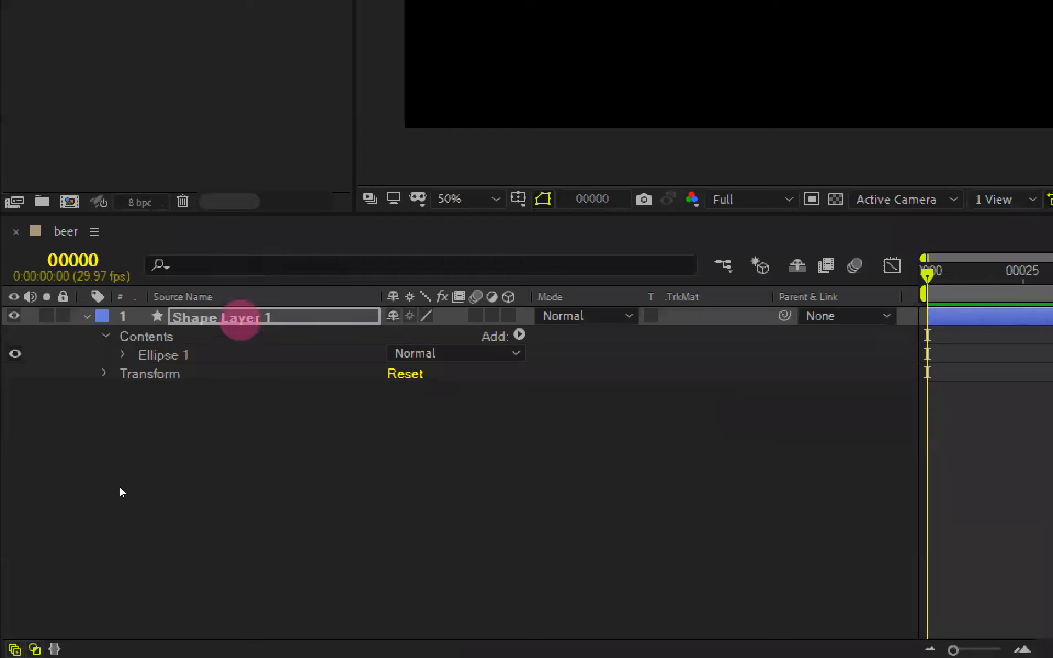
- Rename the circle's shape layer to beer
click(240, 321)
key(Return)
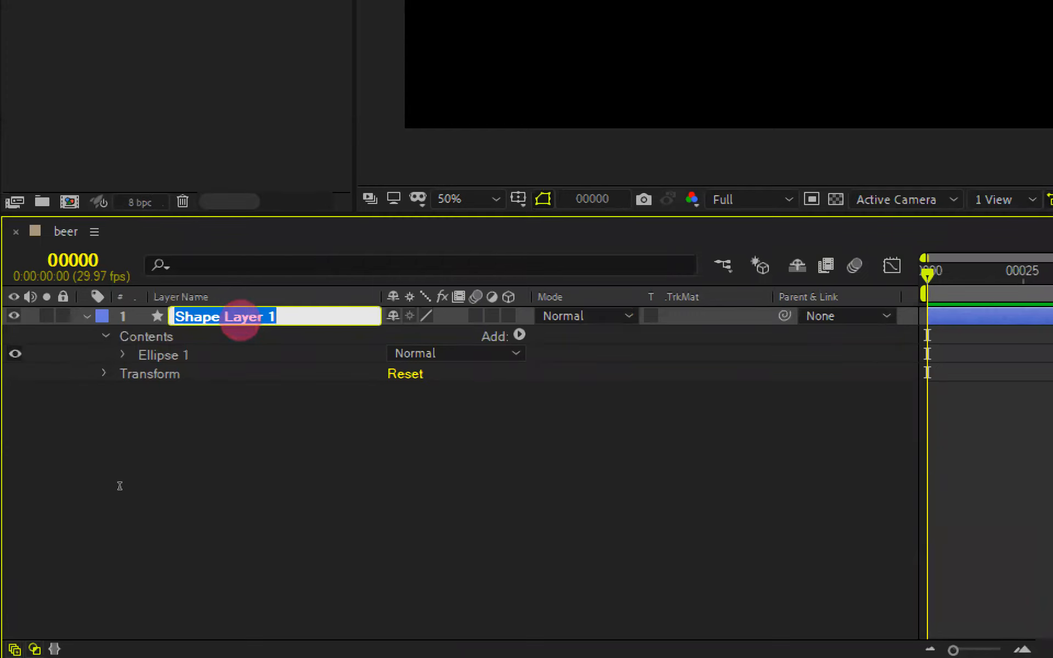
text(beer)
click(397, 470)
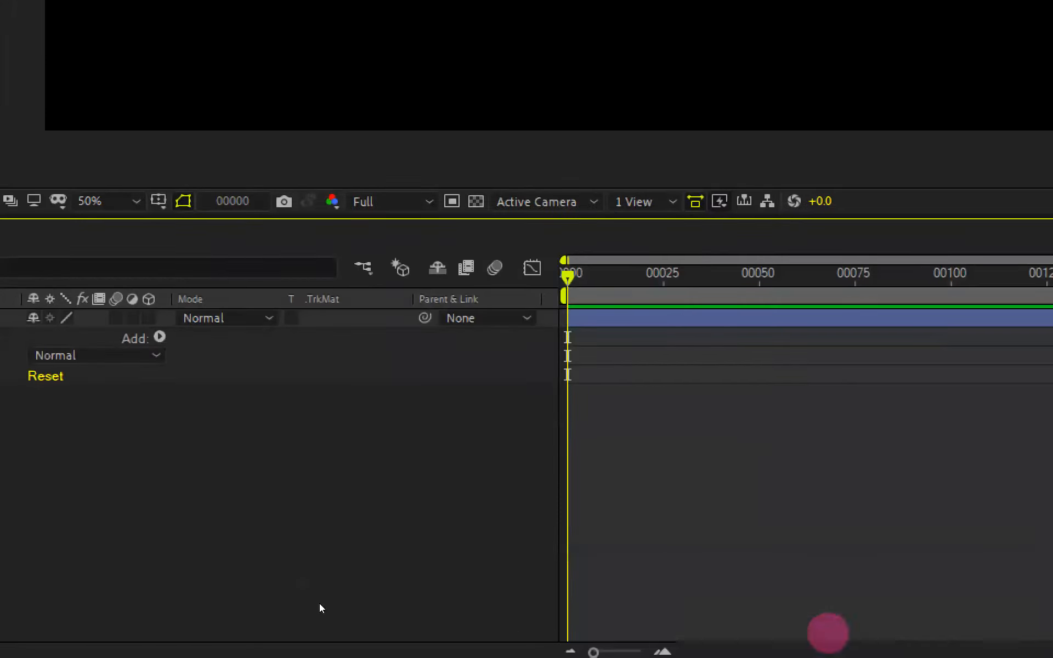
- Add a Scale keyframe to the beer layer at frame 0 and set its scale to 0%
click(268, 321)
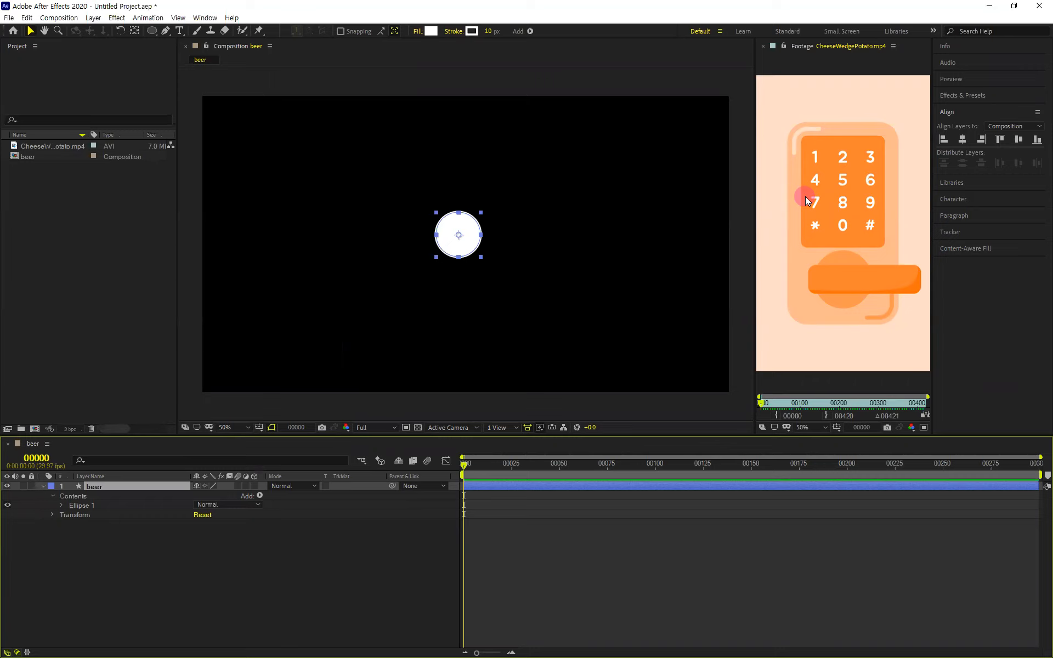
key(alt+shift+s)
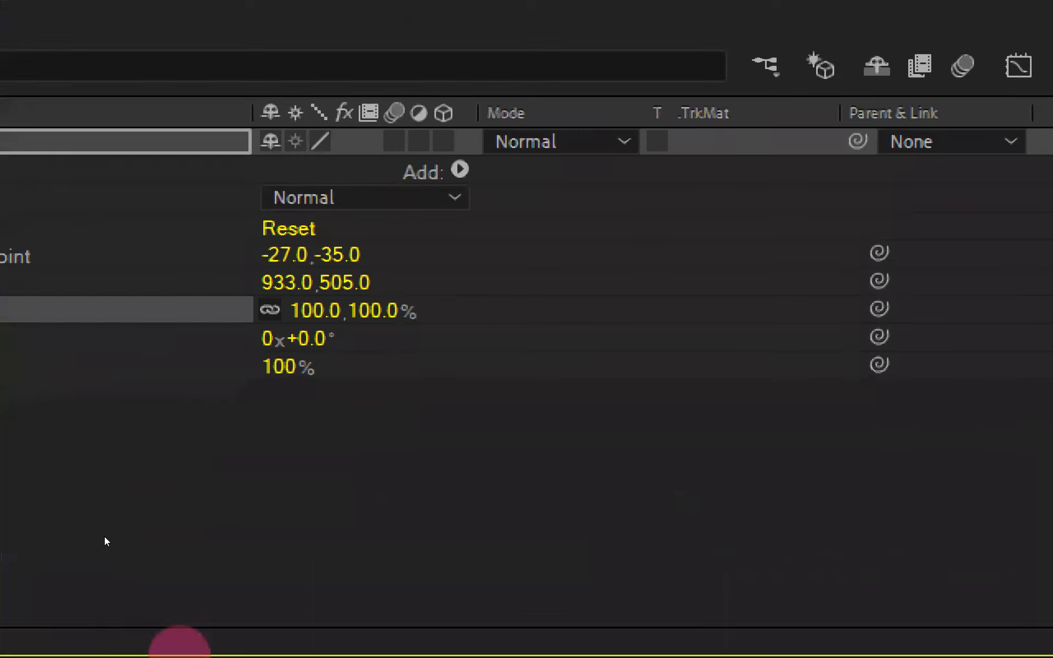
click(446, 311)
text(0)
key(Return)
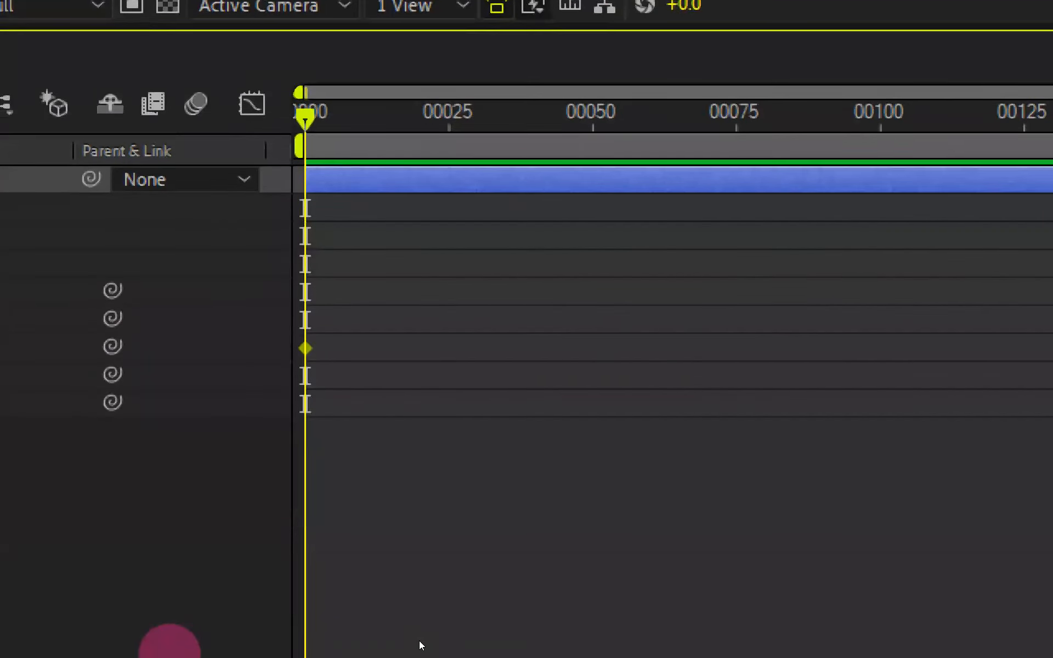
- Set the beer layer's scale to 100% at frame 30
key(space)
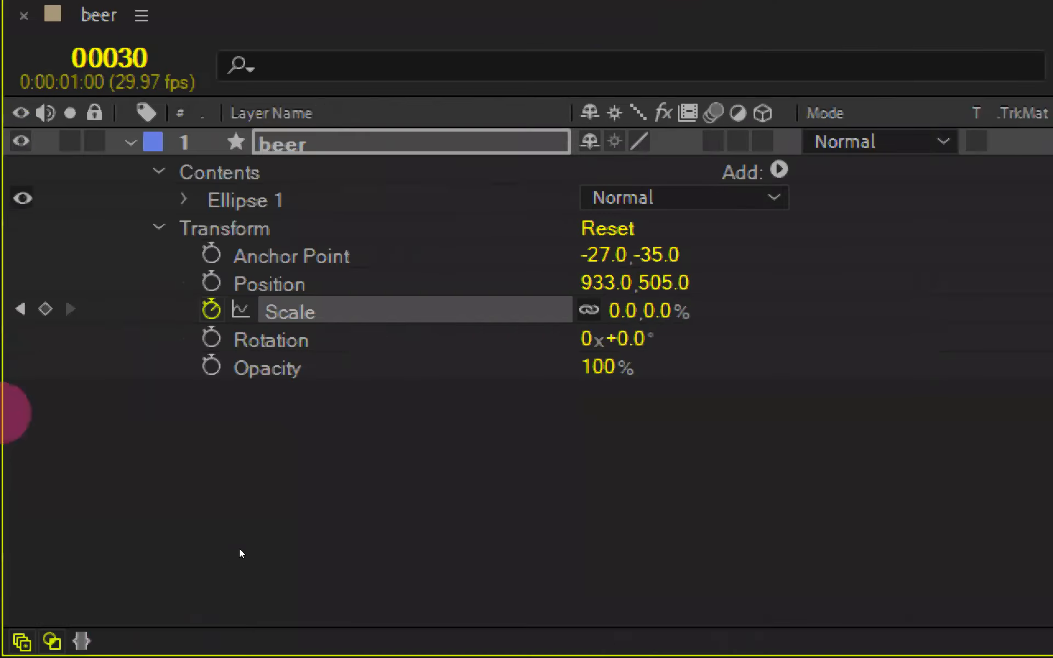
click(628, 310)
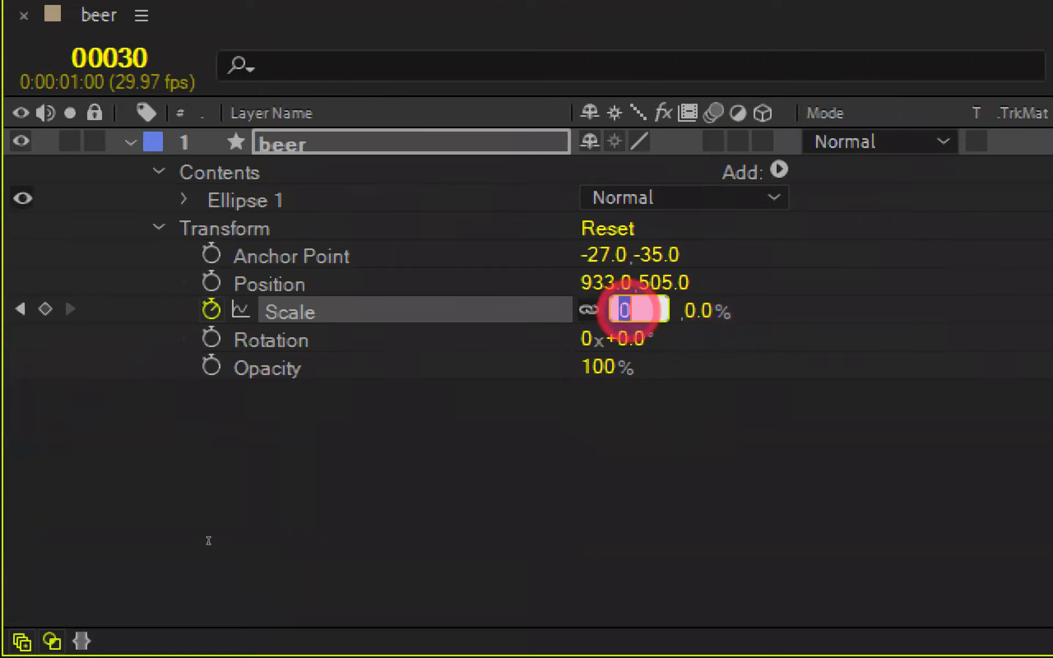
text(100)
key(Return)
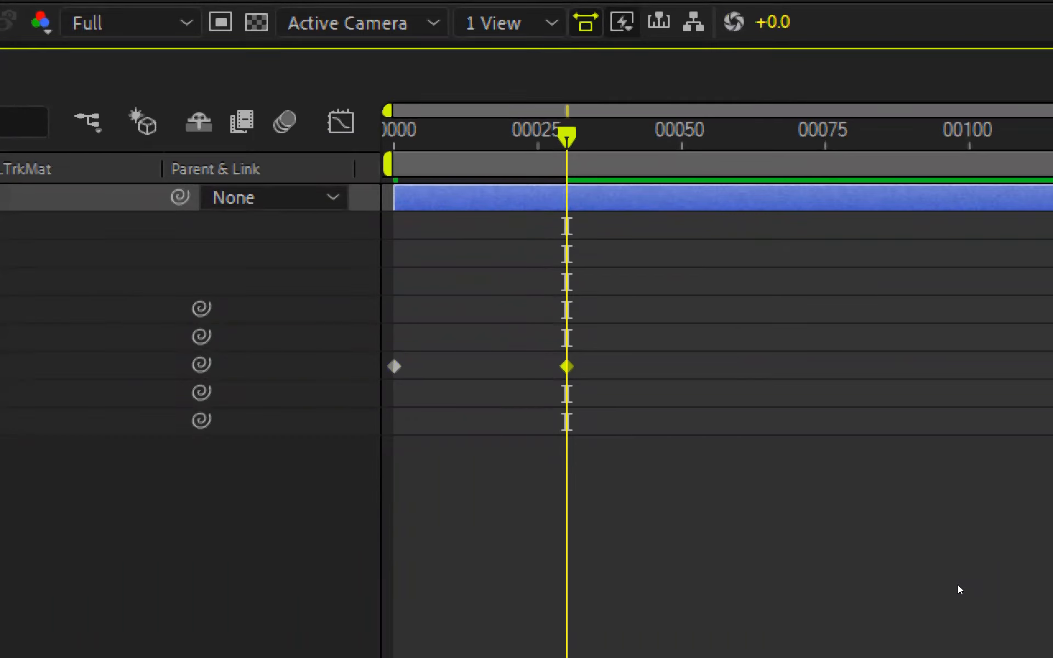
- Enlarge the beer layer's scale to 1980% at frame 60 so the white circle covers the whole frame
key(space)
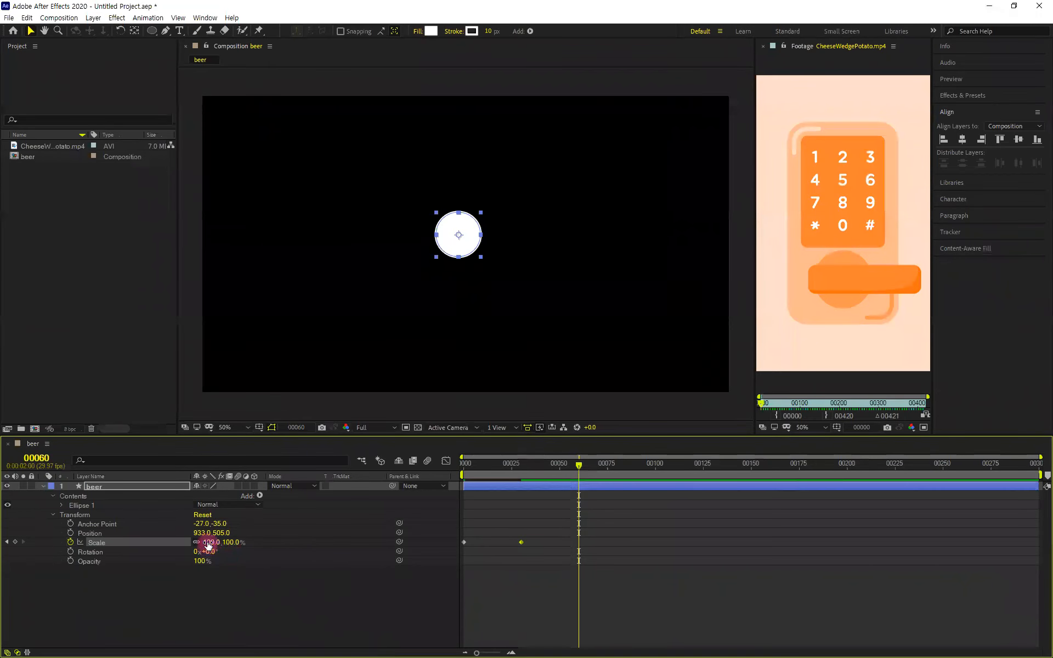
drag(208, 545, 319, 549)
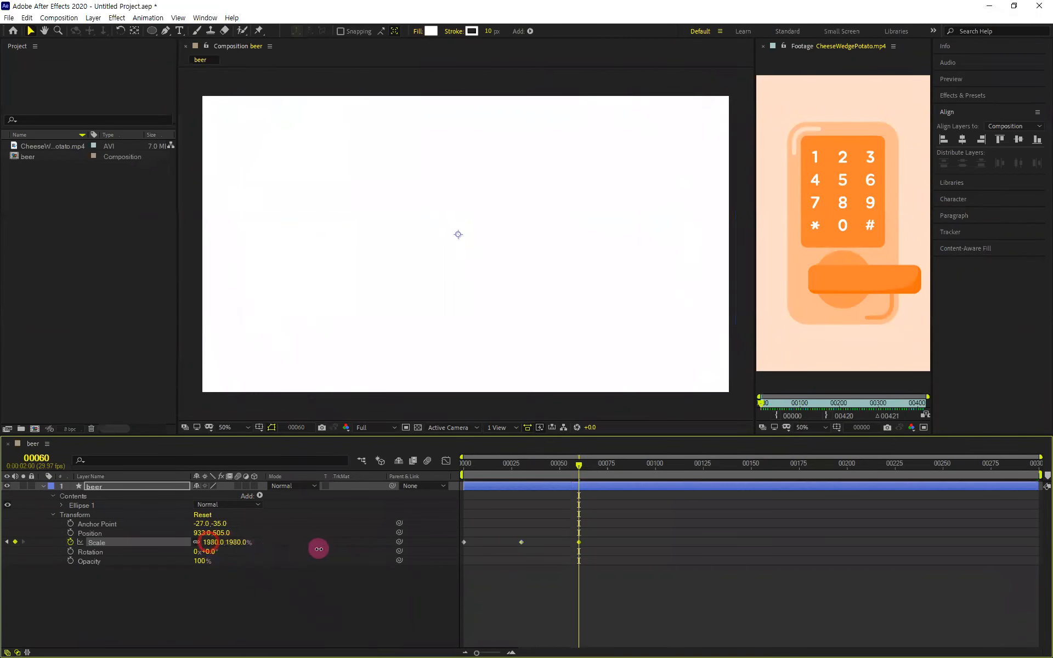
click(305, 632)
- Preview the circle's scale animation from frame 0 and check the frame at the 100% keyframe
drag(576, 466, 381, 574)
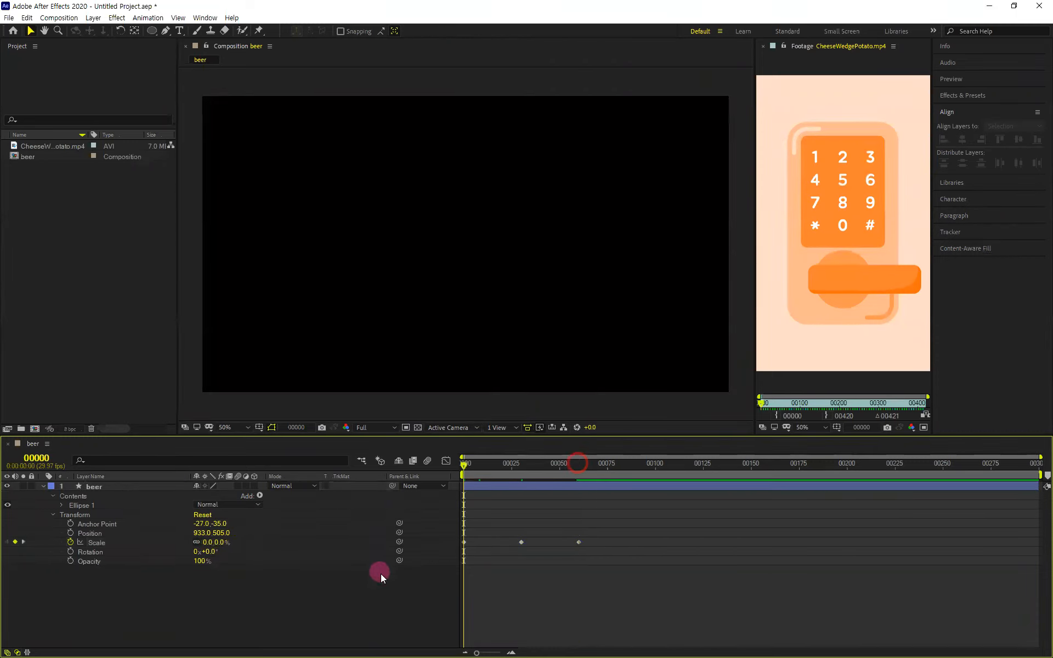
key(space)
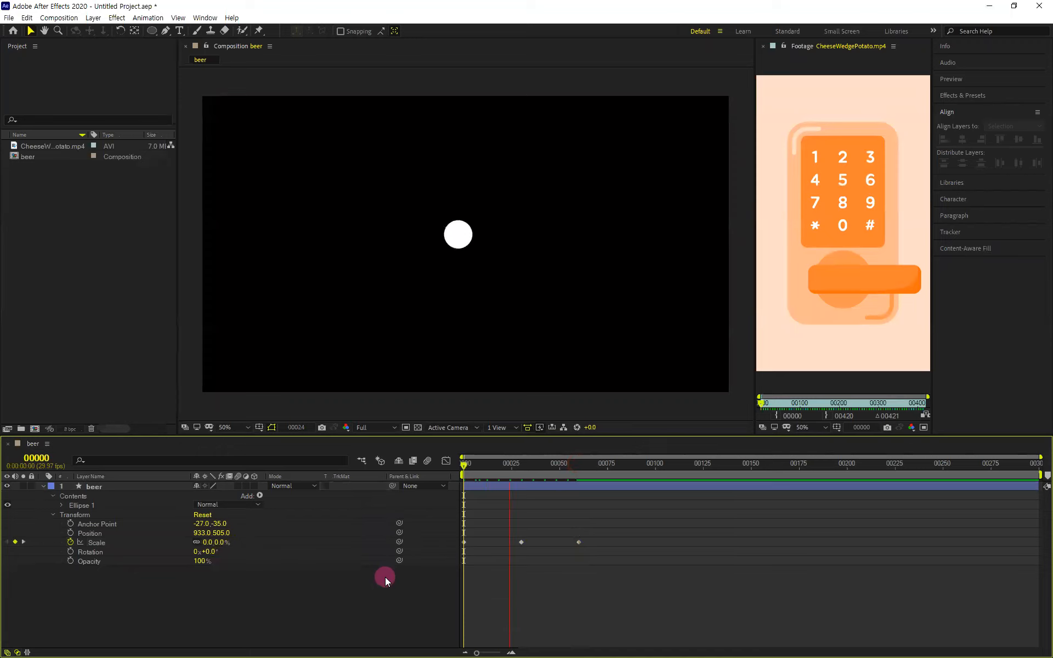
key(space)
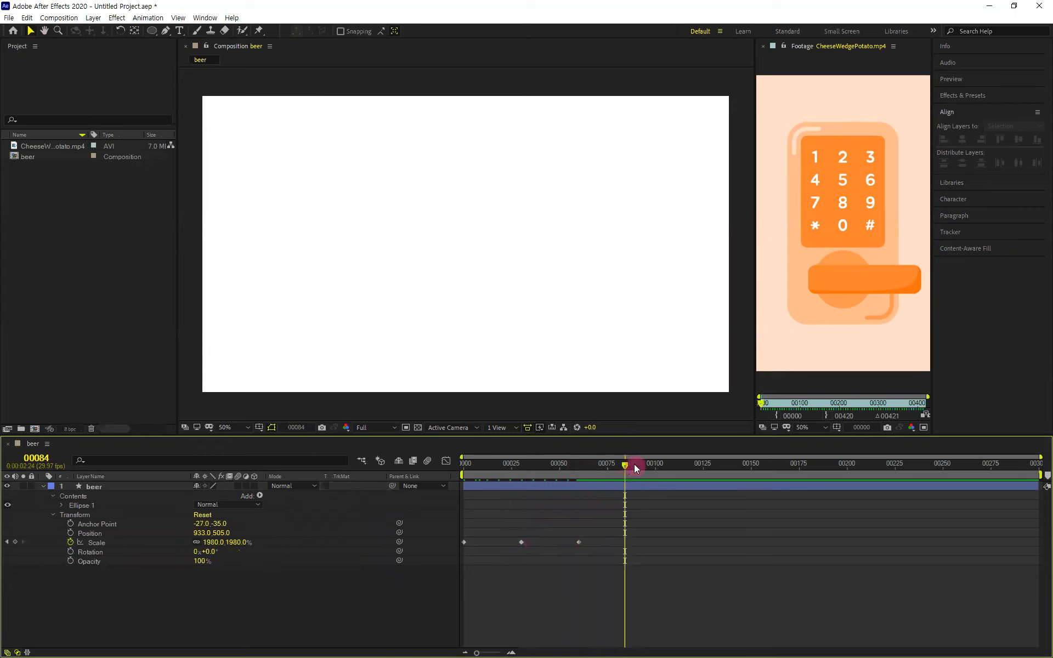
drag(628, 465, 442, 524)
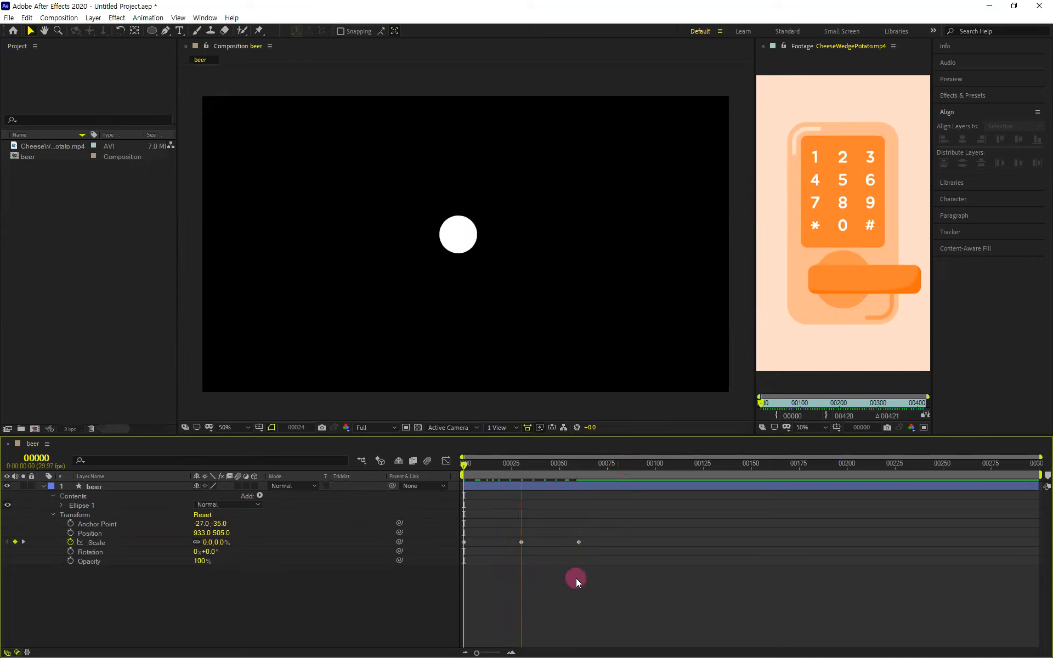
click(601, 507)
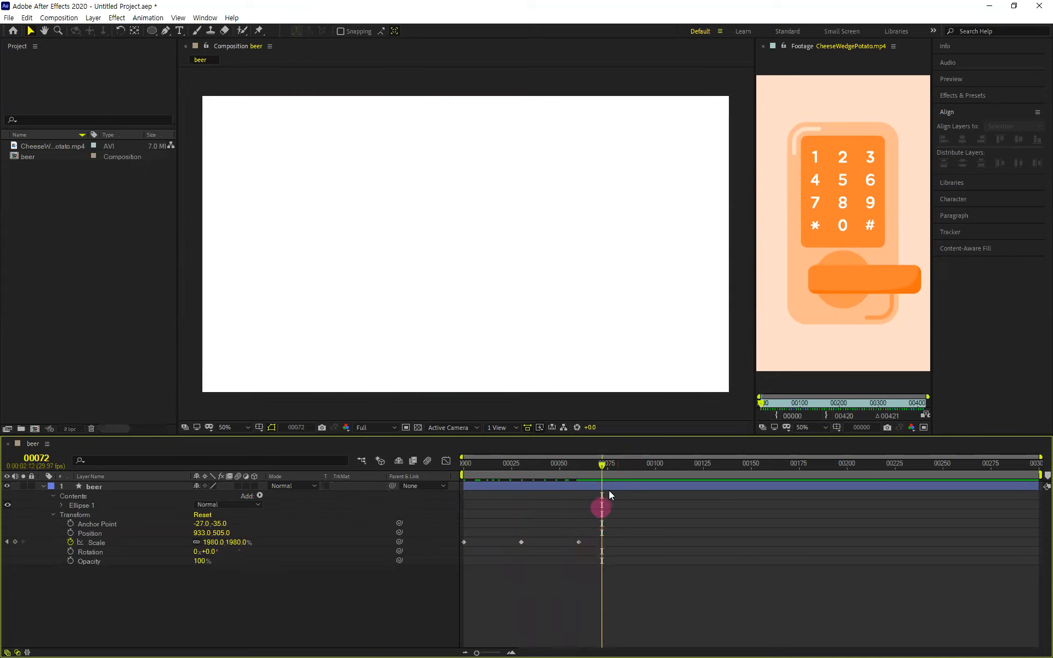
drag(603, 465, 513, 493)
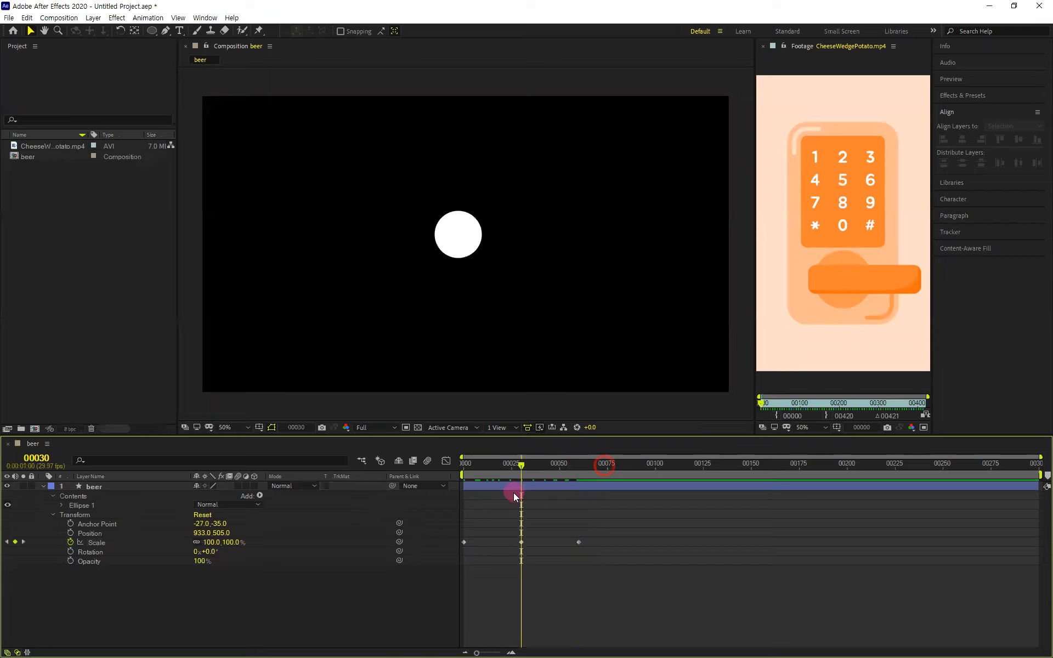
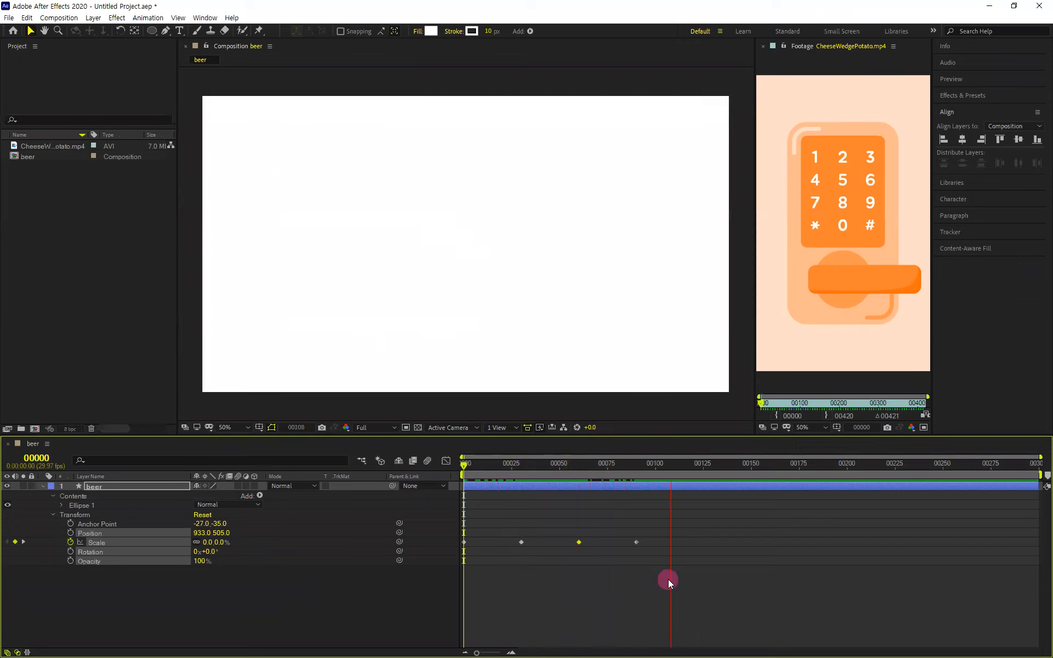
- Stop the preview and delete the beer shape layer from the composition
key(space)
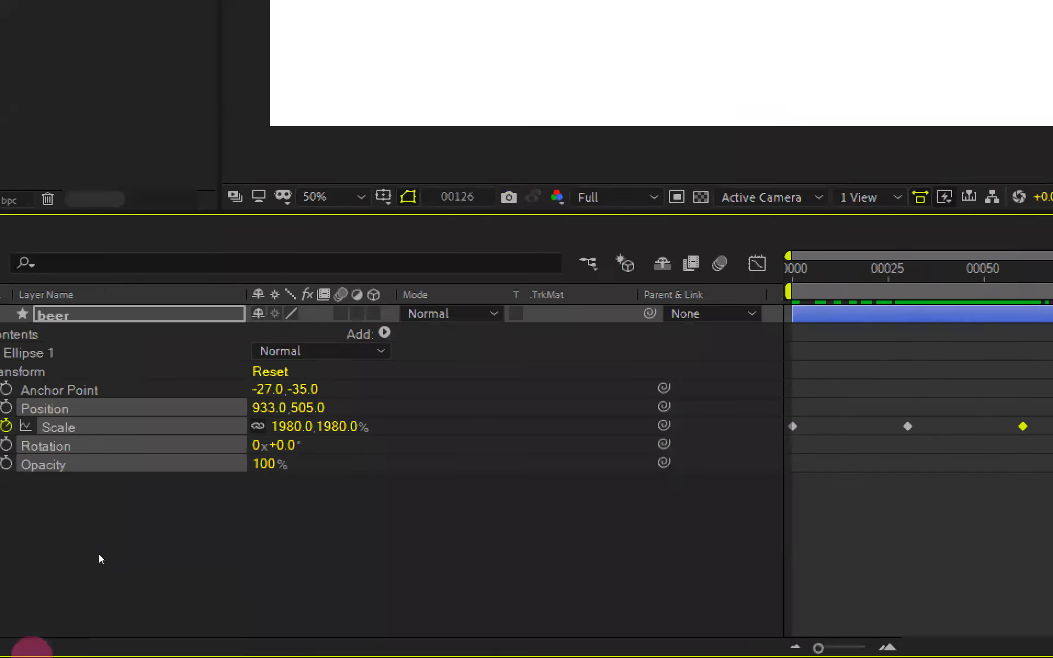
click(247, 312)
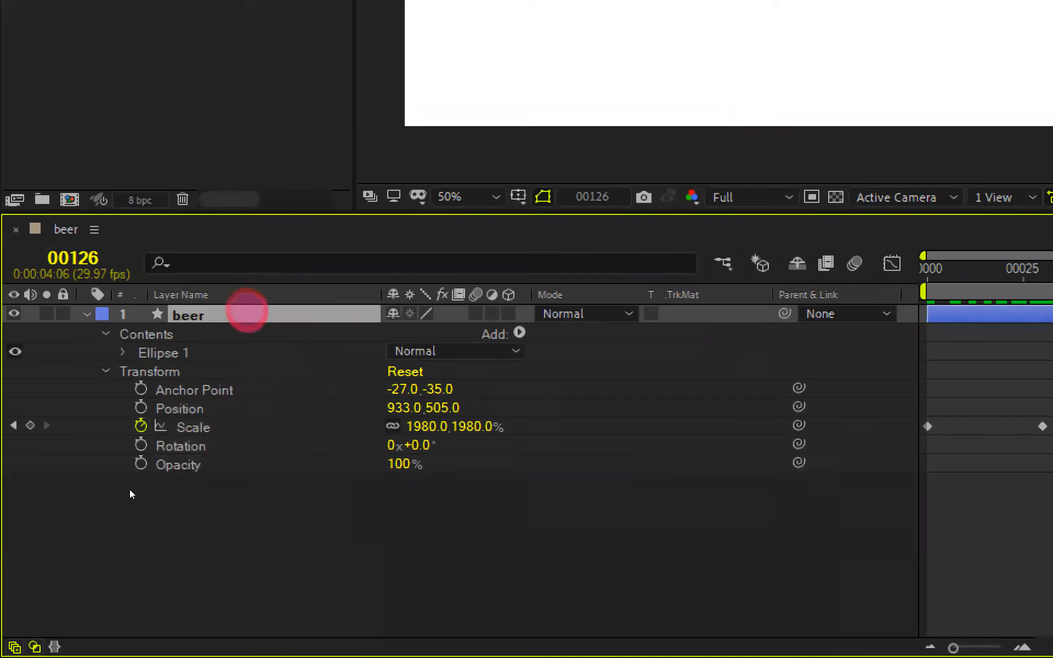
key(Delete)
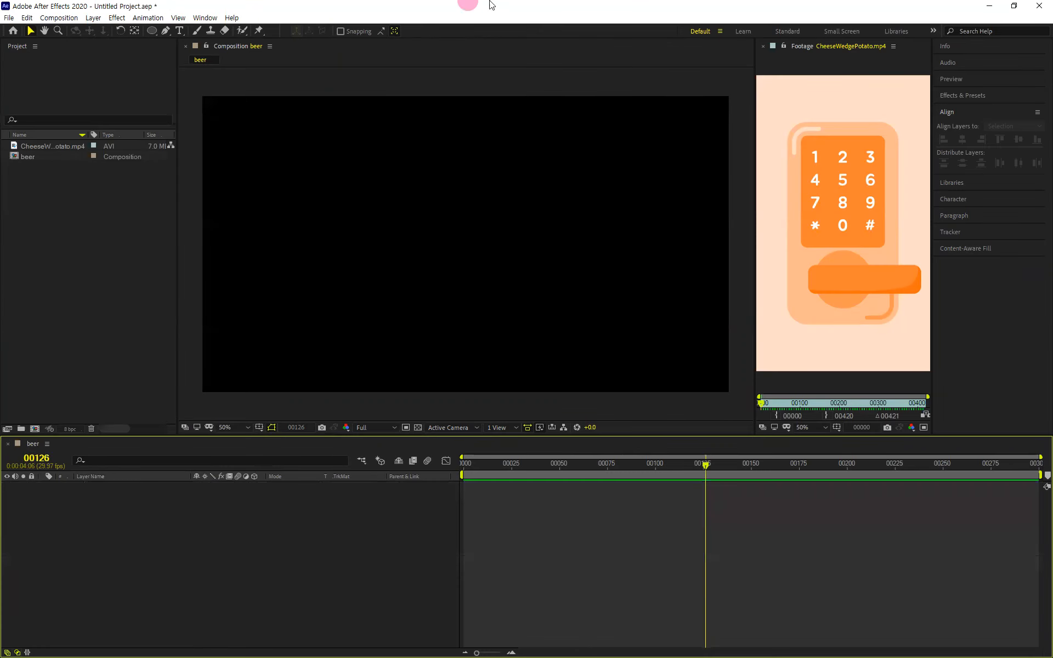
- Set the stroke to None and draw a white circle slightly left of the composition's centre with the Ellipse tool
click(150, 31)
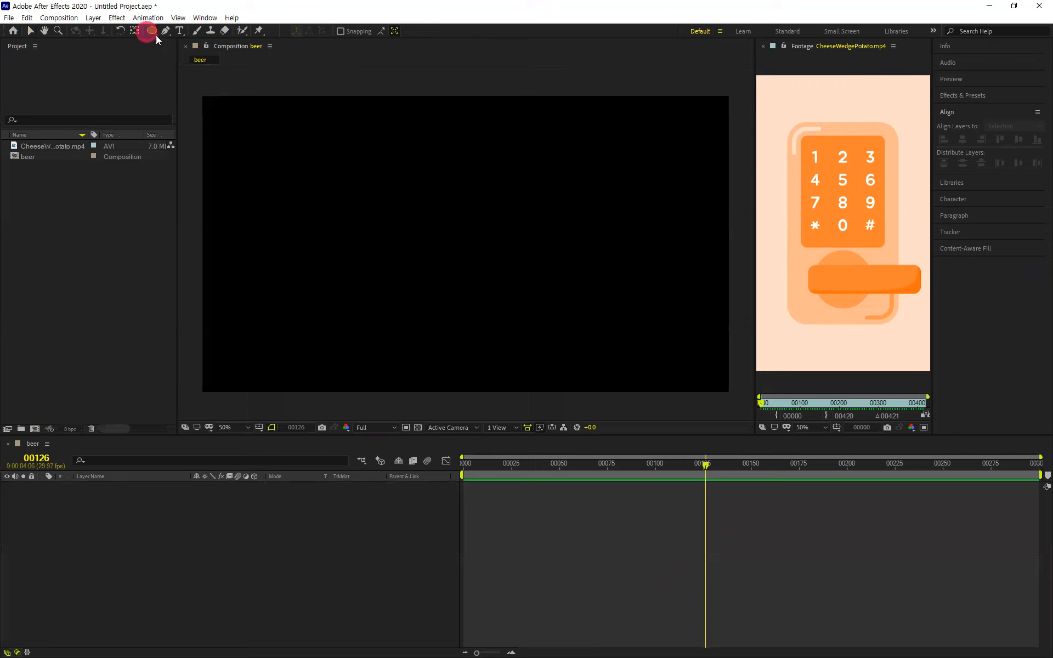
click(366, 31)
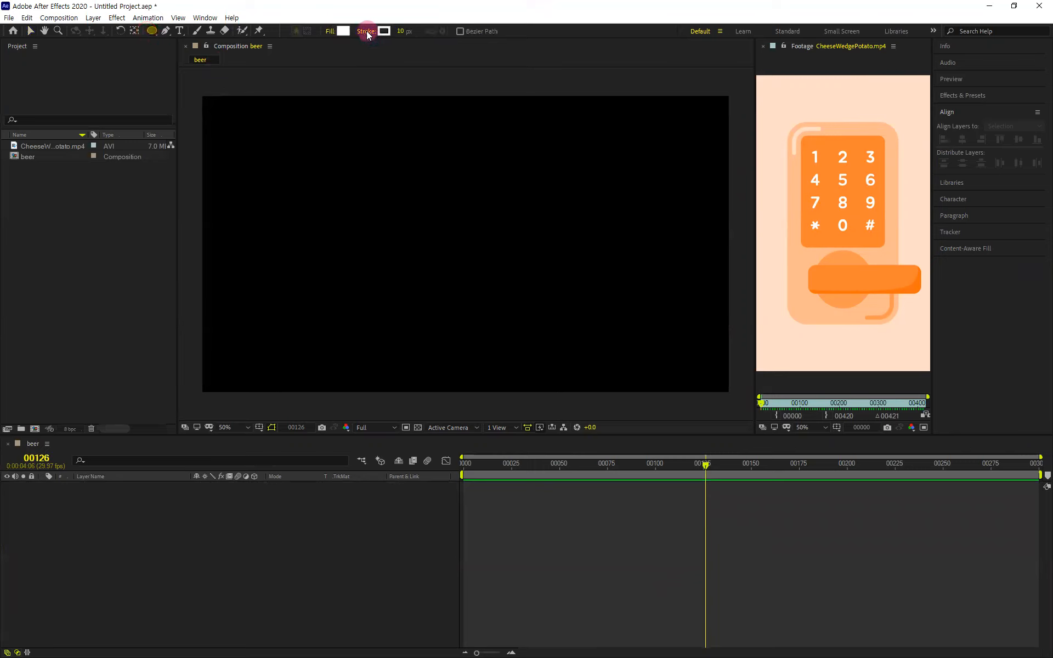
click(290, 210)
click(321, 275)
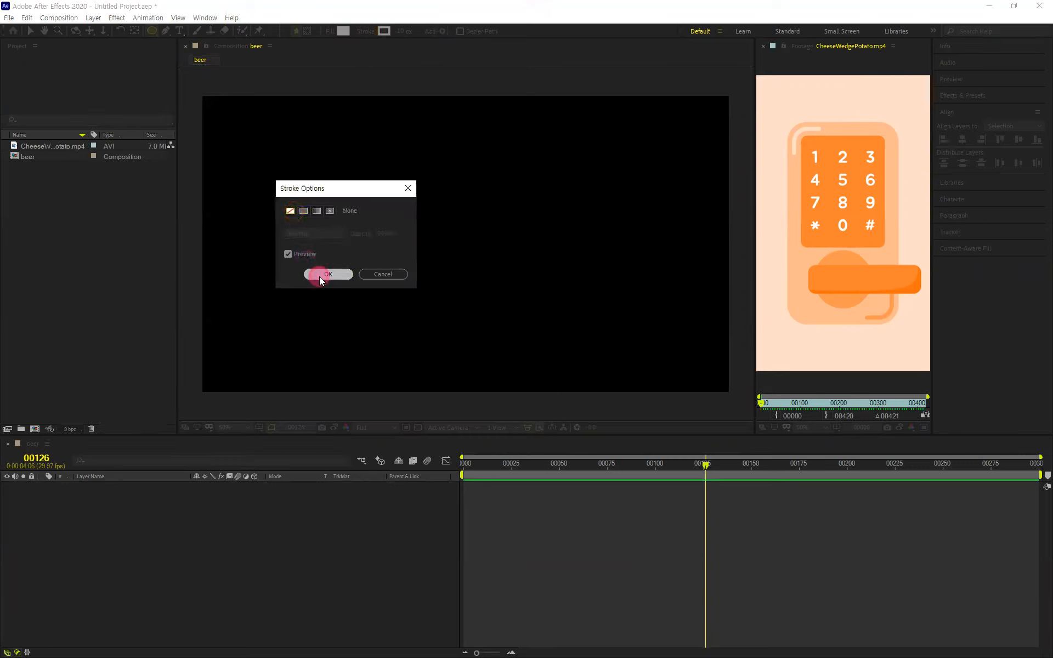
drag(388, 207, 451, 271)
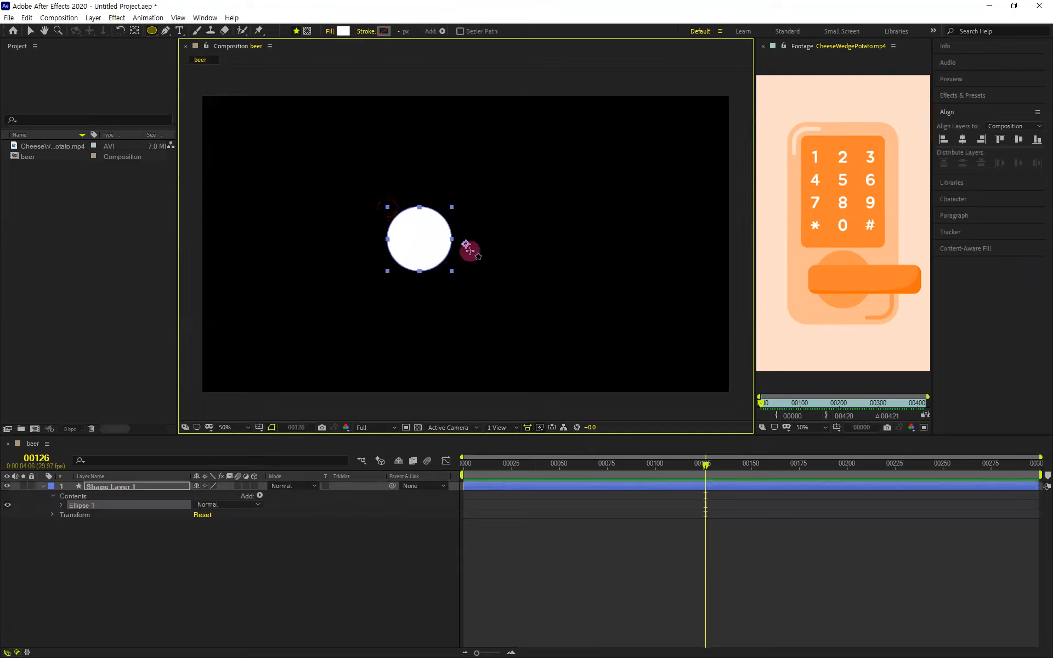
- Activate the Pan Behind tool and centre the circle horizontally and vertically in the composition
click(135, 31)
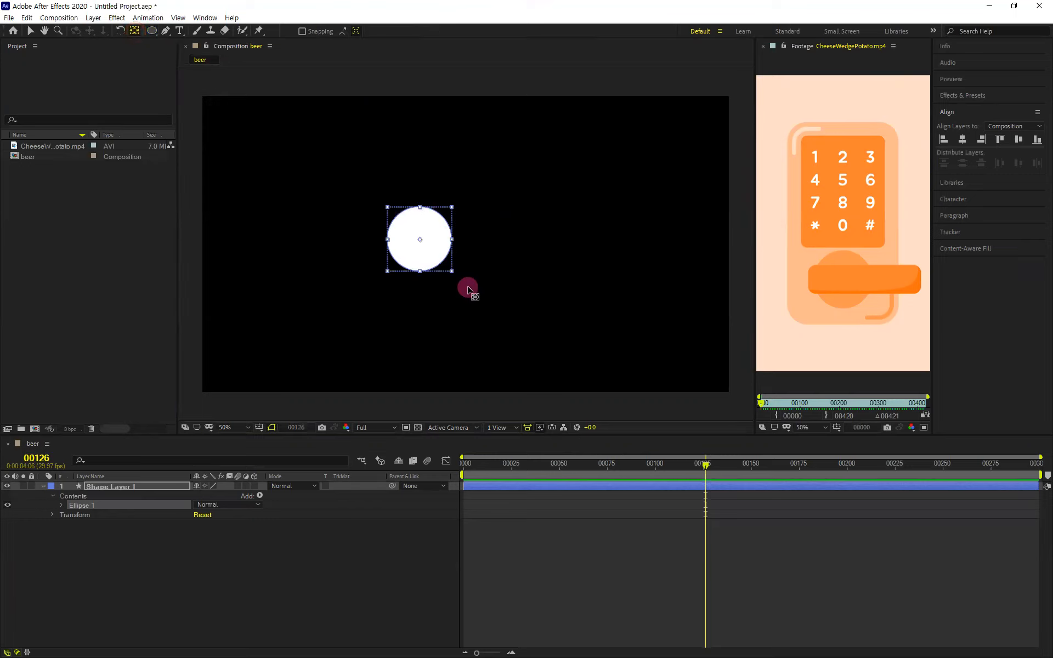
click(962, 140)
click(1019, 140)
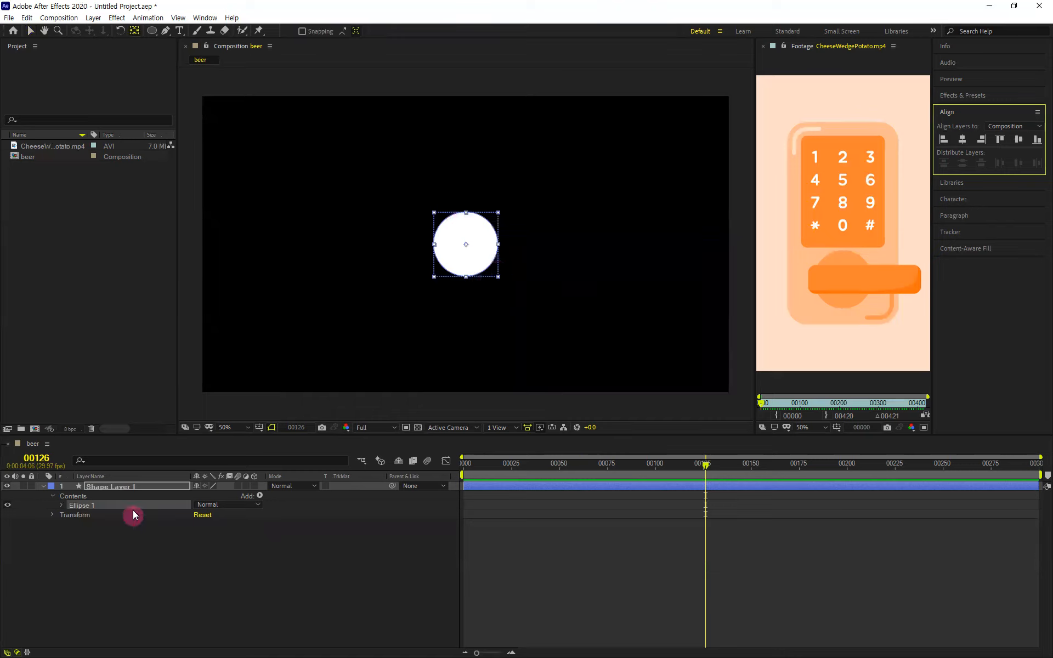
- Rename the new circle's shape layer to beer
click(131, 489)
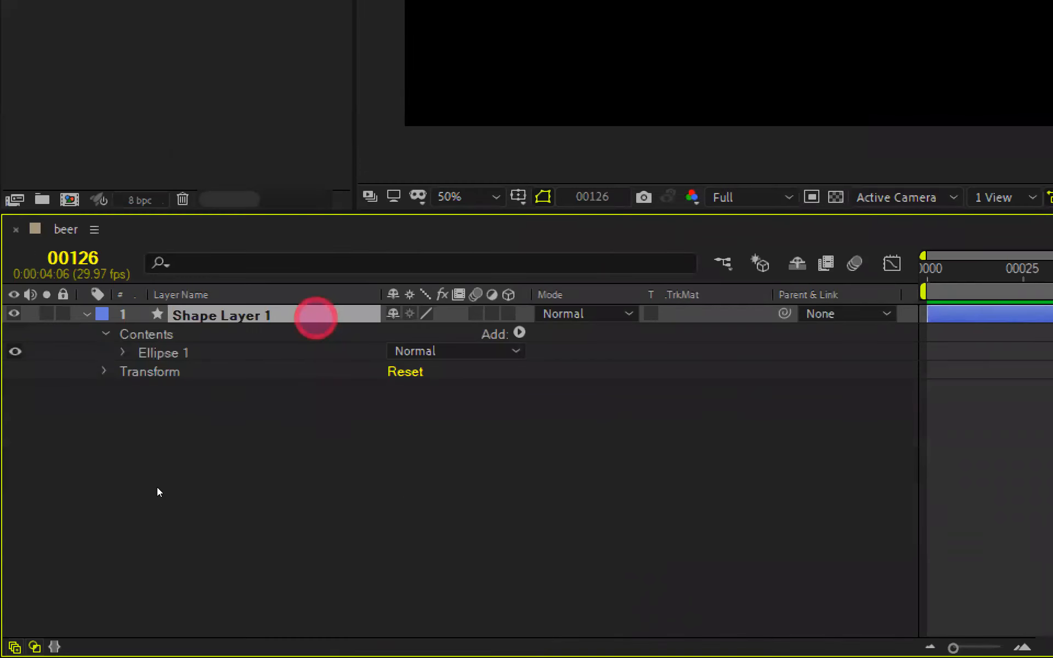
key(Return)
text(be)
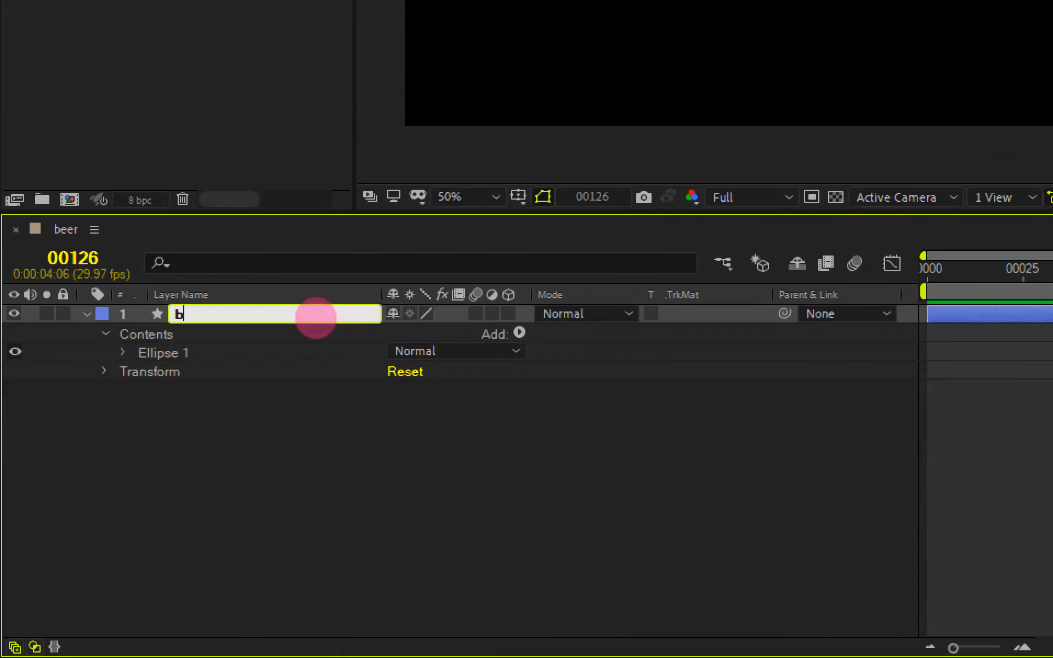
text(er)
key(Return)
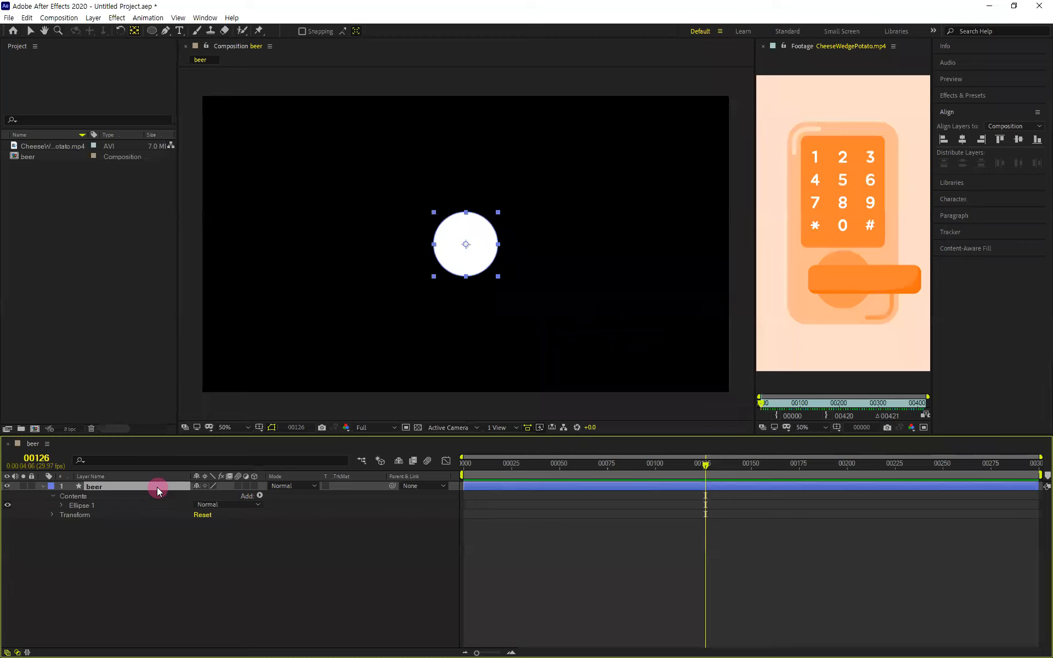
- Add a Scale keyframe to the new beer layer at frame 0 and set its scale to 0%
drag(707, 464, 307, 522)
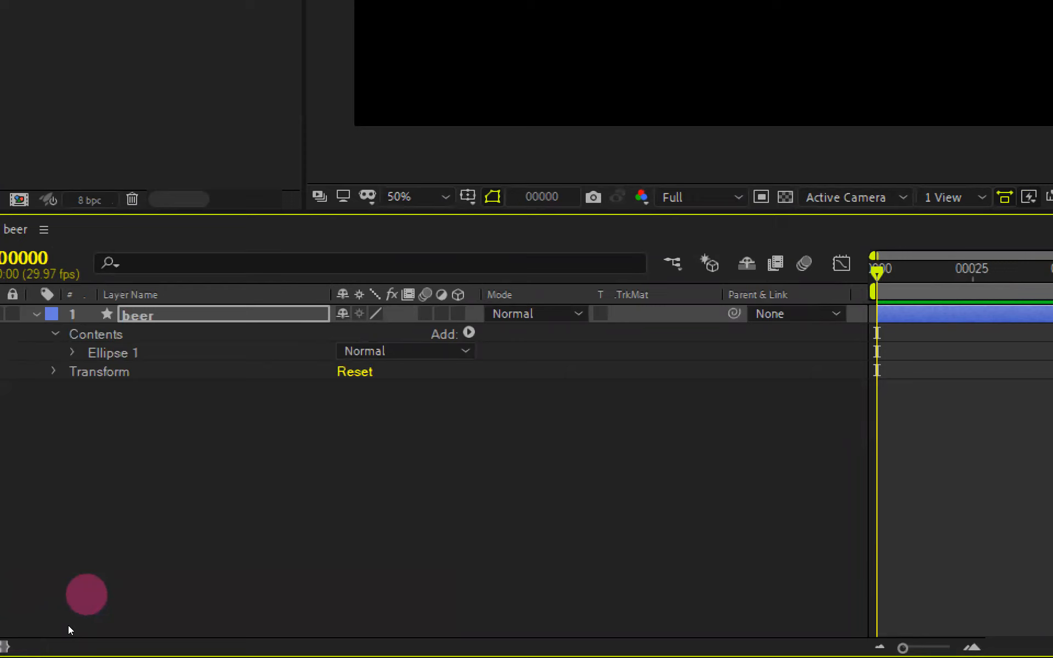
key(alt+shift+s)
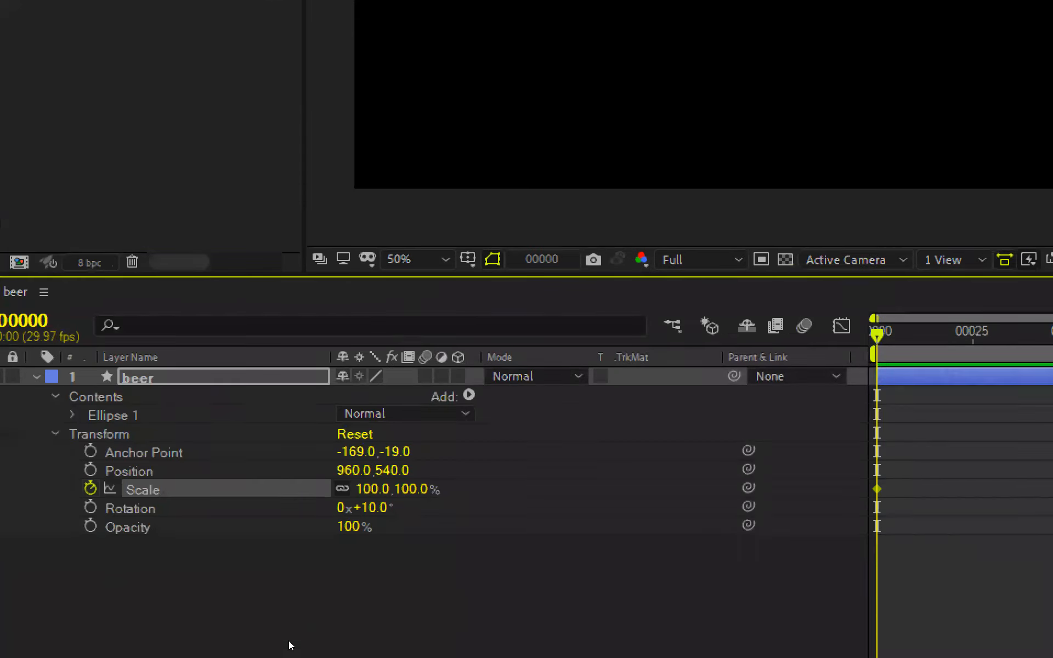
click(375, 488)
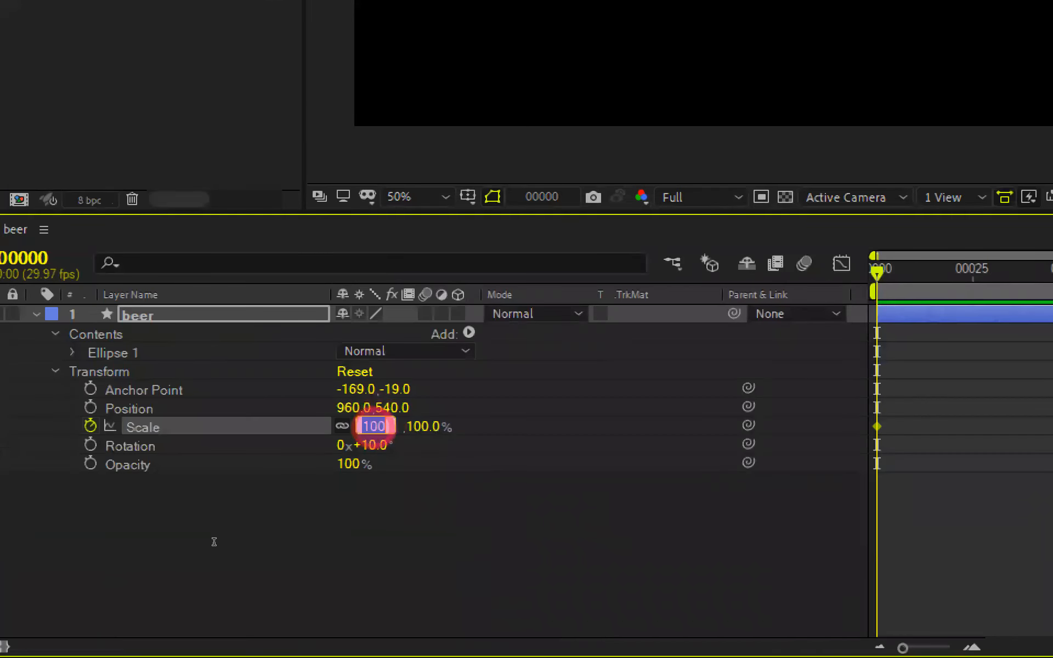
text(0)
key(Return)
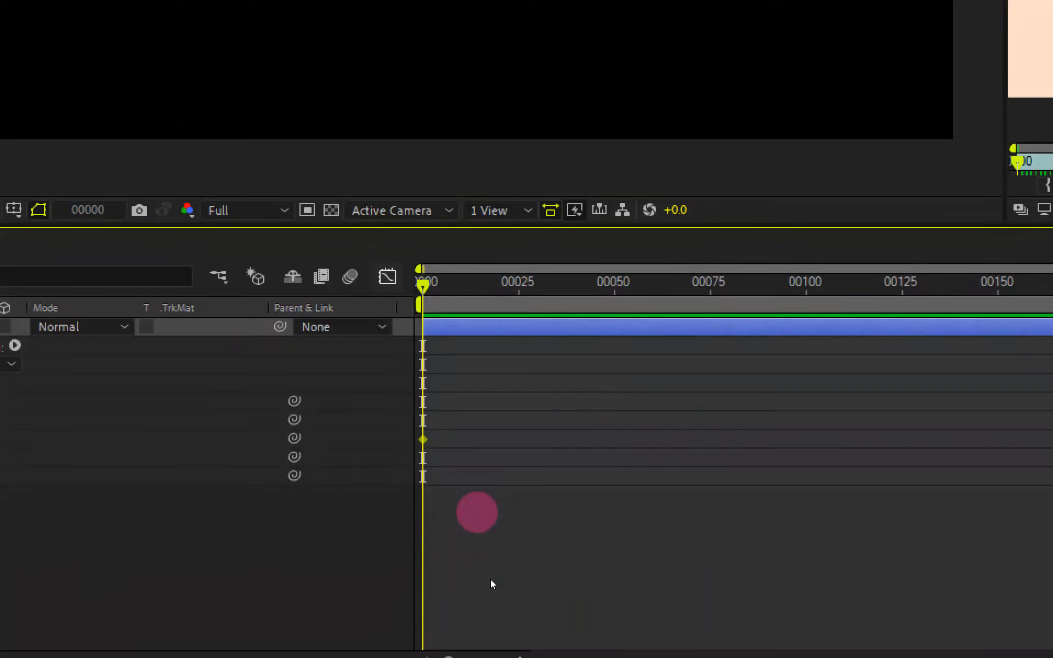
- Move to frame 30 and set the beer layer's scale to 100%, with a keyframe there
key(shift+Page_Down)
key(shift+Page_Down)
key(shift+Page_Down)
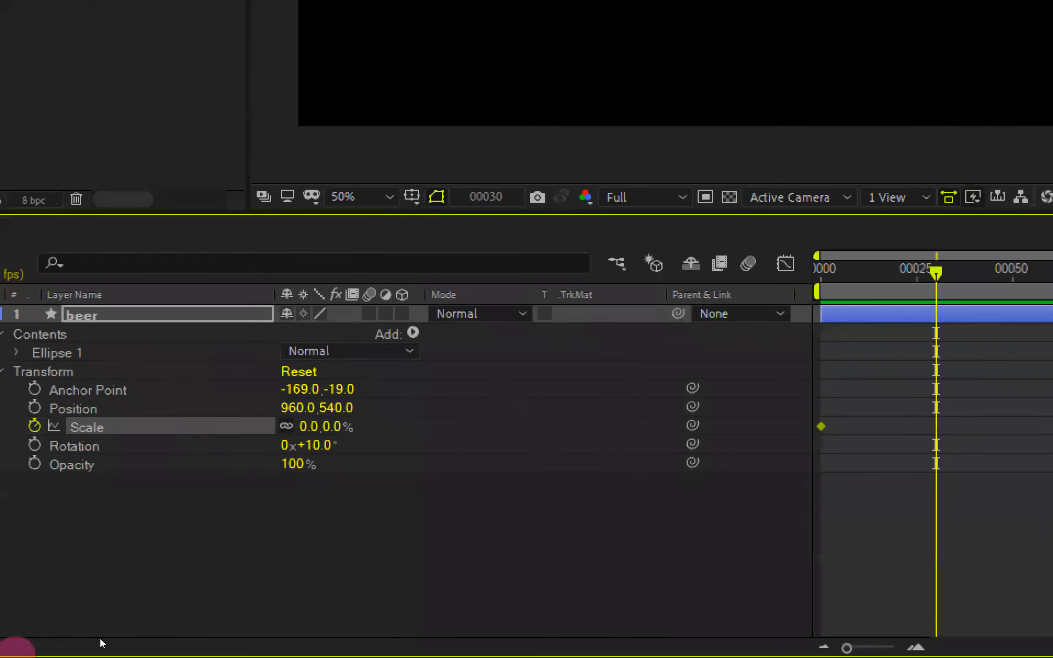
drag(308, 426, 339, 431)
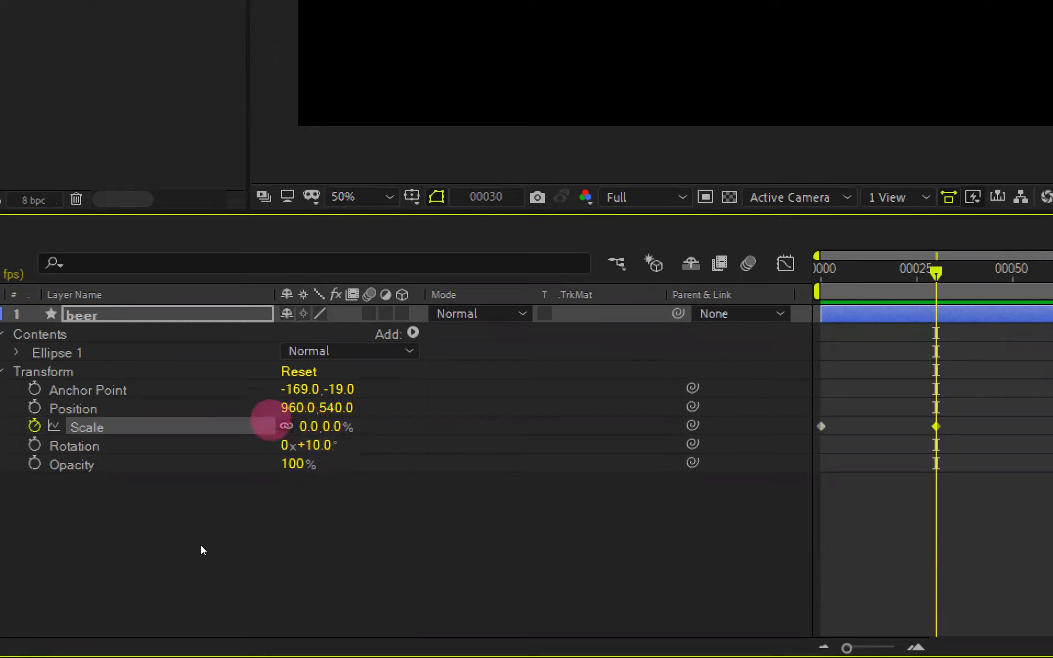
click(310, 426)
text(100)
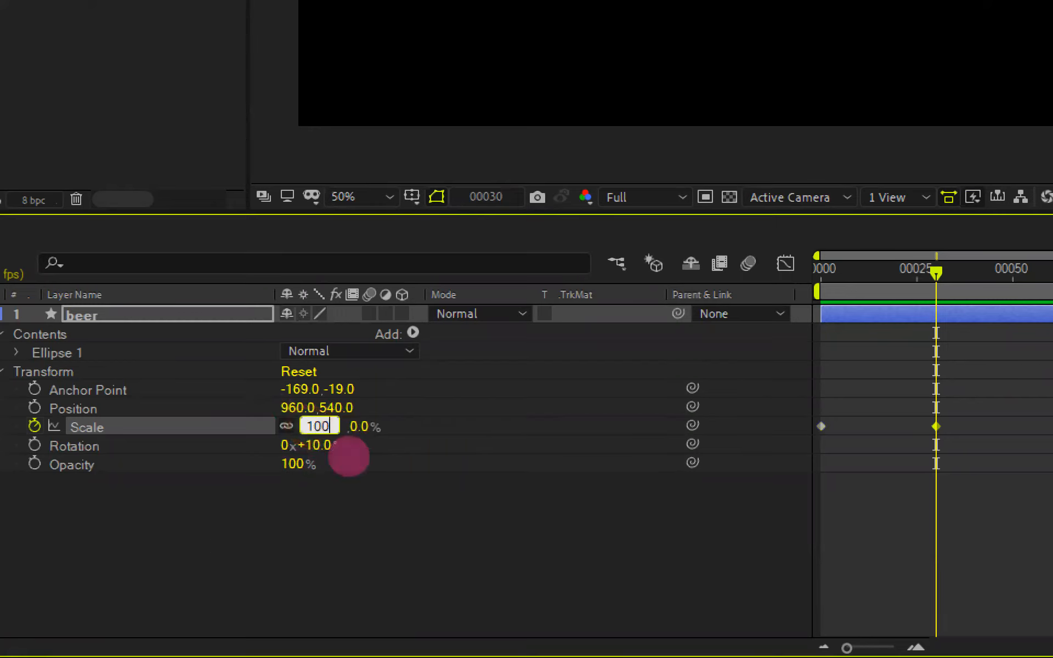
key(Return)
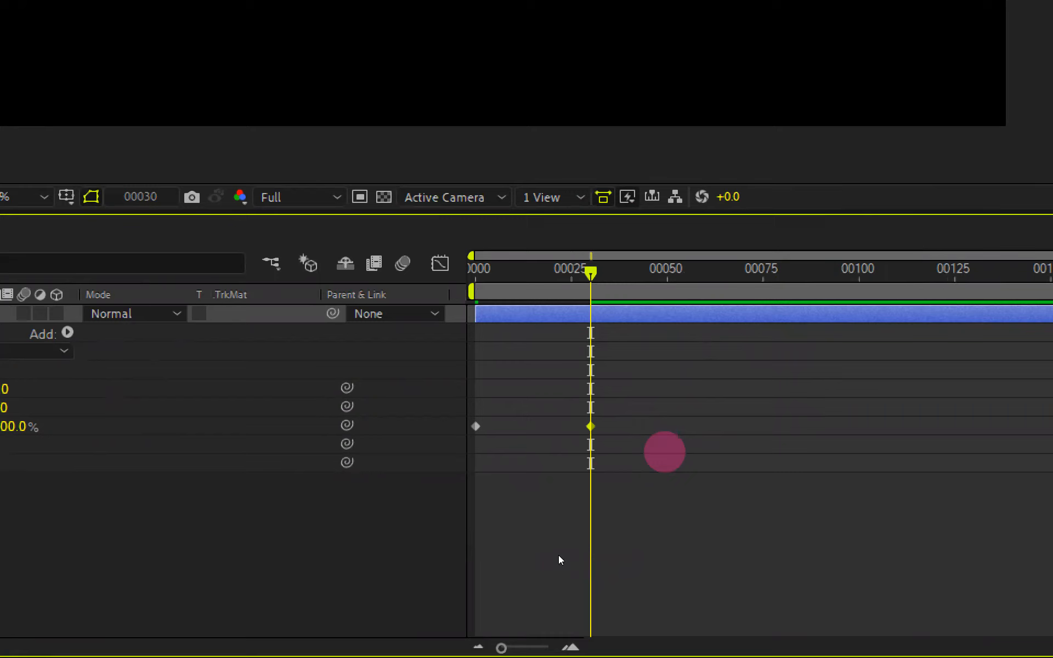
- Paste a copy of the 100% Scale keyframe at frame 60, and raise the scale to 1420% at frame 90
key(space)
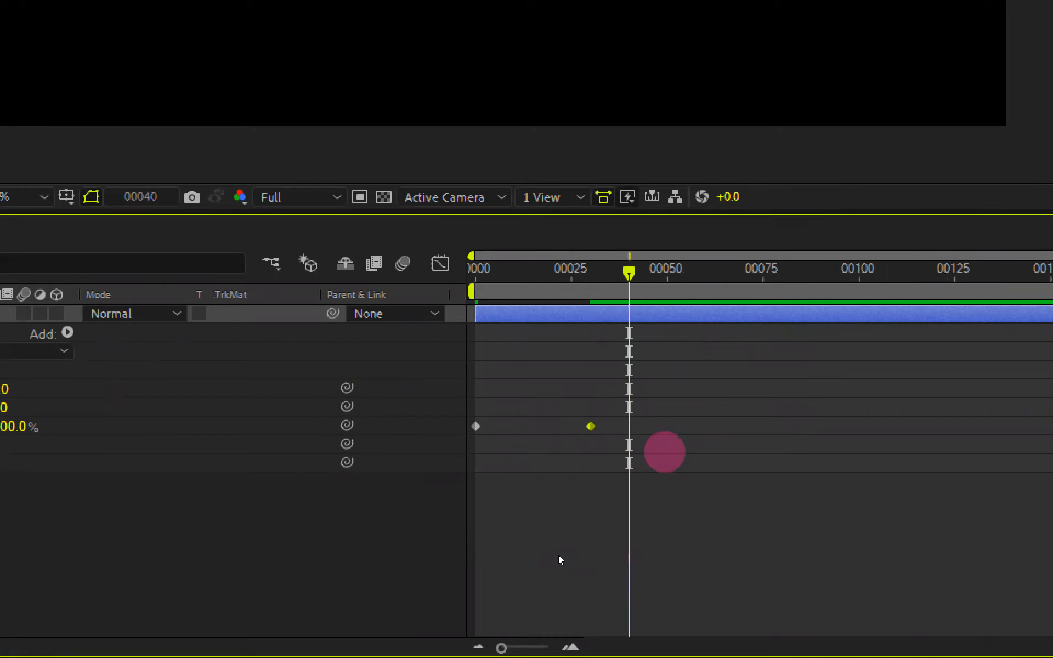
drag(554, 409, 613, 442)
key(ctrl+v)
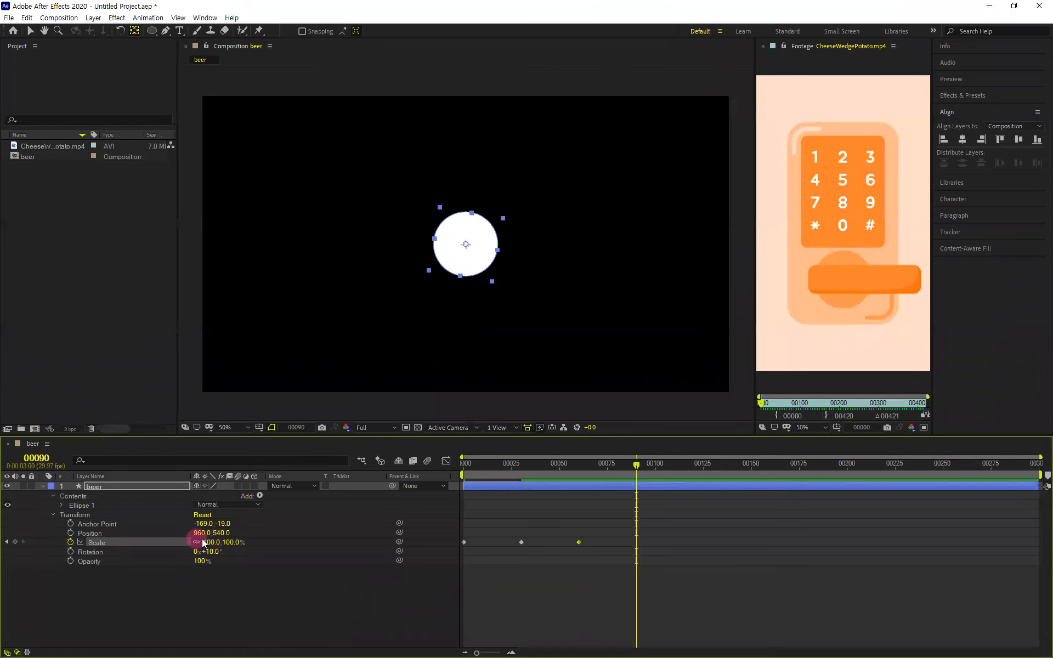
drag(443, 338, 529, 335)
drag(241, 542, 271, 543)
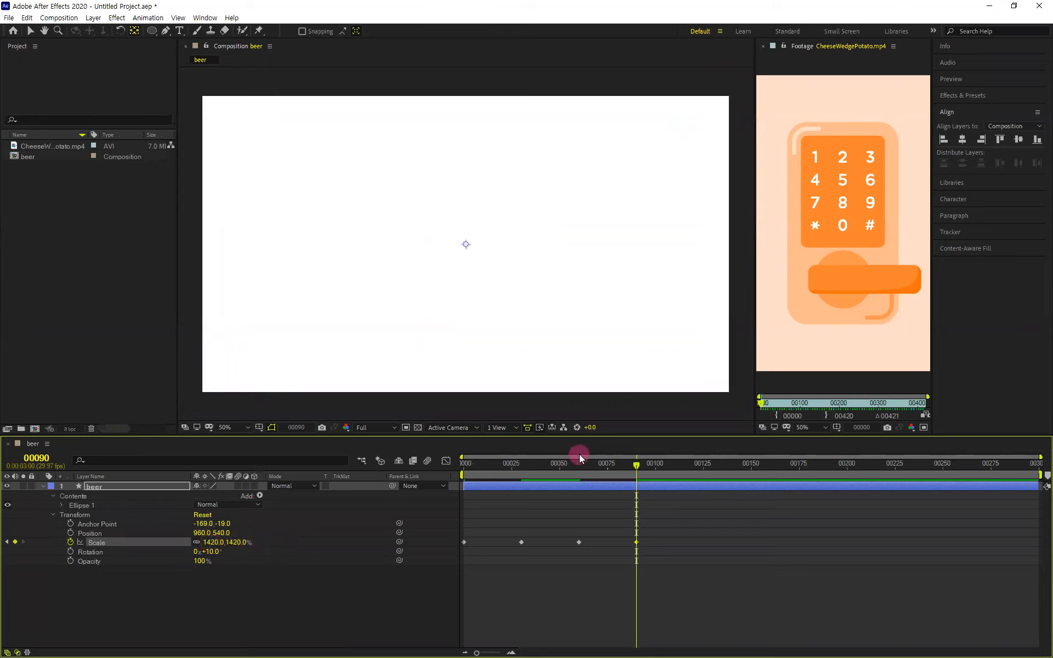
- Preview the circle's scale animation in the beer composition, then return to frame 0
key(space)
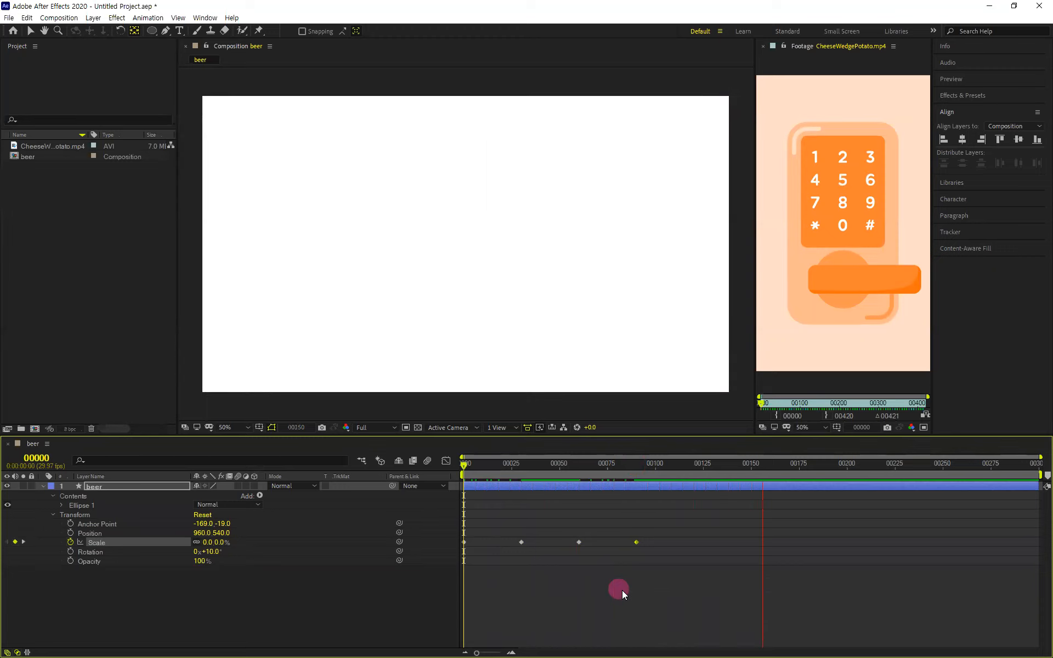
key(space)
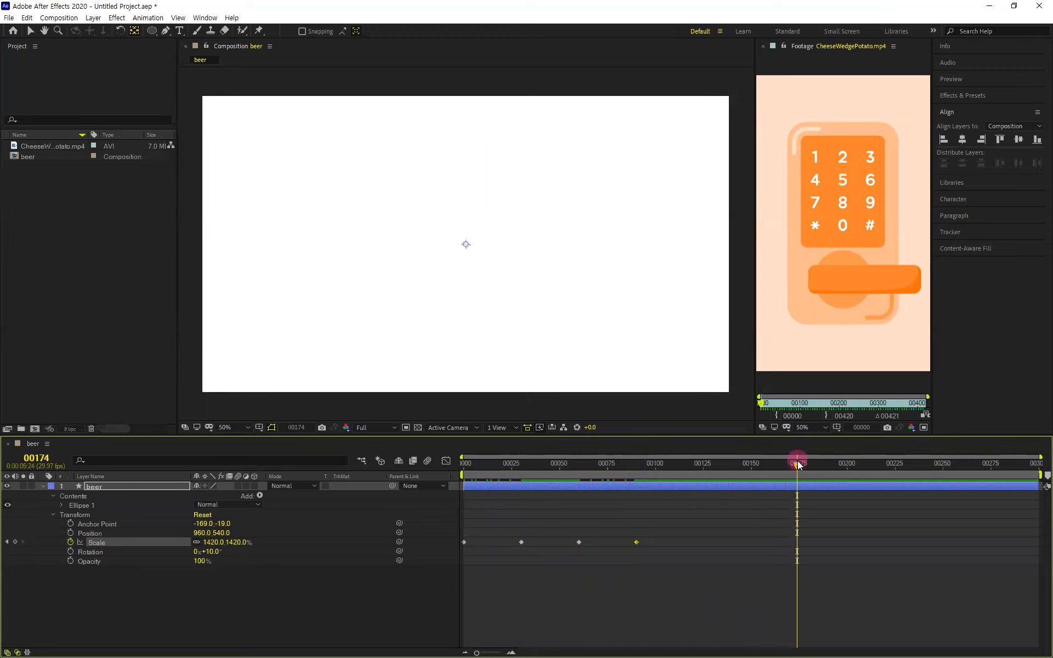
drag(798, 461, 421, 480)
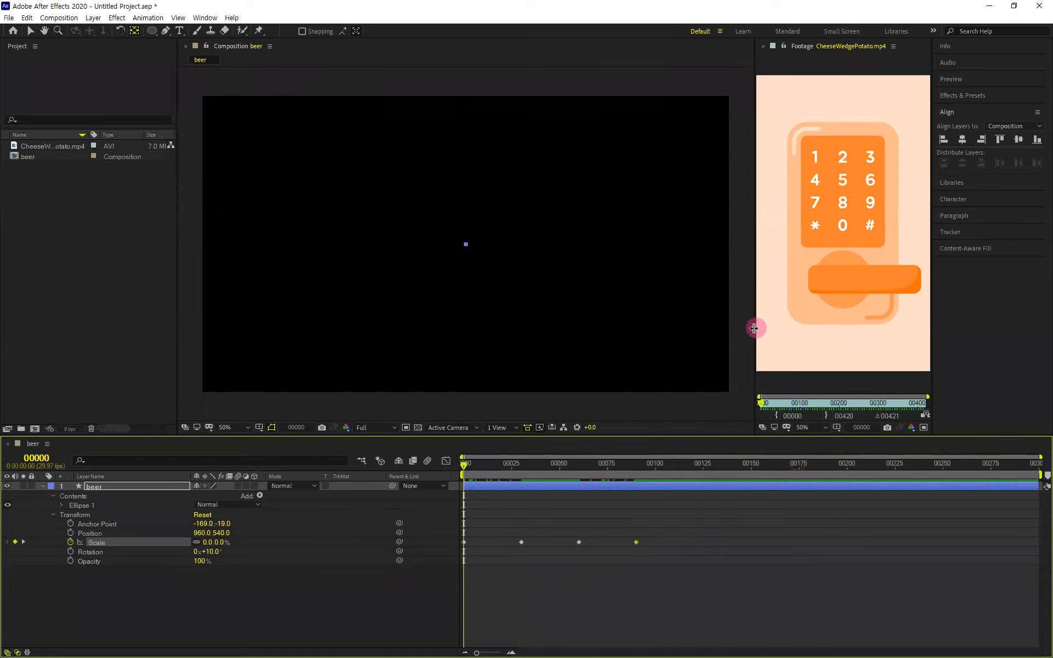
- Widen the CheeseWedgePotato.mp4 footage view and move it to the yellow bubble scene at frame 102
drag(755, 327, 607, 331)
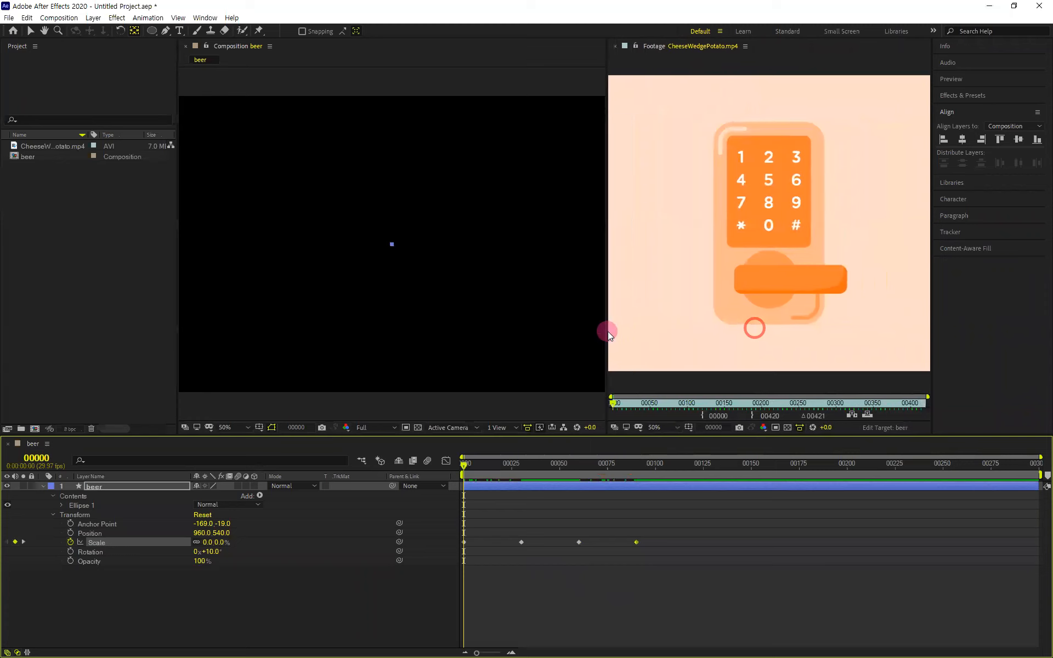
drag(612, 406, 689, 406)
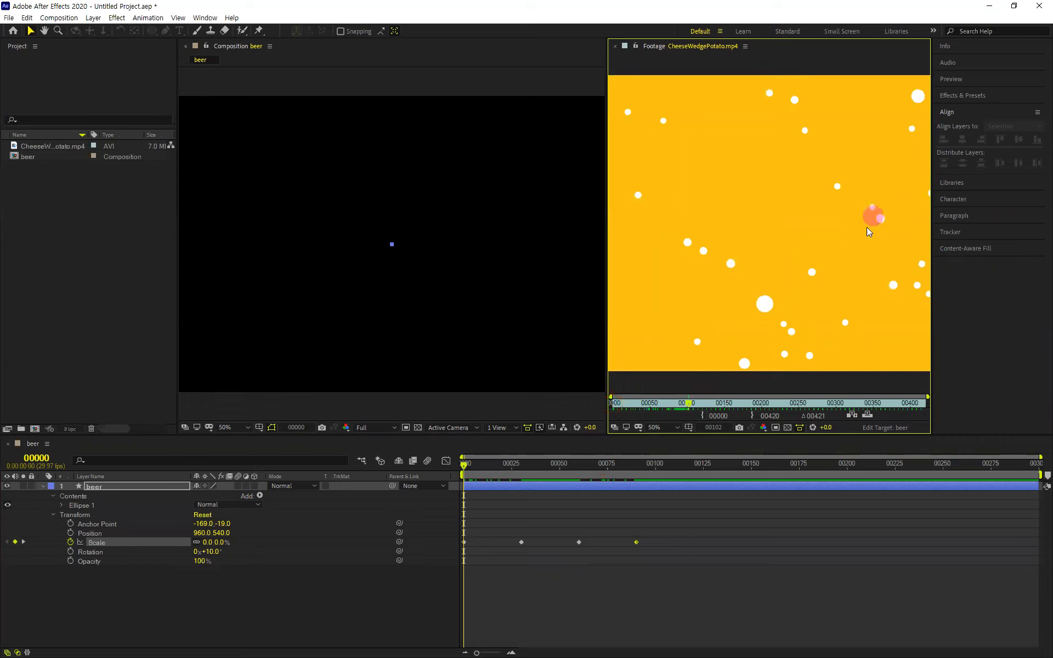
- Create a 1920 x 1080 px solid named beer-bg, with its colour sampled from the reference footage's yellow background
click(232, 602)
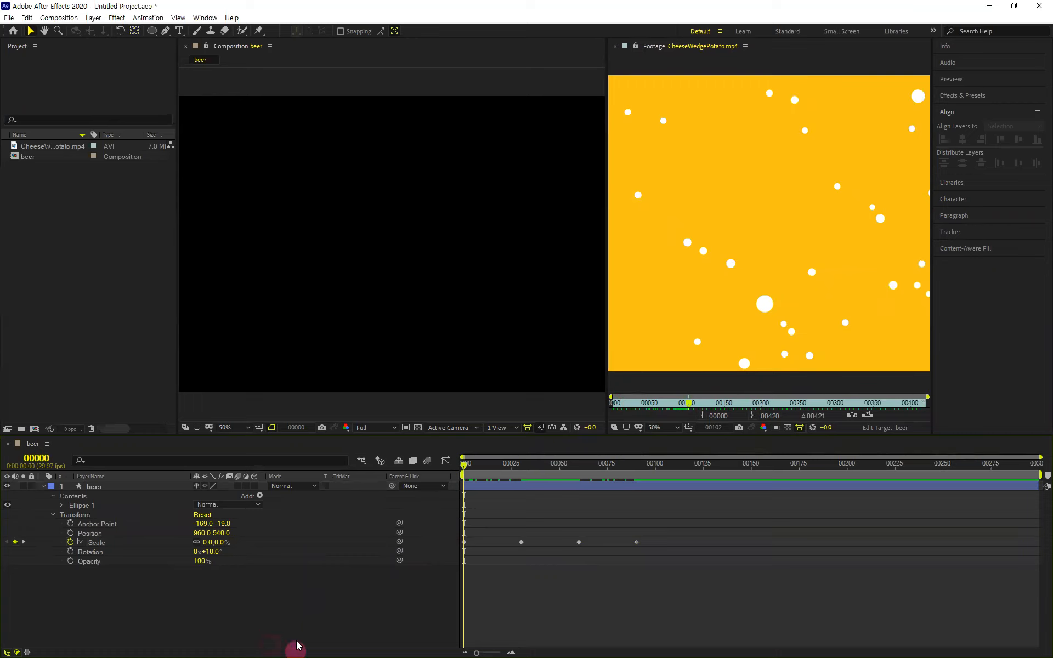
key(ctrl+y)
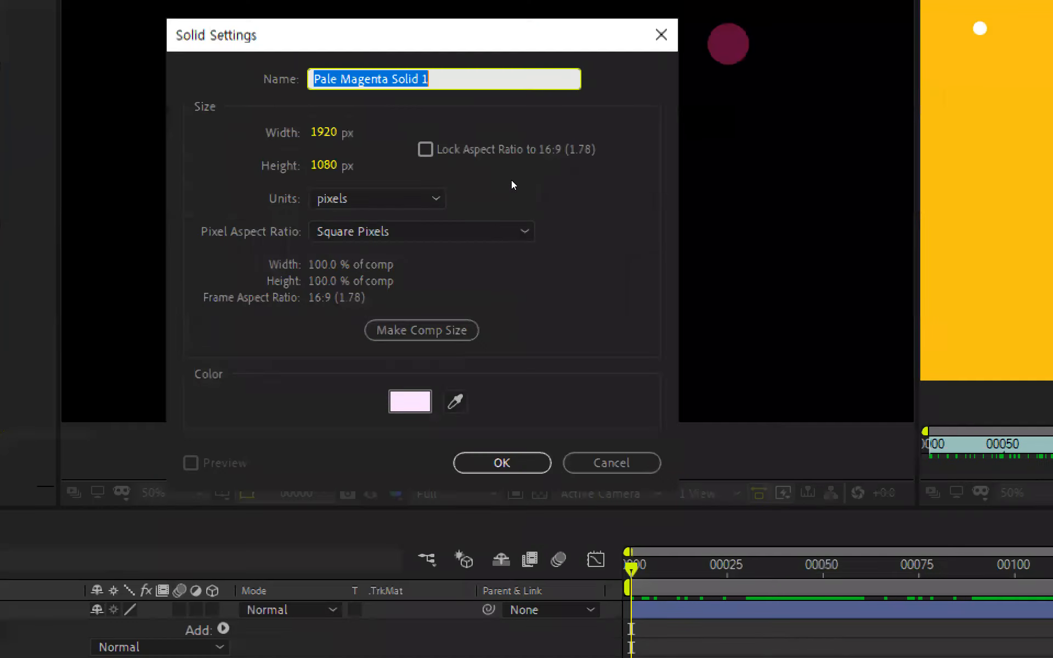
key(BackSpace)
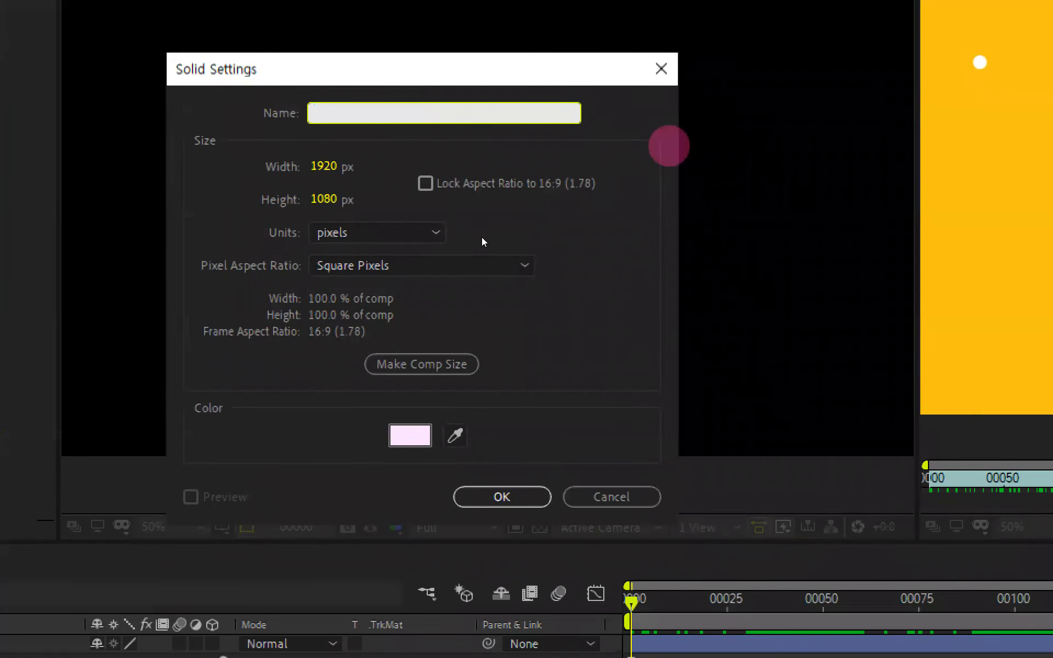
text(beerㅠ)
key(BackSpace)
text(bg)
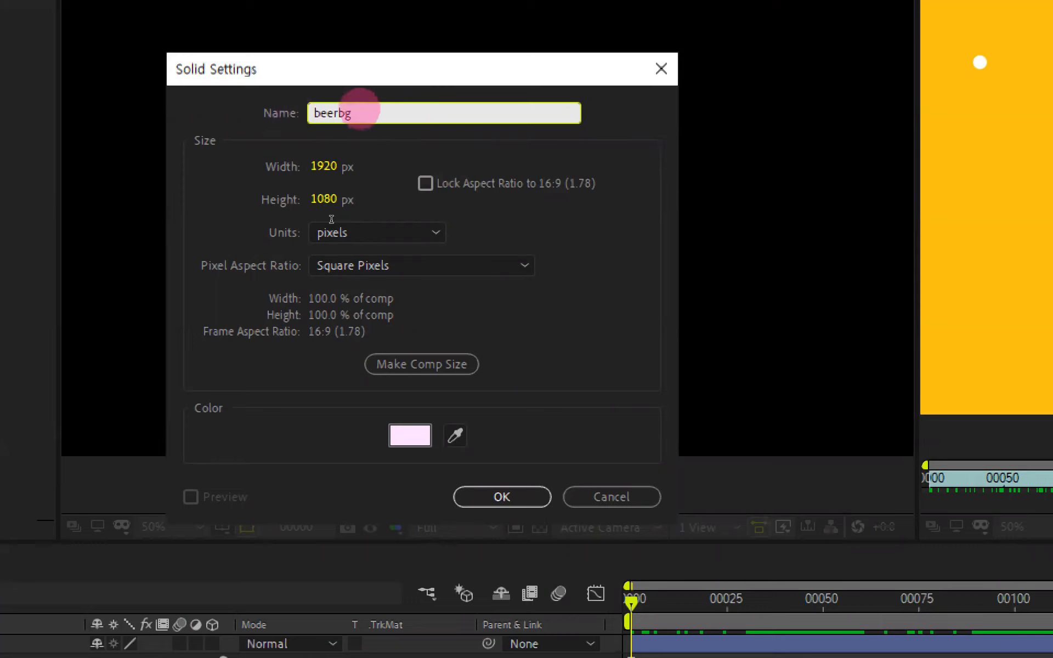
click(336, 113)
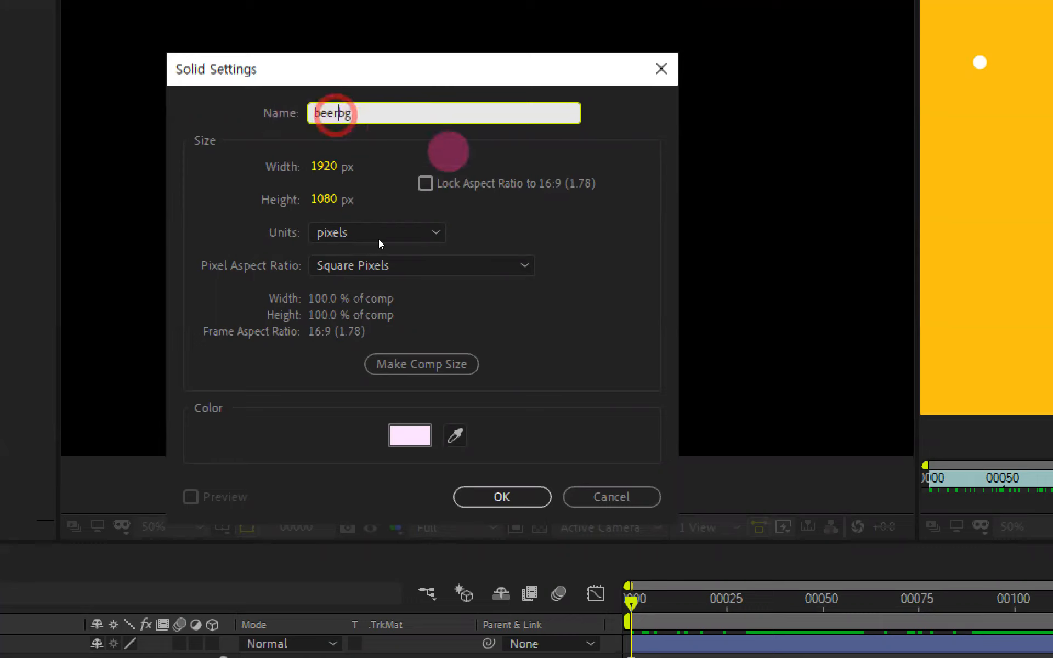
text(-)
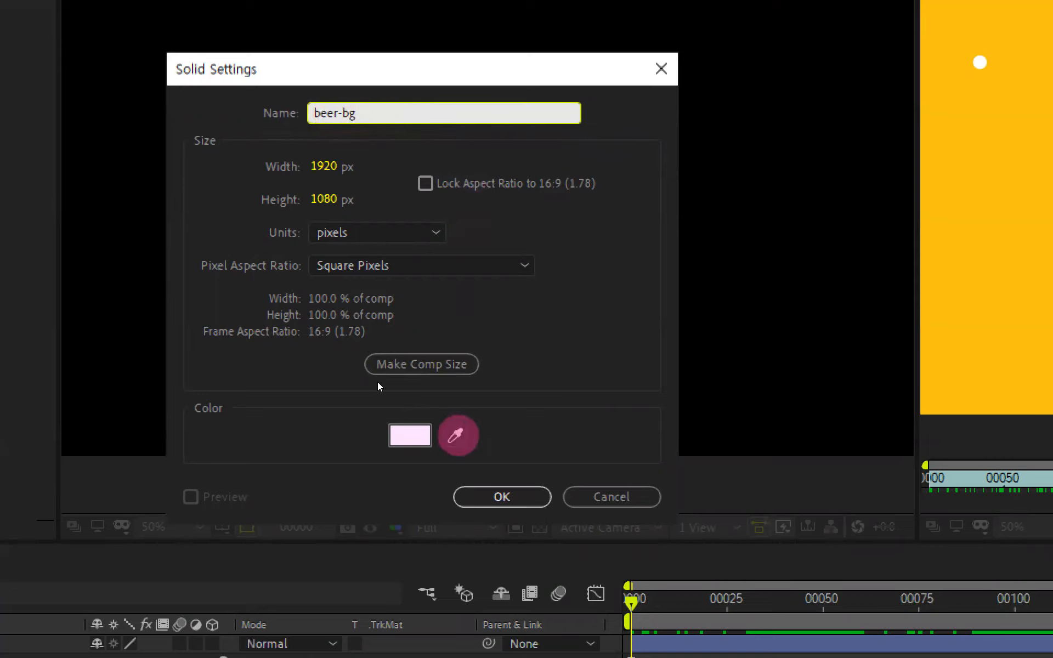
click(455, 435)
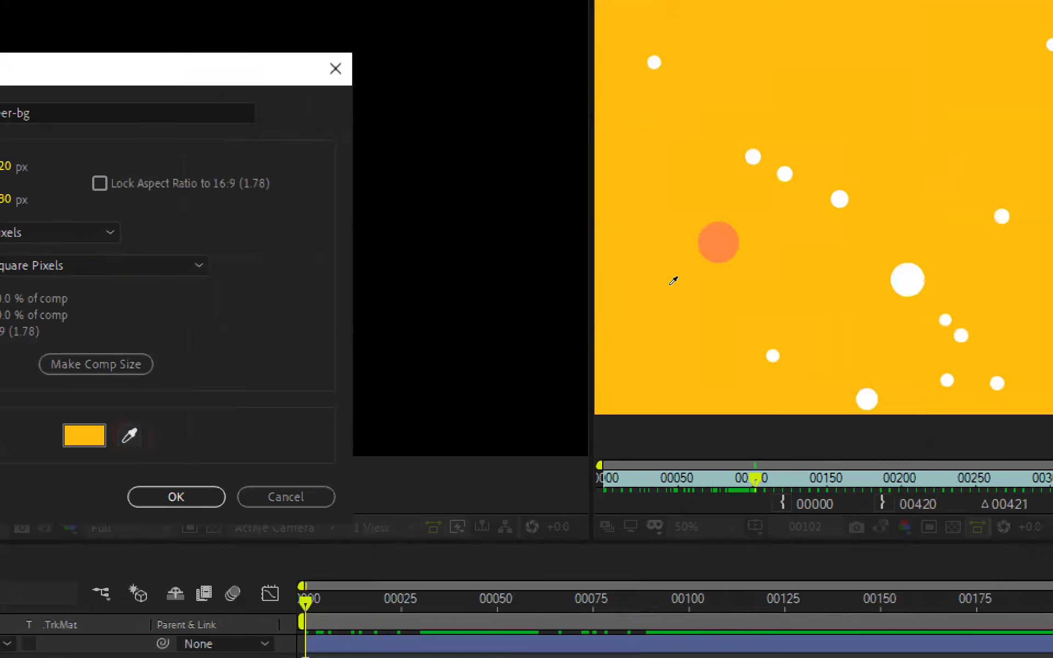
click(672, 285)
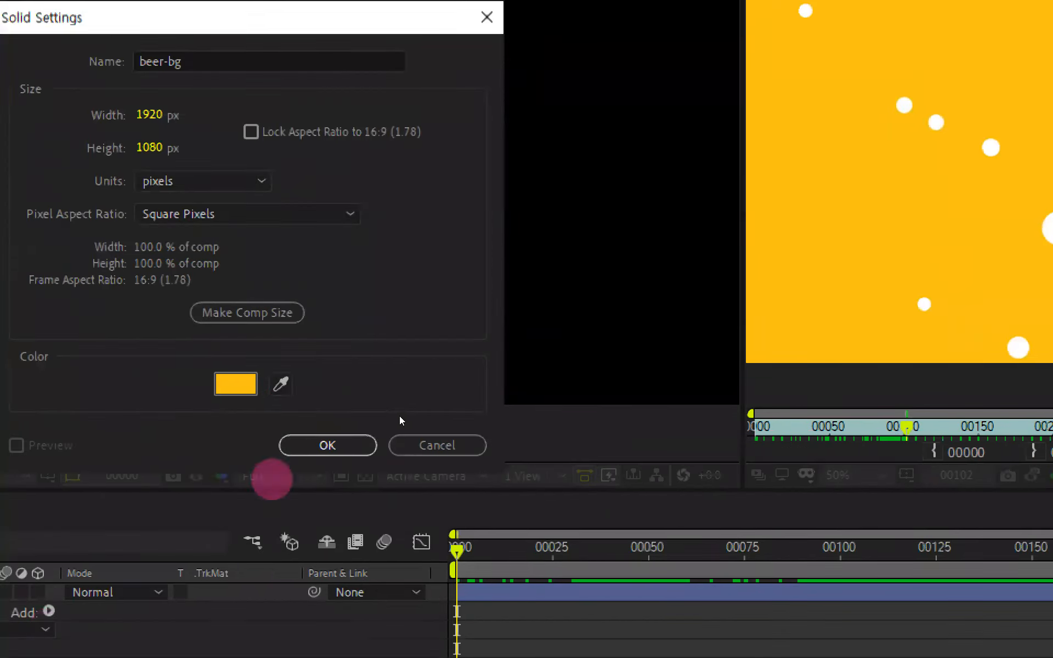
click(327, 445)
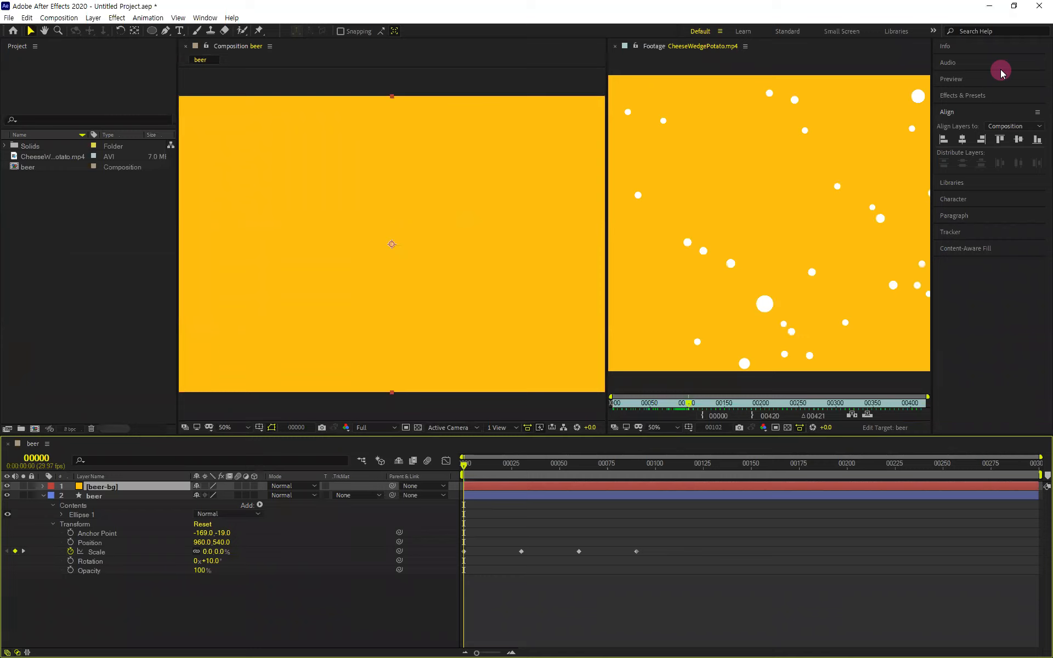
- Bring up the list of available effects and presets, leaving all layers deselected
click(990, 96)
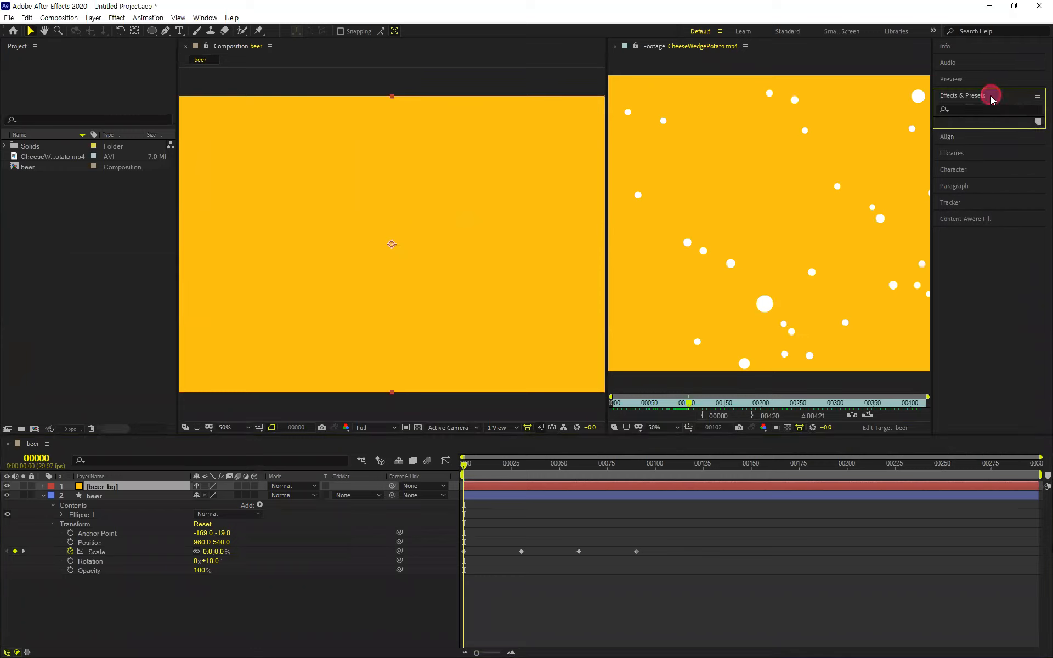
click(985, 110)
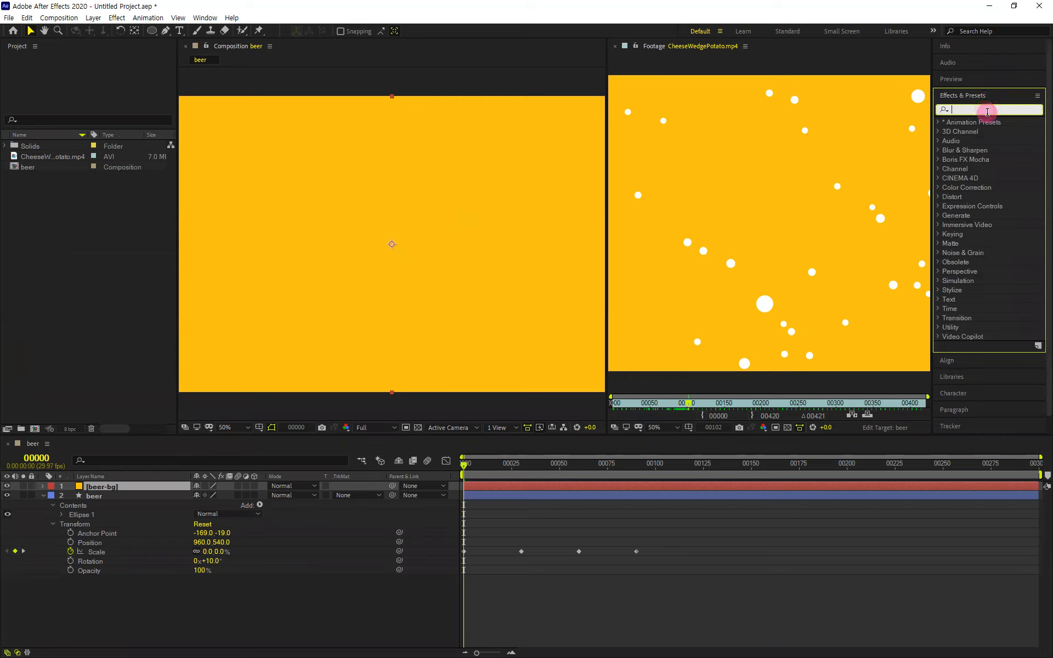
click(341, 623)
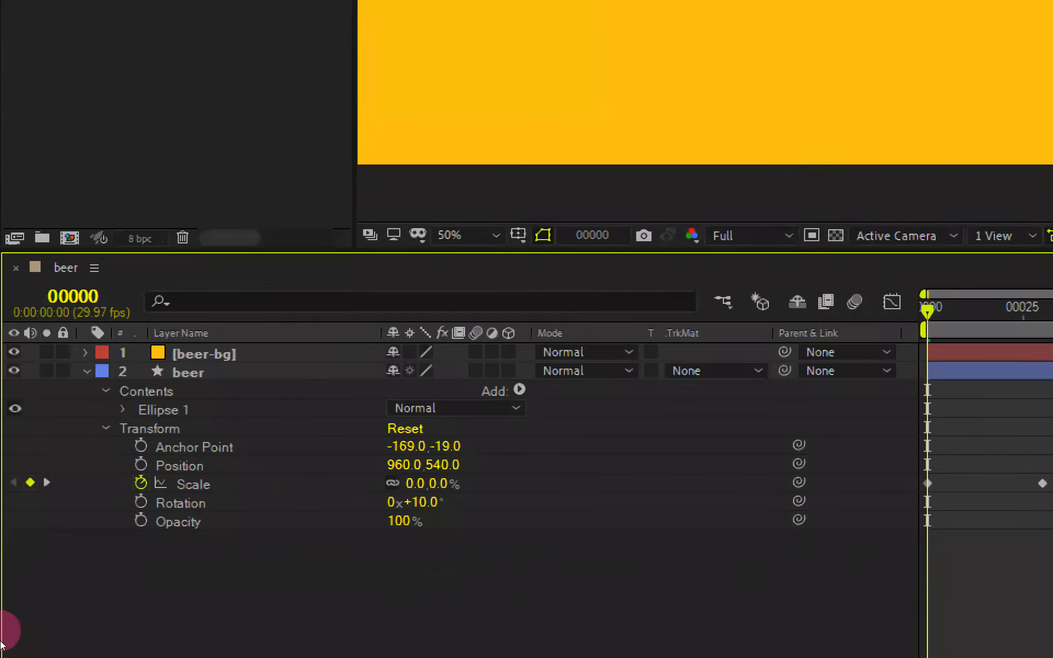
- Duplicate the beer-bg layer and rename the upper copy 버블
click(264, 317)
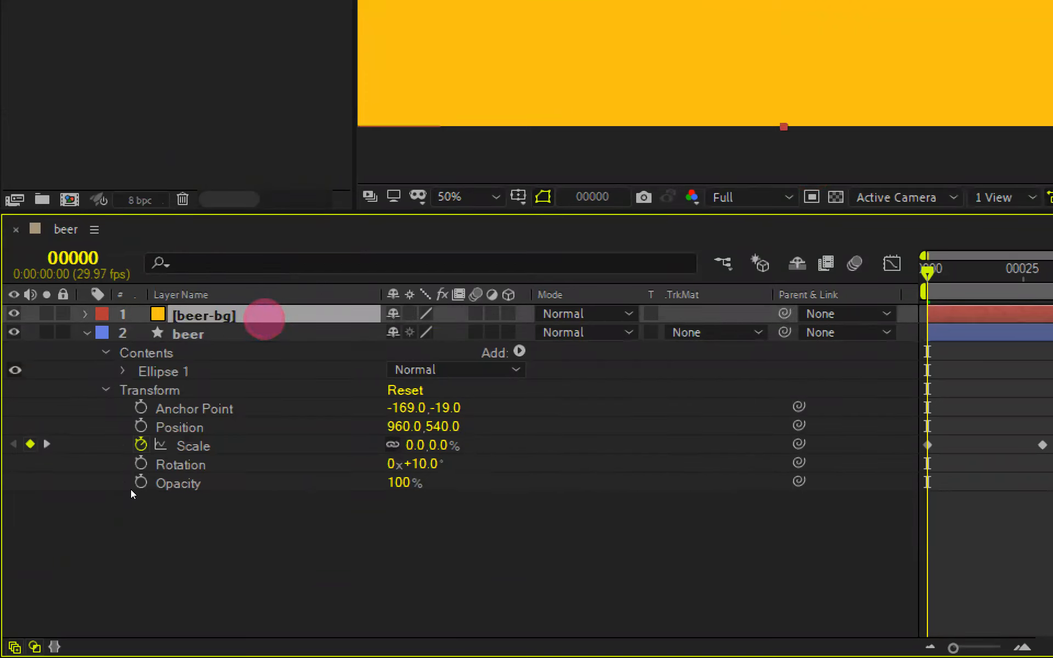
key(ctrl+d)
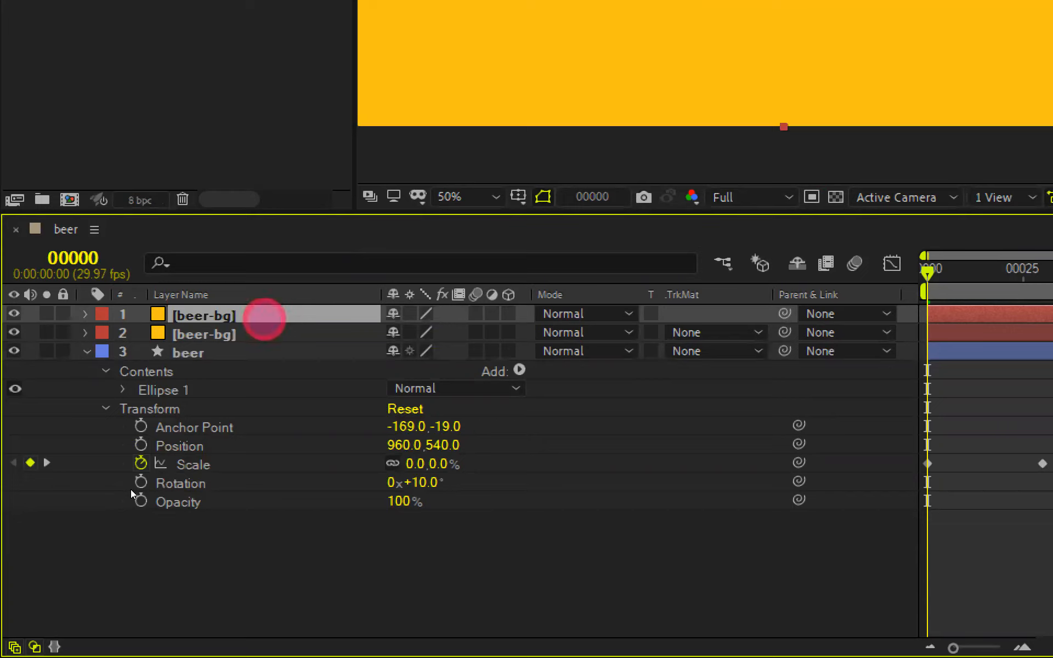
key(Return)
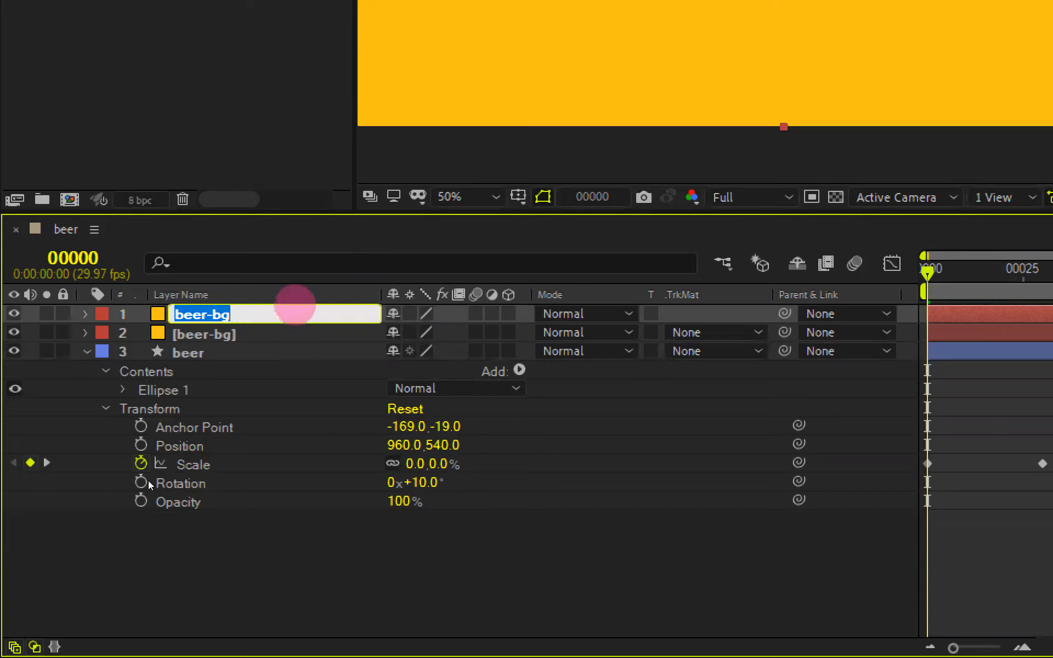
key(BackSpace)
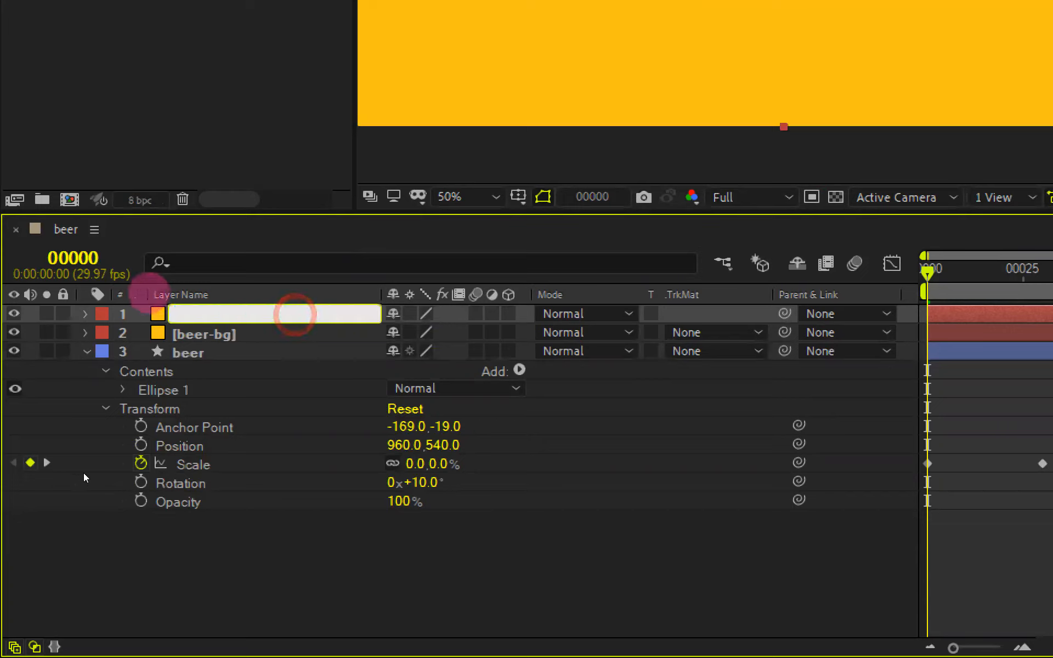
text(qj)
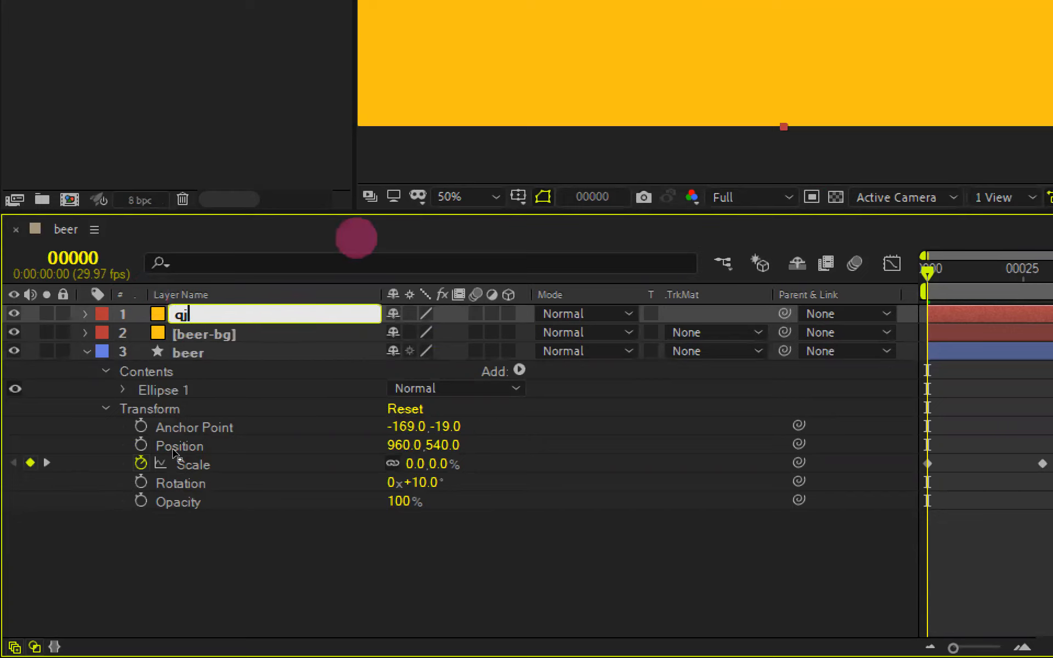
text(버블)
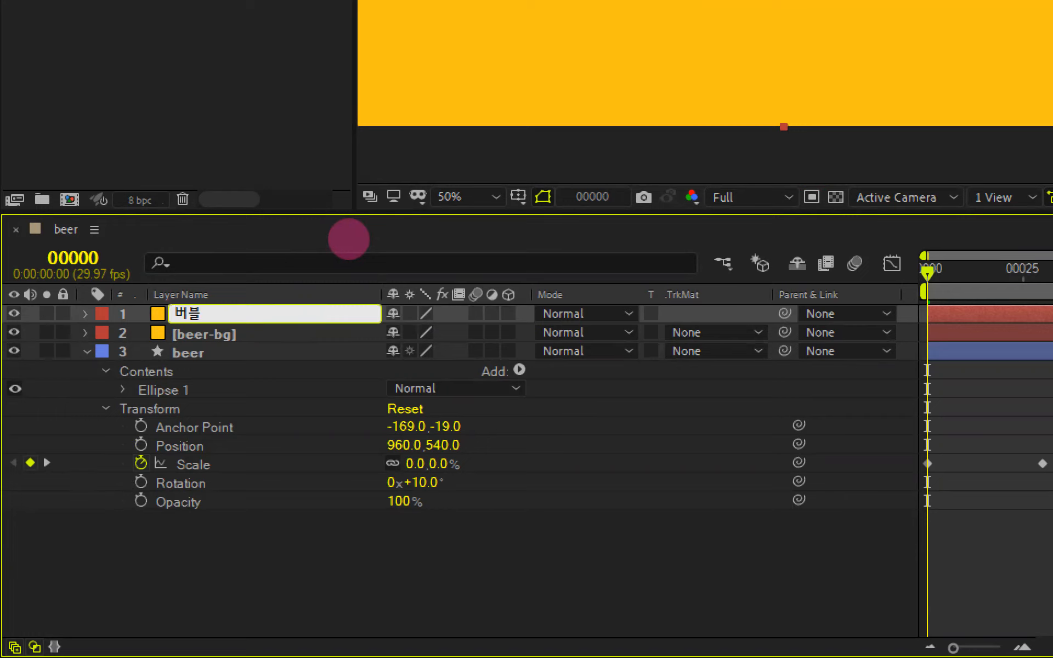
click(332, 594)
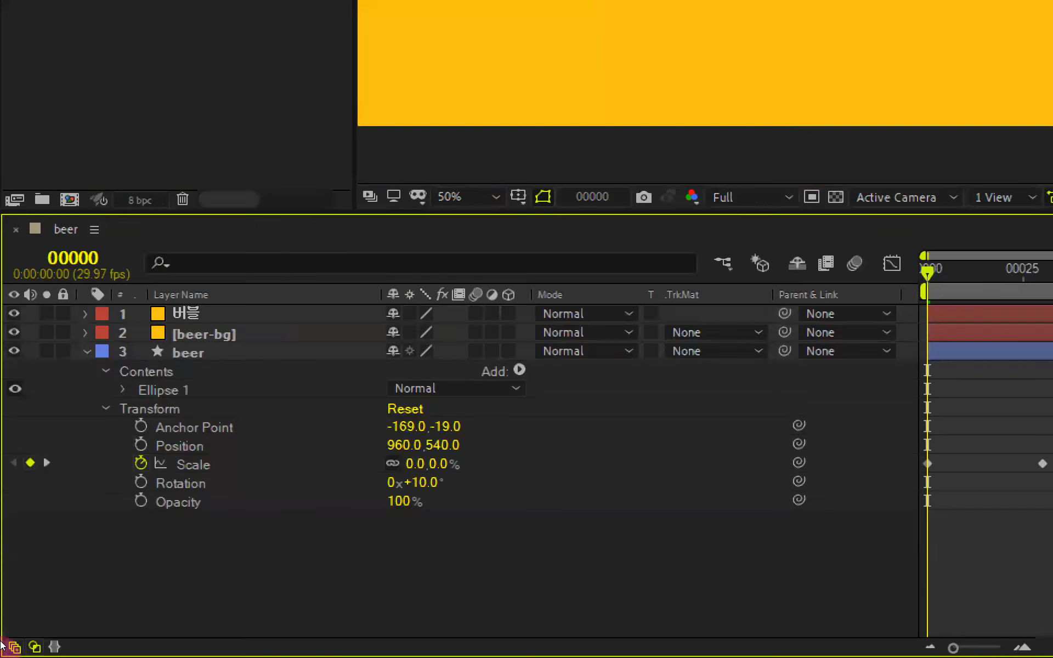
- Change the 버블 layer's solid colour to white (FFFFFF), creating a new solid for that layer only
click(250, 310)
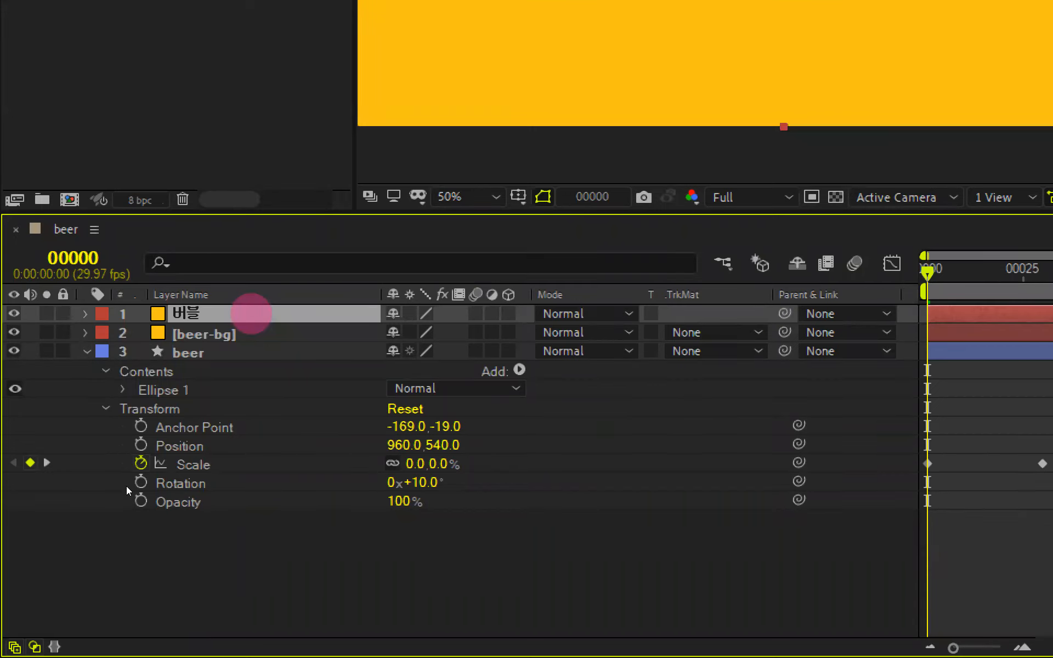
key(ctrl+shift+y)
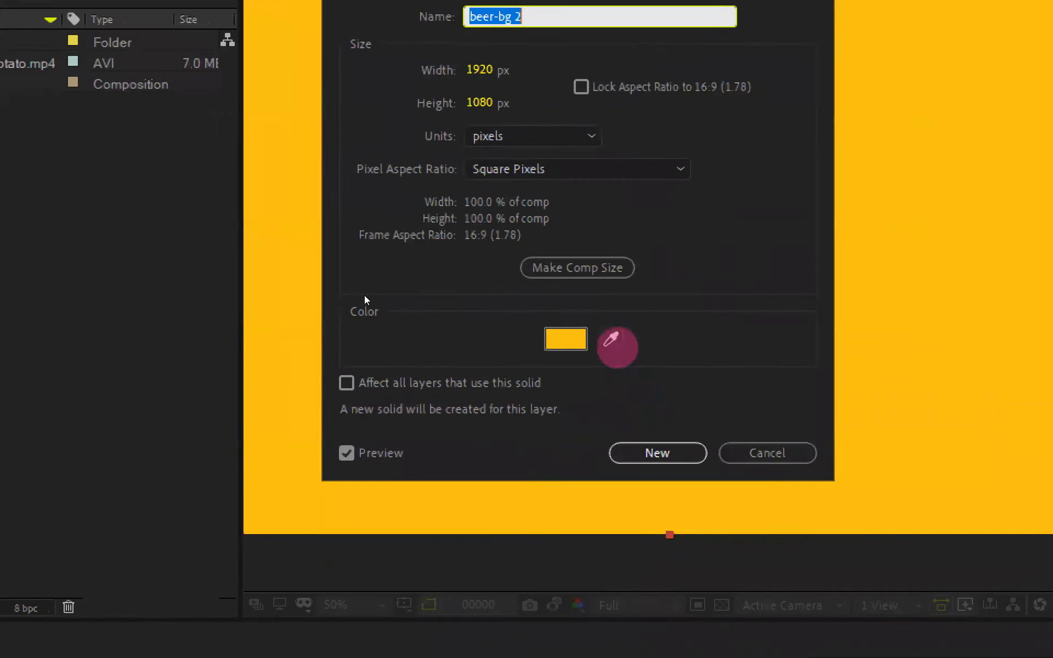
click(565, 339)
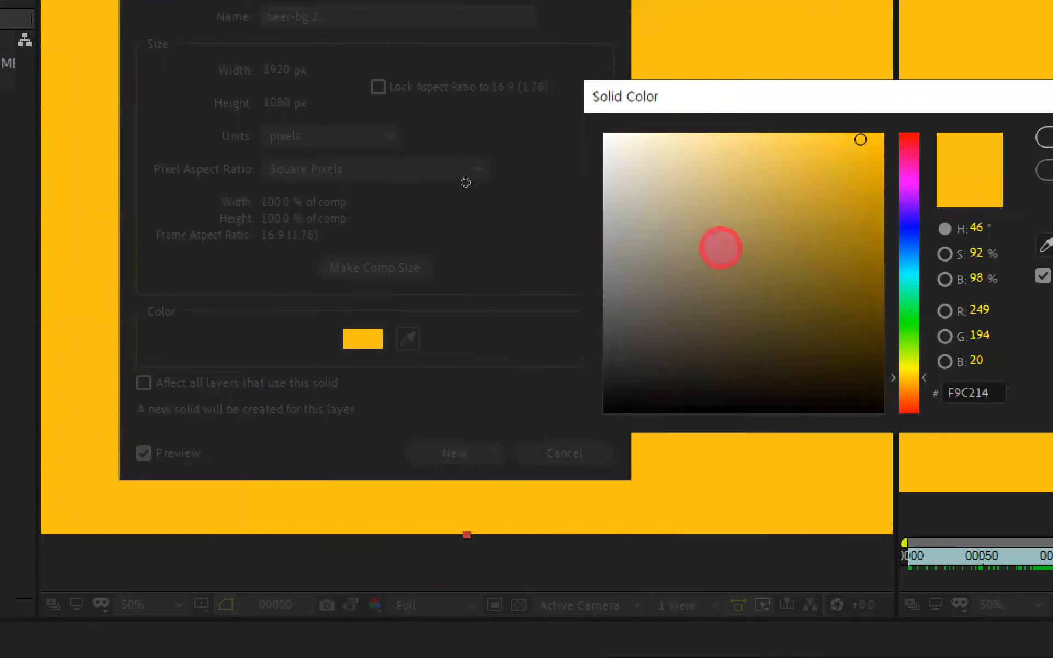
text(FFFFFF)
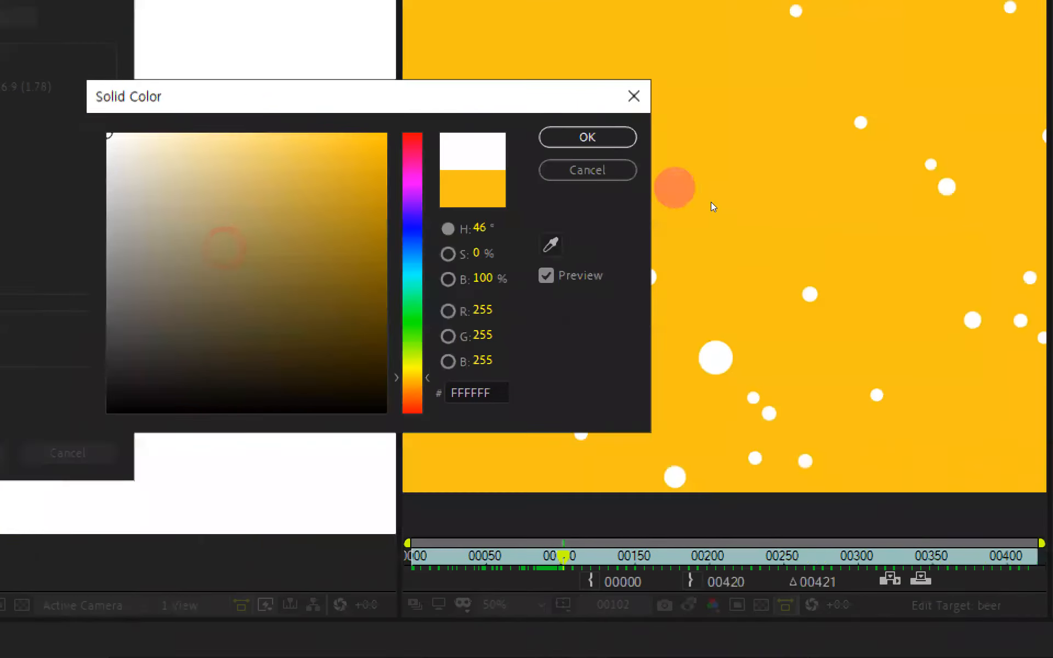
click(898, 137)
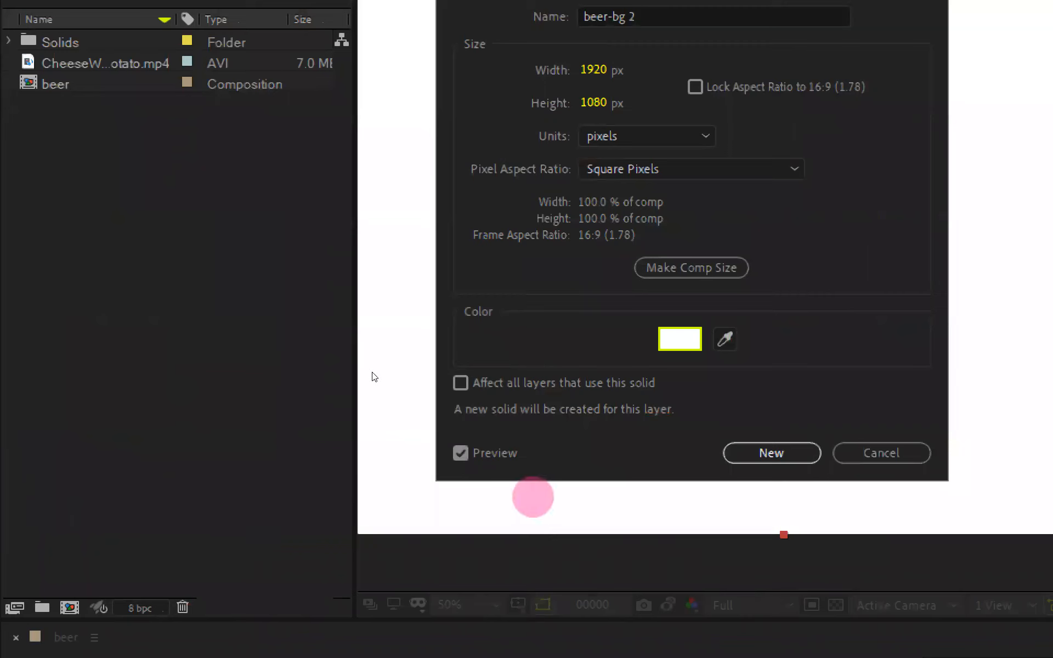
click(798, 452)
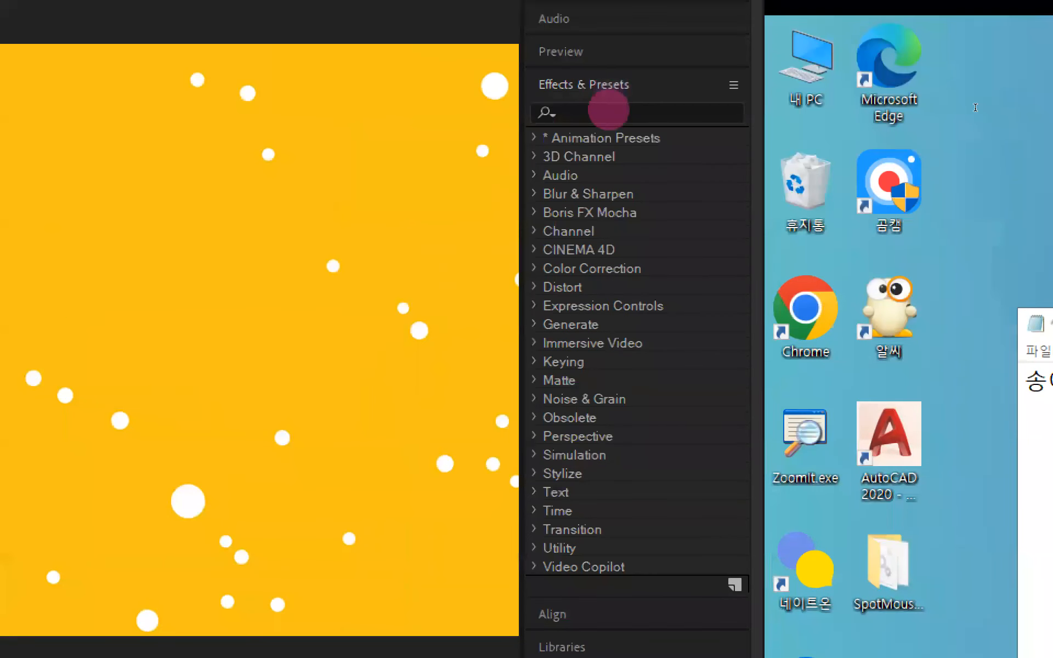
- Search the effects for "cc b" and apply CC Bubbles to the 버블 layer
click(609, 111)
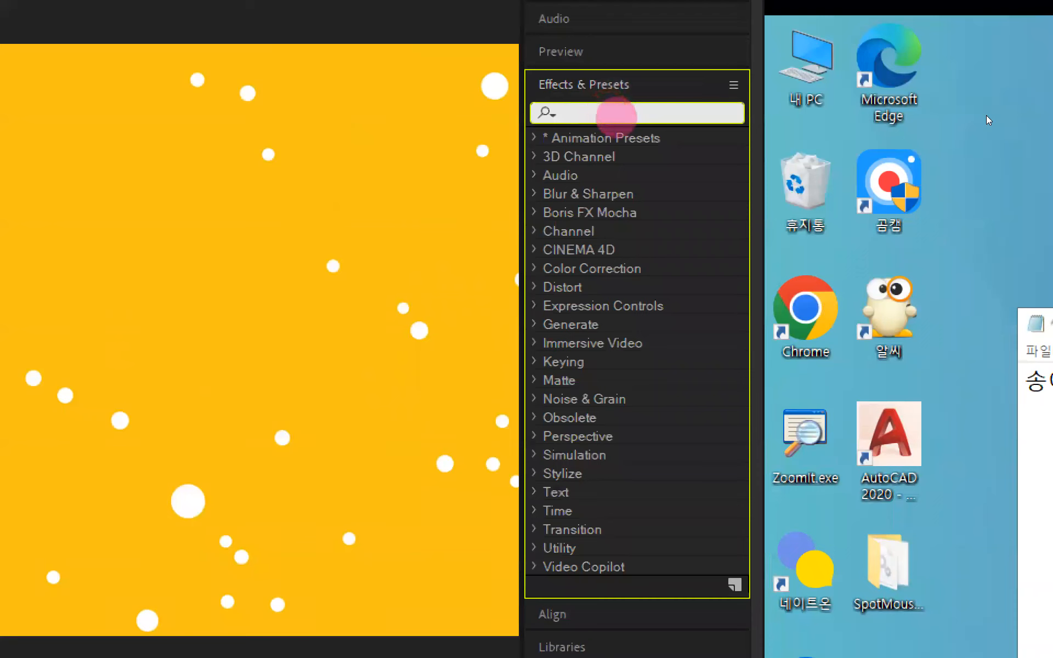
text(ㅊ)
key(BackSpace)
text(cc)
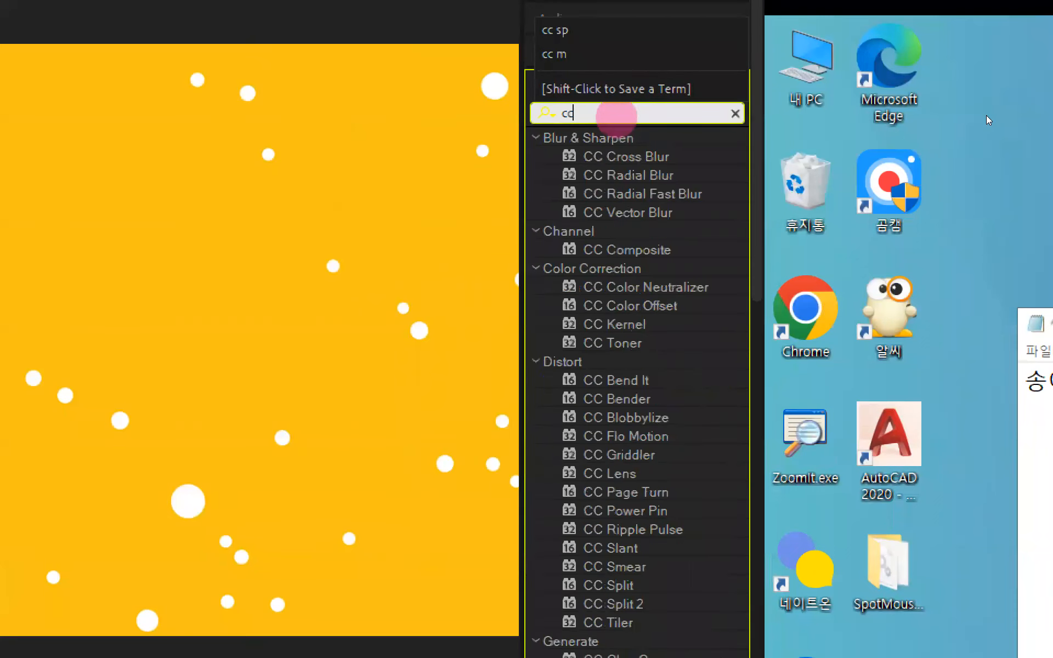
text( b)
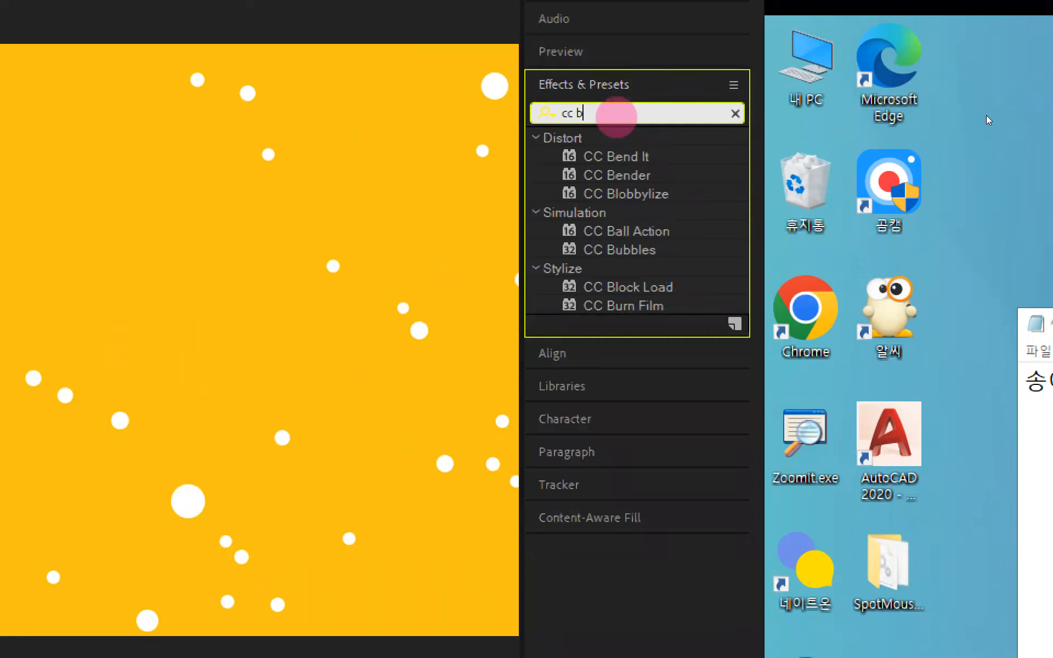
click(645, 256)
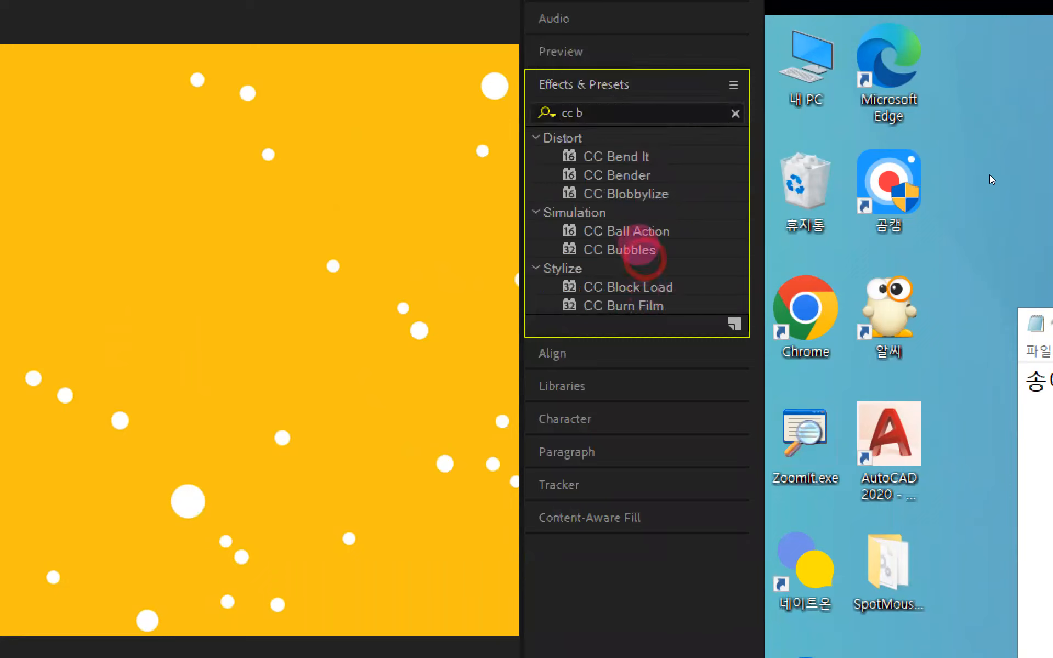
click(638, 251)
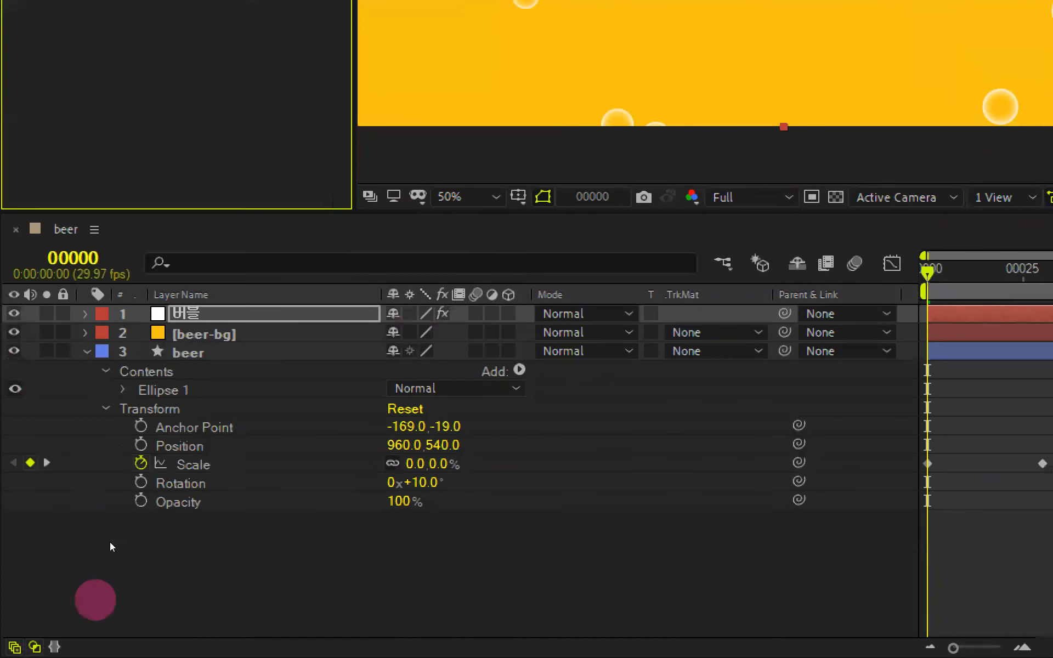
- Set the Shading Type of the 버블 layer's CC Bubbles effect to None and preview the bubbles
click(230, 314)
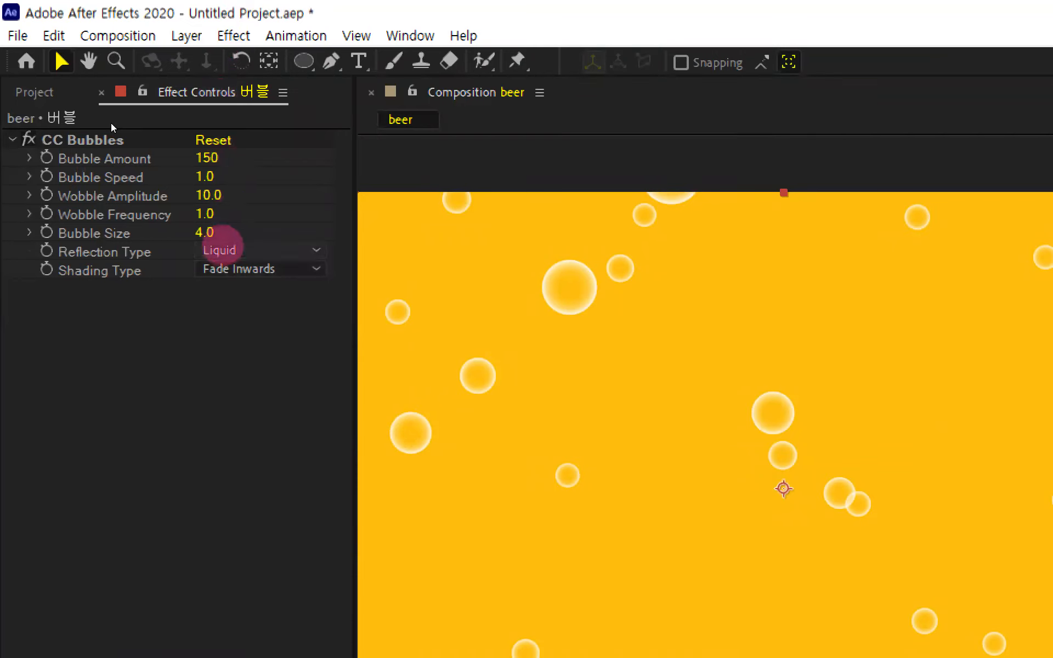
click(221, 249)
click(109, 451)
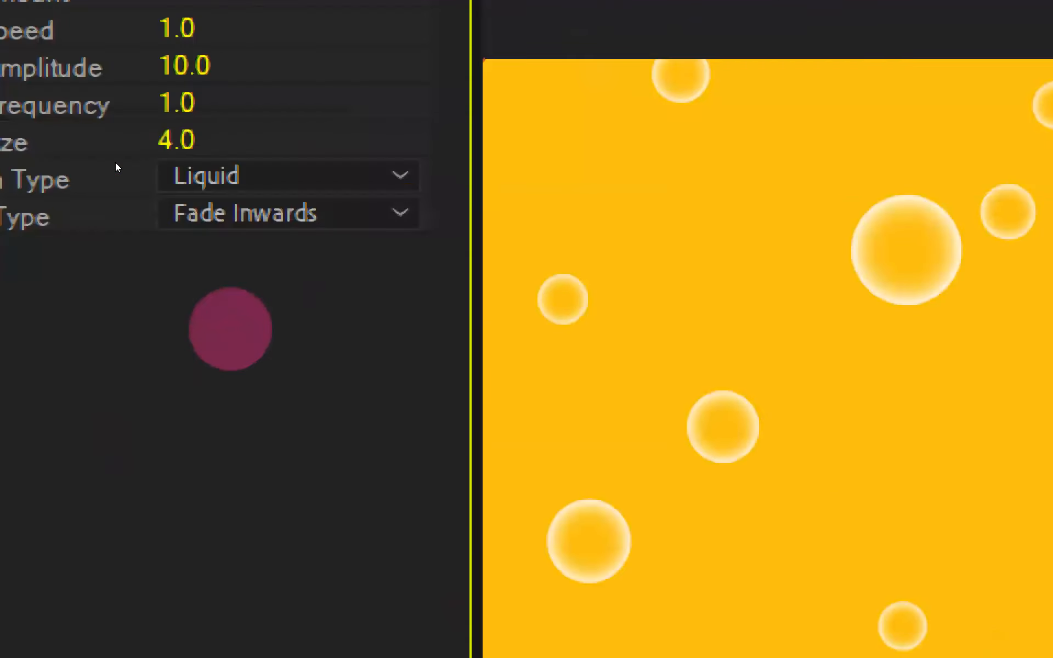
click(248, 215)
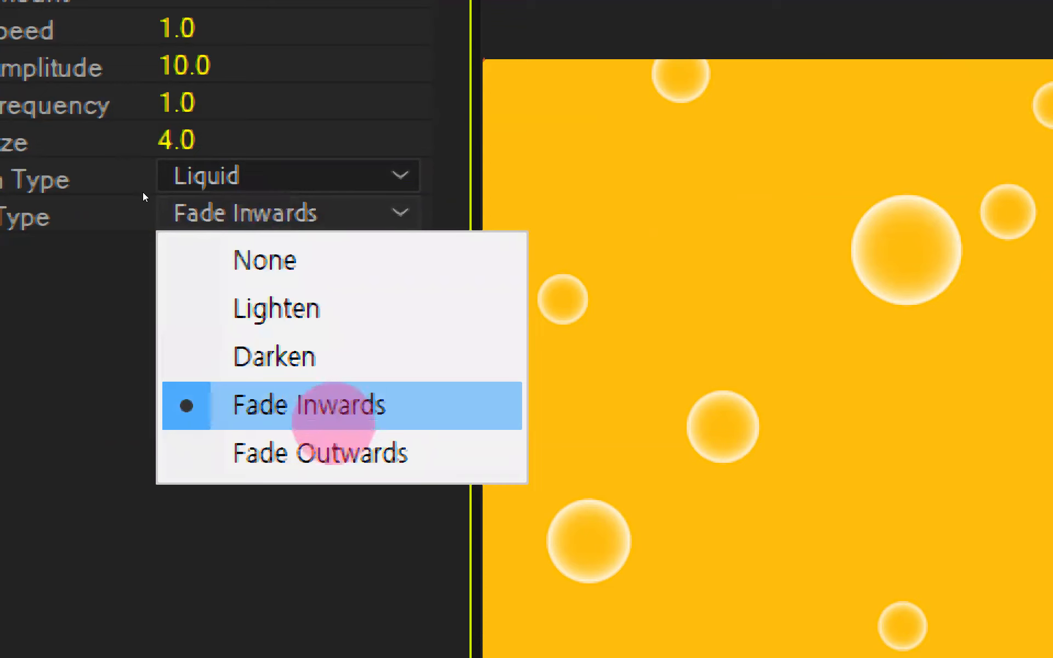
click(329, 271)
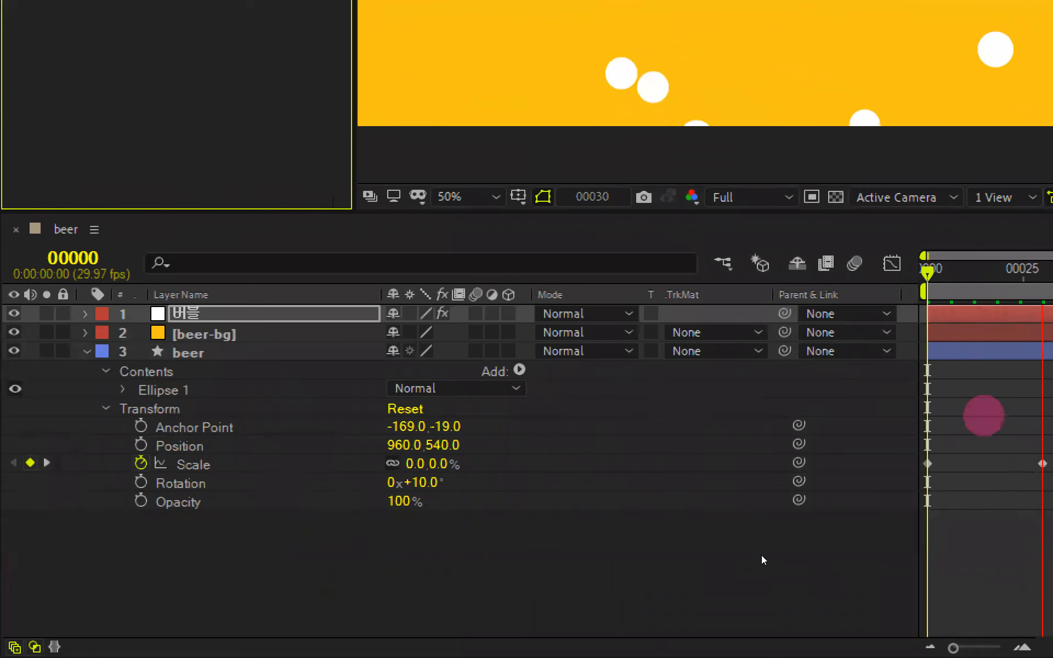
key(space)
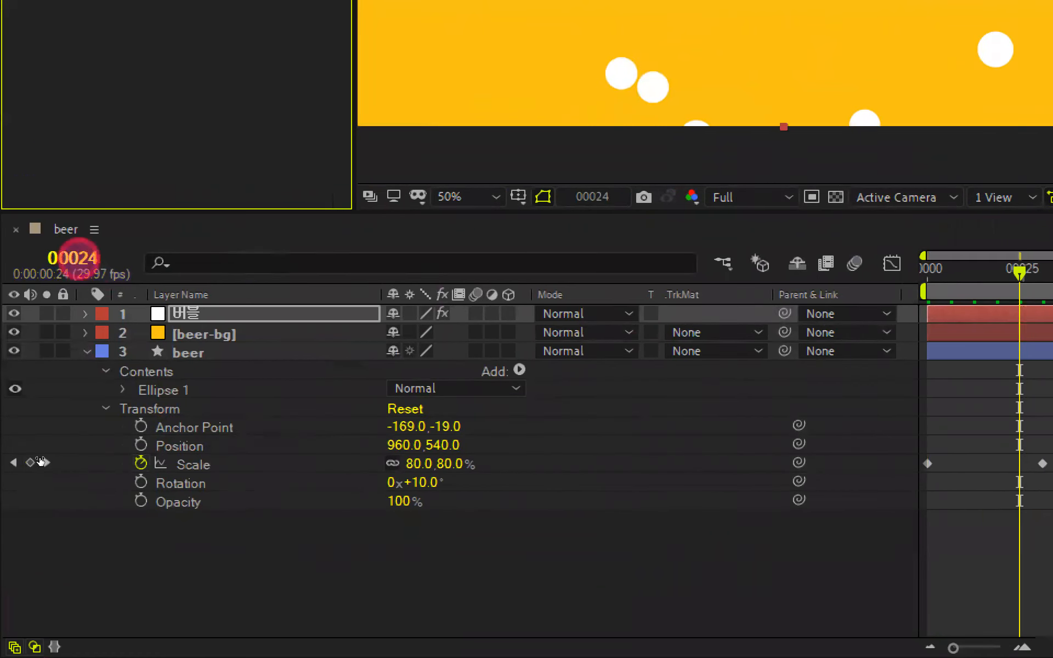
- Move the 버블 layer in time so that it starts at frame 10
click(73, 258)
text(10)
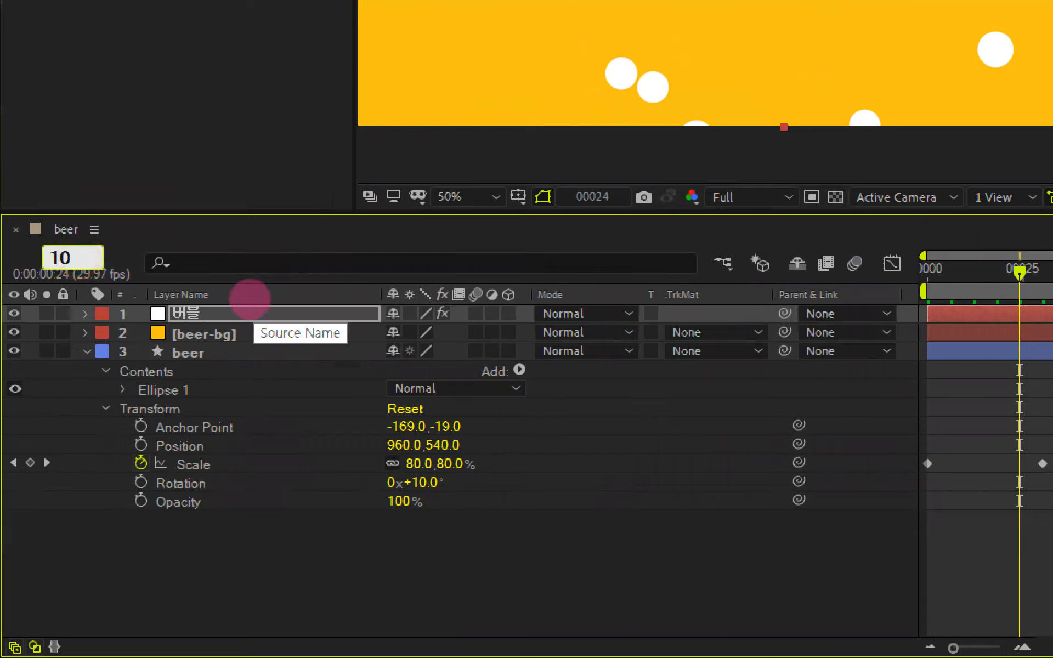
key(Return)
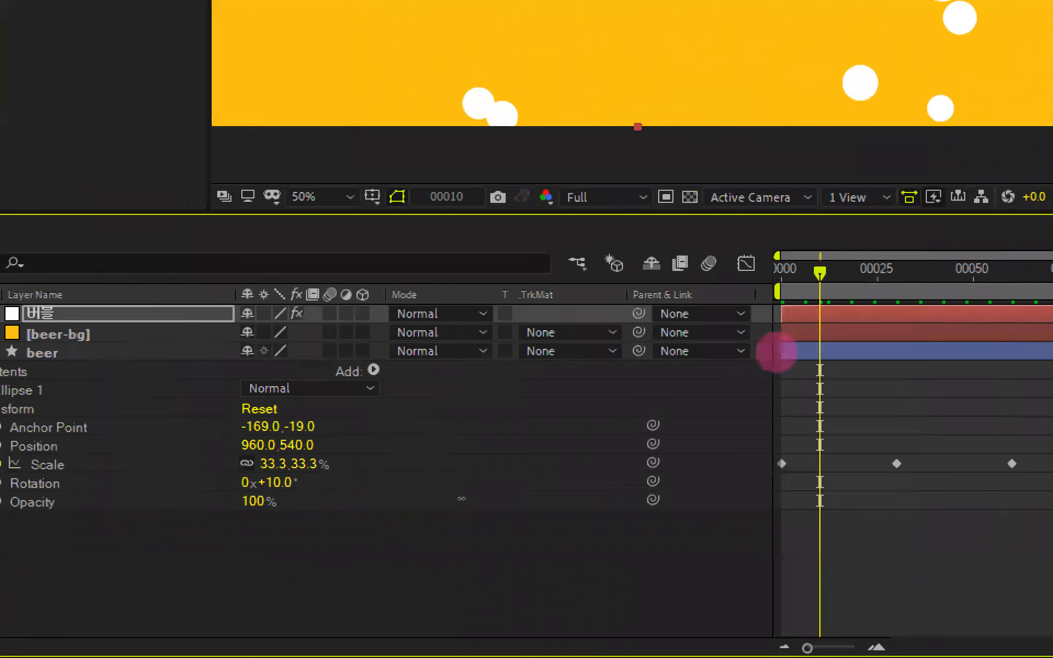
key(Return)
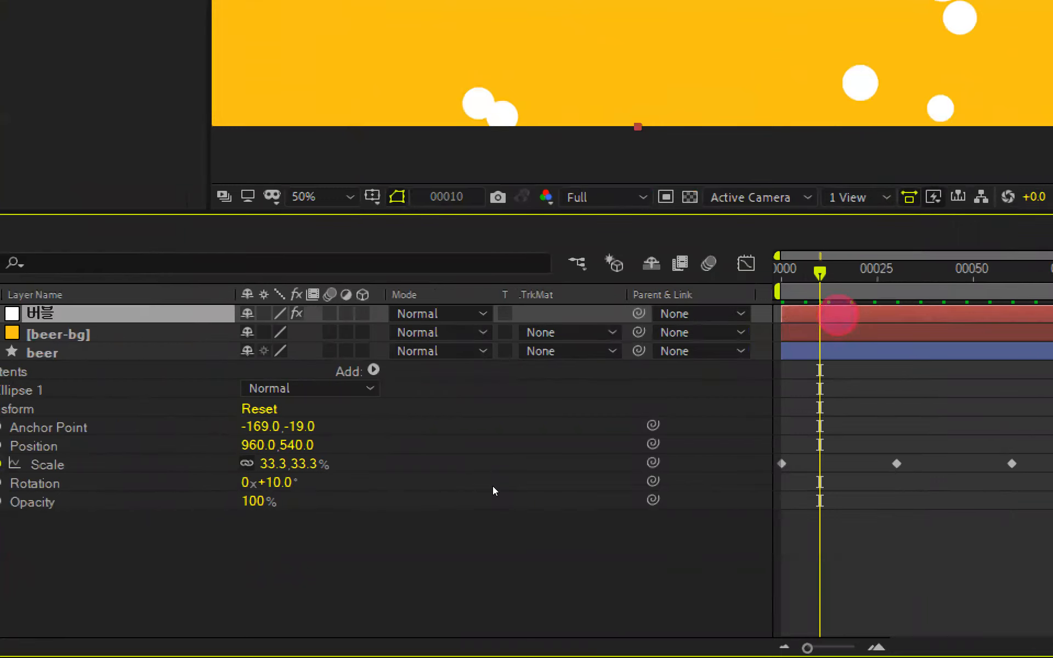
key([)
- Play the beer composition from its first frame to check the bubbles' delayed entry, then return to frame 0
drag(820, 275, 771, 311)
key(space)
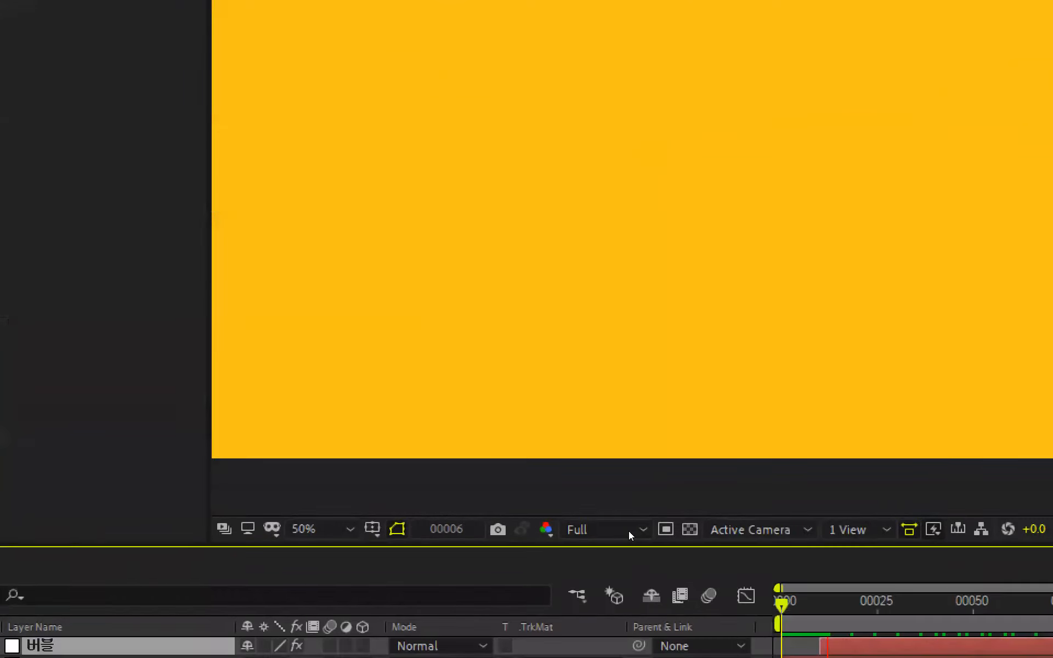
key(space)
drag(882, 423, 767, 465)
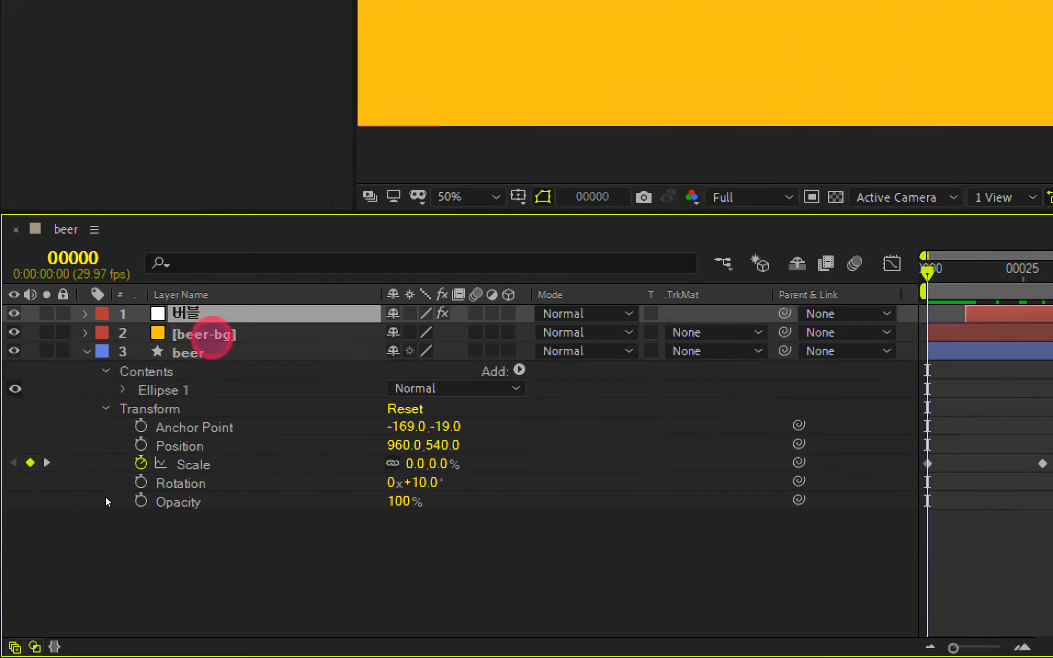
- Add an opacity keyframe of 0% to the beer-bg layer at frame 0
click(214, 334)
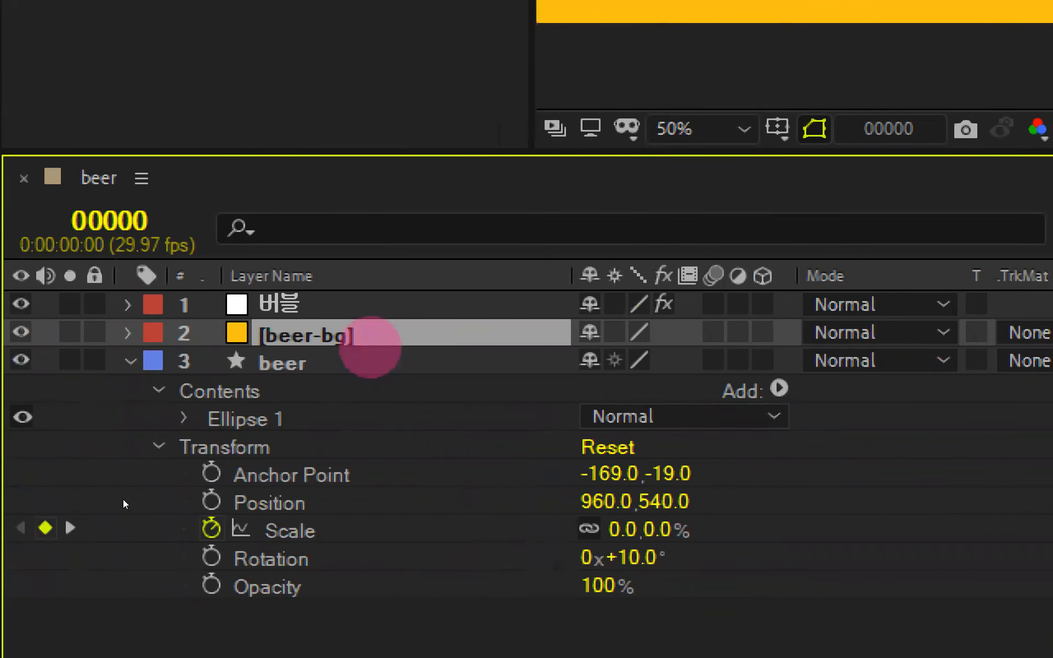
key(alt+shift+t)
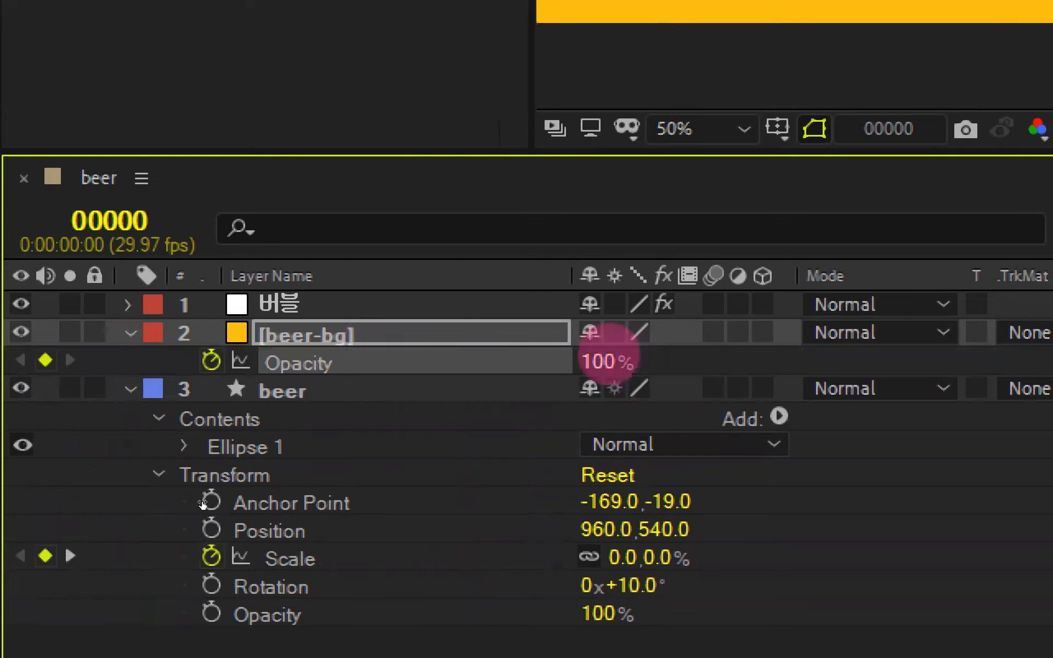
click(609, 360)
text(0)
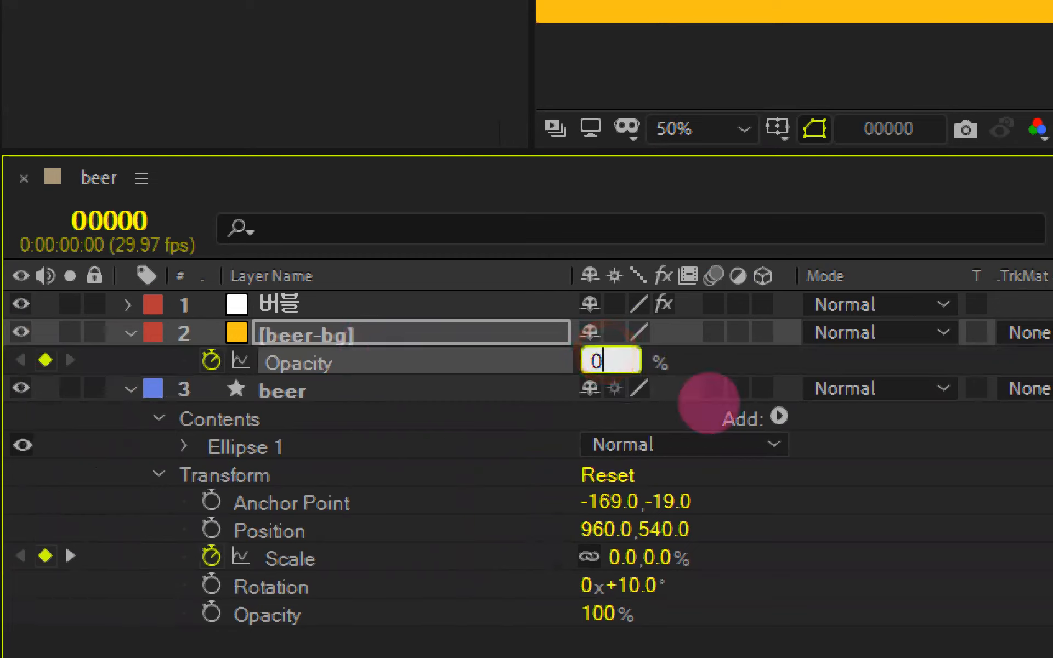
key(Return)
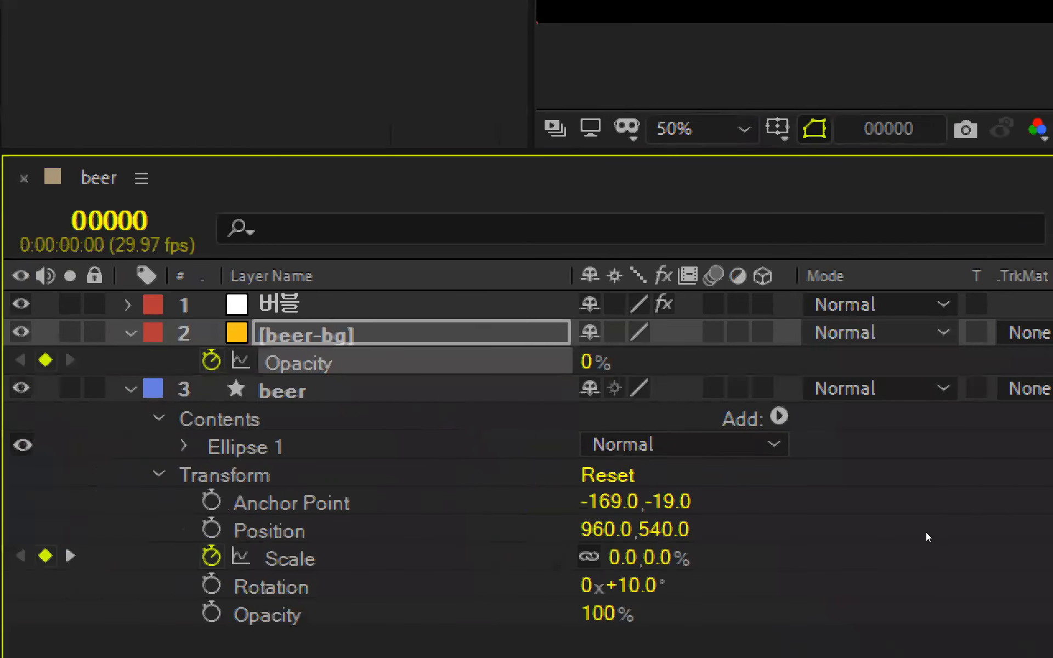
- Keyframe the beer-bg layer's opacity at 100% on frame 10
key(shift+Page_Down)
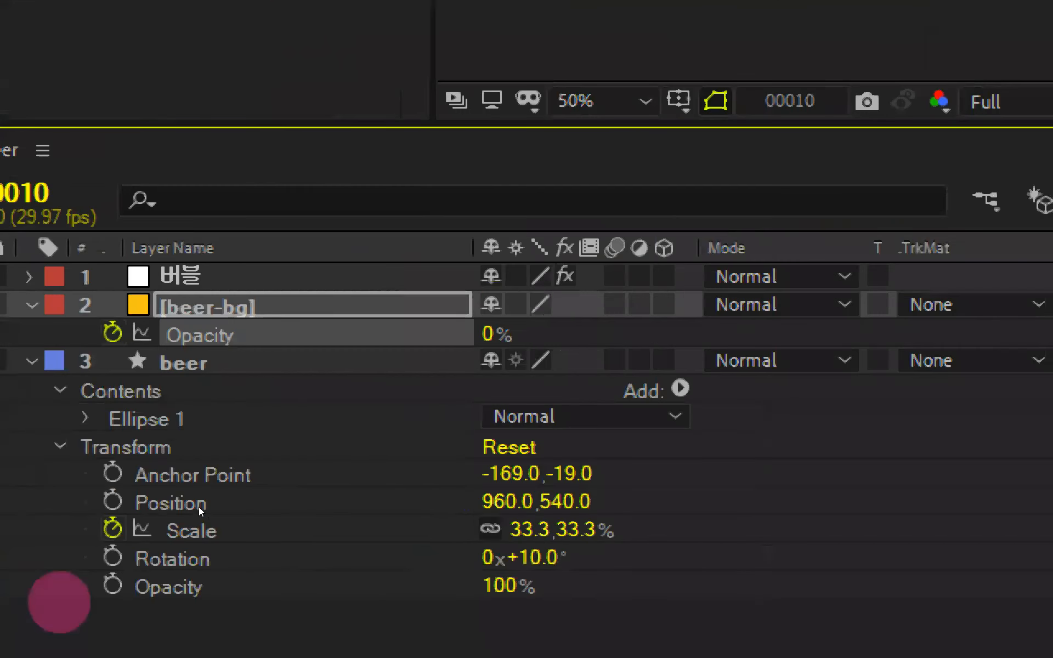
click(488, 334)
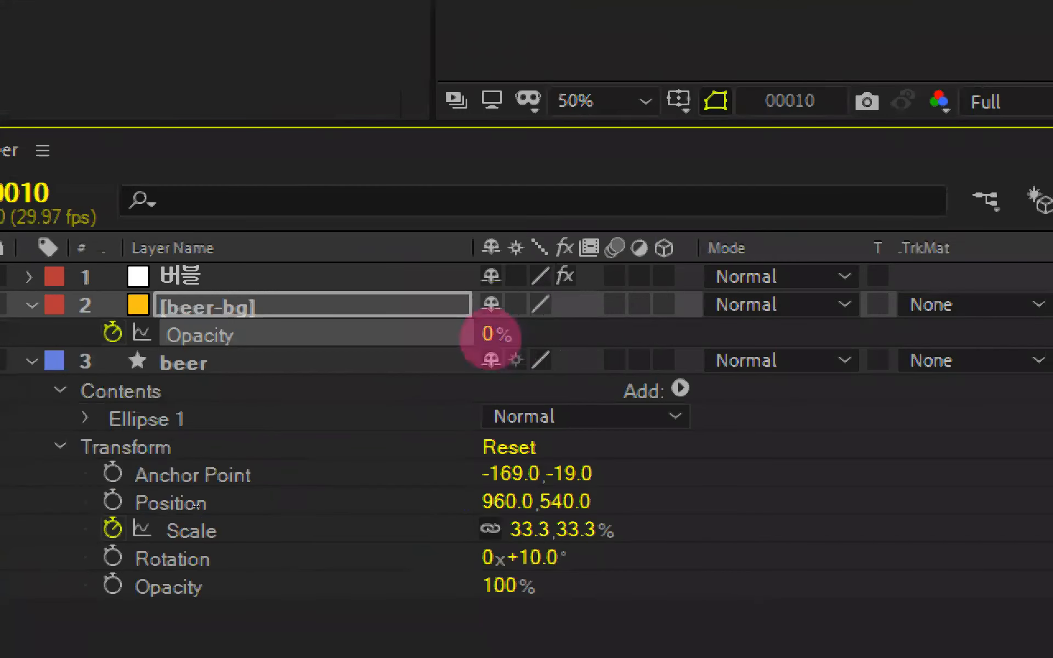
text(100)
key(Return)
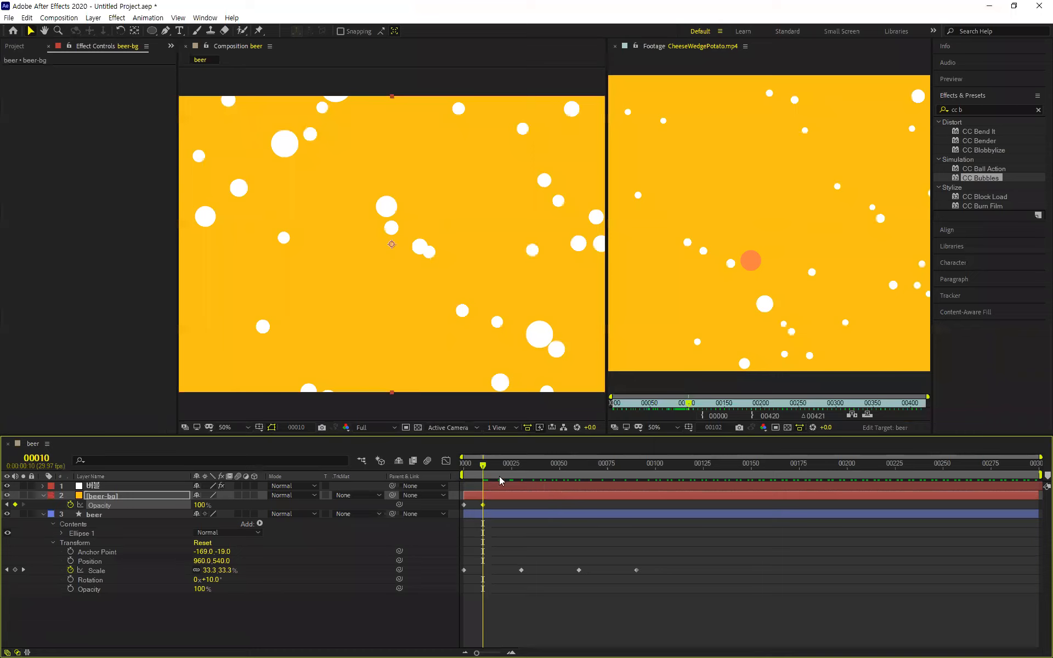
- Preview the yellow background's fade-in together with the bubbles from the start of the composition
click(492, 471)
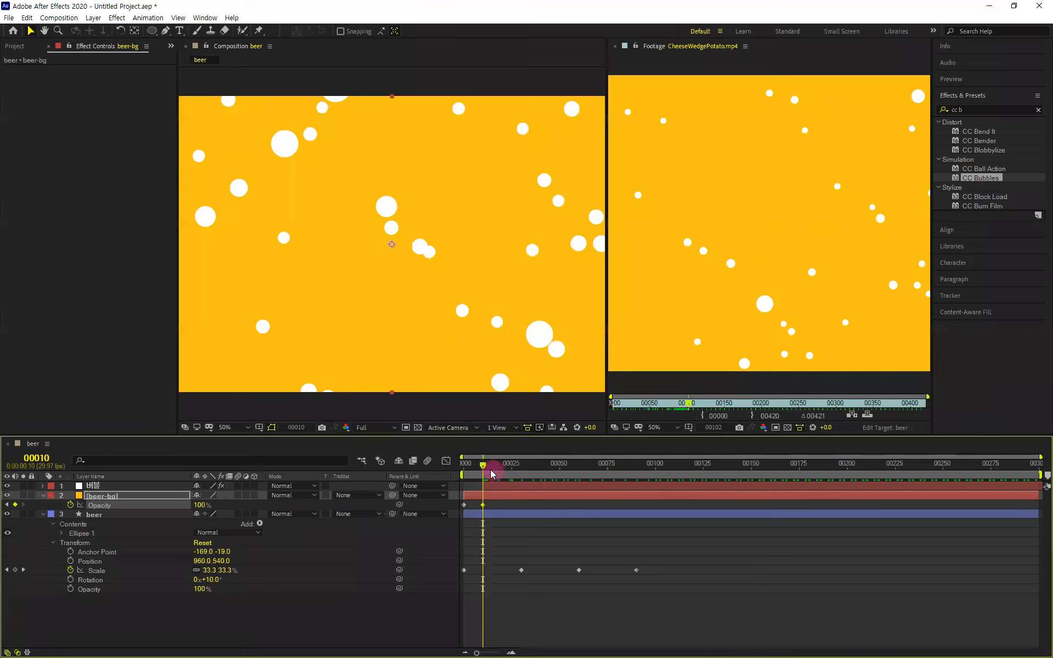
drag(482, 465, 454, 472)
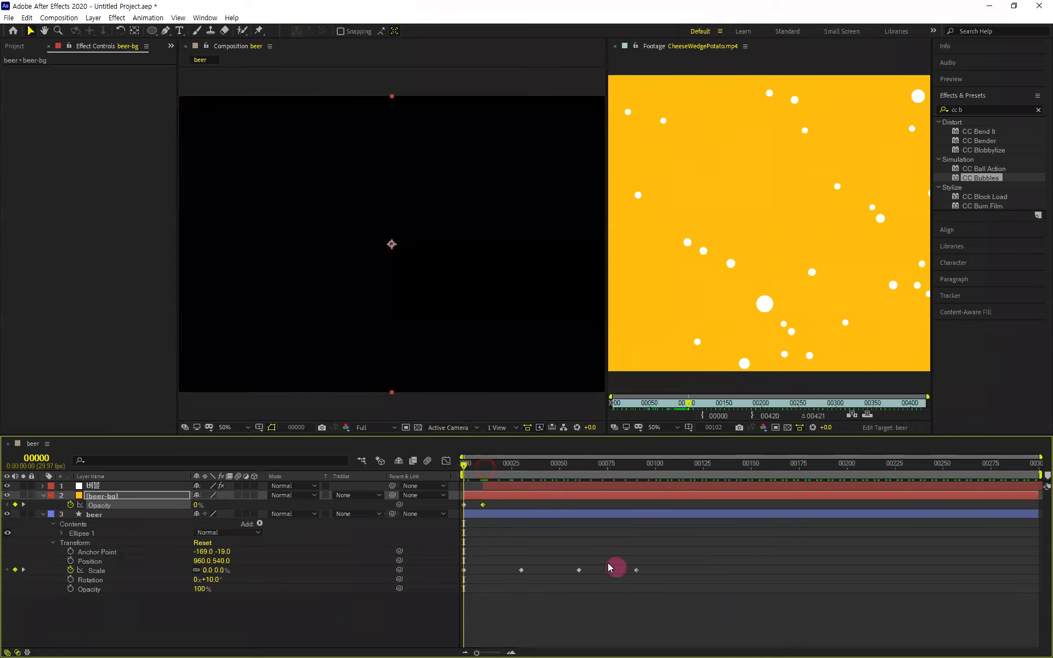
key(space)
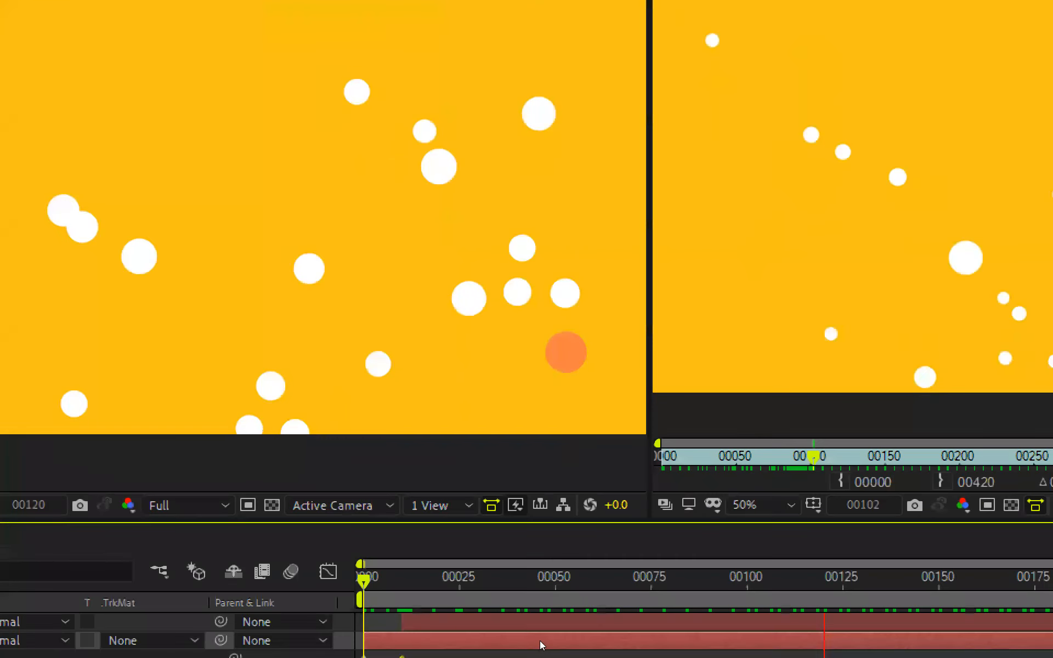
drag(848, 577, 324, 649)
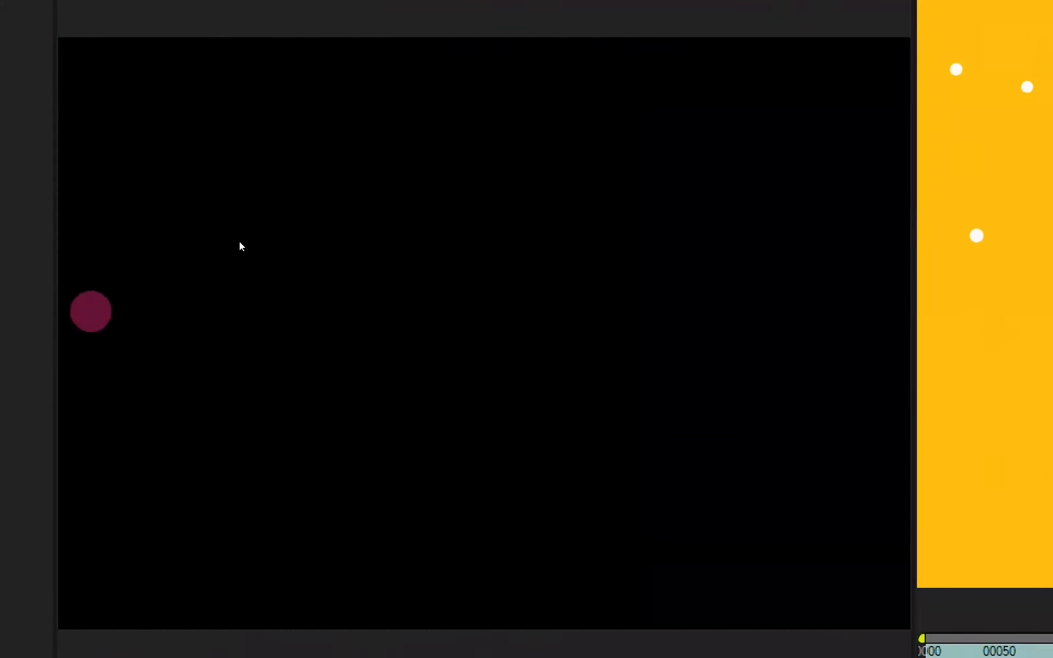
key(space)
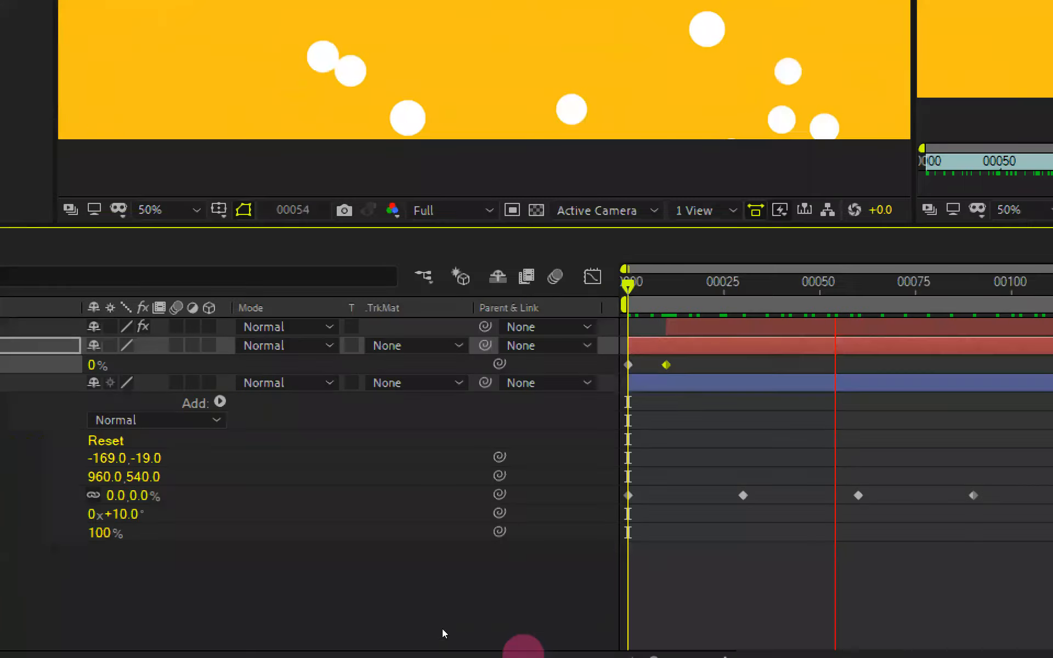
key(space)
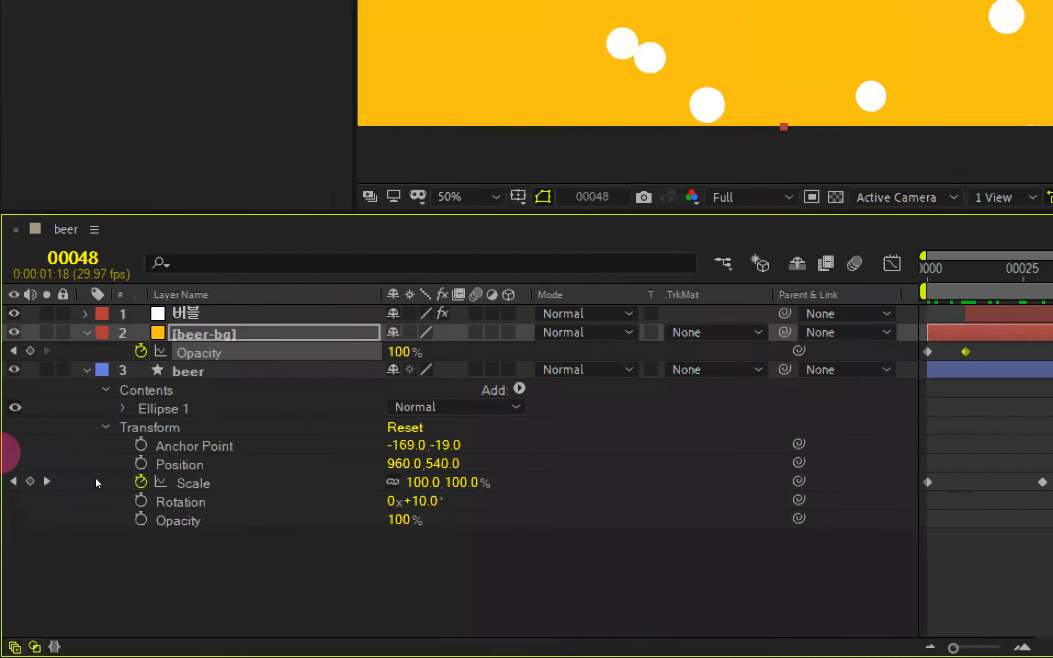
- Pre-compose the 버블 and beer-bg layers into a new composition named 버블, moving all attributes into it
click(199, 333)
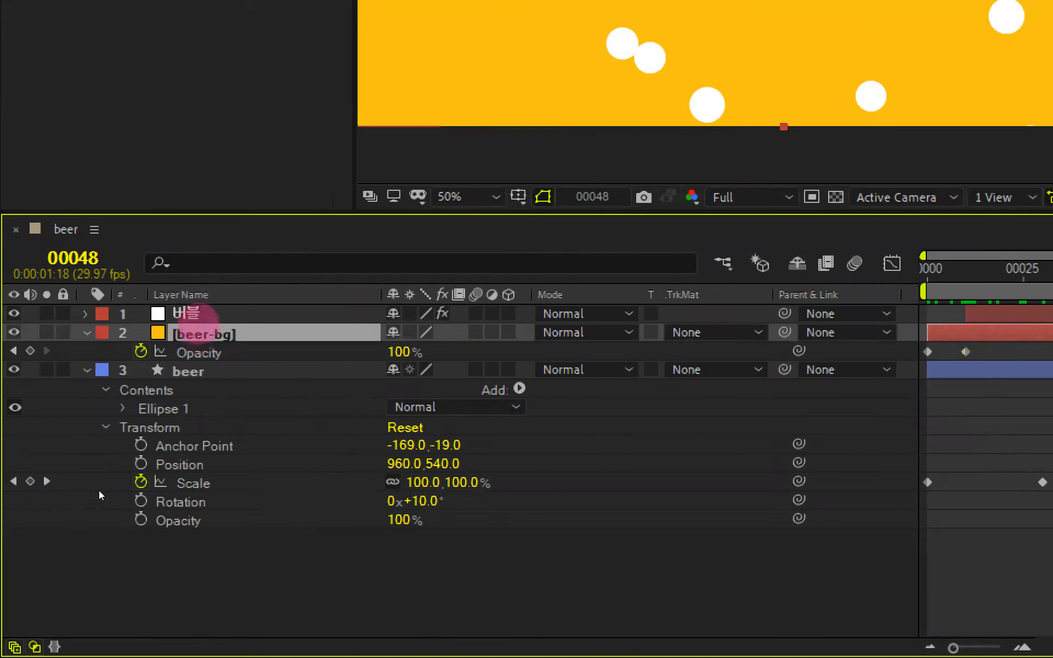
shift+click(196, 315)
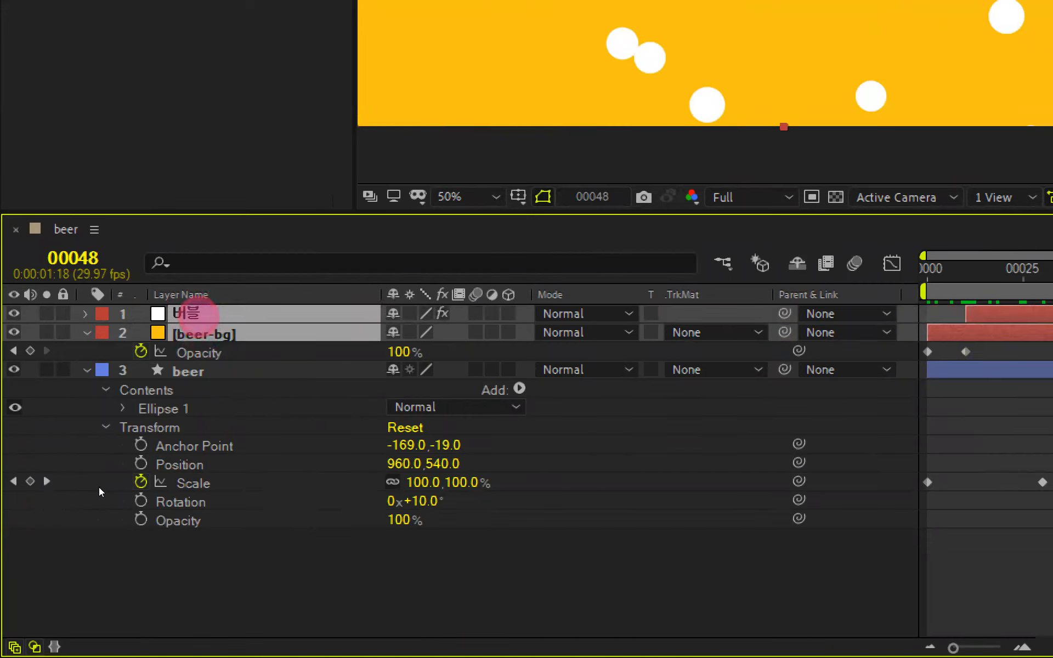
right_click(196, 314)
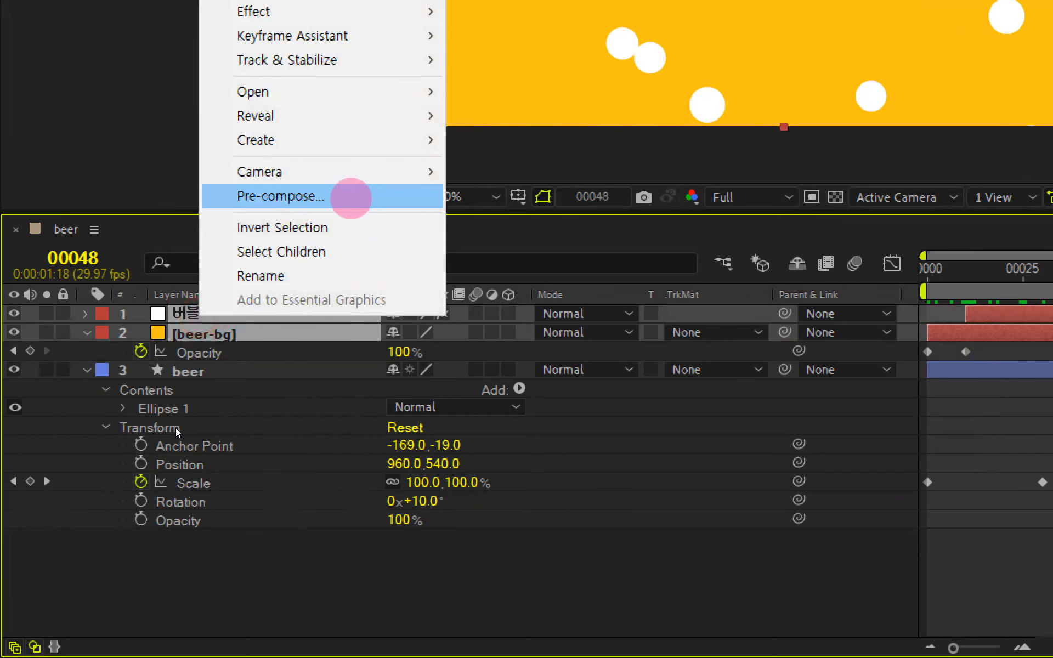
click(351, 198)
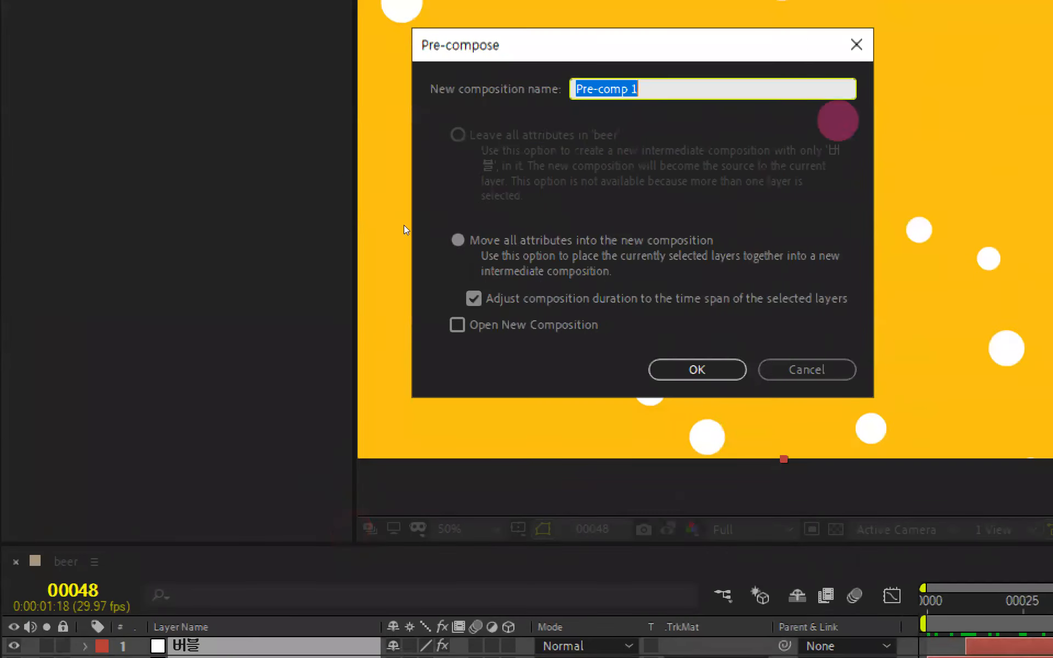
drag(679, 91, 499, 91)
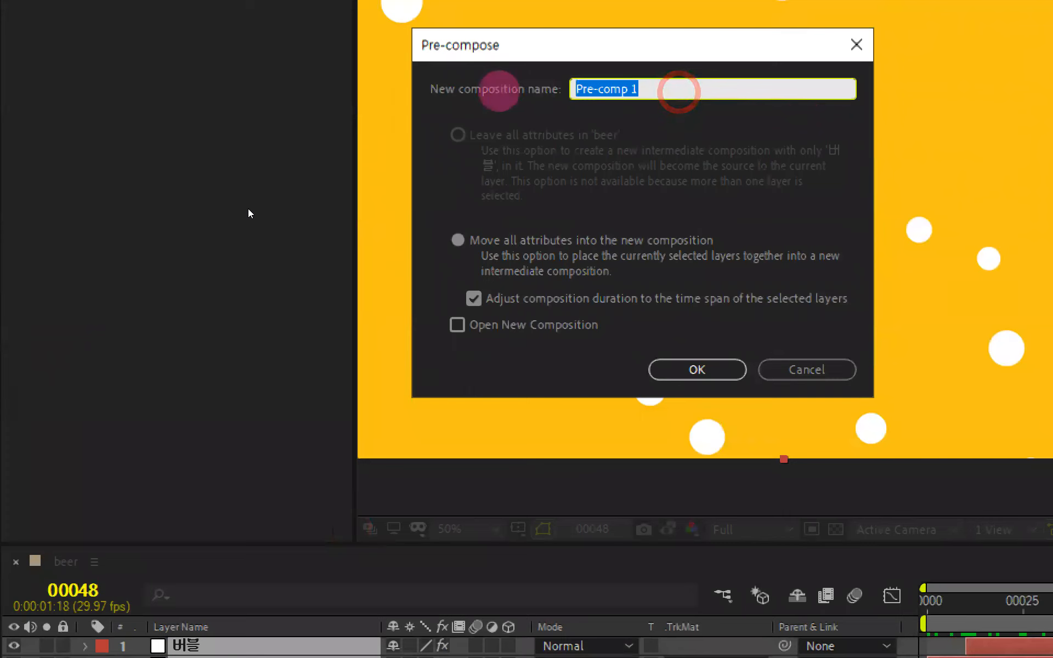
key(BackSpace)
text(ㅂㅓㅂㅡ)
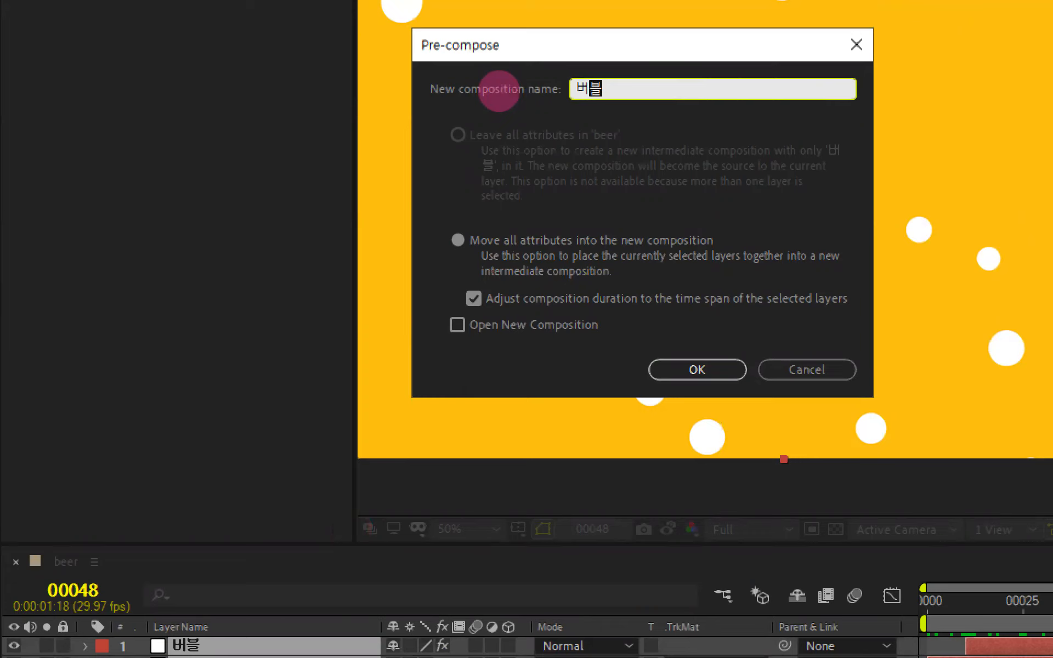
click(689, 369)
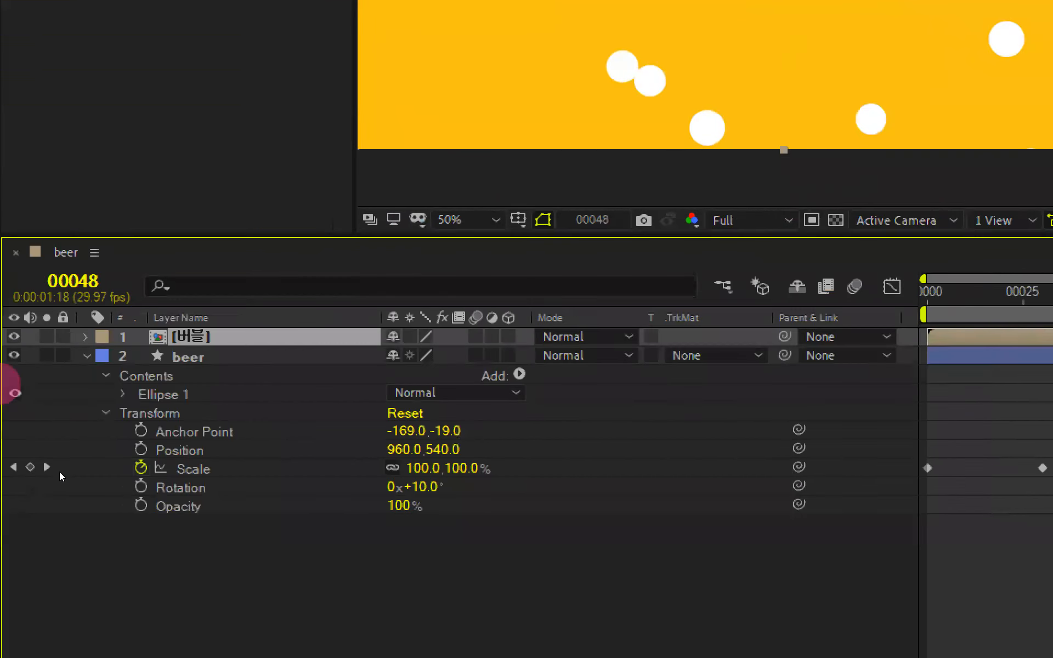
- Shift the 버블 pre-comp to start at frame 90 and preview the beer composition from the beginning
click(87, 281)
text(90)
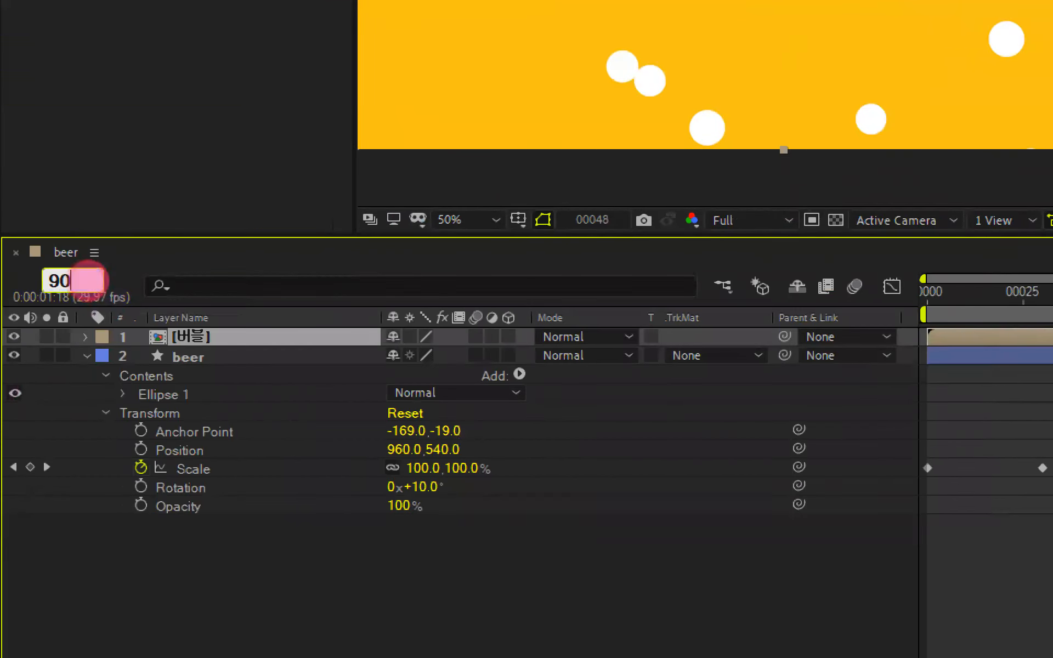
key(Return)
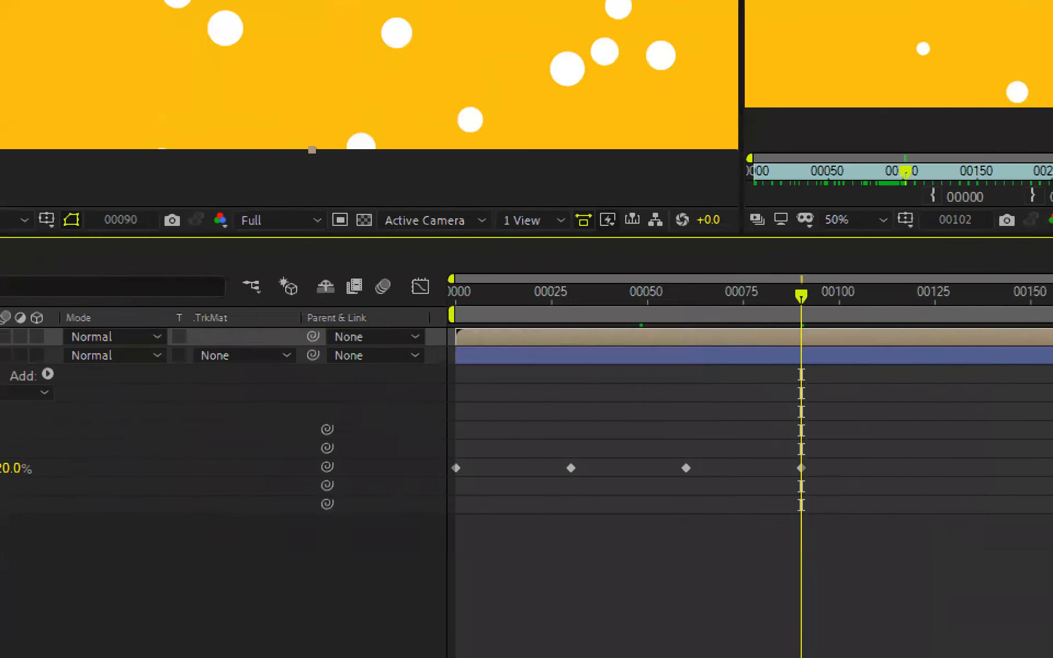
key([)
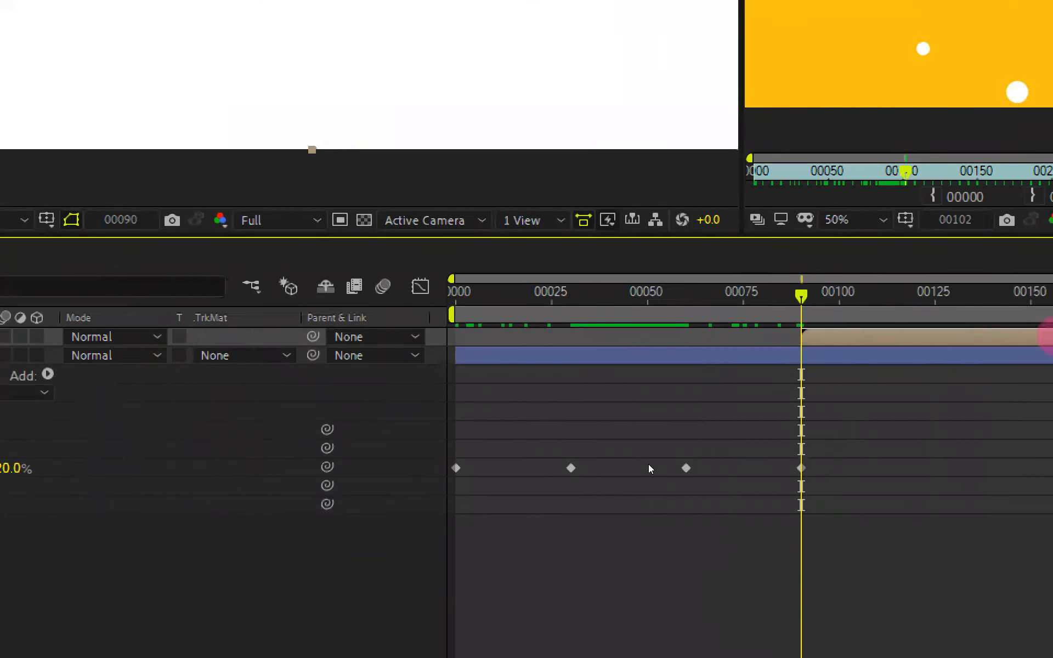
drag(797, 303, 321, 348)
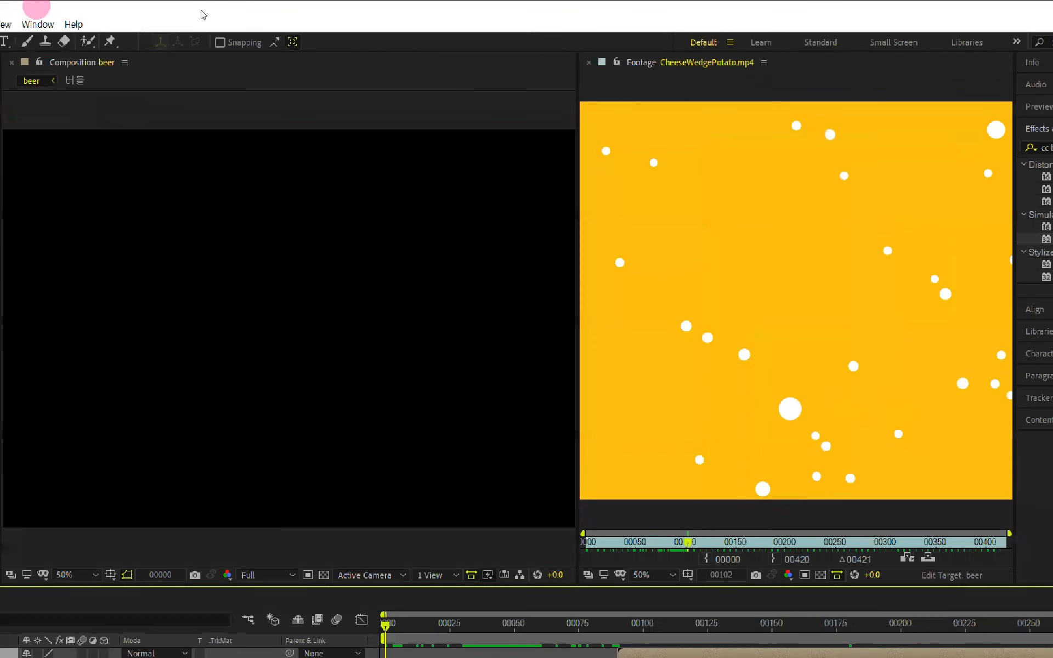
key(space)
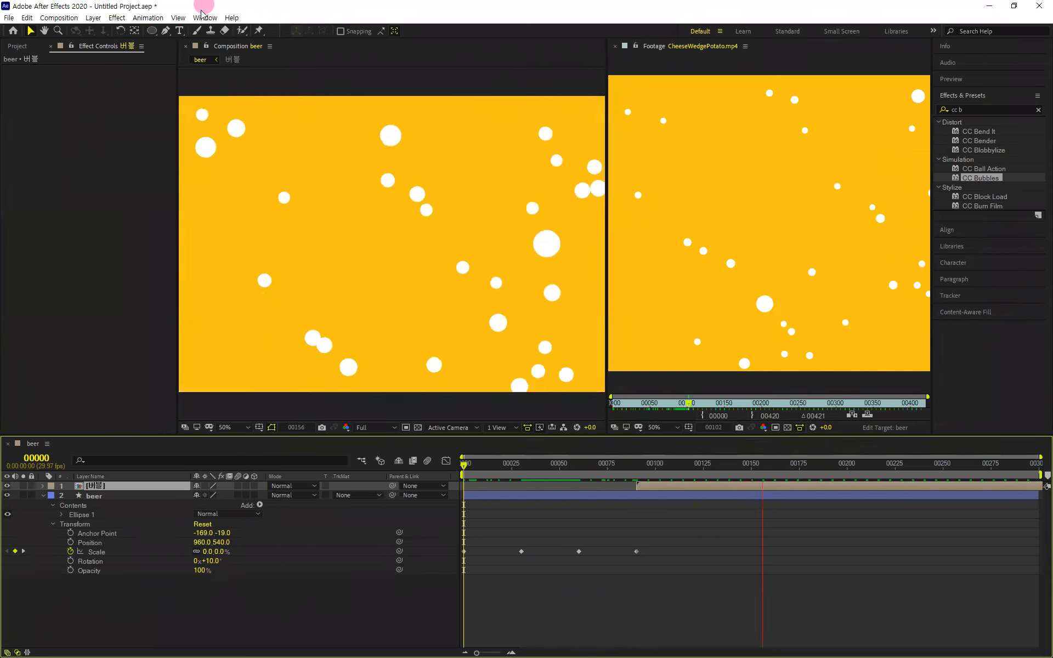
- Preview the beer composition repeatedly from frame 0 to check the circle's growth and the transition to the bubbles
key(space)
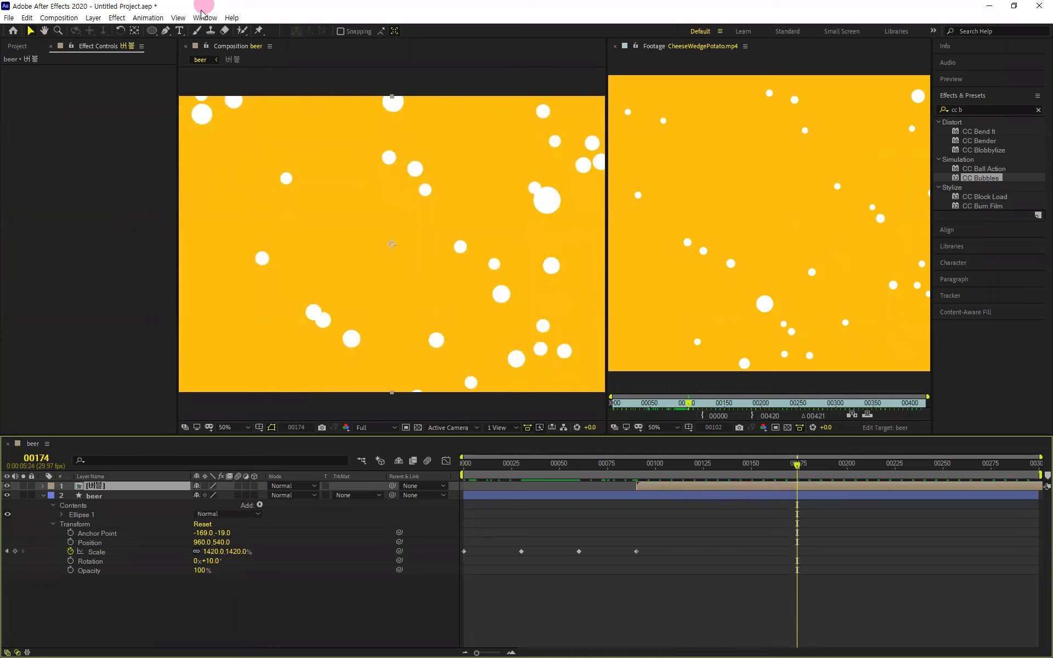
key(space)
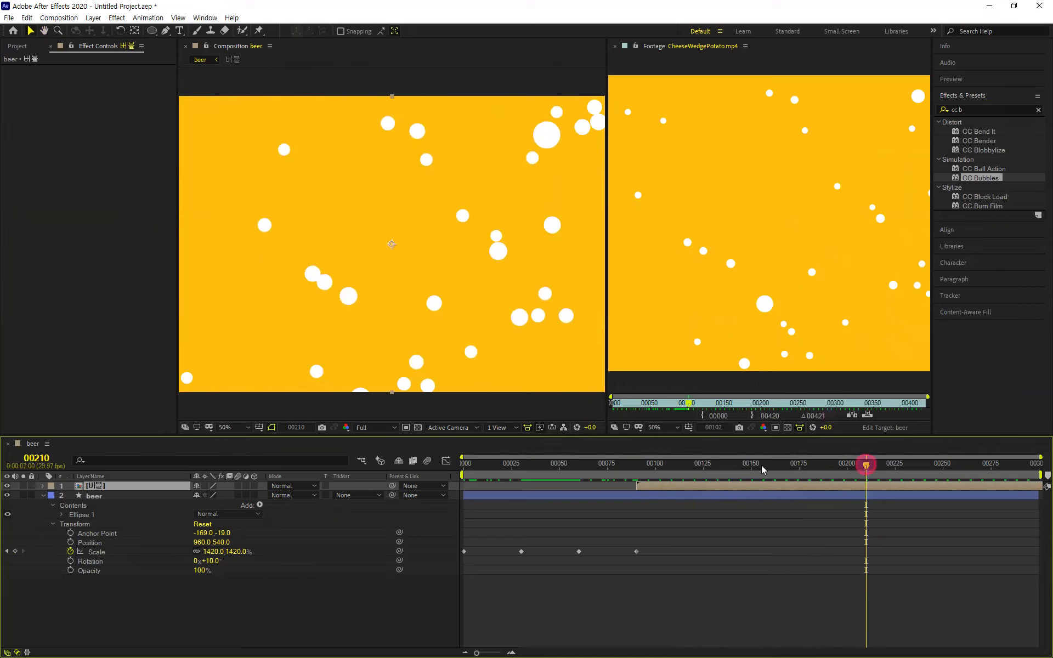
drag(761, 466, 320, 458)
key(space)
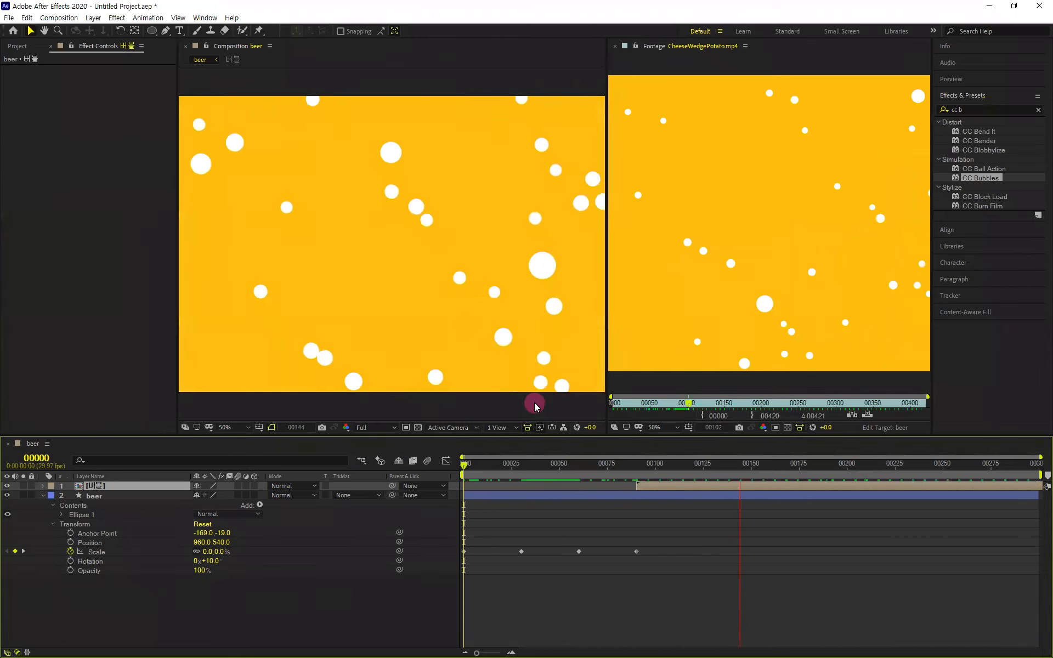
key(space)
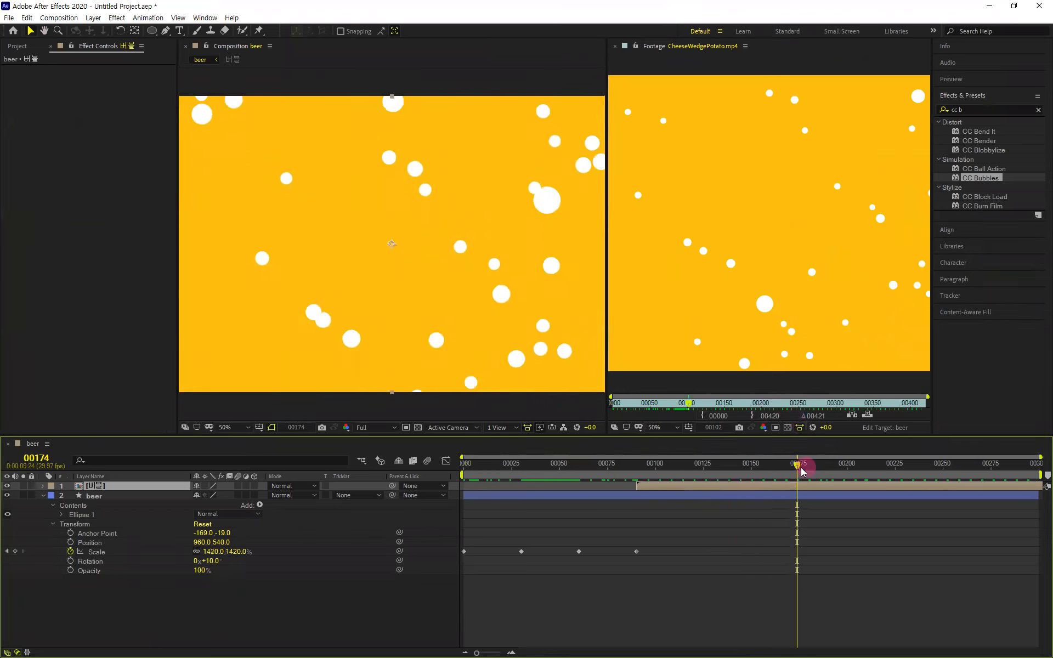
key(Home)
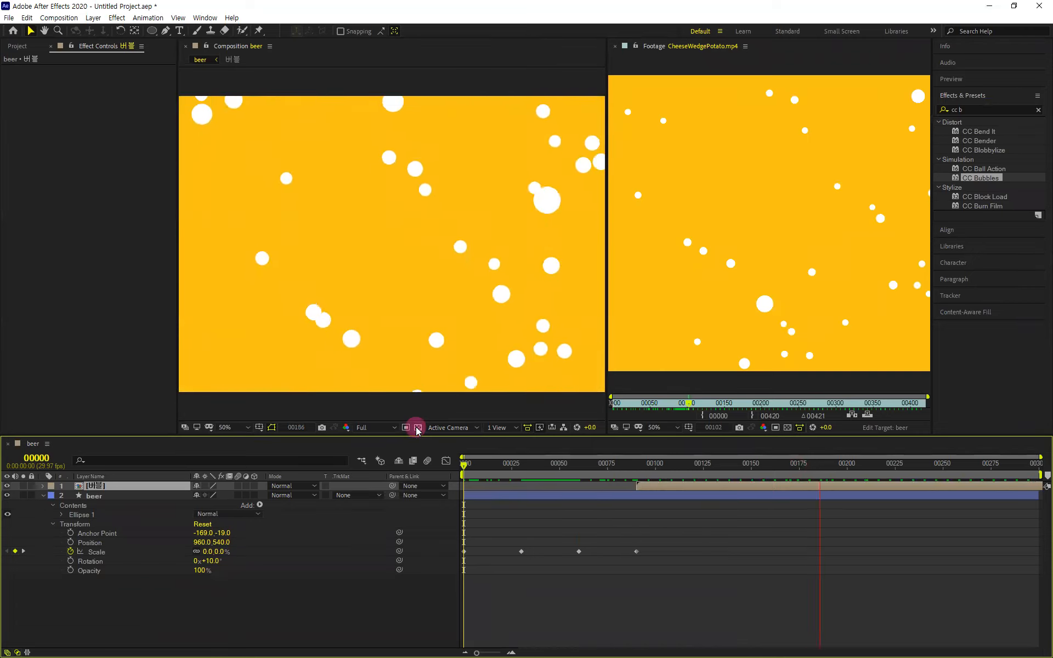
key(space)
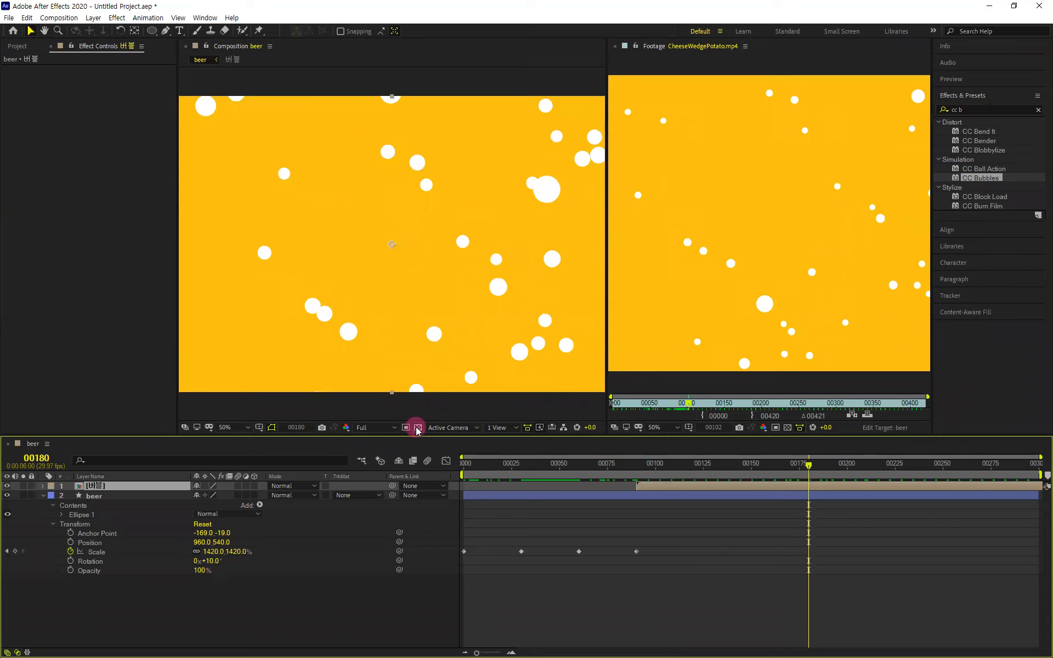
click(74, 188)
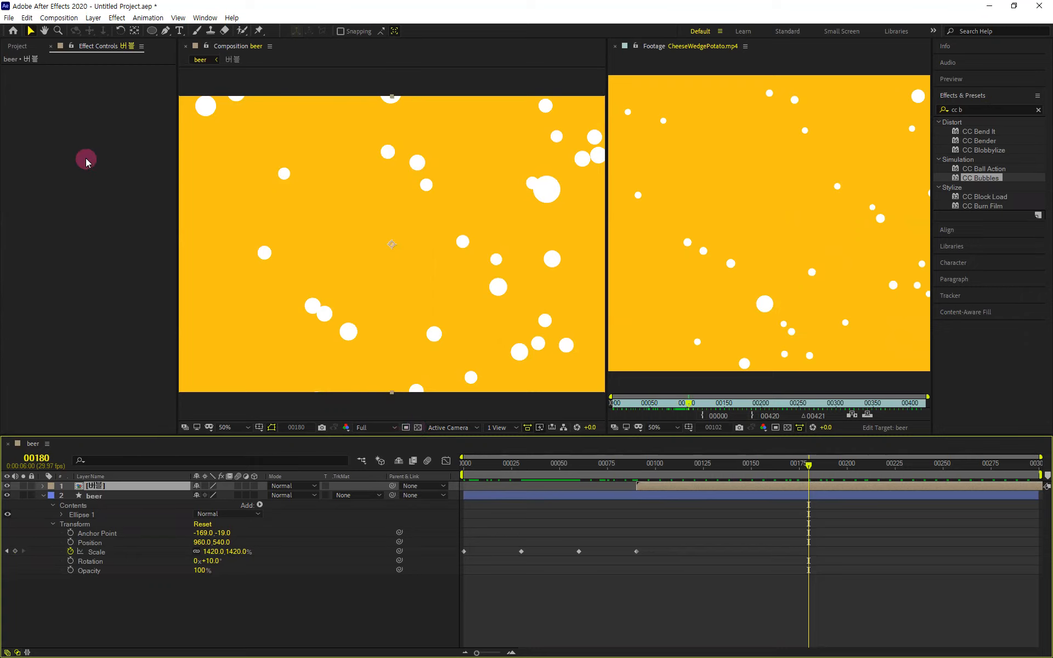
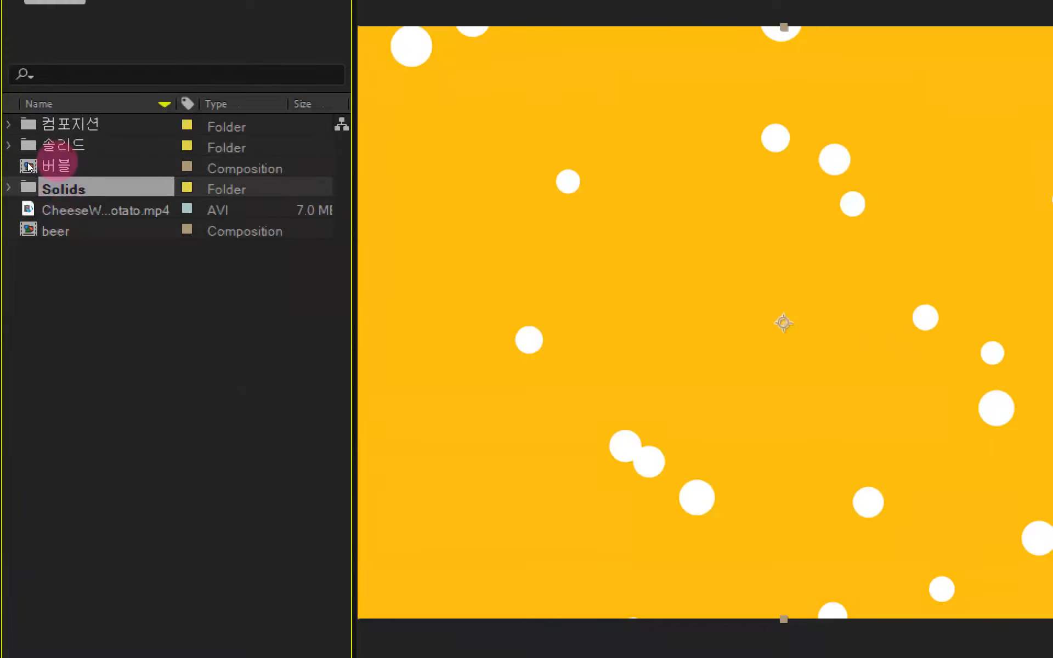
- File the loose 버블 and beer compositions, Solids folder and CheeseWedgePotato.mp4 footage into the project's 컴포지션 and 솔리드 folders
click(52, 166)
shift+click(53, 231)
drag(52, 166, 38, 138)
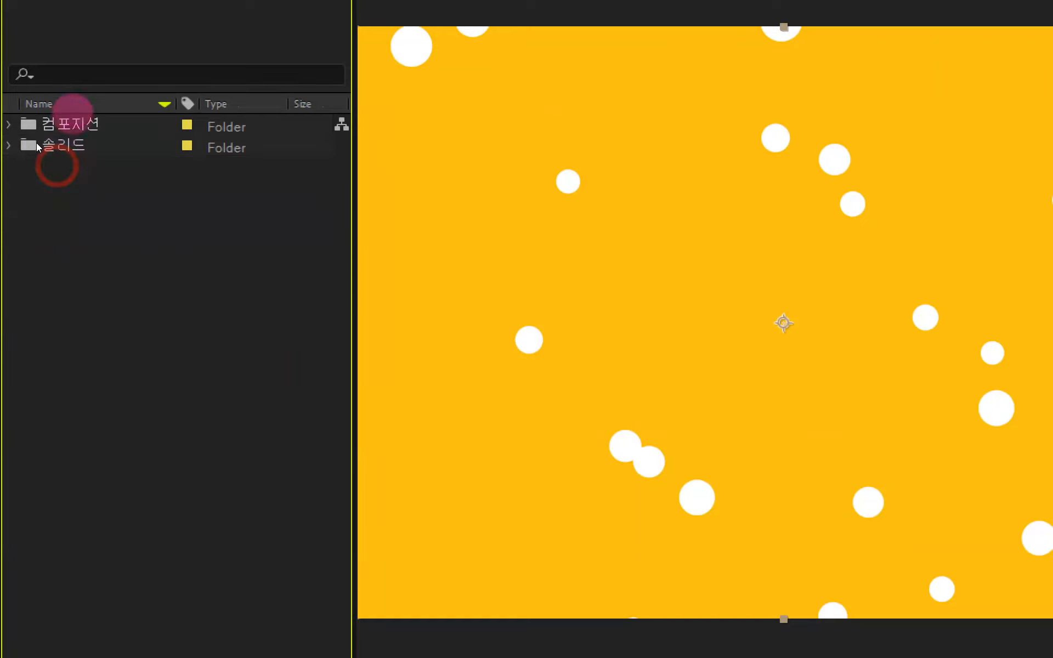
click(73, 119)
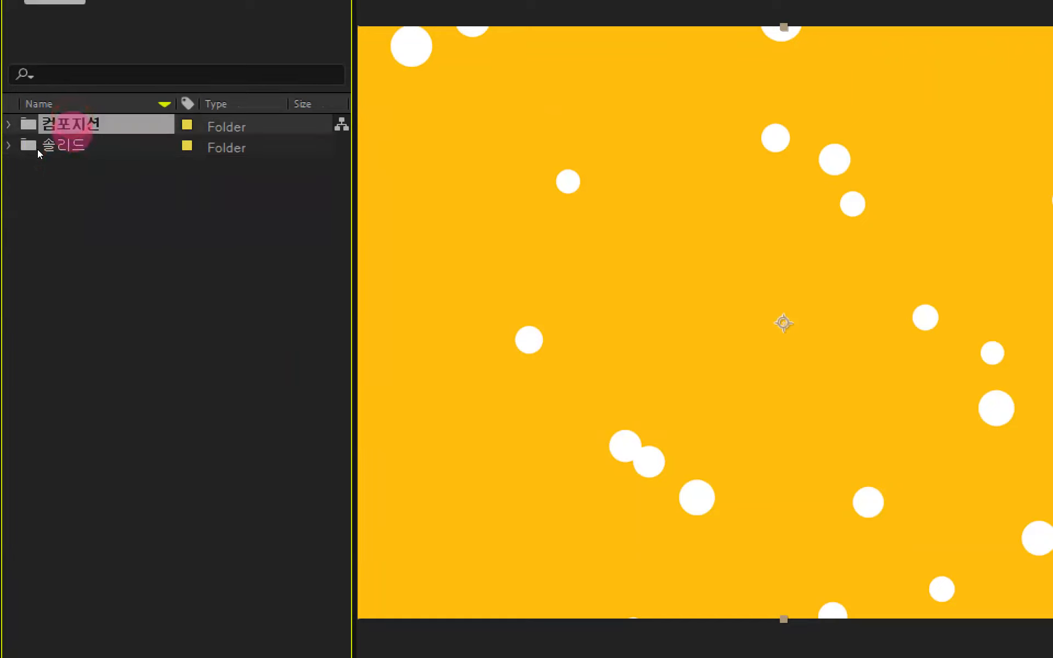
click(80, 212)
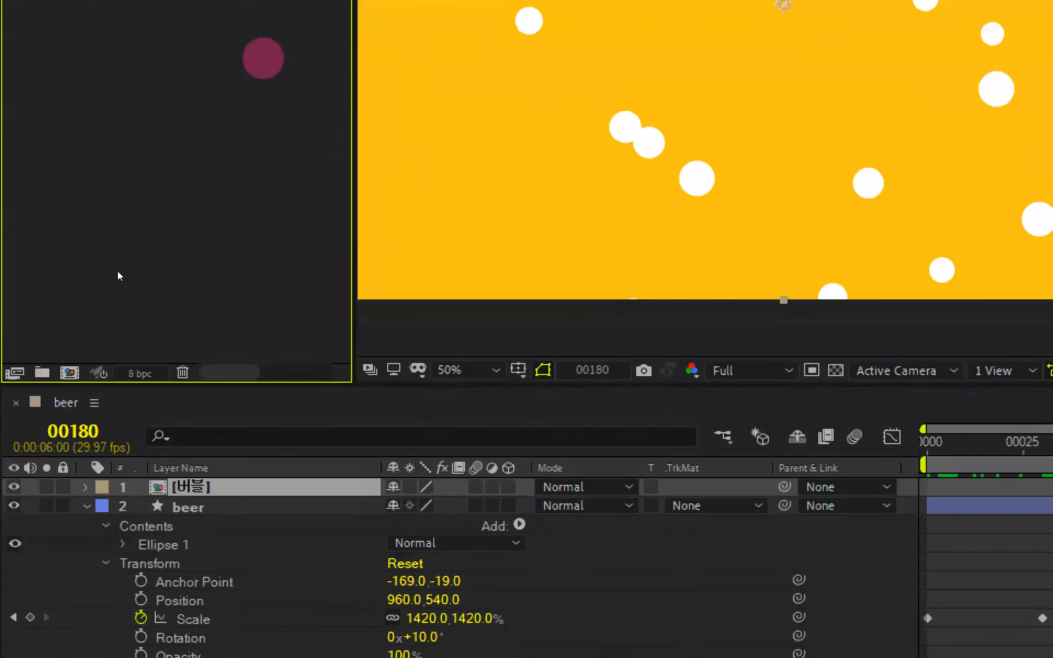
click(237, 378)
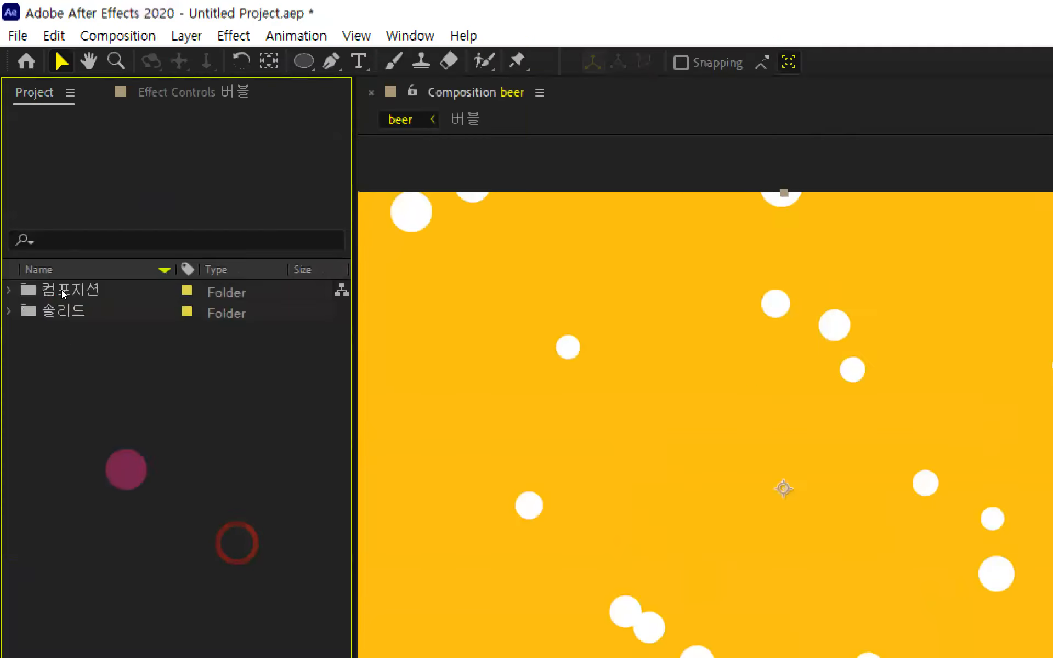
- Import 01_도어락.ai with the import kind set to Composition, and open the resulting composition
double_click(54, 228)
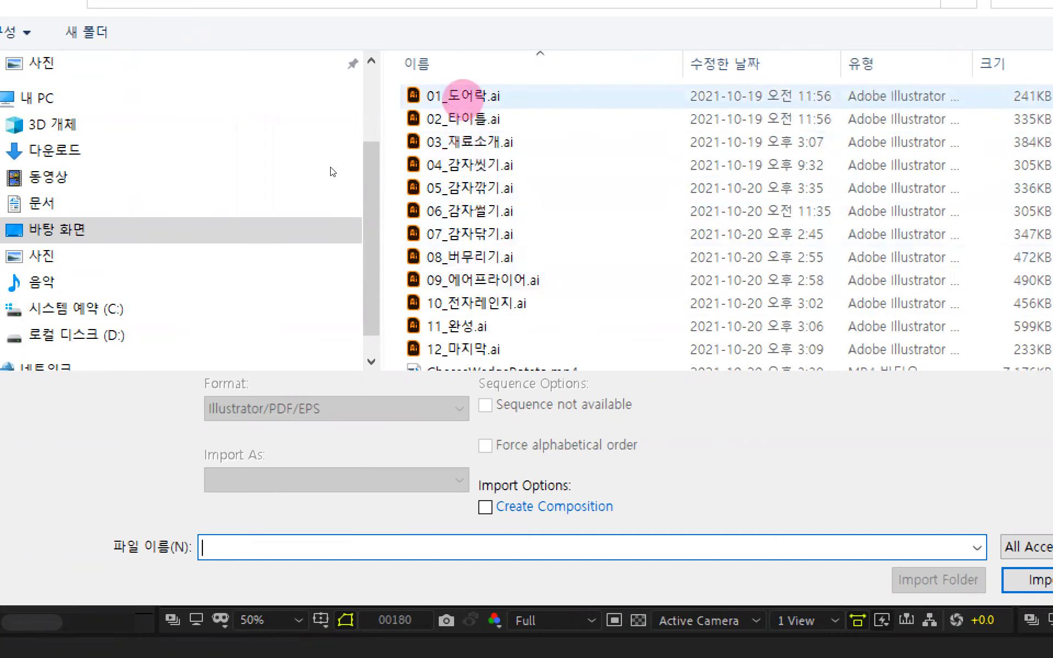
click(463, 96)
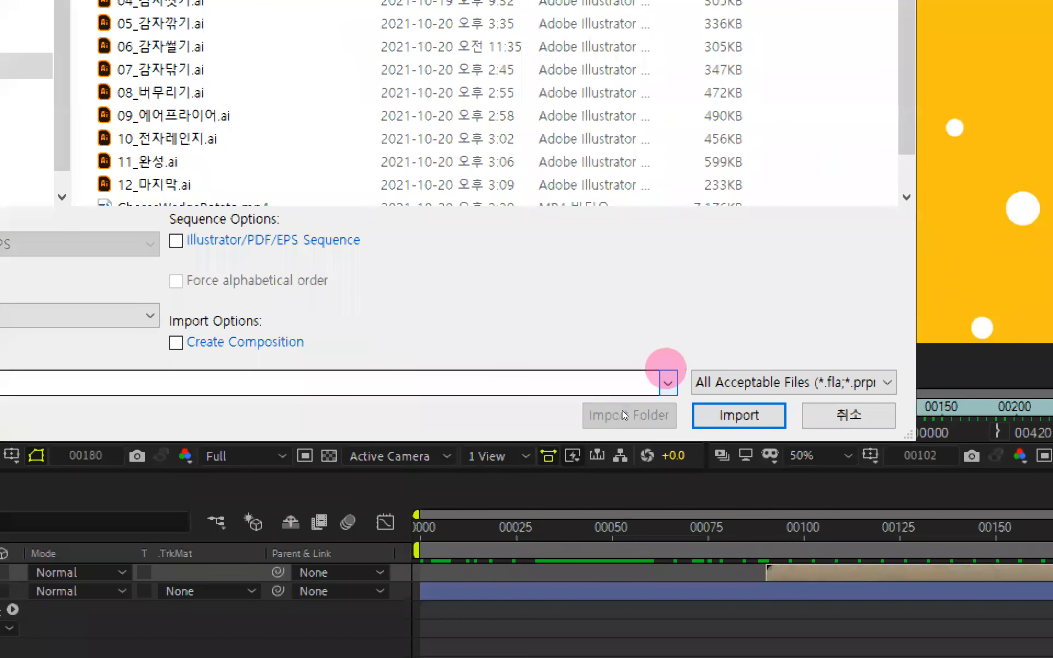
click(1048, 548)
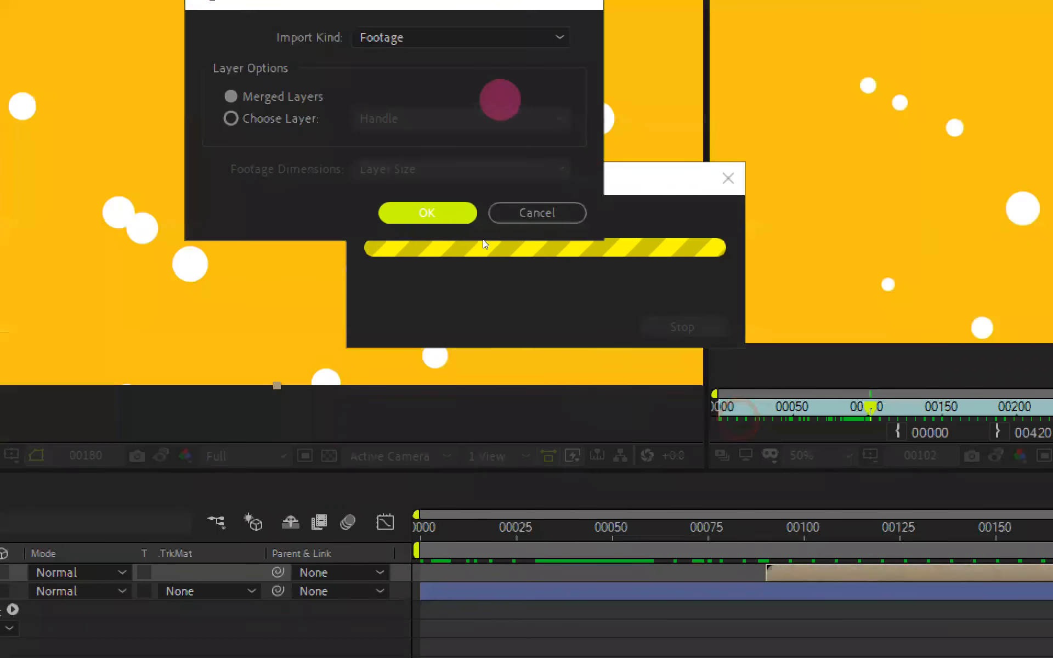
click(370, 36)
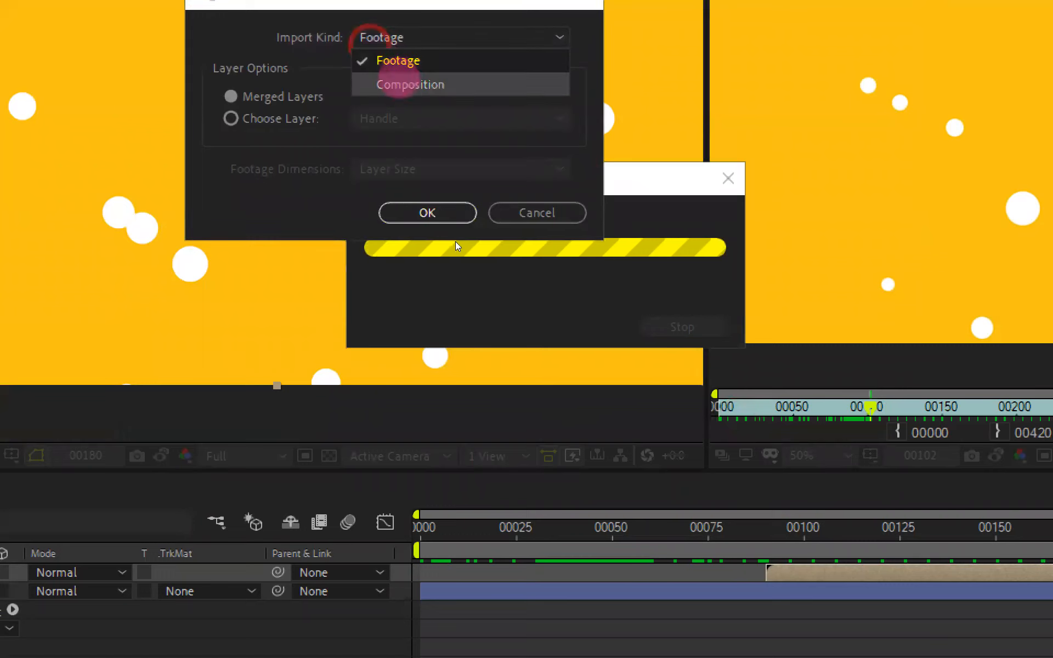
click(400, 84)
click(431, 212)
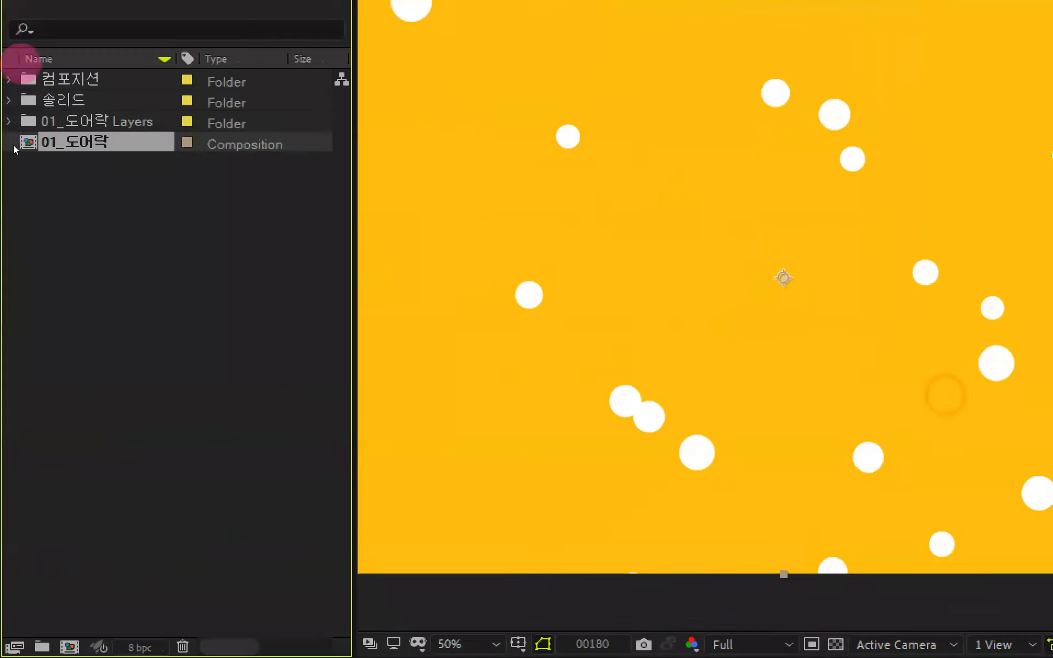
double_click(28, 141)
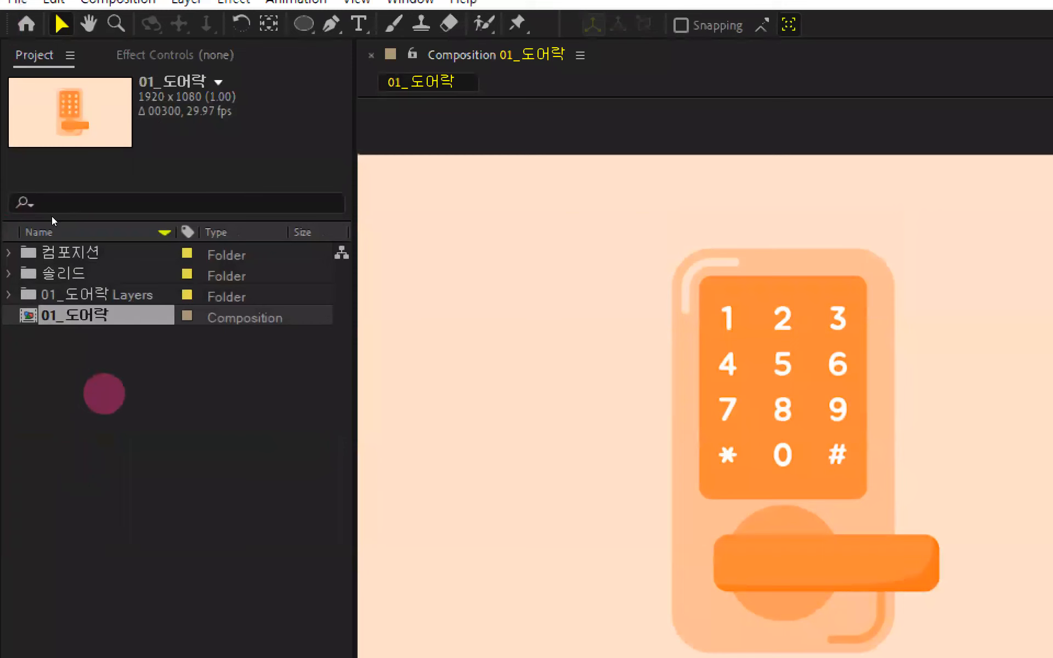
- Import 02_타이틀.ai as a composition with Layer Size footage dimensions, and open its composition
double_click(104, 394)
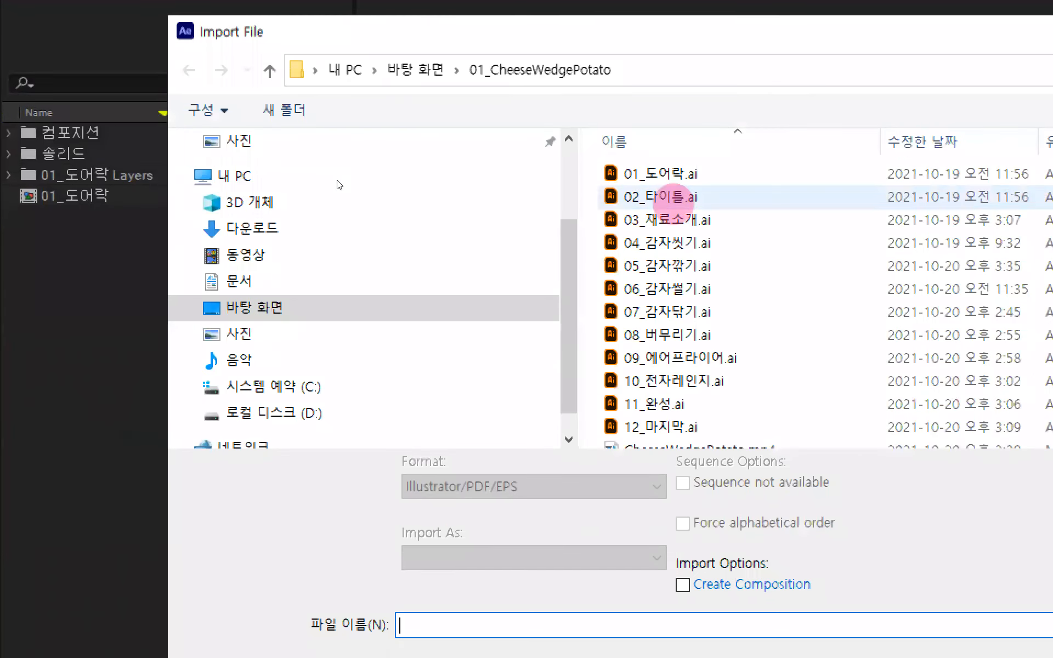
click(674, 316)
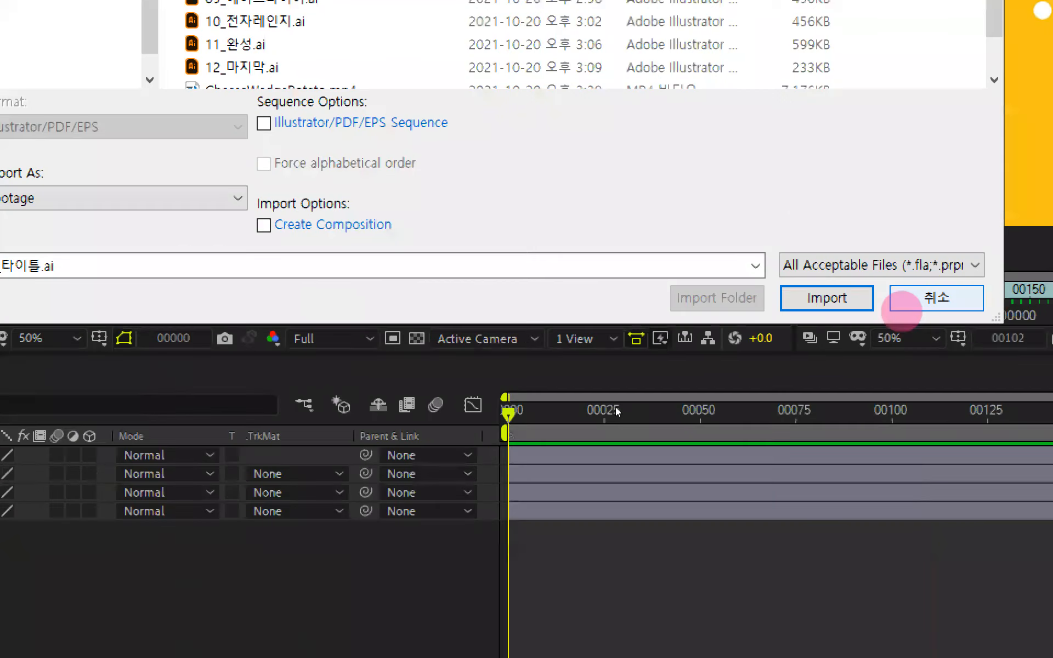
click(818, 297)
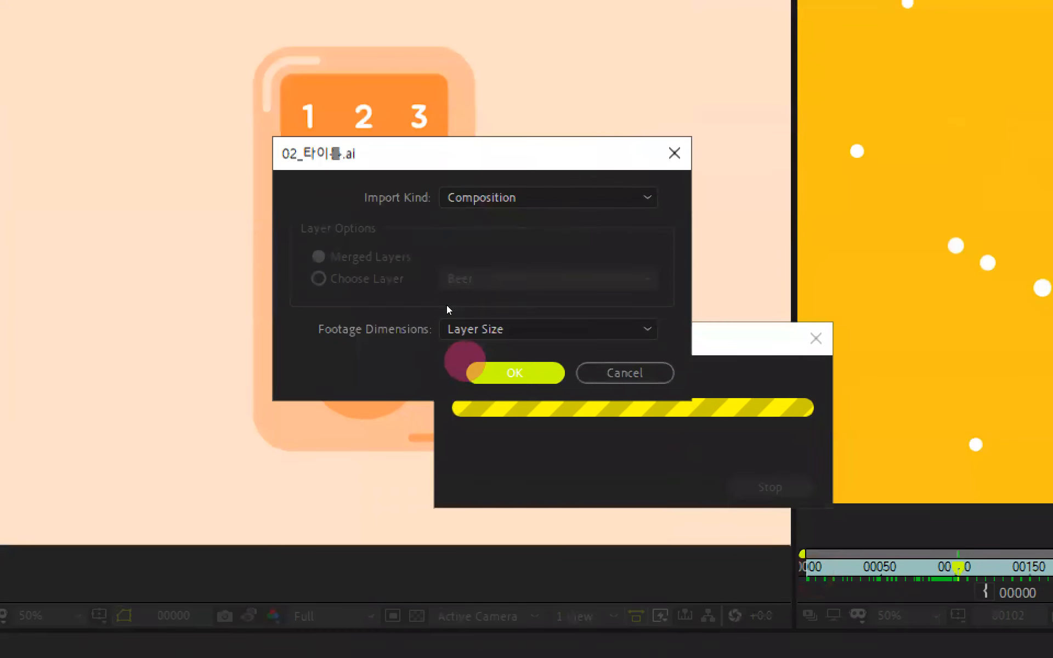
click(514, 222)
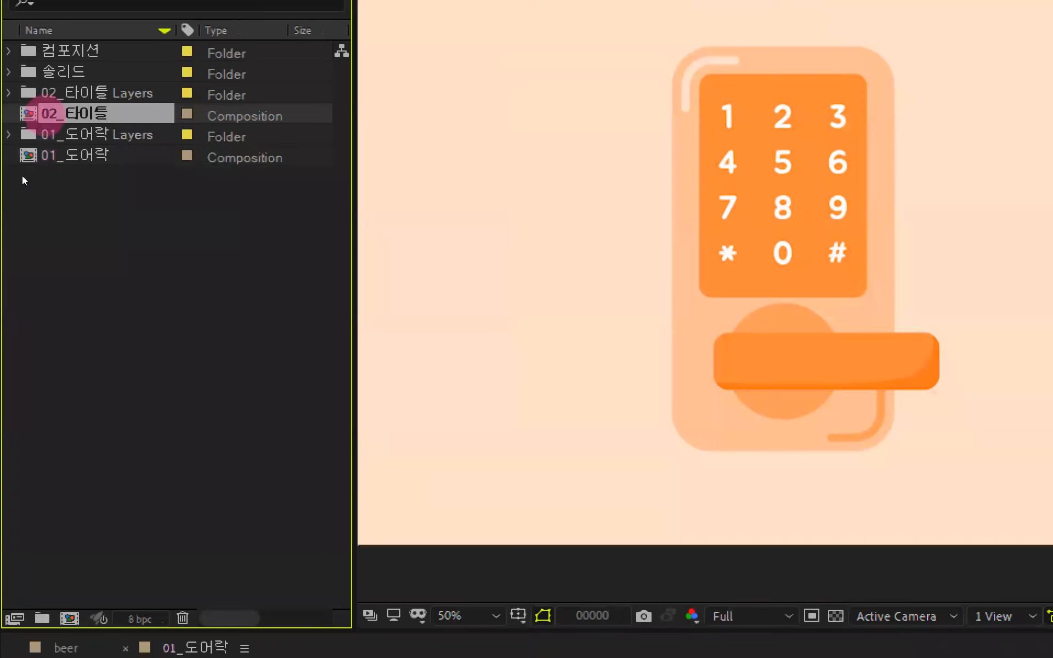
double_click(44, 114)
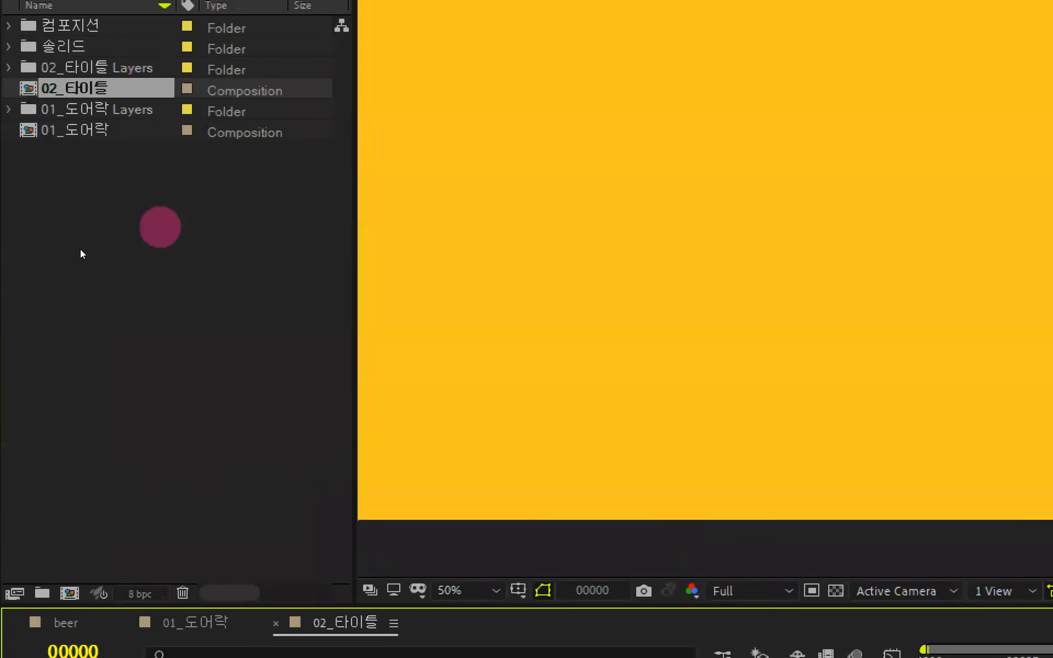
- Import 03_재료소개.ai as a composition with Layer Size footage dimensions, and open its composition
double_click(81, 252)
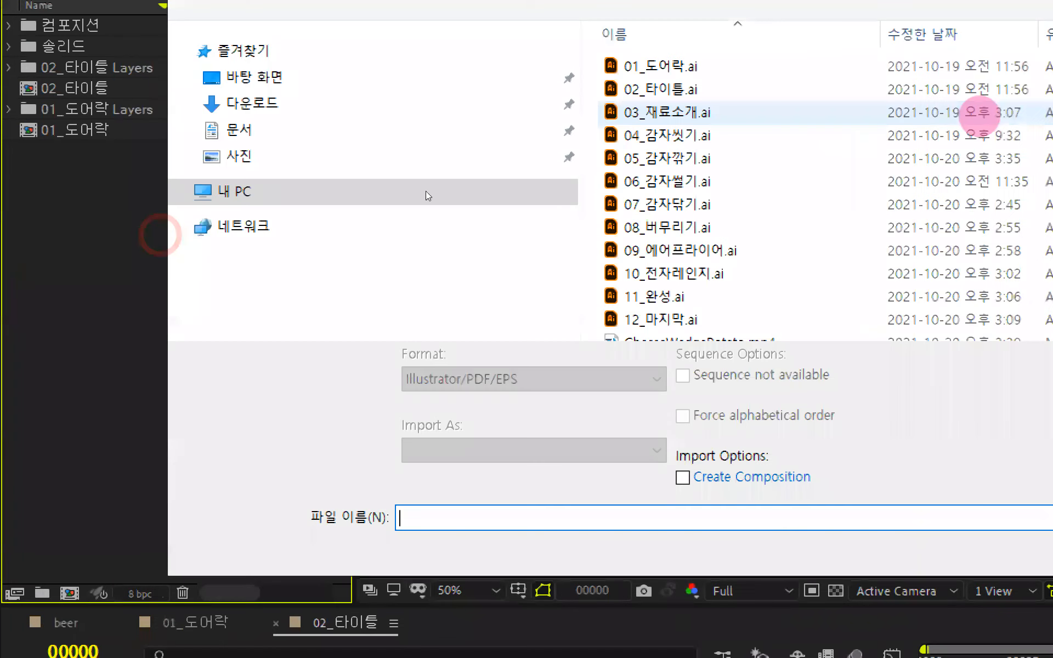
click(691, 112)
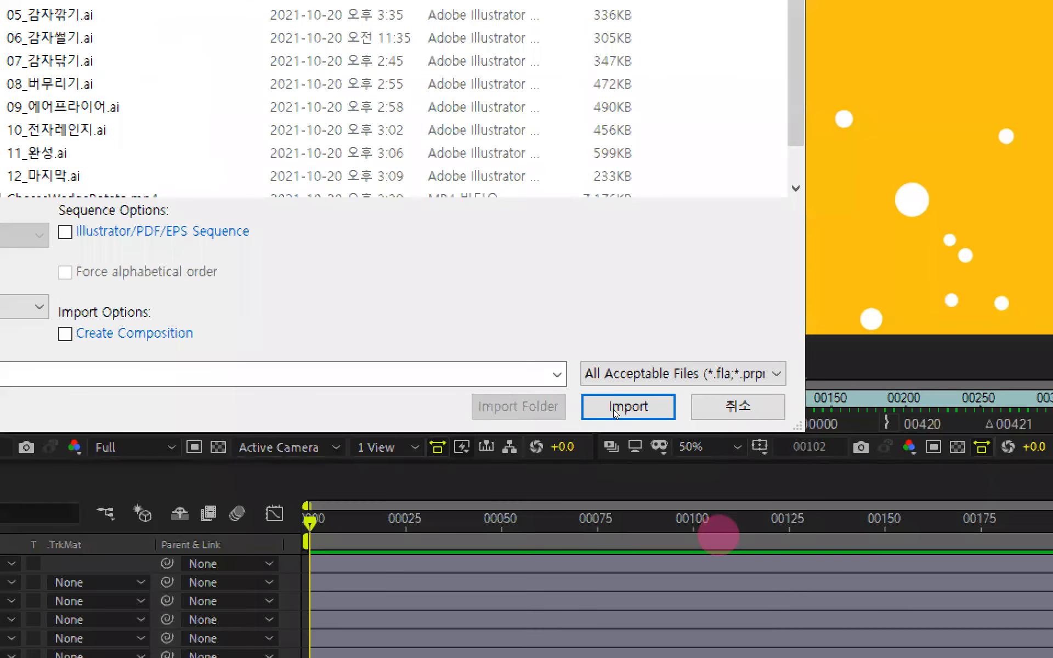
click(615, 411)
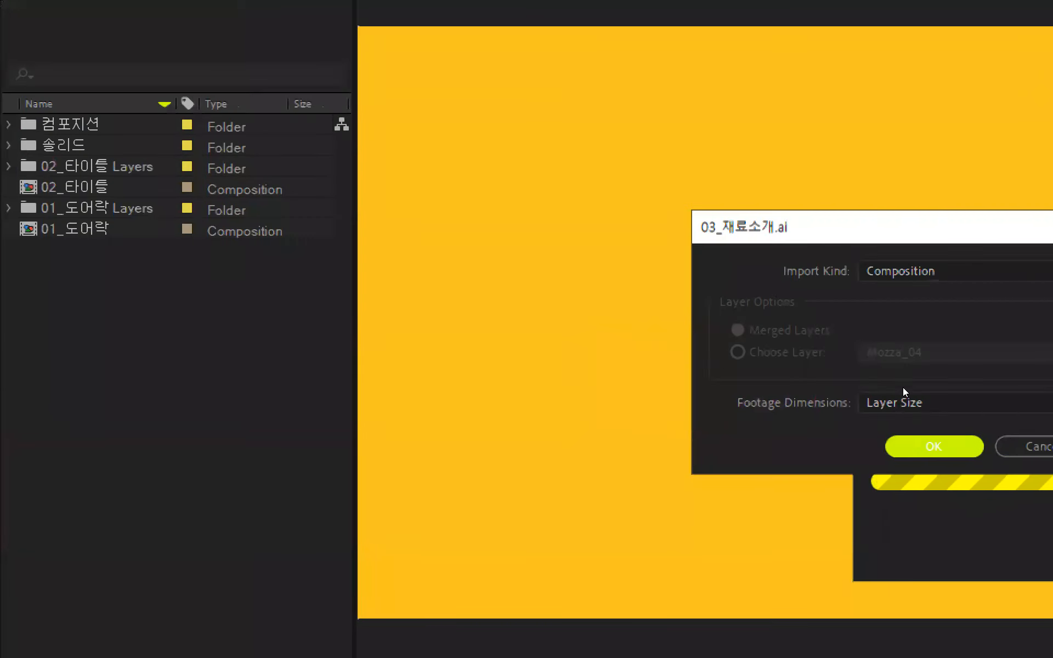
click(961, 441)
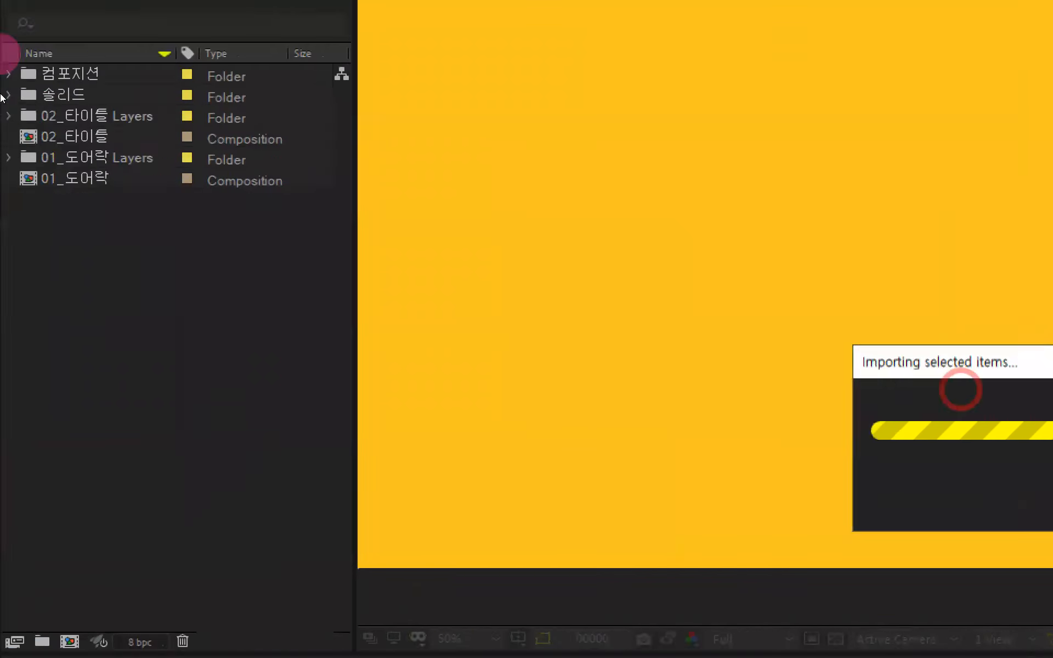
double_click(50, 201)
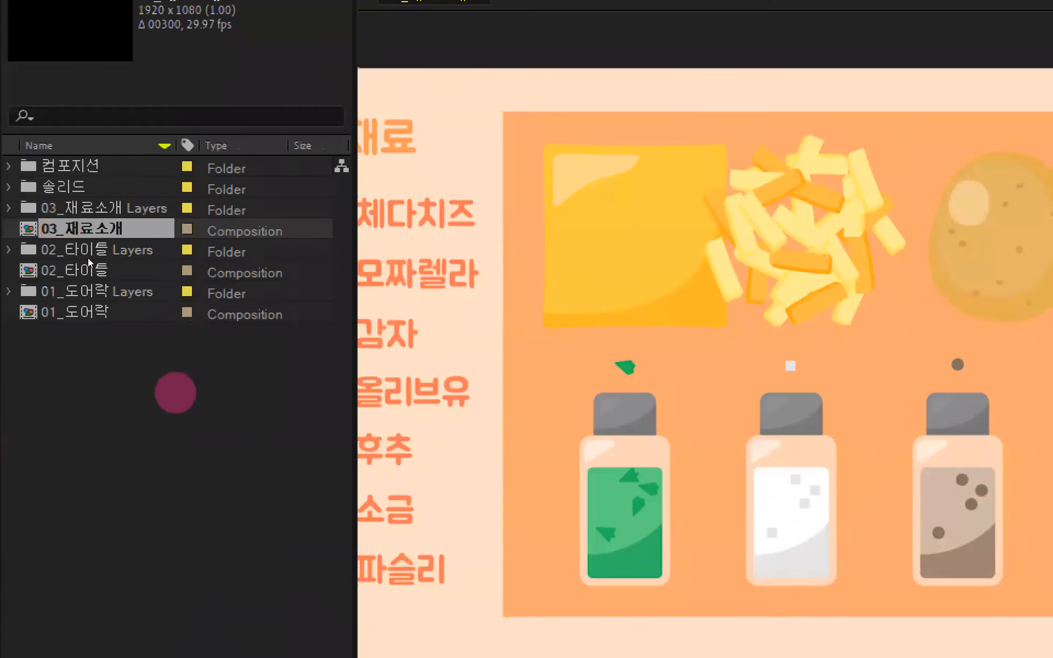
- Import 04_감자씻기.ai as a composition with Layer Size footage dimensions, and open its composition
double_click(176, 393)
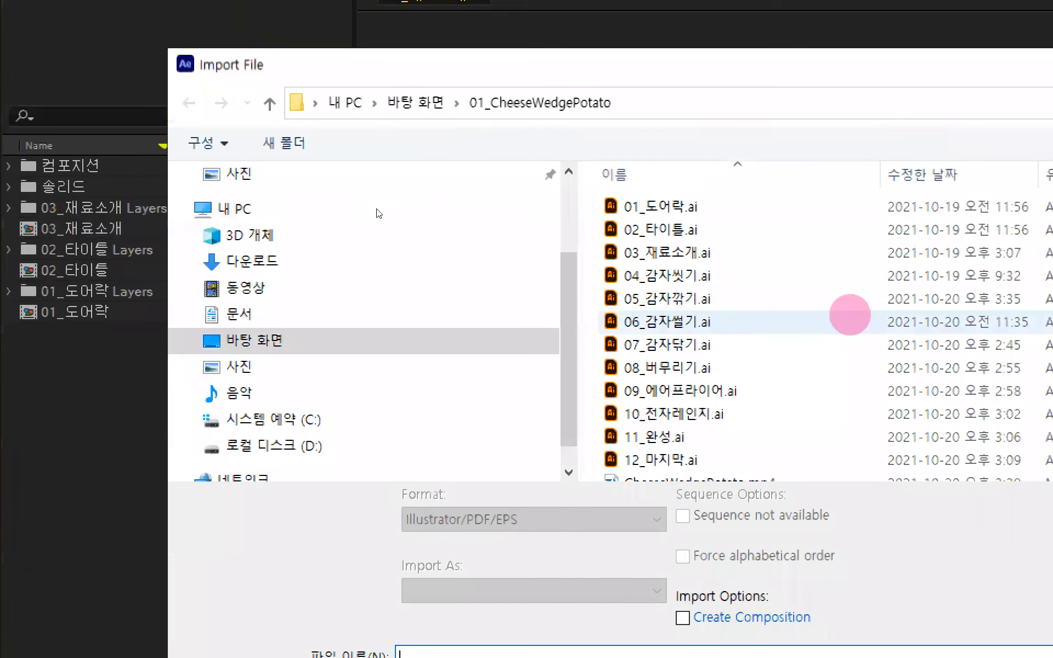
click(709, 274)
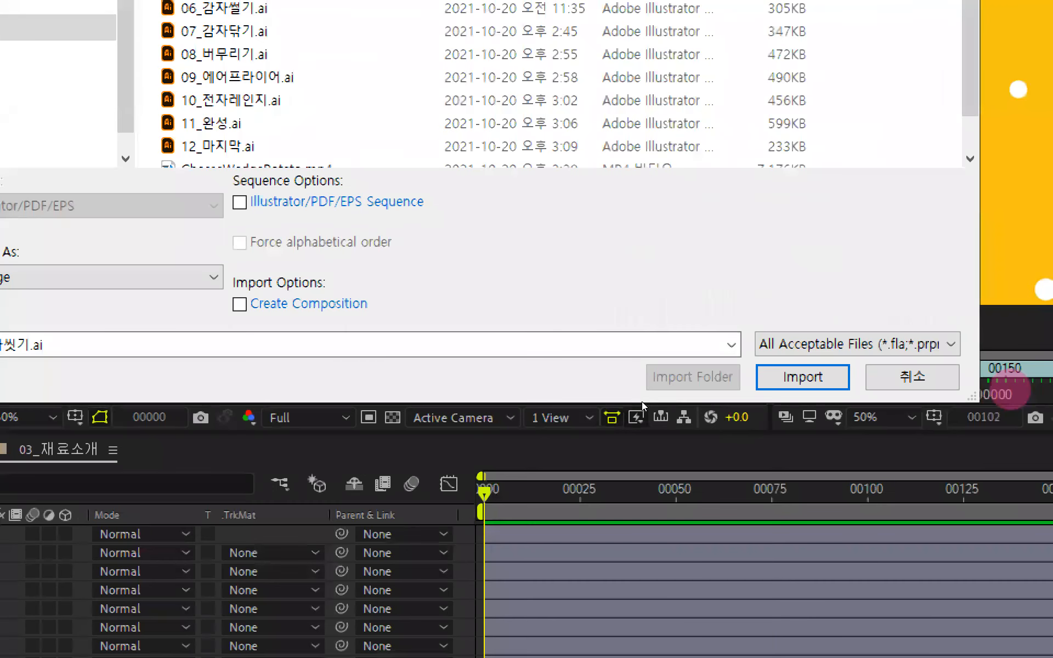
click(779, 376)
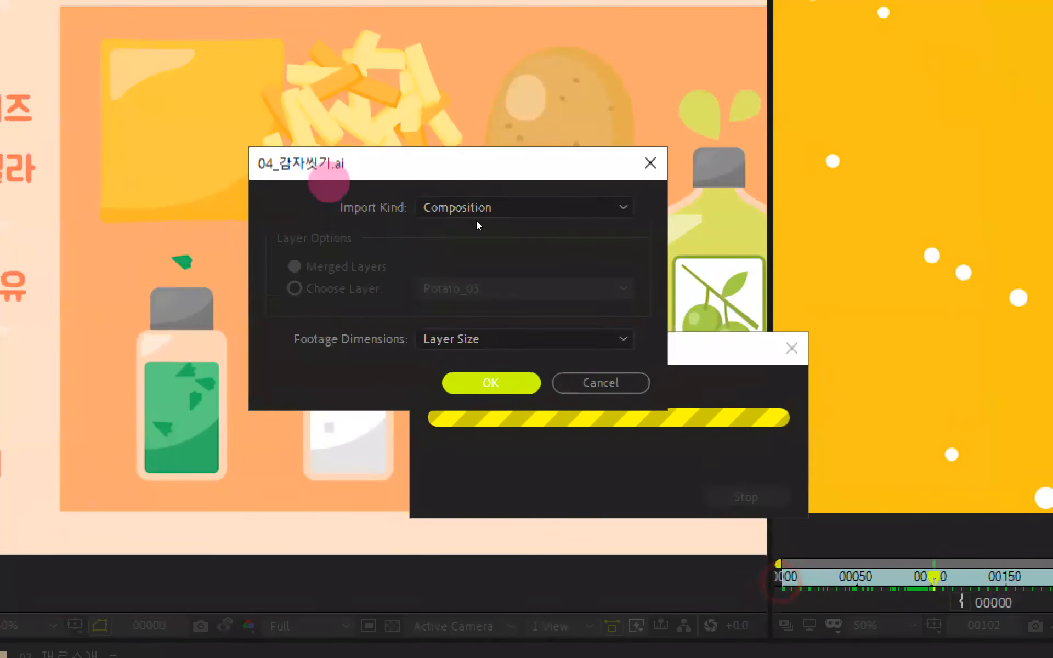
click(491, 382)
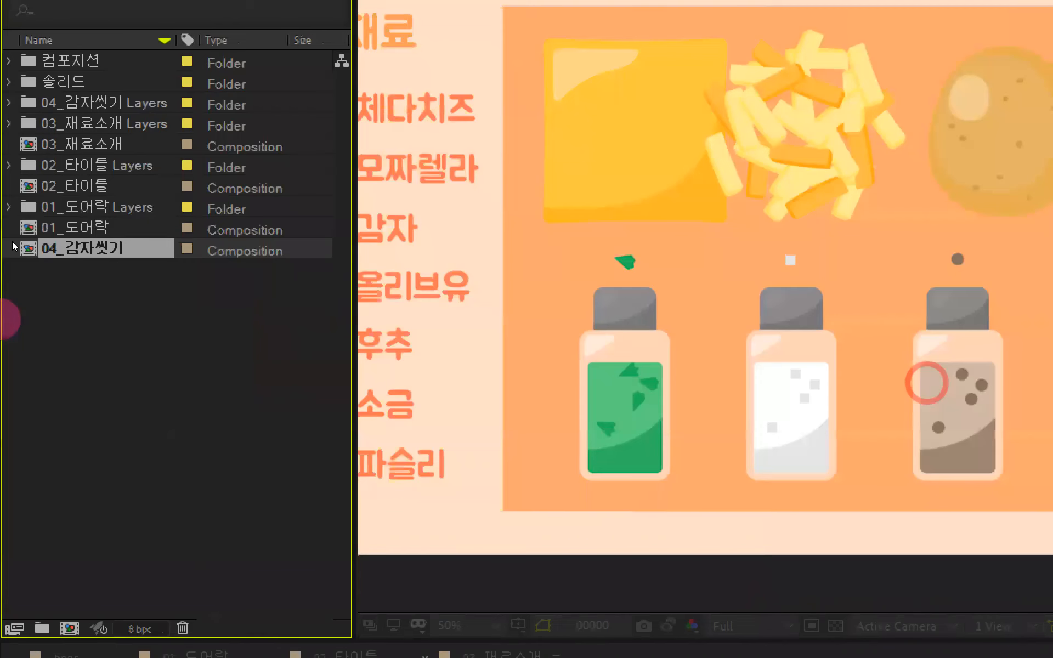
double_click(112, 122)
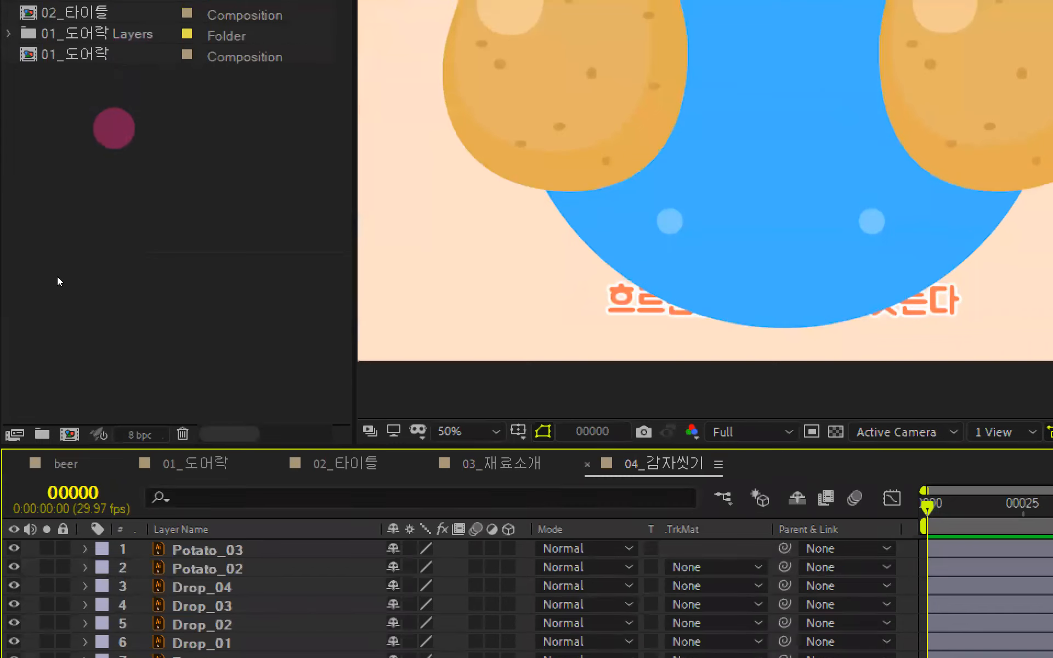
- Import 05_감자깎기.ai as a composition with Layer Size footage dimensions, and open its composition
double_click(57, 276)
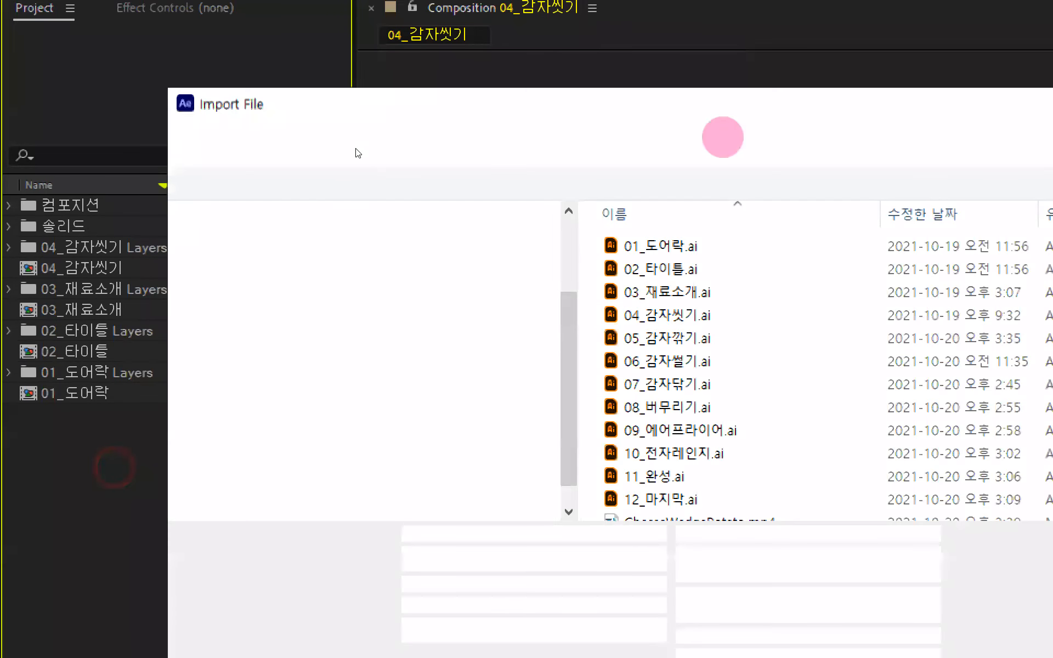
click(666, 339)
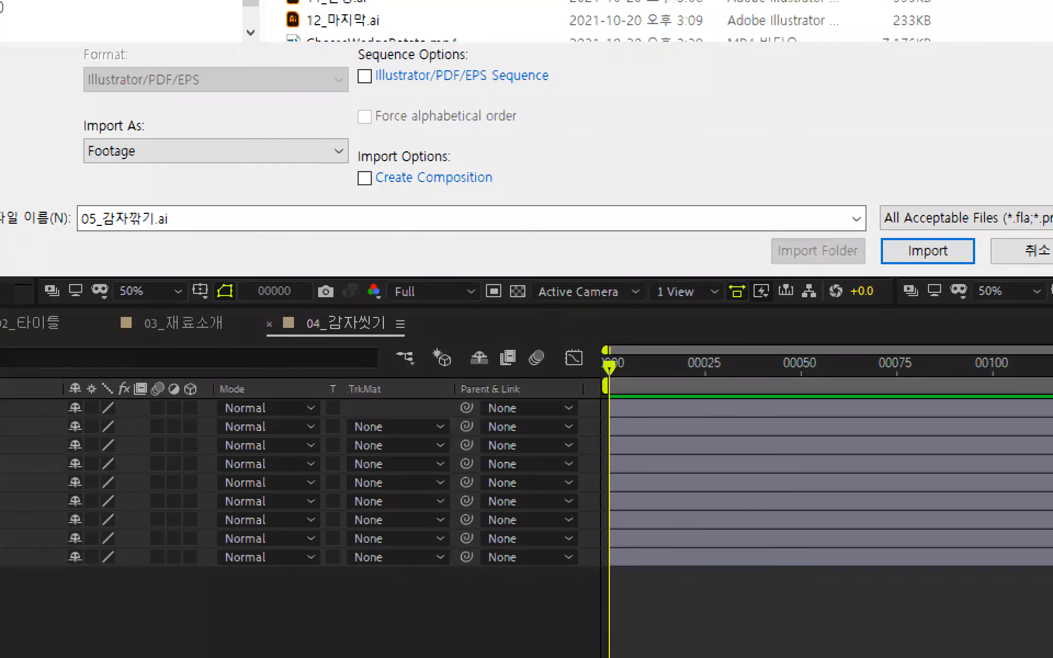
click(900, 249)
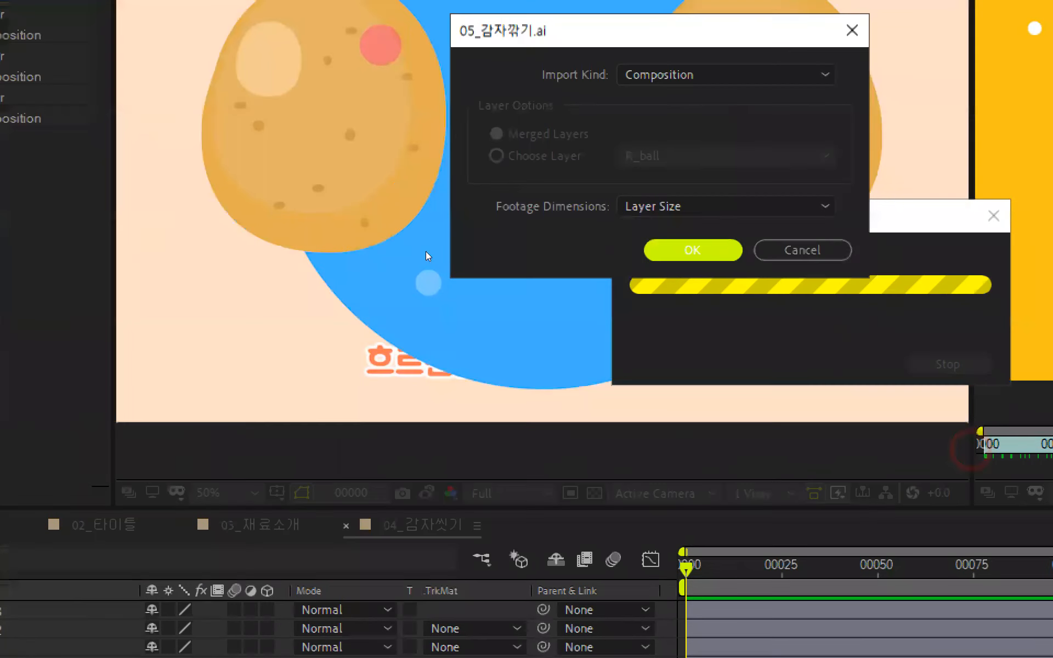
click(565, 141)
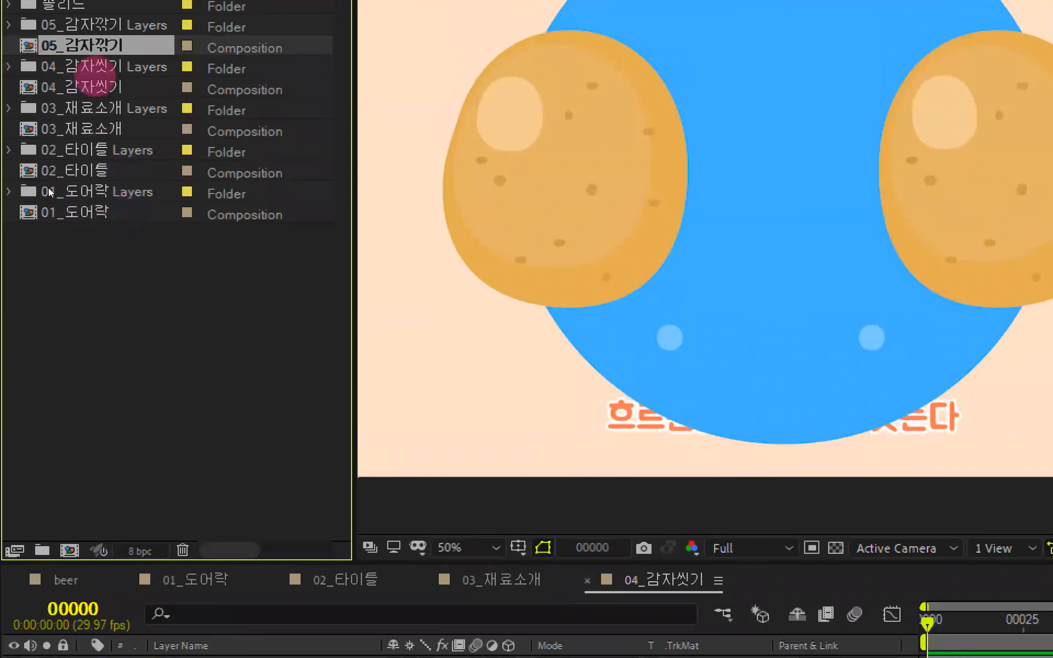
double_click(99, 47)
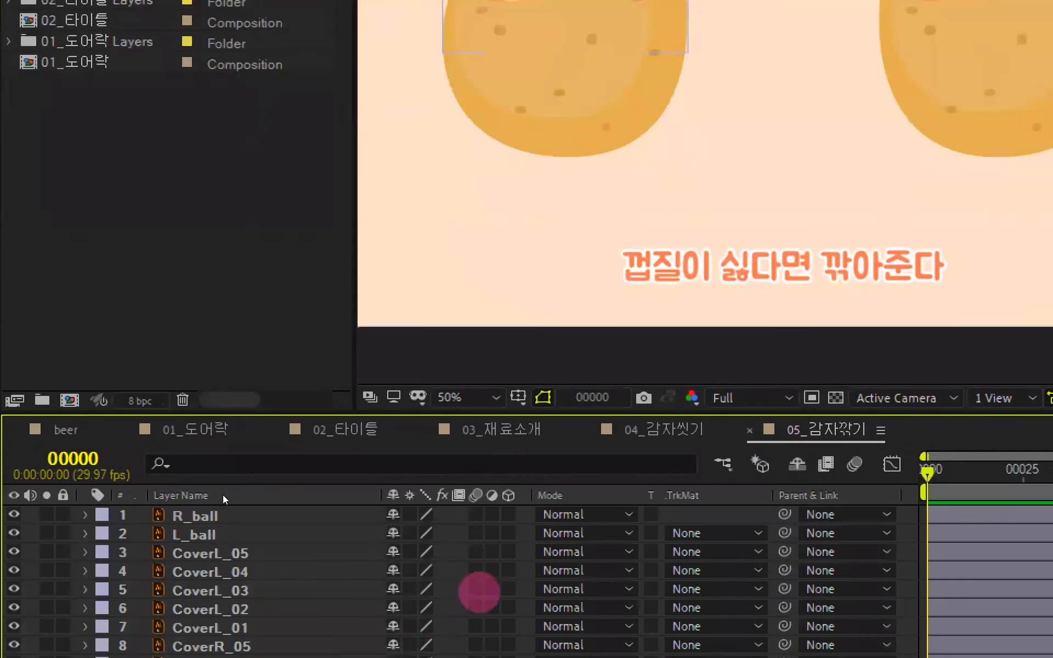
- Import 06_감자썰기.ai as a composition with Layer Size footage dimensions, and open its composition
click(85, 297)
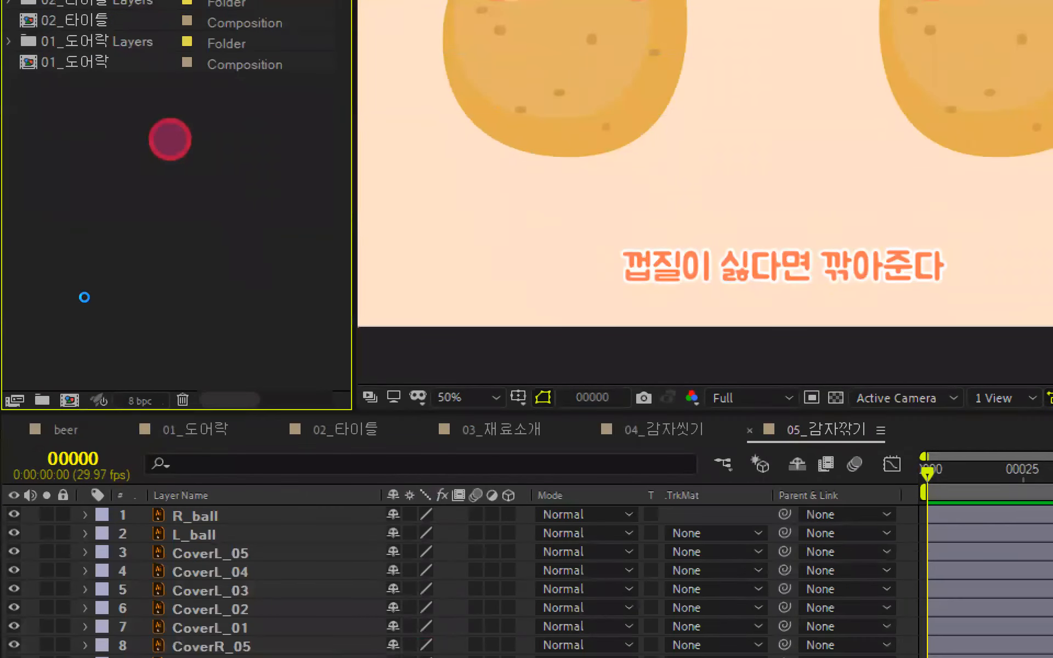
double_click(228, 225)
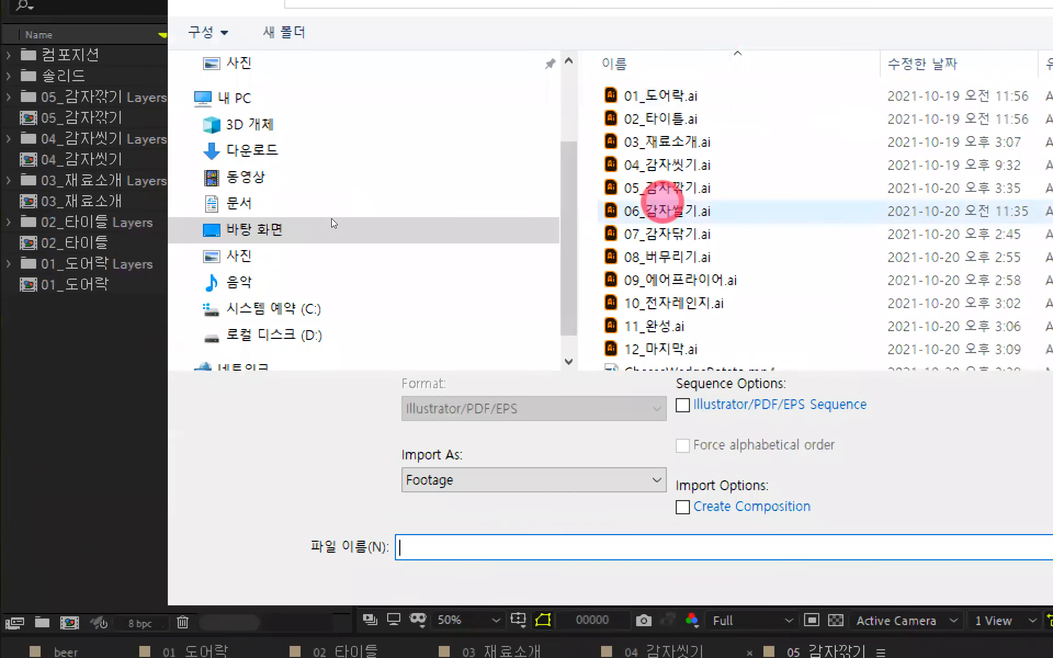
click(662, 207)
click(925, 543)
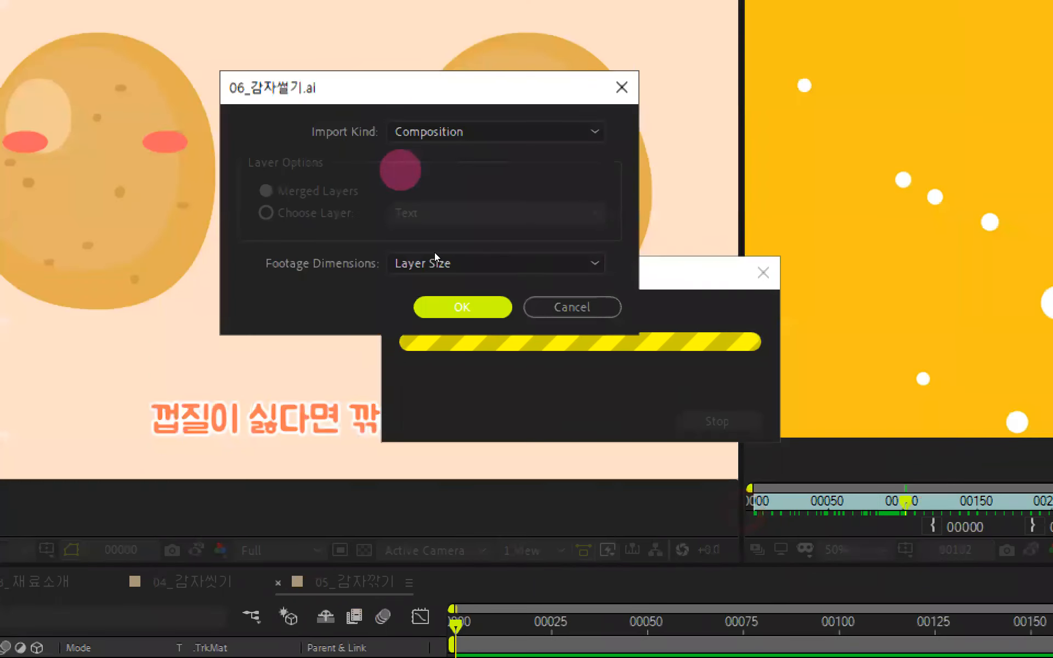
click(469, 307)
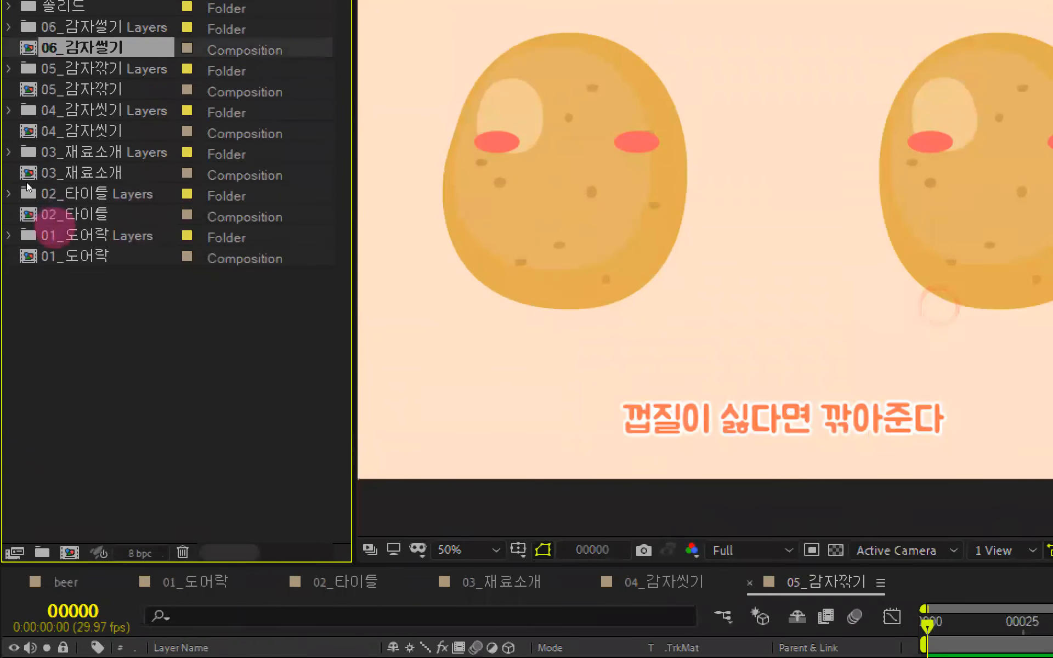
double_click(52, 47)
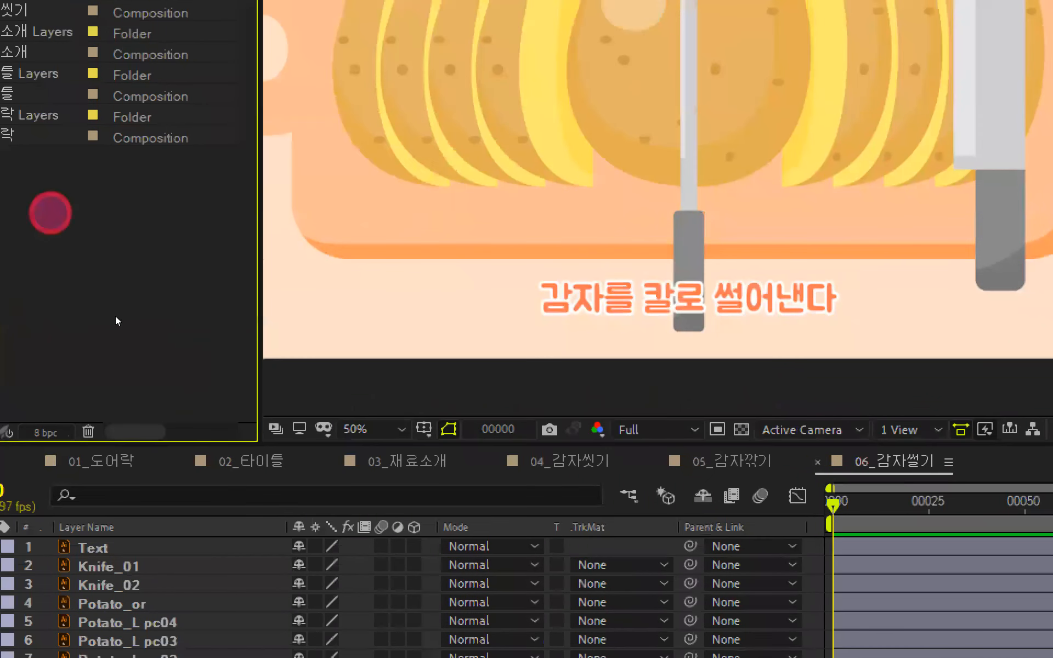
- Import 07_감자닦기.ai as a composition with Layer Size footage dimensions, and open its composition
double_click(50, 212)
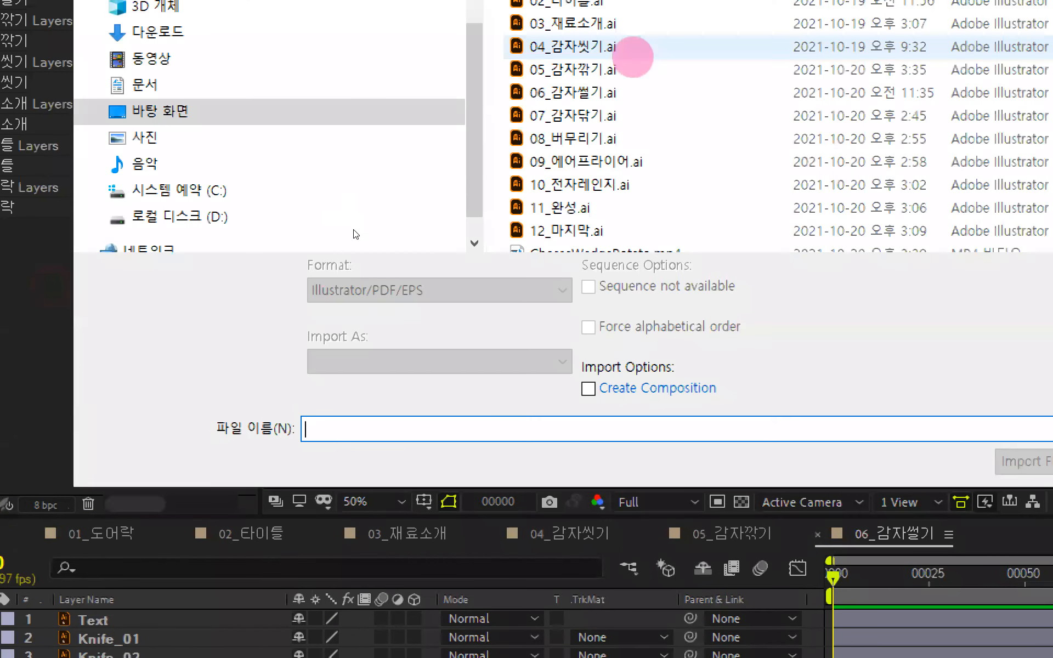
click(603, 116)
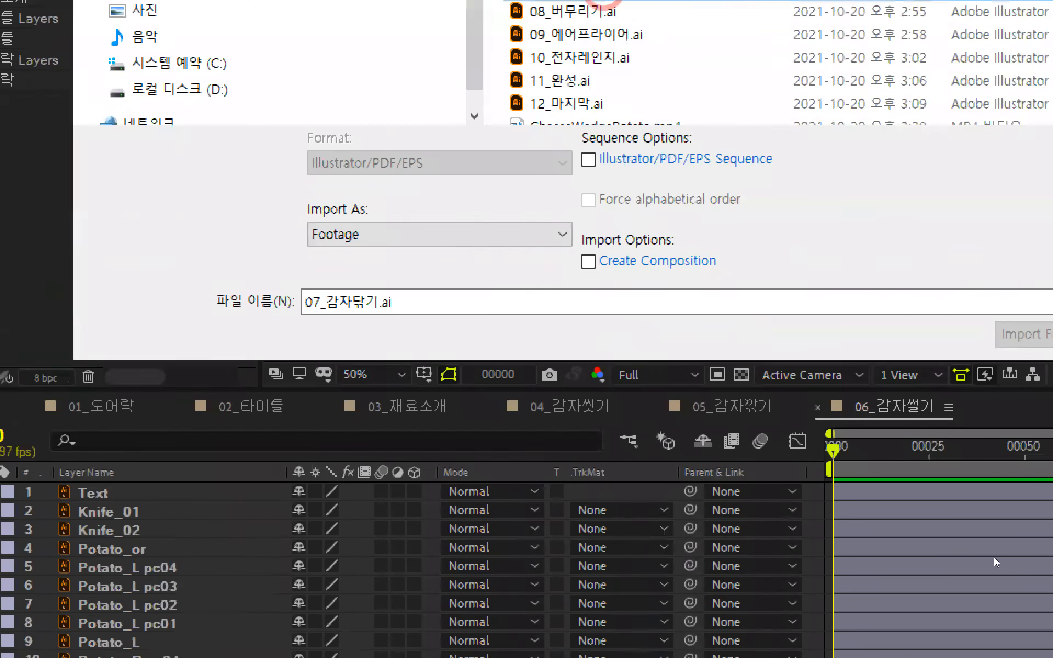
click(1020, 332)
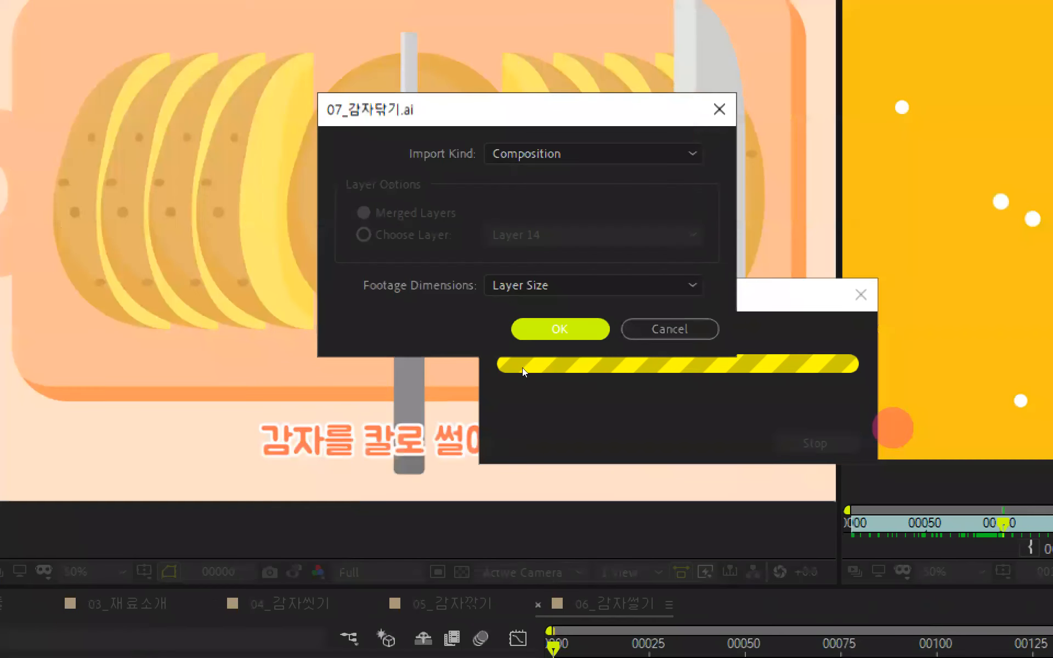
click(595, 330)
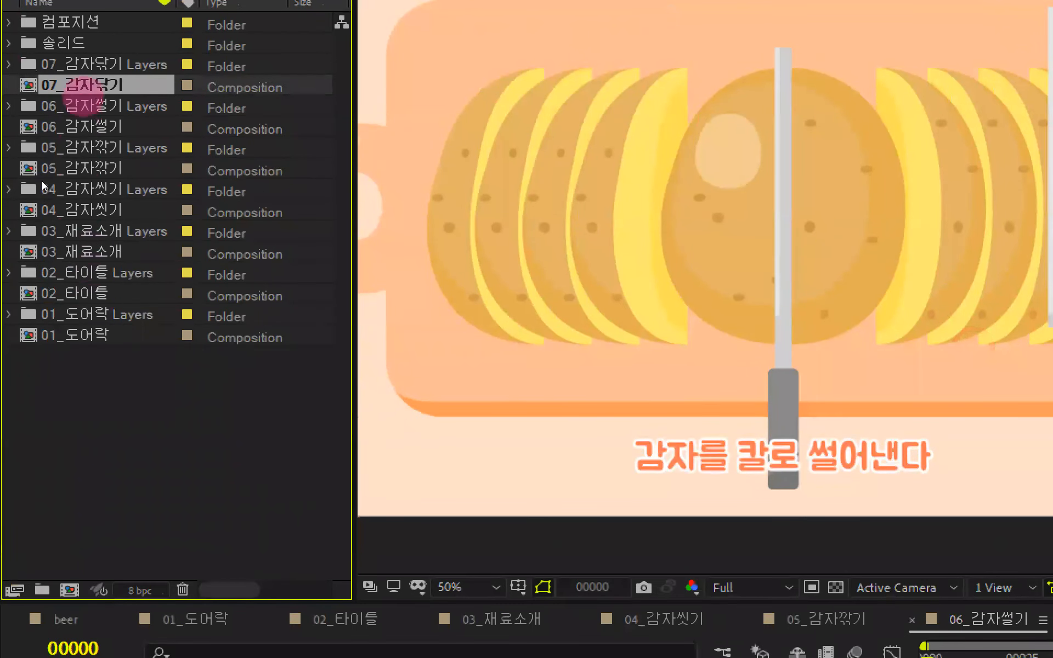
double_click(82, 84)
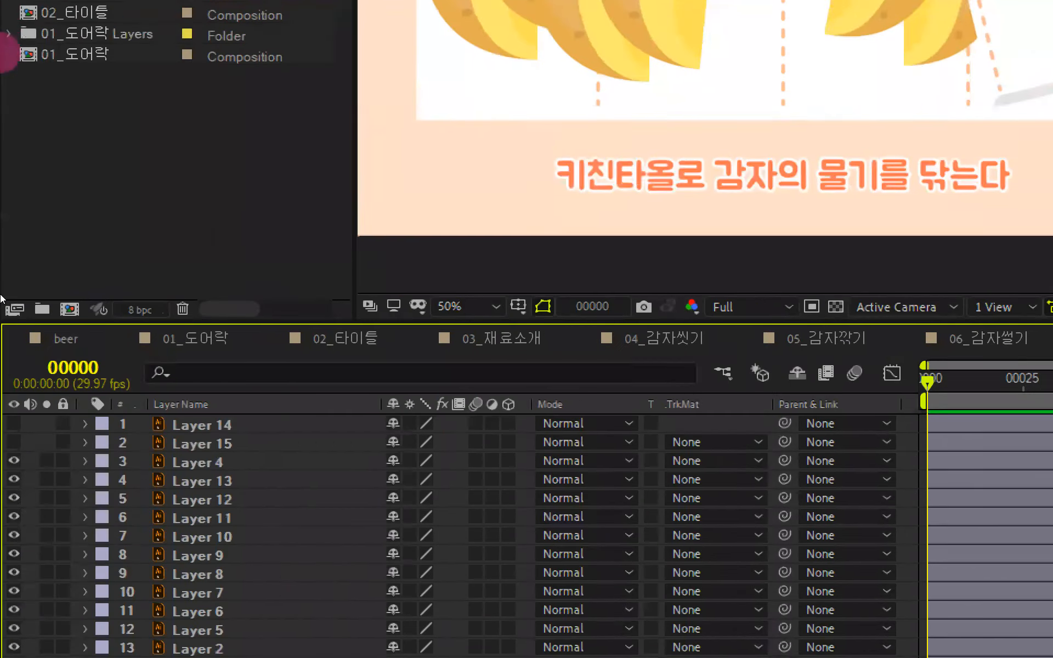
double_click(185, 119)
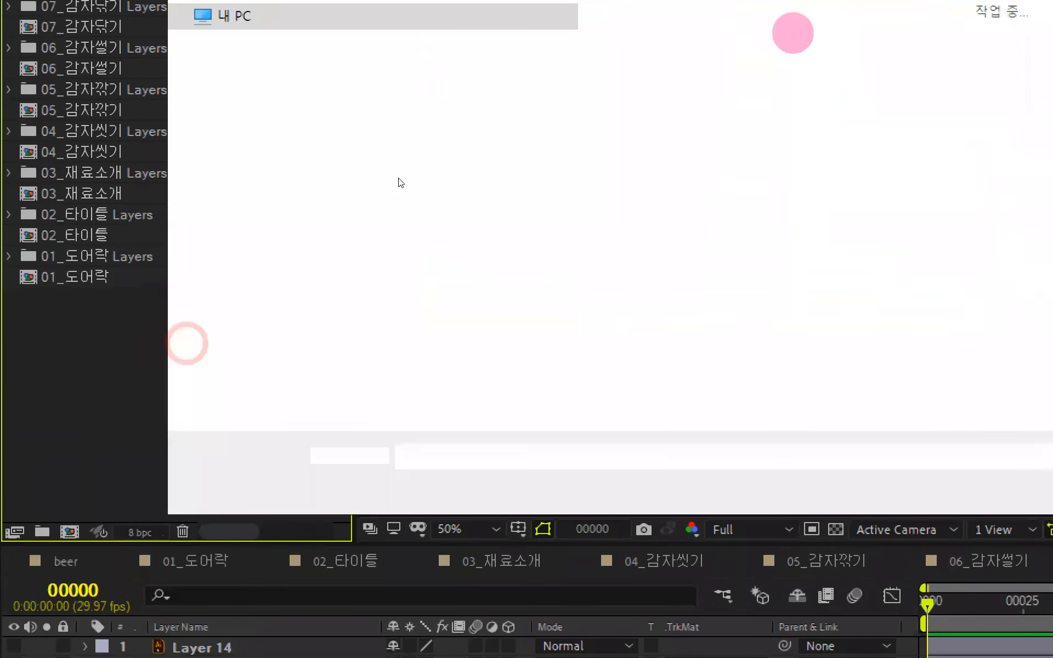
click(673, 160)
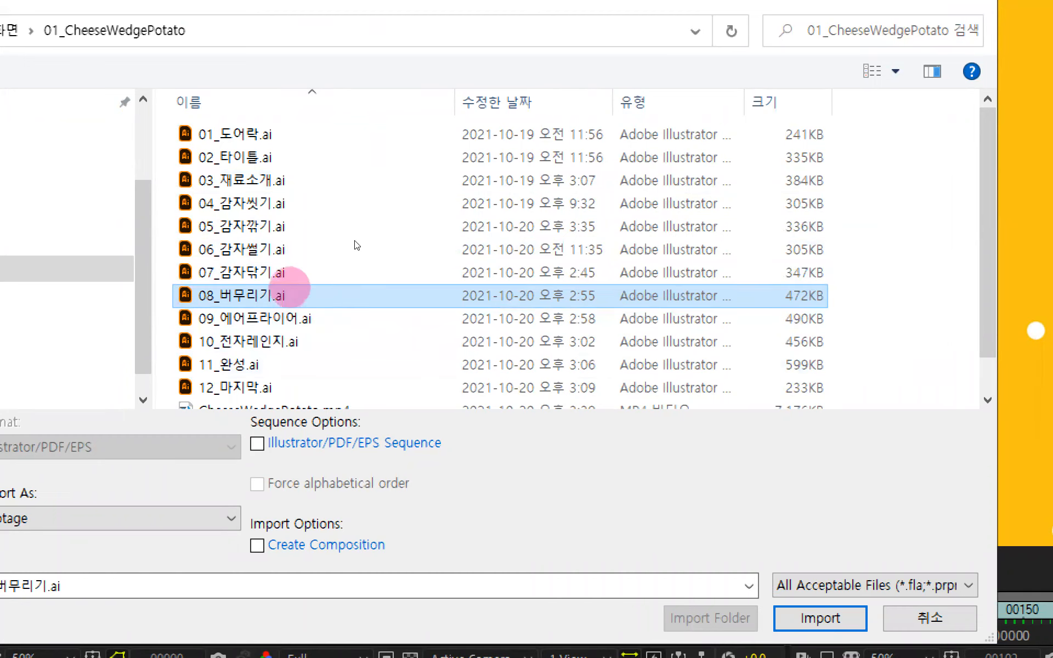
click(276, 274)
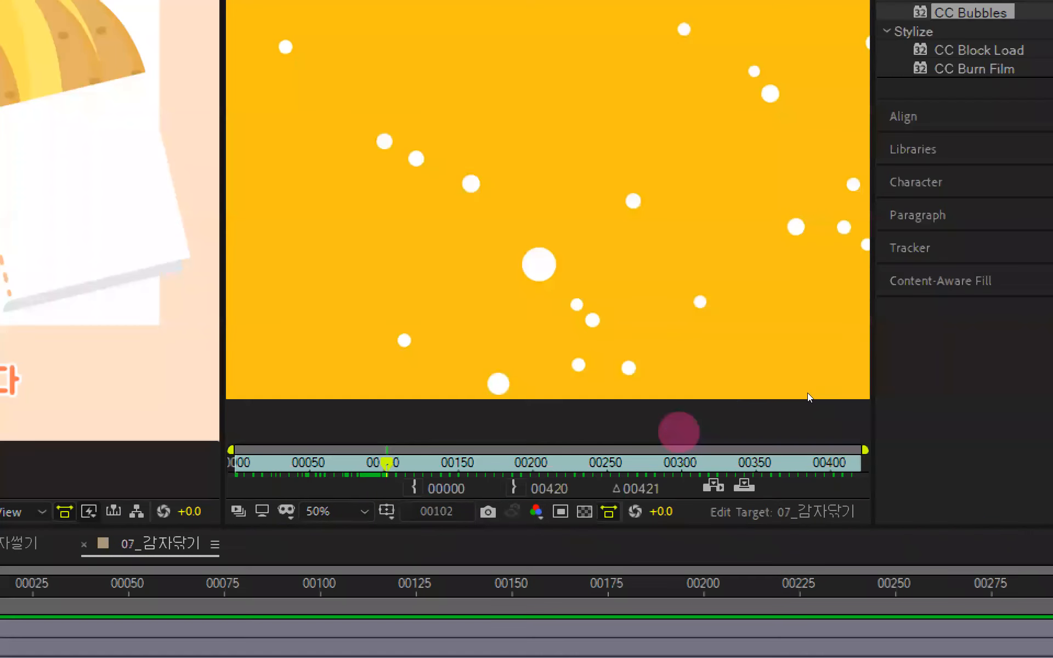
- Scrub the reference footage forward to a frame near its end
drag(387, 464, 852, 485)
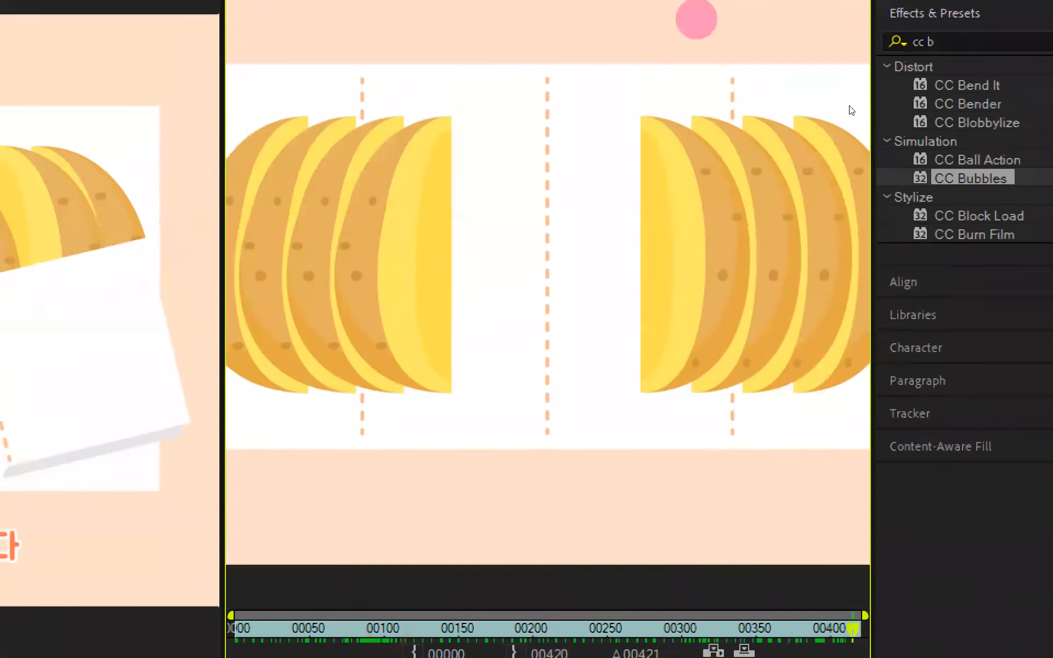
scroll(843, 152, down, 1)
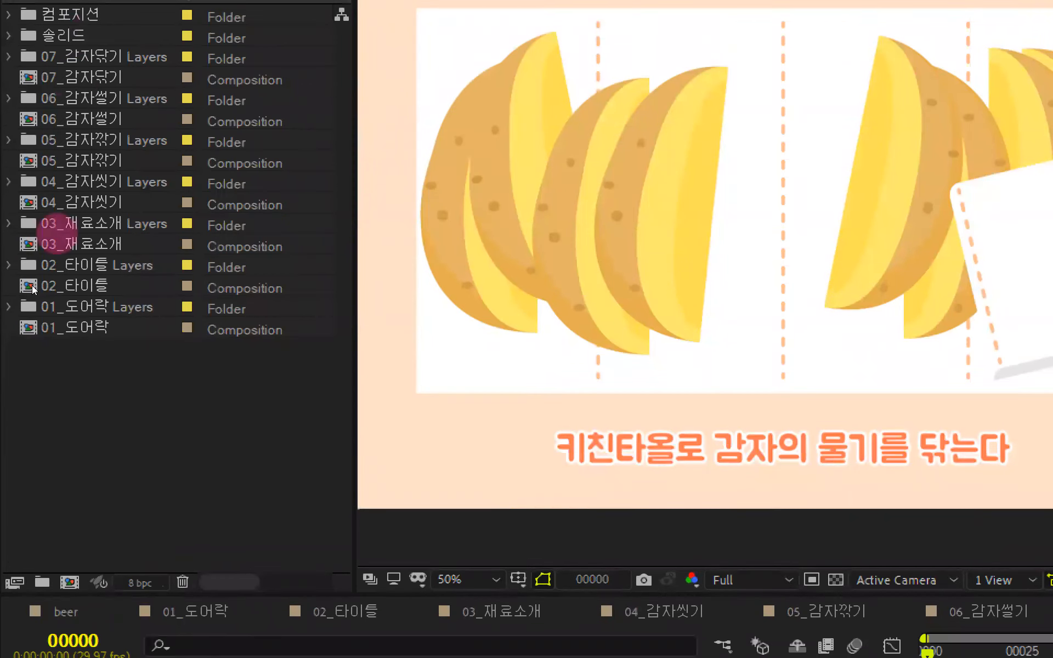
- Move the seven scene compositions, 01_도어락 through 07_감자닦기, into the 컴포지션 folder
click(69, 328)
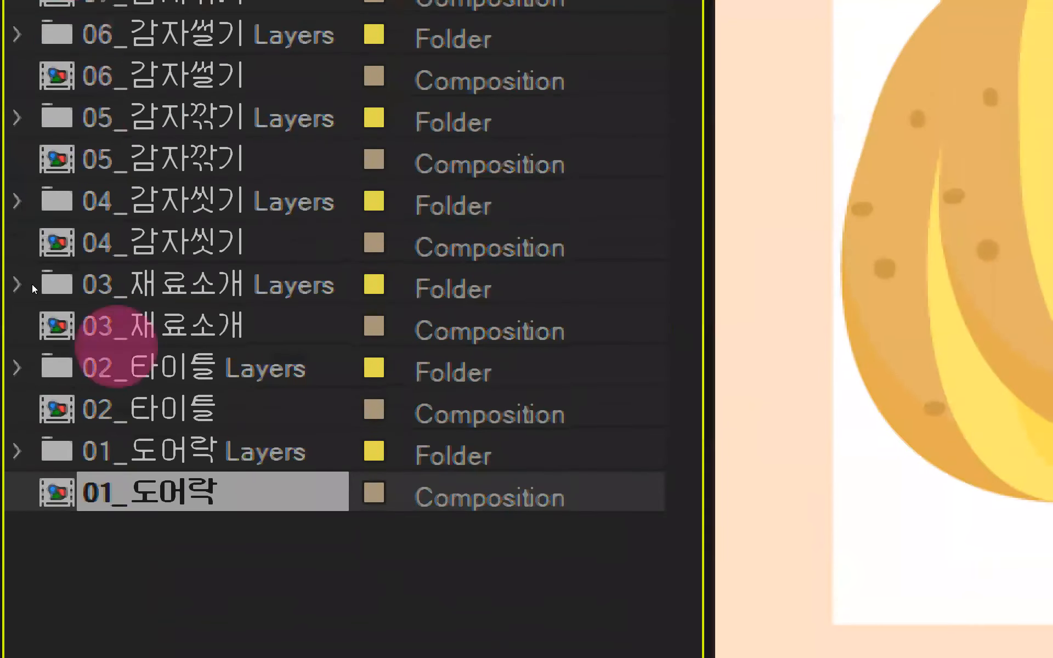
click(169, 604)
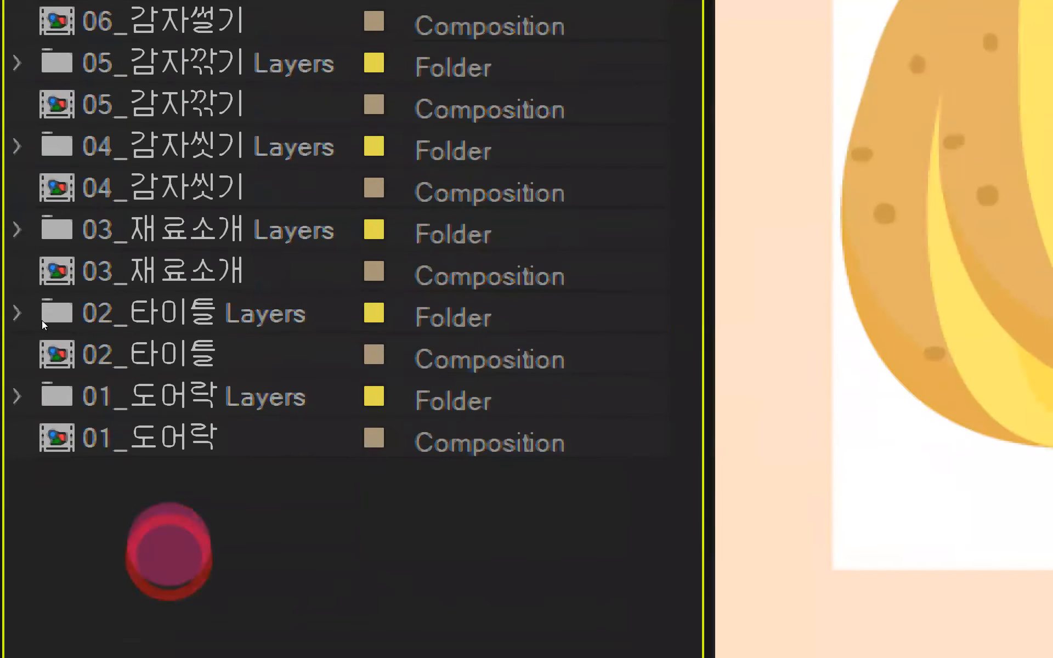
click(175, 445)
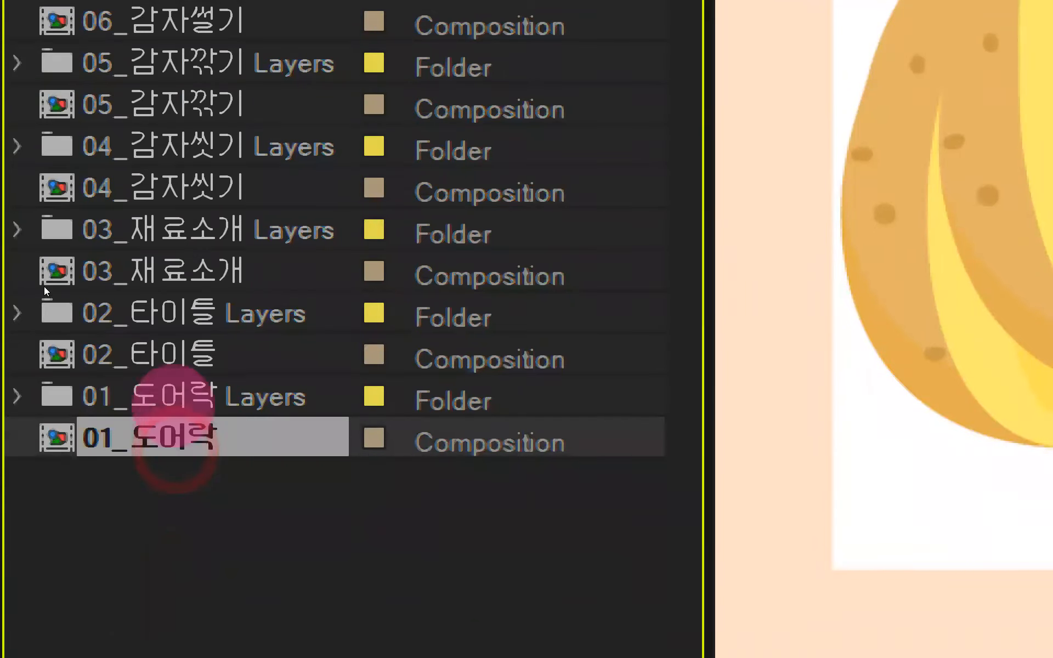
ctrl+click(174, 353)
ctrl+click(200, 269)
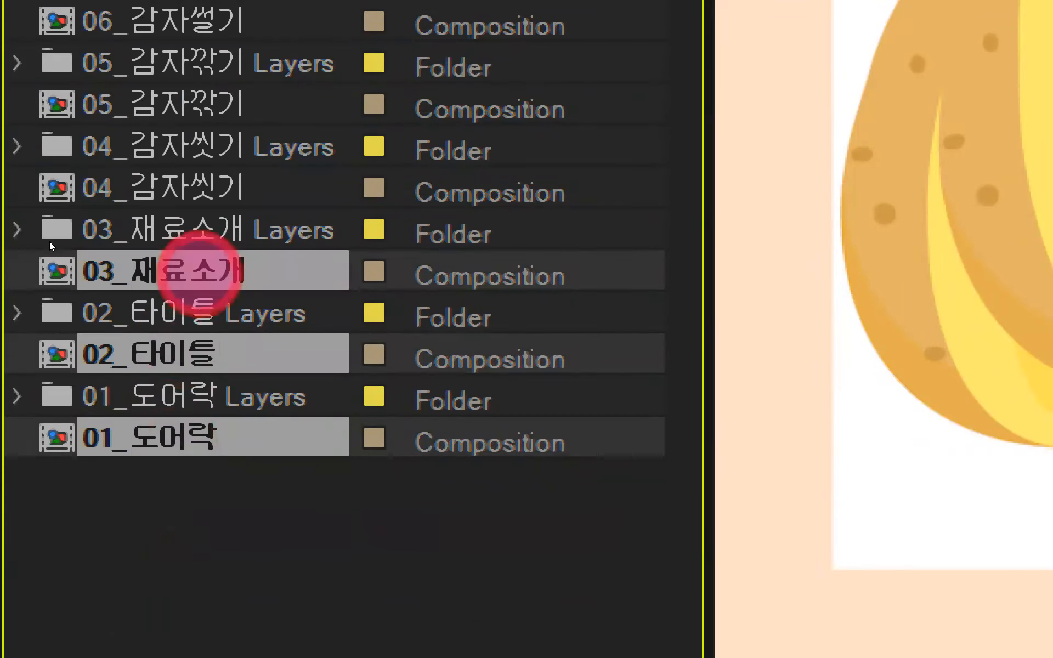
ctrl+click(212, 187)
ctrl+click(225, 103)
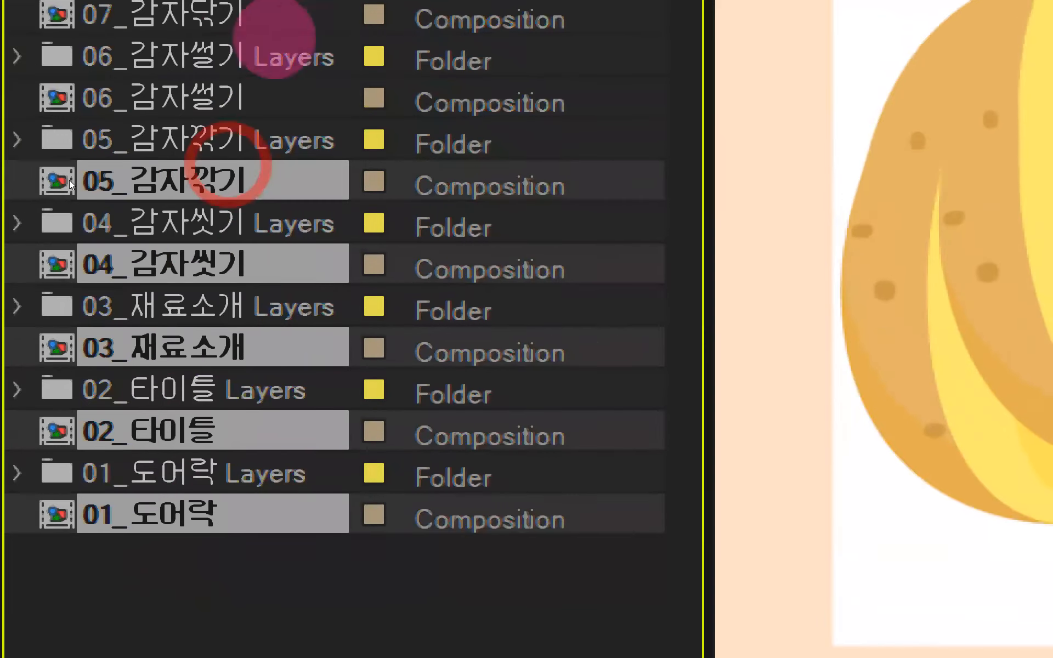
ctrl+click(211, 23)
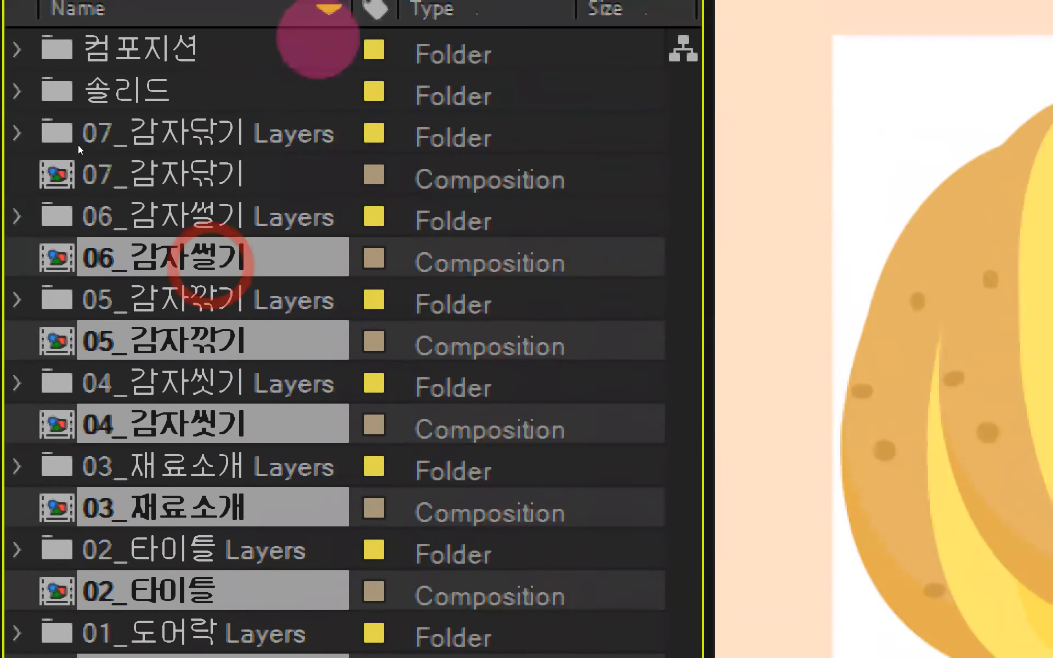
ctrl+click(236, 20)
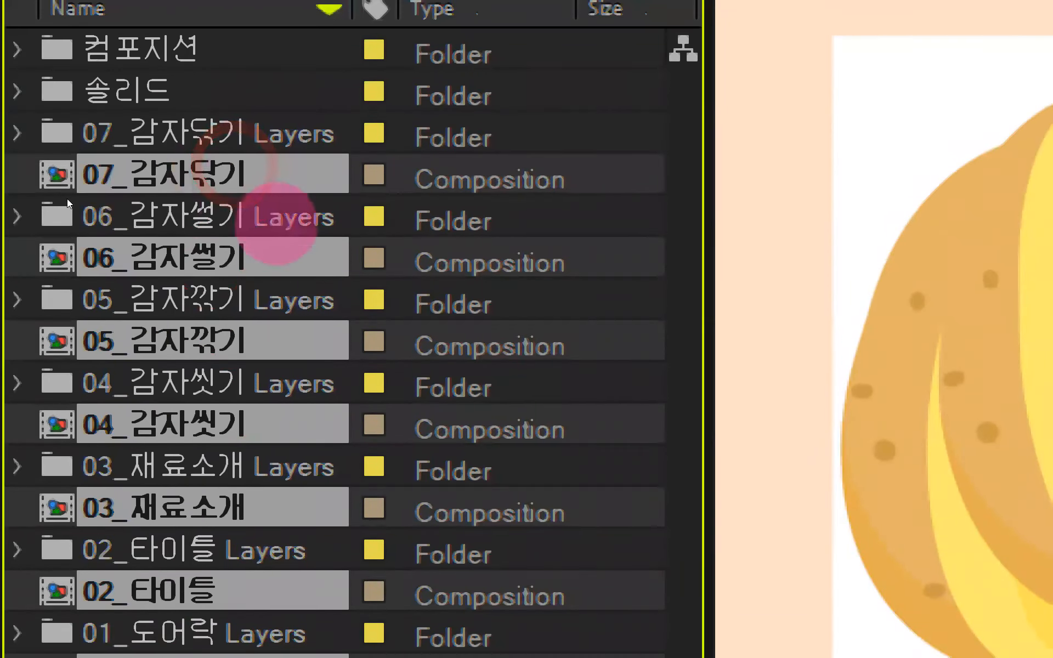
drag(46, 173, 165, 51)
click(191, 442)
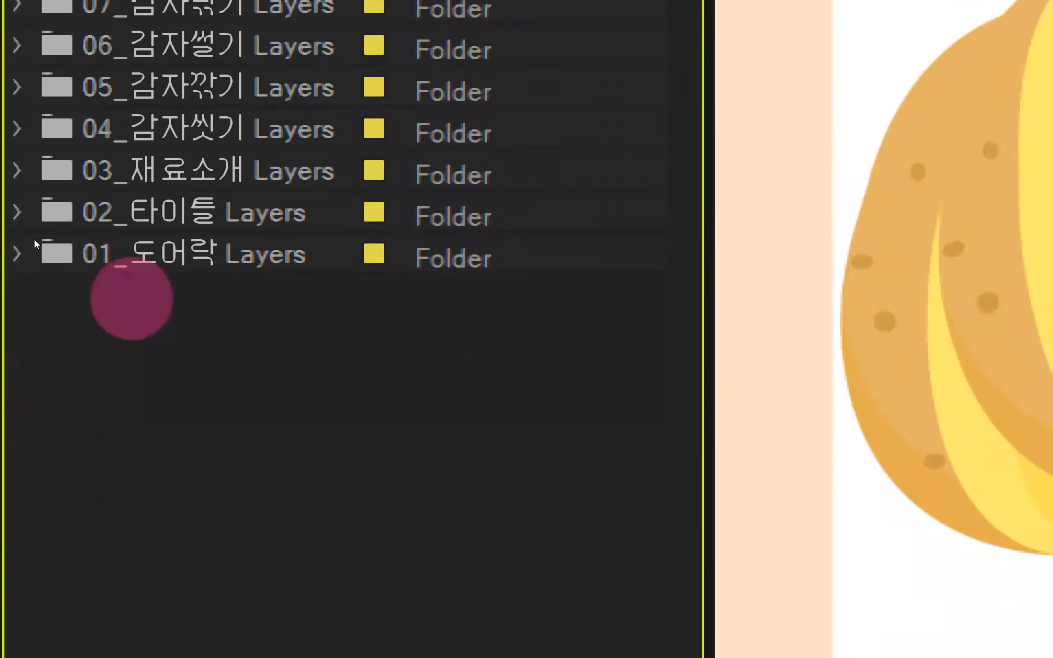
- Move the seven Layers folders, 01_도어락 Layers through 07_감자닦기 Layers, into the 솔리드 folder
click(158, 343)
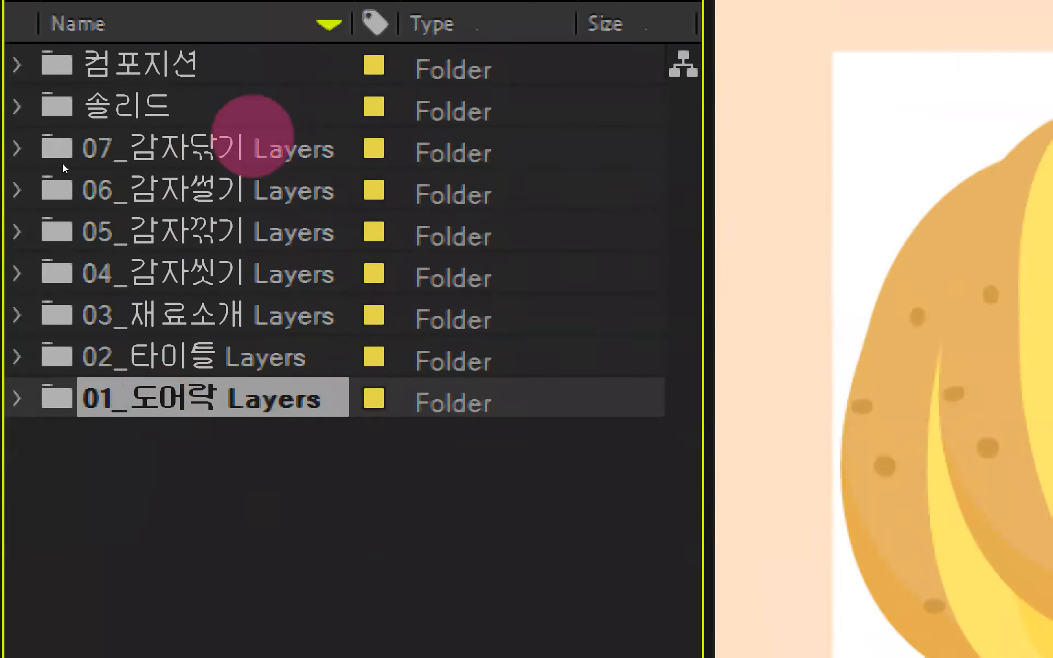
shift+click(253, 137)
drag(252, 137, 132, 103)
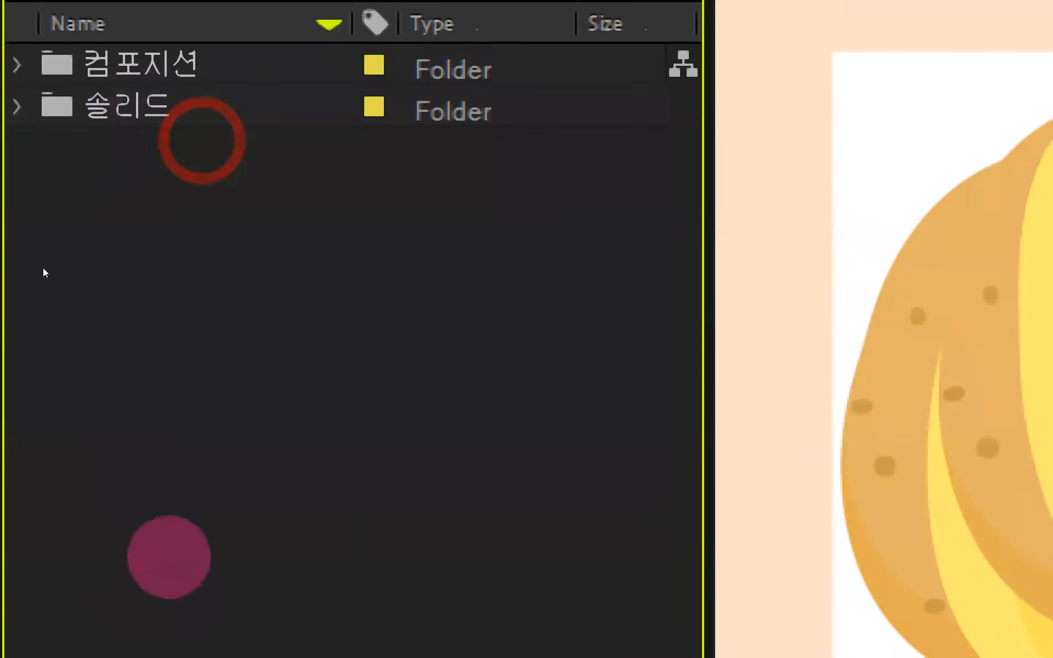
click(184, 544)
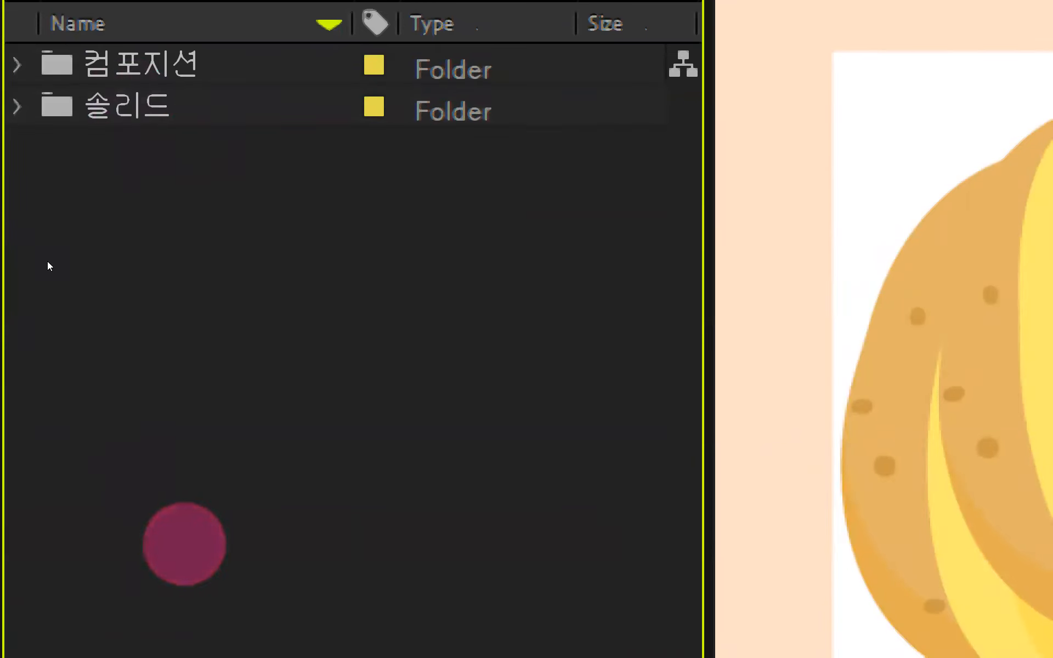
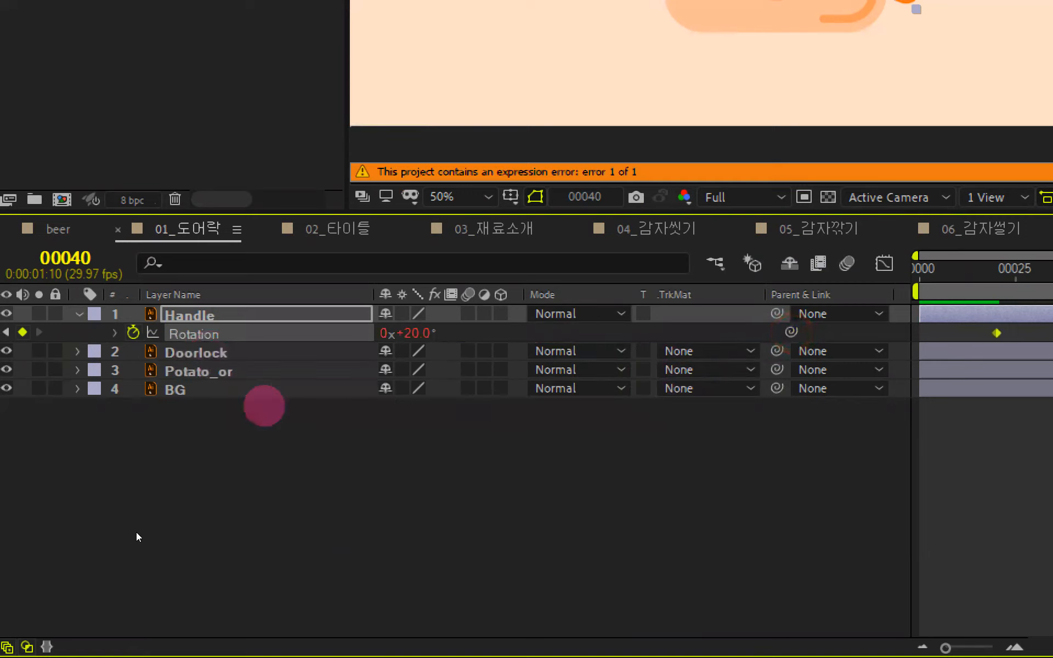
- Undo the mistaken expression link on the Handle layer's Rotation and parent the Handle layer to Doorlock
key(ctrl+z)
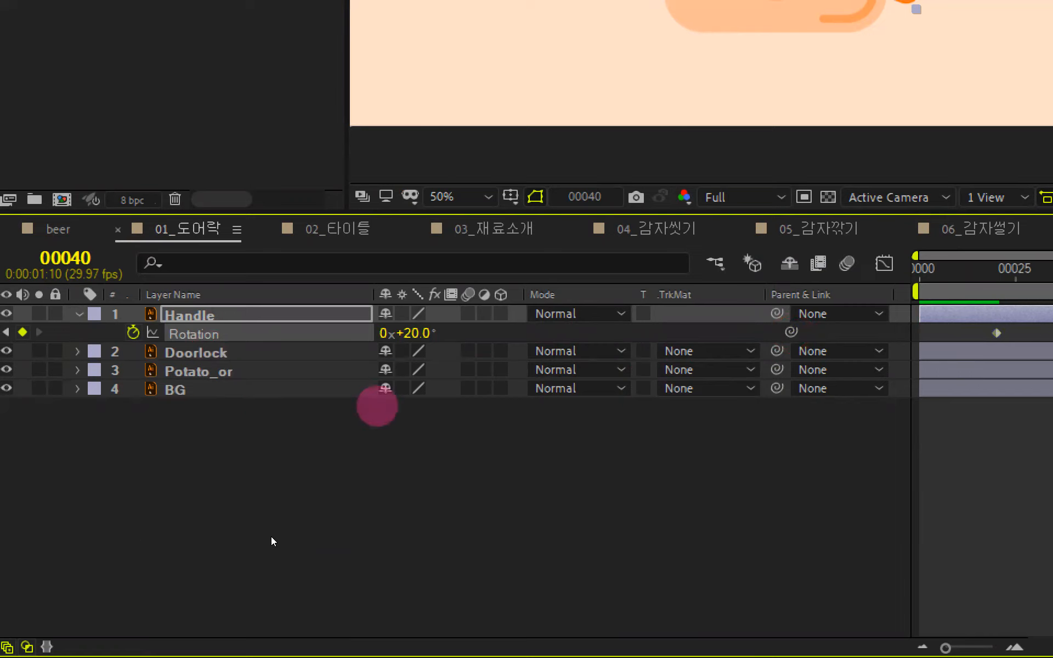
click(290, 314)
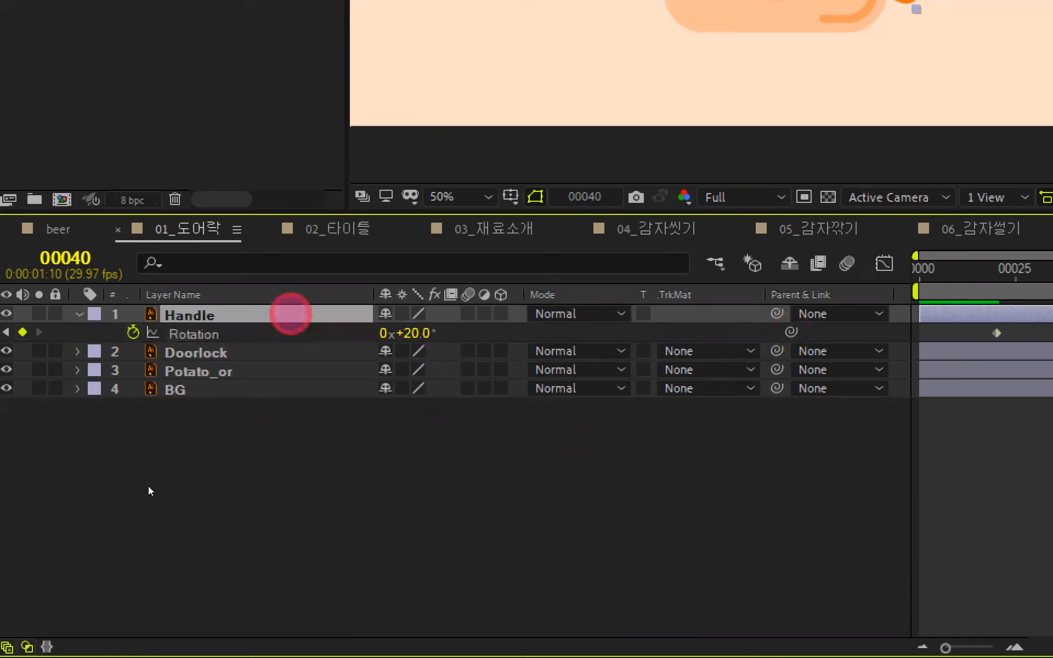
drag(773, 314, 170, 352)
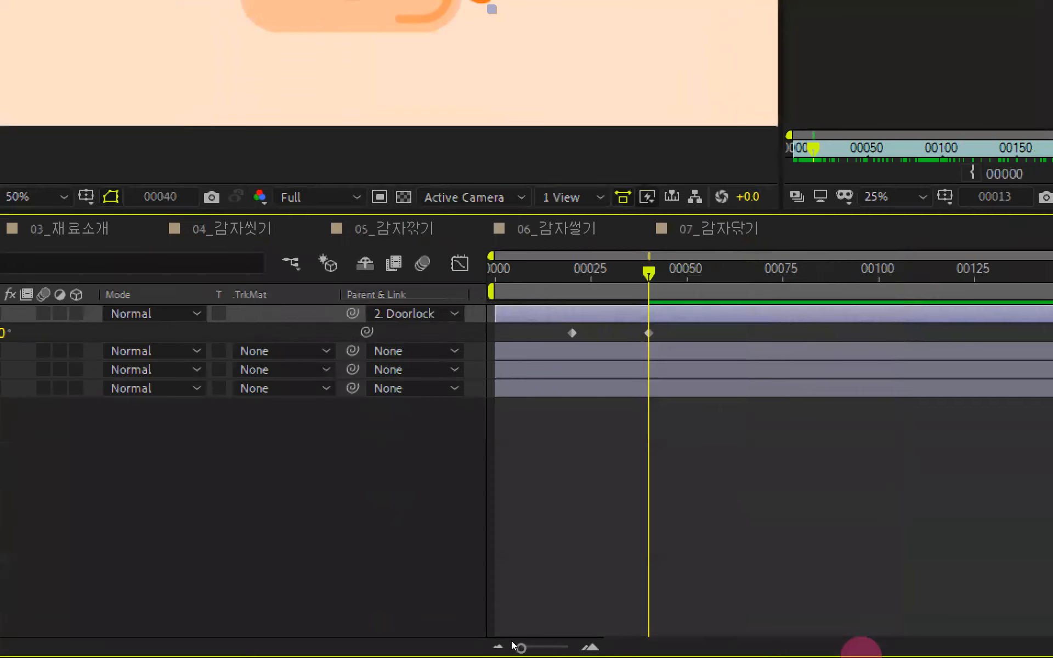
click(203, 352)
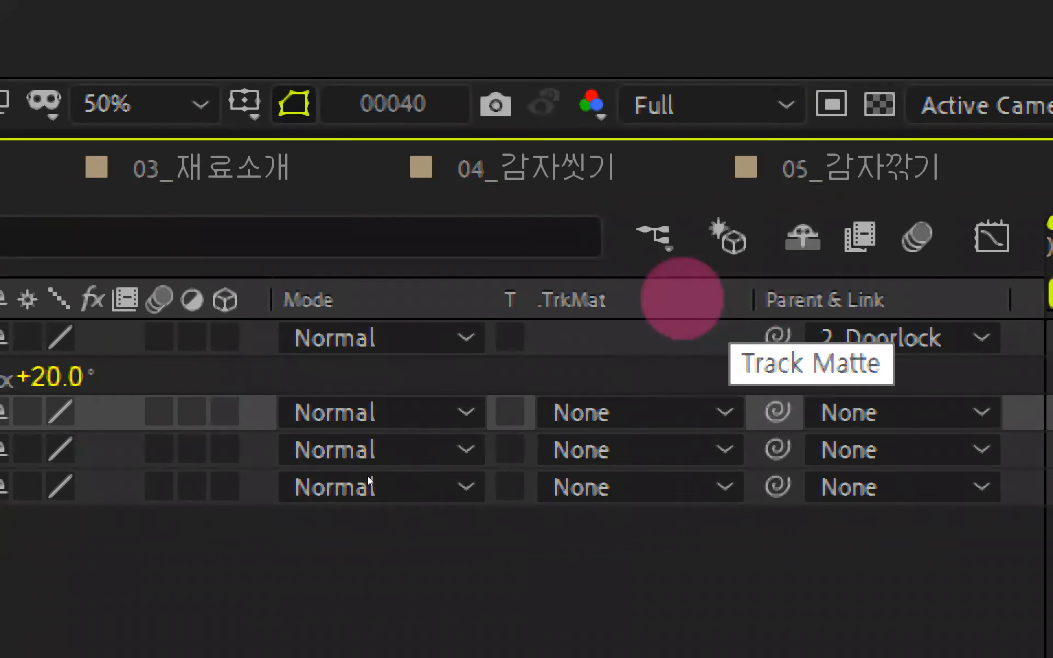
right_click(681, 299)
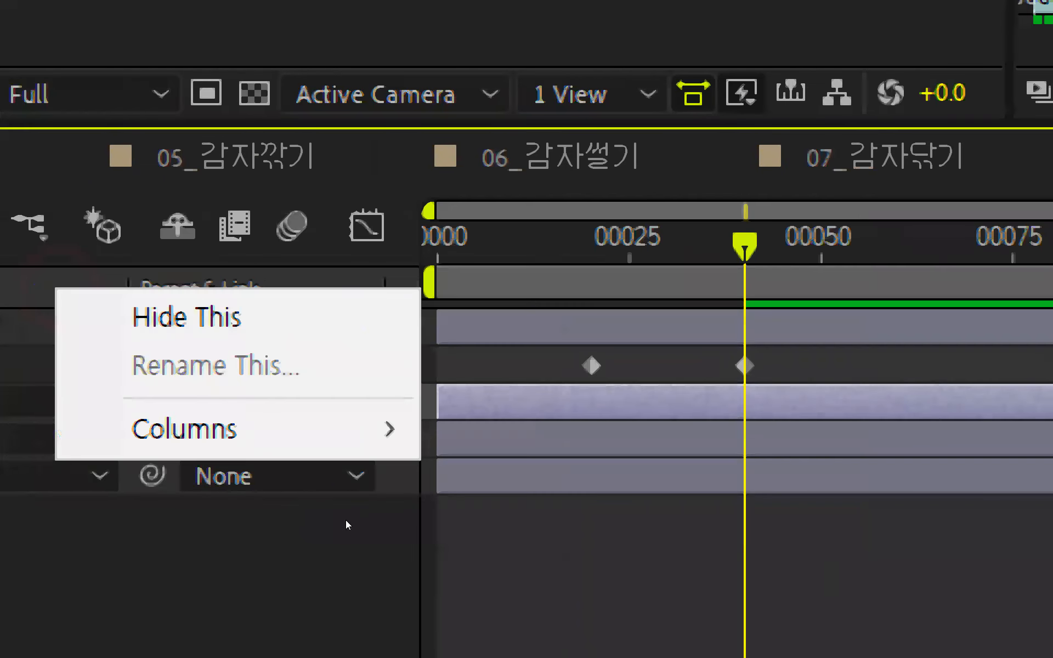
mouse_move(244, 442)
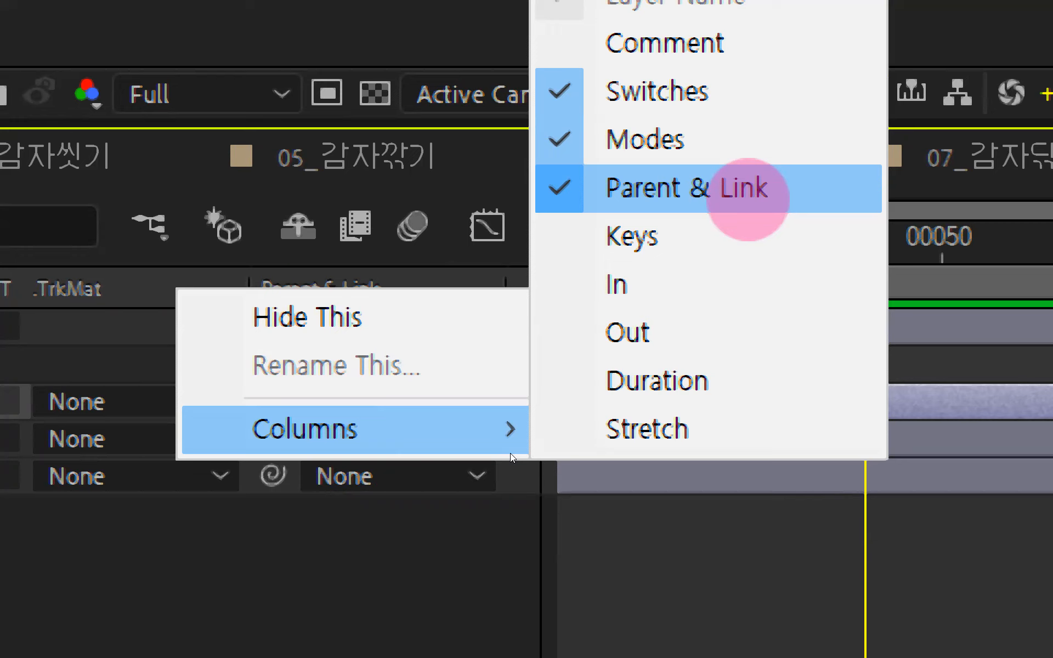
click(395, 646)
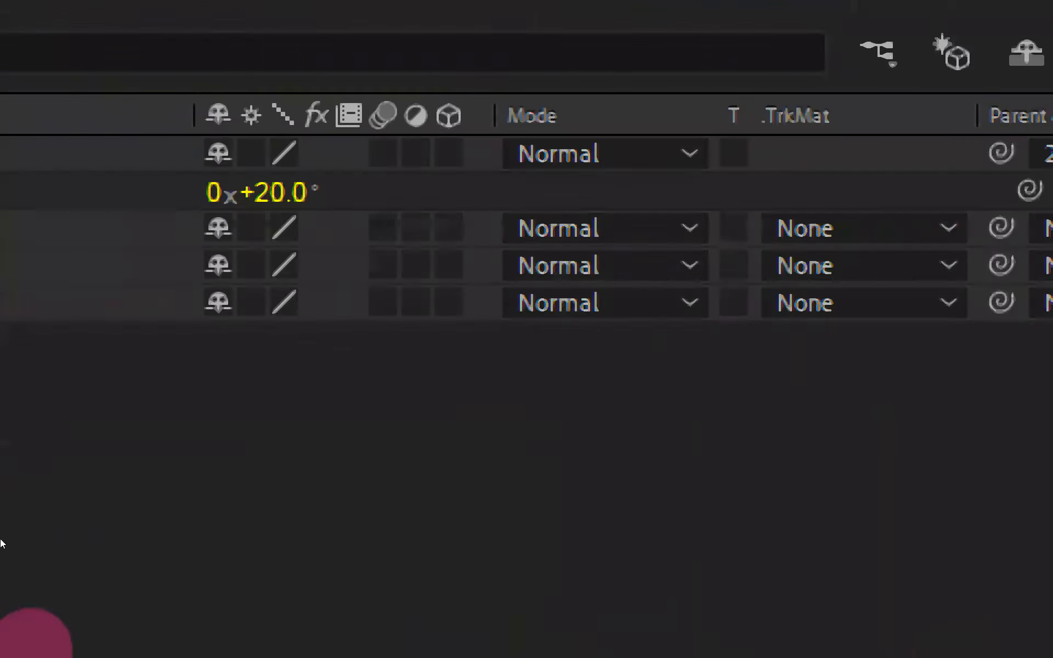
- Keyframe the Doorlock layer's Position at 960, 540 on frame 40 and move it horizontally to 2200, 540 on frame 70
click(437, 216)
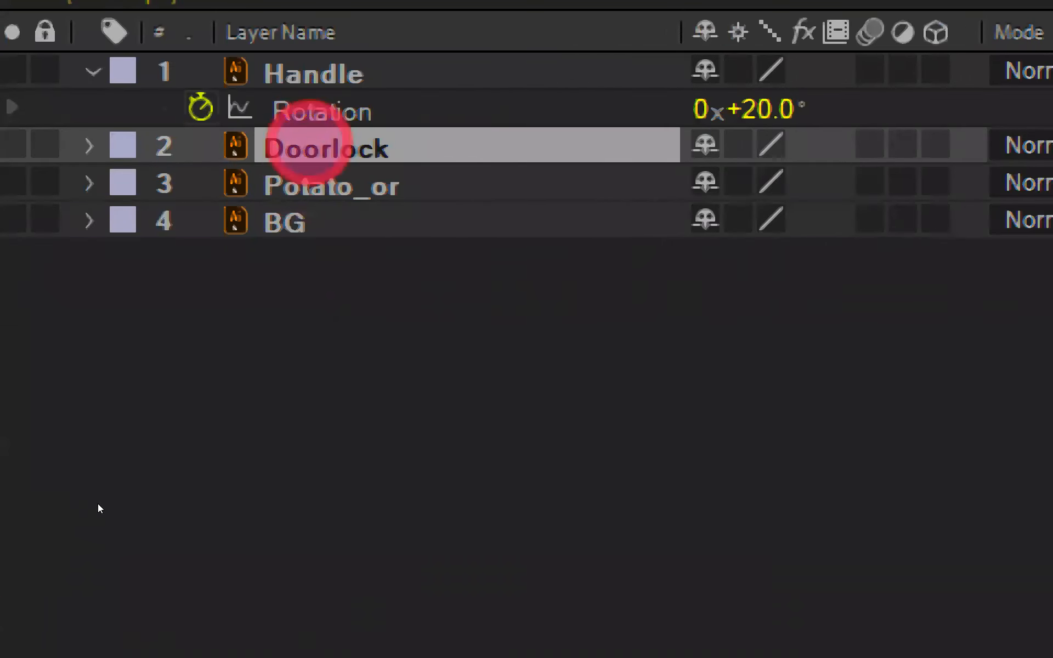
key(p)
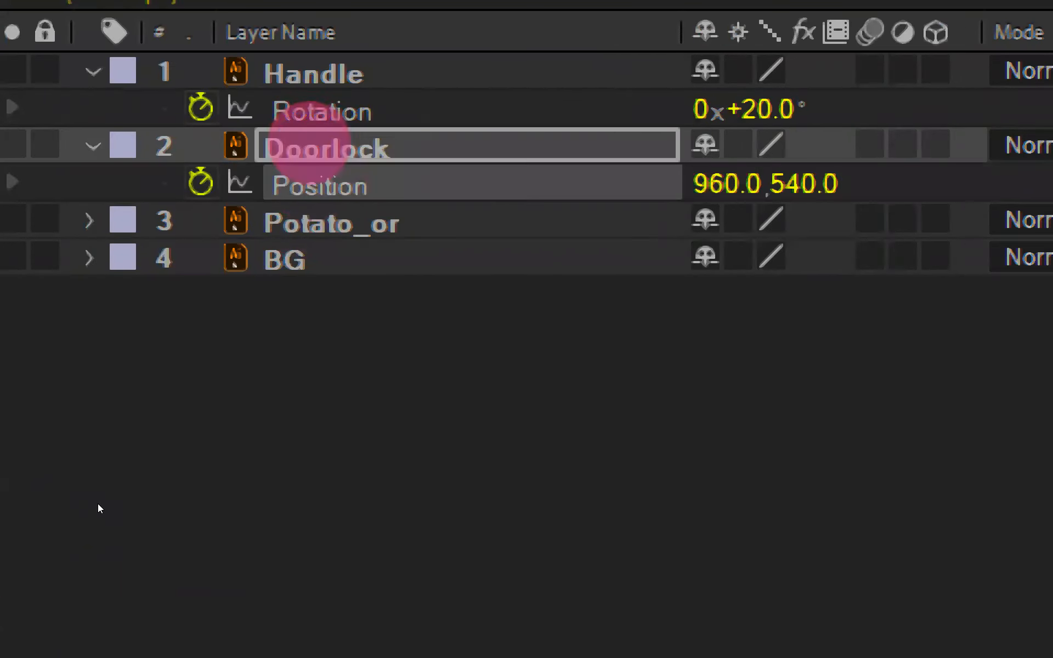
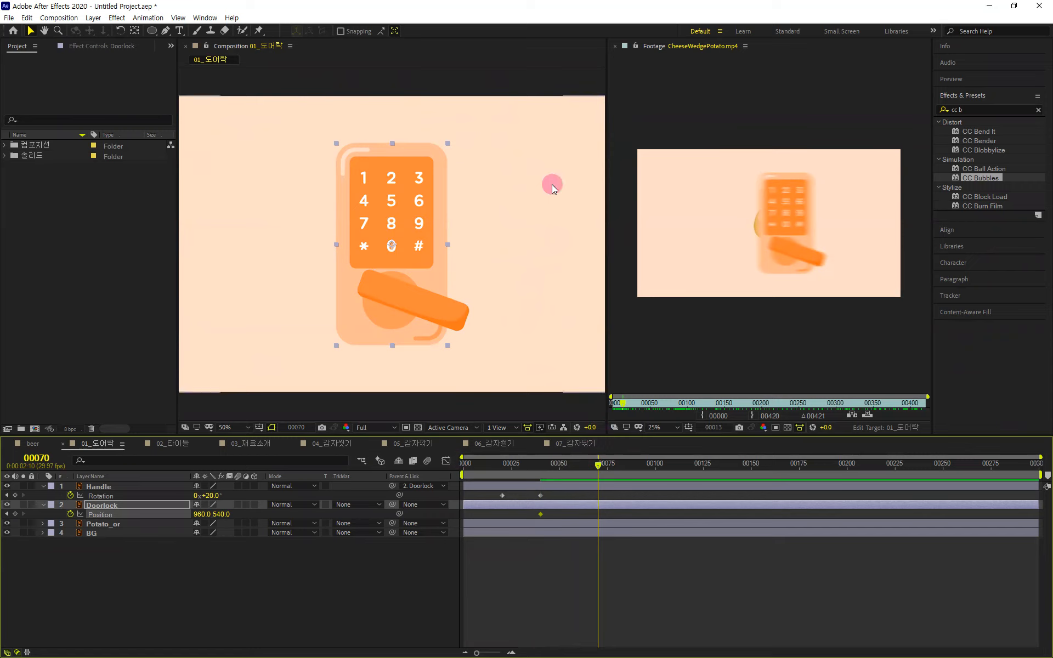
key(comma)
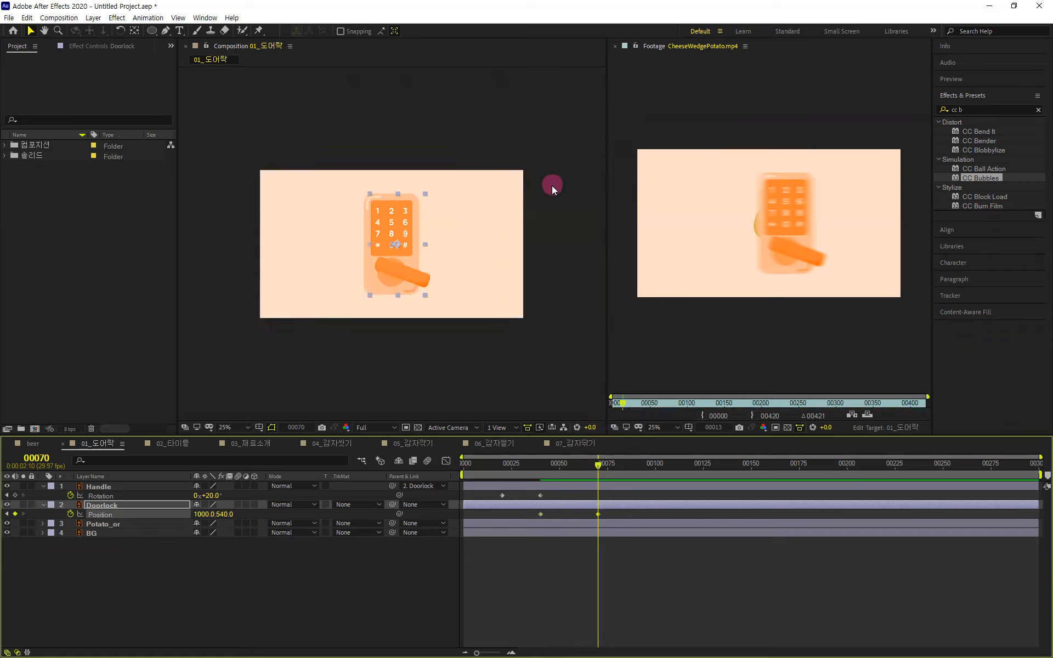
key(shift+Right)
key(shift+Right)
key(shift+Right)
key(shift+Right)
key(shift+Right)
key(shift+Right)
key(shift+Right)
key(shift+Right)
key(shift+Right)
key(shift+Right)
key(shift+Right)
key(shift+Right)
key(shift+Right)
key(shift+Right)
key(shift+Right)
key(shift+Right)
key(shift+Right)
key(shift+Right)
key(shift+Right)
key(shift+Right)
key(shift+Right)
key(shift+Right)
key(shift+Right)
key(shift+Right)
key(shift+Right)
key(shift+Right)
key(shift+Right)
key(shift+Right)
key(shift+Right)
key(shift+Right)
key(shift+Right)
key(shift+Right)
key(shift+Right)
key(shift+Right)
key(shift+Right)
key(shift+Right)
key(shift+Right)
key(shift+Right)
key(shift+Right)
key(shift+Right)
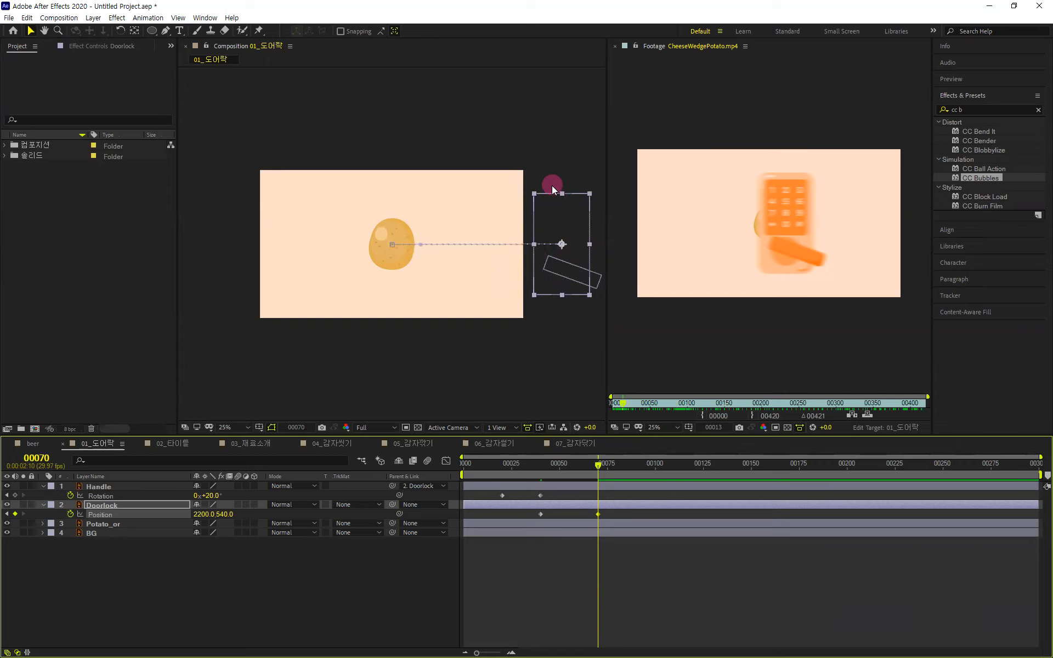
- Preview the door lock's exit animation from frame 0
drag(597, 466, 594, 466)
key(Home)
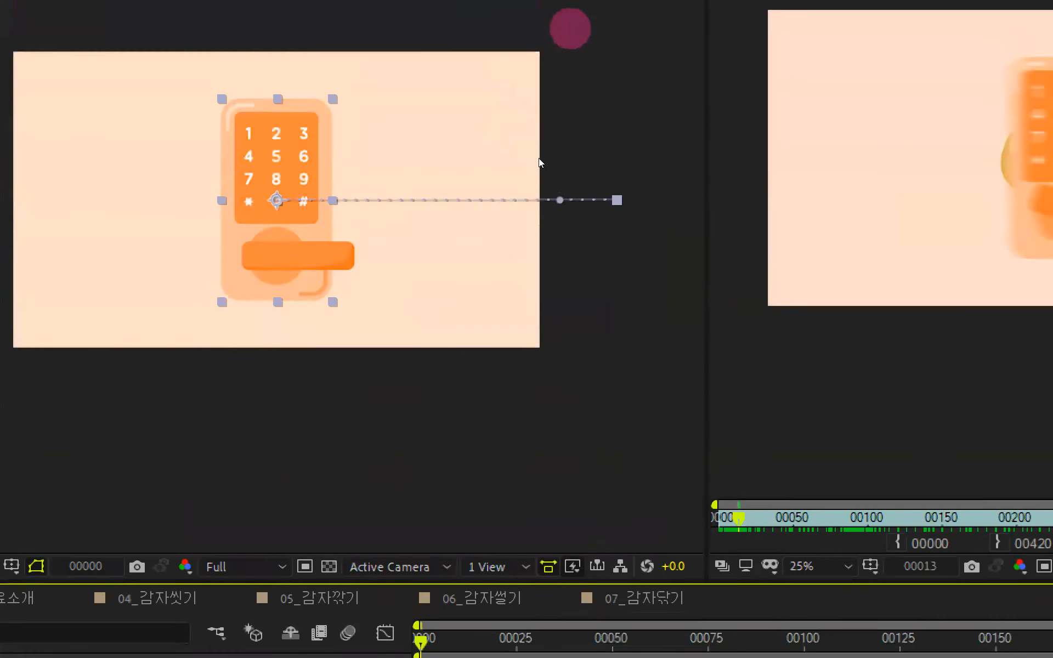
click(539, 158)
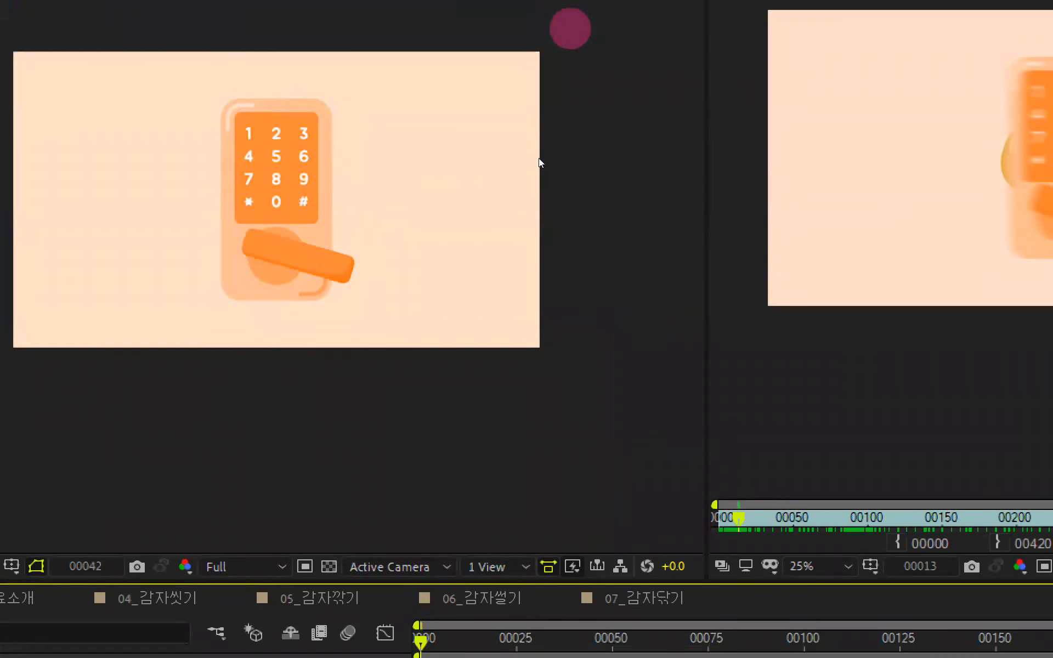
key(space)
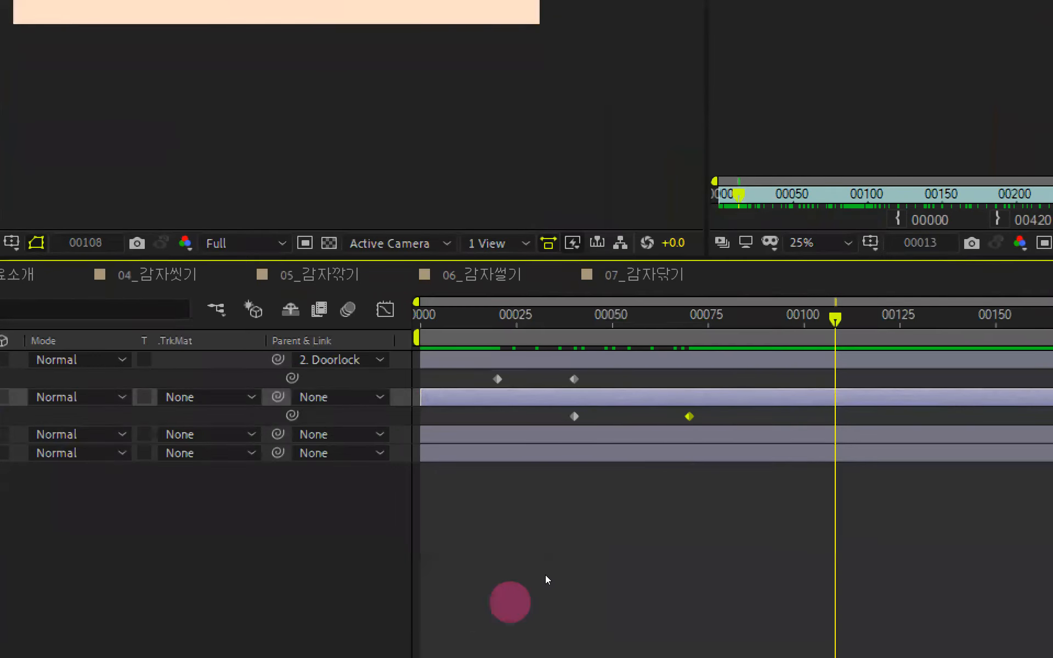
- Keyframe the Potato_or layer's Scale at 50% on frame 40
drag(828, 321, 571, 379)
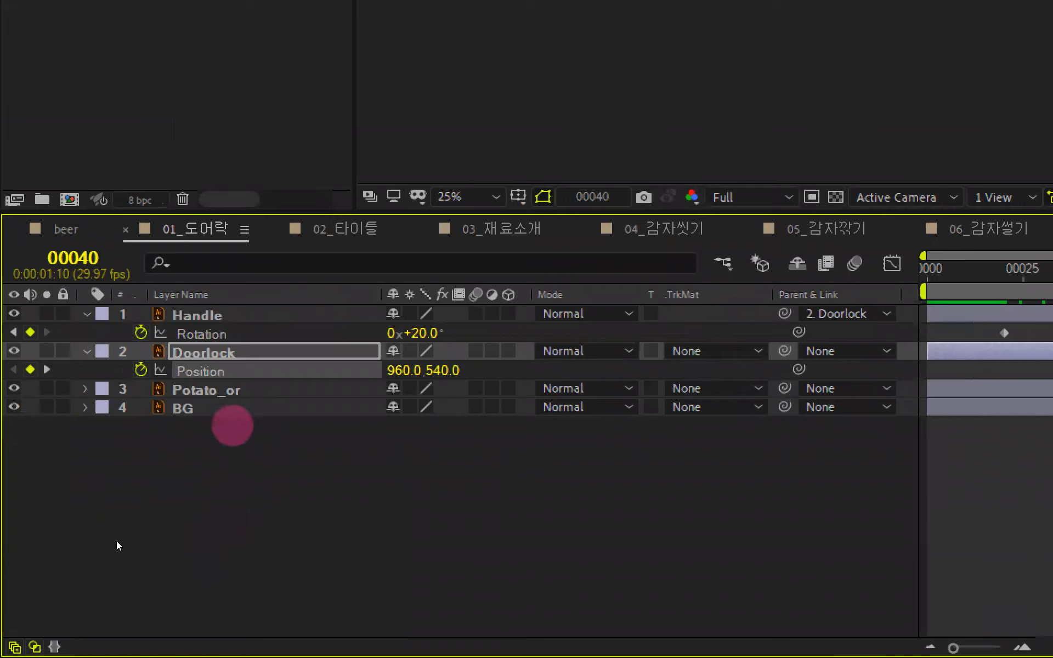
click(234, 391)
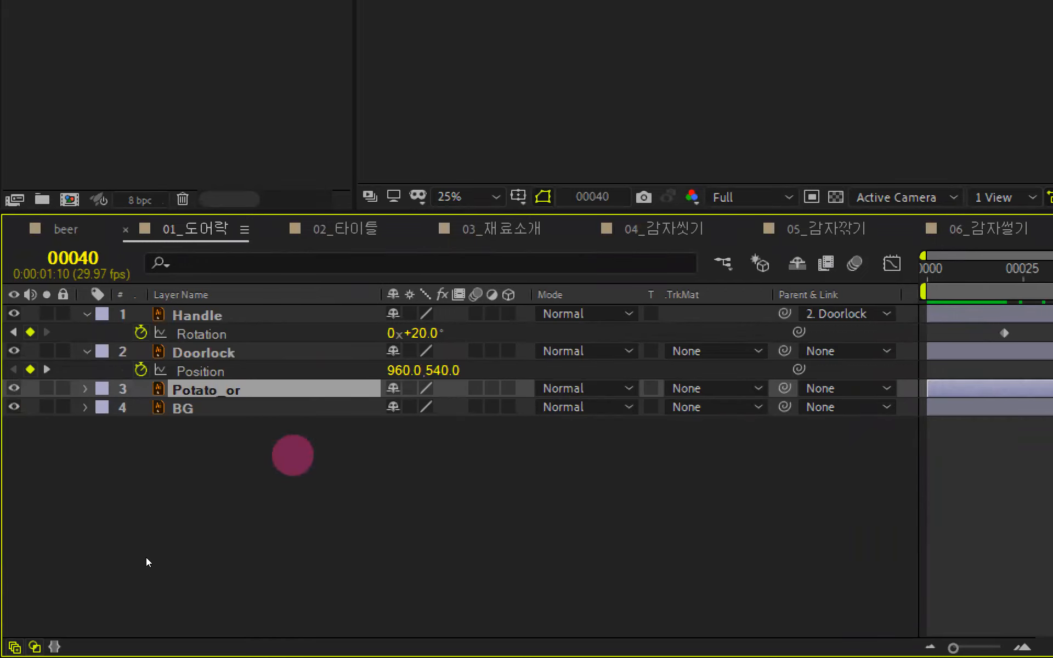
key(s)
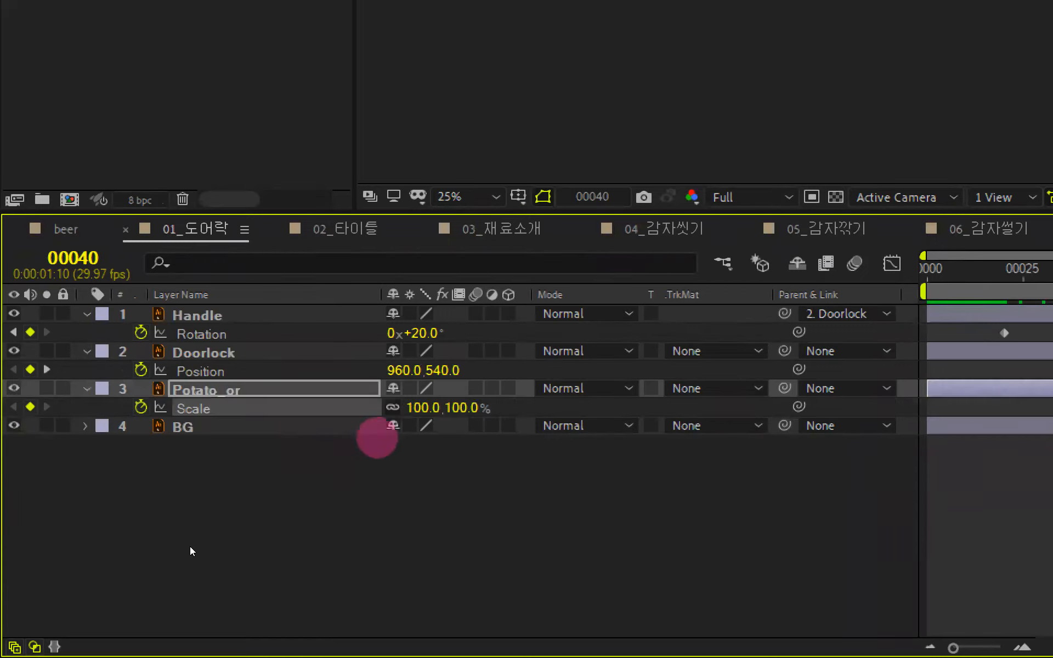
click(423, 408)
text(50)
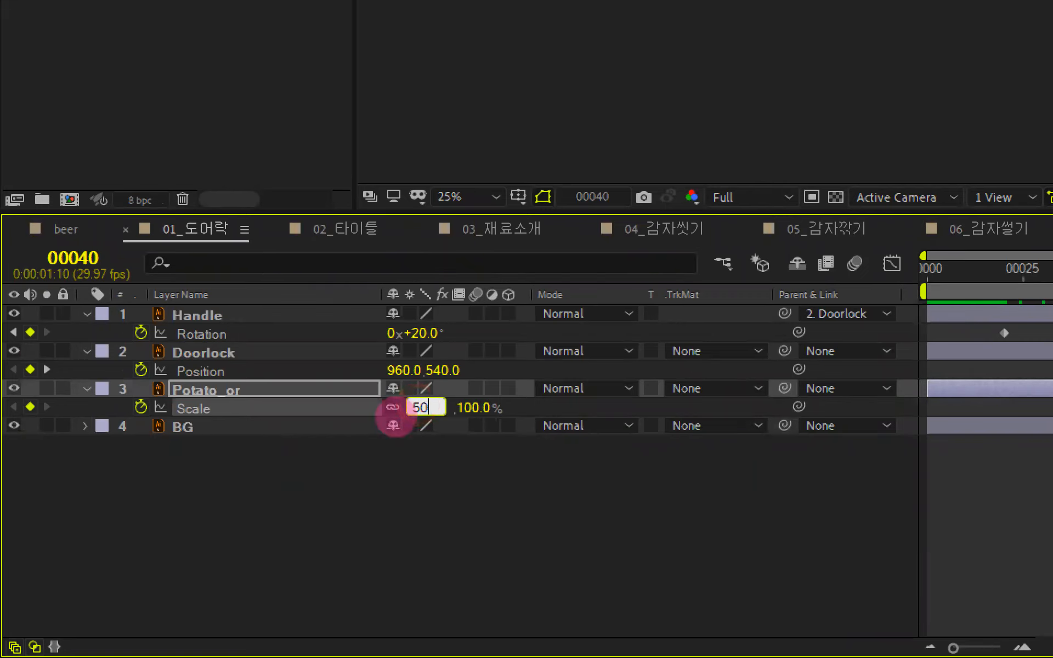
key(Return)
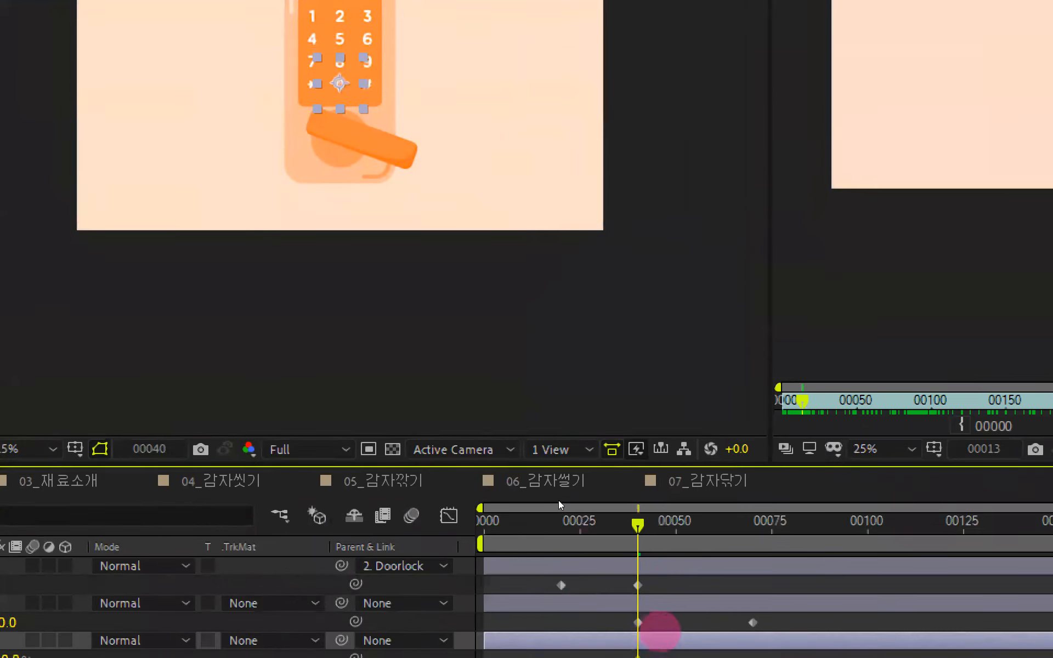
- Set the Potato_or layer's Scale to 100% at frame 70
drag(638, 524, 752, 525)
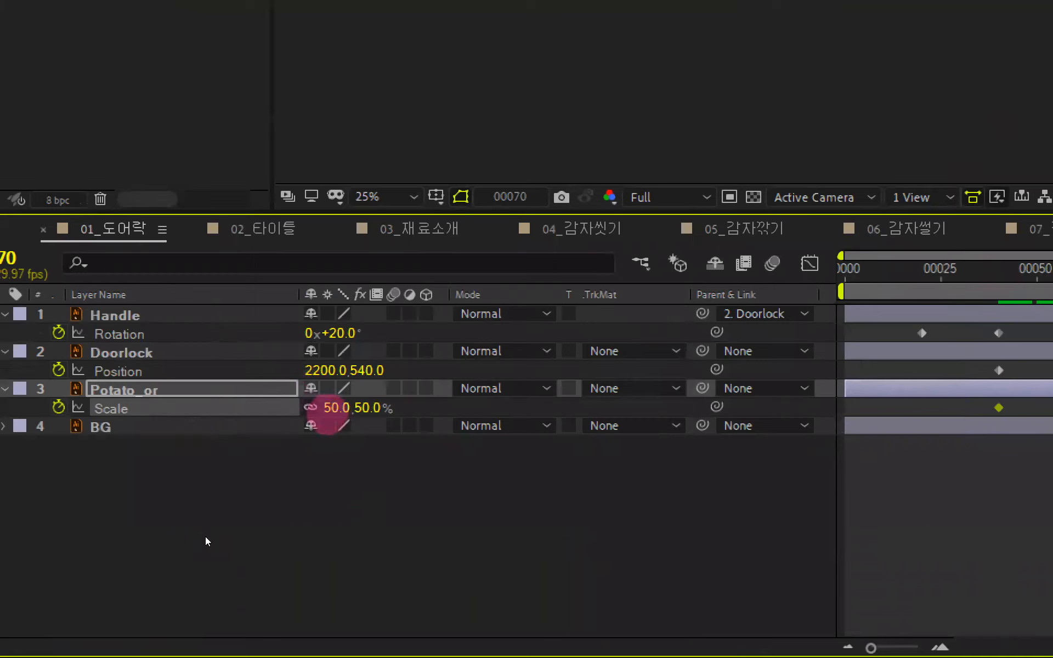
click(336, 408)
text(100)
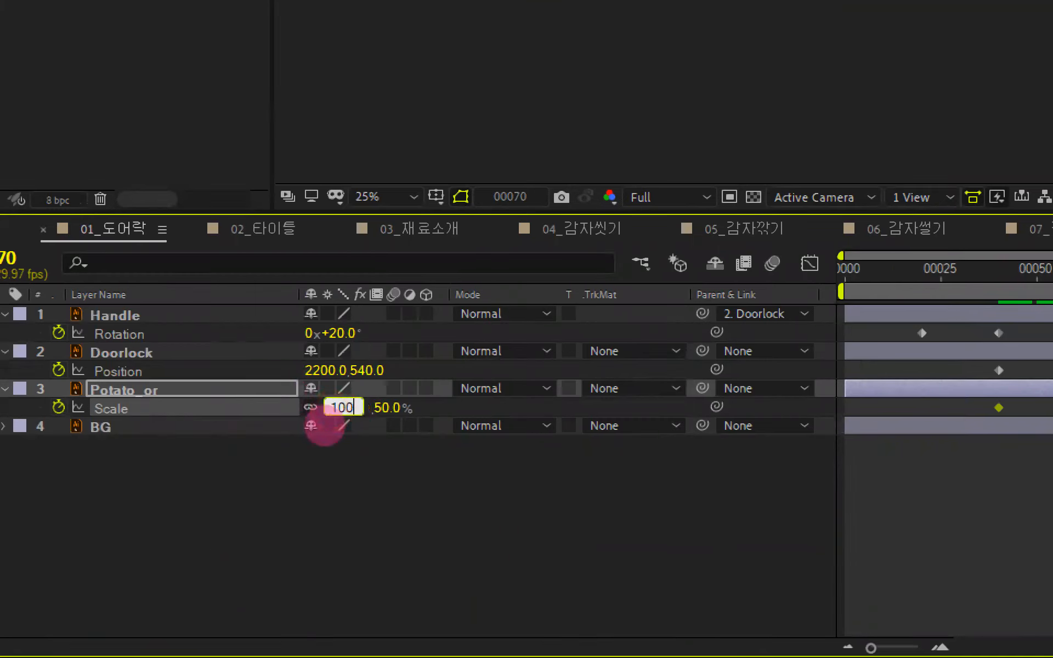
key(Return)
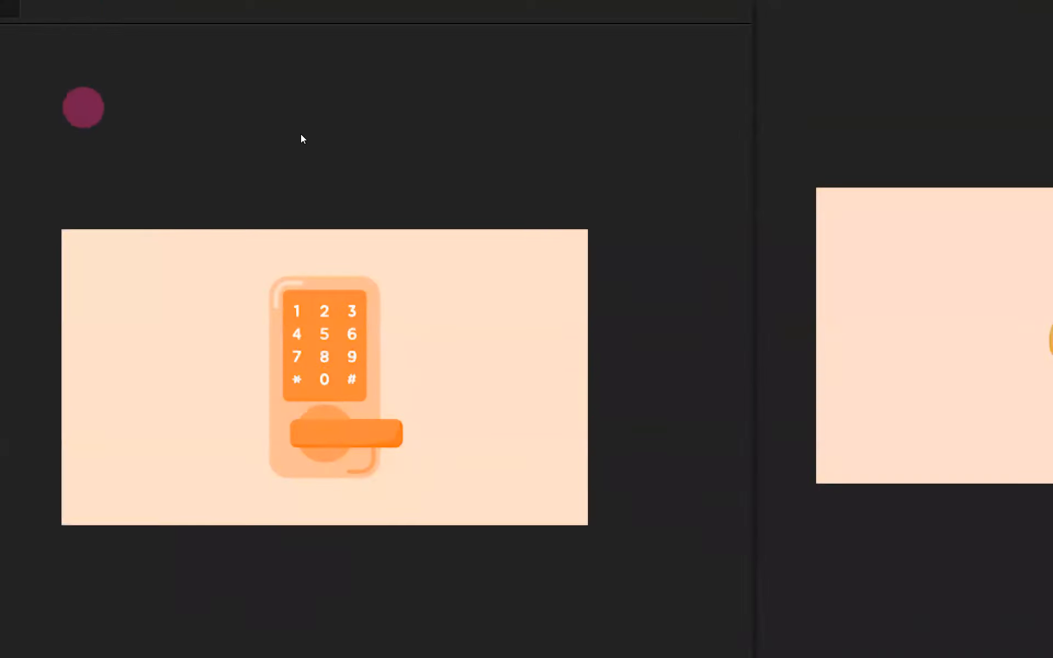
- Play back the scene repeatedly from frame 0 to check the timing of the handle, door lock and potato animations
key(space)
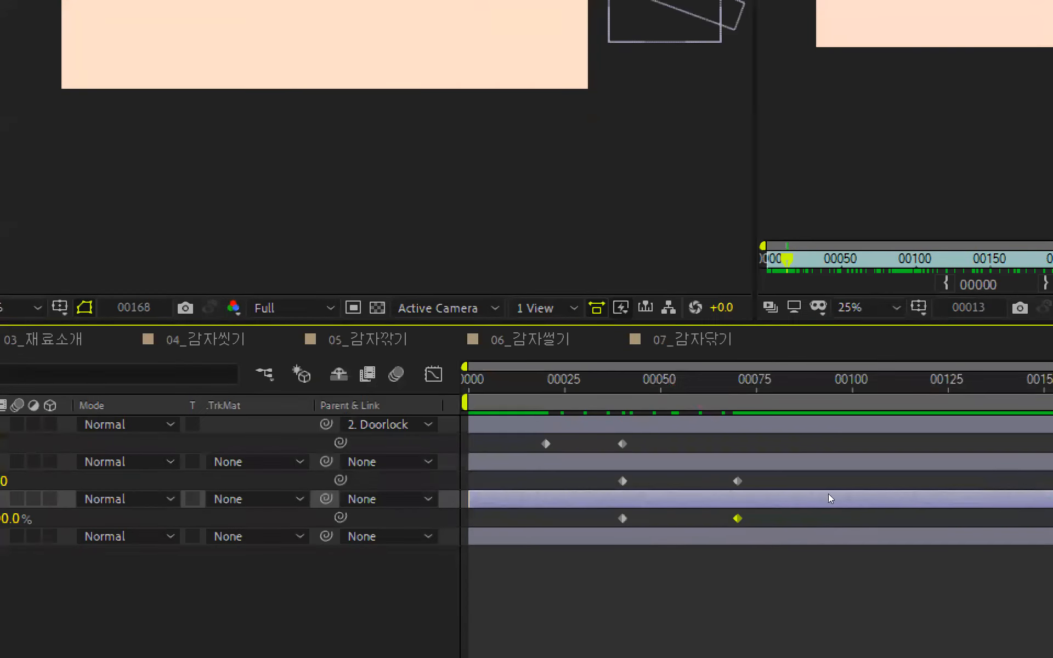
click(223, 405)
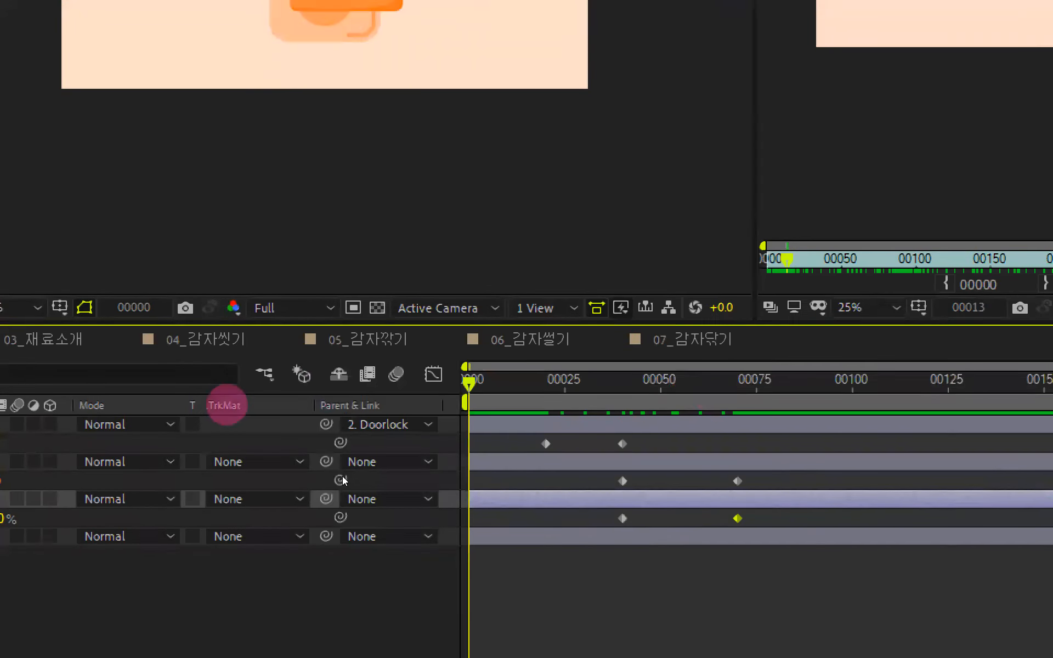
key(space)
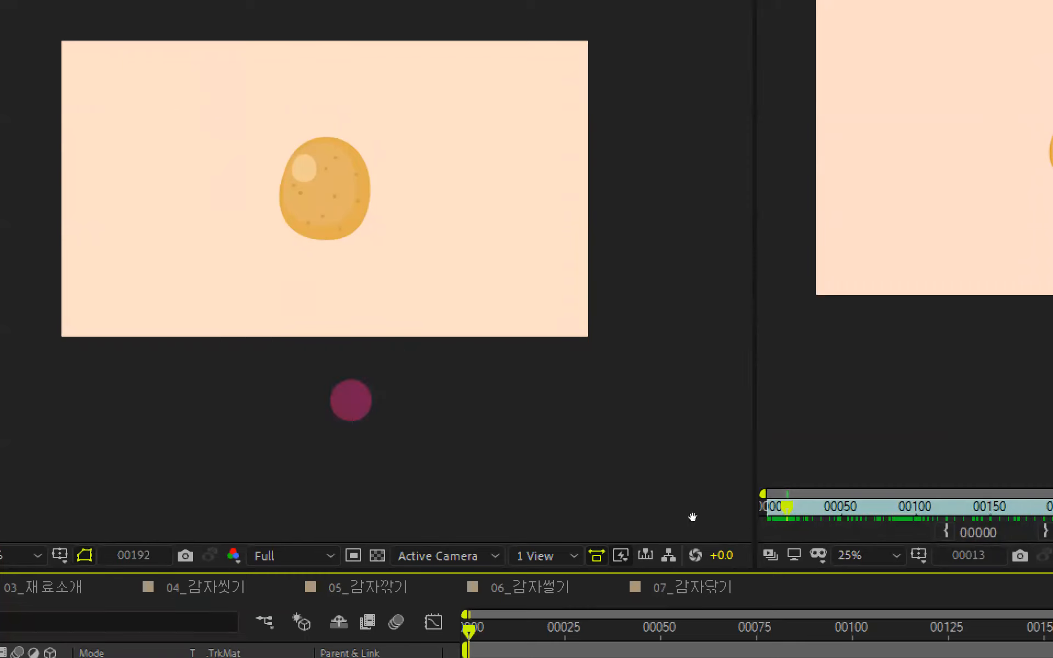
key(space)
drag(846, 619, 429, 622)
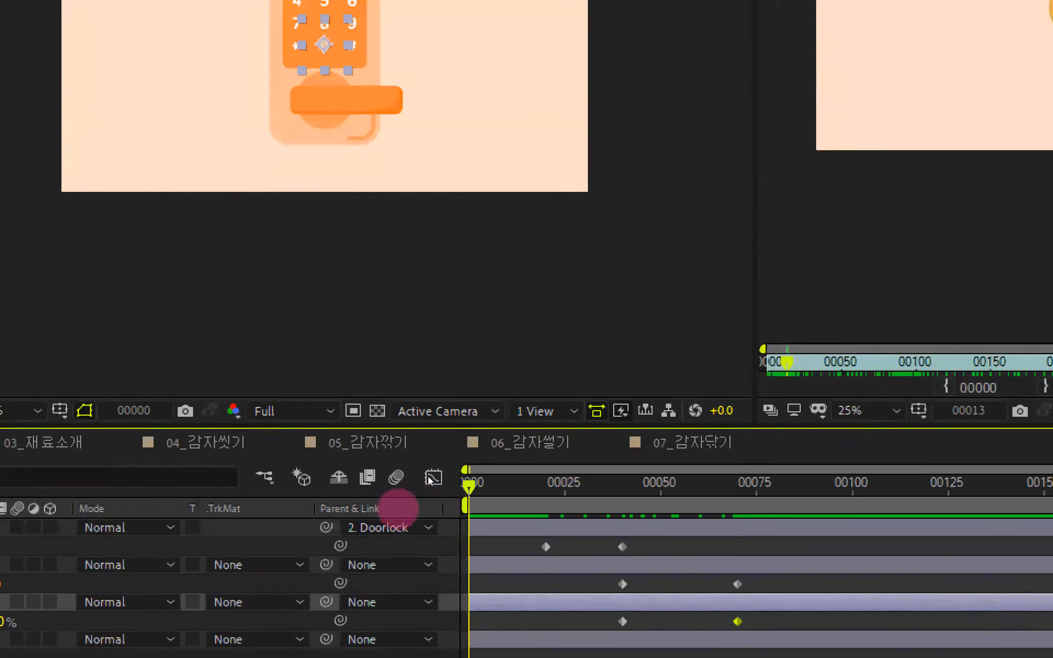
key(space)
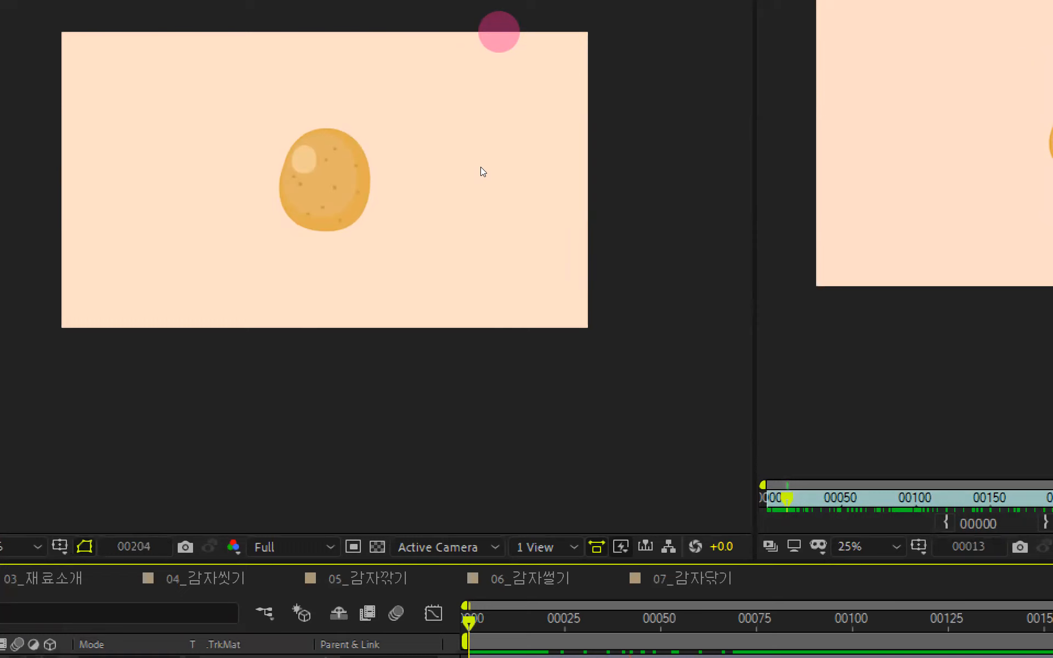
key(space)
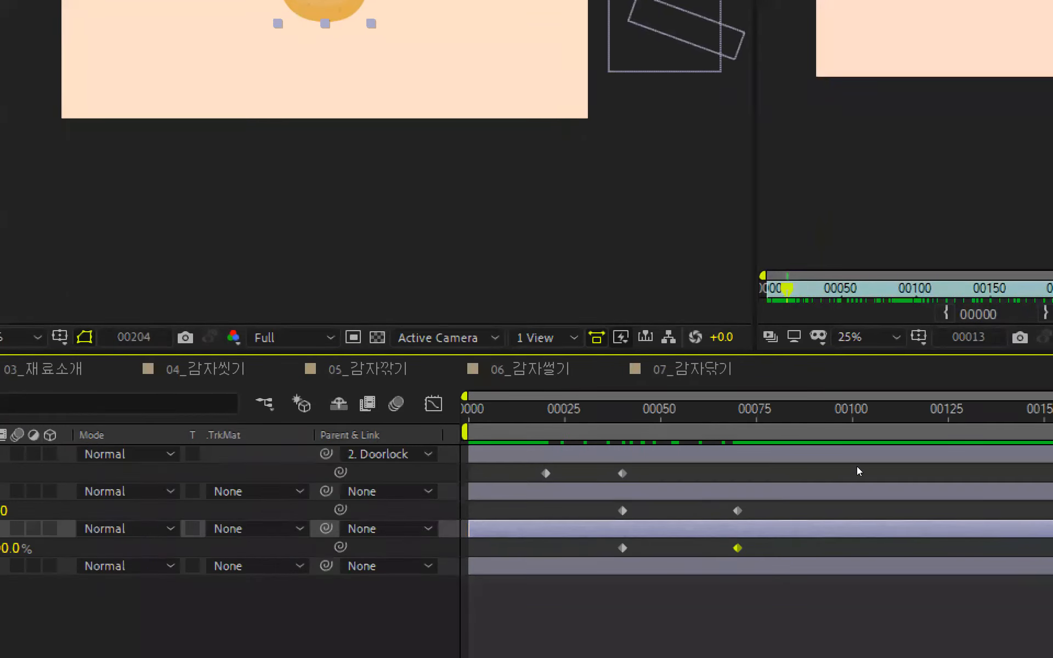
drag(509, 412, 435, 405)
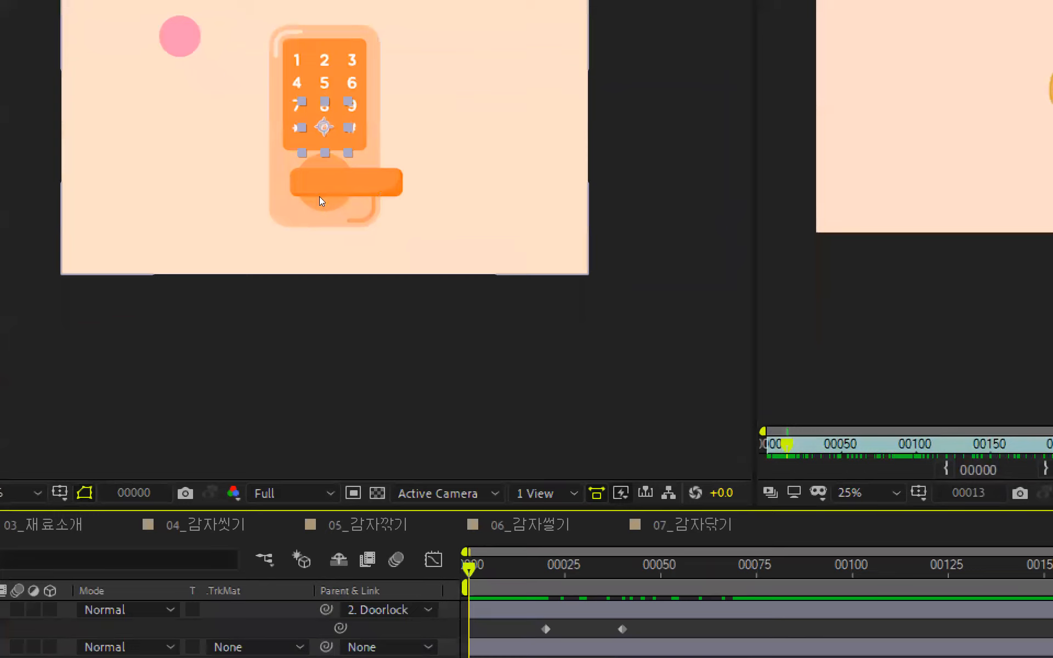
key(space)
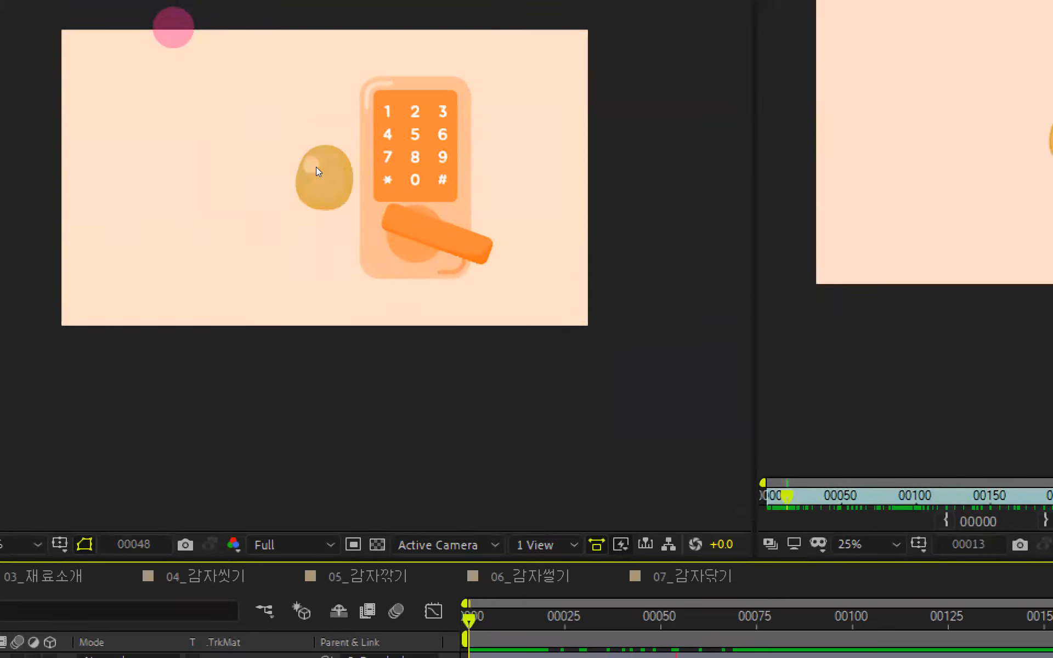
key(space)
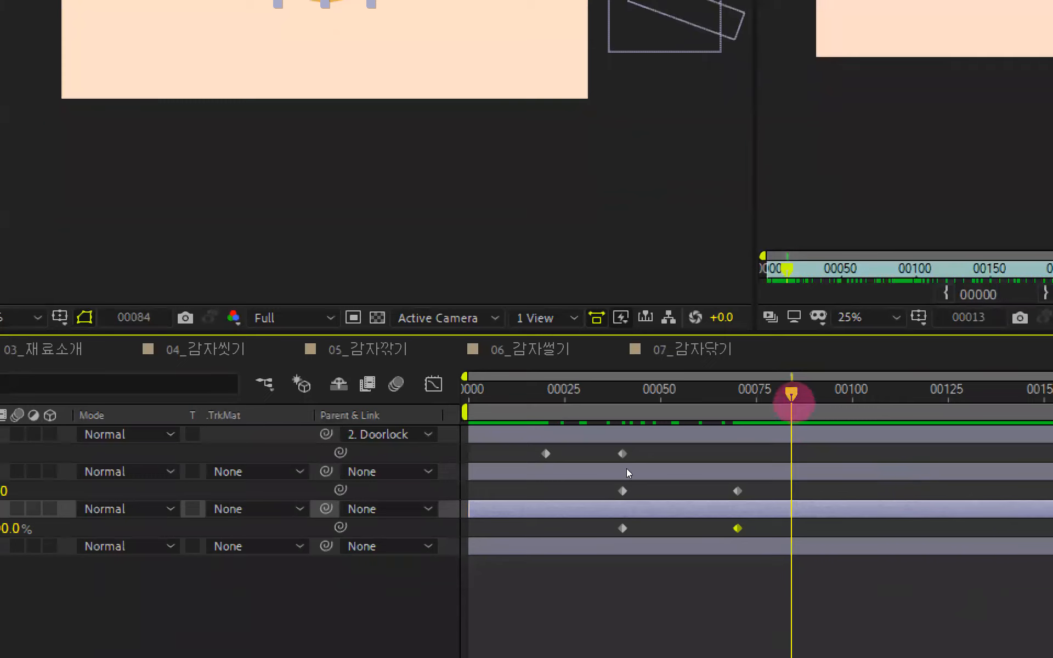
drag(795, 400, 953, 445)
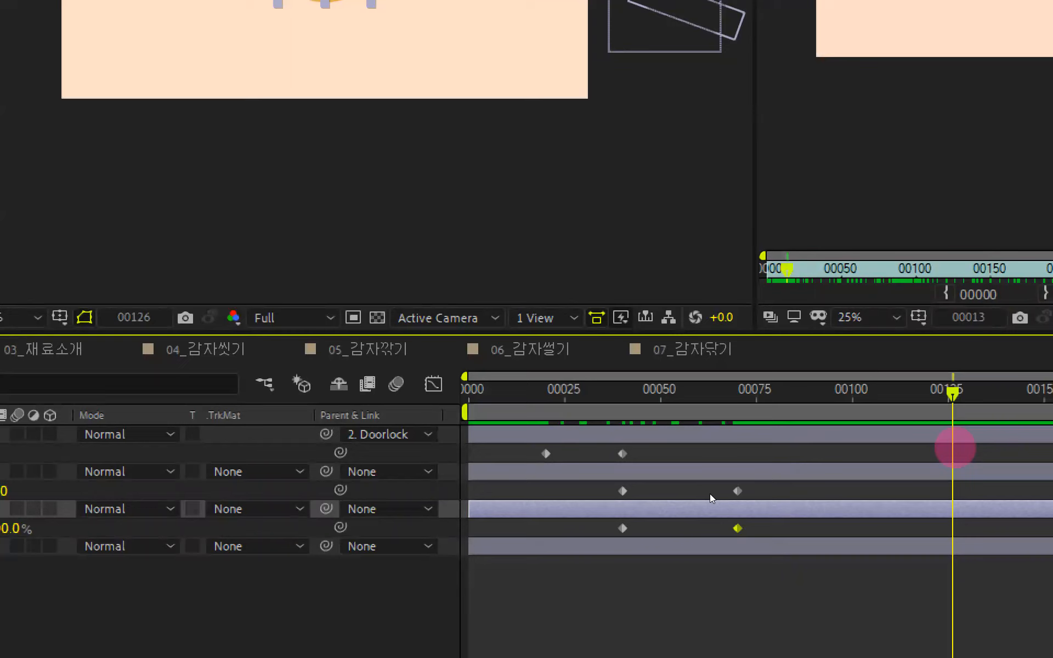
click(614, 518)
mouse_move(947, 392)
mouse_down()
mouse_move(710, 416)
mouse_move(948, 448)
mouse_move(925, 451)
mouse_move(468, 472)
mouse_up()
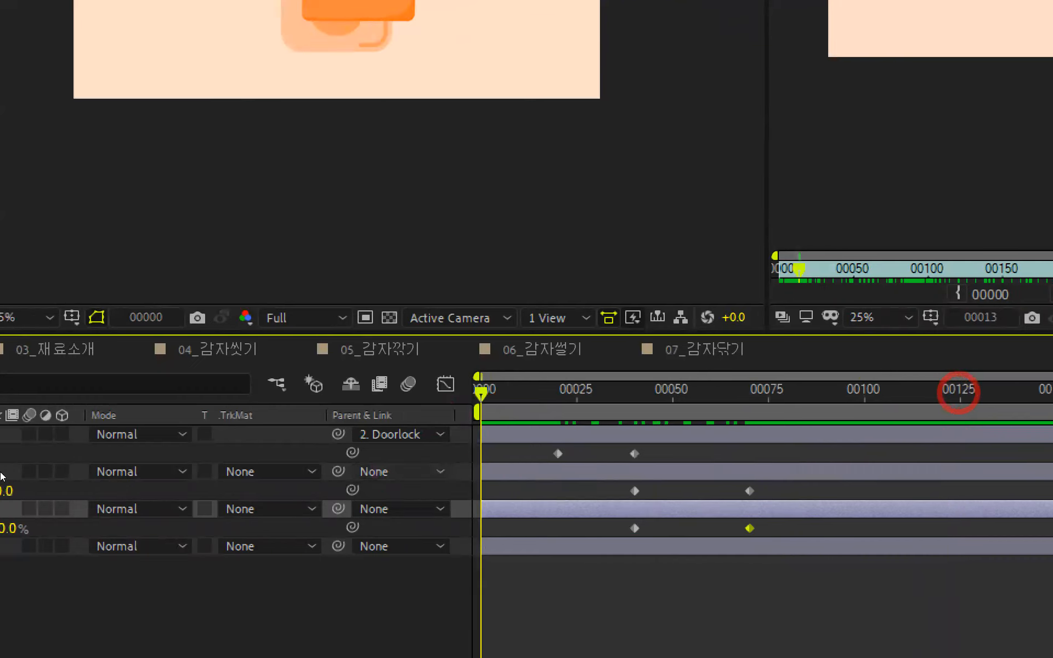
- Go to frame 120 and set the 01_도어락 composition's duration to 120 frames
click(68, 379)
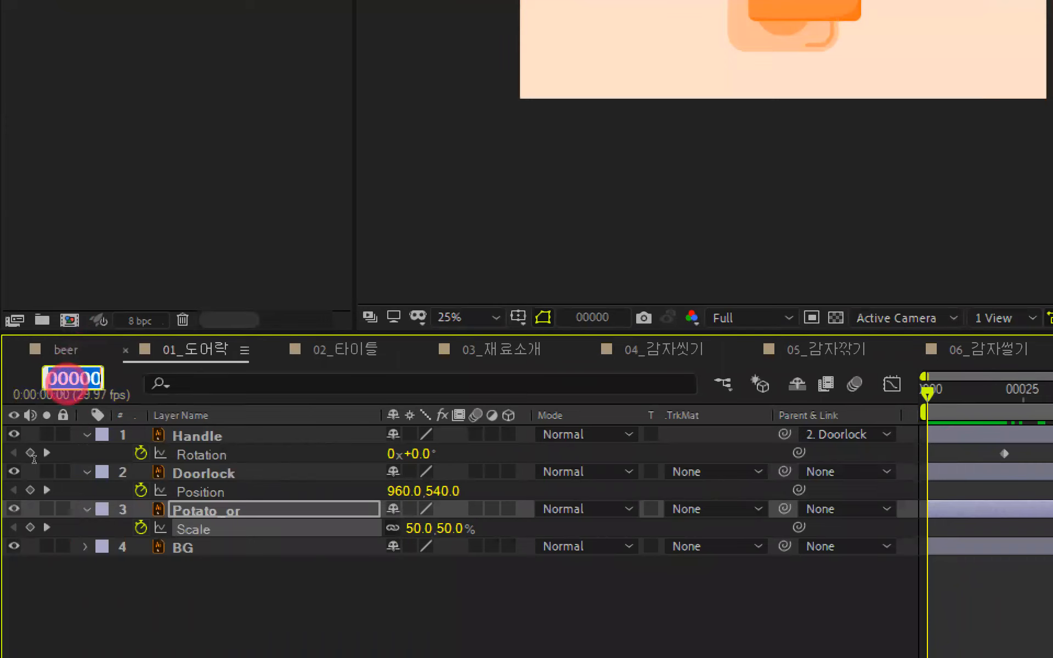
text(120)
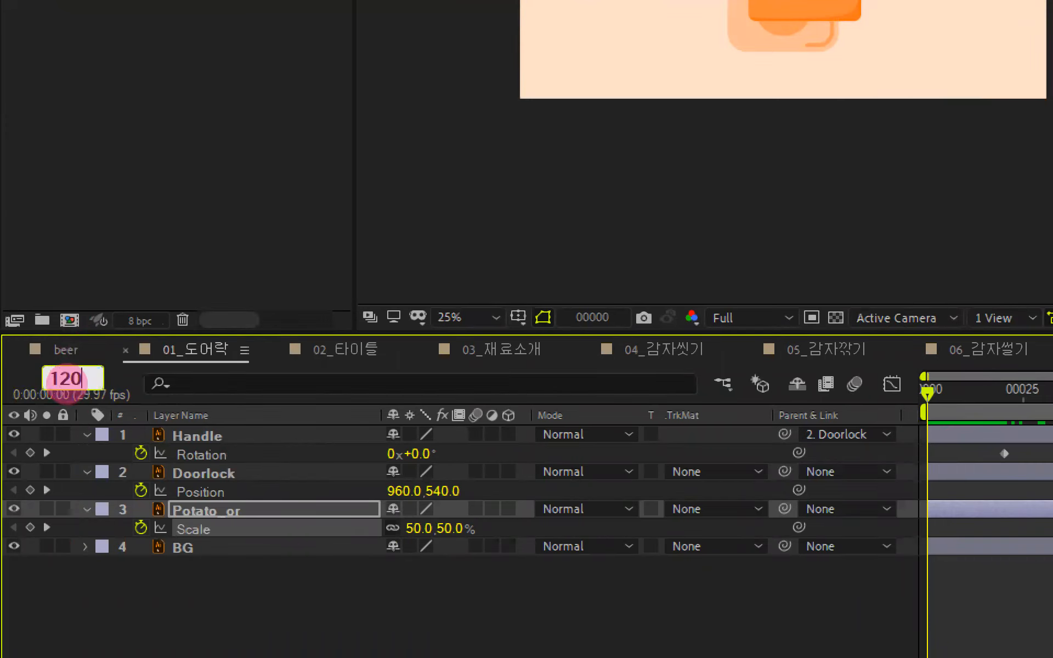
key(Return)
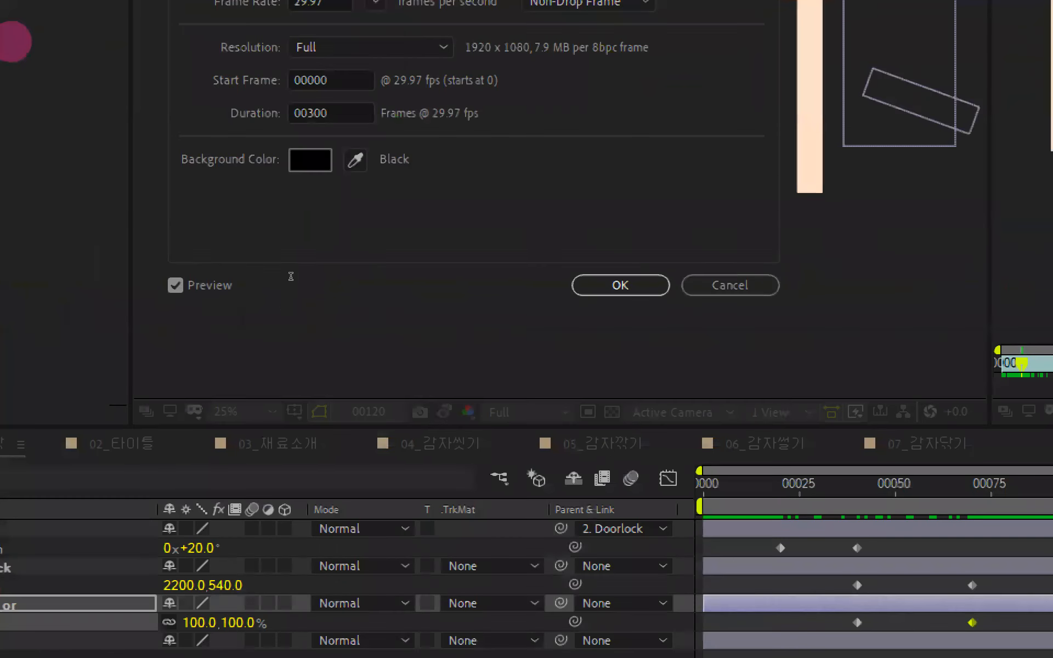
click(488, 175)
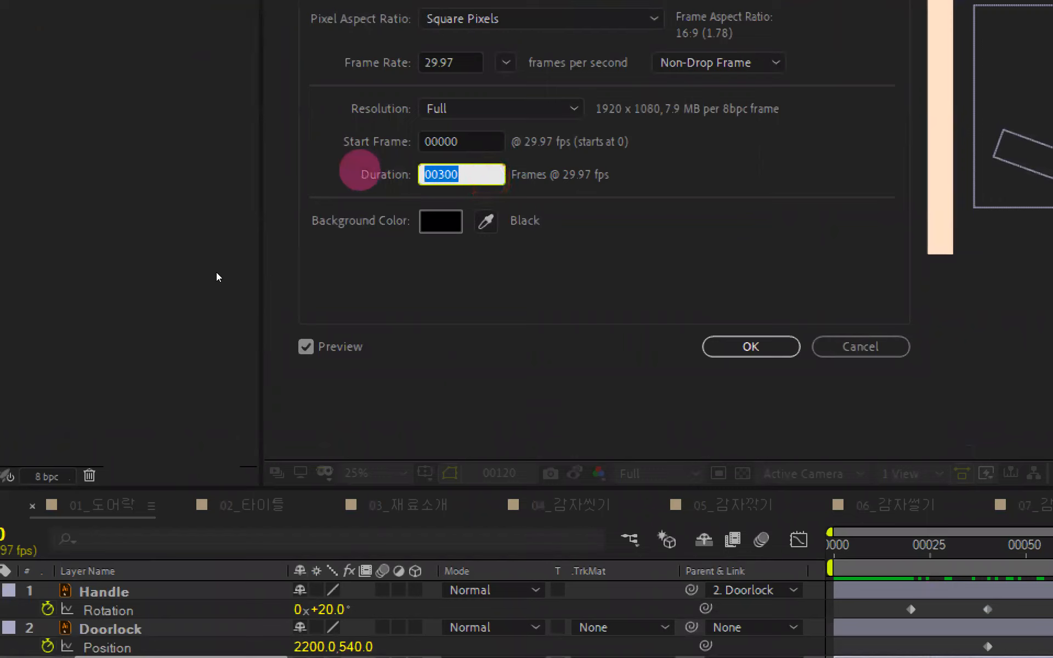
text(10)
key(BackSpace)
text(20)
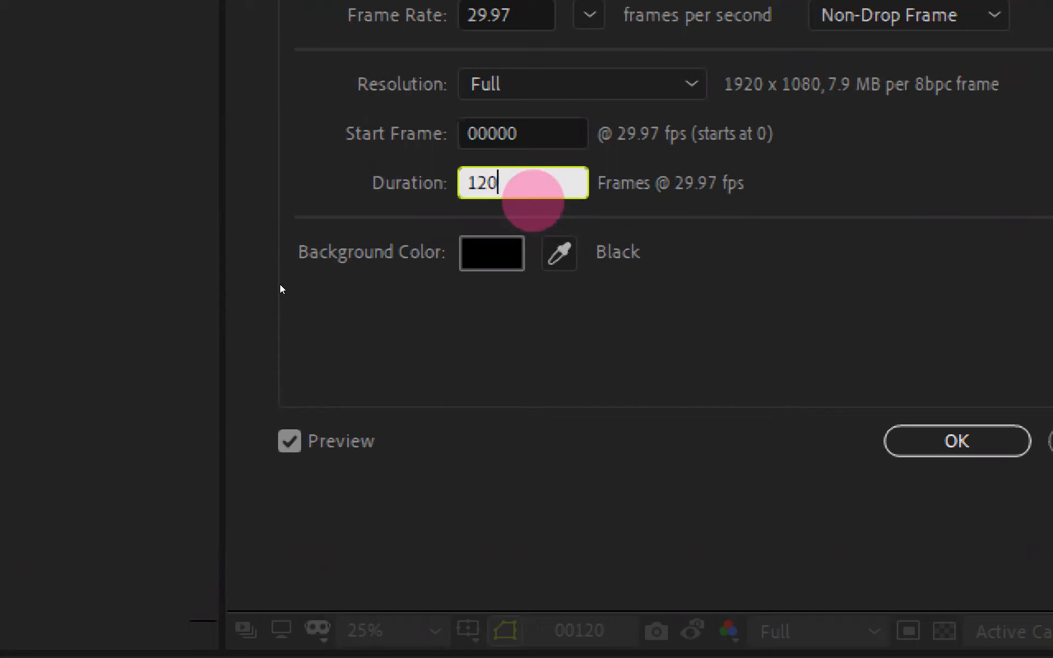
click(957, 441)
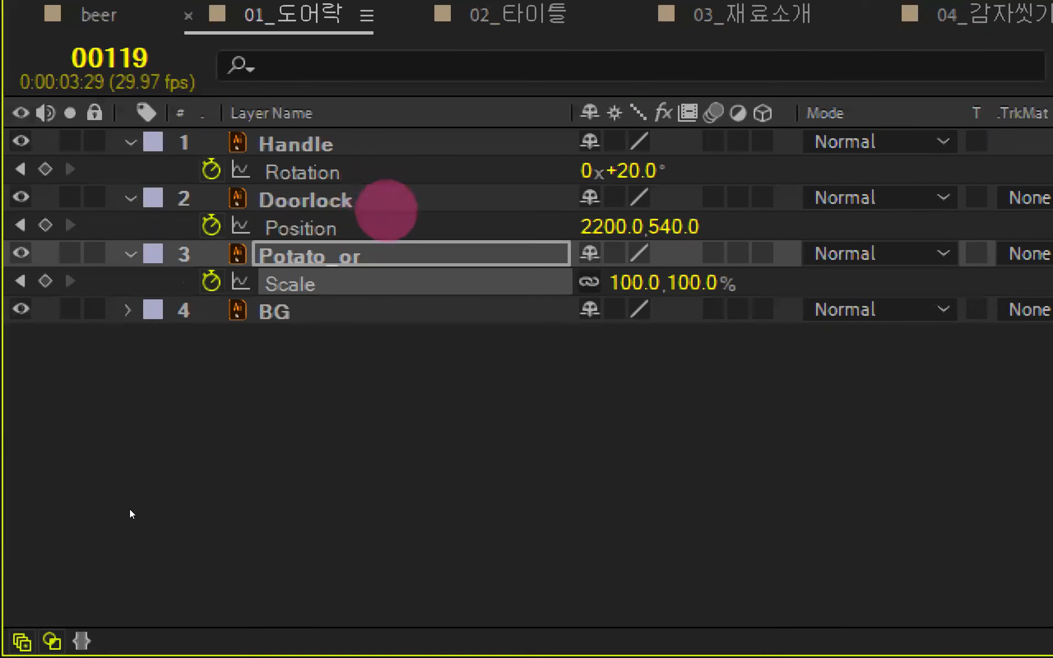
- Enable motion blur for the Doorlock layer and preview the scene from frame 0
click(387, 211)
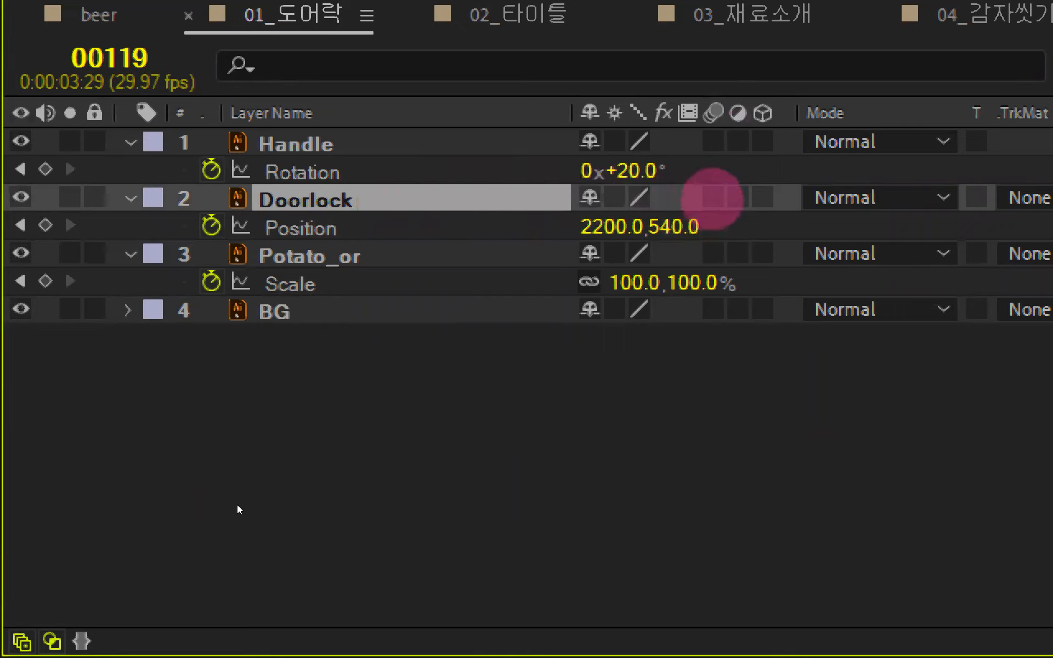
click(713, 198)
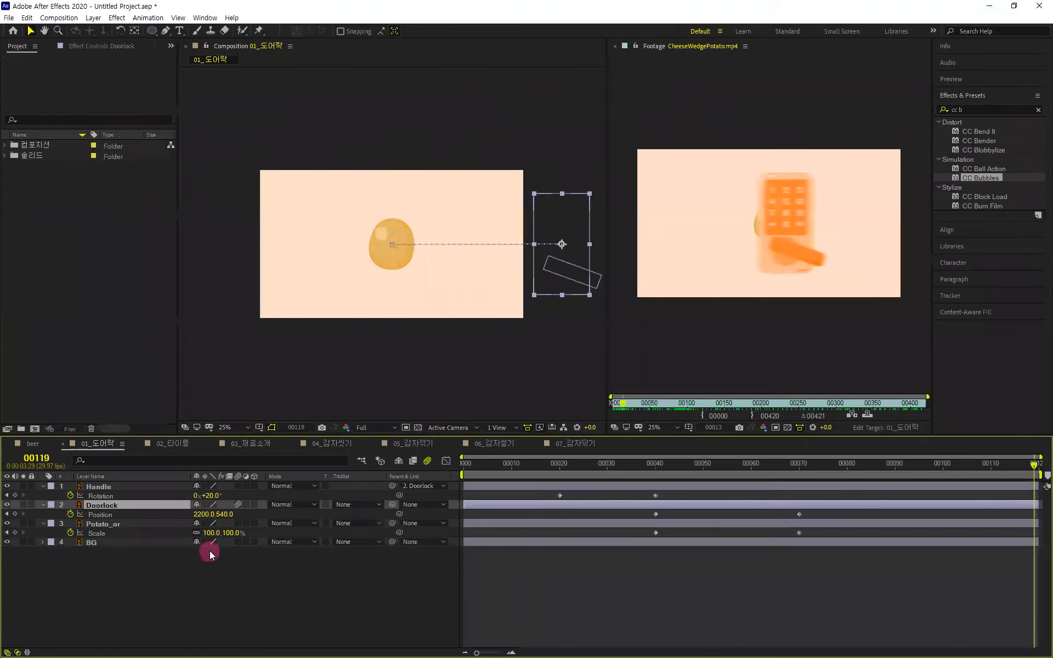
key(Home)
key(space)
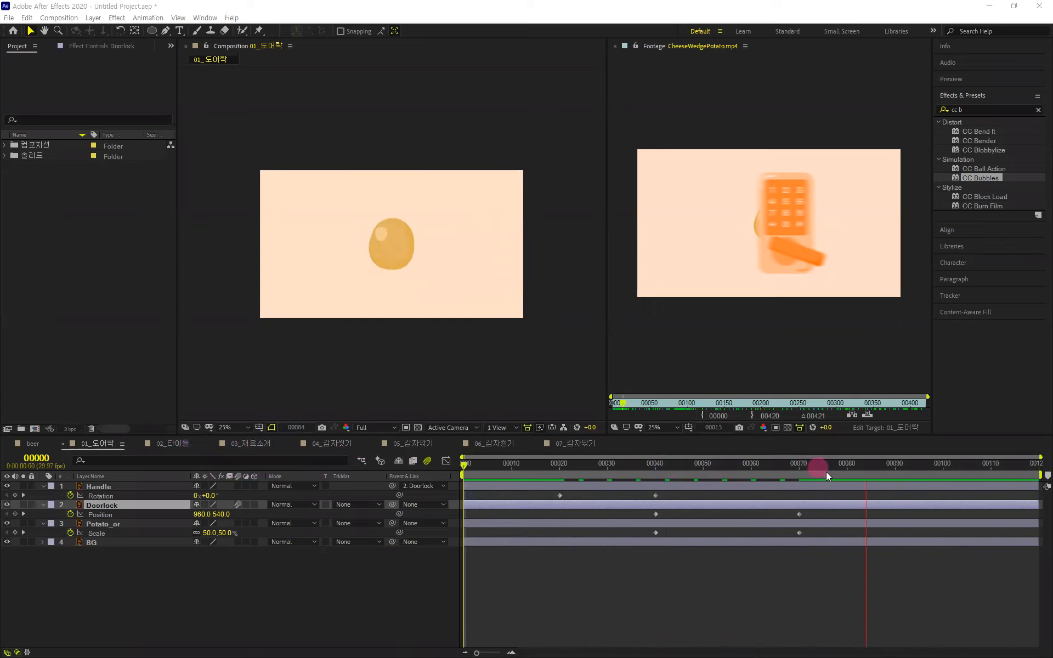
click(823, 560)
key(space)
- Open the 02_타이틀 composition and hide its Beer layer
drag(527, 471, 186, 452)
click(176, 445)
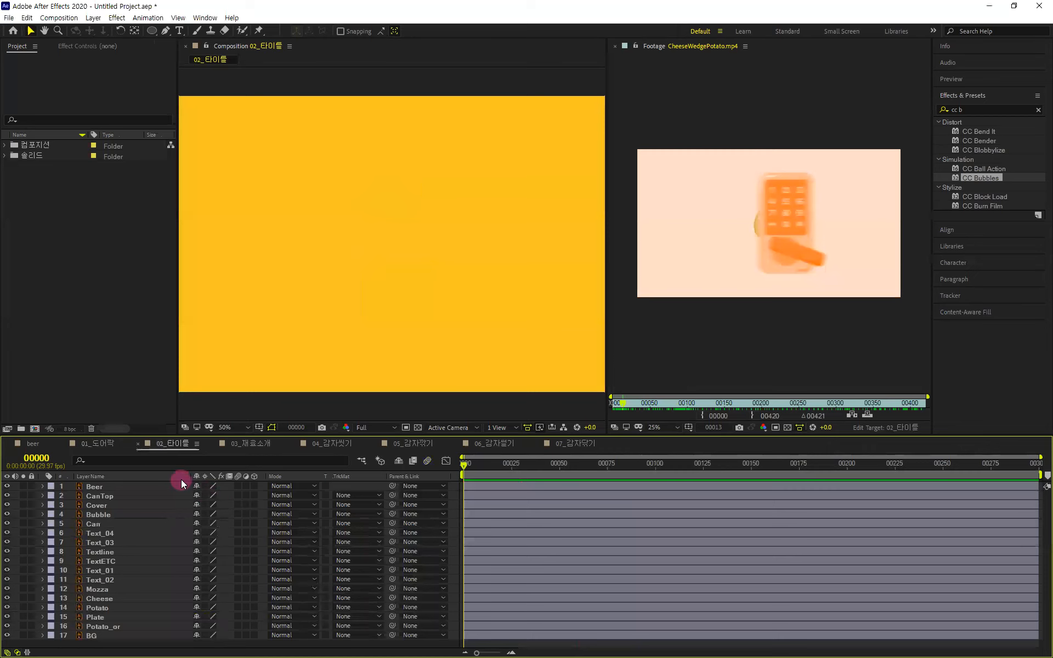
click(131, 499)
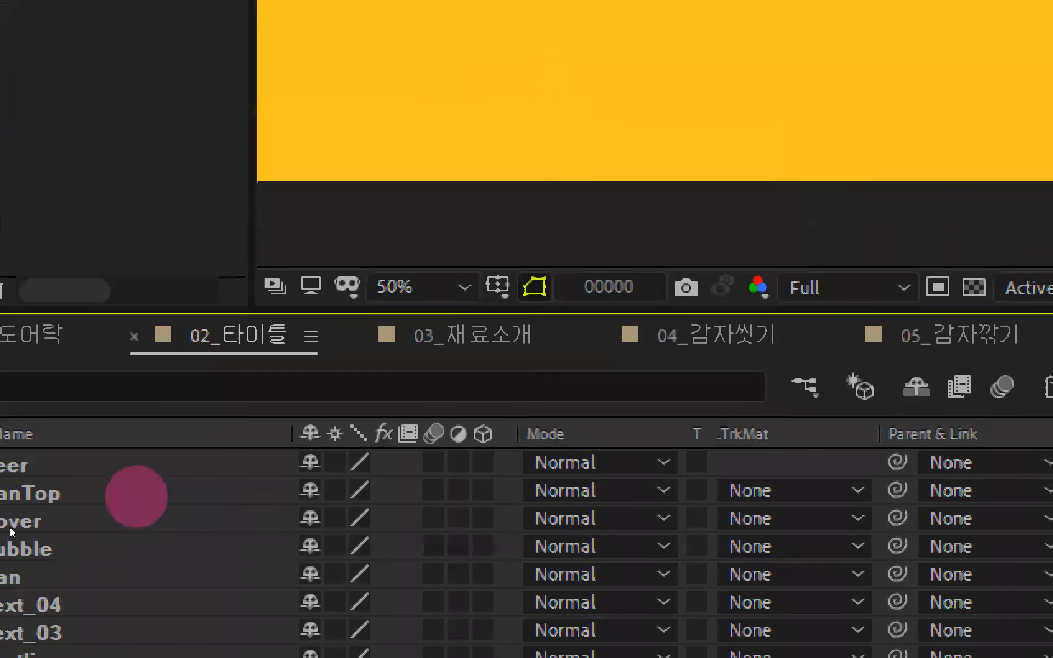
click(324, 463)
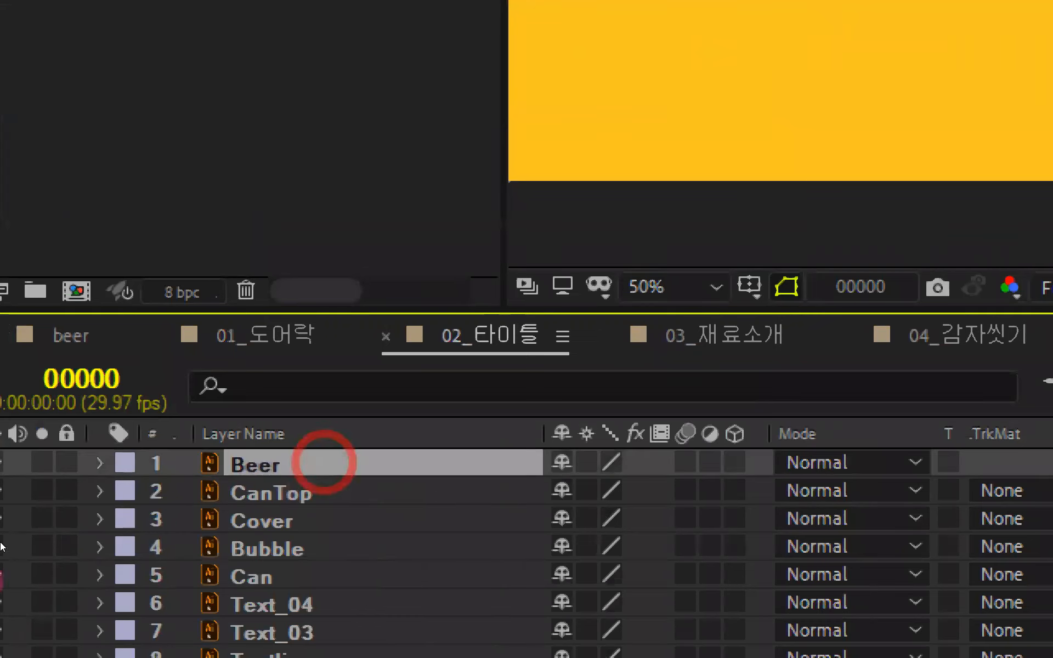
click(21, 445)
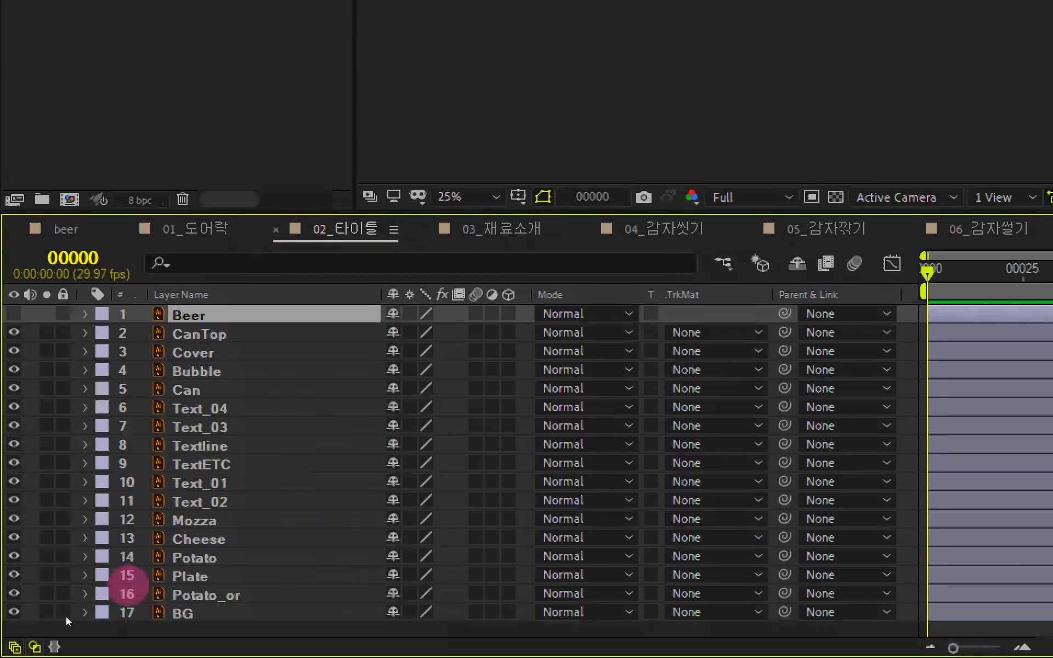
- Set the label colour of the CanTop, Cover, Bubble and Can layers to Yellow
click(214, 334)
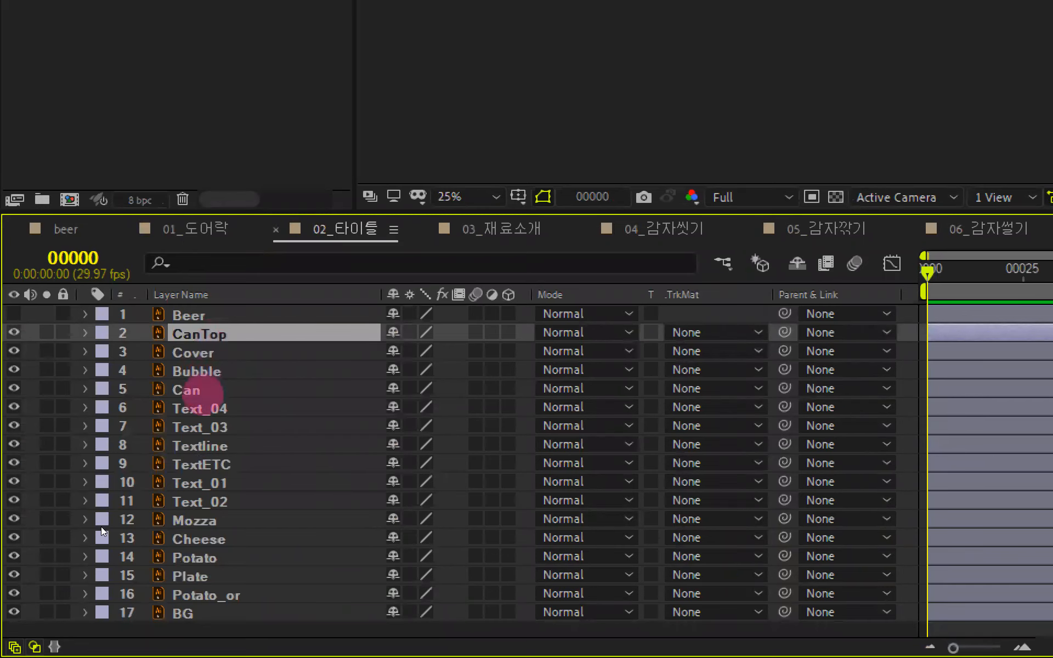
shift+click(203, 390)
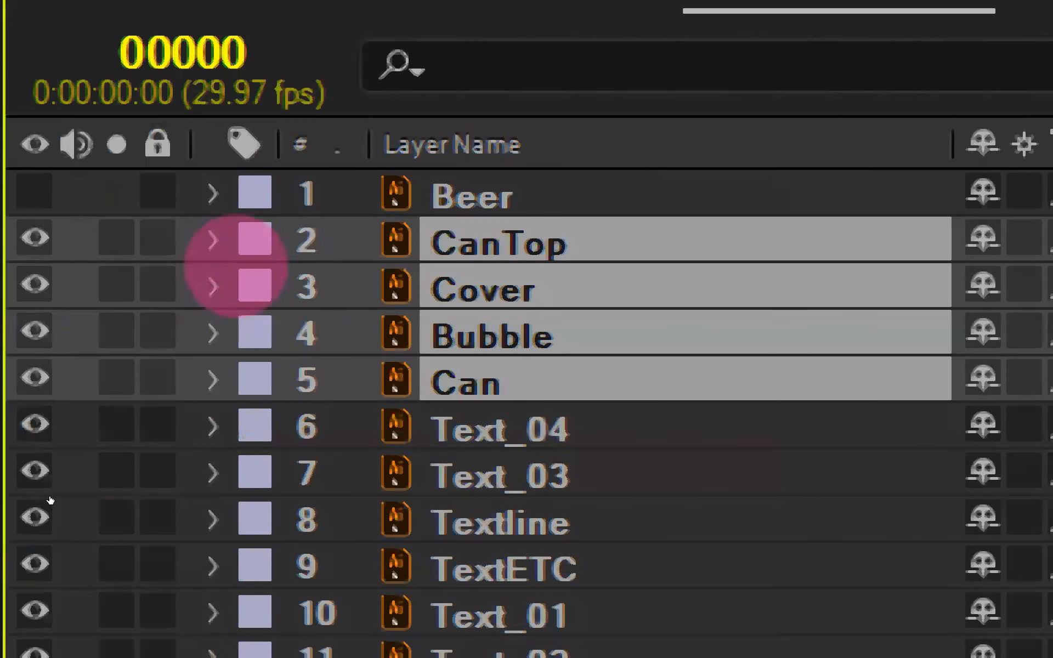
click(255, 239)
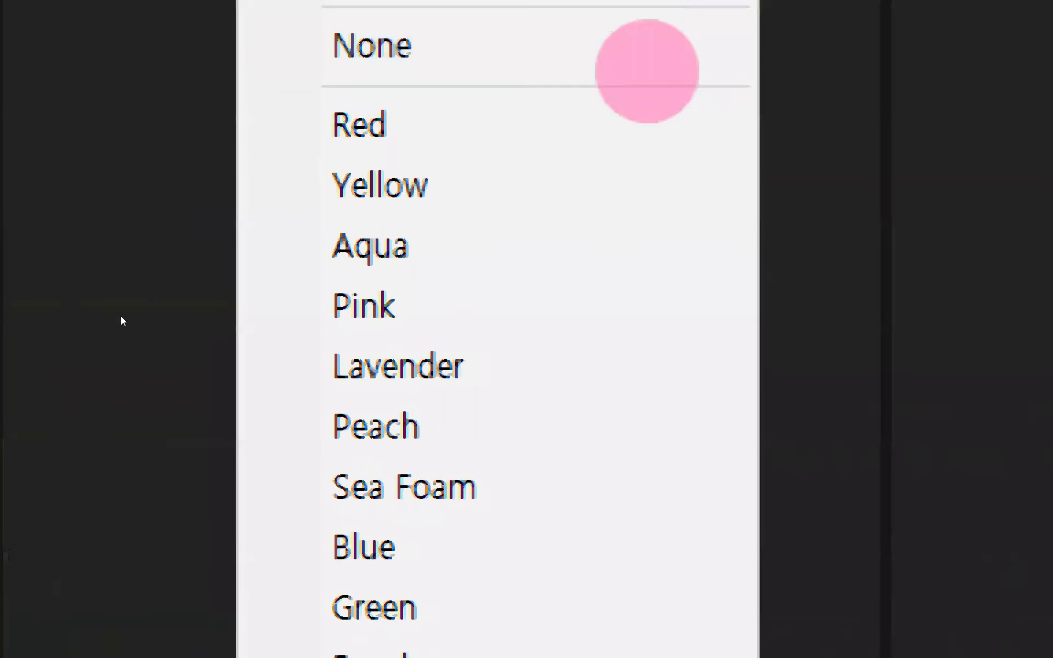
click(594, 176)
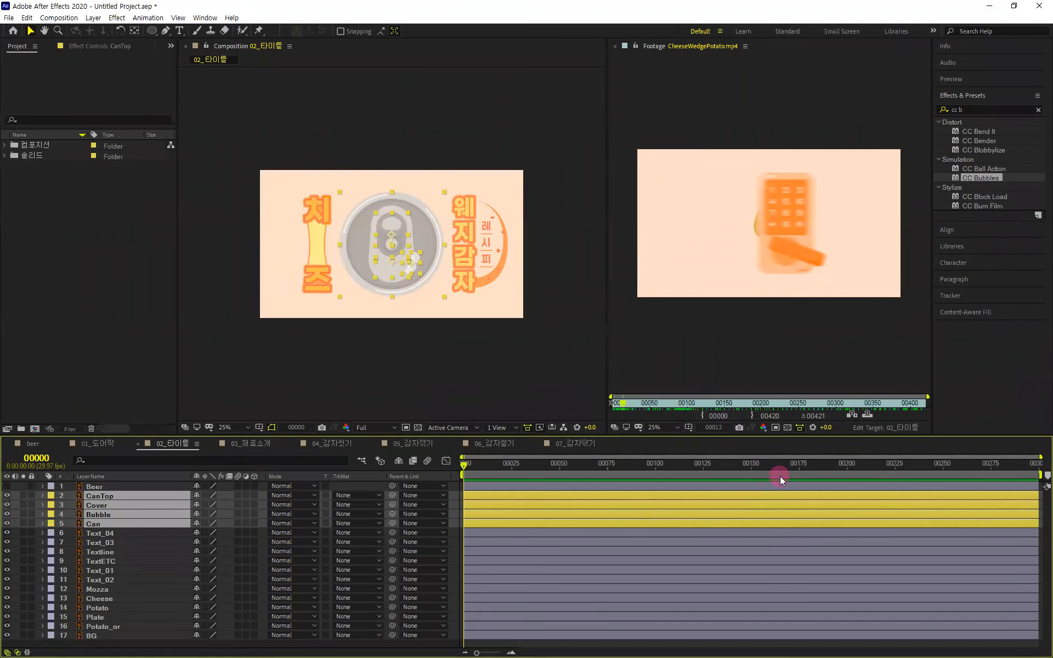
- Make the four yellow can layers start at frame 149, and return the current time to frame 0
click(750, 470)
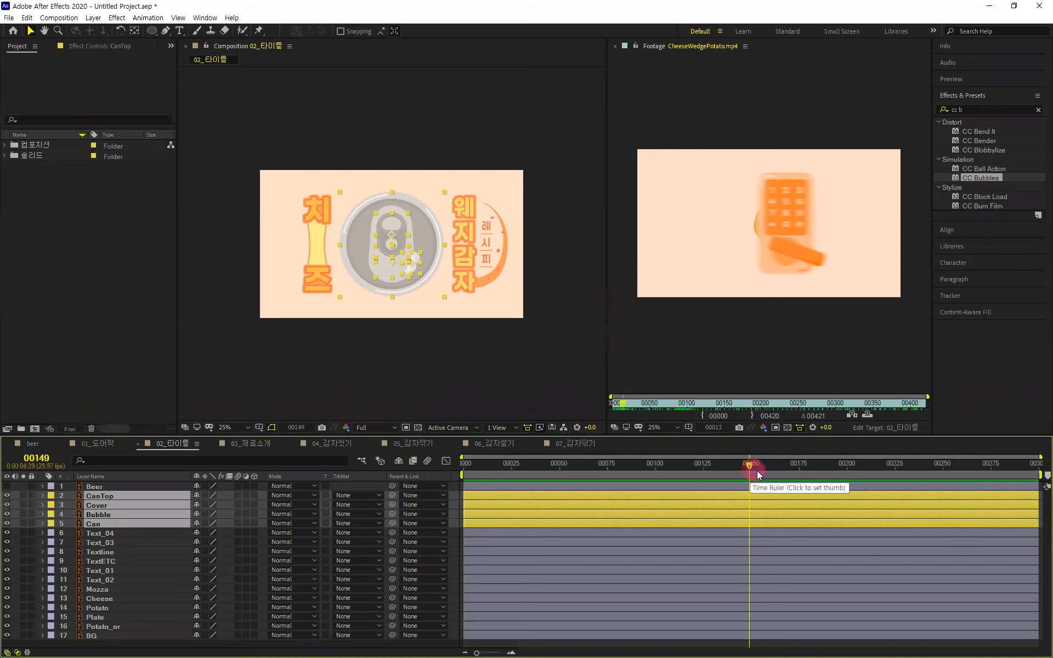
key(alt+bracketleft)
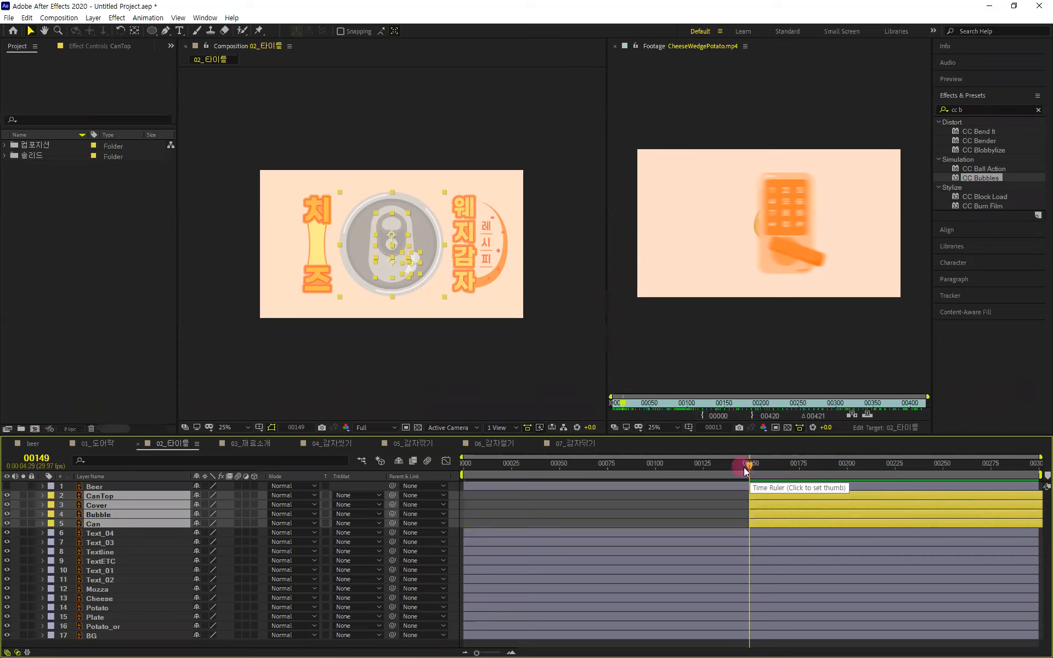
drag(748, 467, 439, 500)
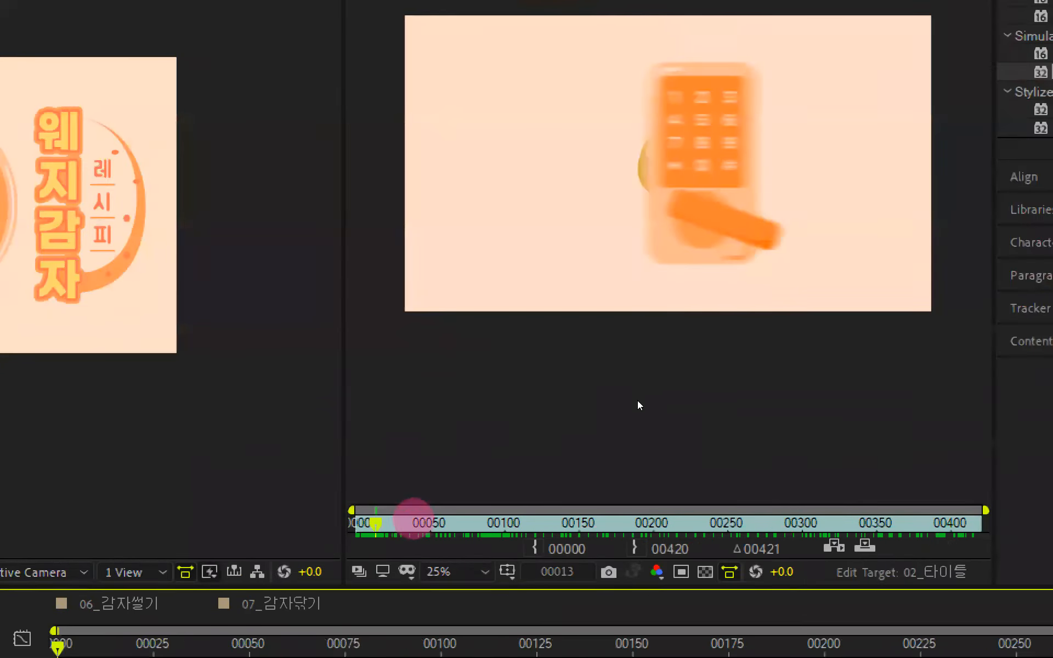
- Examine how the potato and plate appear in the CheeseWedgePotato.mp4 reference footage, and identify the matching layers in 02_타이틀
drag(374, 522, 390, 521)
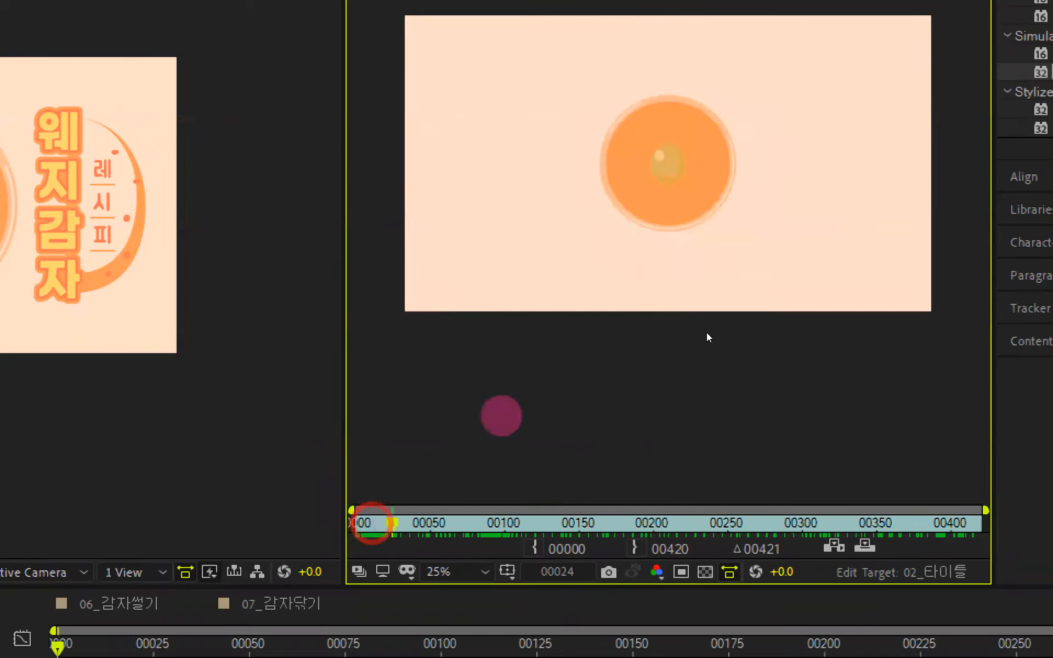
drag(399, 523, 396, 520)
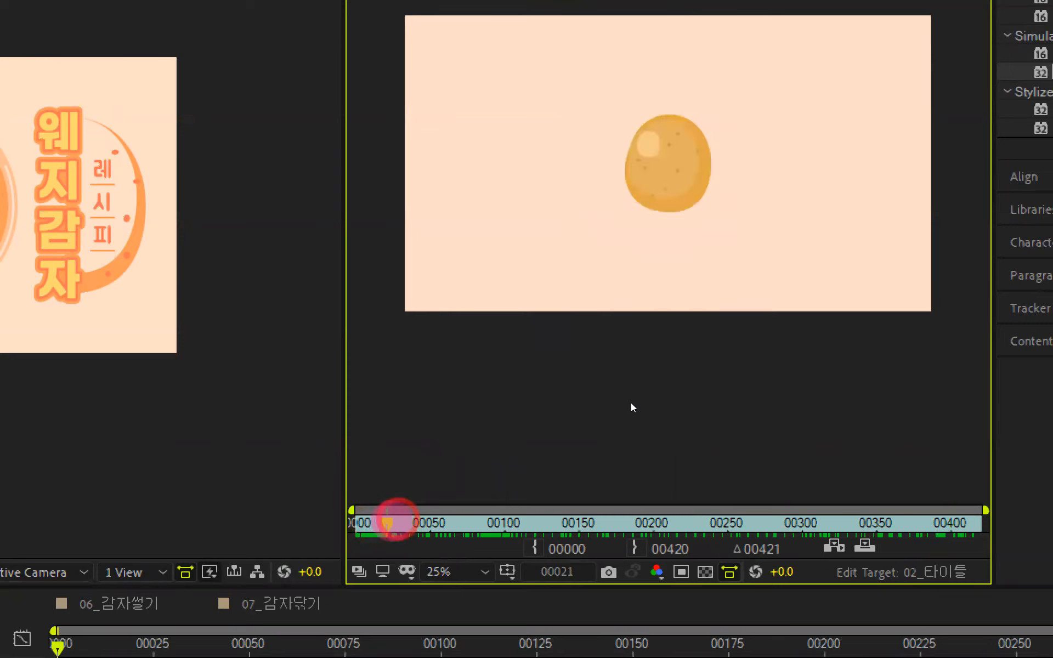
drag(387, 522, 454, 522)
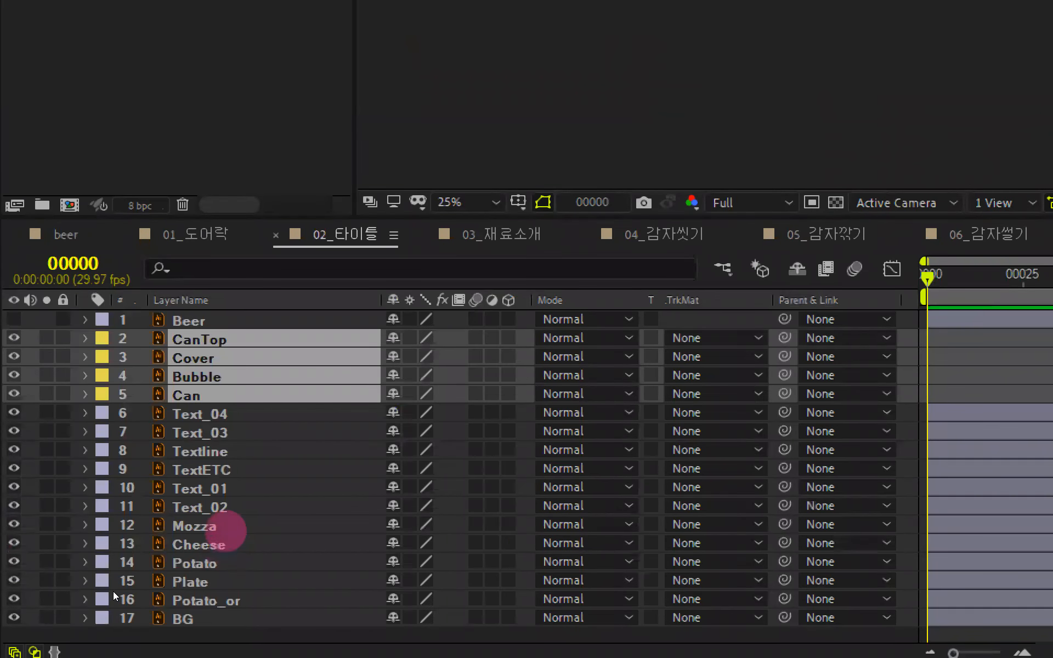
click(226, 528)
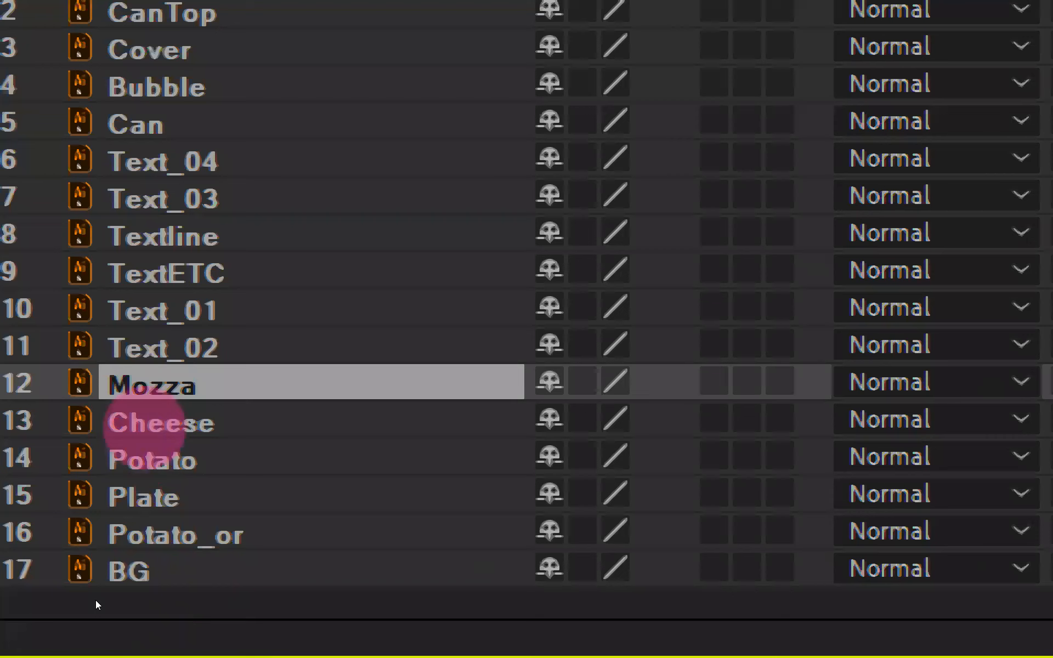
click(146, 424)
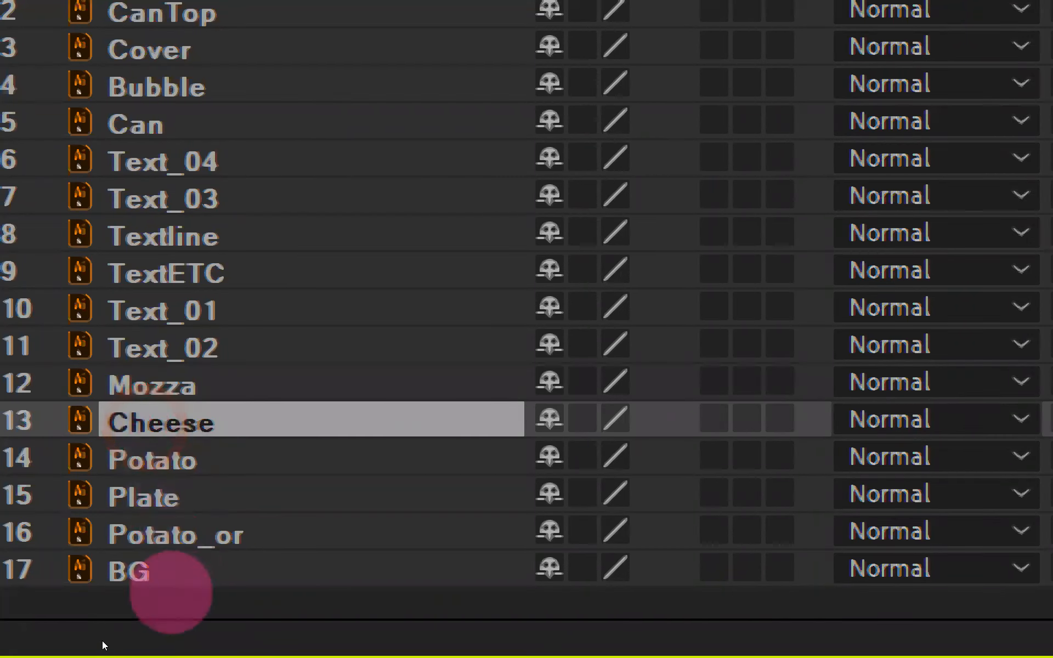
click(171, 600)
click(171, 496)
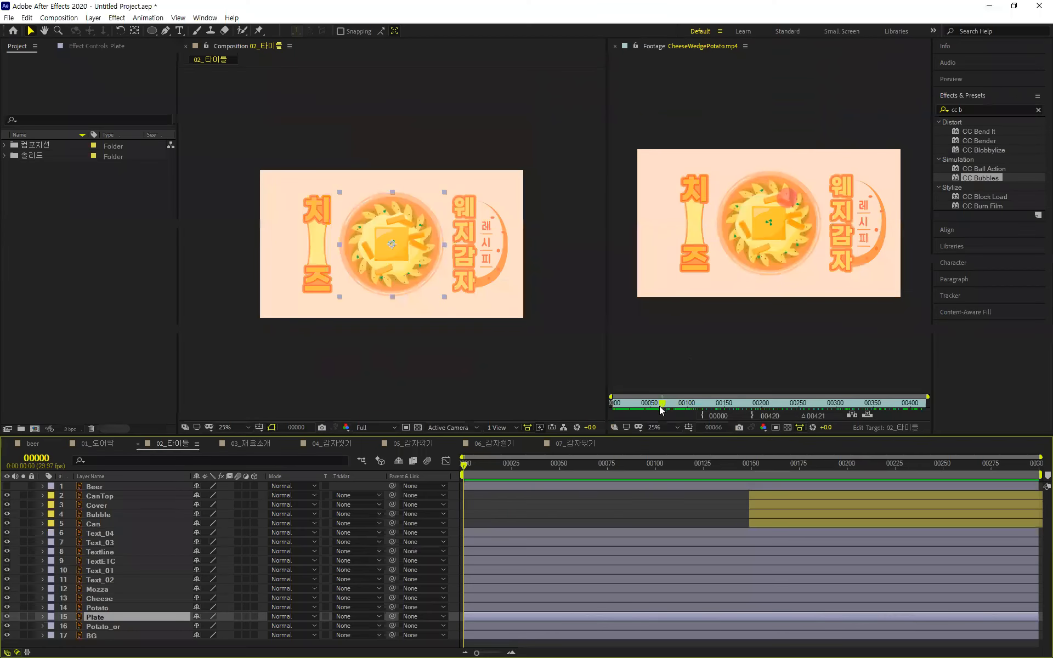
click(1051, 366)
drag(663, 406, 631, 415)
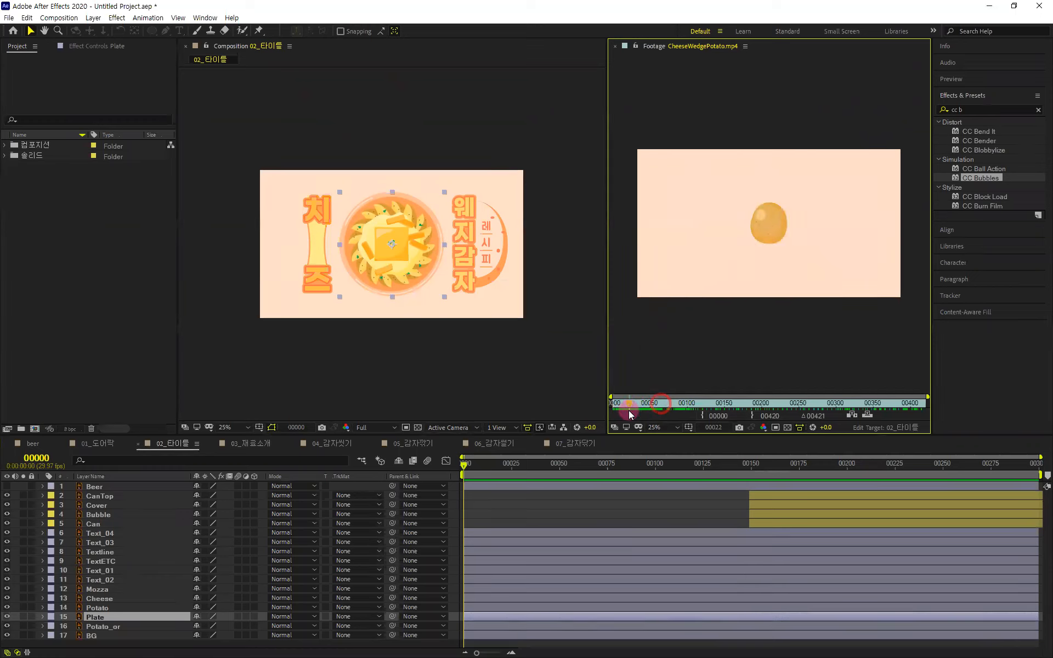
drag(631, 415, 633, 414)
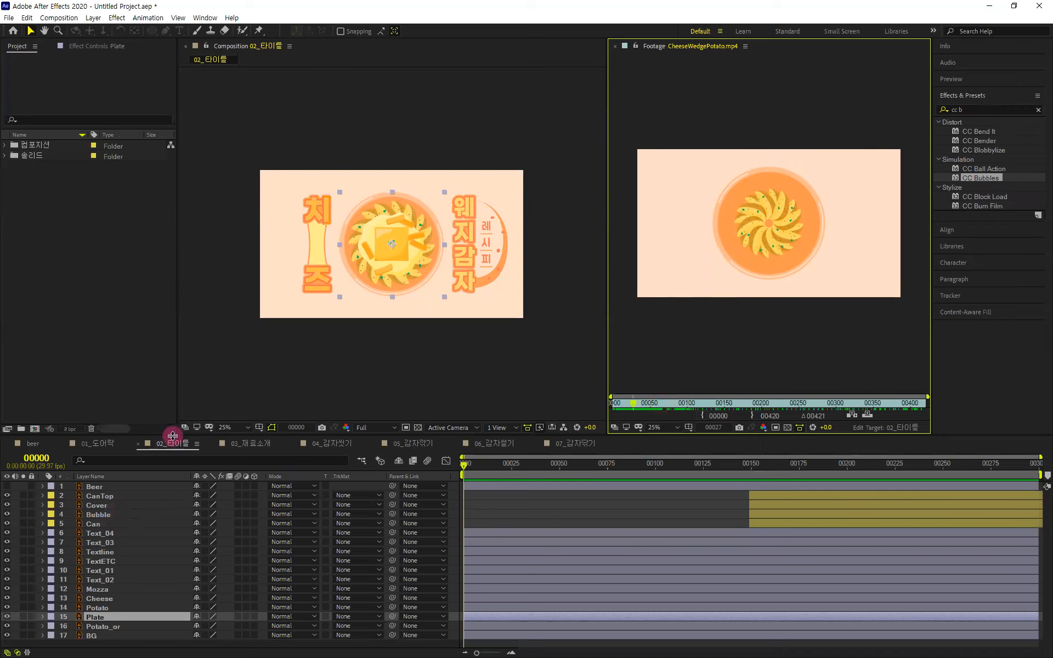
- Solo the Potato_or layer in 02_타이틀
drag(174, 434, 206, 336)
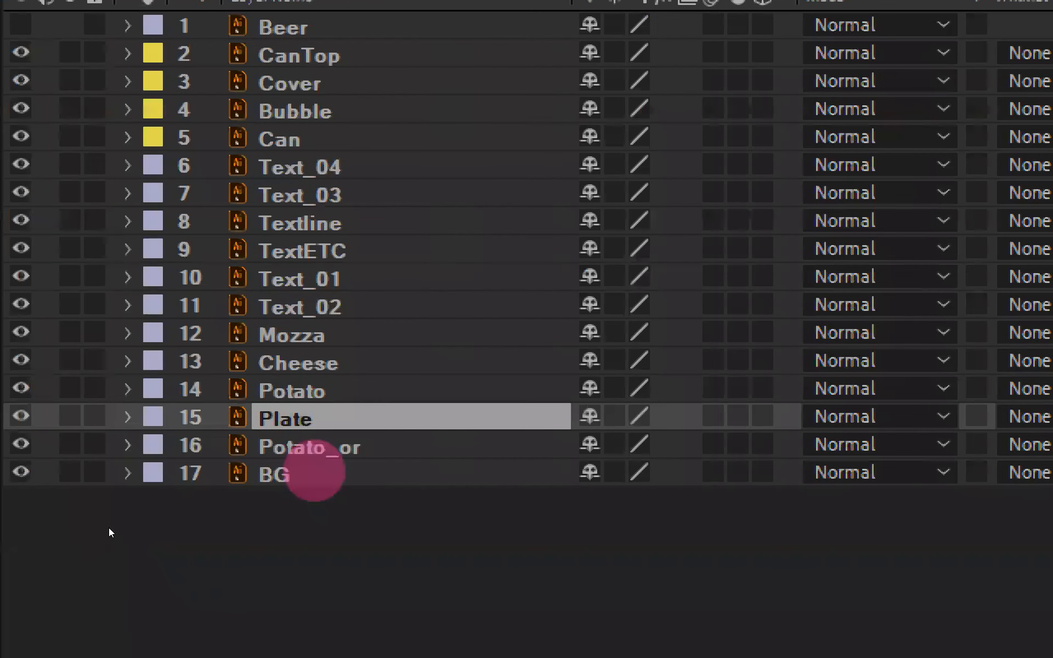
click(99, 447)
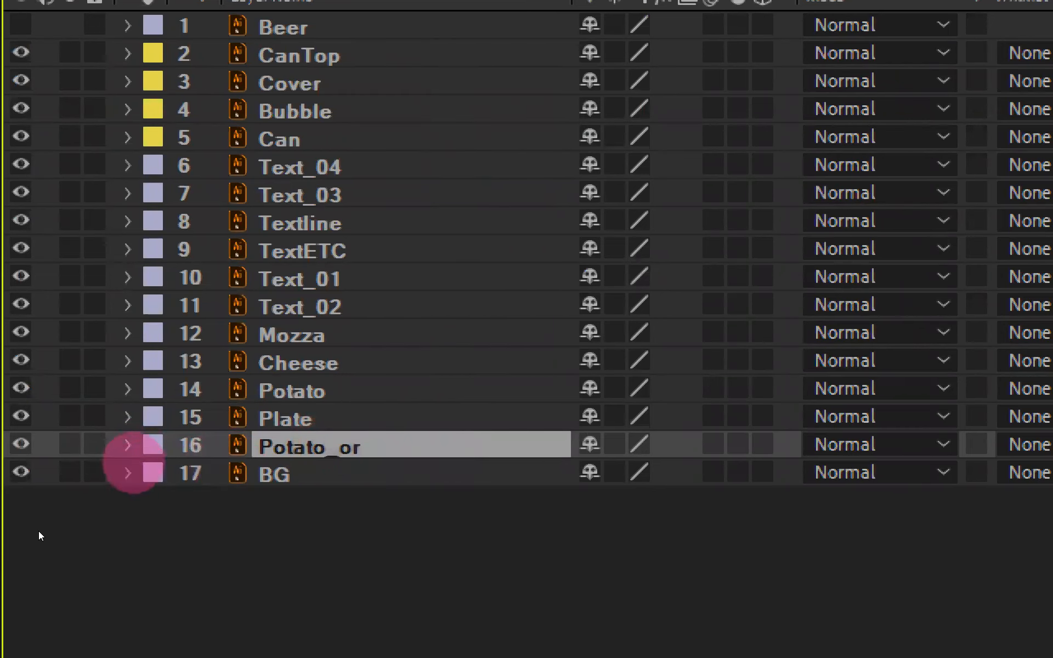
click(70, 443)
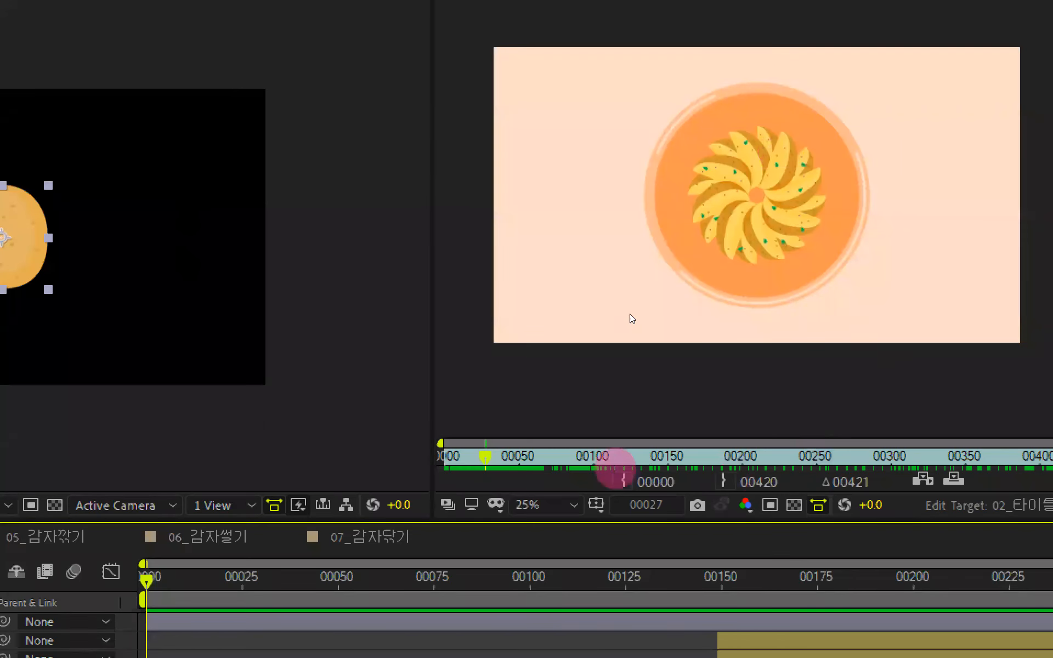
- Move the Potato_or layer directly above Plate in the layer stack, and solo the Plate layer too
click(477, 458)
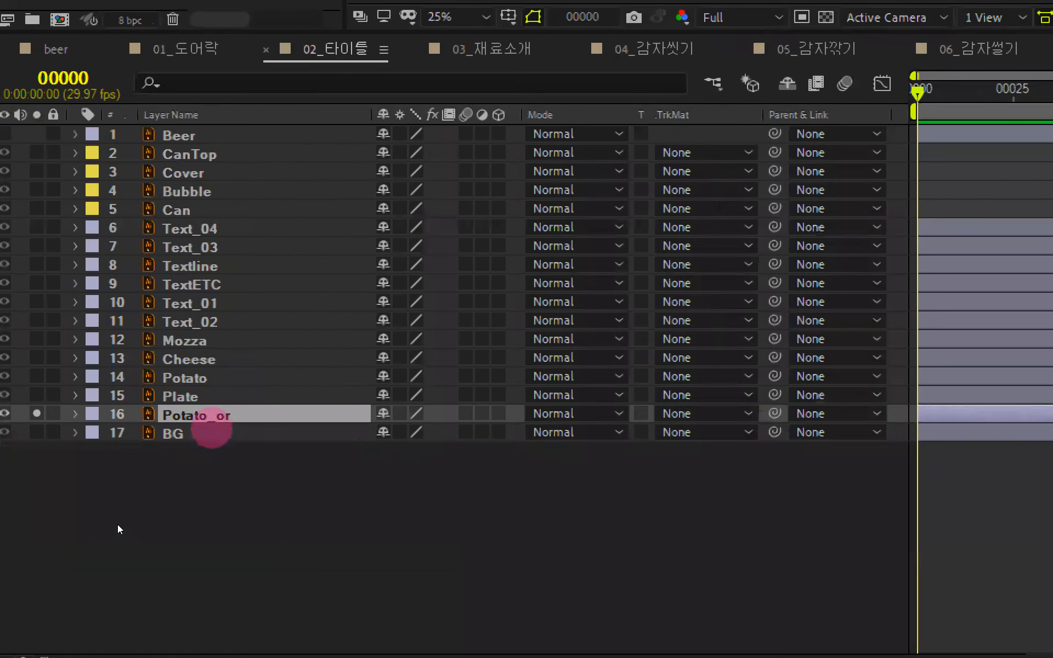
drag(221, 417, 225, 392)
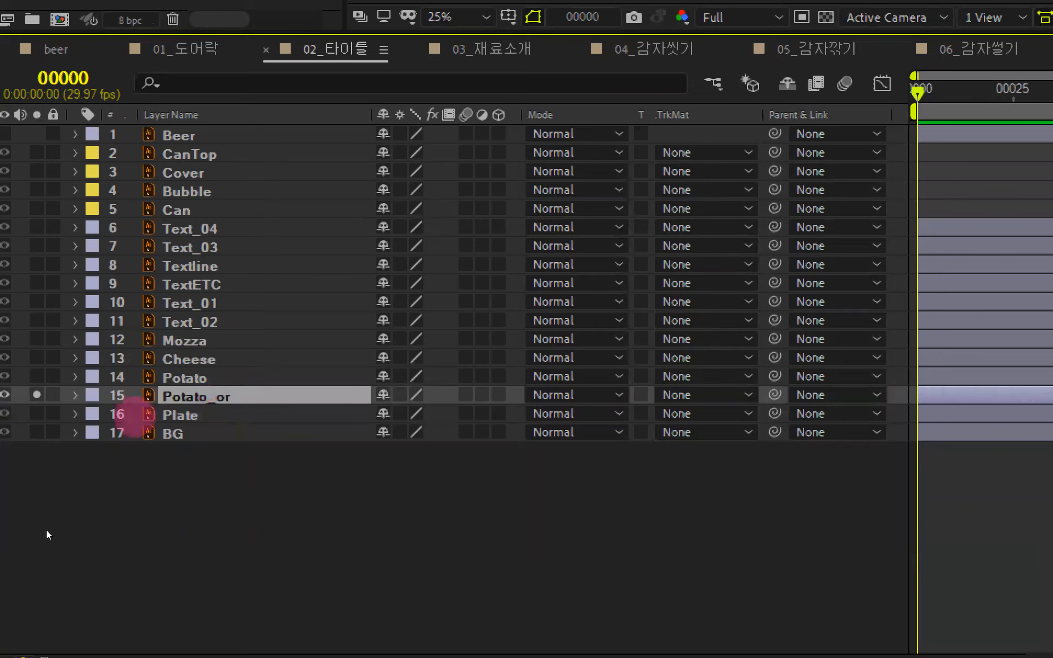
click(37, 414)
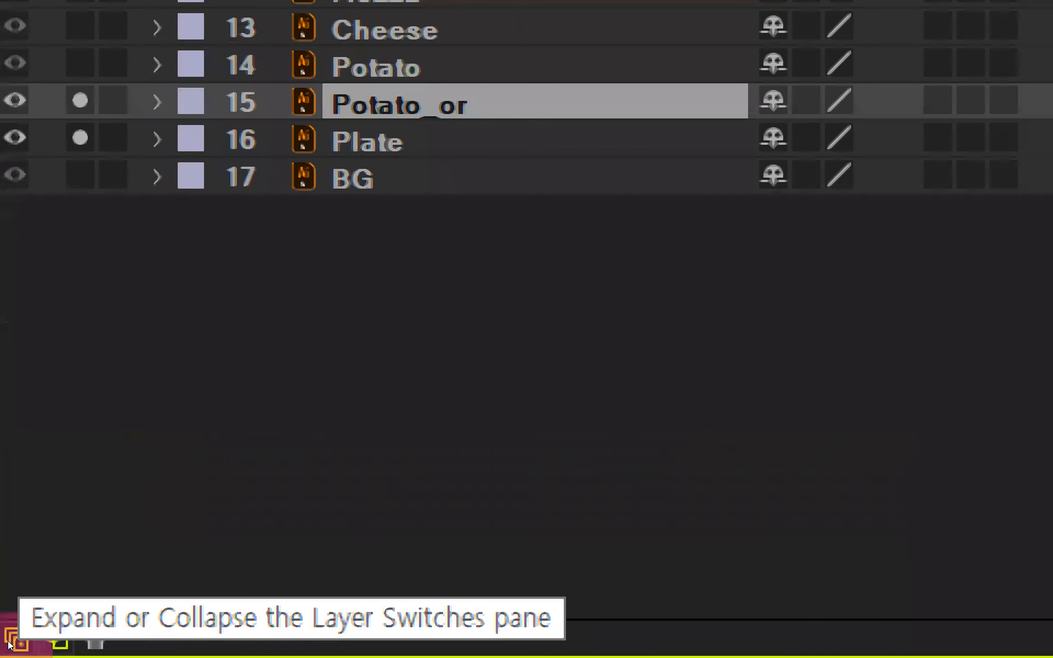
click(281, 354)
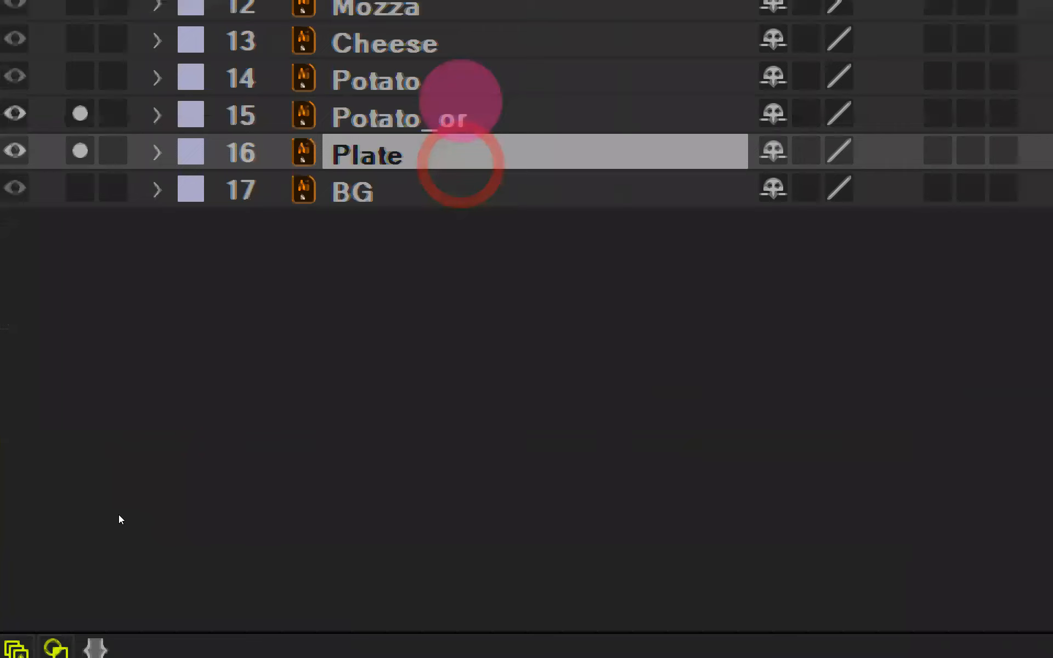
- Change the label color of the Plate layer in 02_타이틀 to Yellow
click(478, 107)
click(482, 151)
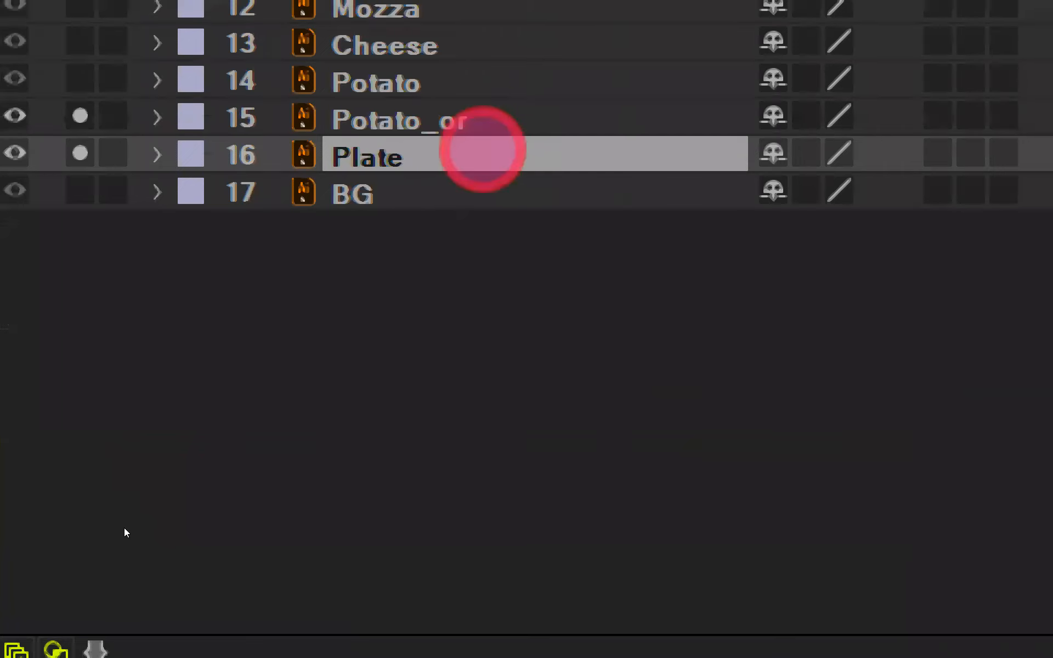
click(482, 125)
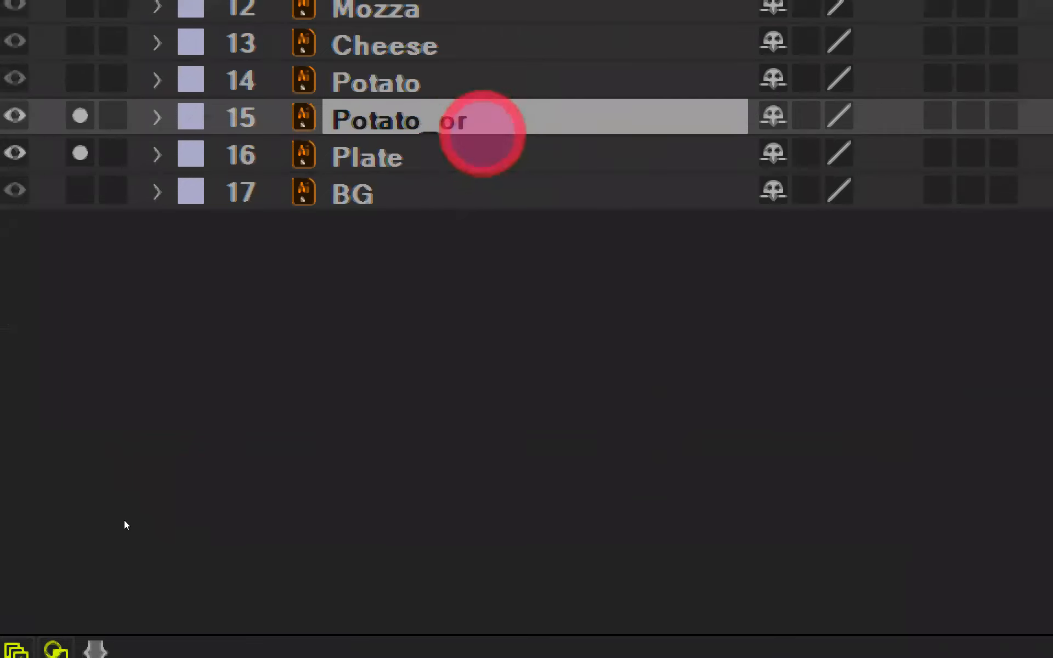
click(551, 156)
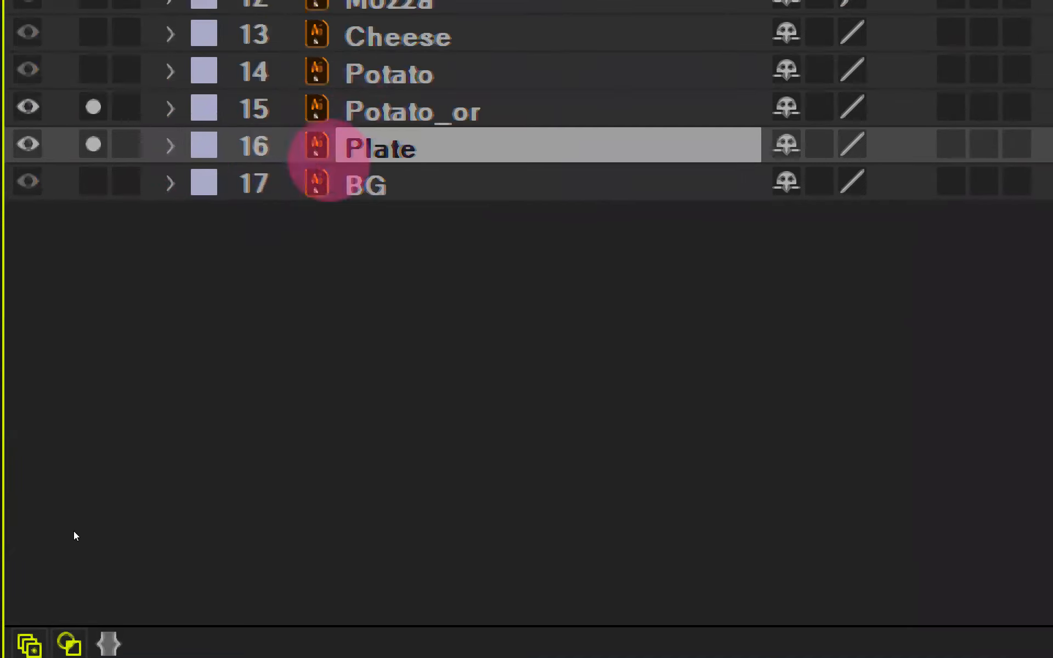
click(204, 145)
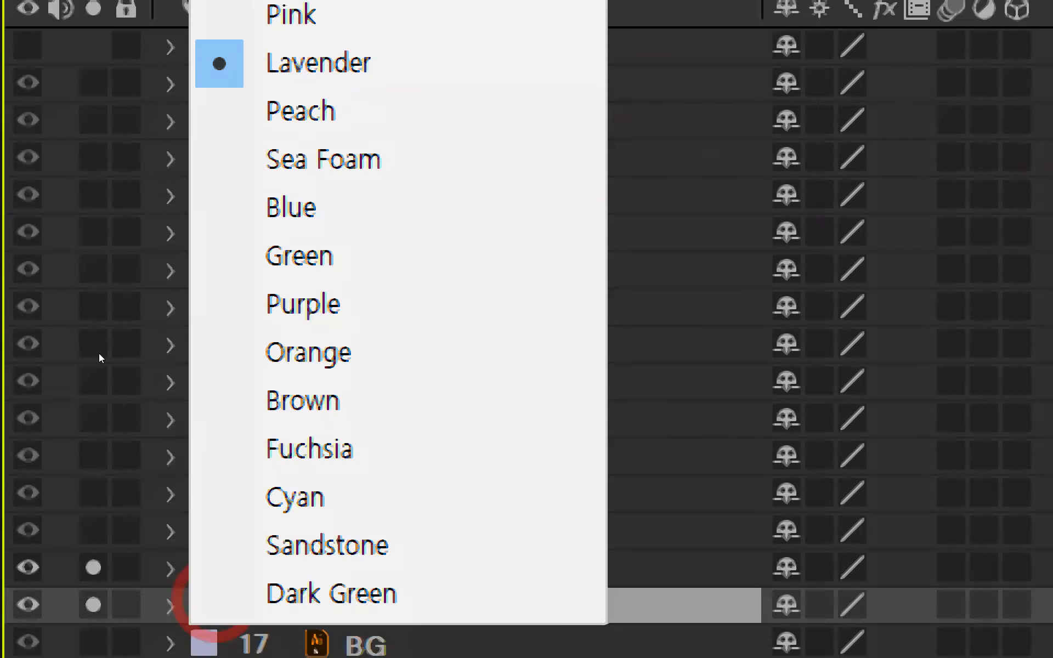
click(389, 112)
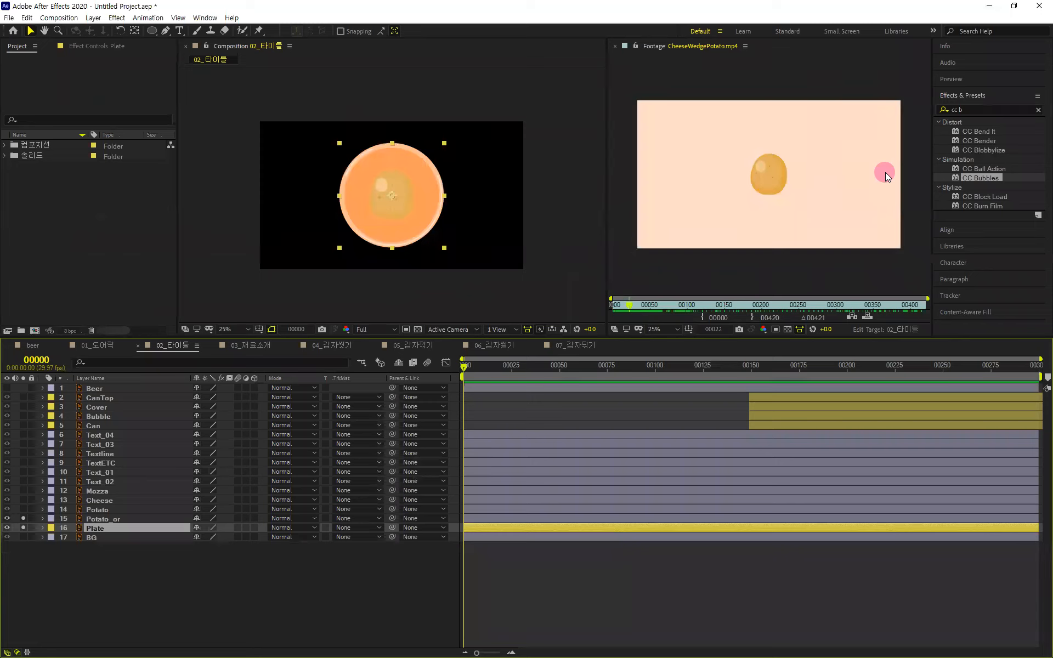
- Animate the Plate layer's Scale from 20% at frame 0 up to its 100% keyframe at frame 30
key(s)
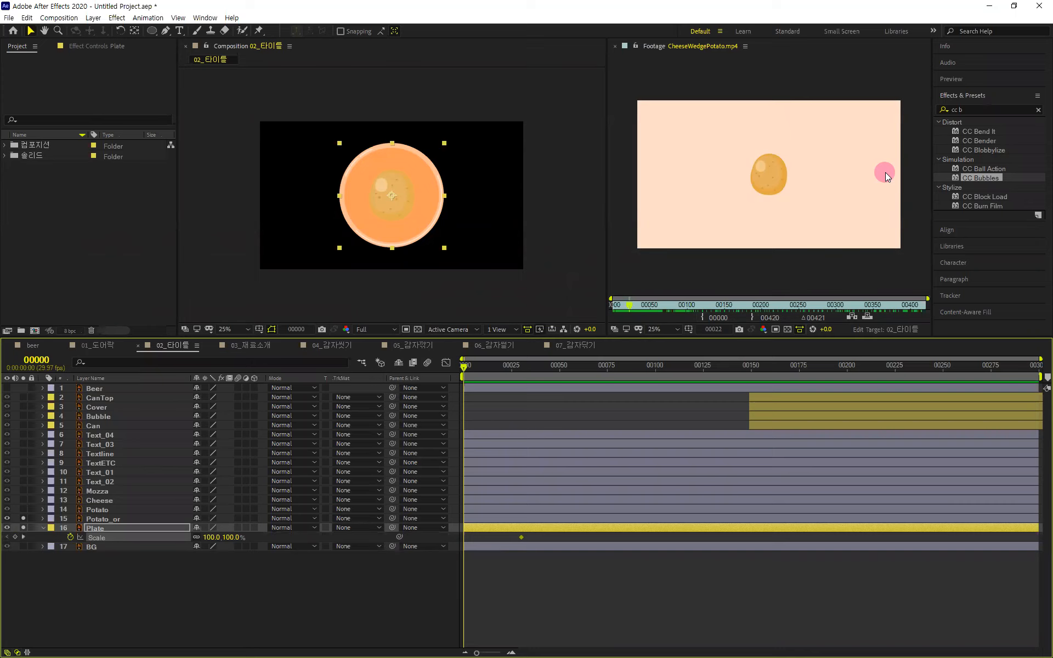
key(shift+alt+KP_Subtract)
key(shift+alt+KP_Subtract)
key(shift+alt+KP_Subtract)
key(shift+alt+KP_Subtract)
key(shift+alt+KP_Subtract)
key(shift+alt+KP_Subtract)
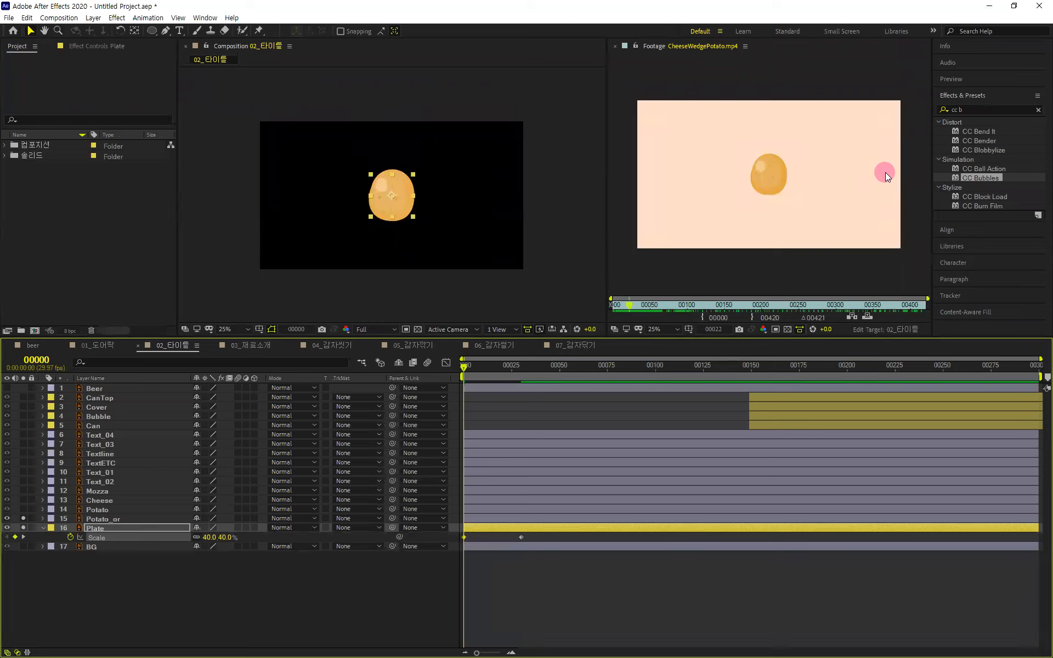
key(shift+alt+KP_Subtract)
key(shift+alt+KP_Subtract)
key(space)
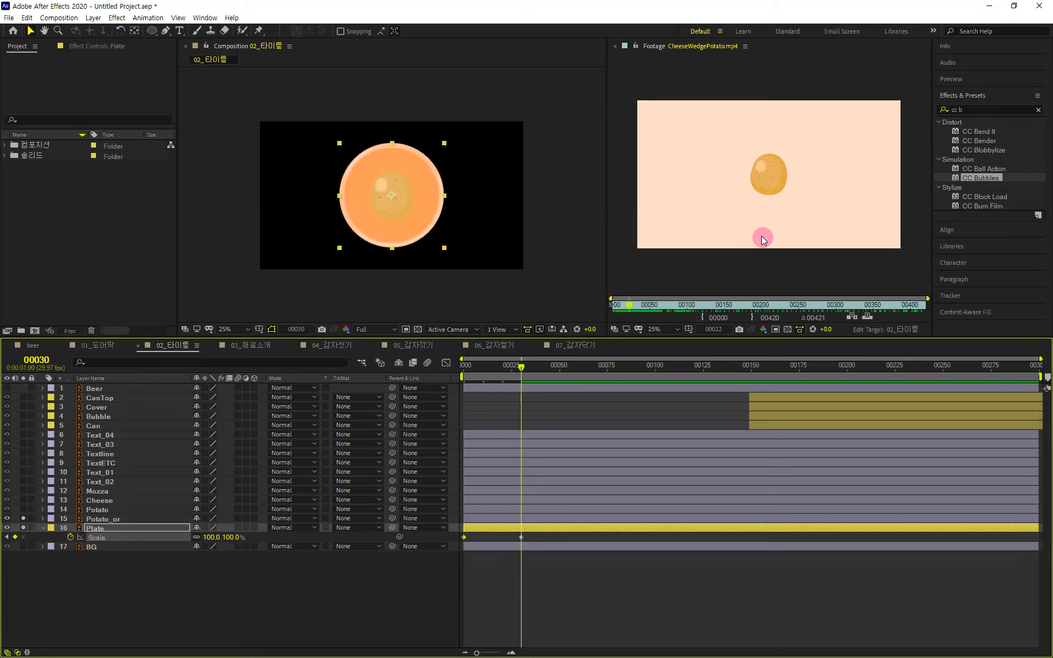
- Add a 110% Scale keyframe to the Plate layer at frame 20, and play back the animation
key(shift+Page_Up)
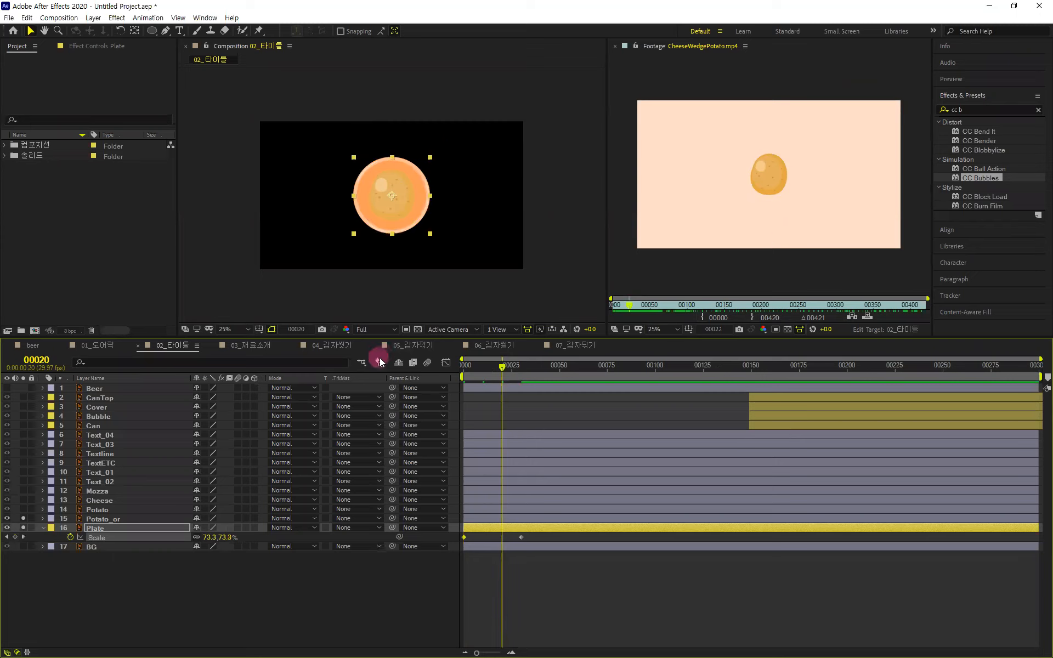
click(208, 539)
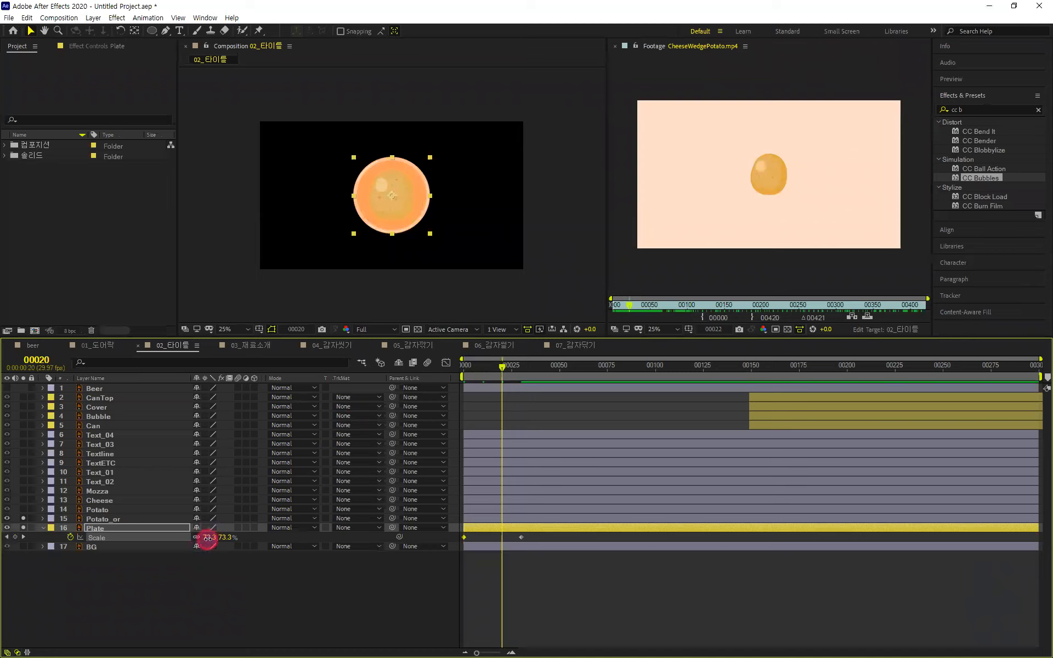
text(110)
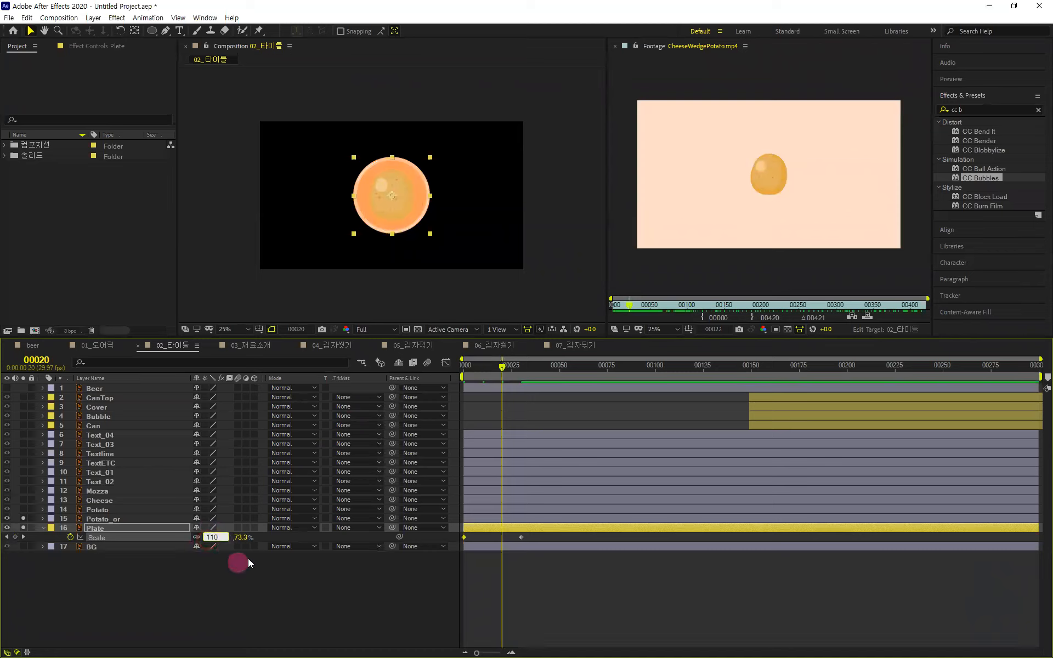
key(Return)
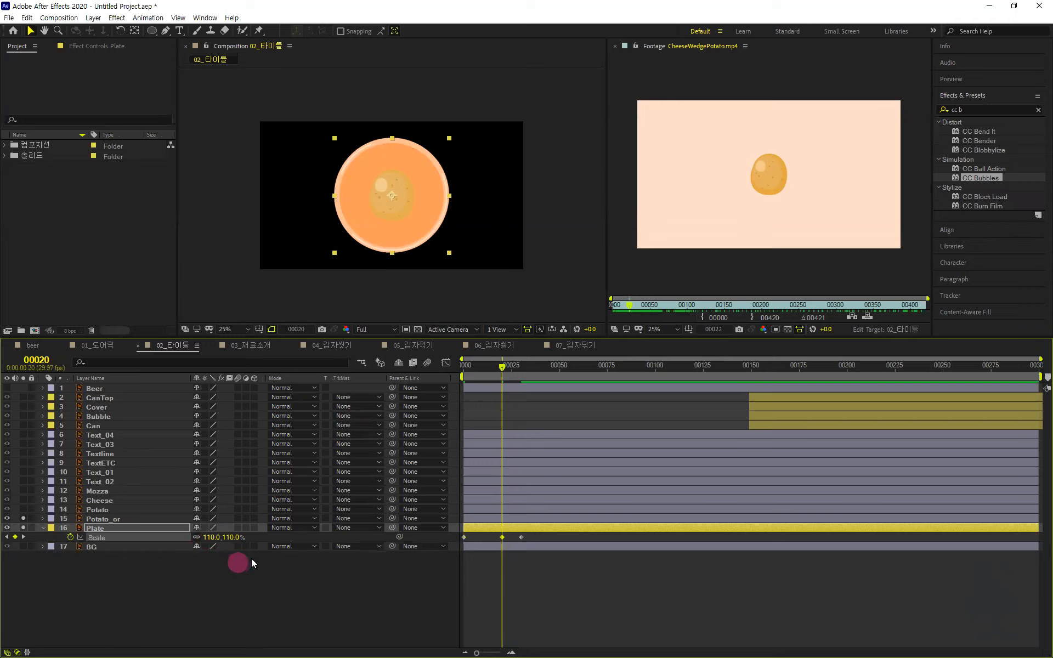
drag(508, 370, 467, 367)
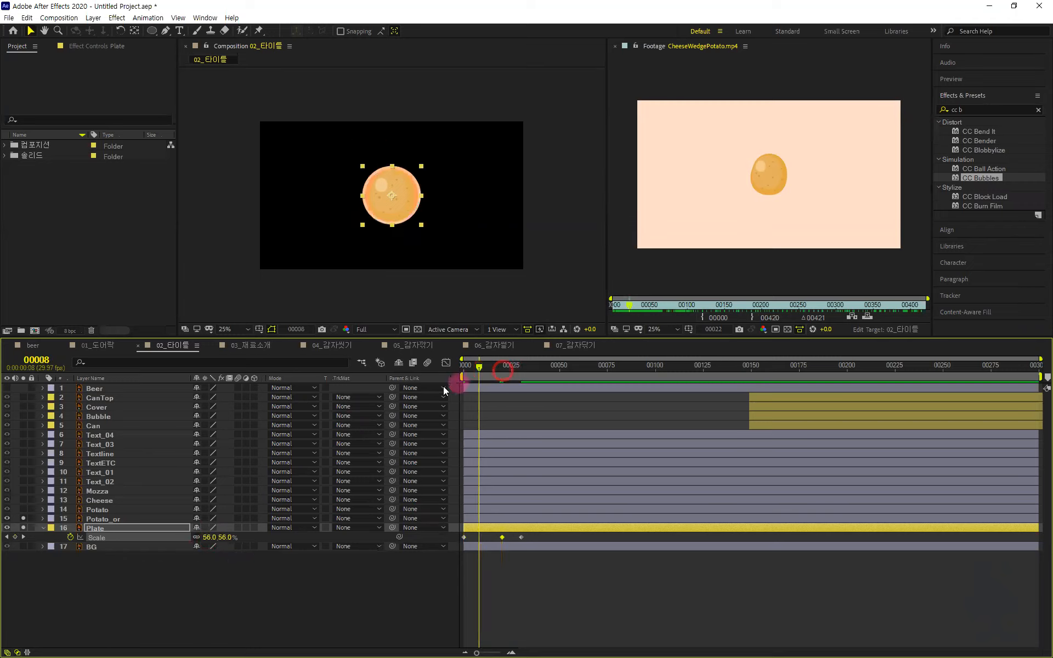
key(space)
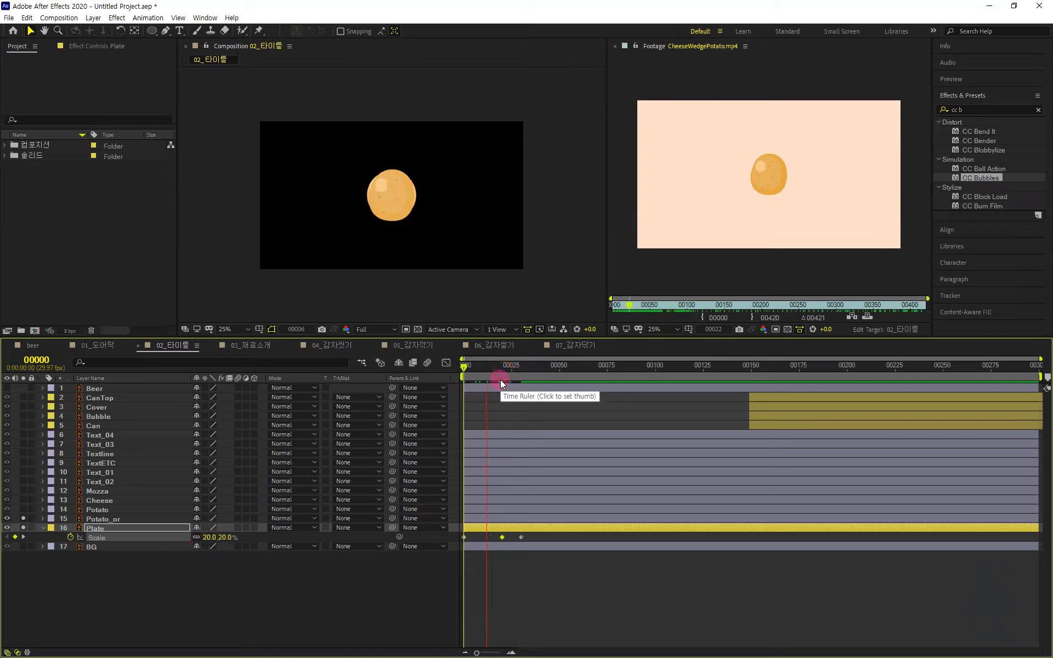
key(space)
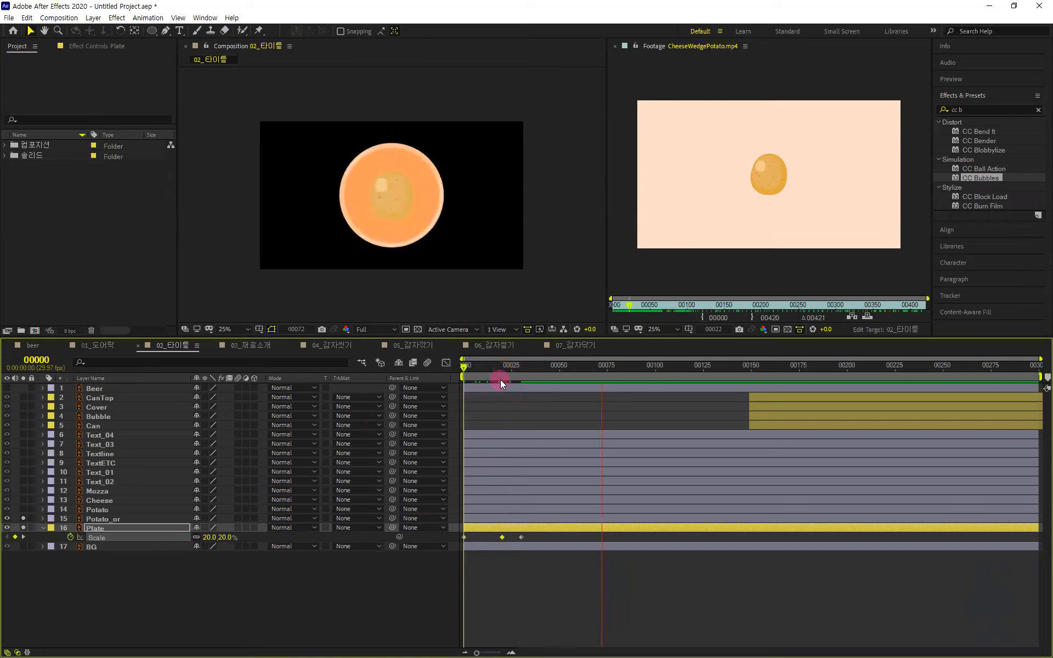
key(space)
key(space)
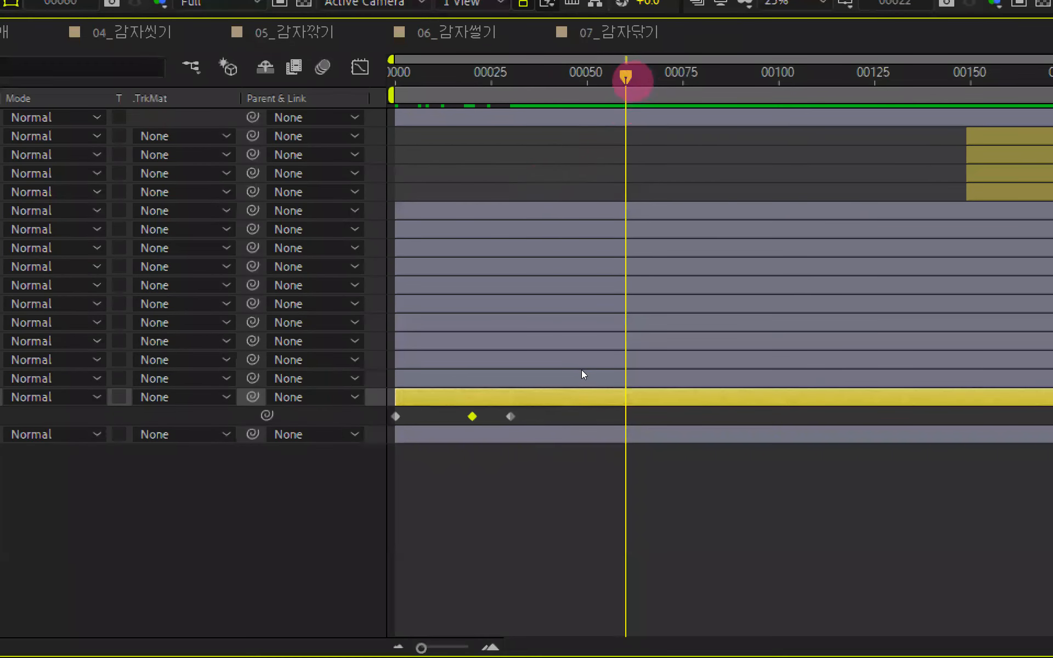
- Apply Easy Ease In to the Plate layer's Scale keyframe at frame 20, preview the motion, and return to frame 0
drag(626, 77, 482, 117)
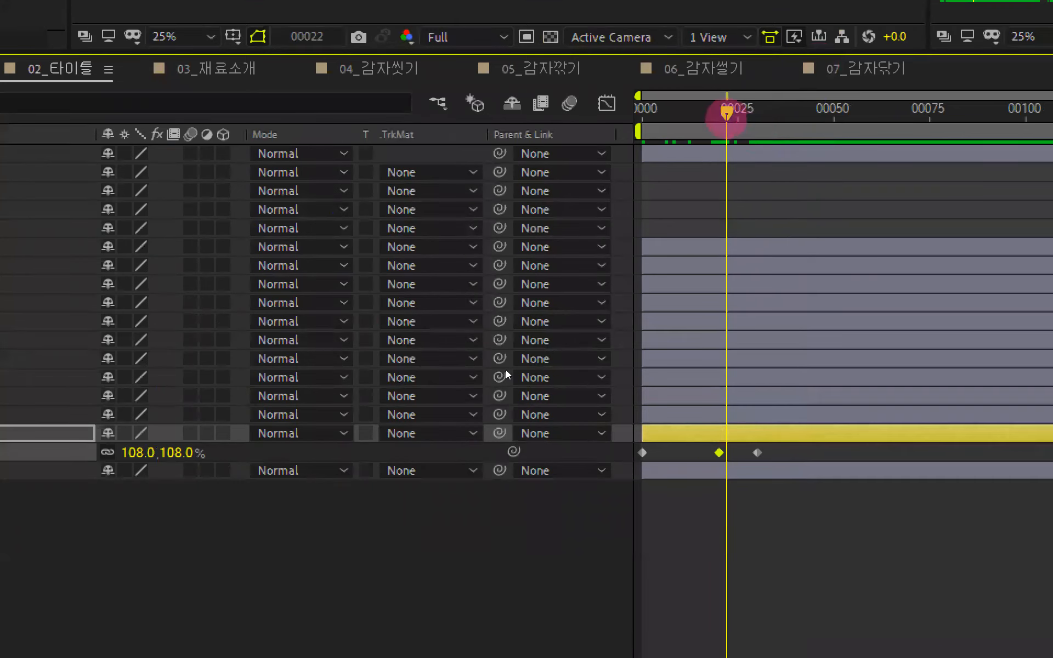
drag(726, 77, 723, 82)
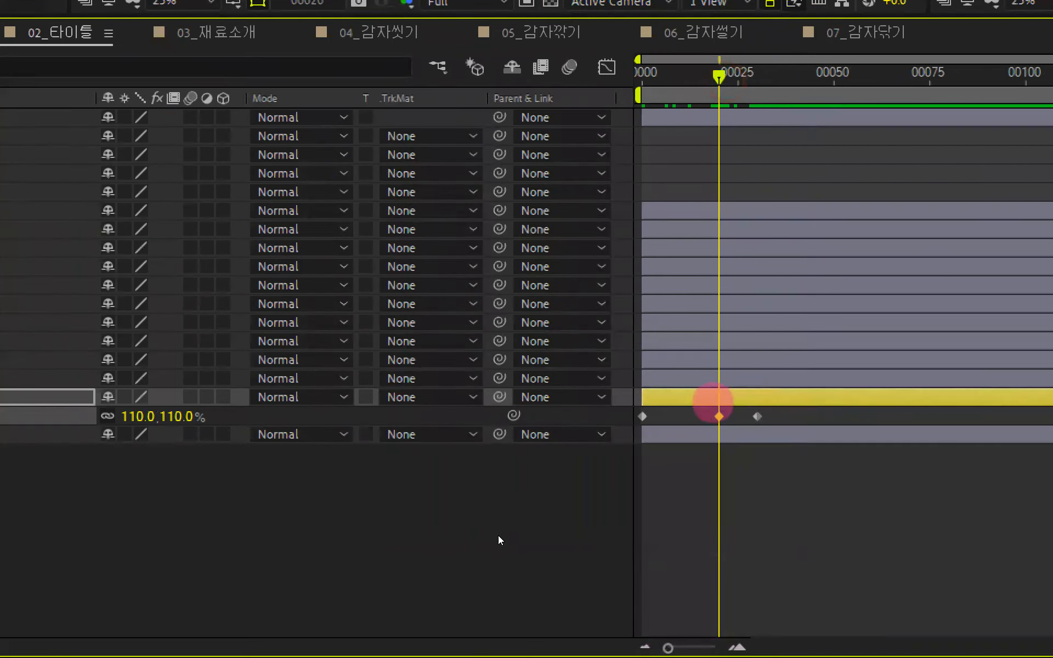
right_click(719, 416)
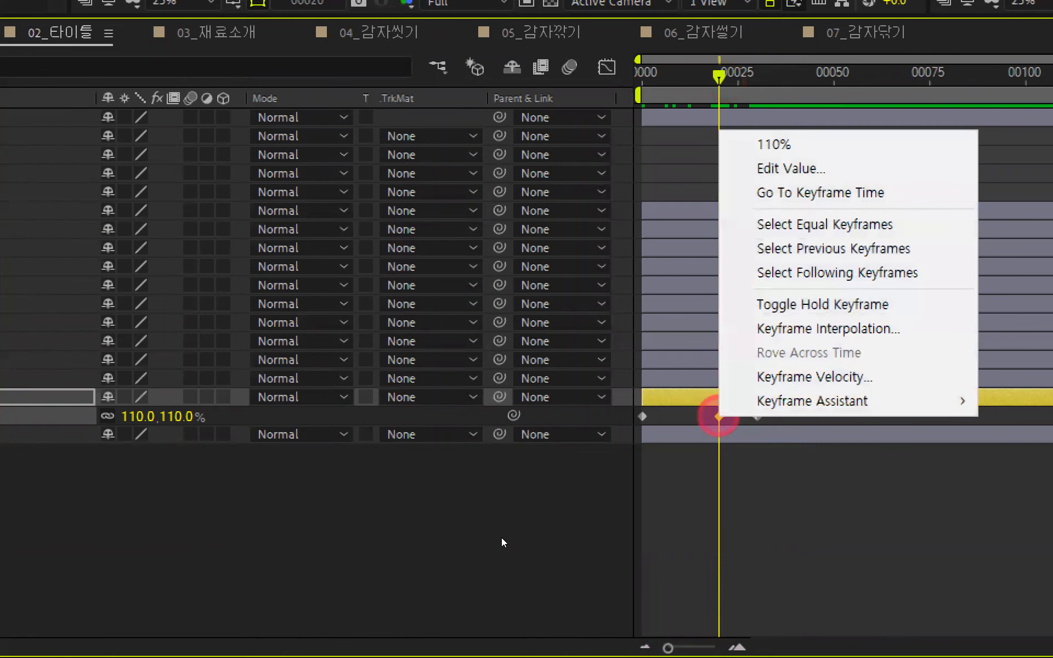
mouse_move(801, 402)
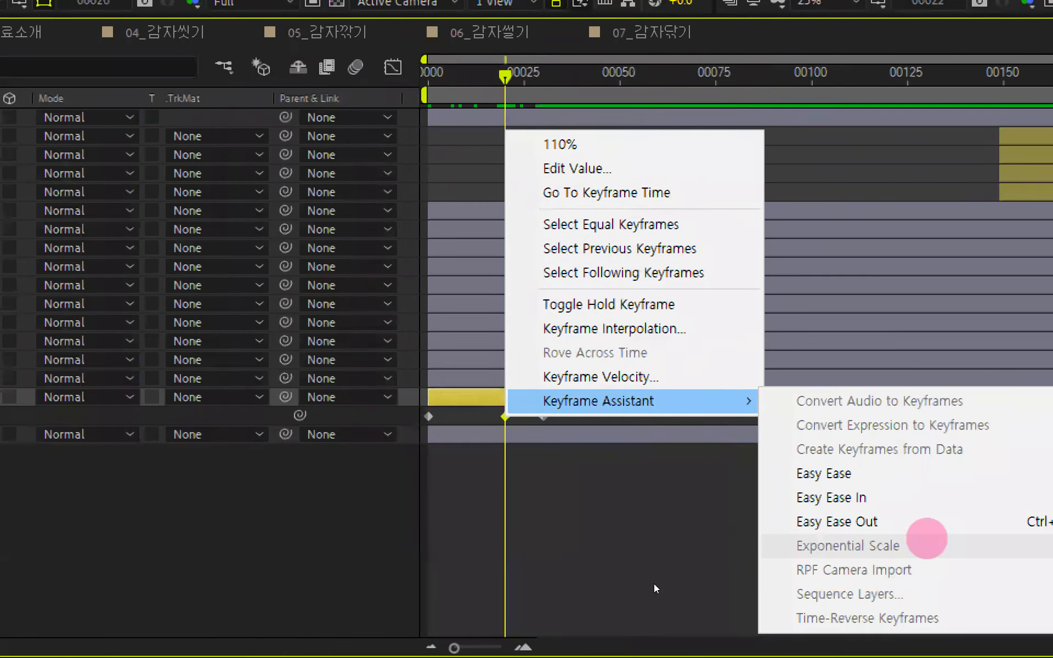
click(880, 498)
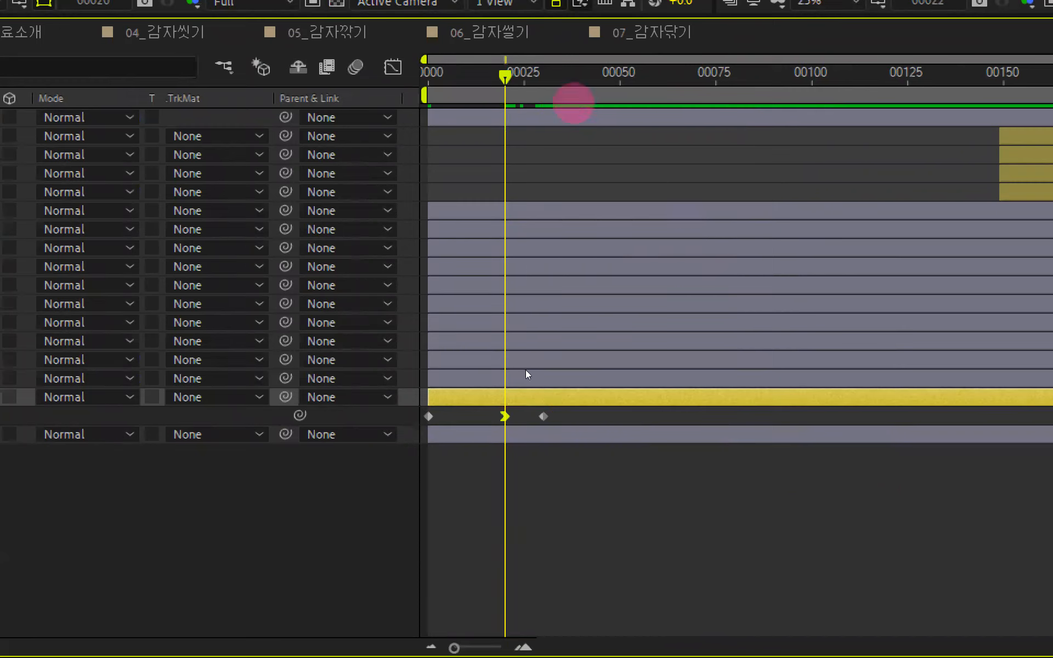
click(501, 72)
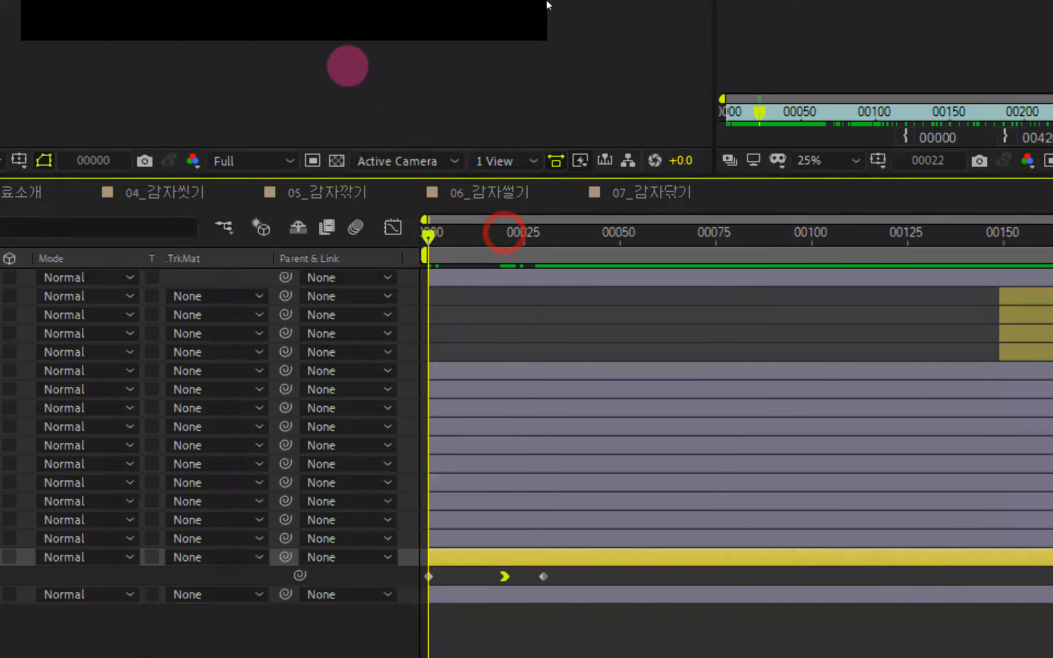
key(space)
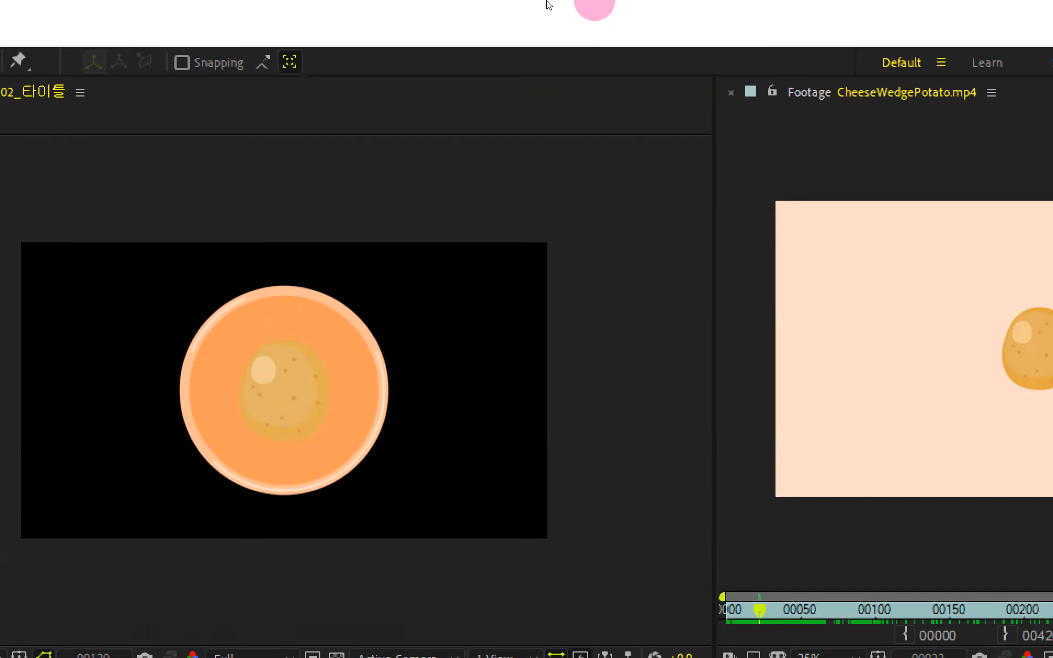
key(space)
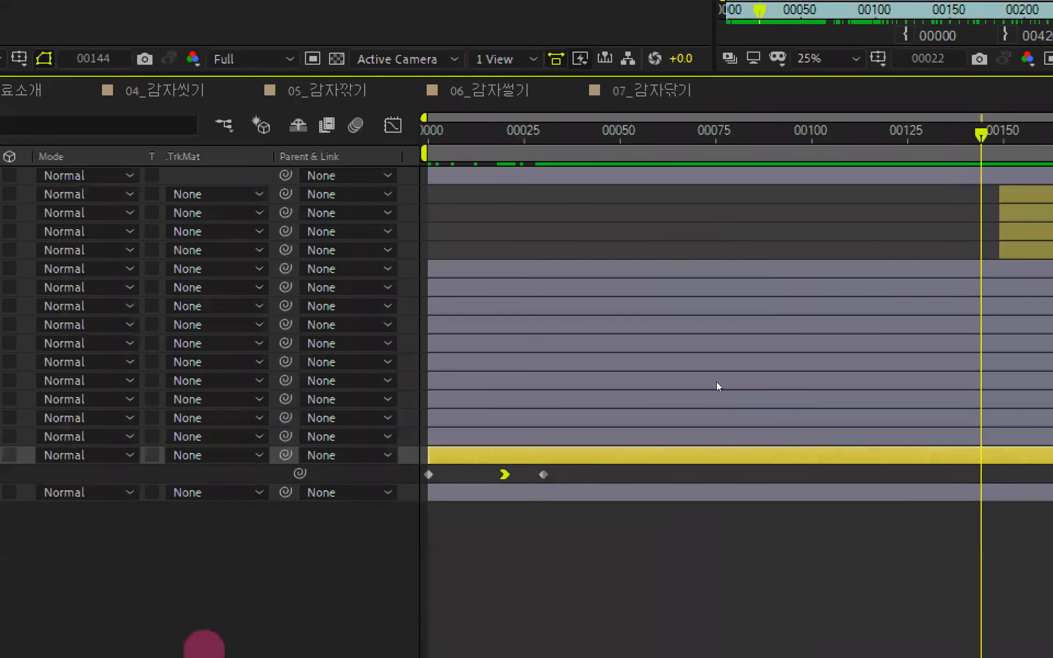
key(Home)
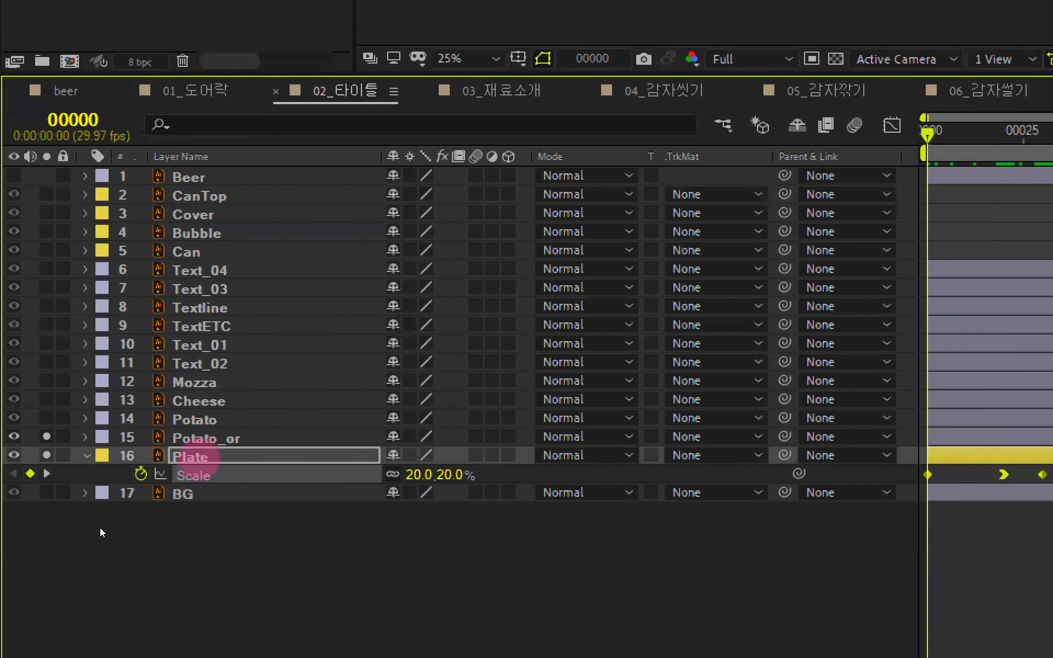
- Solo the Potato, Cheese and Mozza layers together with Potato_or and Plate, and preview the composition
click(189, 418)
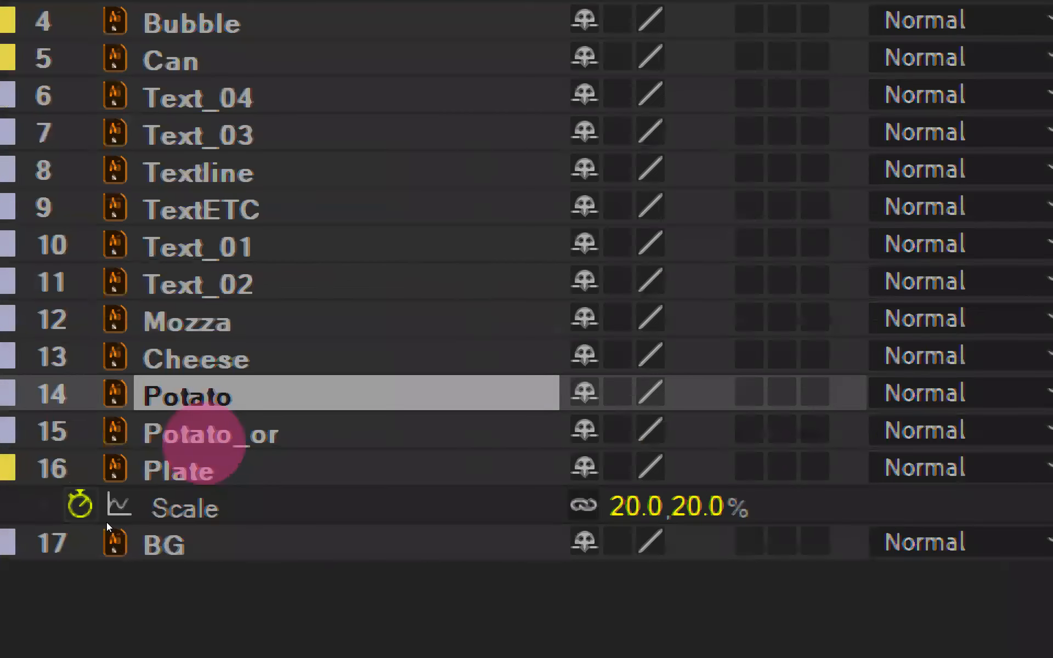
ctrl+click(242, 362)
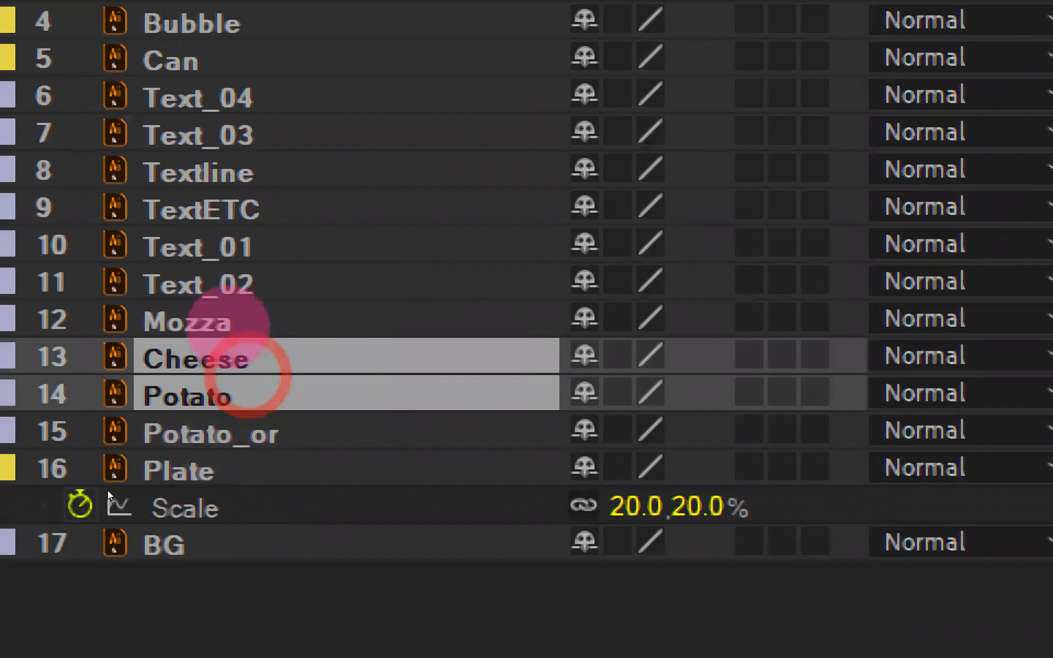
ctrl+click(228, 324)
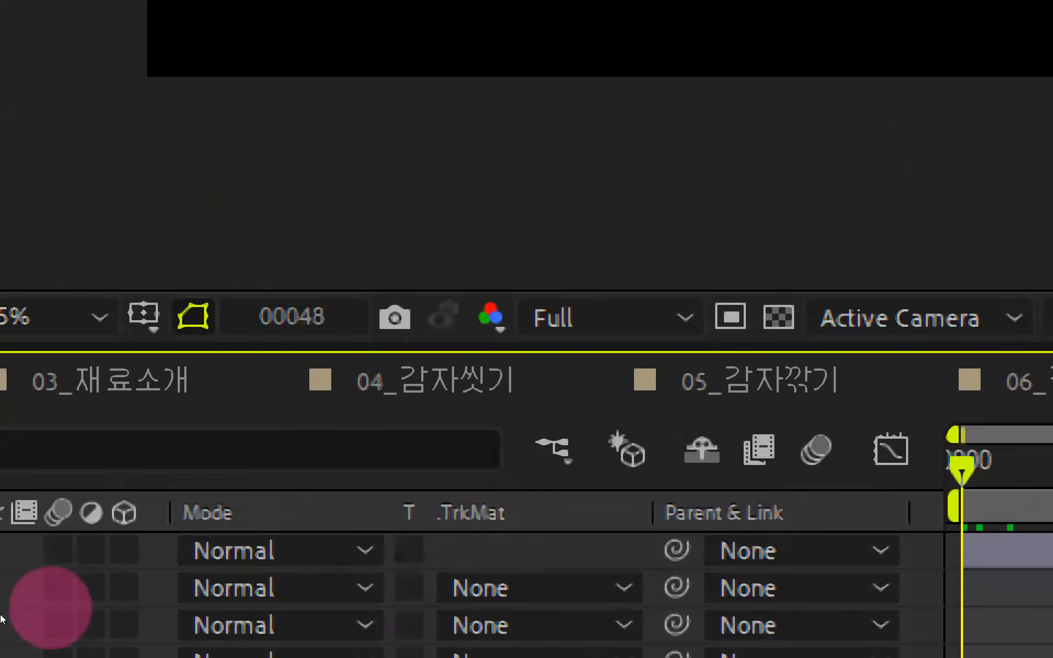
drag(93, 207, 91, 313)
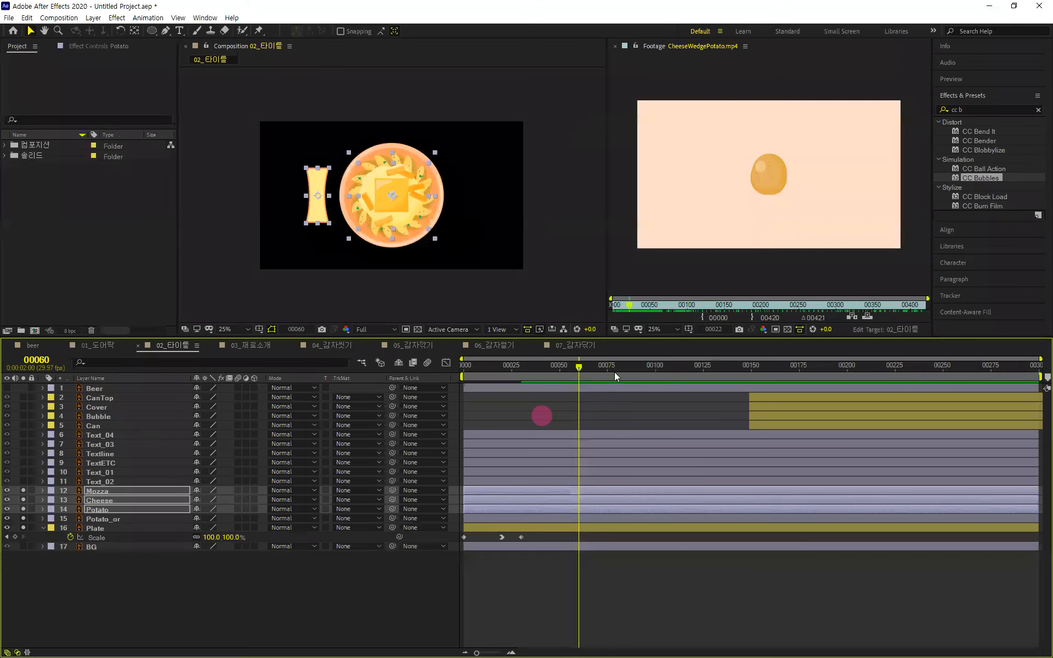
drag(579, 367, 409, 396)
key(space)
key(space)
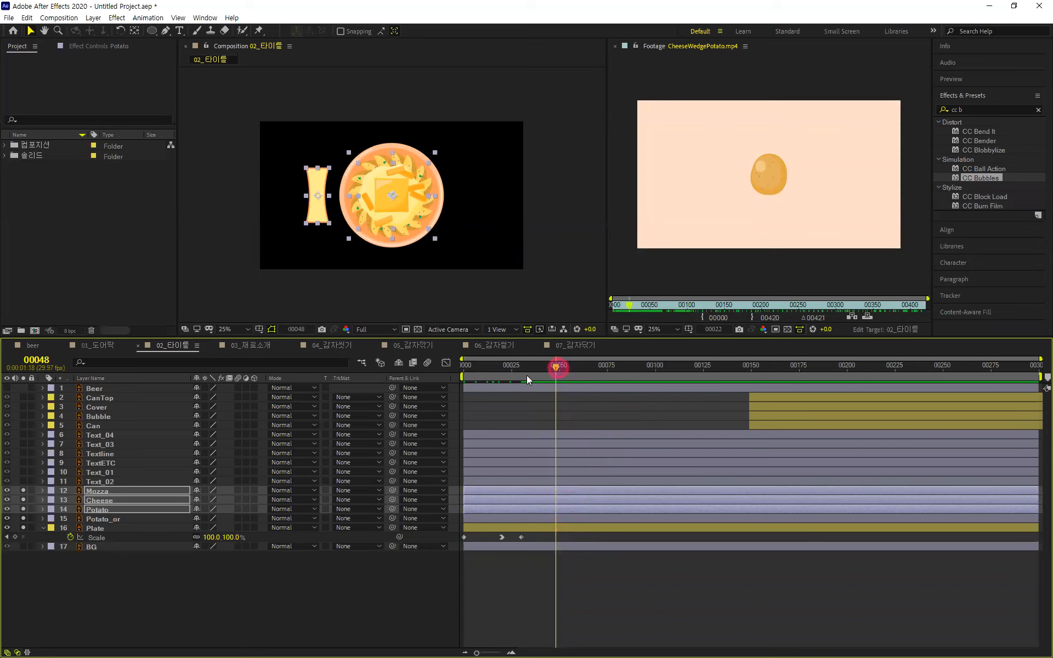
drag(559, 367, 396, 396)
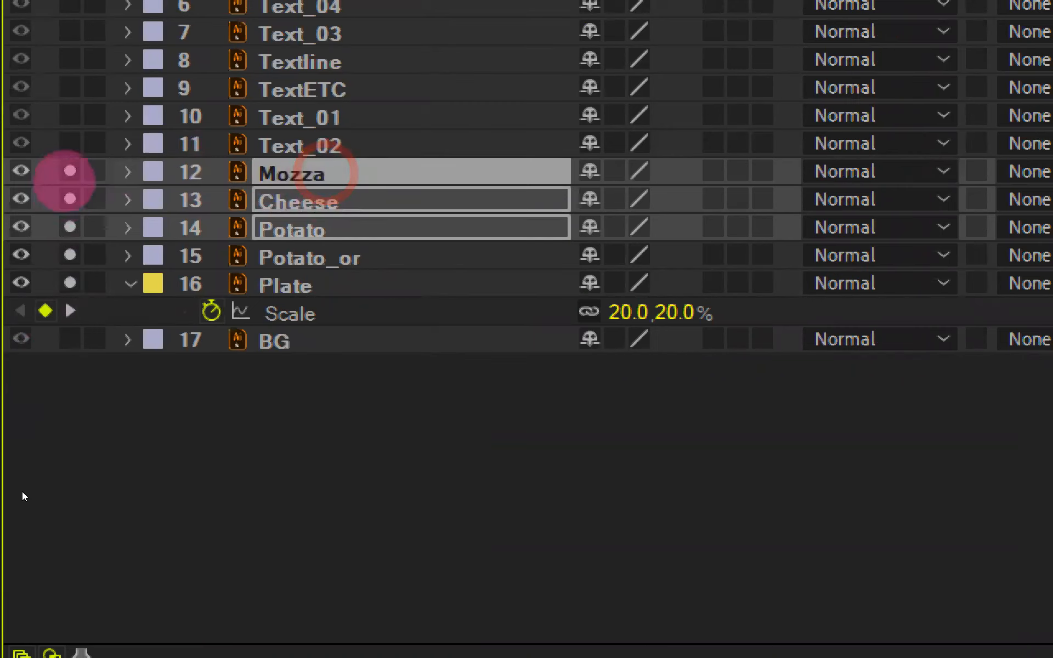
- Remove the solo from the Mozza layer while keeping Cheese and Potato soloed, and play back the composition
click(68, 172)
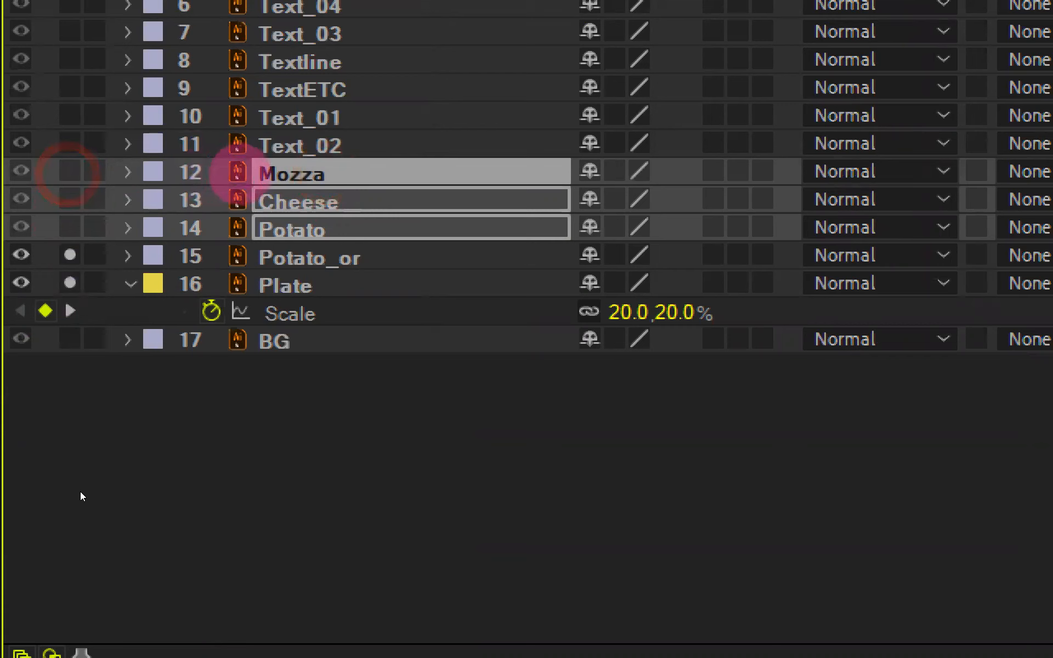
click(107, 410)
drag(79, 209, 83, 263)
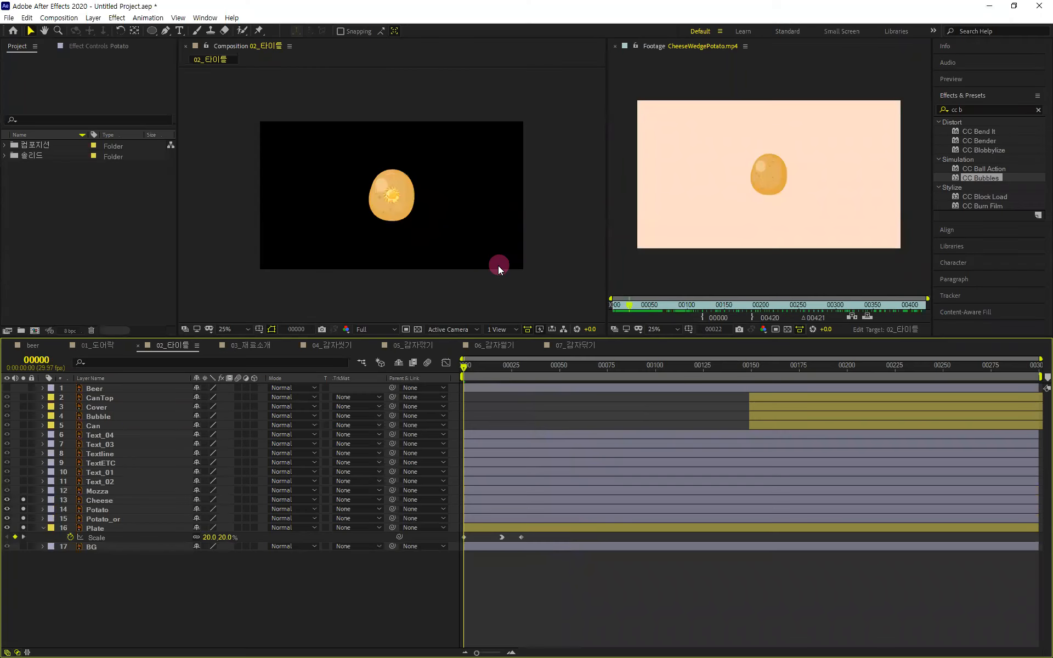
key(space)
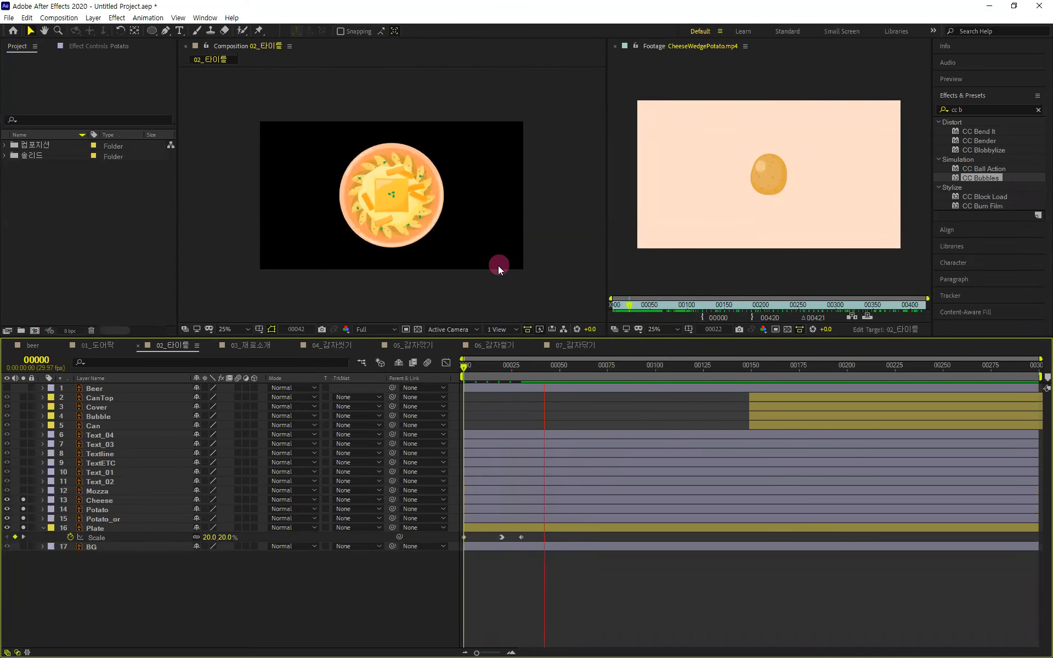
key(space)
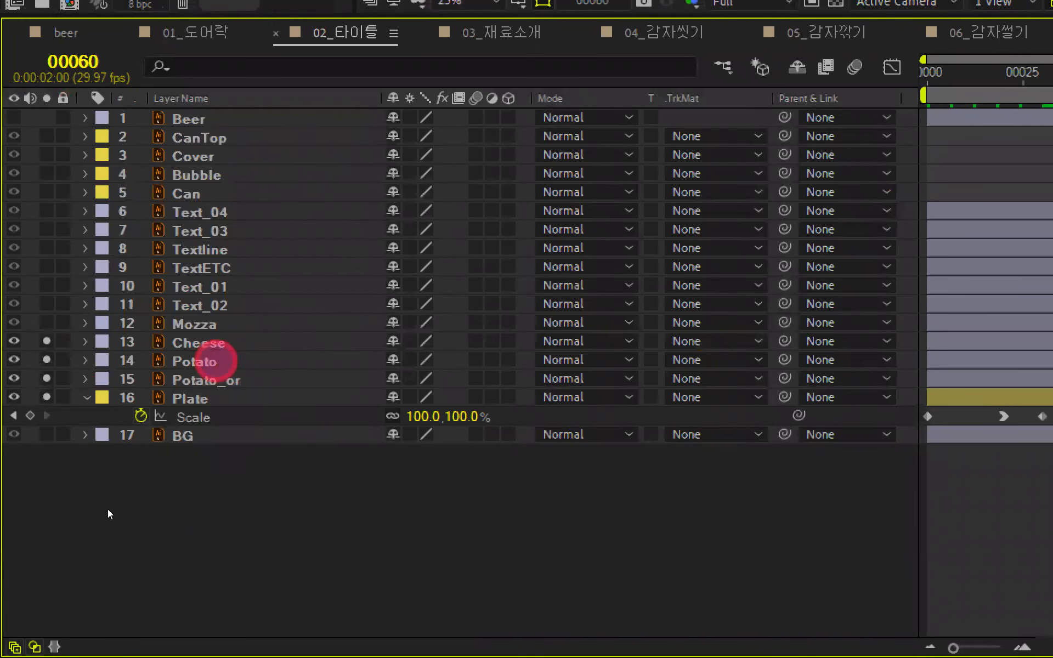
- Change the label color of the Cheese and Potato layers to Orange
click(206, 361)
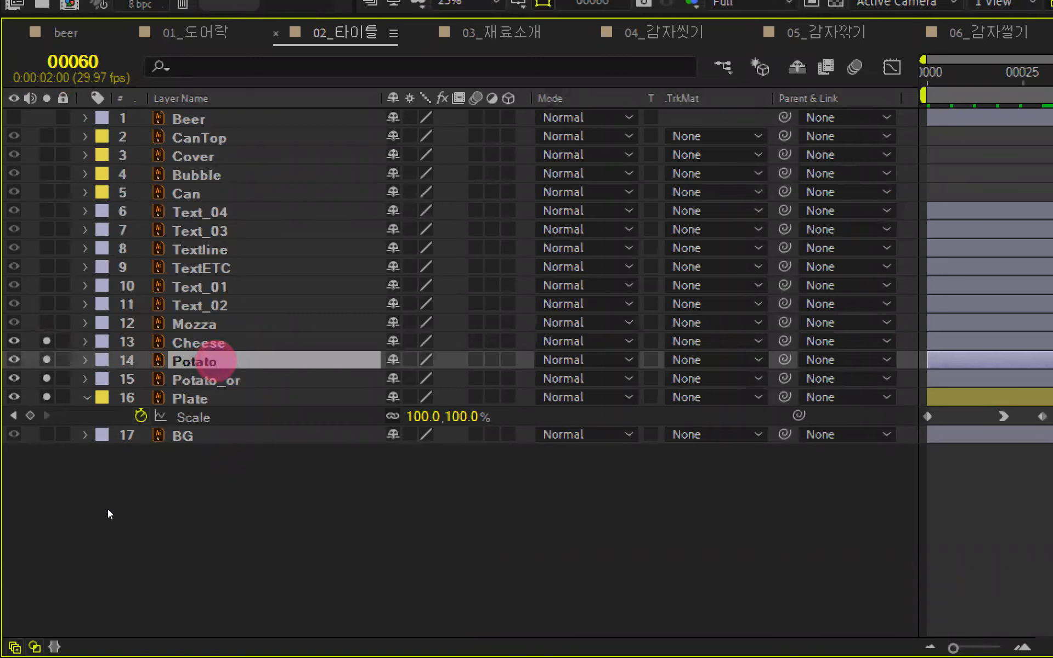
shift+click(210, 343)
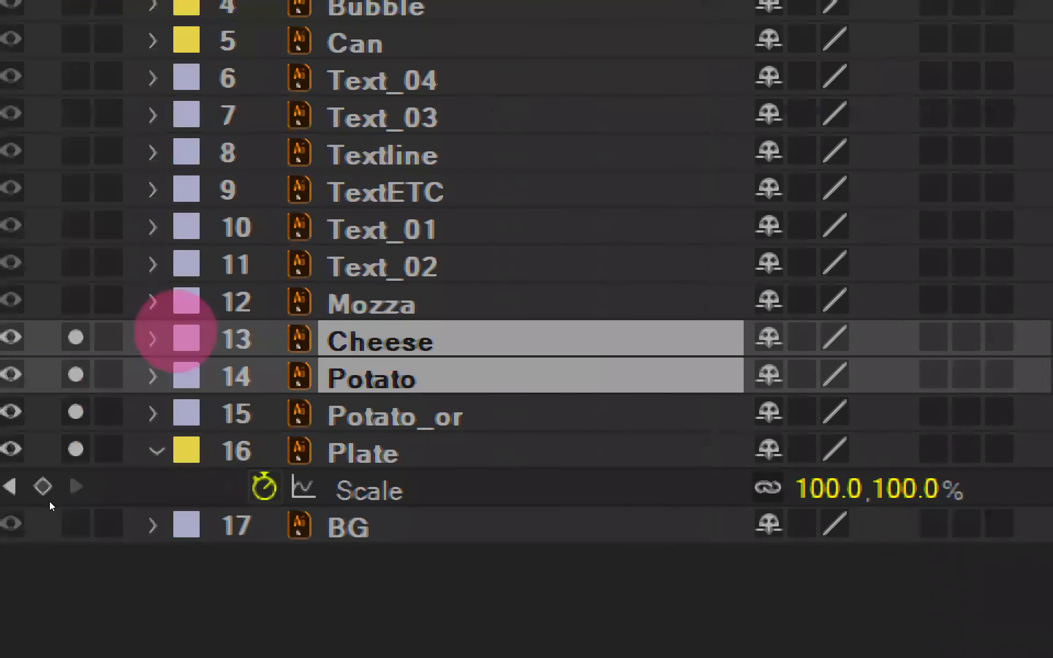
click(40, 339)
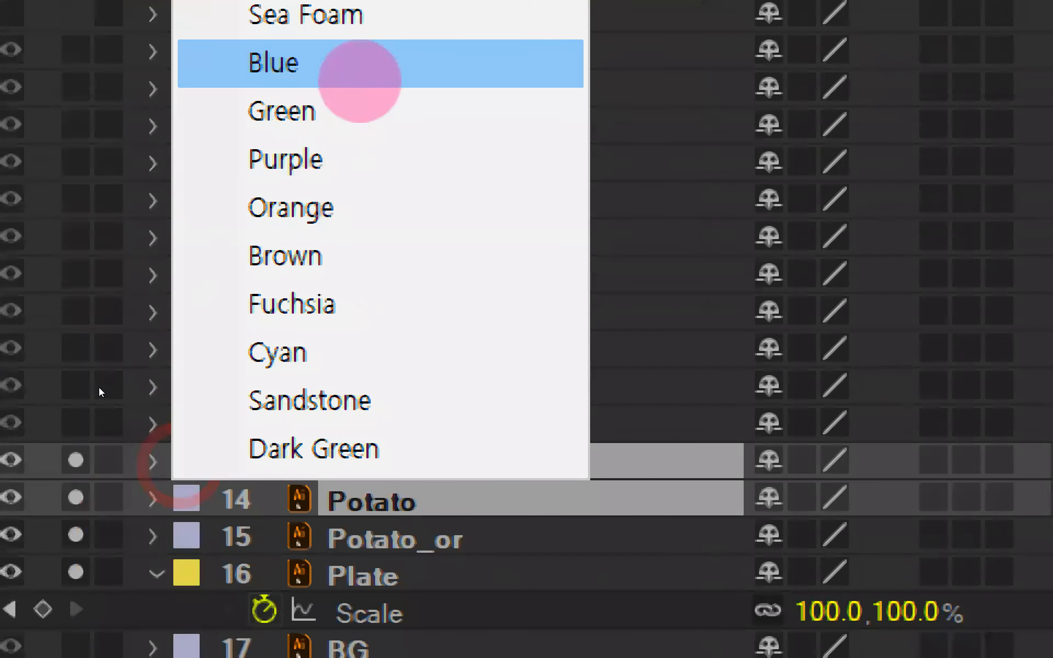
click(378, 203)
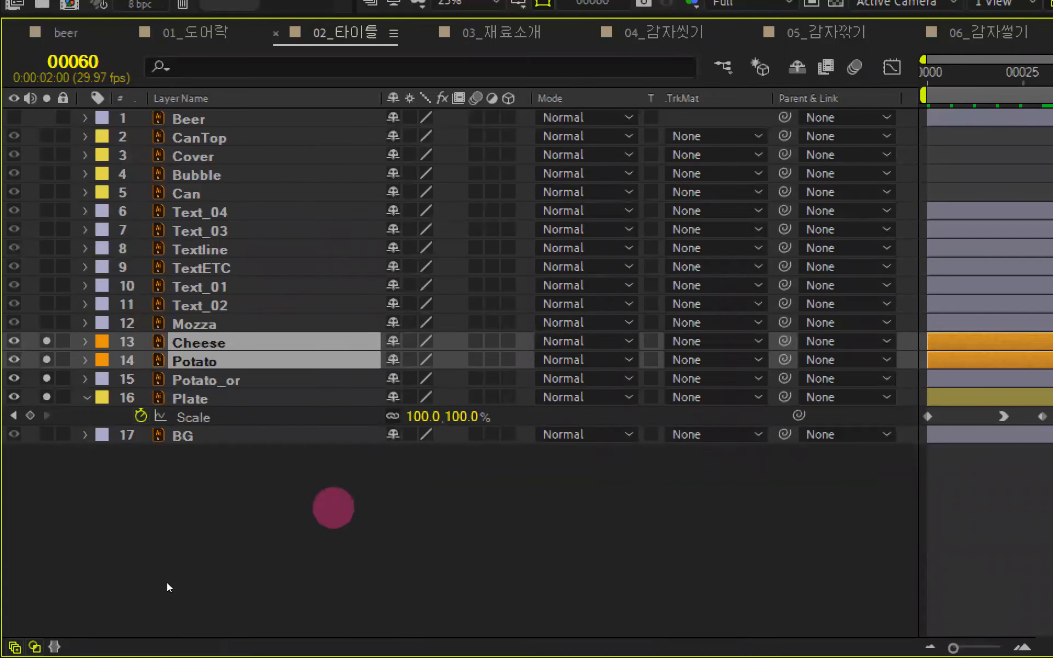
click(166, 583)
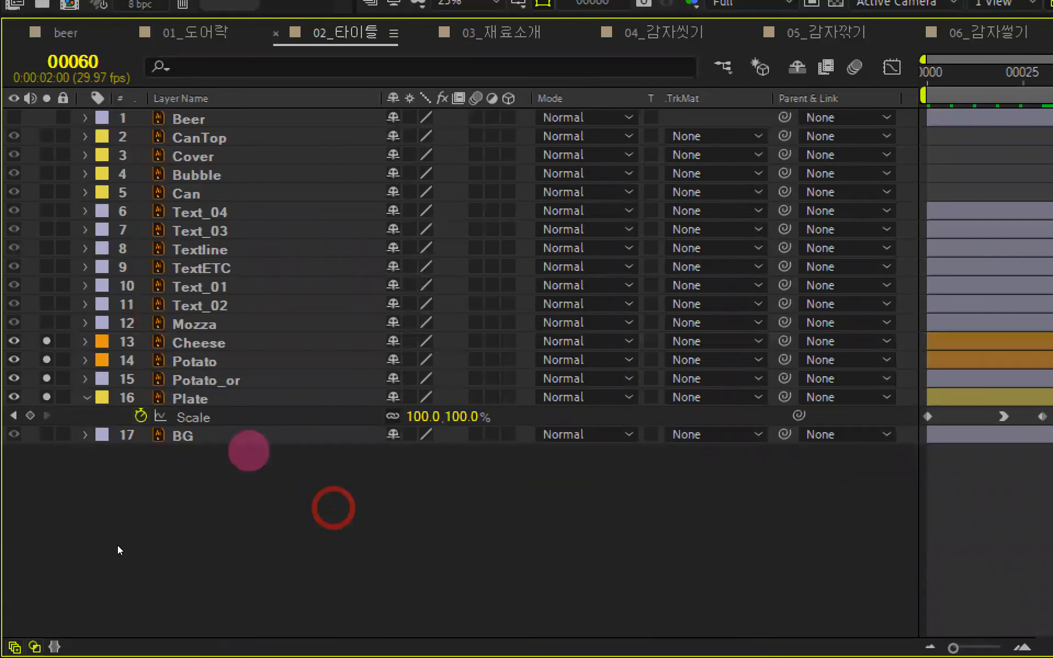
- Move the Potato_or layer directly above Cheese, and compare the composition's playback with the reference footage up to frame 35
click(233, 379)
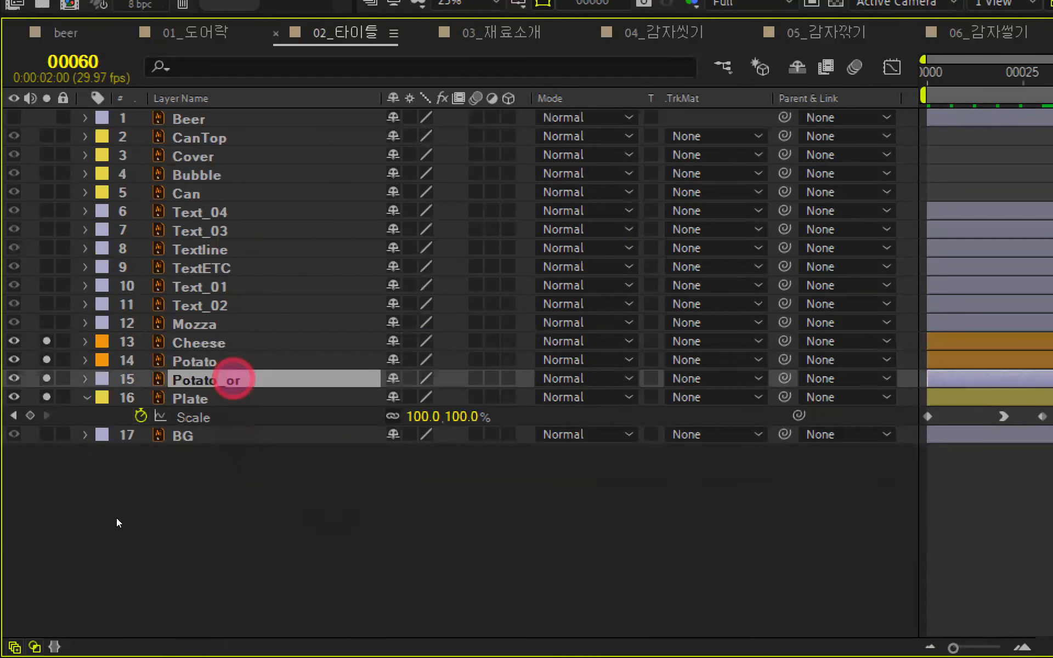
drag(234, 379, 234, 341)
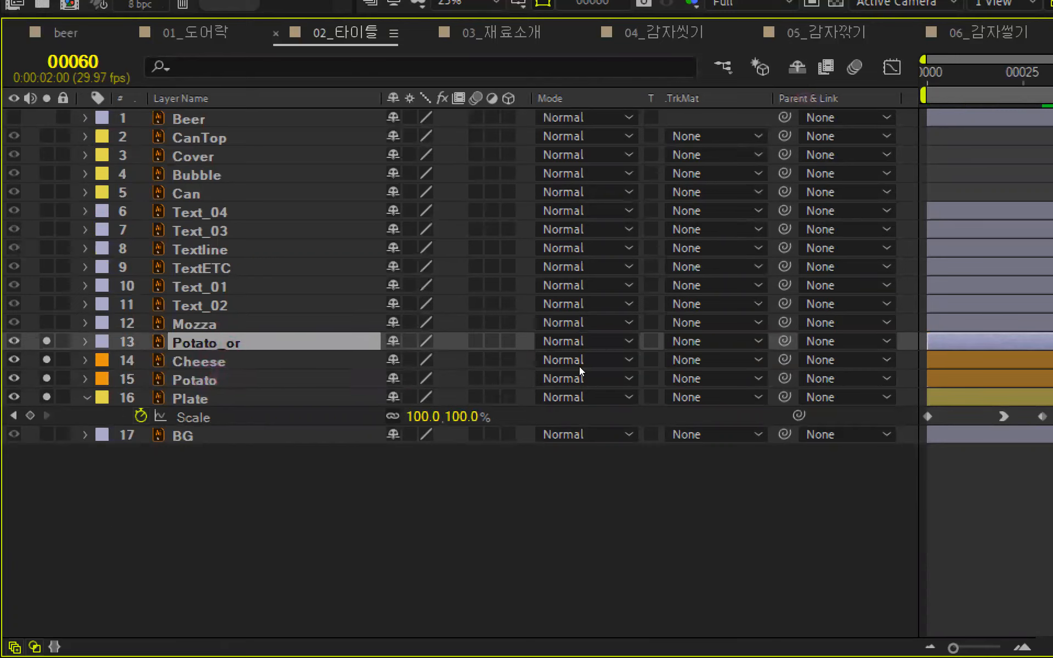
key(j)
key(Home)
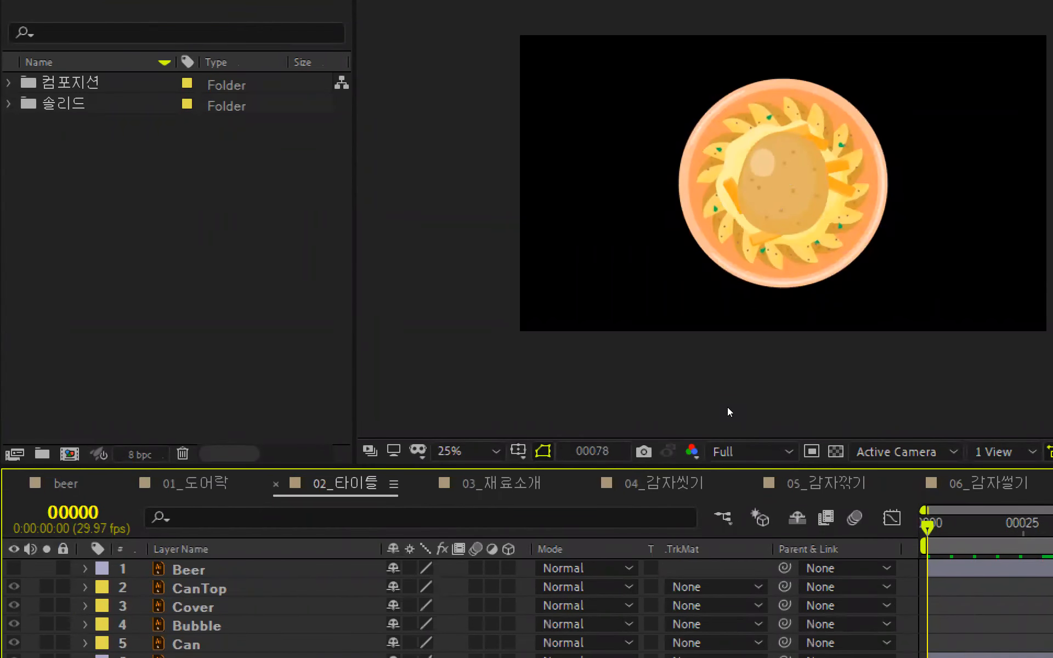
key(space)
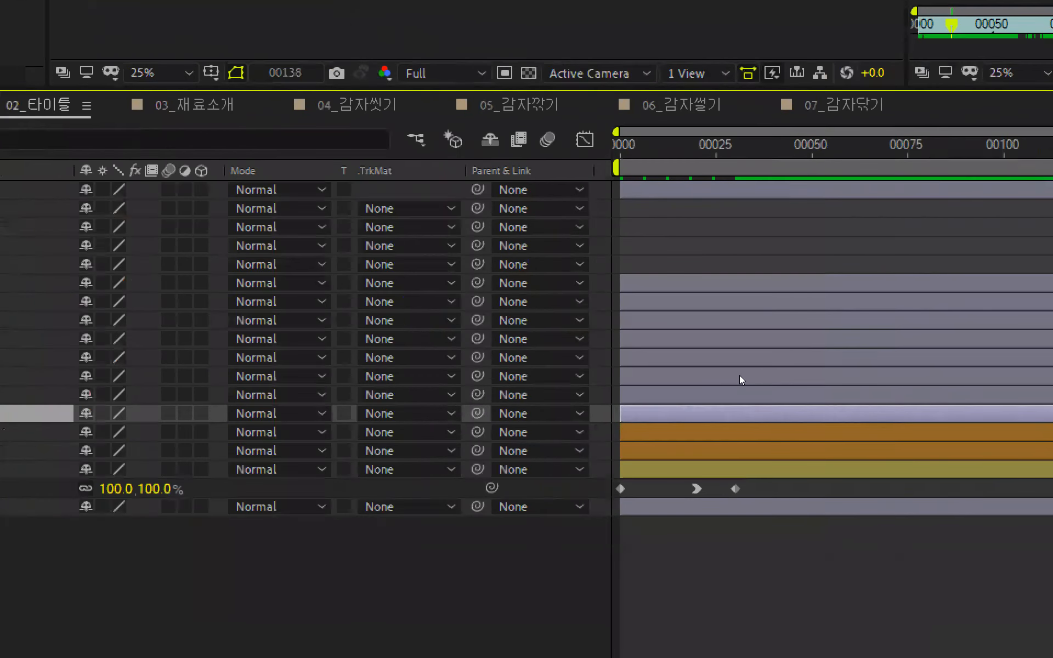
drag(784, 144, 609, 262)
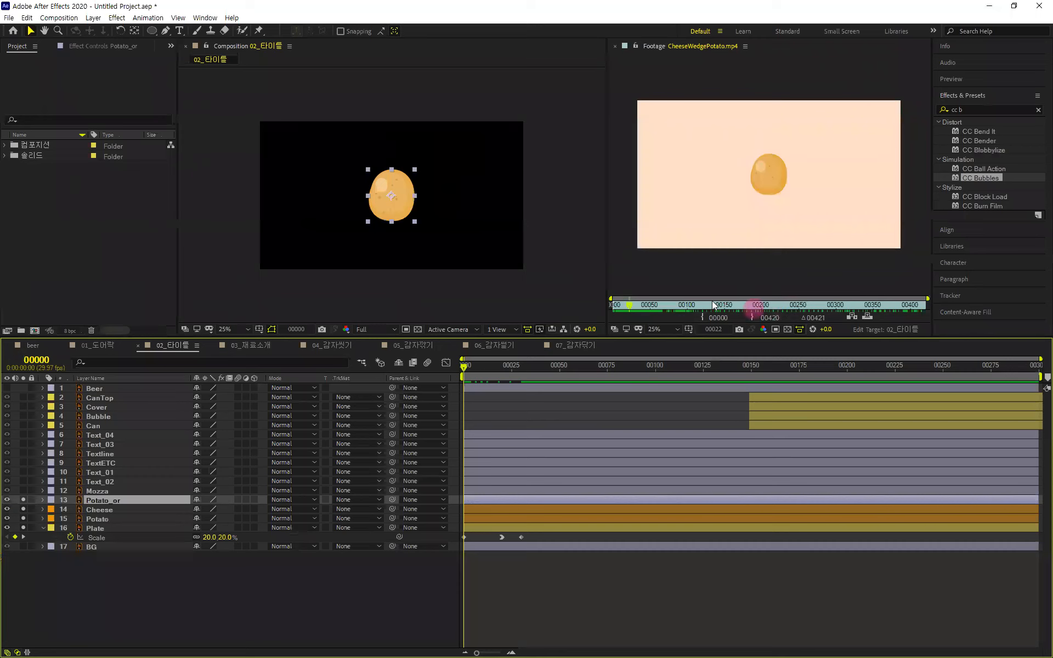
drag(628, 306, 639, 310)
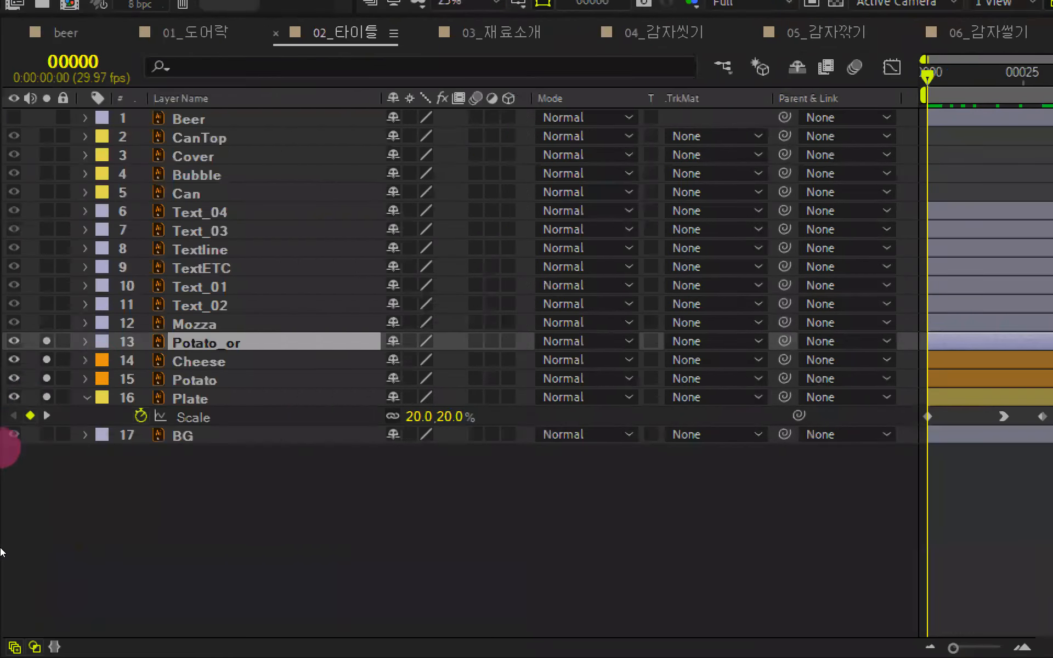
- Keyframe the Potato_or layer's Scale from 100% at frame 0 to 0% at frame 20, and preview the shrinking motion
click(90, 502)
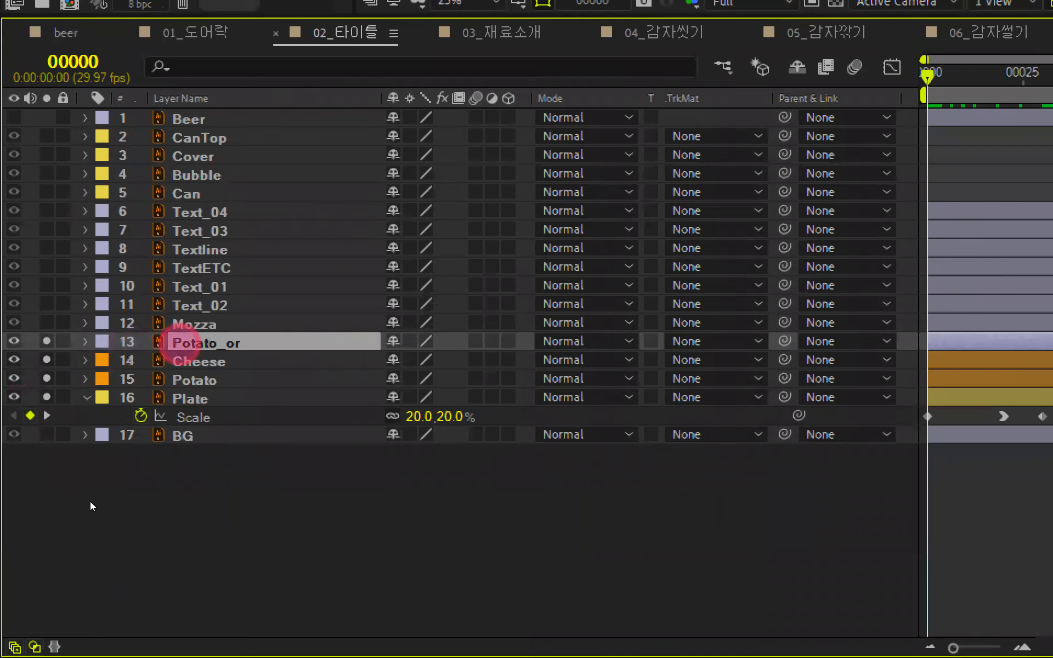
key(s)
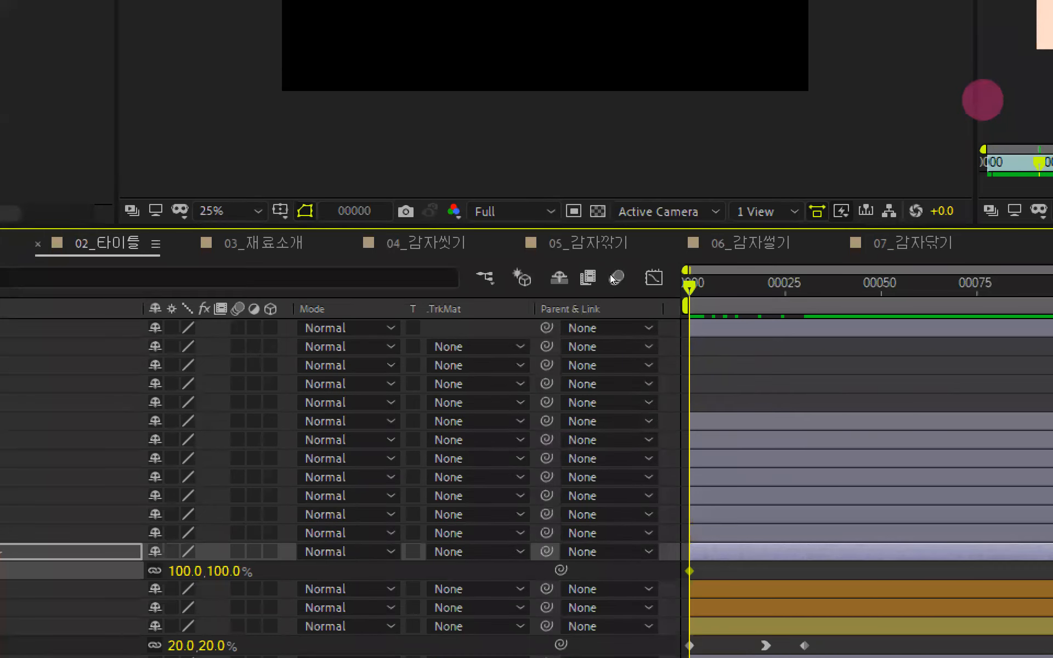
key(space)
key(space)
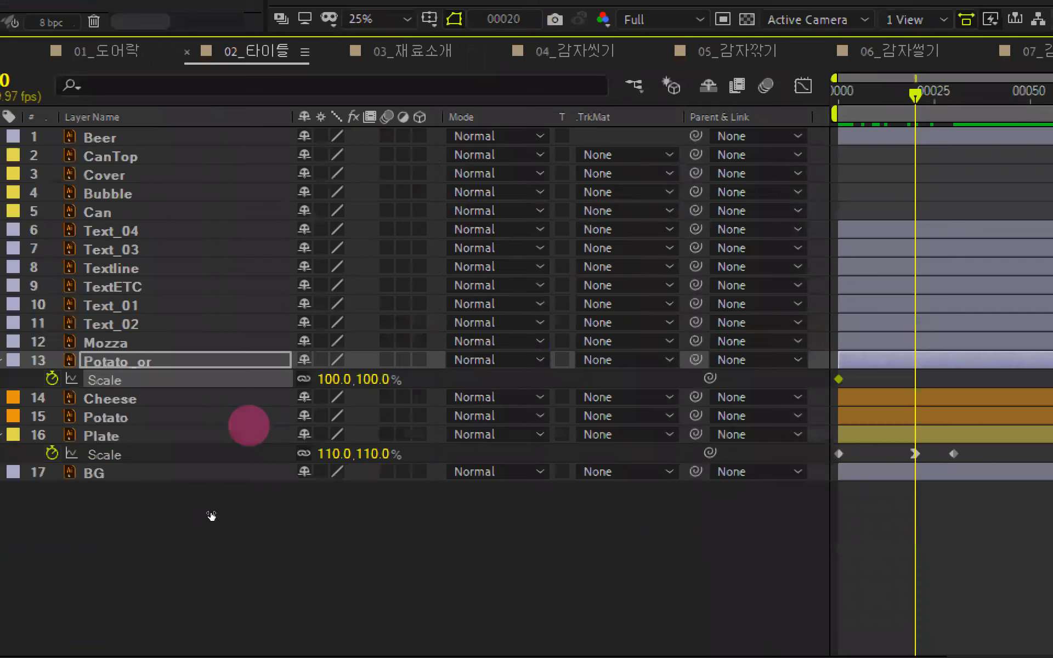
click(332, 379)
text(0)
key(Return)
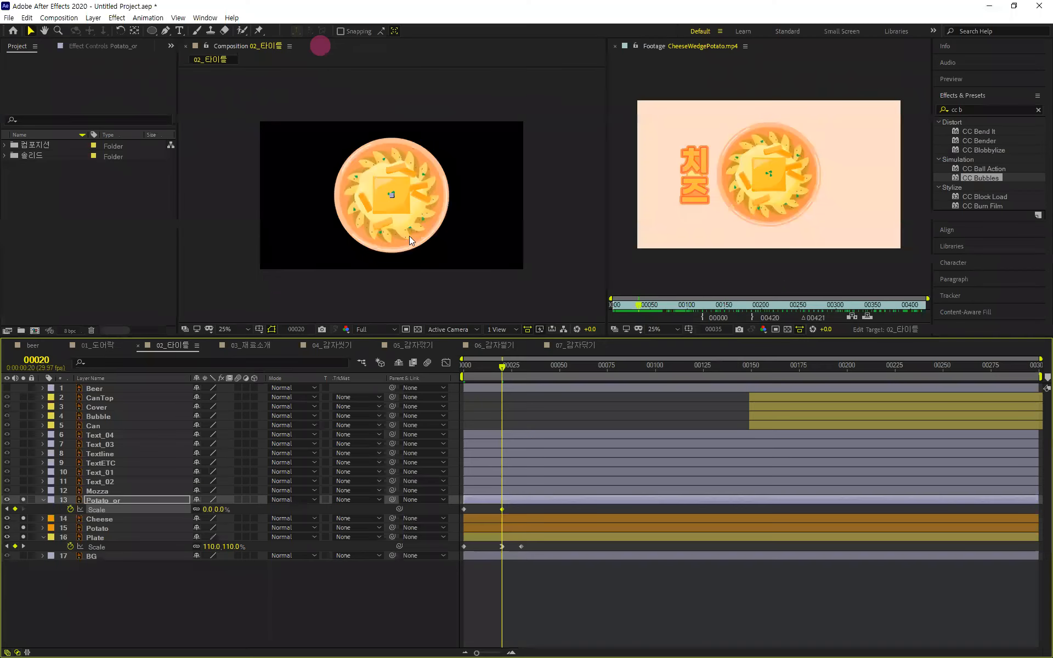
click(871, 579)
key(space)
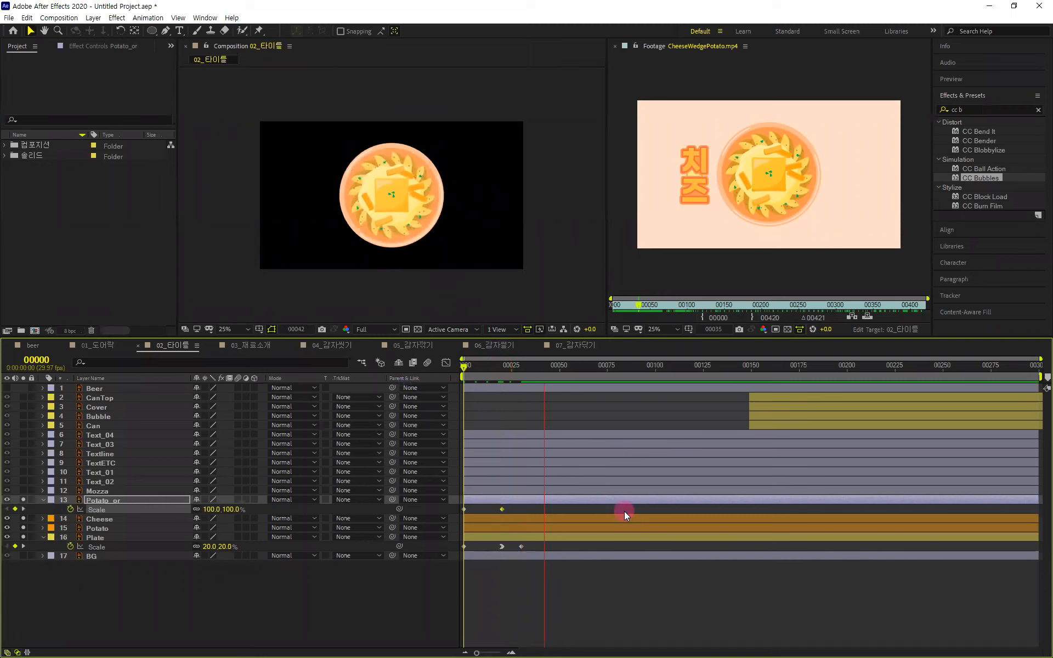
click(556, 368)
key(Home)
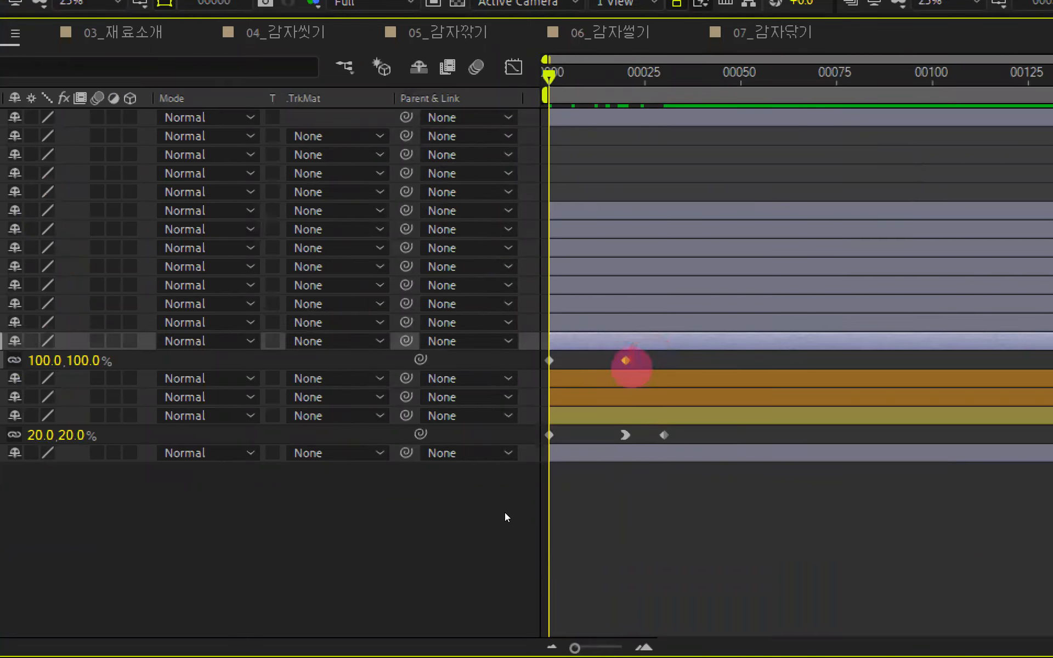
- Shift Potato_or's 0% Scale keyframe earlier to frame 10, and replay the composition from the start
key(alt+shift+Left)
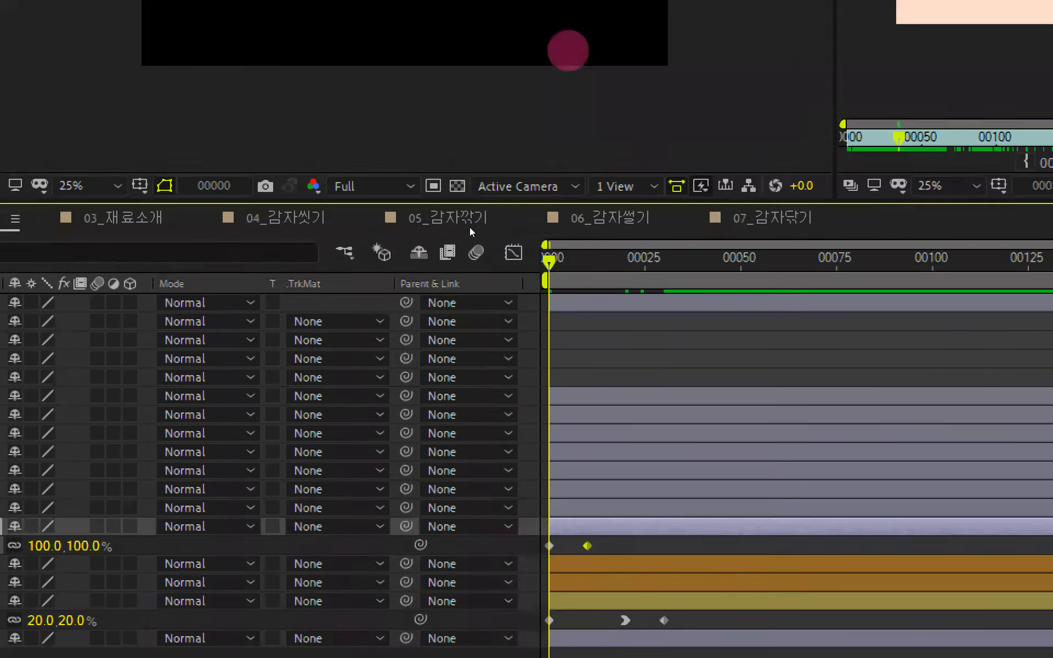
key(space)
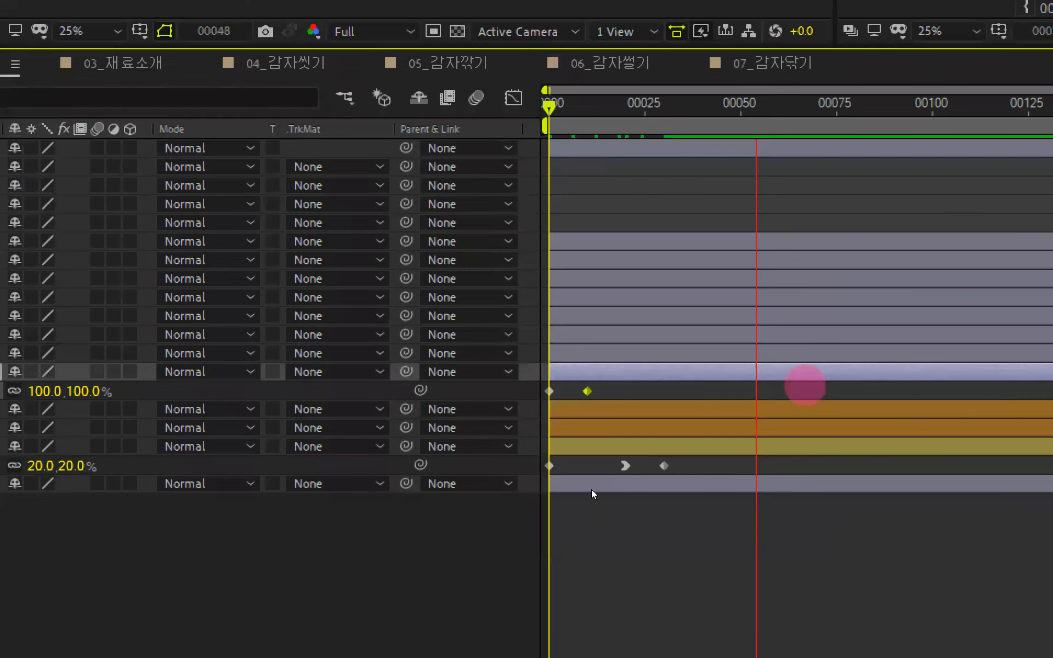
key(space)
click(736, 488)
key(Home)
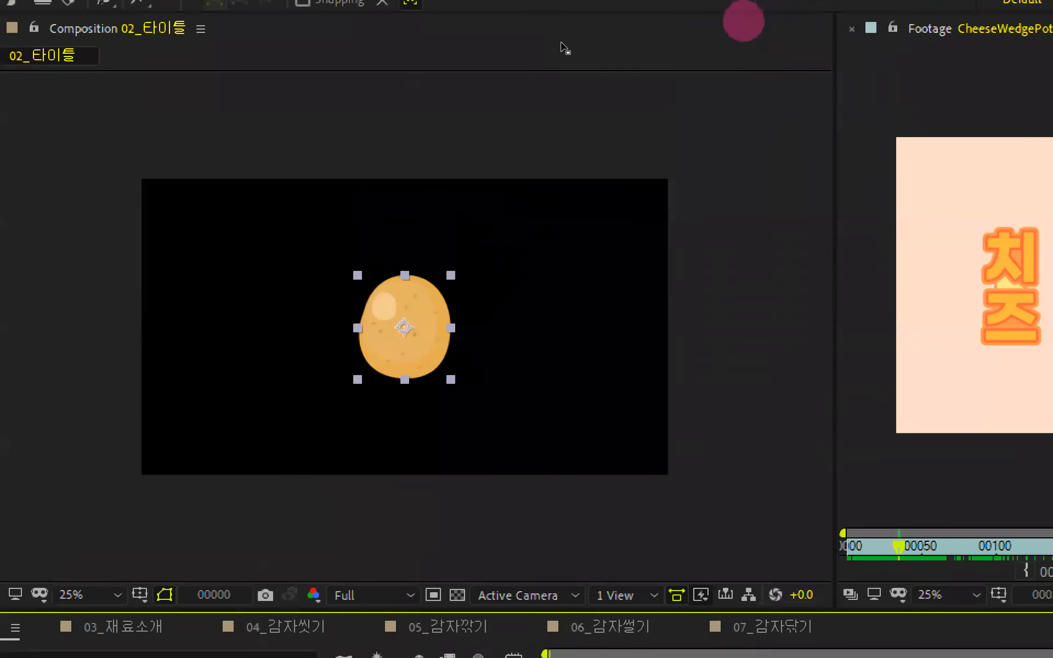
key(space)
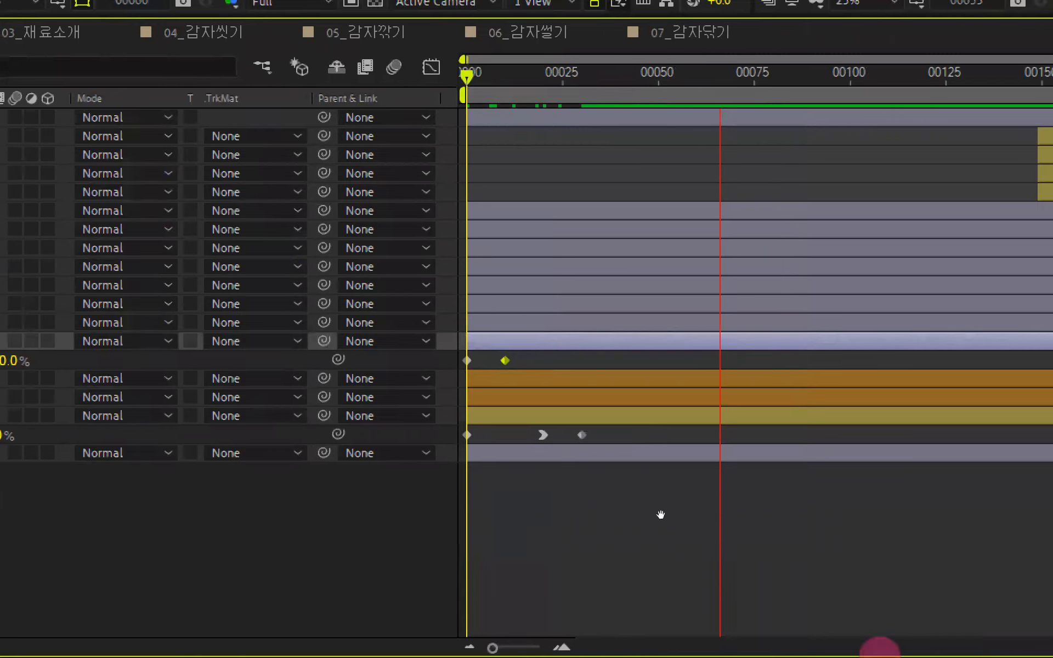
key(space)
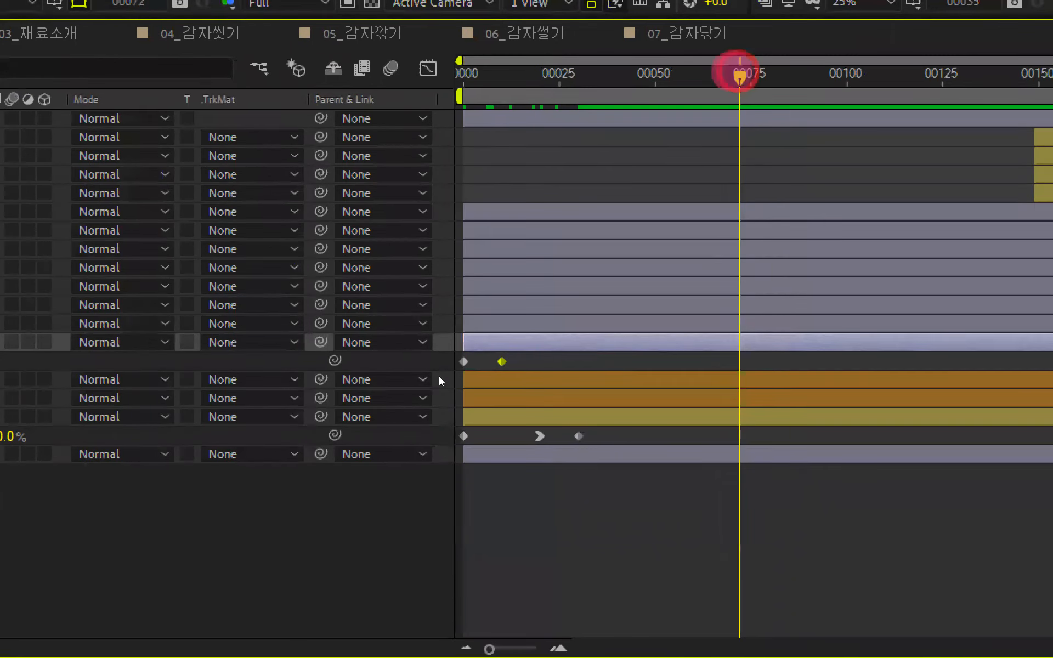
key(Home)
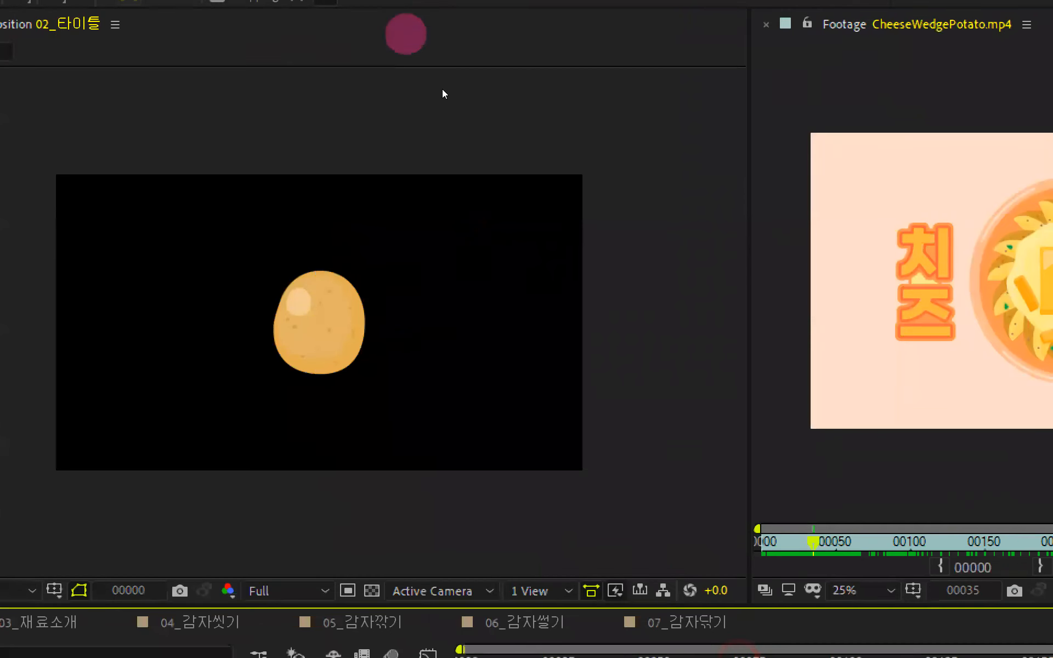
key(space)
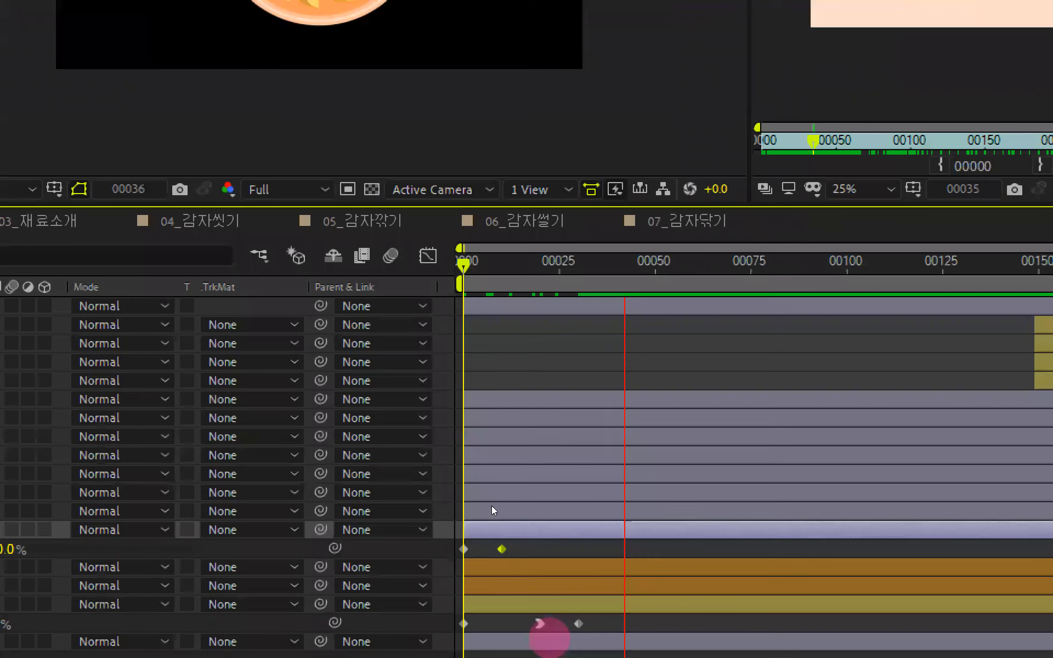
key(space)
- Apply Easy Ease to both Potato_or Scale keyframes, preview the motion, and return to frame 0
drag(517, 543, 454, 553)
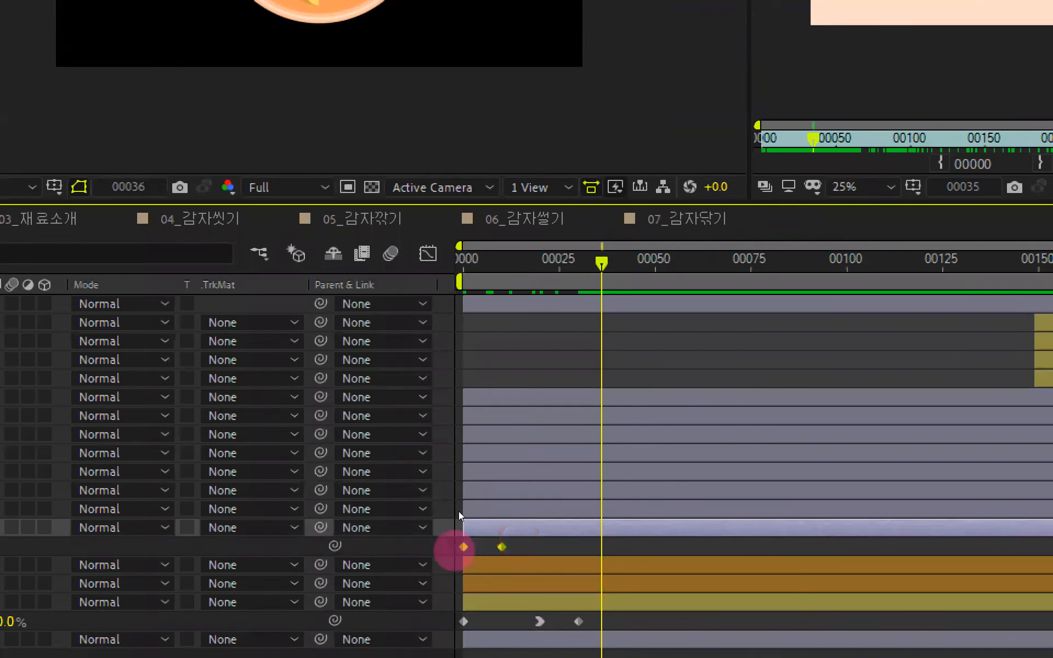
key(F9)
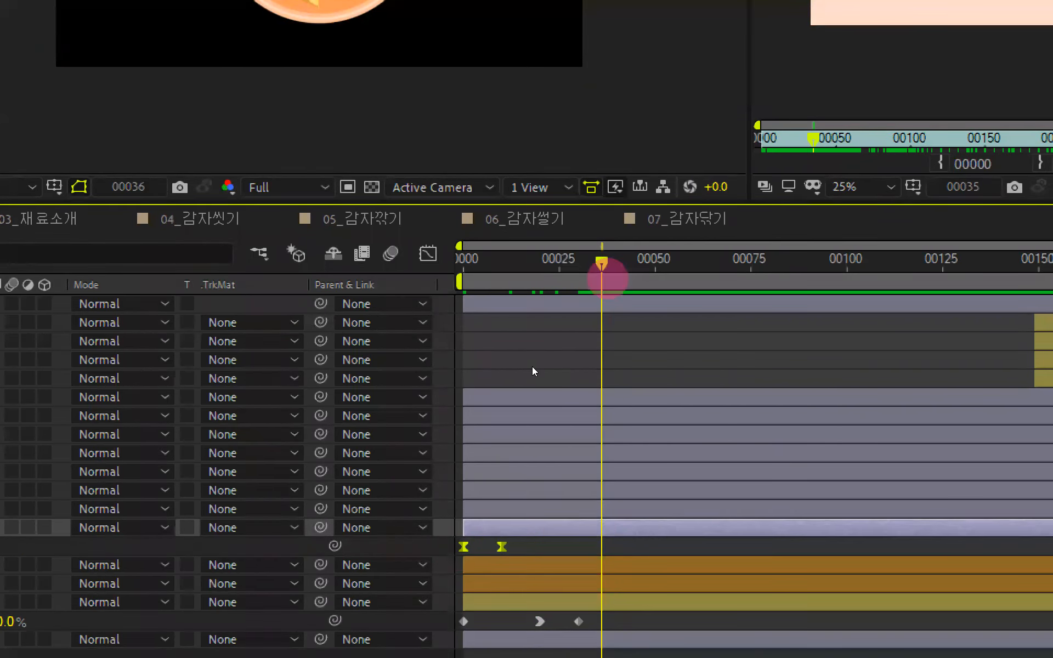
key(Home)
key(space)
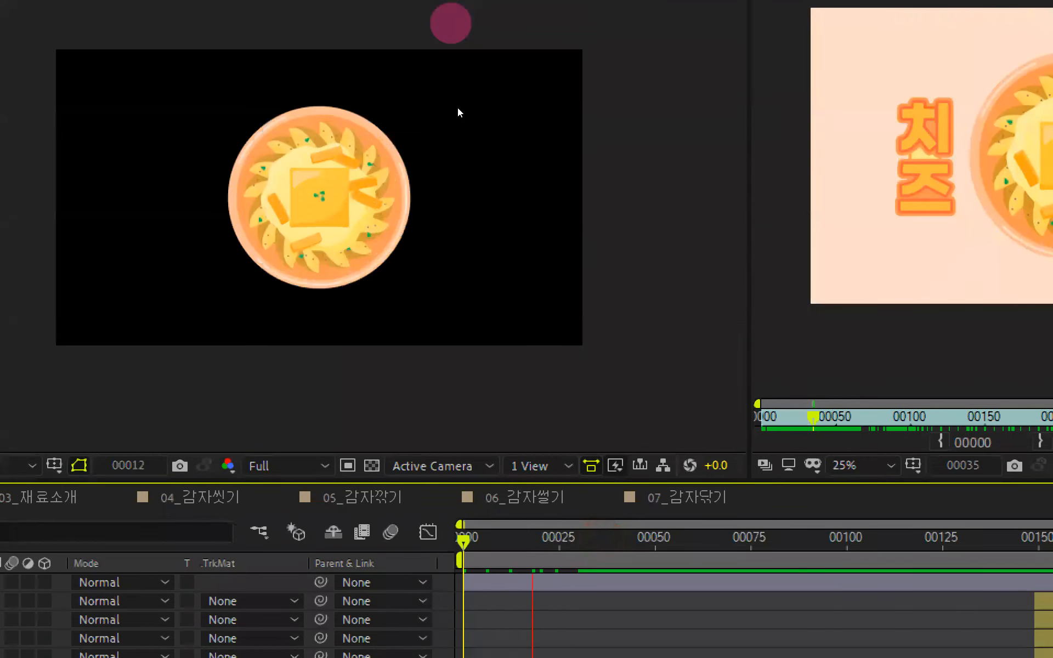
key(space)
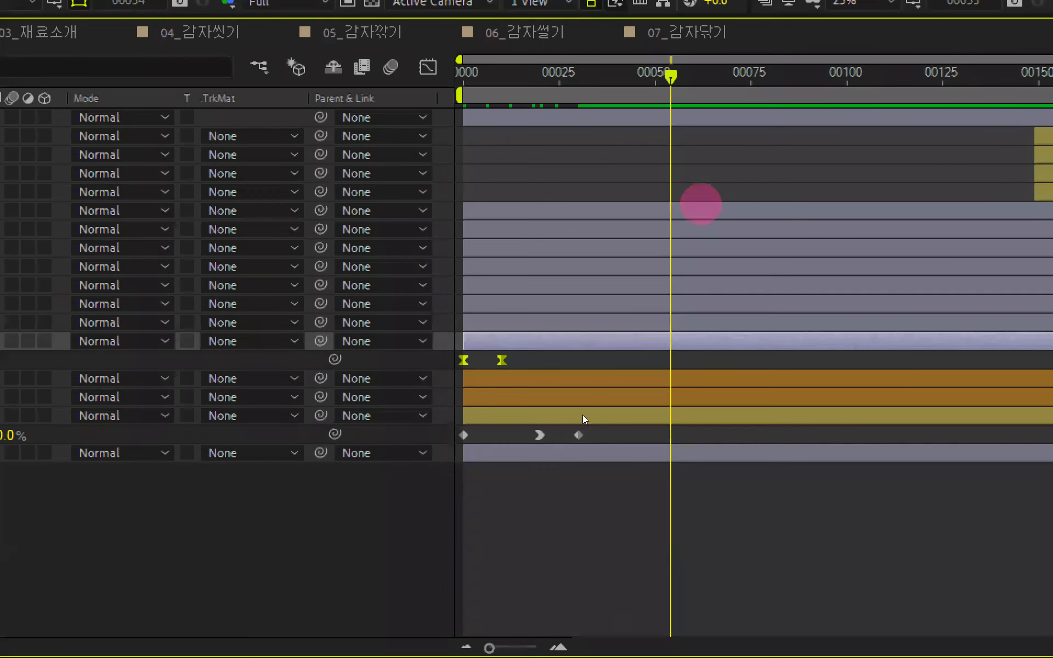
key(Home)
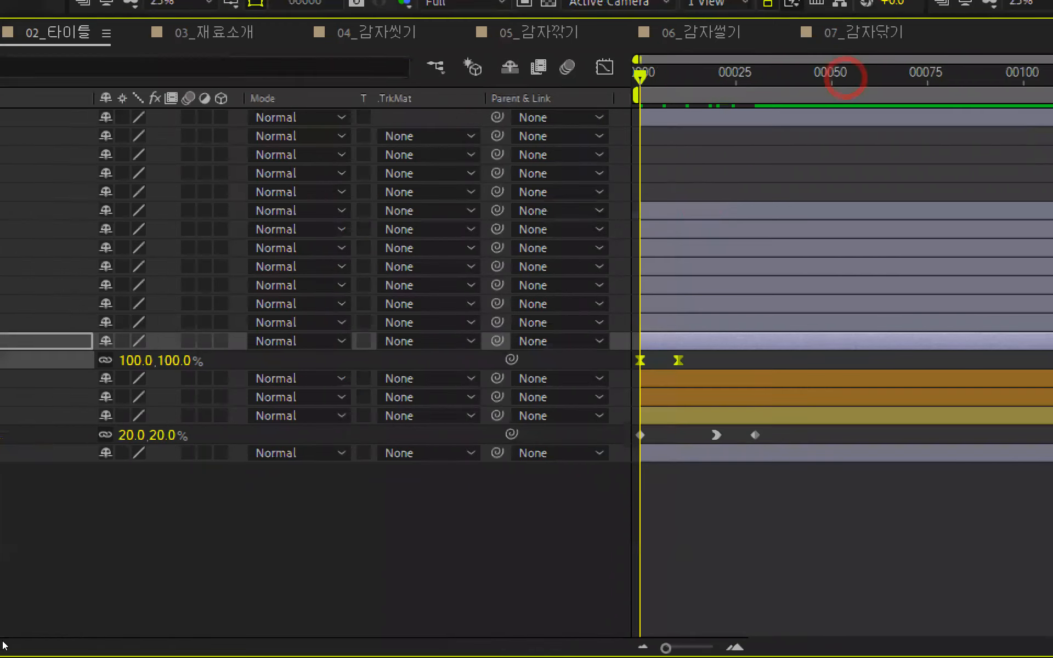
click(163, 592)
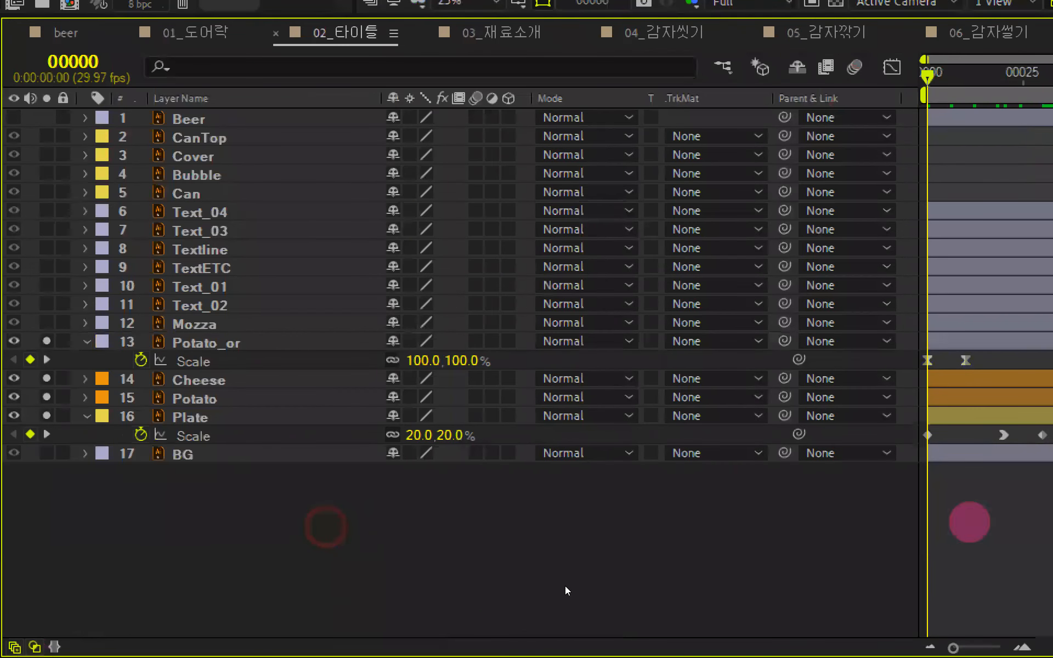
- Trim the start of the Cheese and Potato layers to frame 5
click(254, 399)
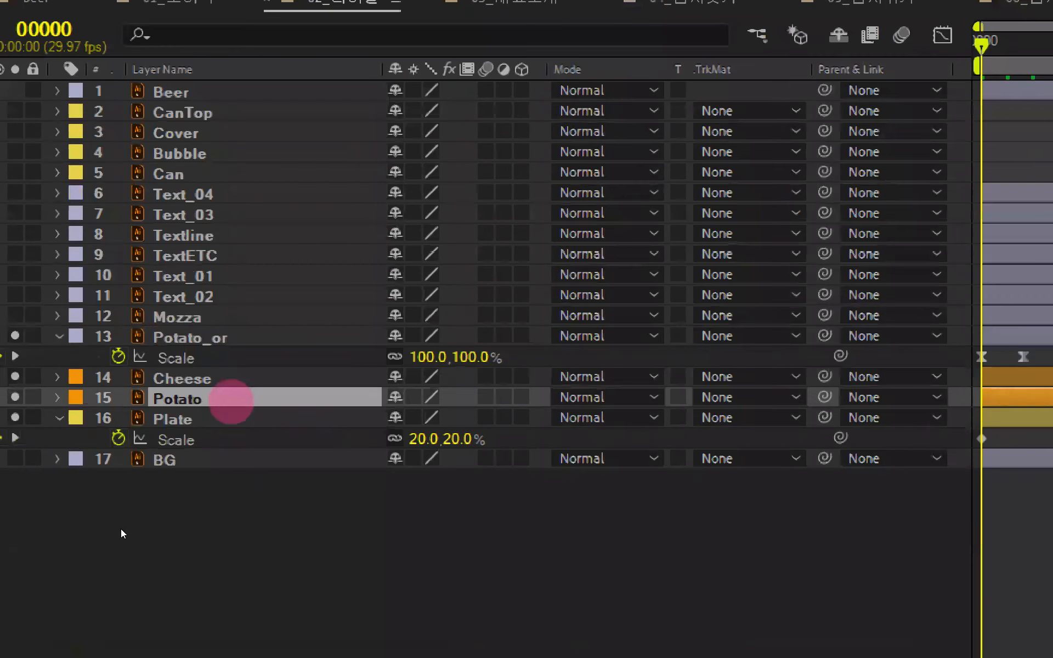
key(ctrl+Up)
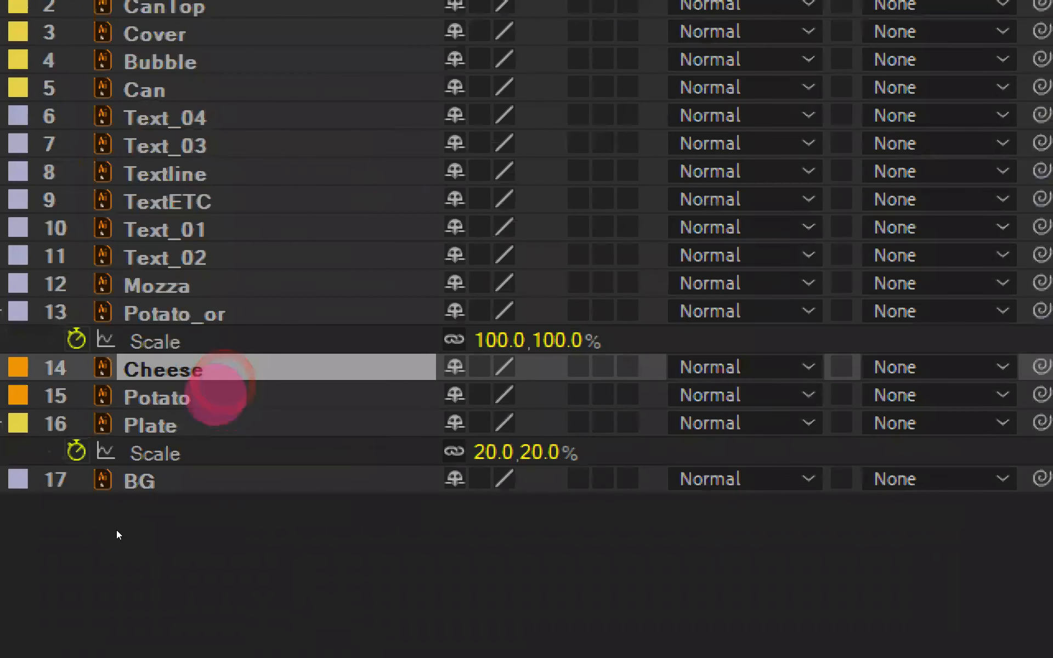
key(ctrl+shift+Down)
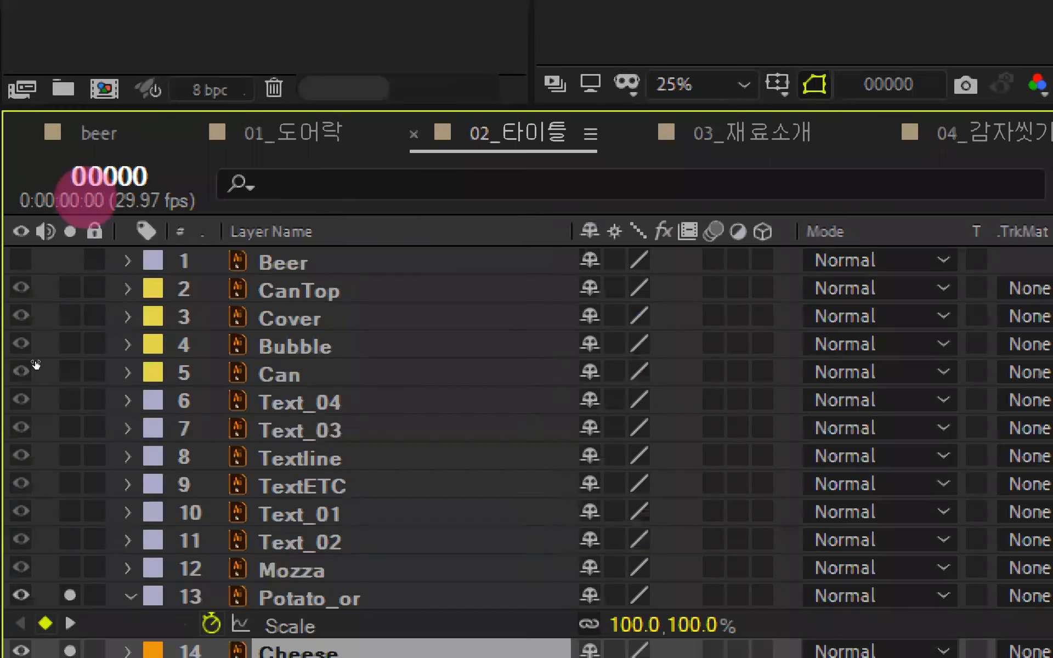
click(85, 186)
text(5)
key(Return)
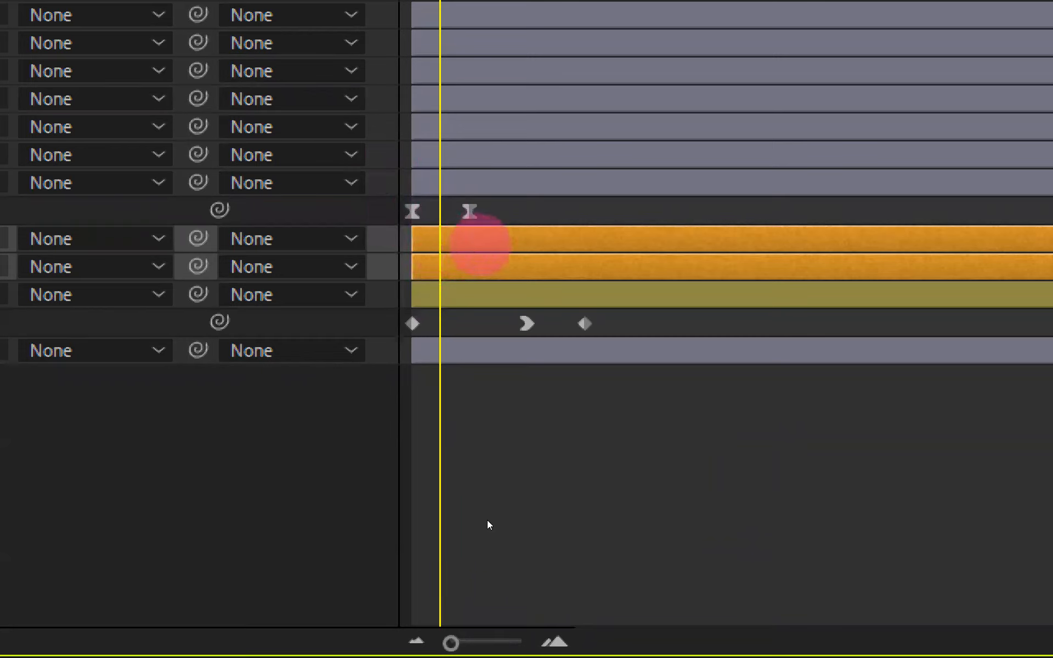
key(alt+bracketleft)
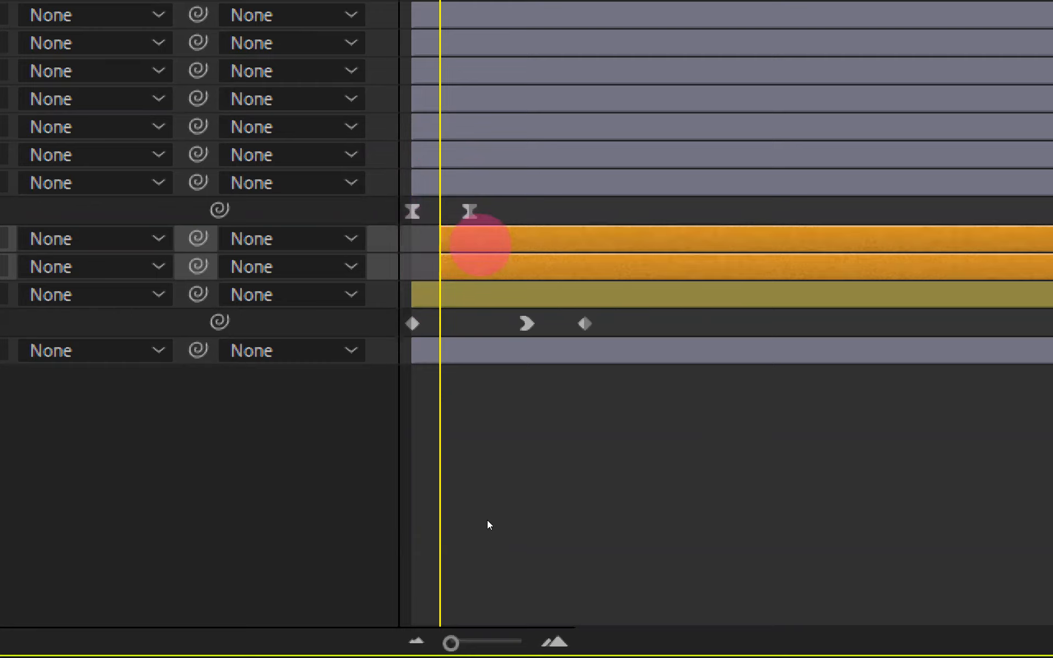
- Advance the current time by 5 frames and move the Cheese layer's start to frame 10
click(494, 575)
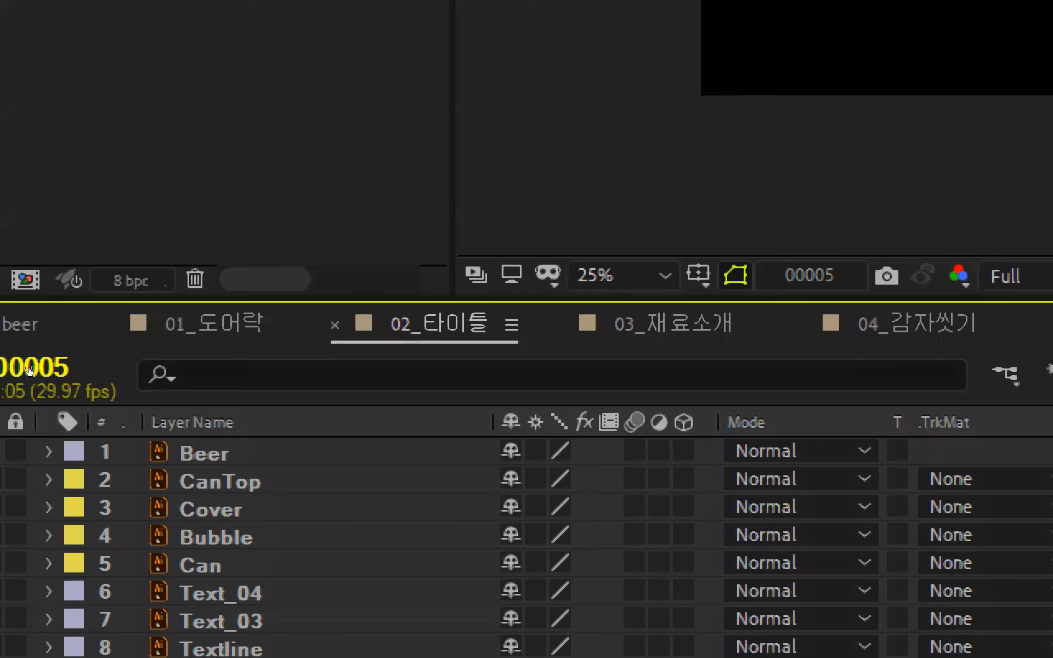
click(30, 366)
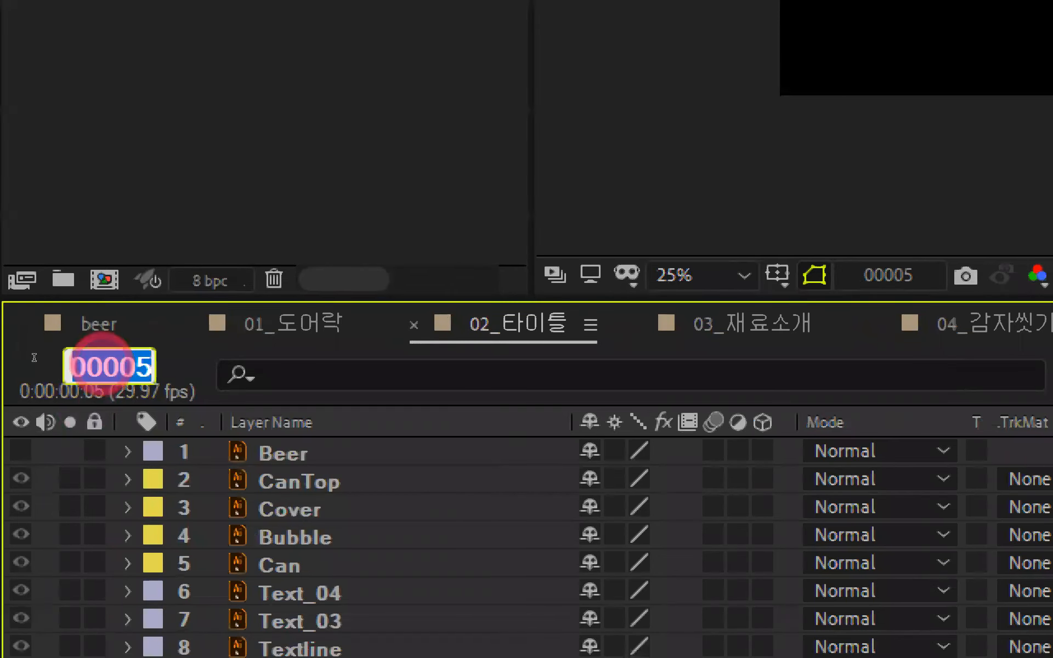
text(+)
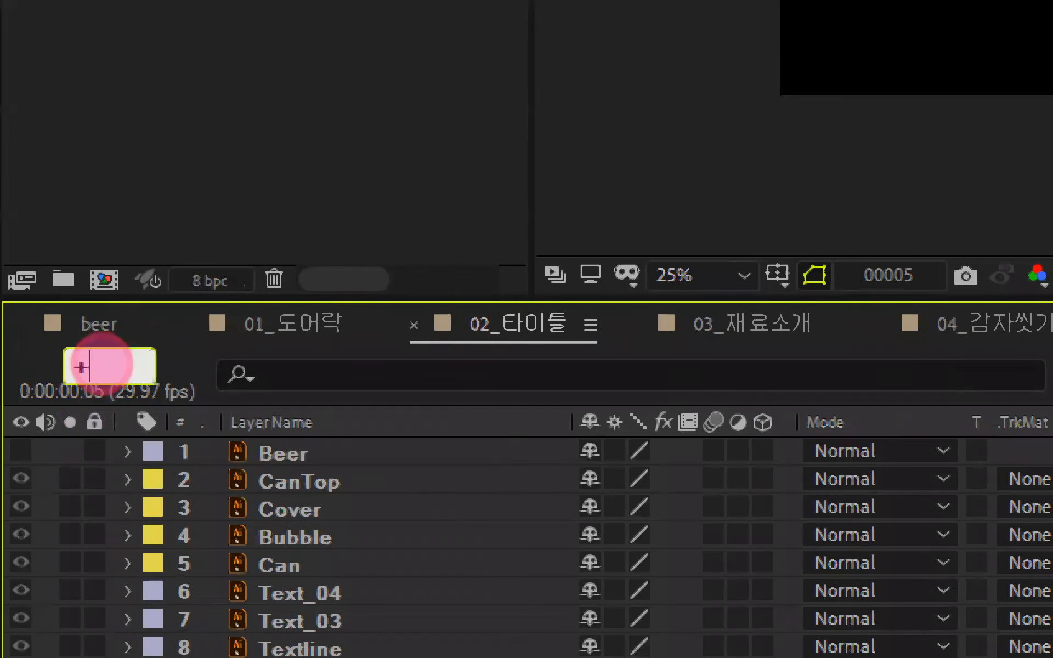
text(5)
key(Return)
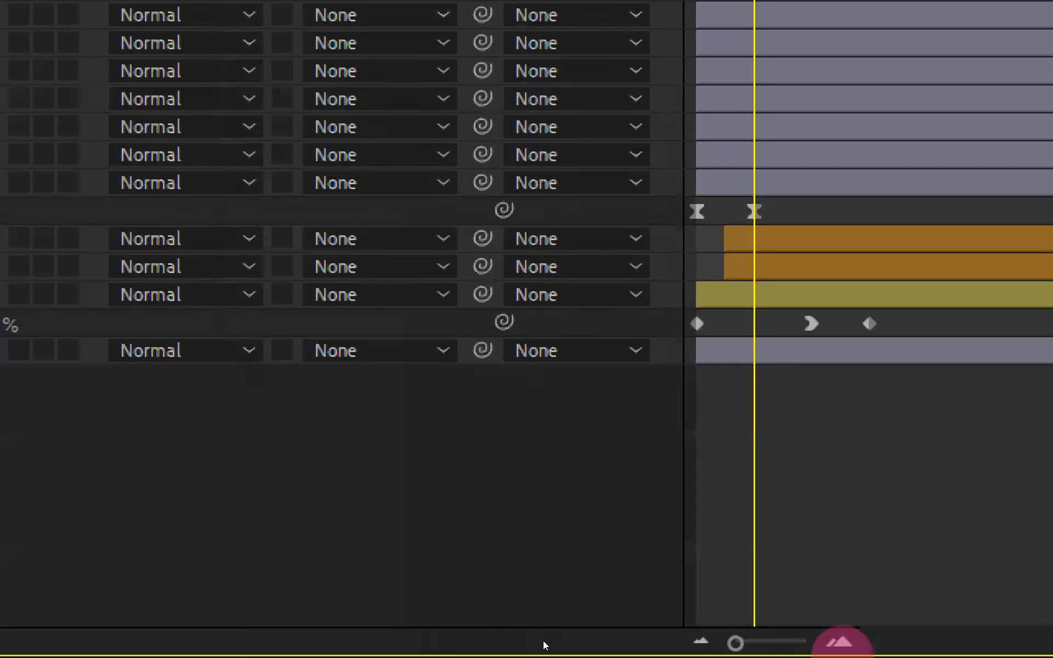
key(bracketleft)
- Preview the potato and plate animation from the first frame
key(Home)
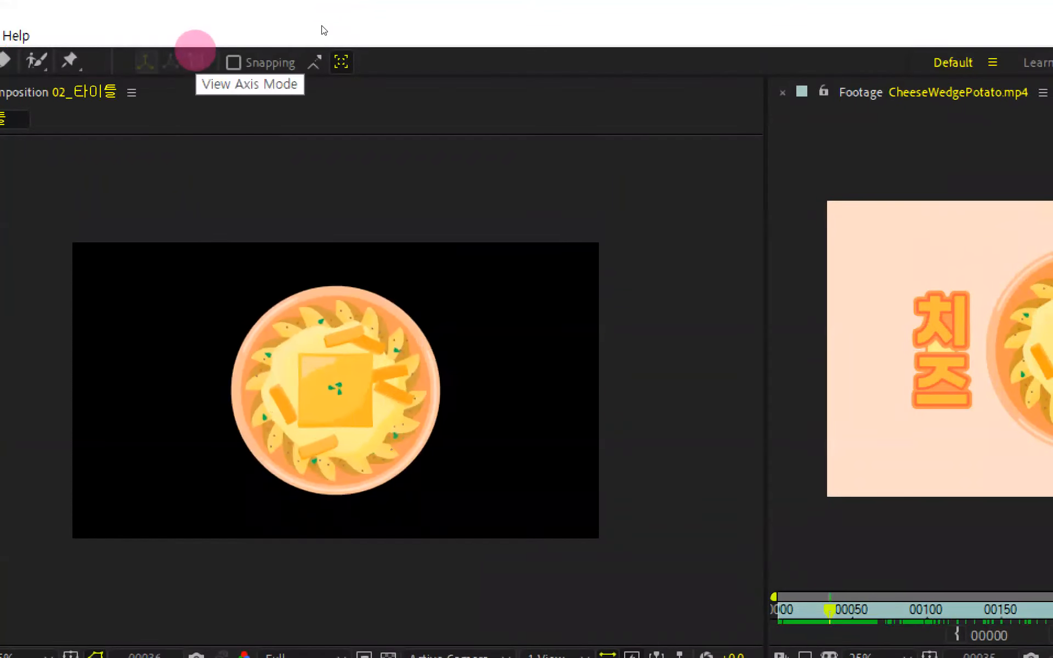
key(space)
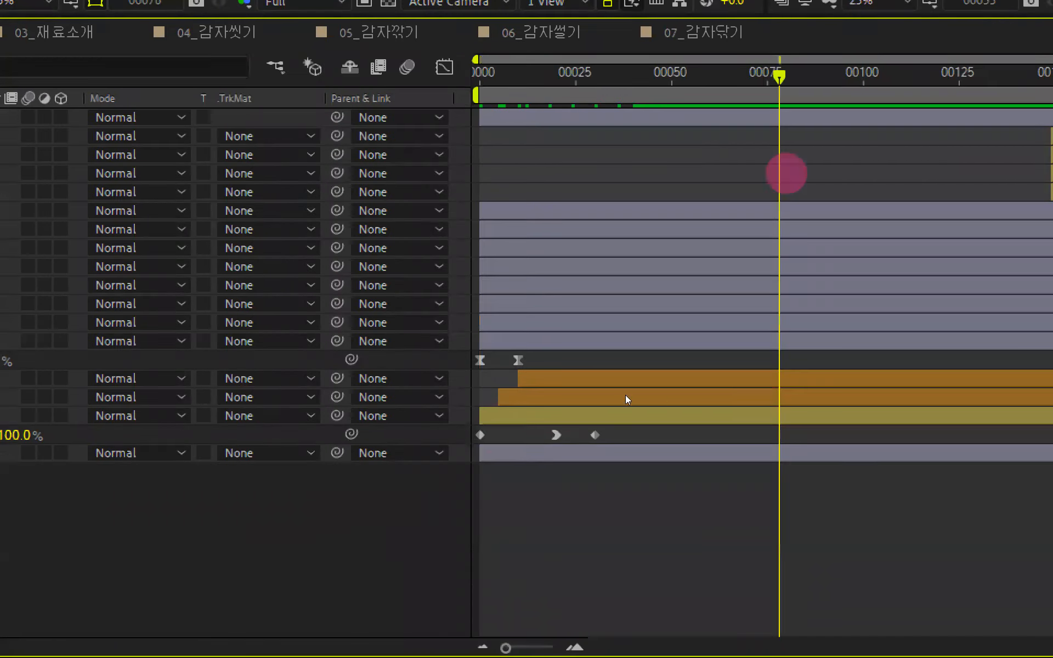
key(Home)
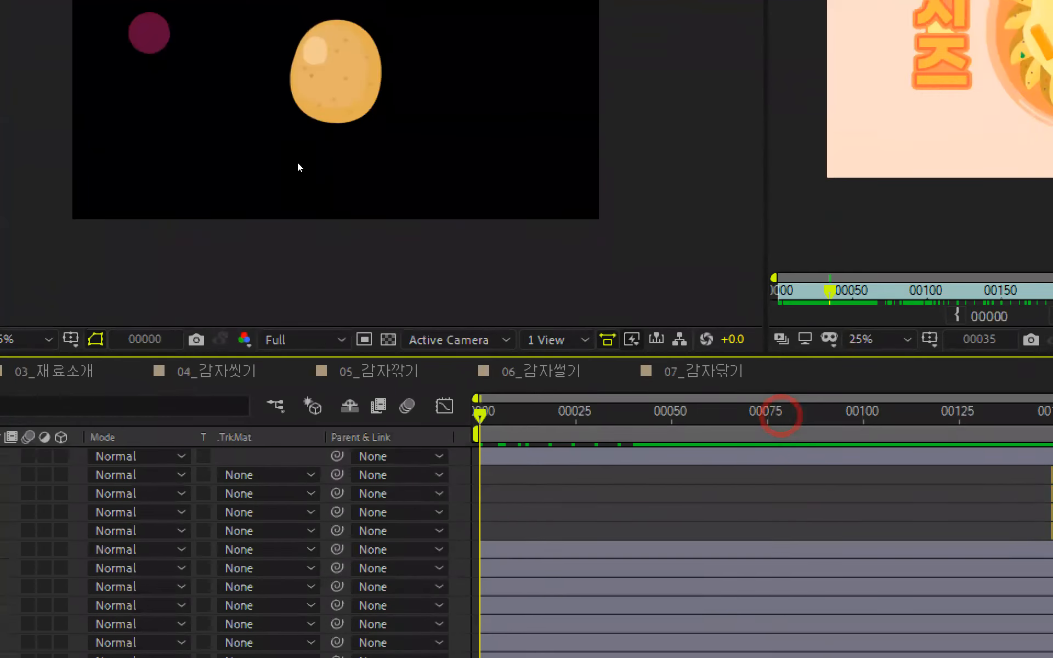
key(space)
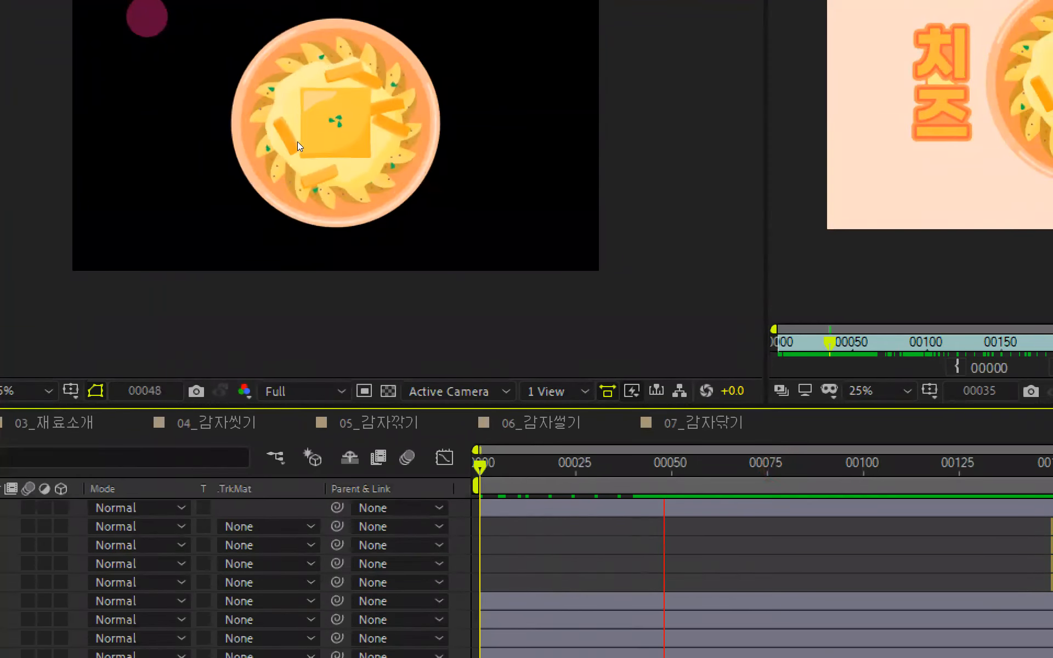
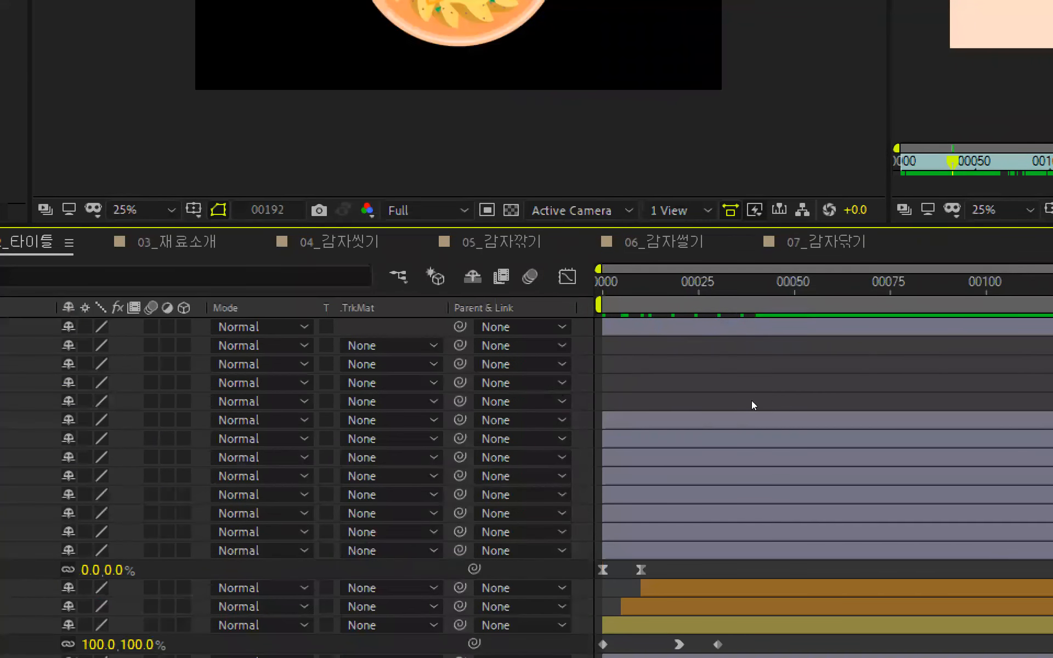
- Return to frame 0 and solo the Mozza, Text_02 and Text_01 layers
key(Home)
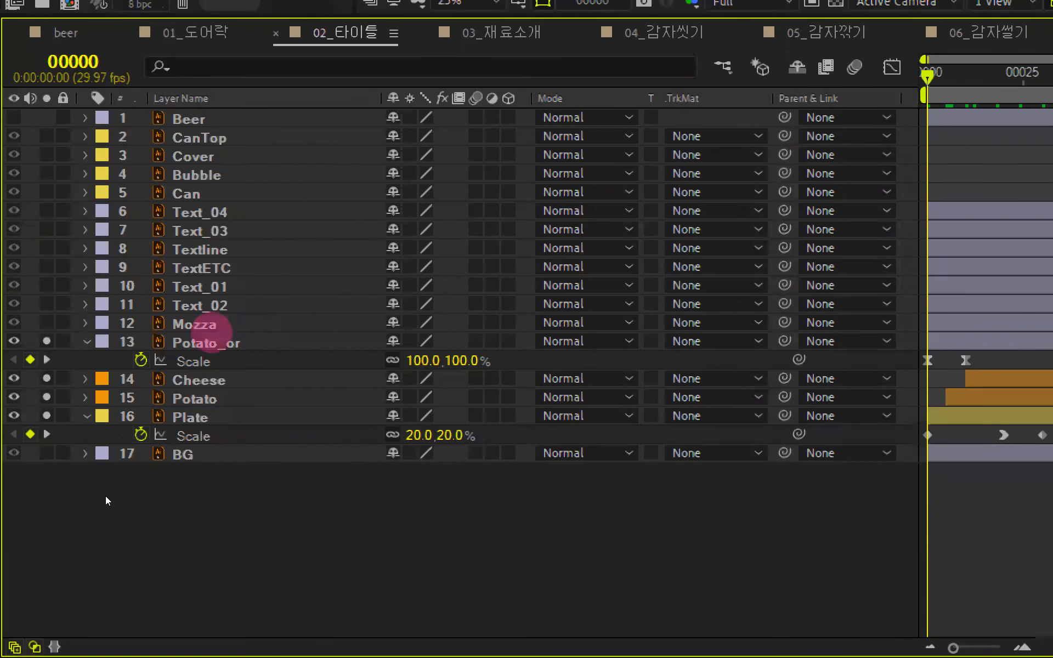
click(200, 324)
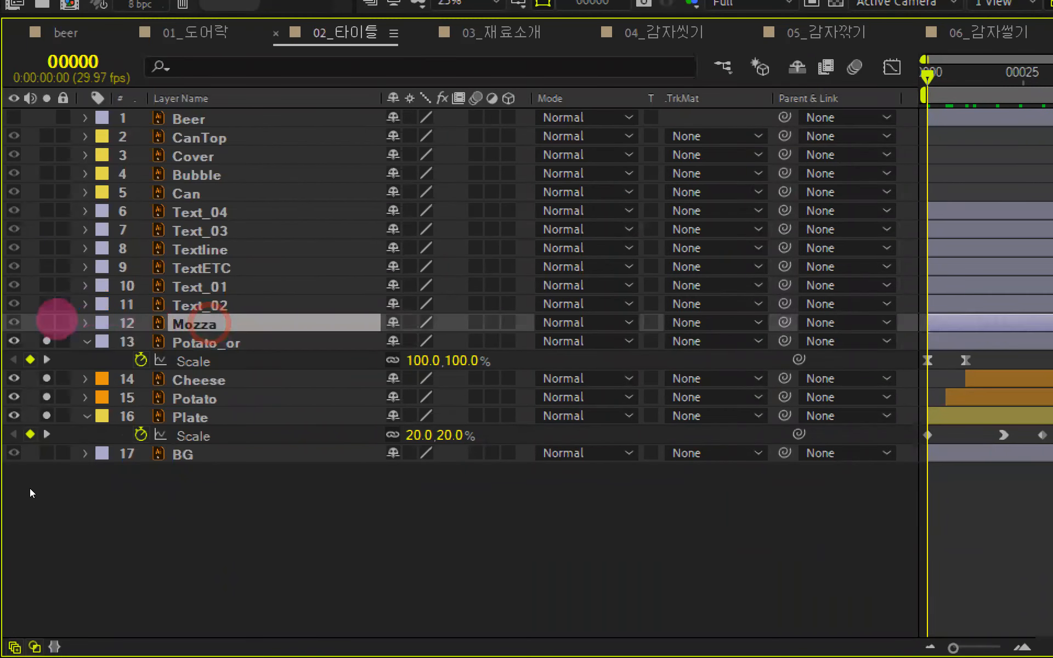
click(47, 322)
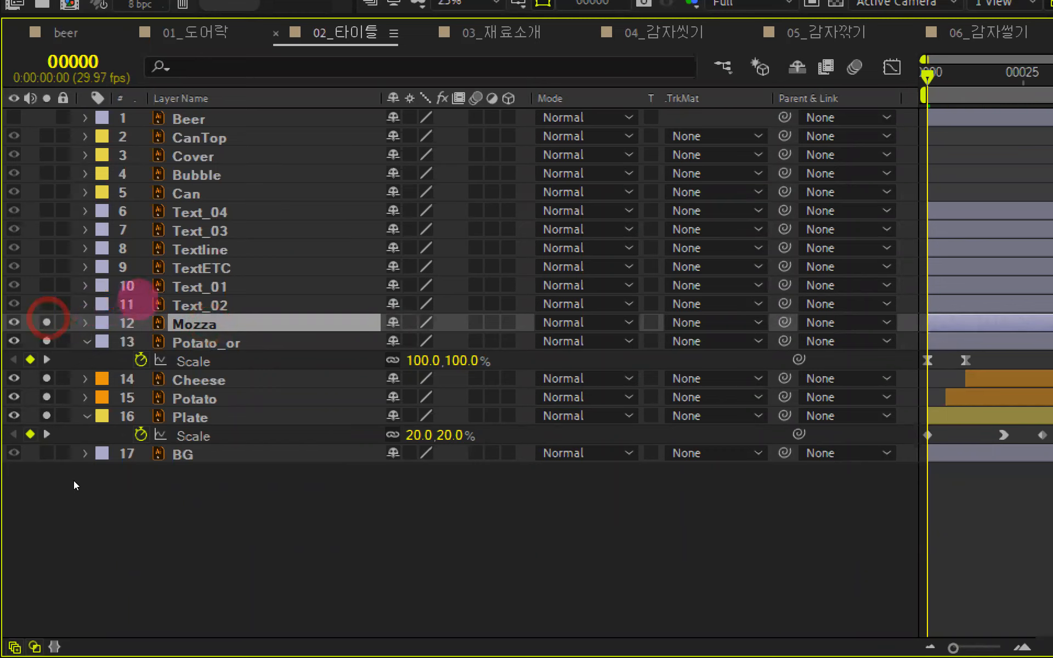
click(184, 305)
click(47, 304)
click(46, 286)
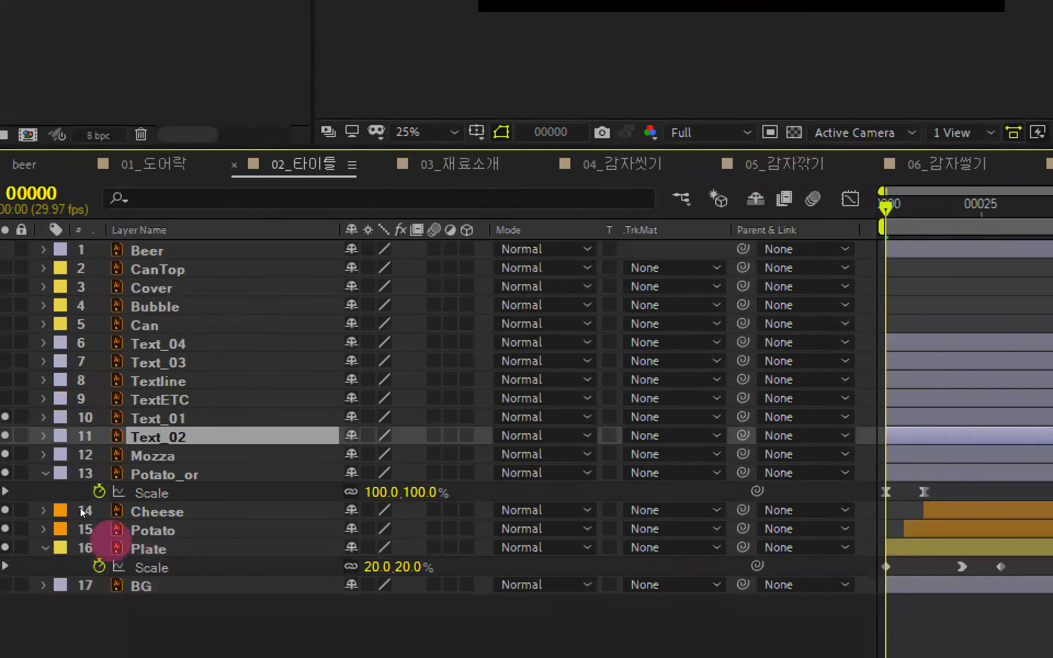
- Clear the Scale animation pasted onto the Mozza layer and set its scale to 100%
click(154, 455)
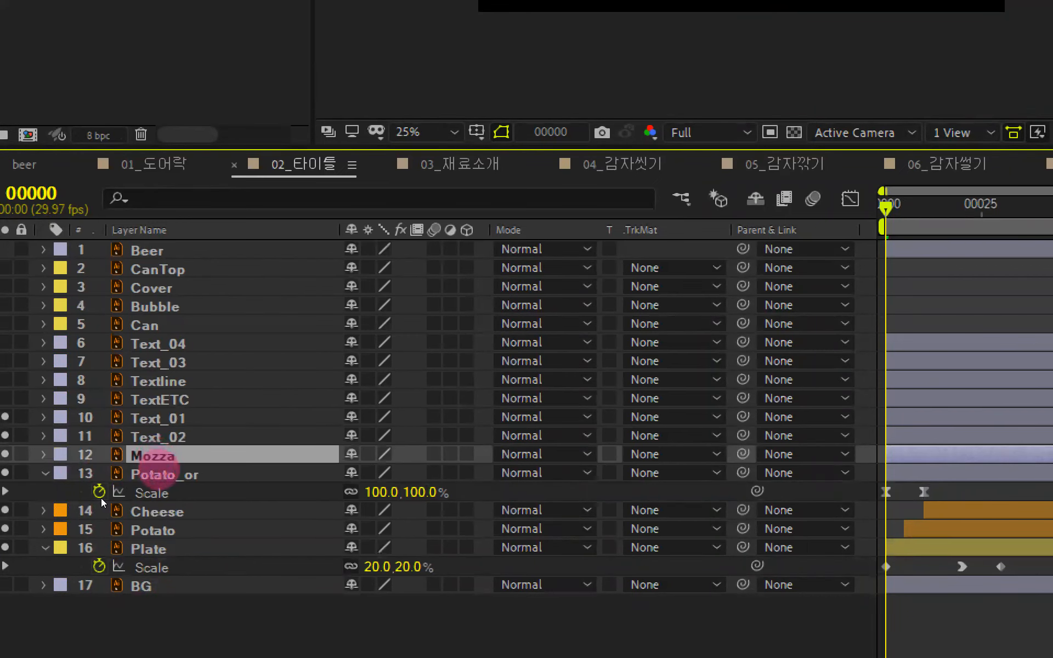
key(ctrl+v)
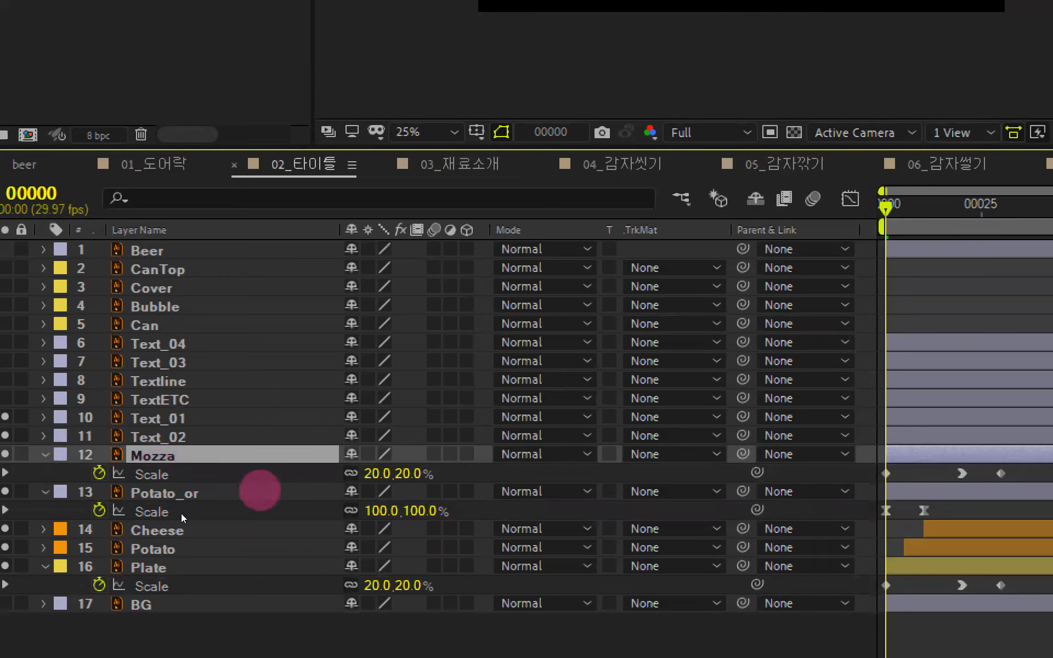
click(99, 473)
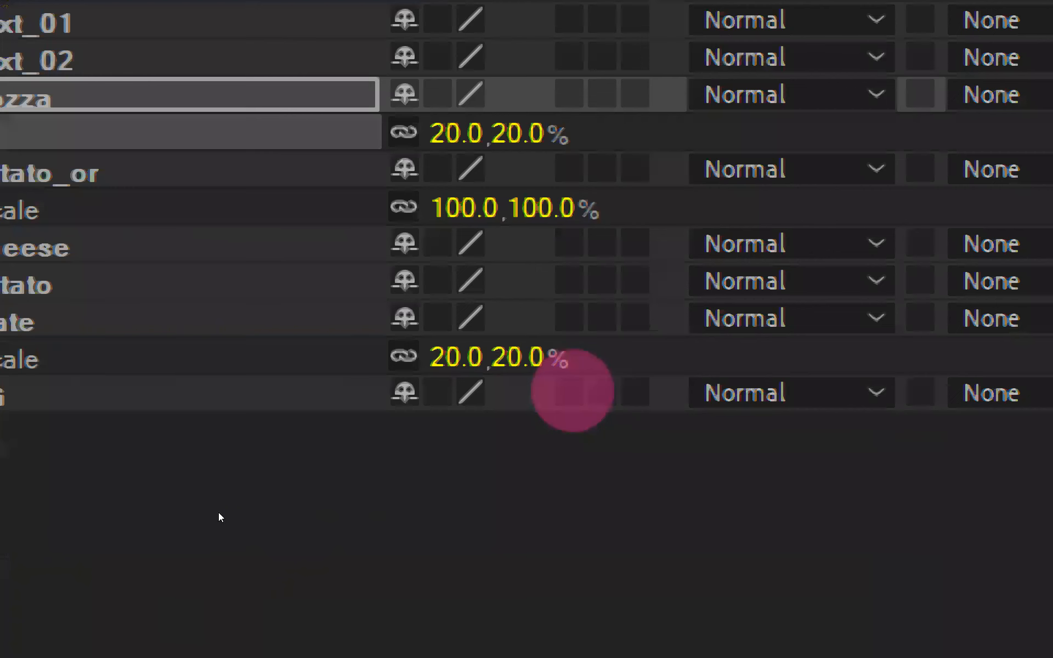
click(456, 133)
text(100)
key(Return)
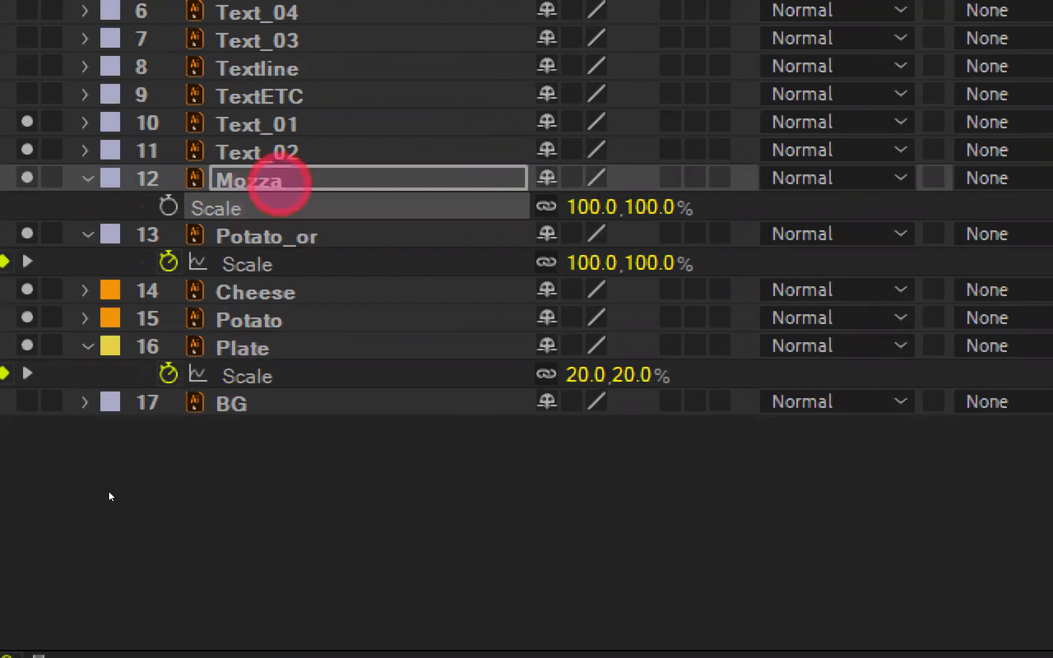
key(Return)
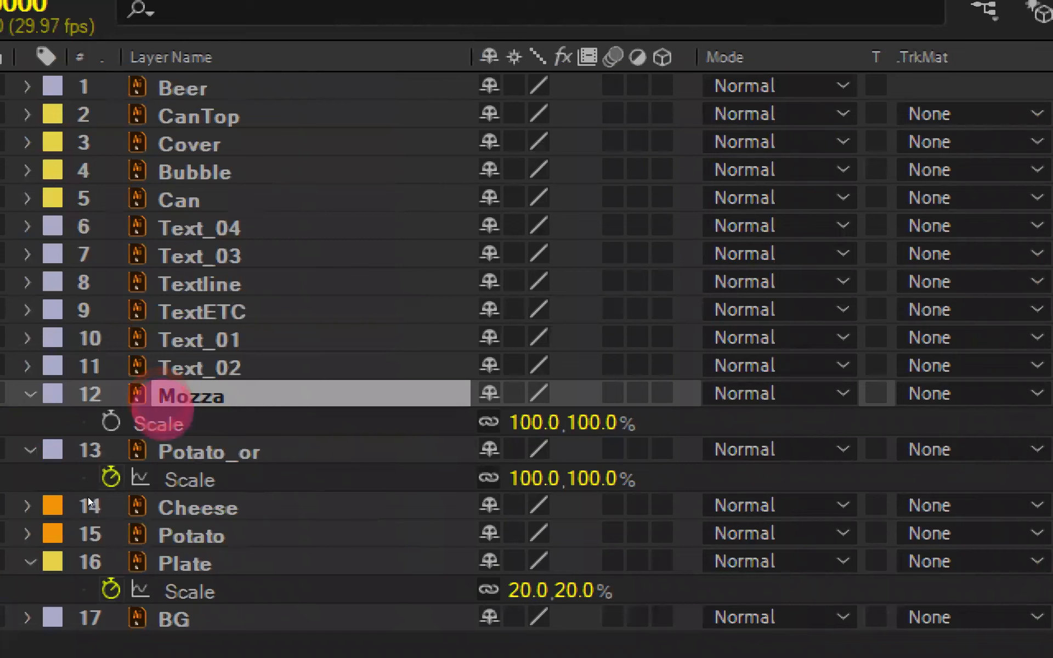
- Keyframe the Mozza layer's Scale with its proportions unlinked and shift that keyframe 30 frames to frame 30
click(165, 420)
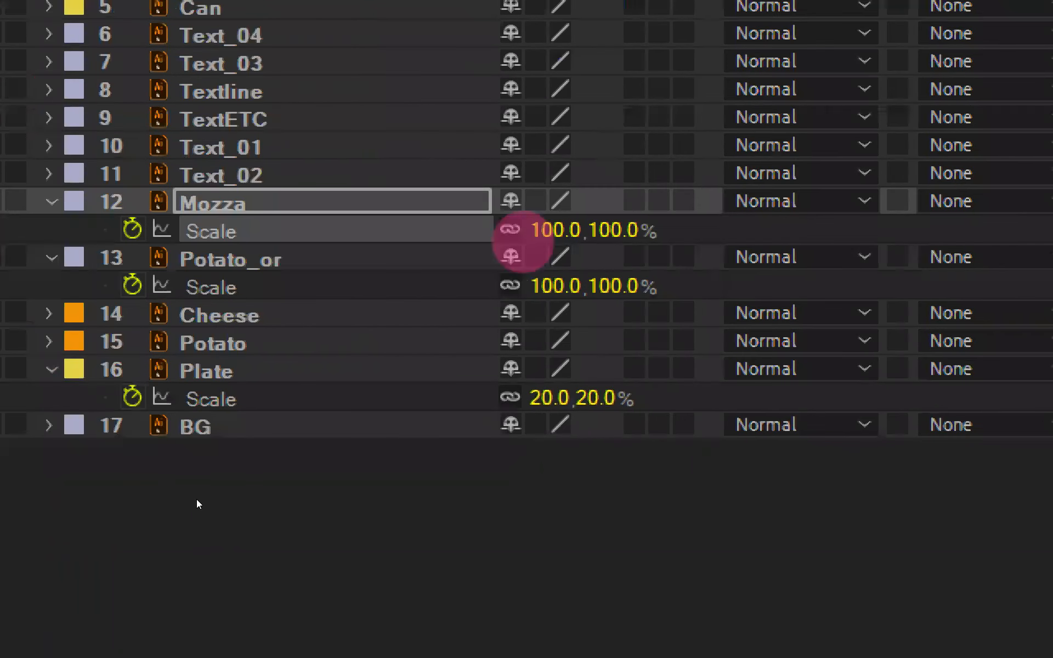
click(510, 230)
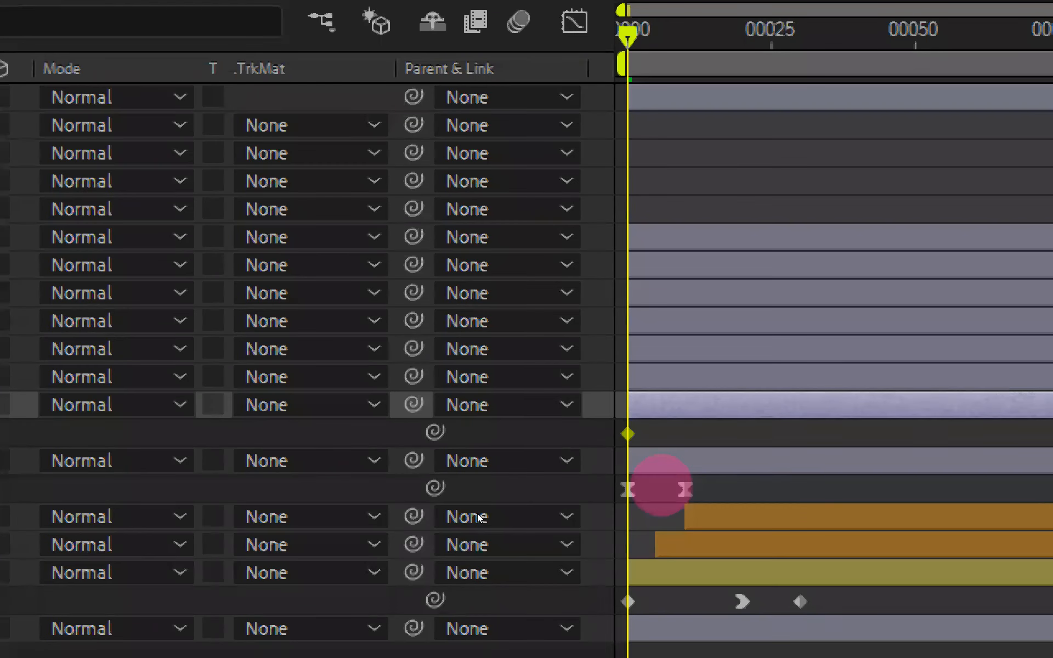
drag(661, 430, 609, 439)
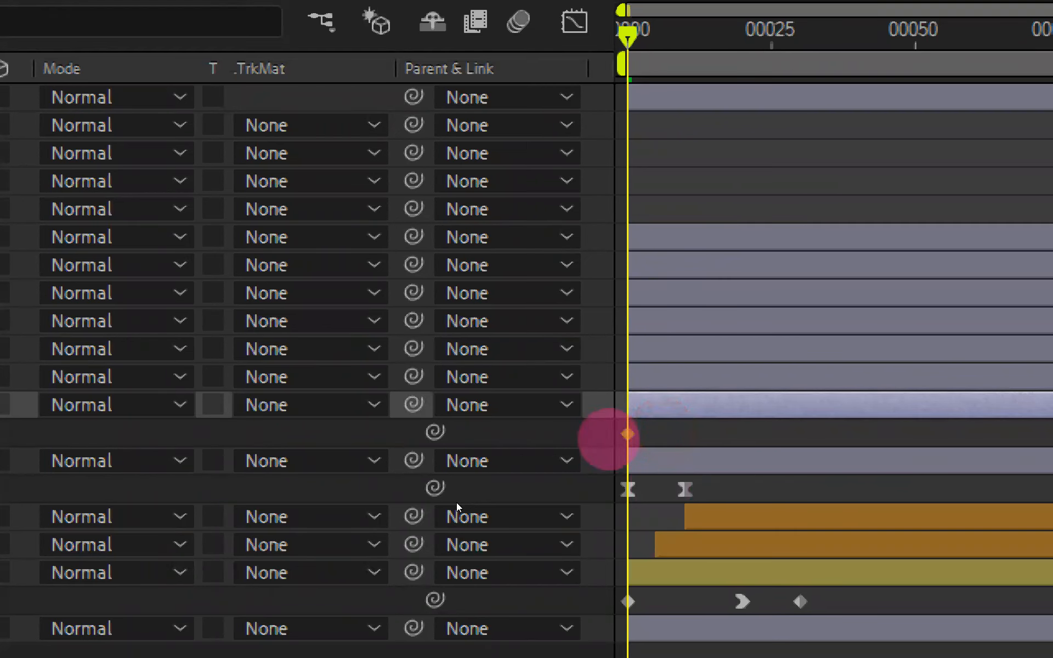
key(alt+shift+Right)
key(alt+shift+Right)
key(alt+shift+Right)
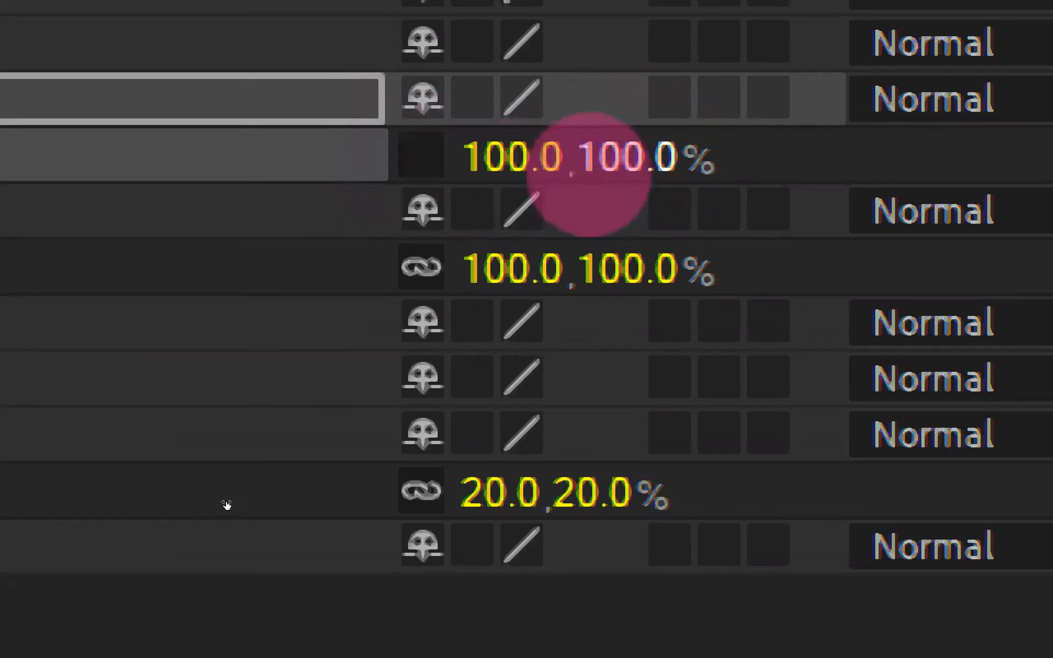
- Set the Mozza layer's vertical scale to 50% at frame 0
click(630, 164)
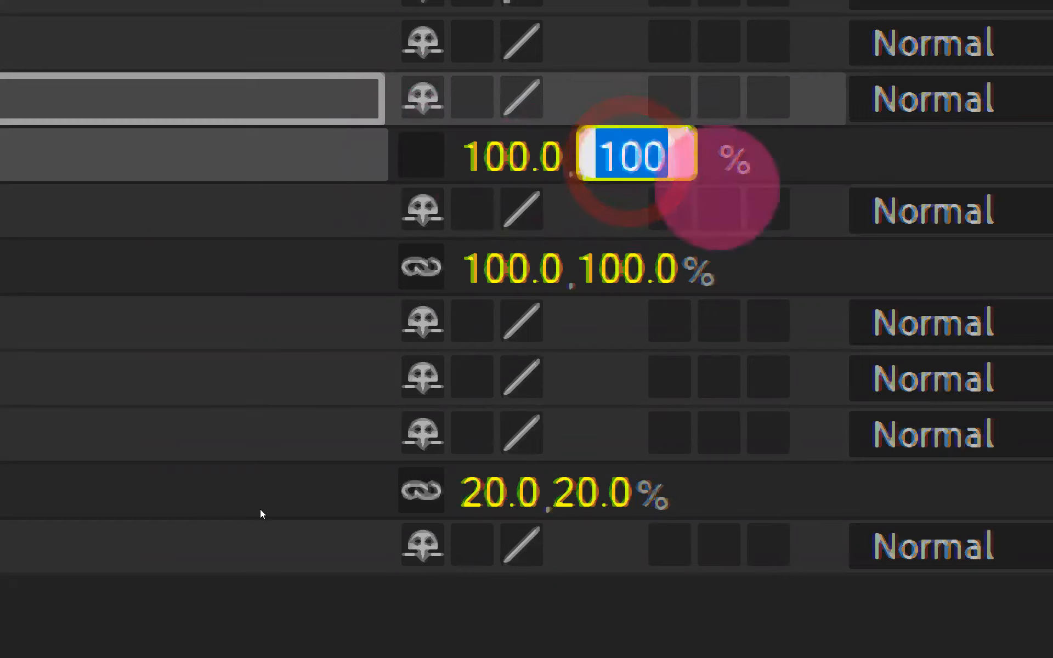
text(50)
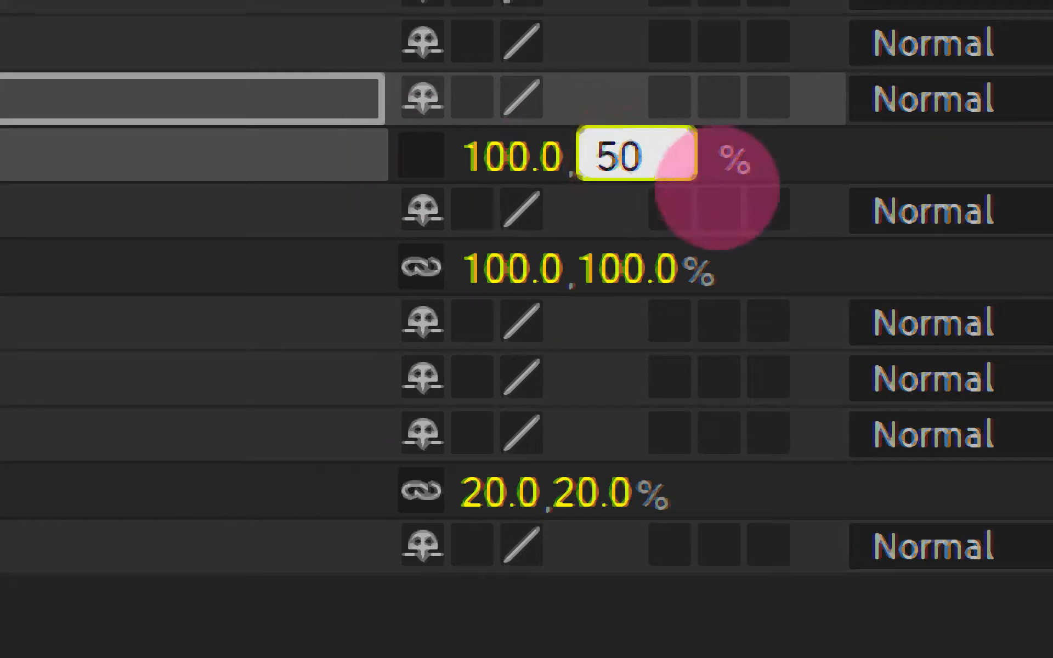
key(Return)
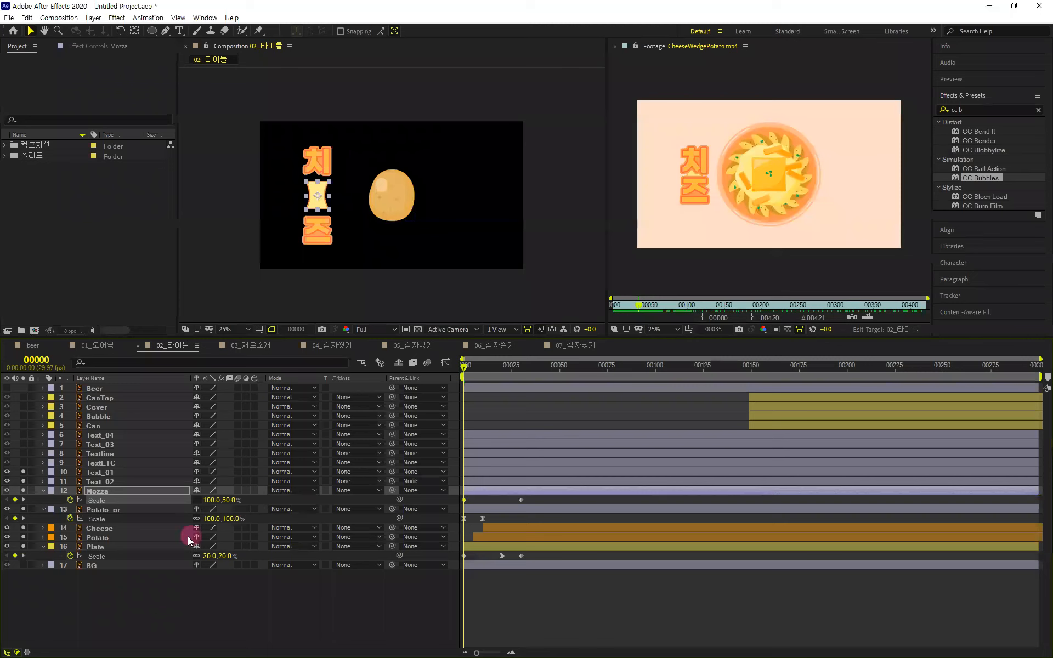
- Add Position keyframes to the Text_01 and Text_02 layers and shift both to frame 30
click(113, 473)
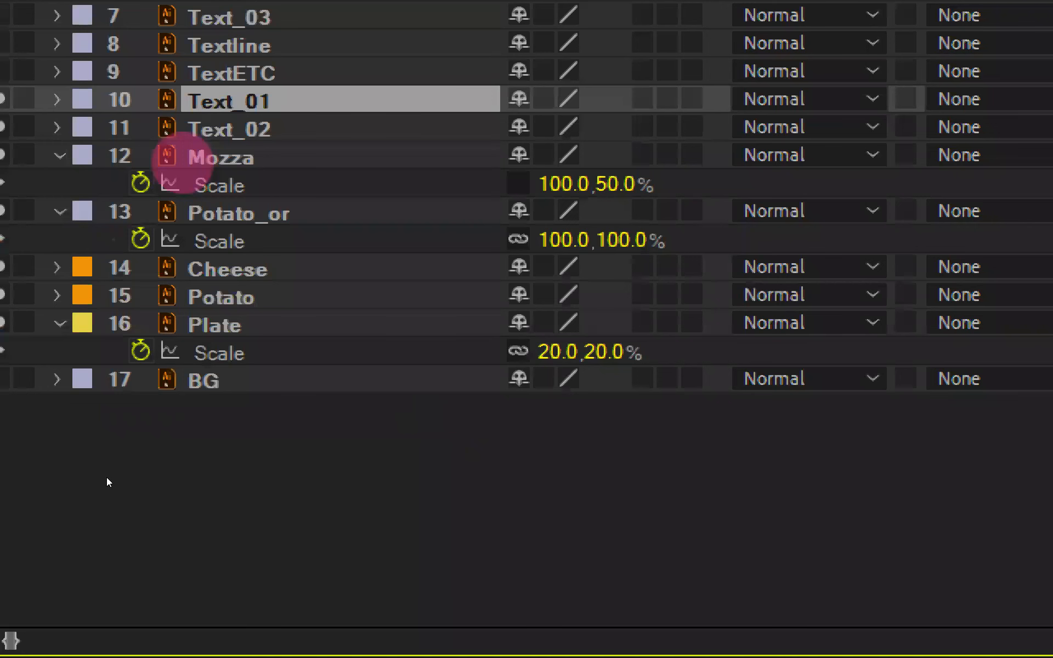
shift+click(252, 129)
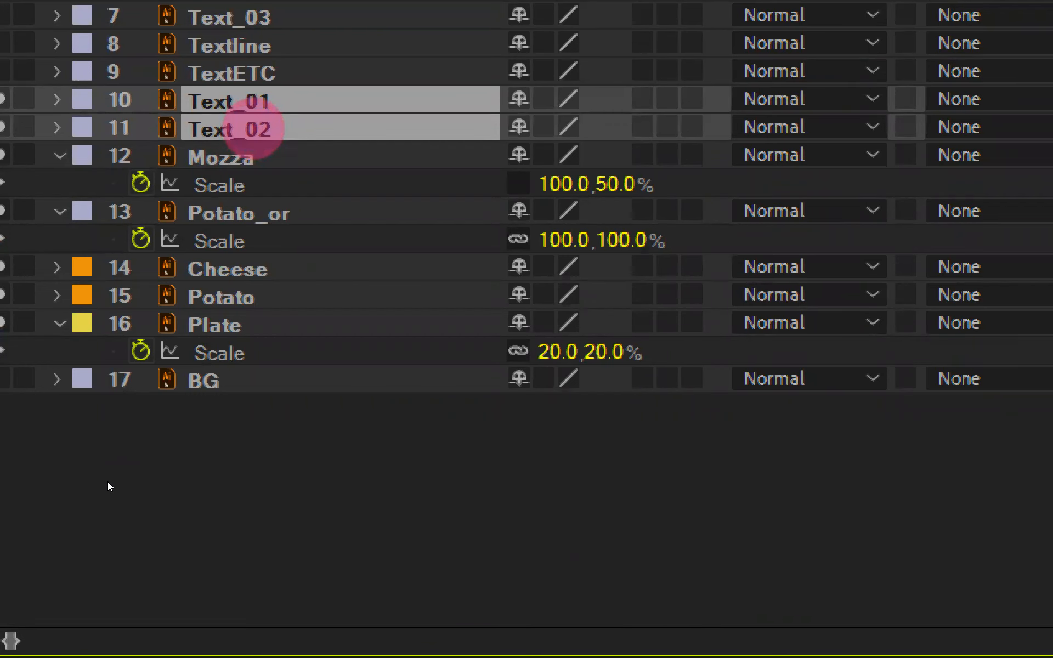
key(p)
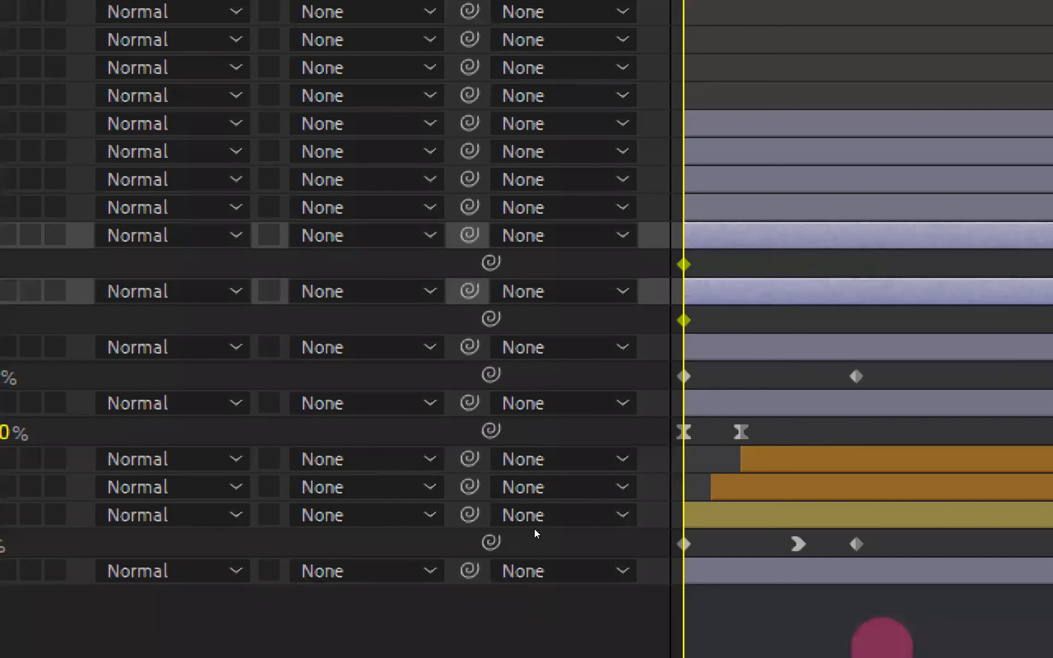
drag(717, 261, 674, 336)
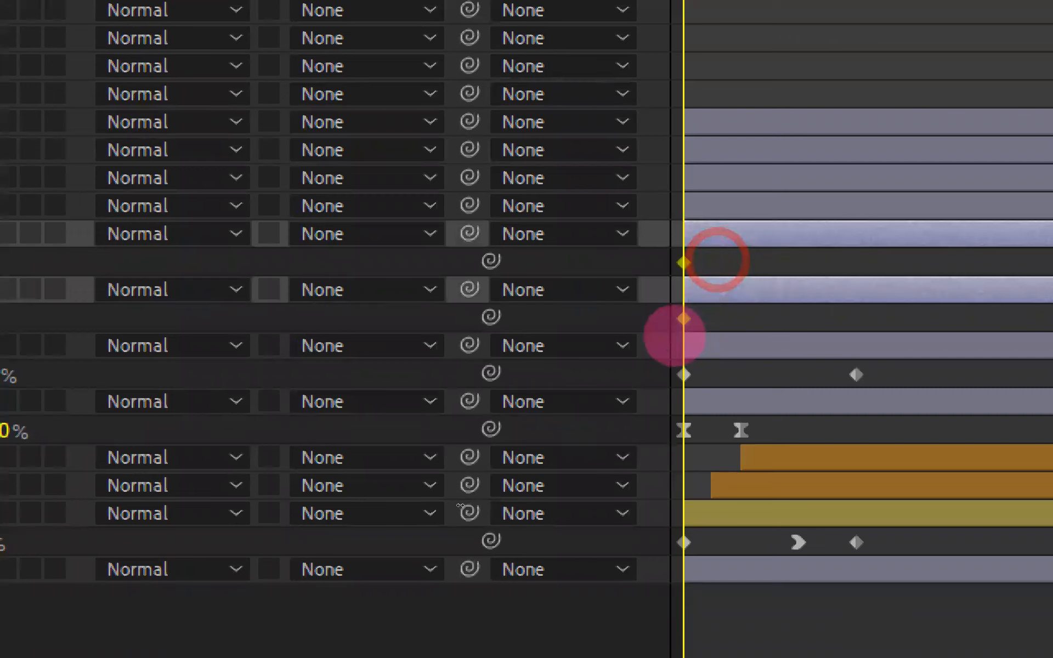
key(shift+alt+Right)
key(shift+alt+Right)
key(shift+alt+Right)
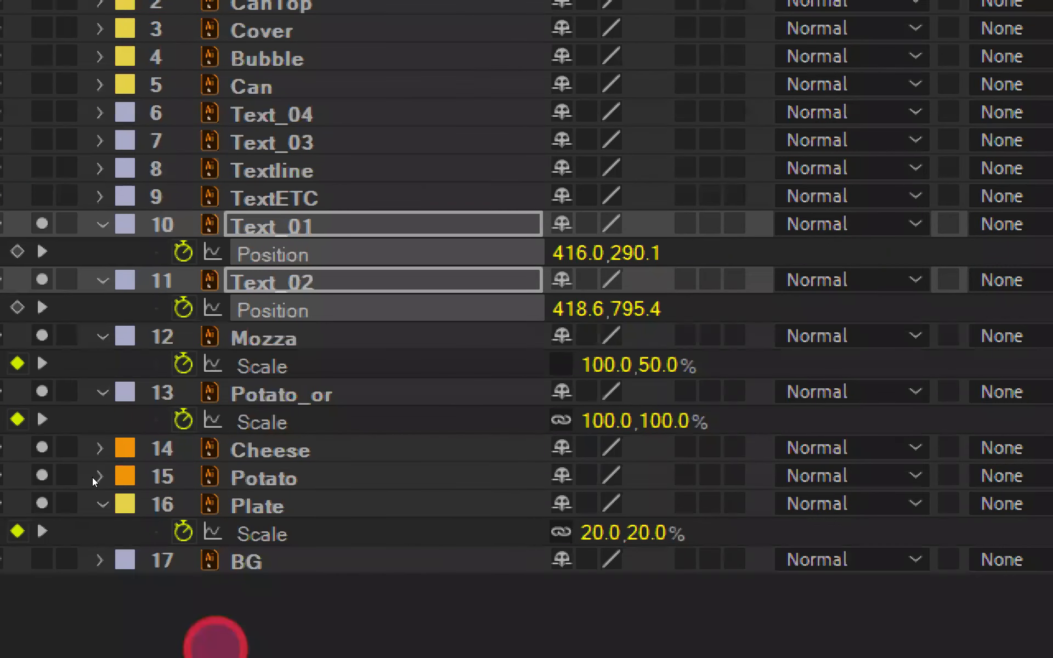
- At frame 0, move Text_01 down to 416.0, 450.1 and move Text_02 up so the two letters close together
click(236, 226)
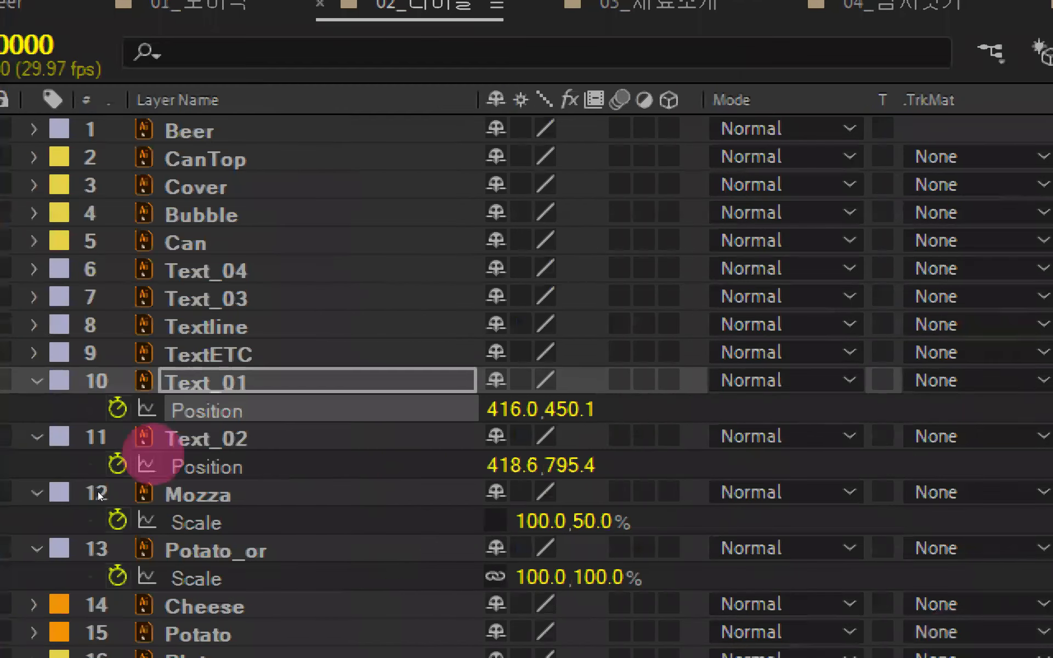
click(175, 438)
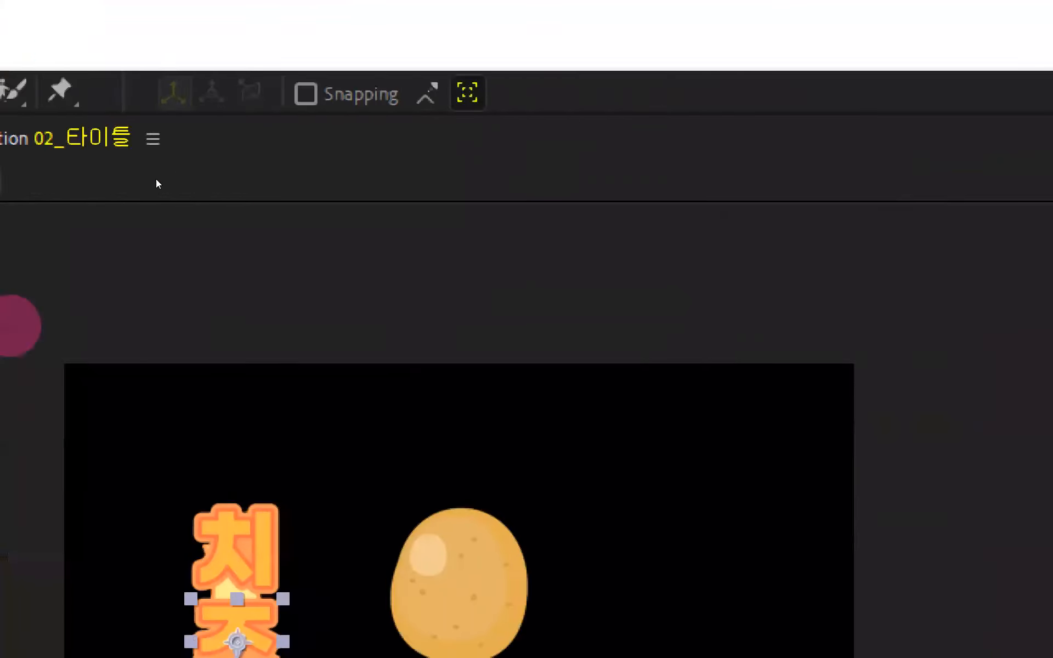
- Preview the title letters spreading apart beside the potato, replaying the composition from frame 0
key(space)
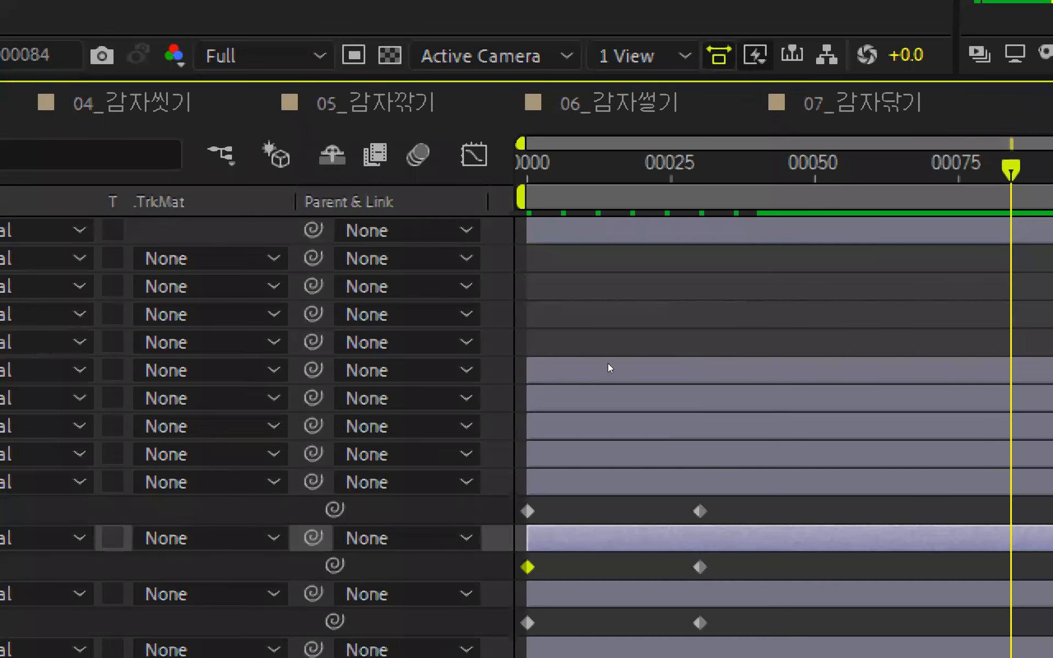
drag(1002, 165, 322, 186)
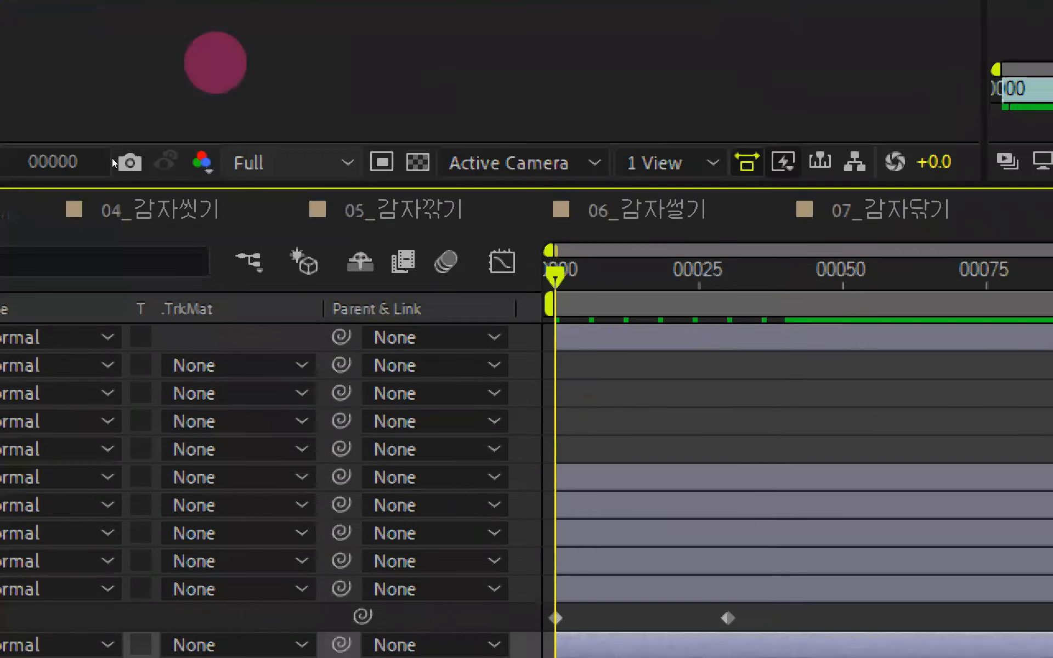
key(space)
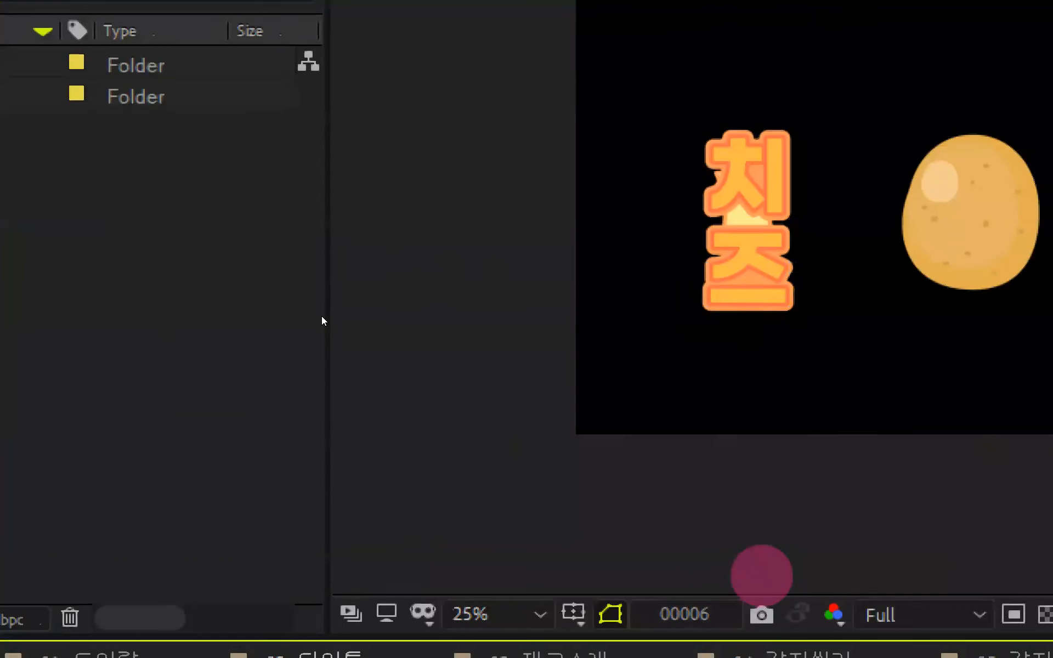
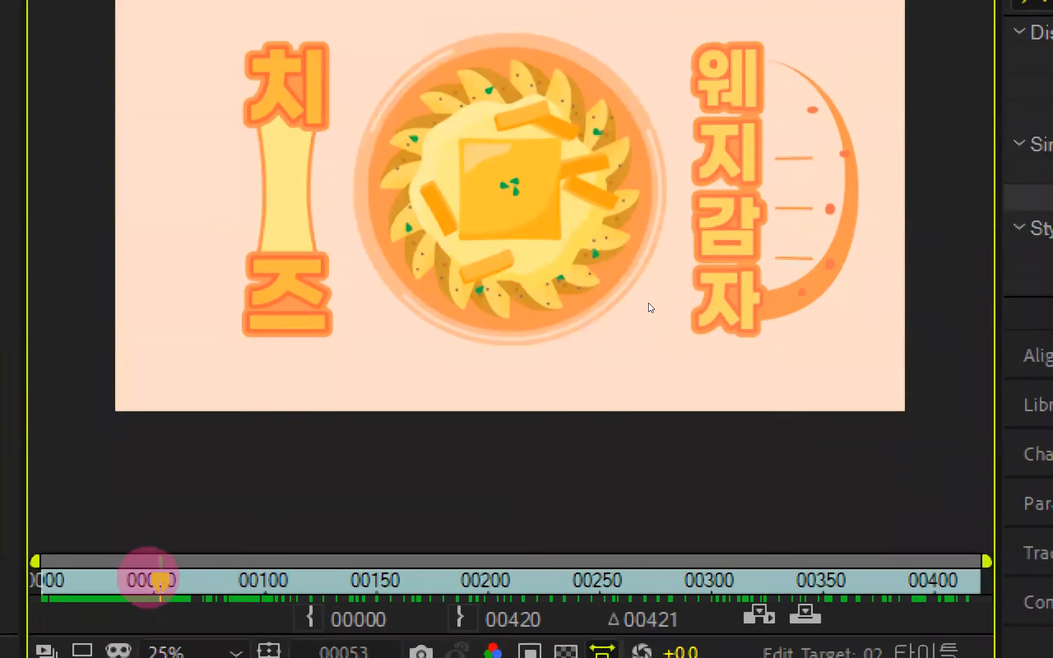
- Scrub the reference footage to the finished title and compare it with the text layers that are not animated yet
drag(157, 618, 144, 624)
mouse_move(140, 576)
mouse_down()
mouse_move(127, 575)
mouse_move(157, 576)
mouse_up()
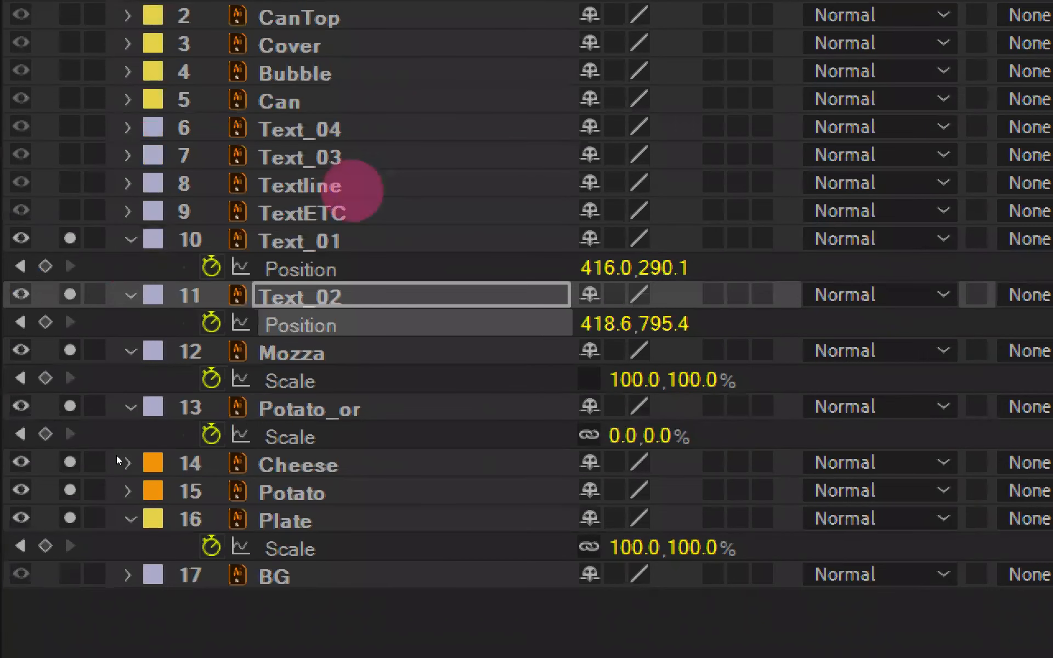
click(364, 71)
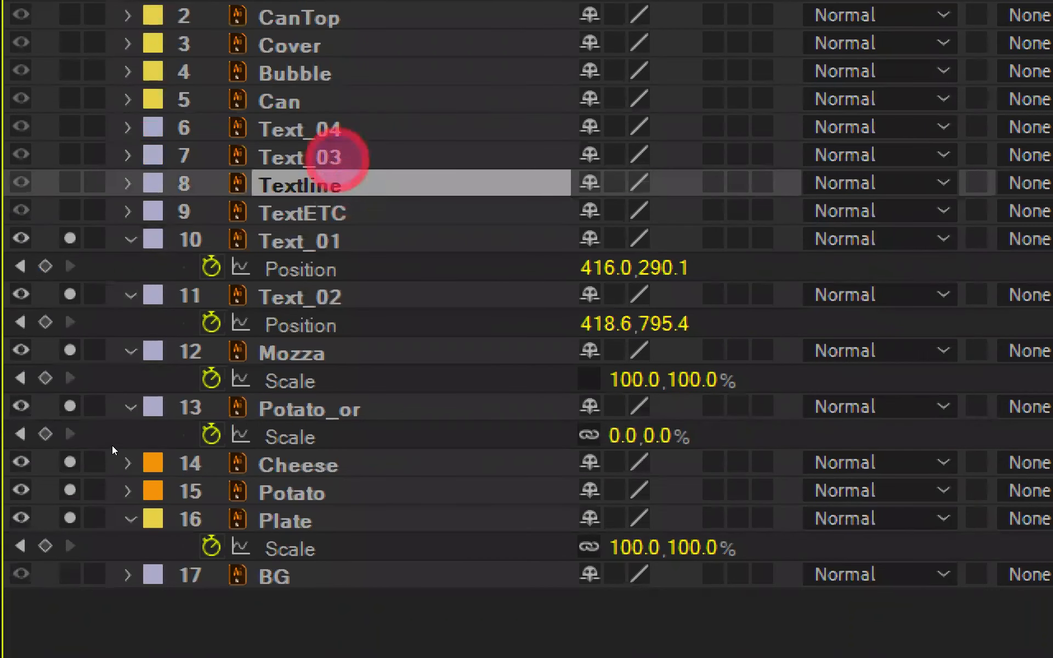
click(337, 43)
click(336, 128)
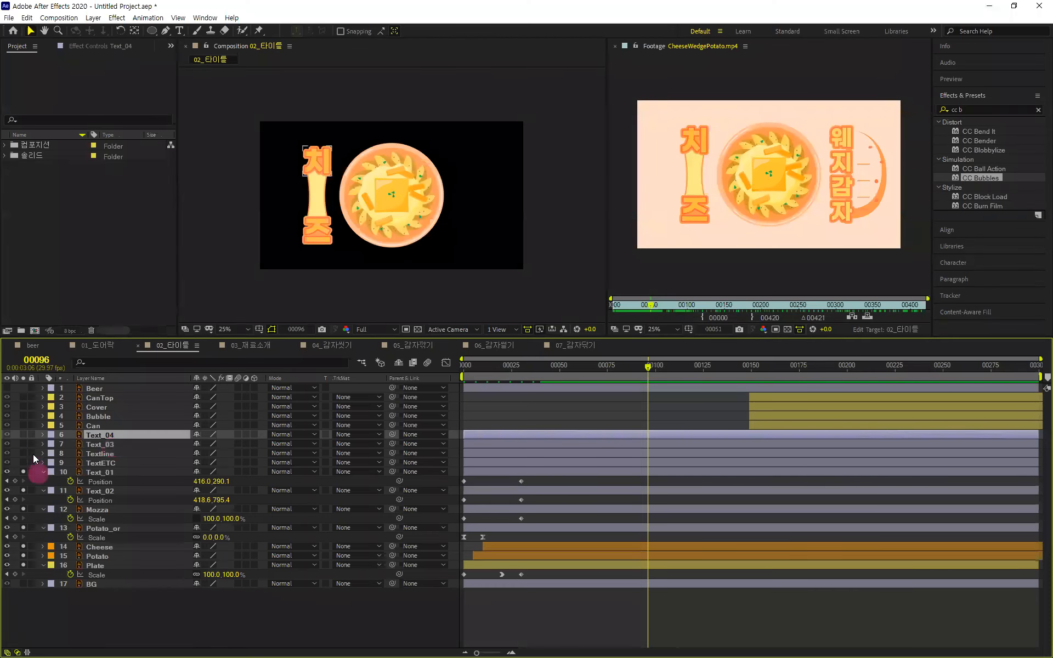
- Solo the remaining text layers in turn to identify their artwork, keeping only Text_03 soloed with the finished title elements
click(23, 435)
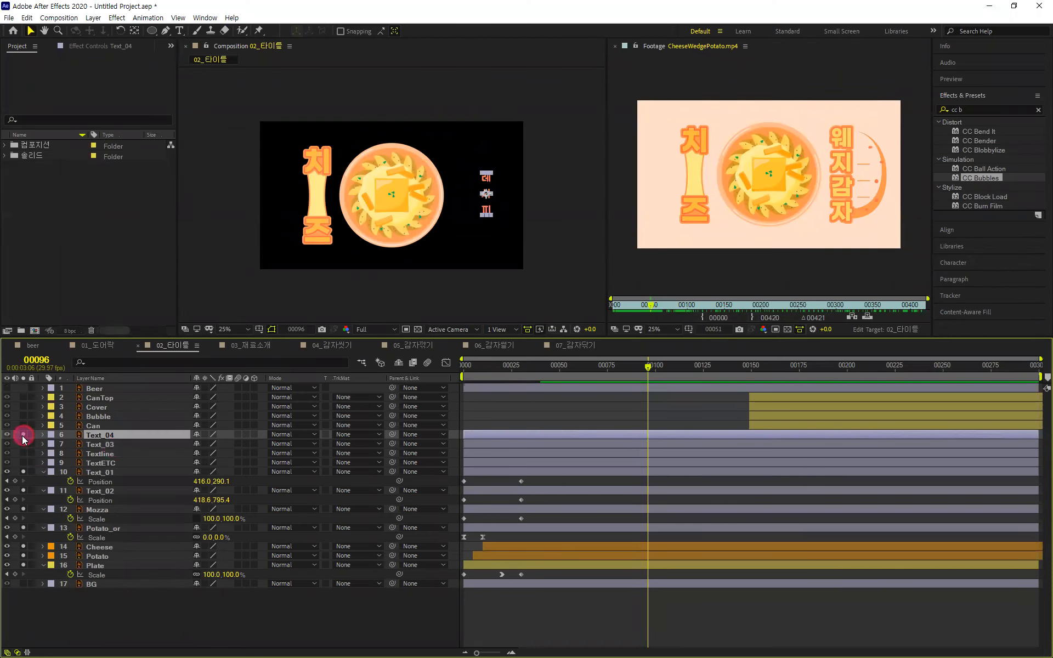
click(23, 435)
click(21, 452)
click(23, 453)
click(23, 454)
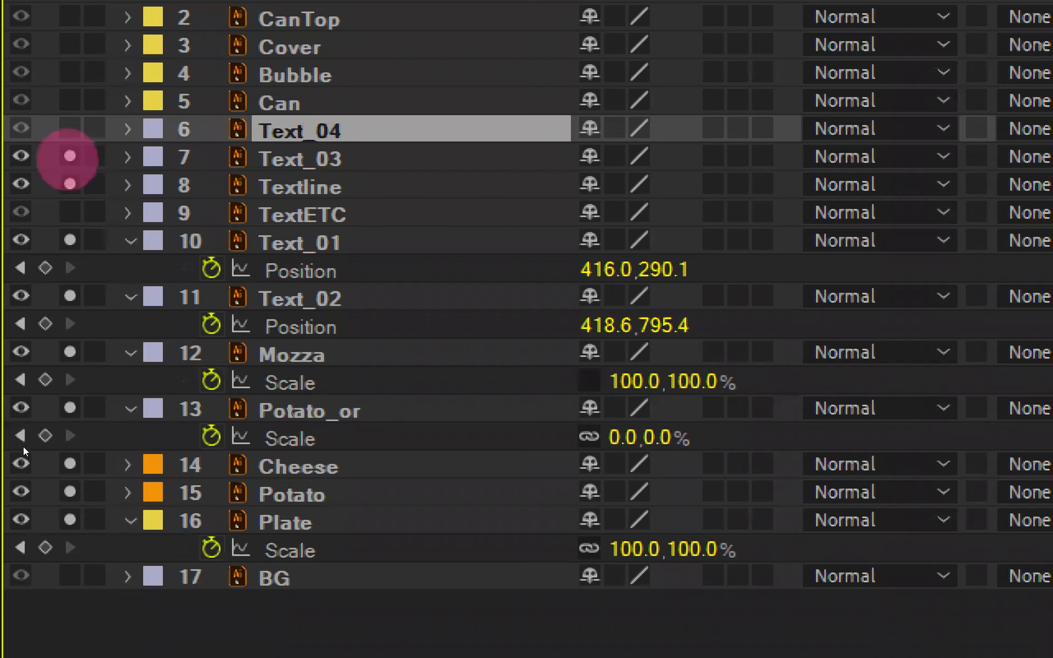
click(70, 184)
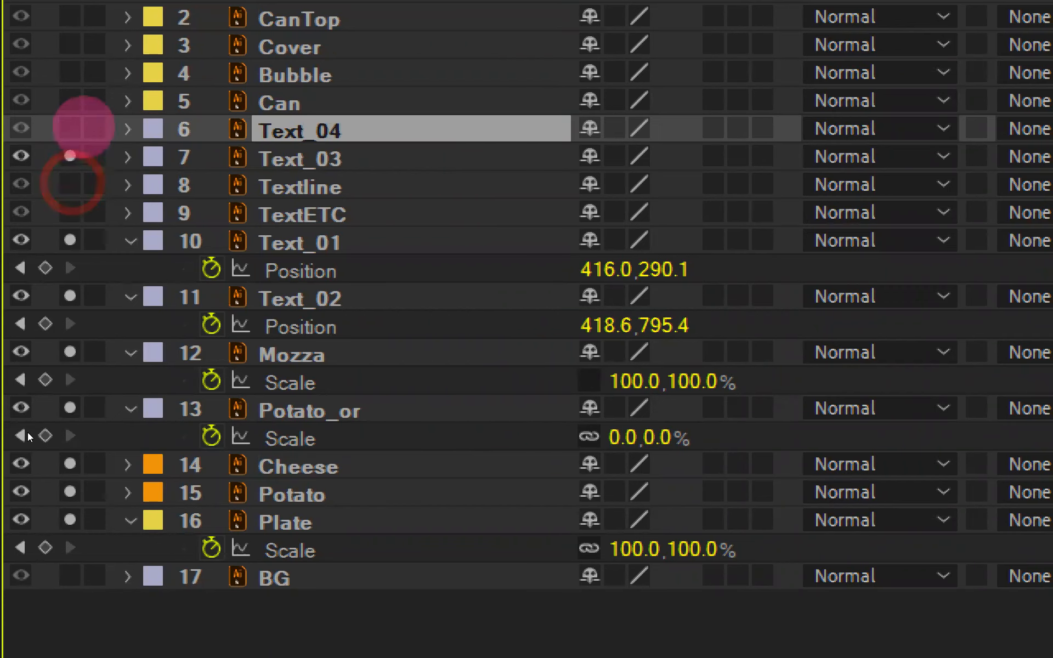
click(70, 127)
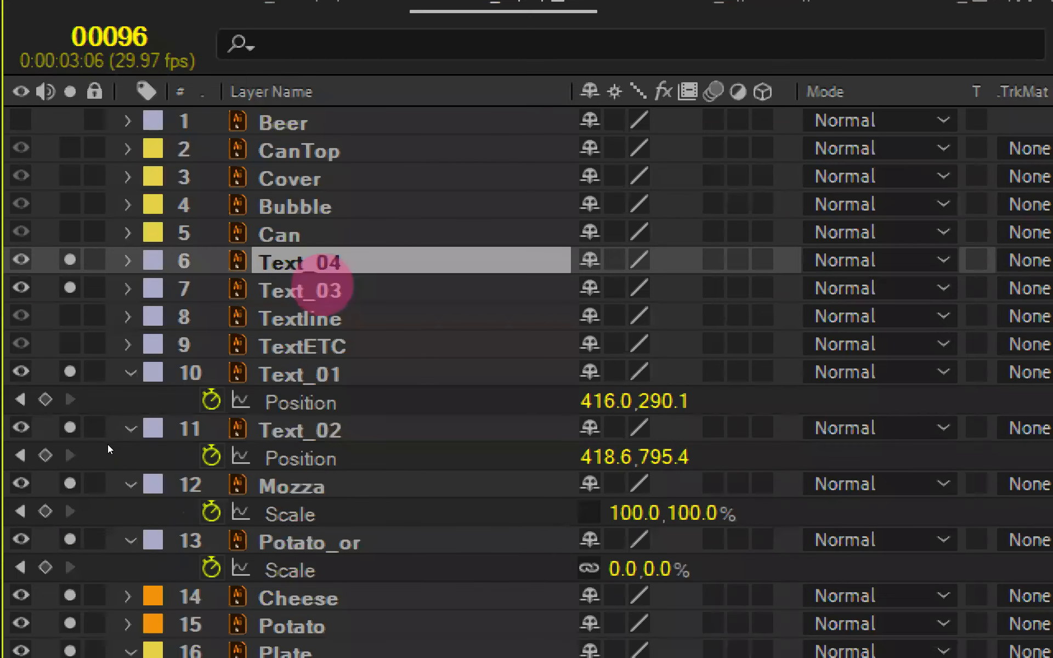
click(315, 289)
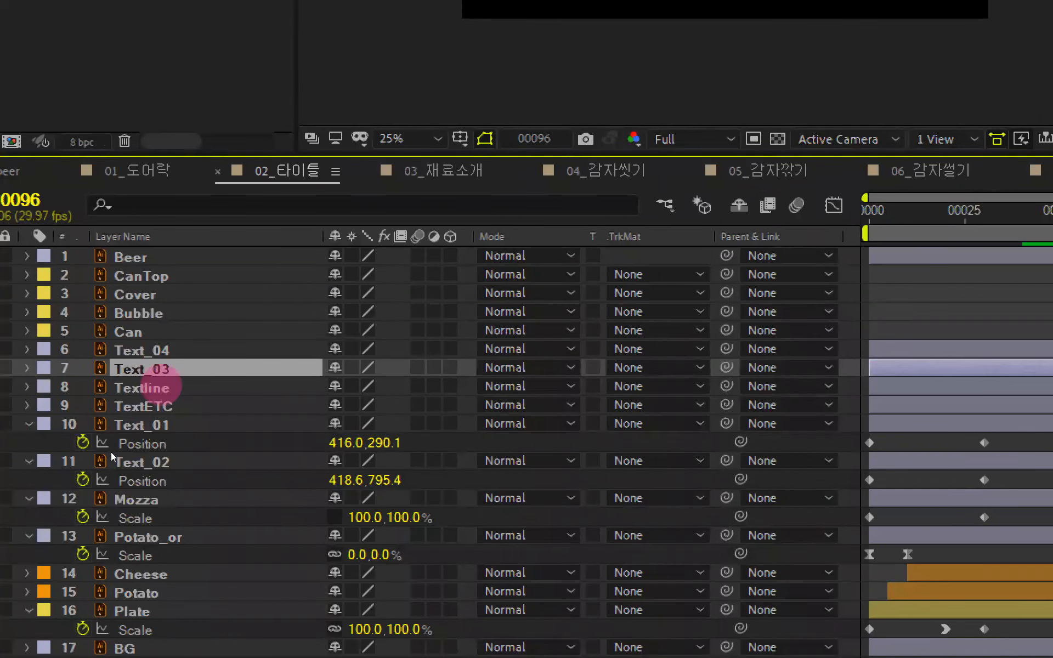
- Add a Scale keyframe to the Text_03 layer at frame 0 and shift it to frame 30
key(Home)
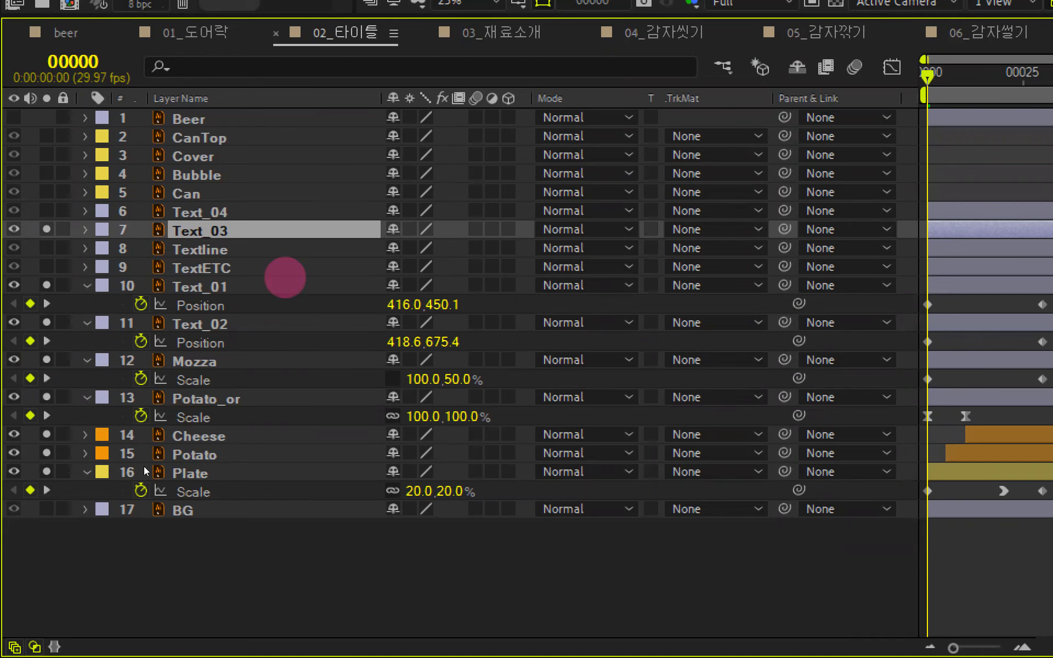
key(alt+shift+s)
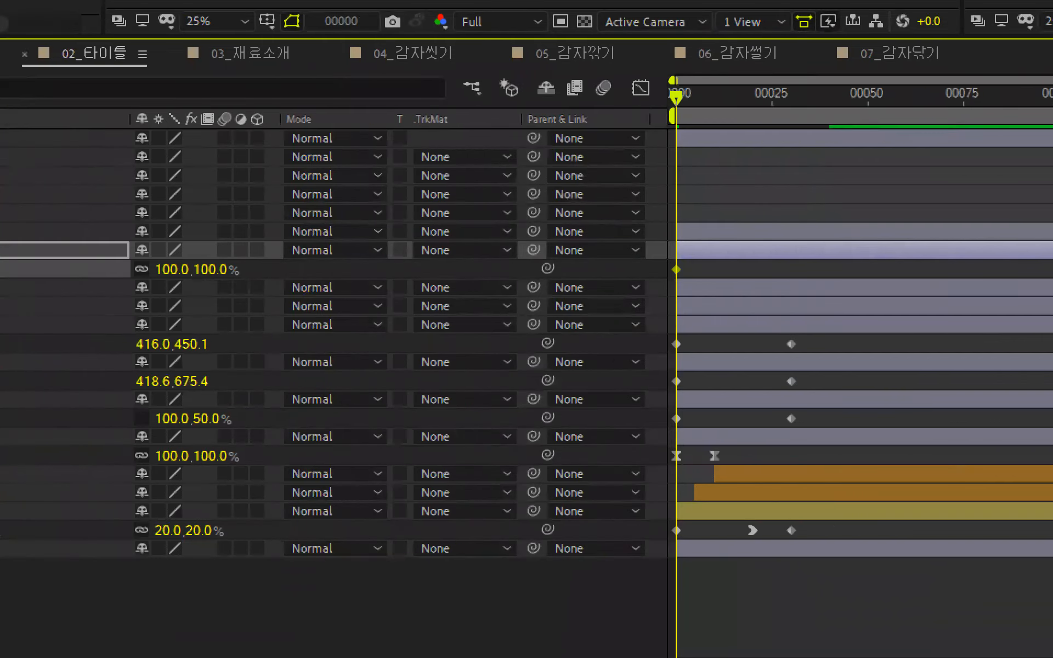
key(alt+shift+Right)
key(alt+shift+Right)
key(alt+shift+Right)
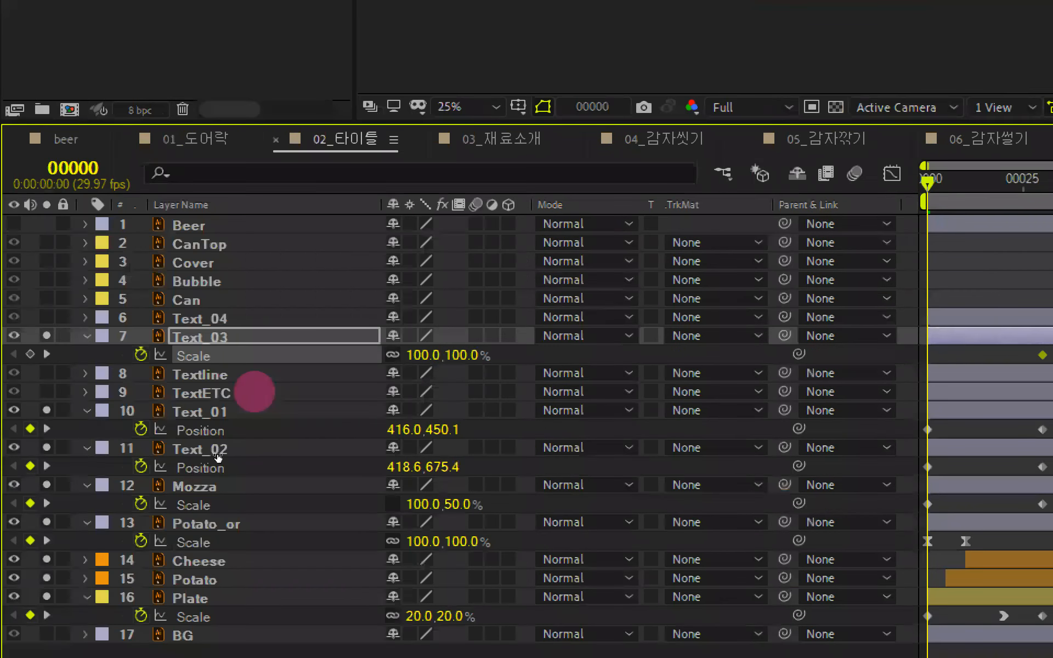
- Set Text_03's scale to 0% at frame 0 and play back its growth
click(431, 355)
text(0)
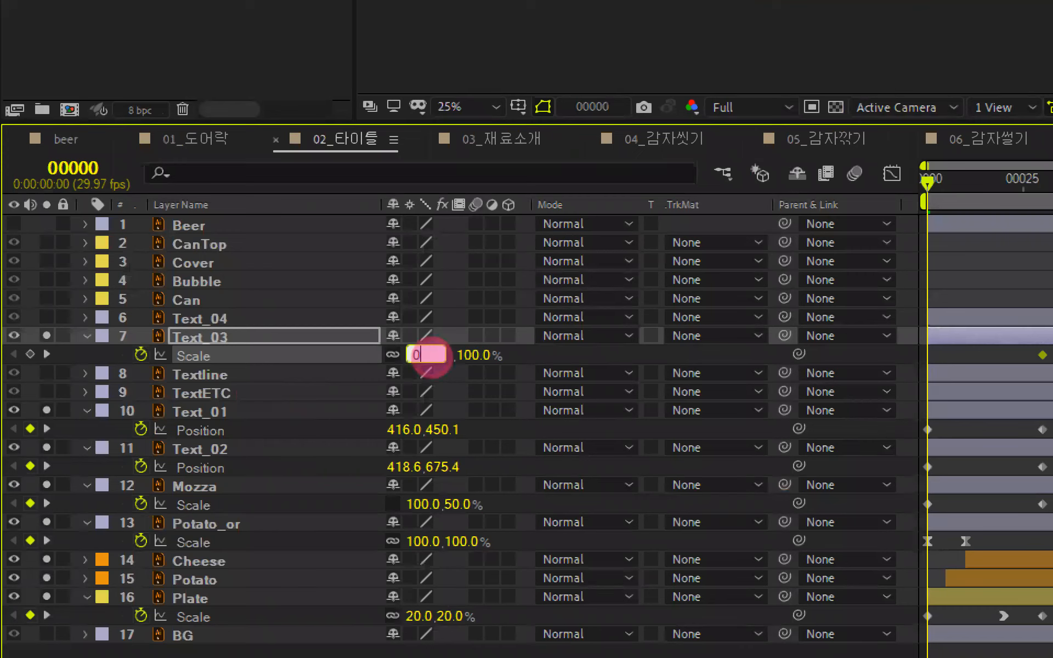
key(Return)
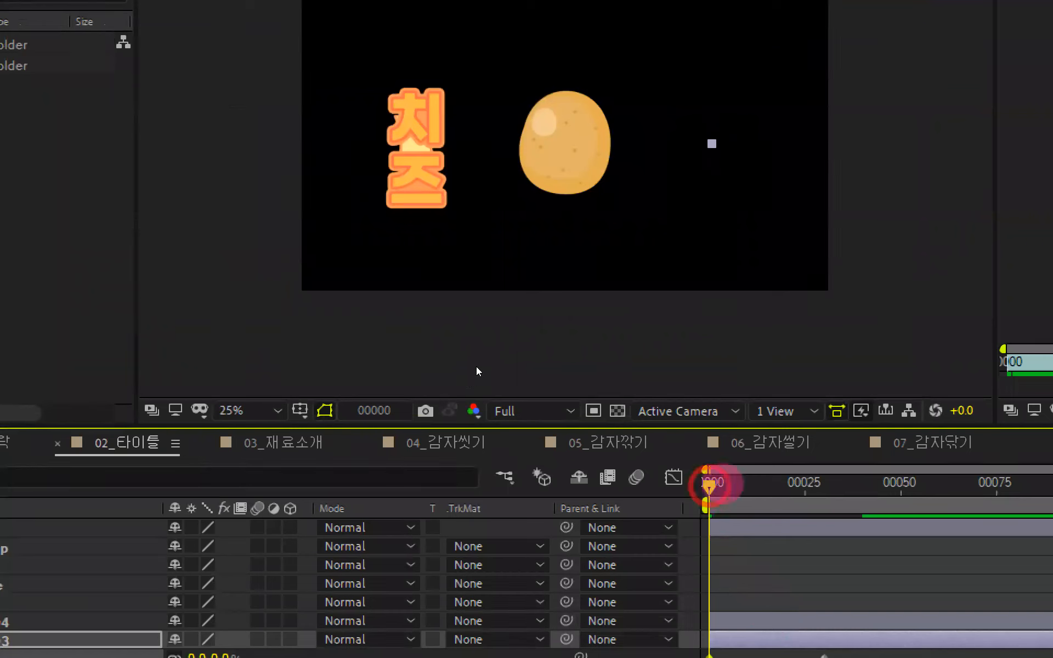
key(space)
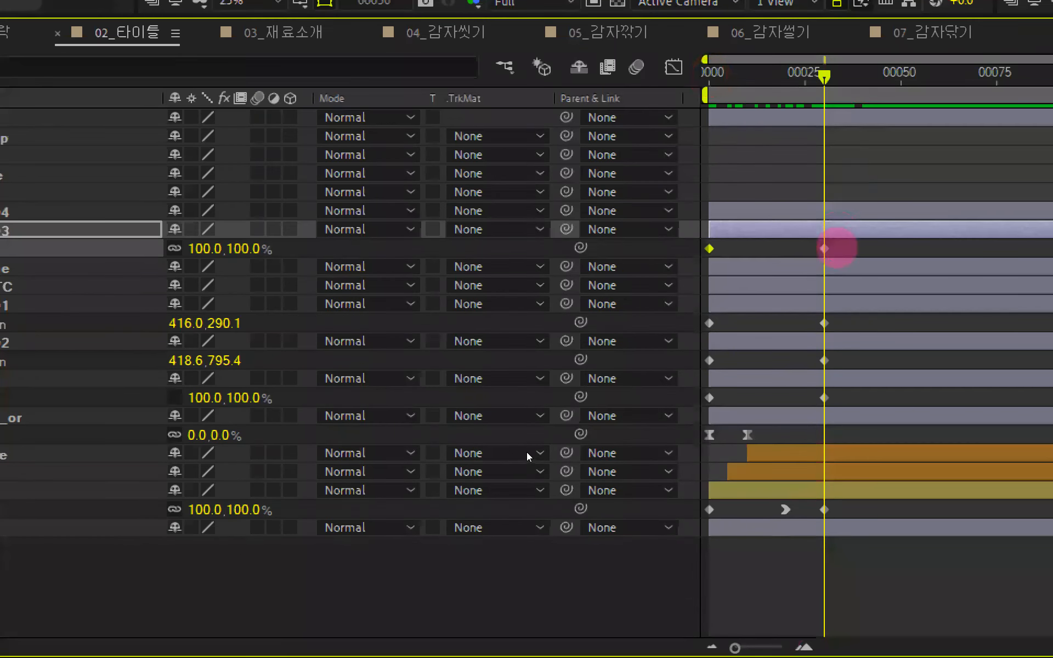
- At frame 20, set Text_03's scale to 110% so the lettering overshoots
shift+click(824, 249)
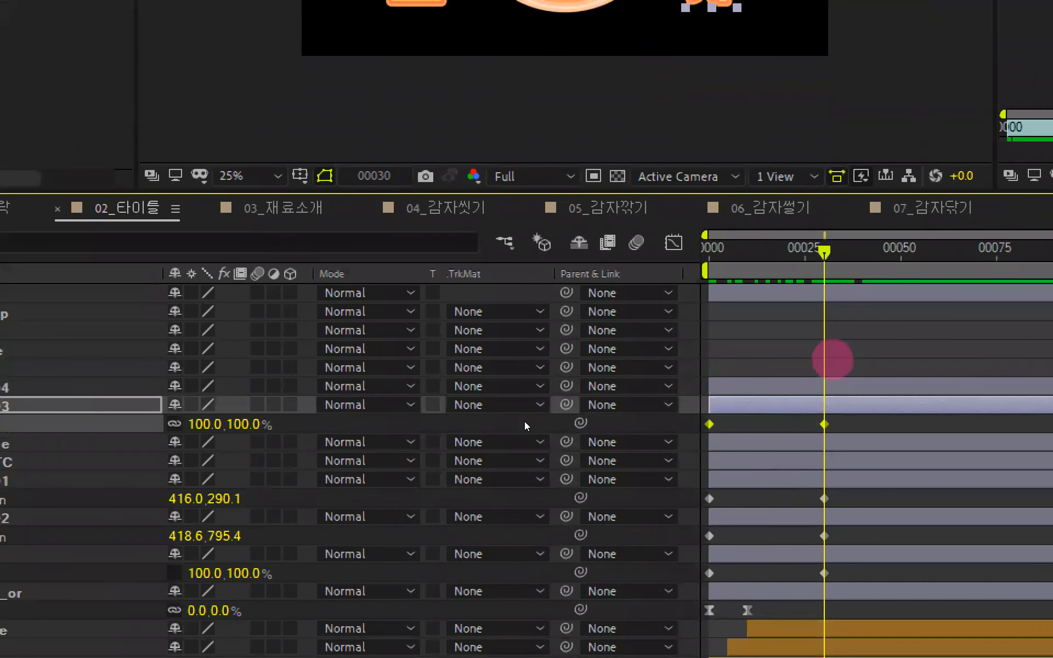
key(shift+Page_Up)
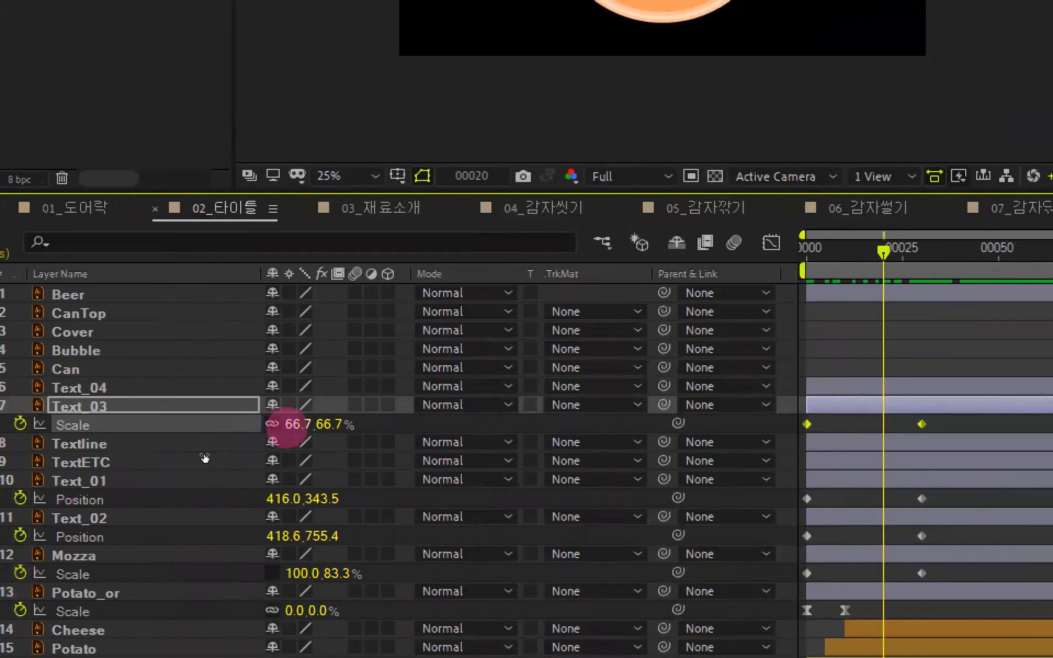
click(302, 424)
text(110)
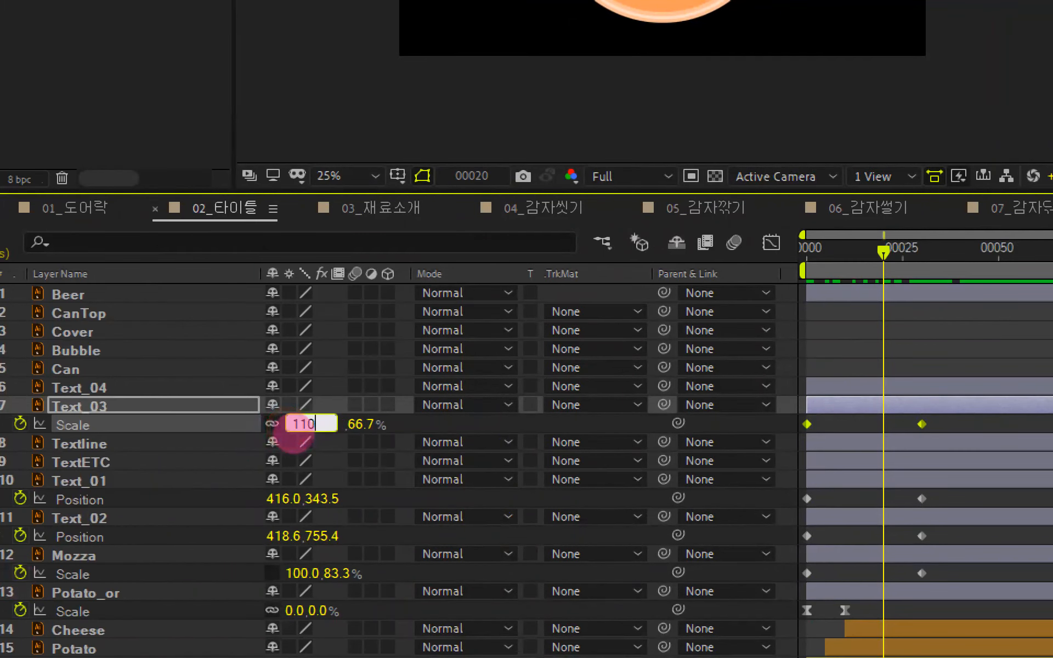
key(Return)
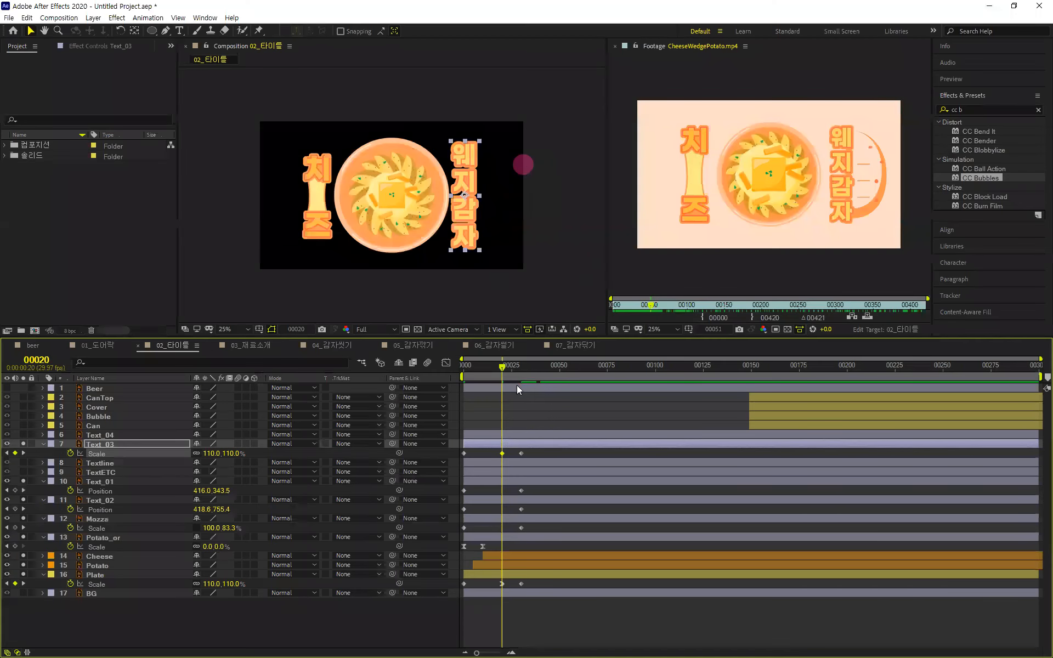
- Preview the overshooting growth of the 웨지감자 lettering from frame 0
drag(506, 366, 543, 393)
key(Home)
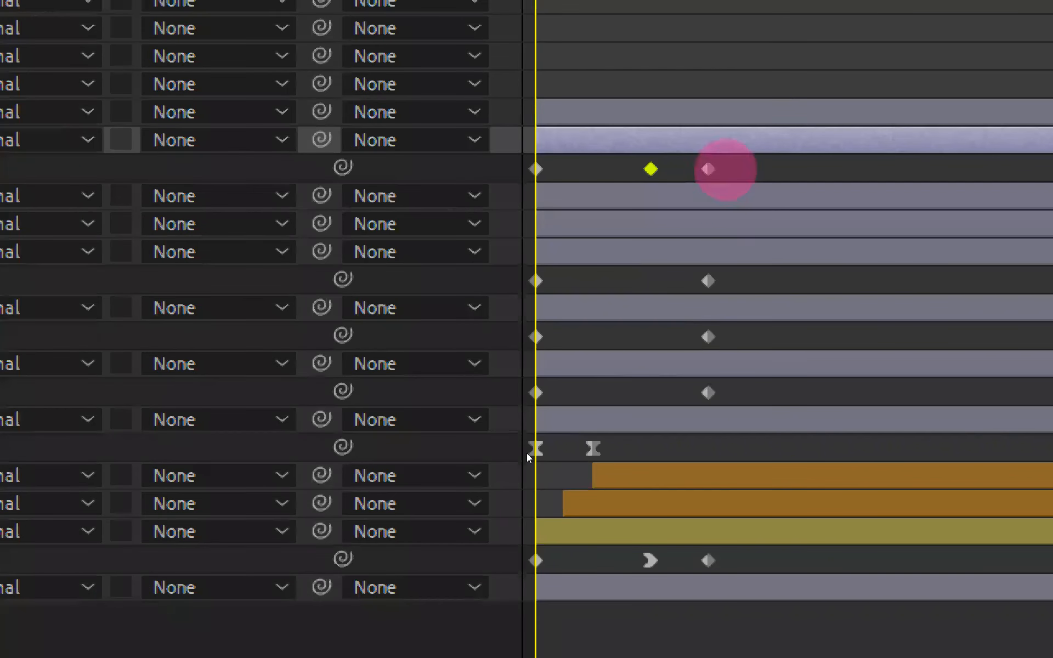
key(space)
key(Home)
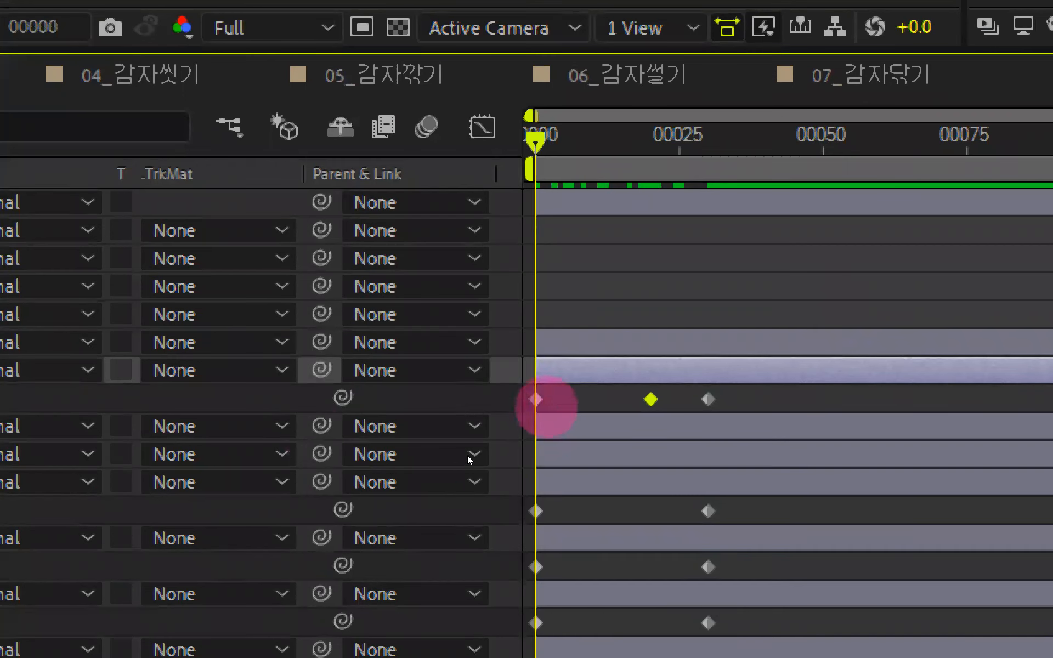
- Shift all three Text_03 Scale keyframes so they begin at frame 30, and preview the timing from frame 0
drag(528, 148, 705, 224)
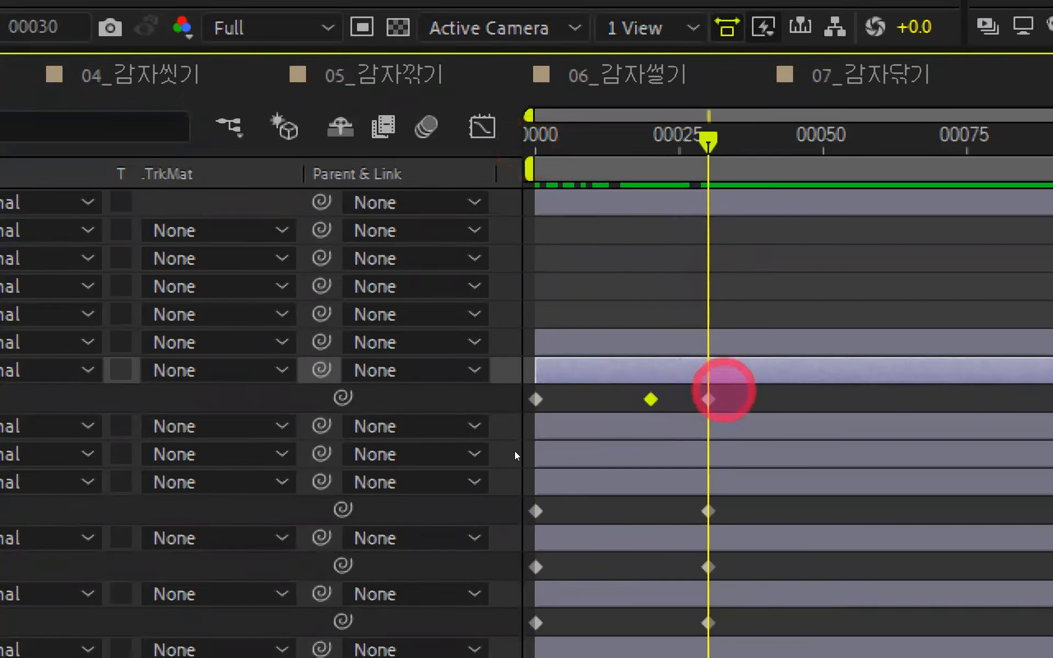
drag(724, 392, 458, 458)
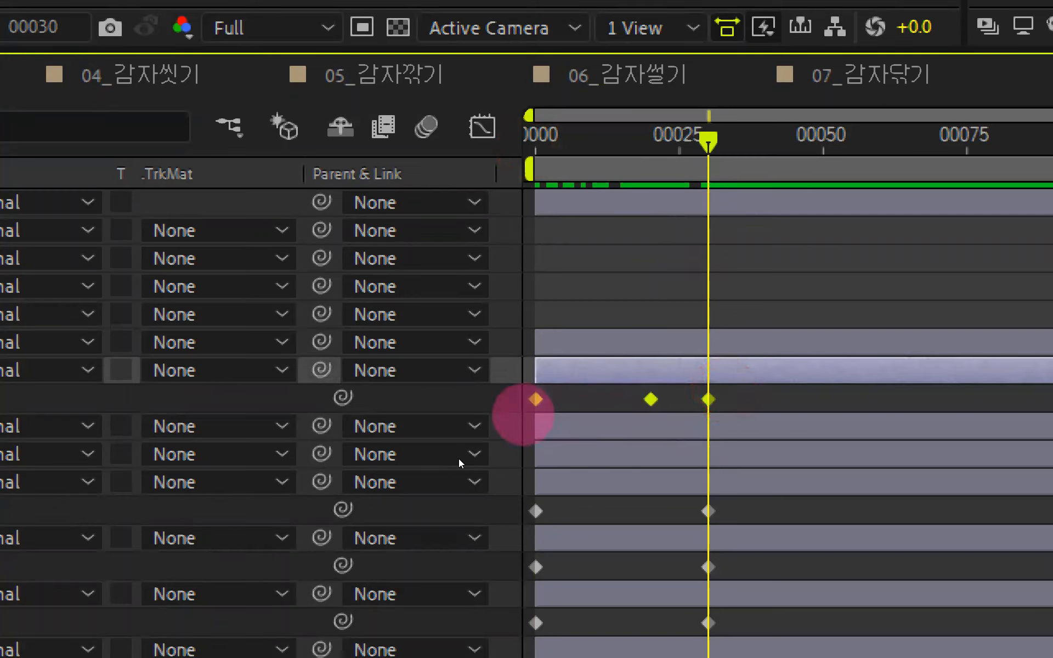
key(alt+shift+Right)
key(alt+shift+Right)
key(alt+shift+Right)
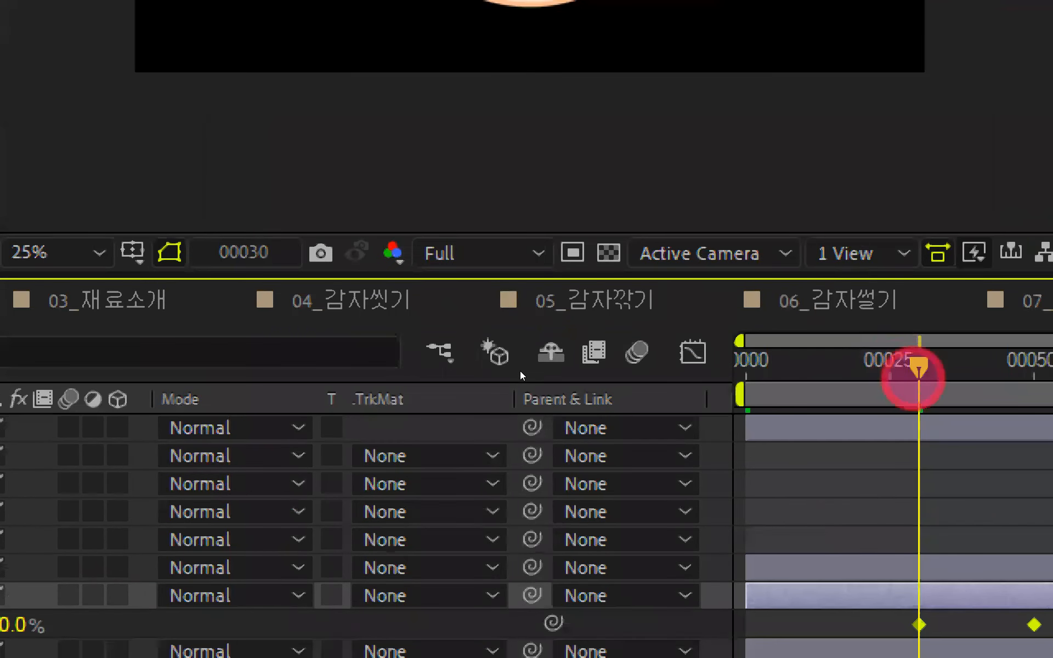
drag(913, 379, 719, 375)
key(space)
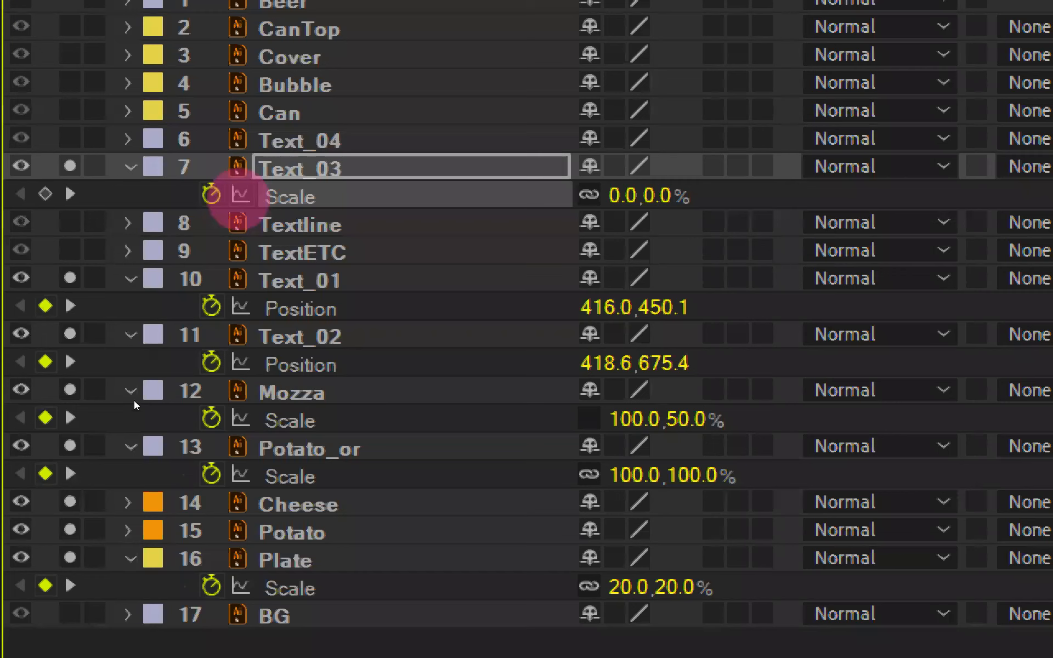
- Change the label colour of the Text_04, Textline and TextETC layers to Orange
click(389, 147)
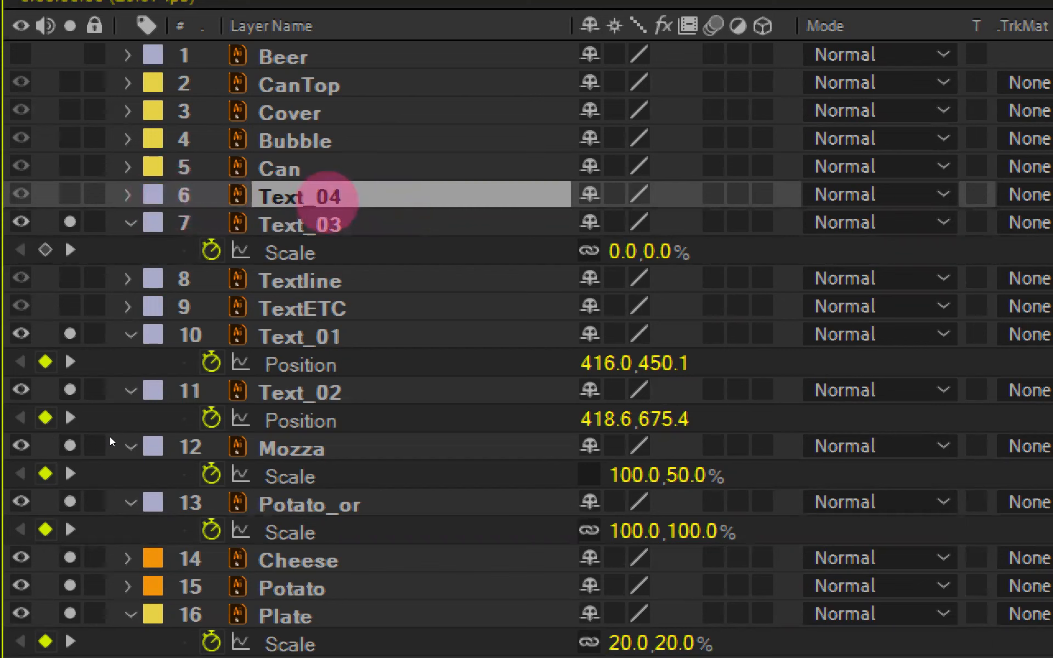
click(153, 195)
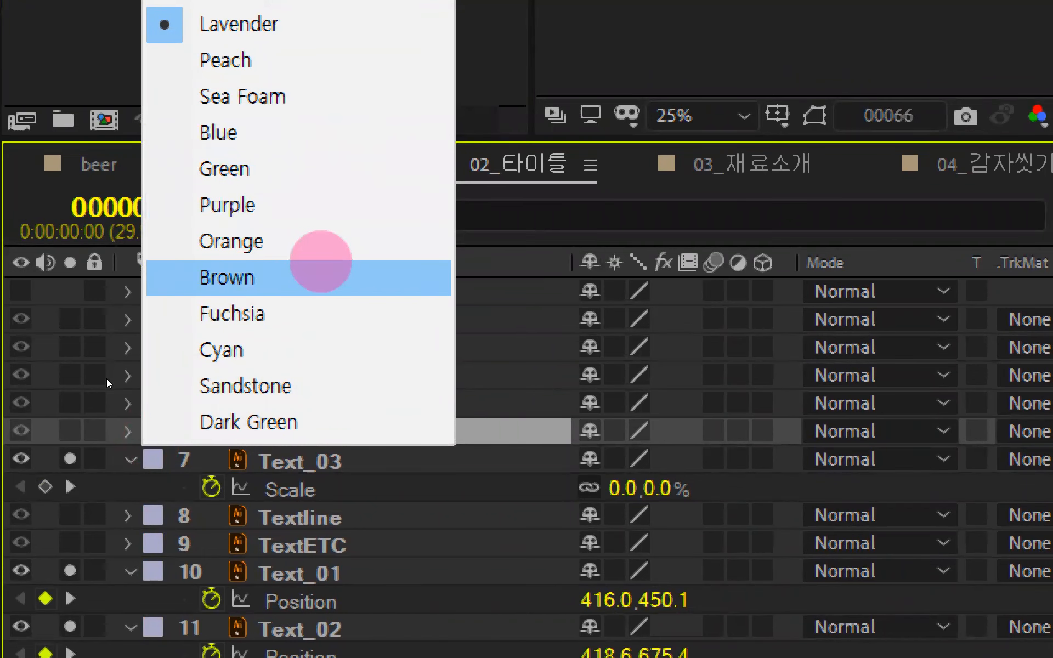
click(315, 242)
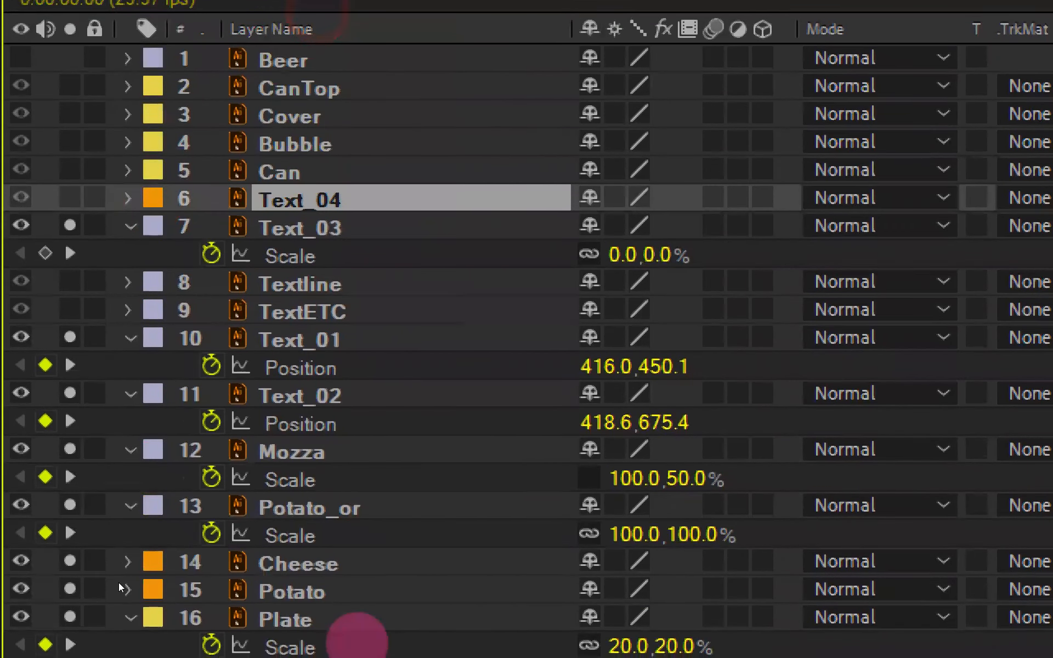
click(335, 283)
click(153, 282)
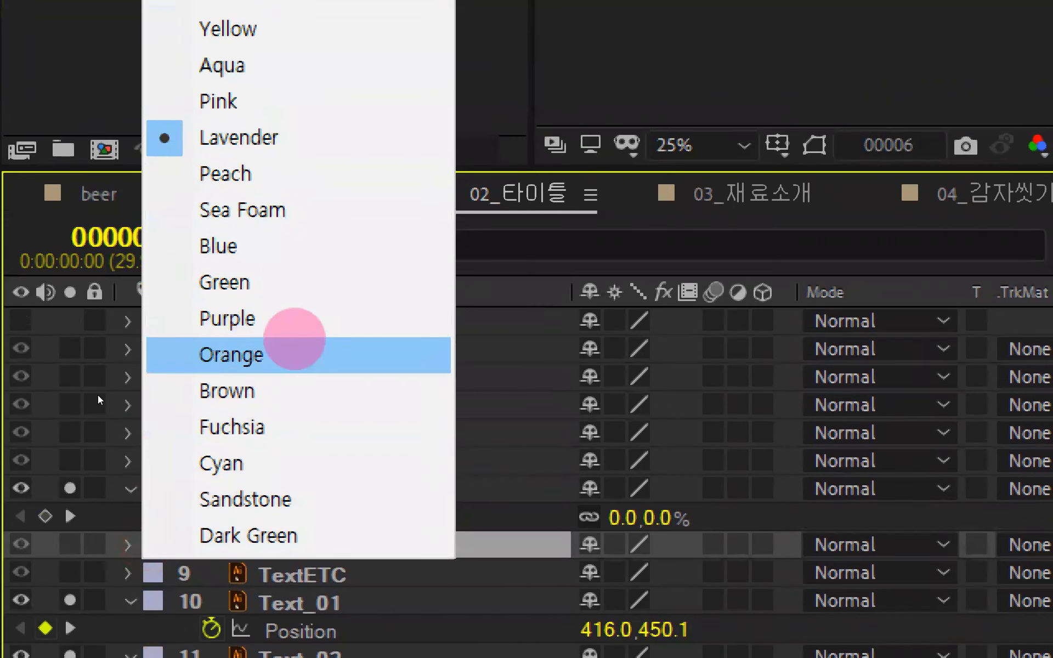
click(294, 355)
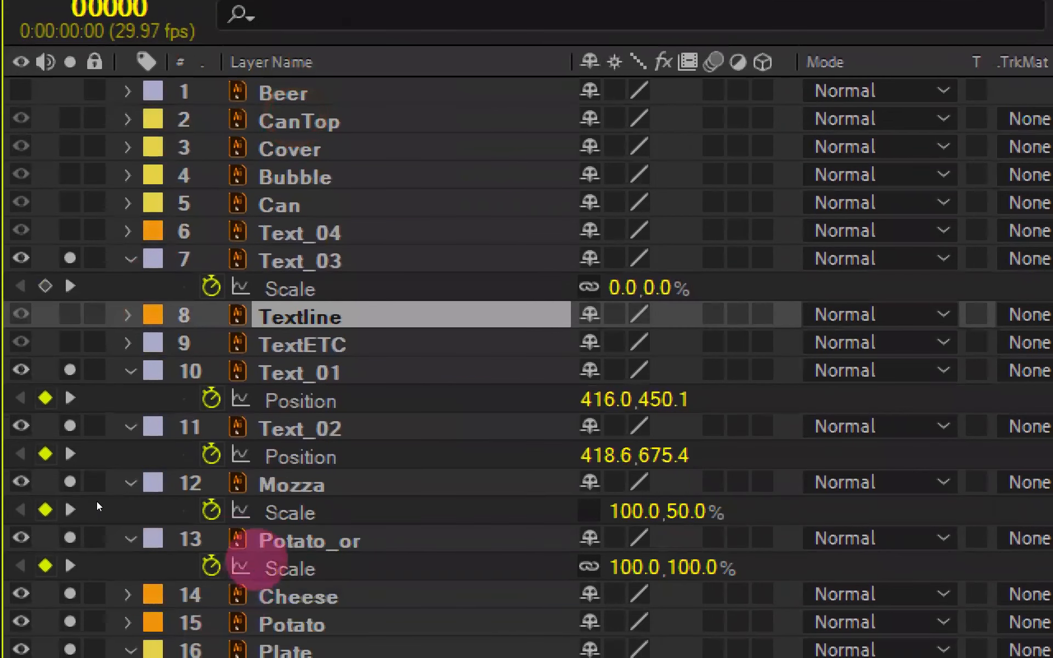
click(303, 344)
click(151, 344)
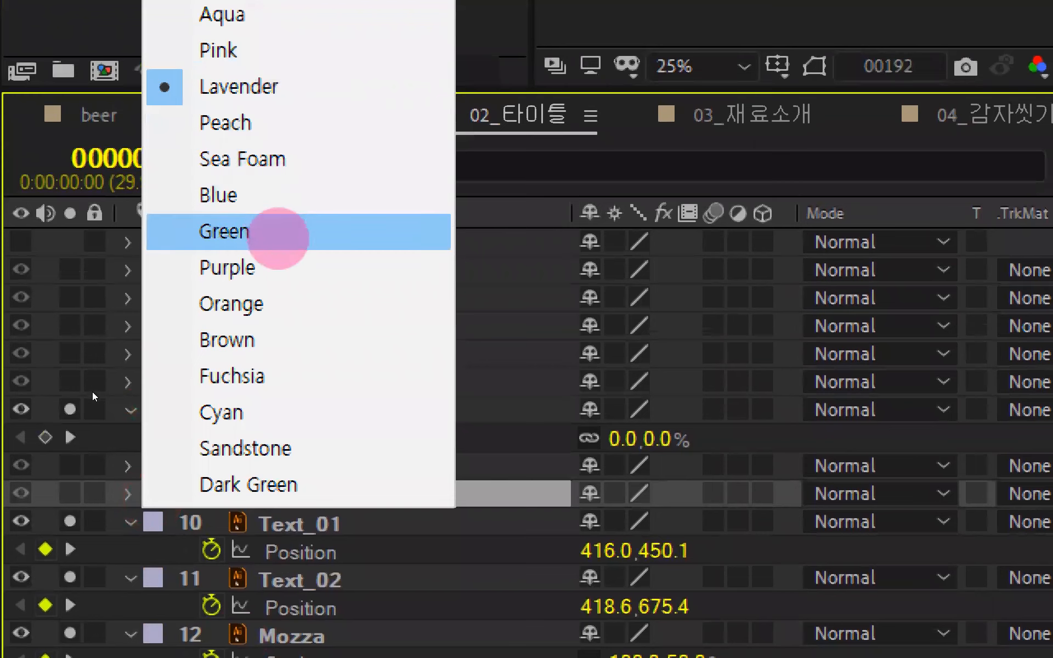
click(275, 303)
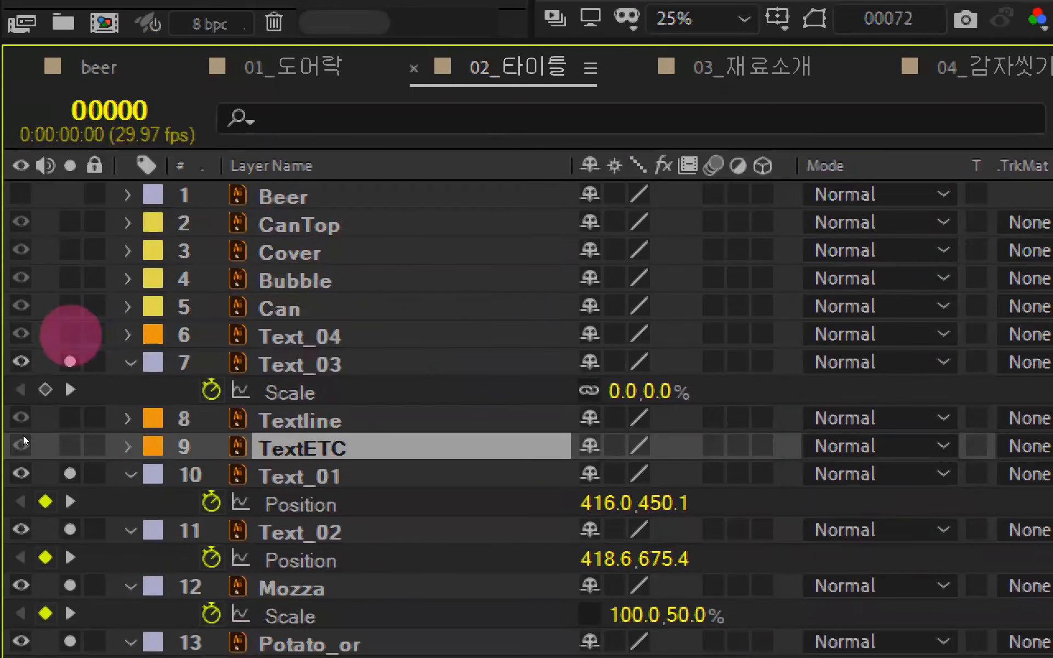
- Solo Text_04, Textline and TextETC, and move Text_04 directly below Text_03 in the layer order
click(70, 334)
click(70, 418)
click(70, 446)
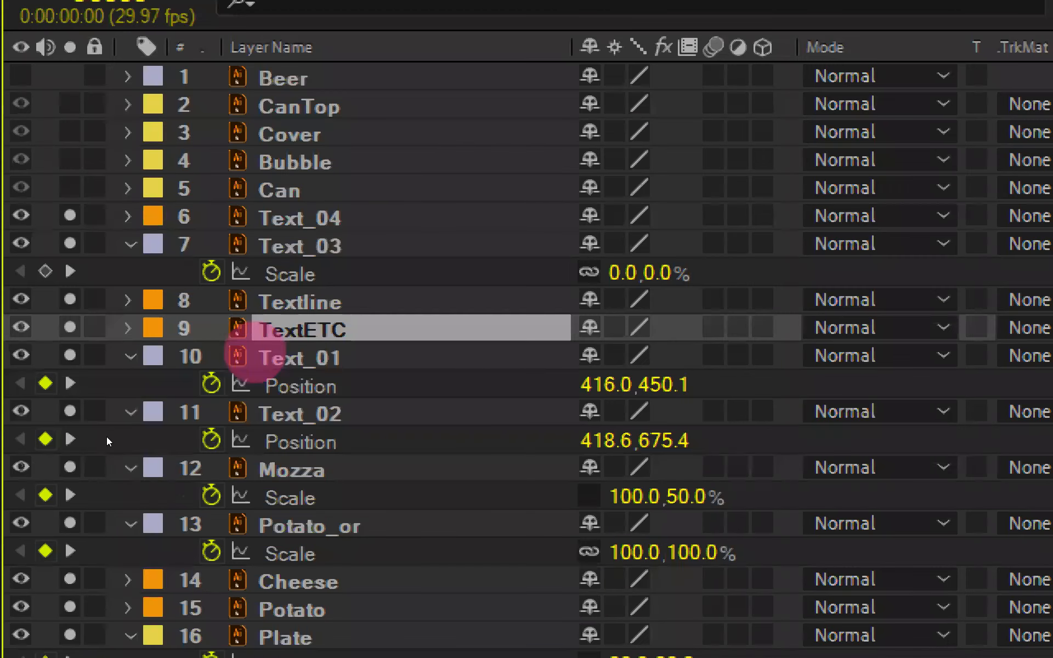
click(318, 217)
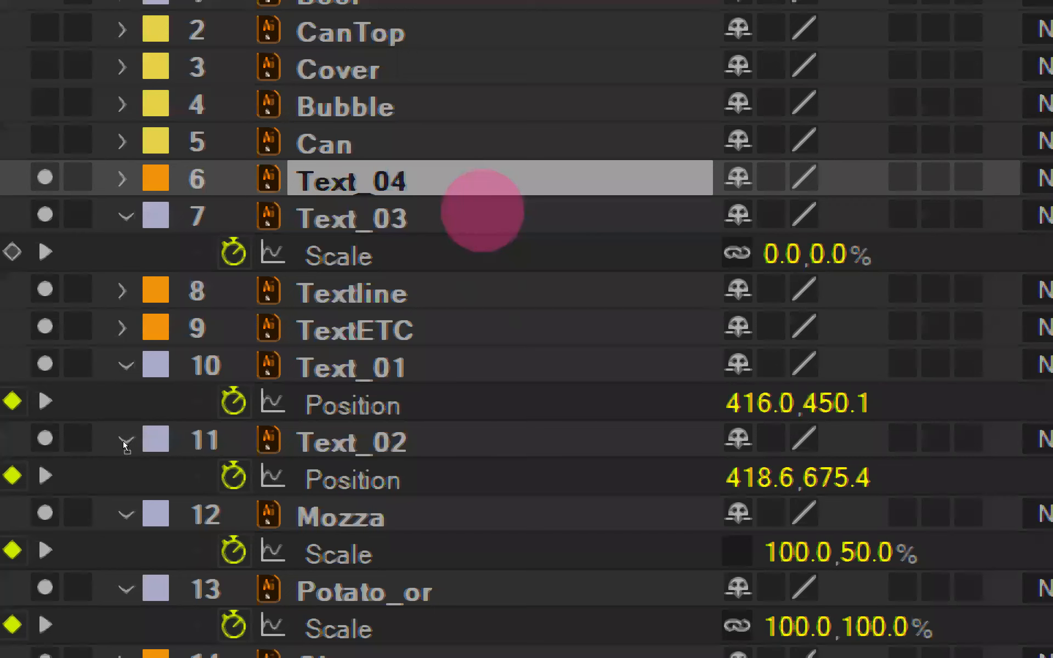
drag(398, 206, 439, 280)
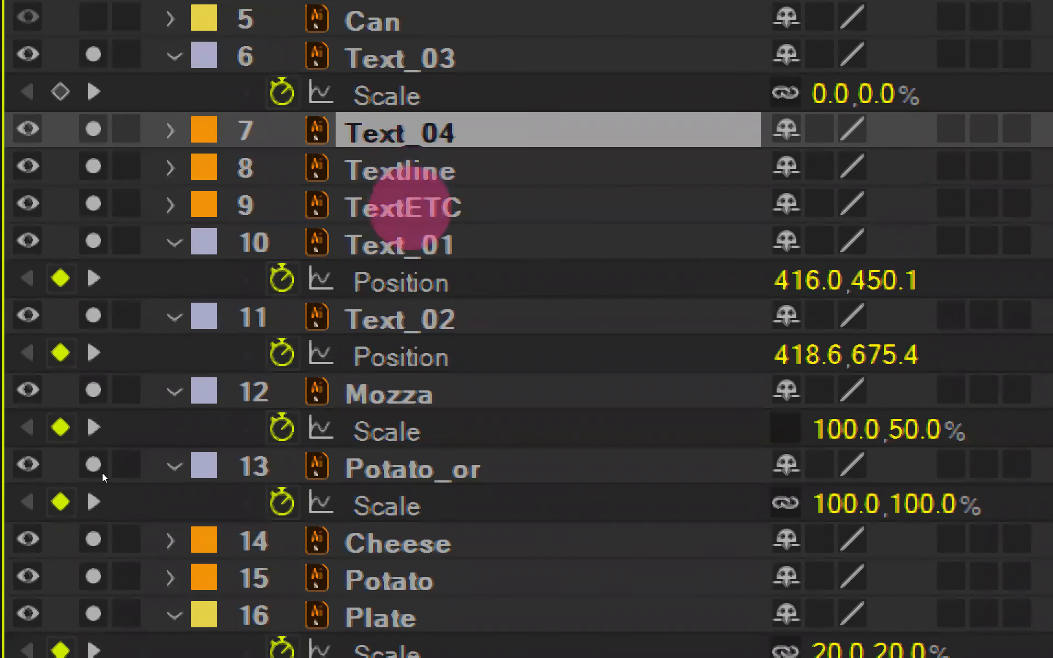
- Move the anchor points of the Text_04, Textline and TextETC layers to the left edges of their artwork
shift+click(409, 211)
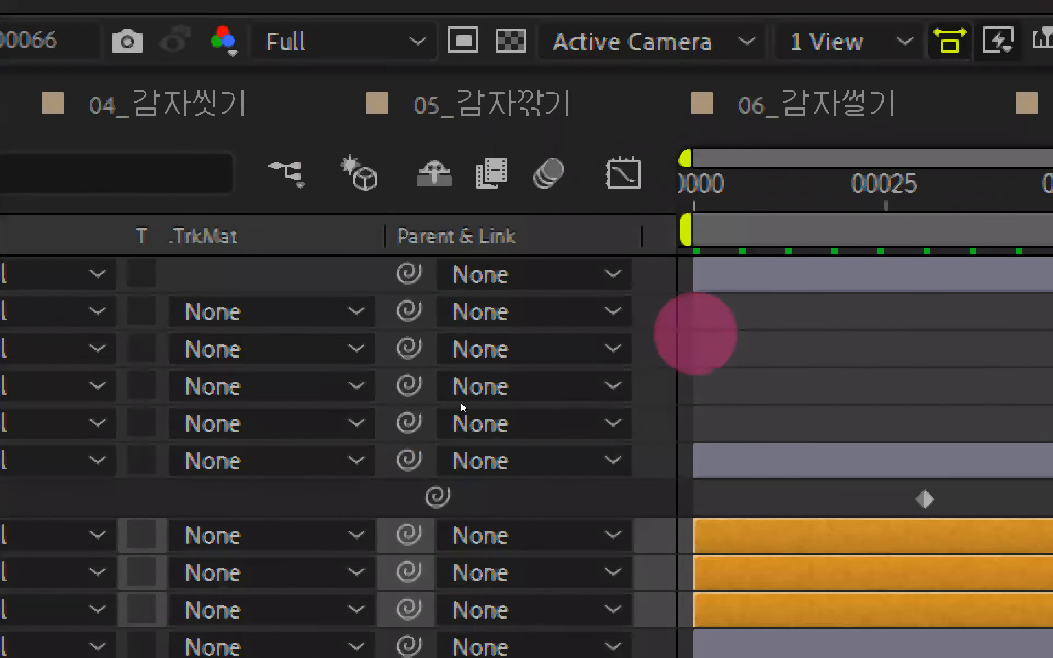
click(690, 186)
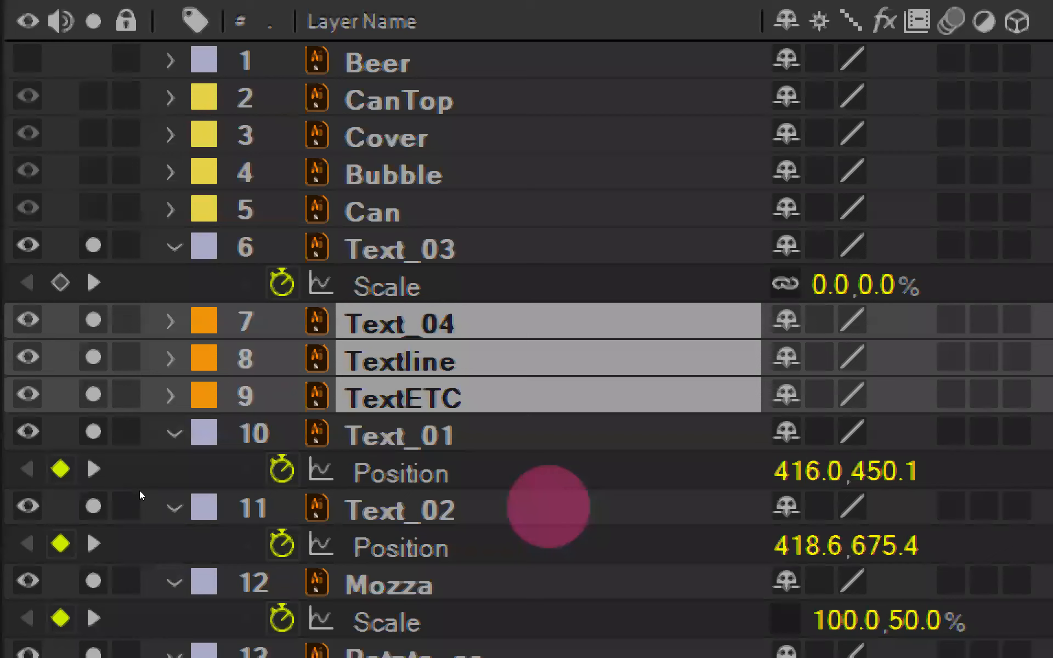
click(559, 591)
click(467, 436)
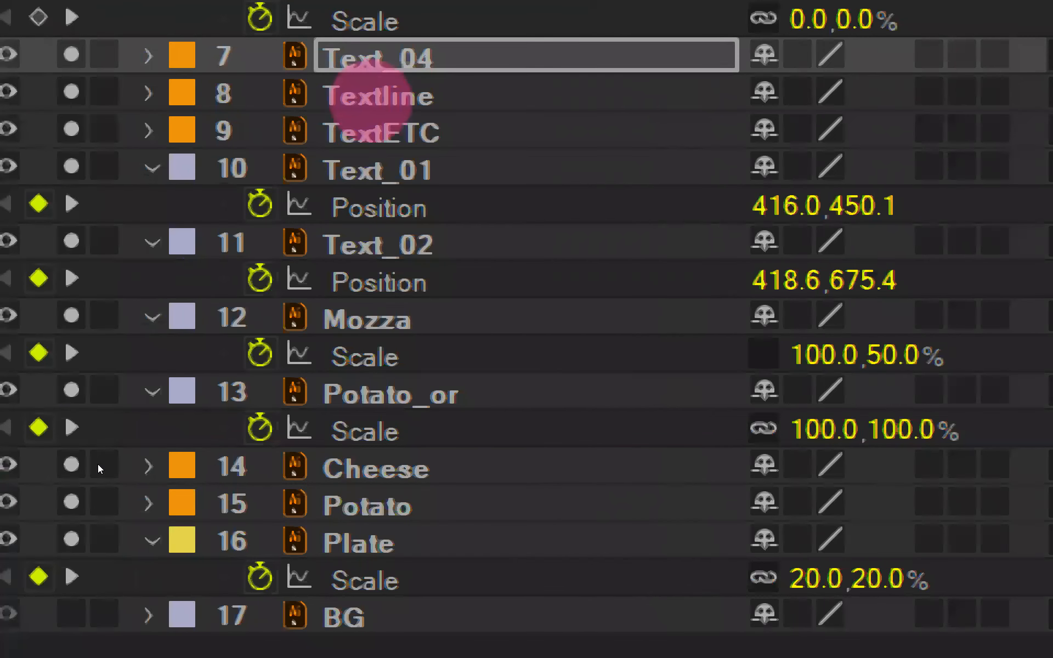
click(373, 98)
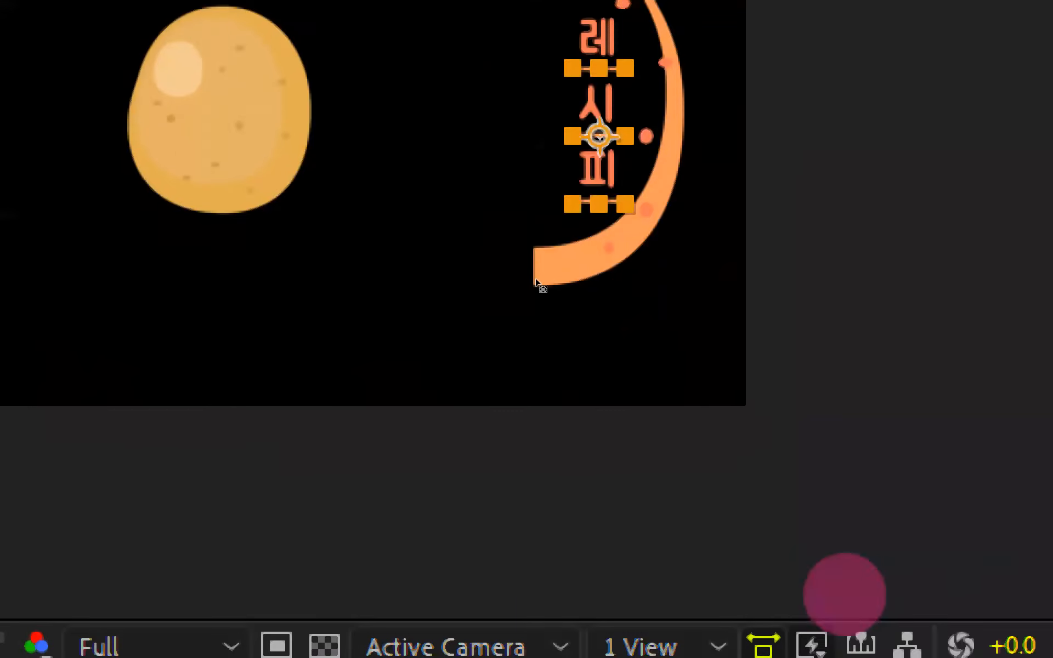
drag(599, 135, 568, 130)
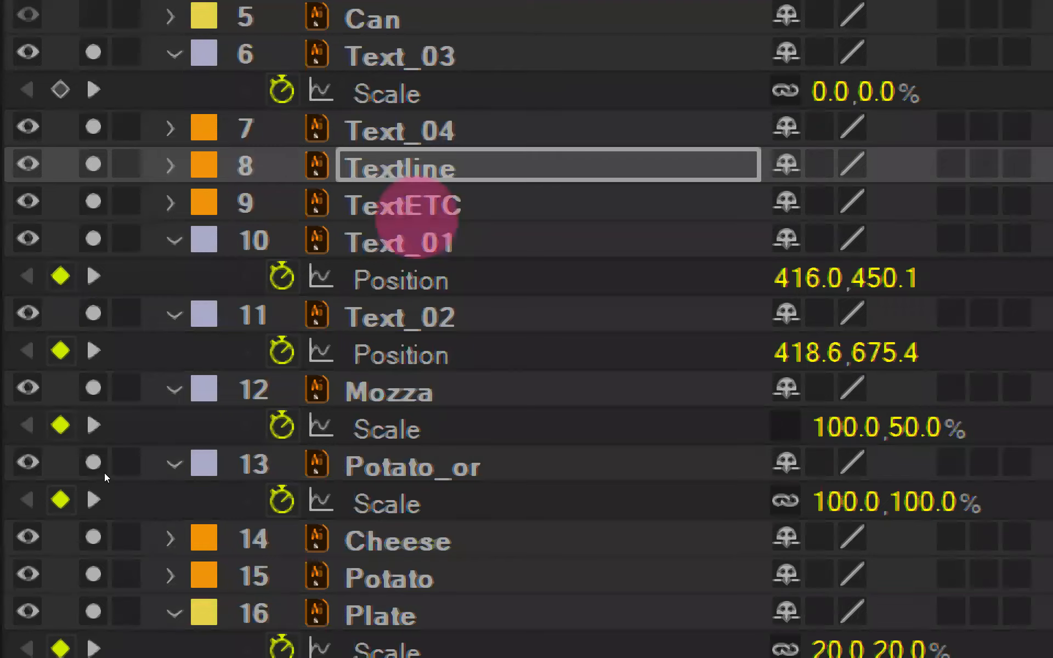
click(414, 202)
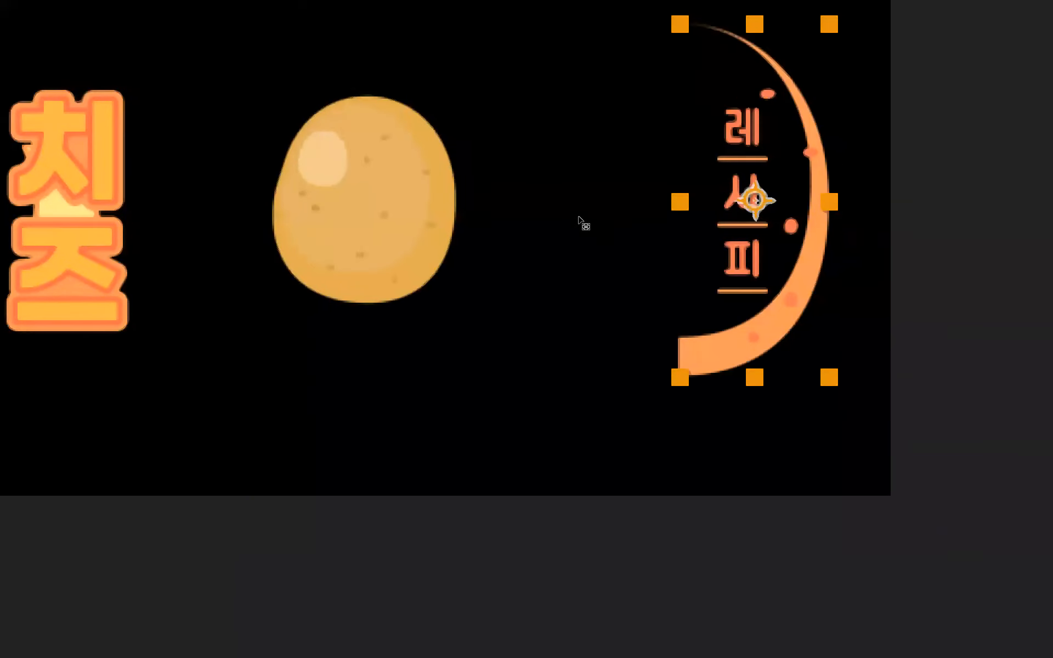
drag(754, 200, 682, 200)
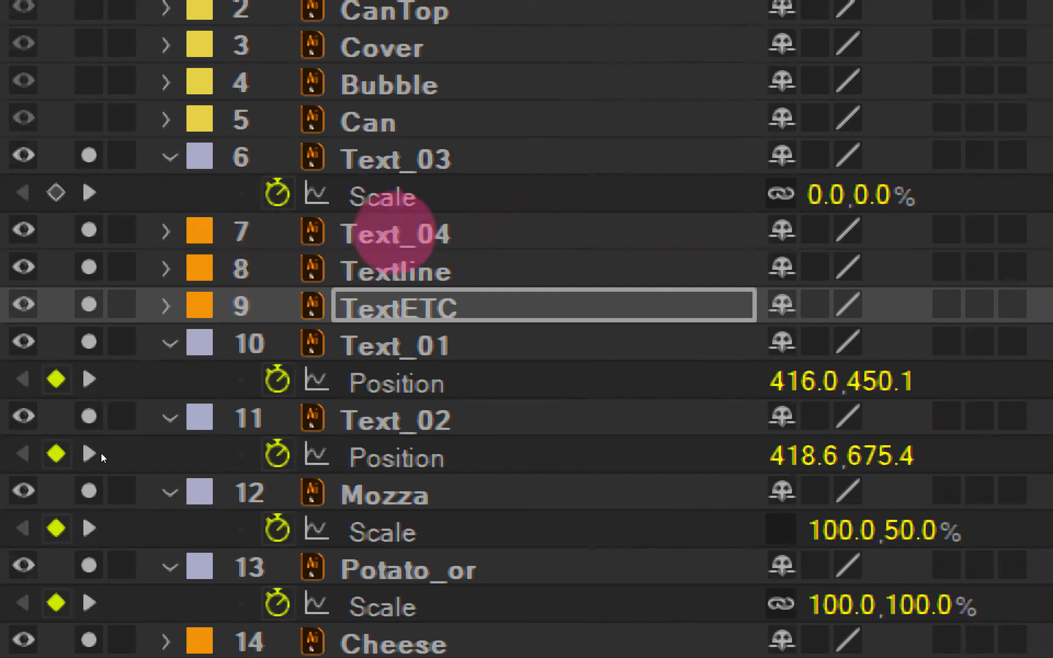
- Make Text_04, Textline and TextETC 3D layers and reveal their rotation properties
click(393, 228)
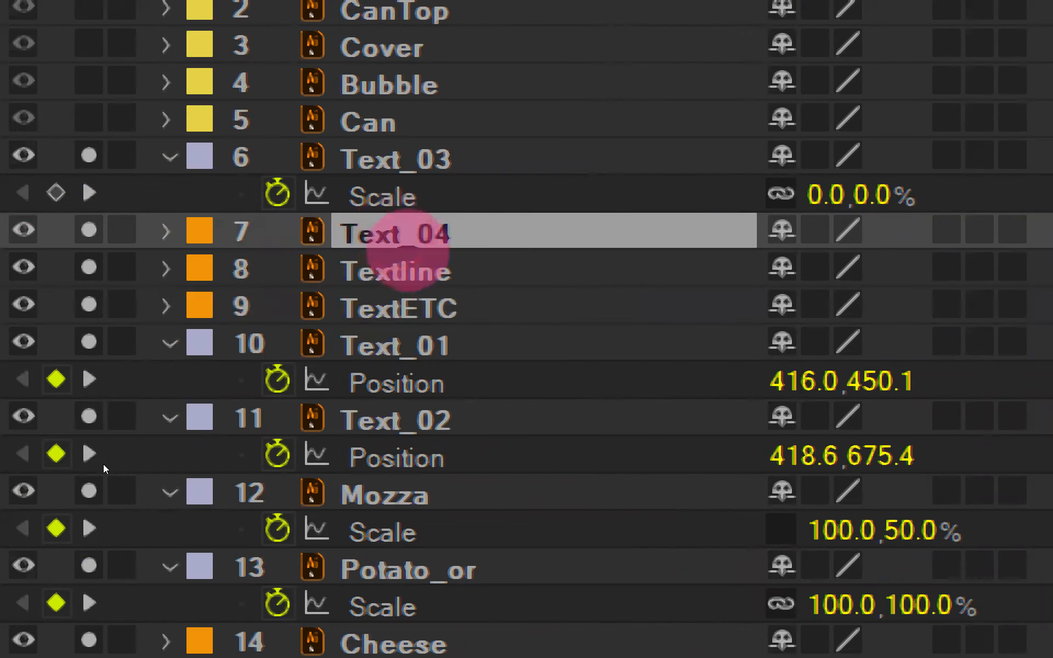
shift+click(403, 310)
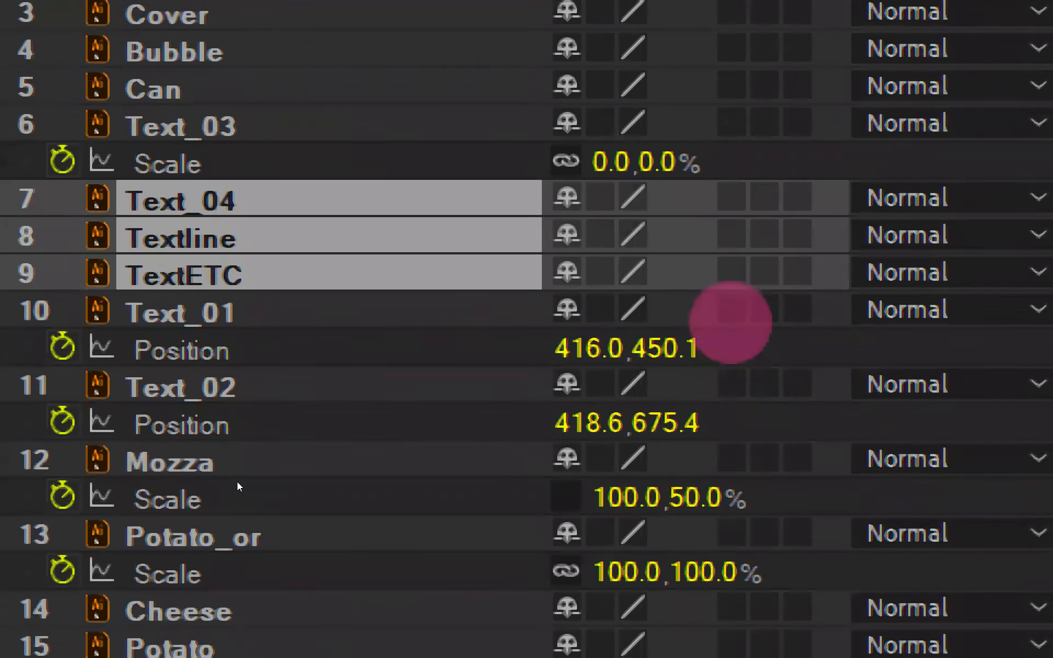
click(797, 198)
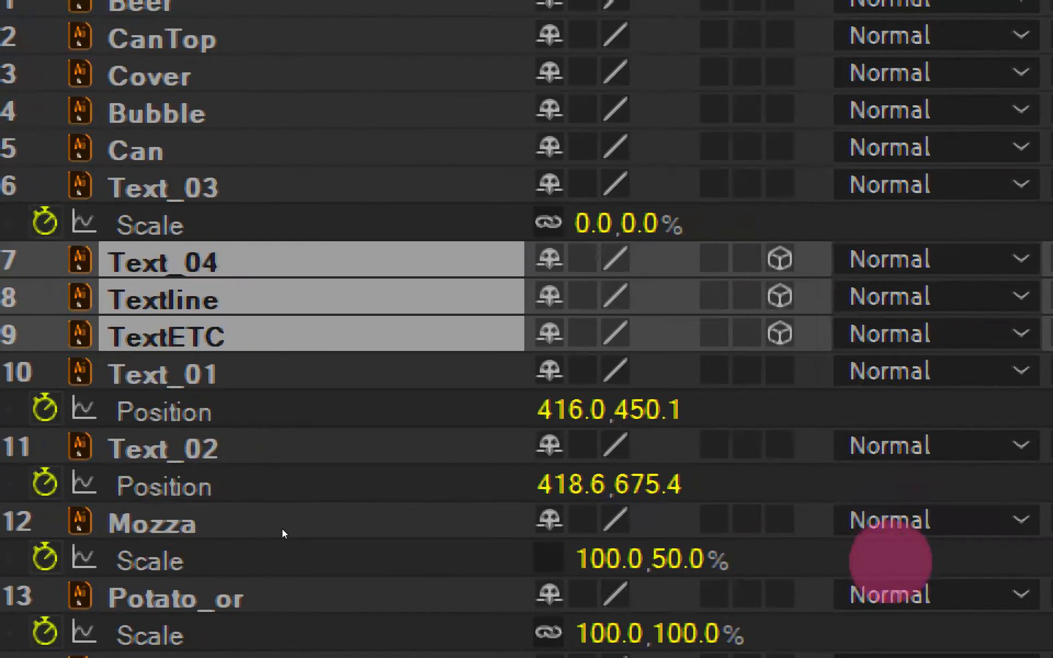
key(r)
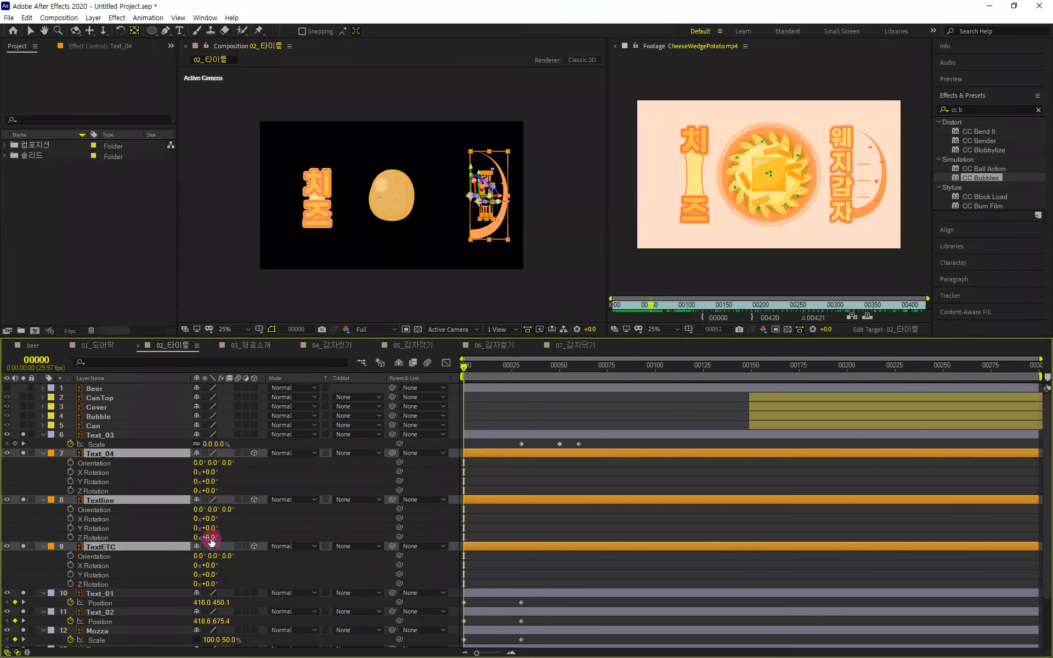
- Try rotating the three 3D text layers -15° about Z, -19° about X and -12° about Y to compare the axes
drag(209, 537, 205, 542)
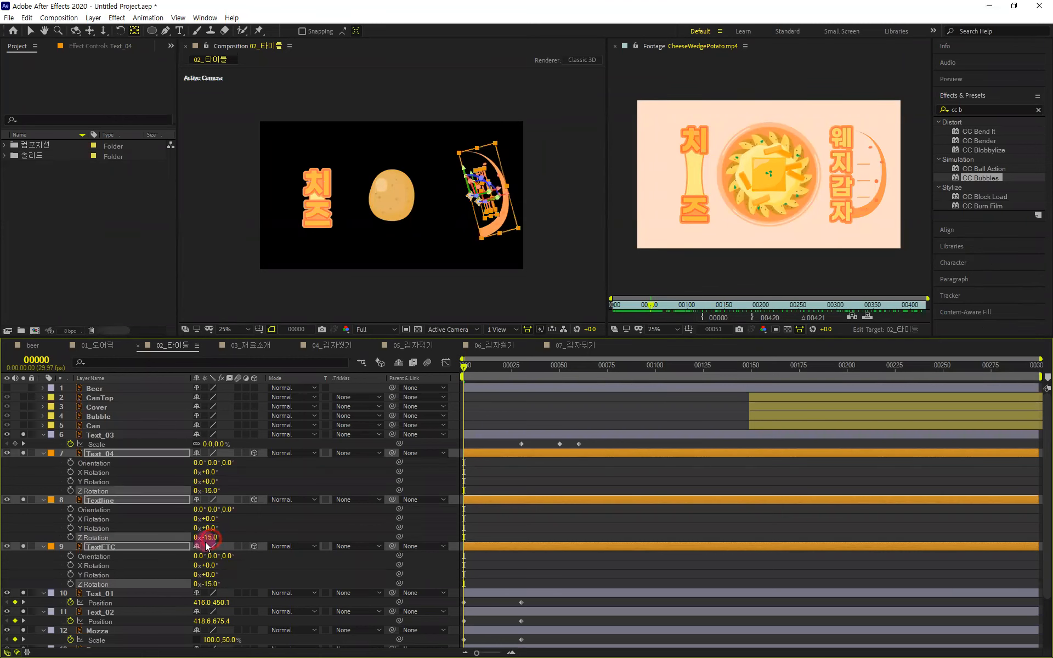
key(ctrl+z)
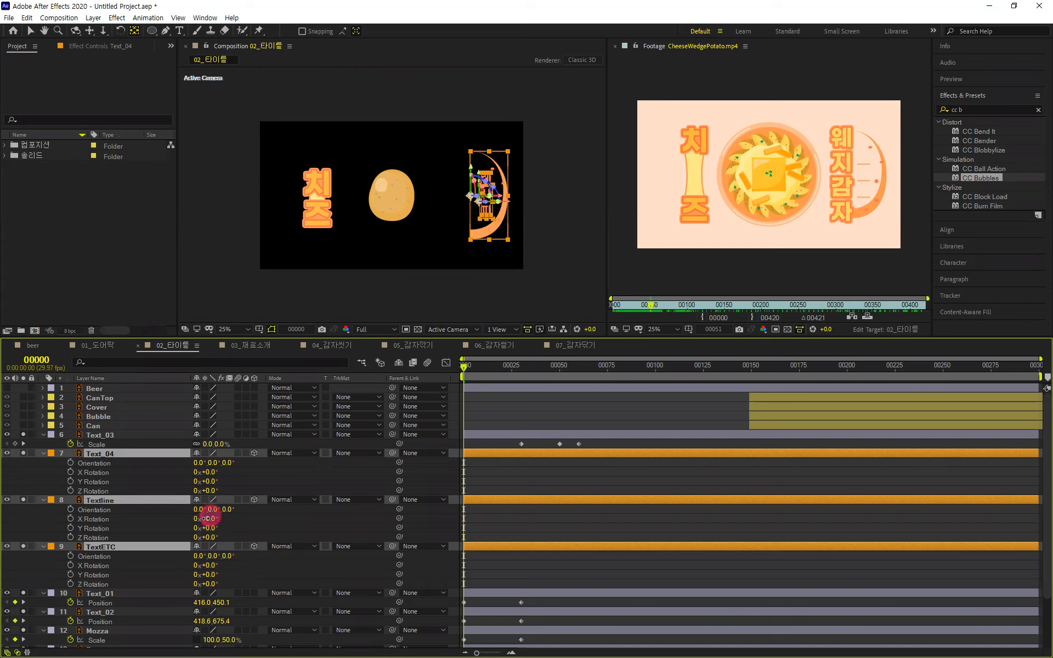
drag(209, 519, 203, 519)
key(ctrl+z)
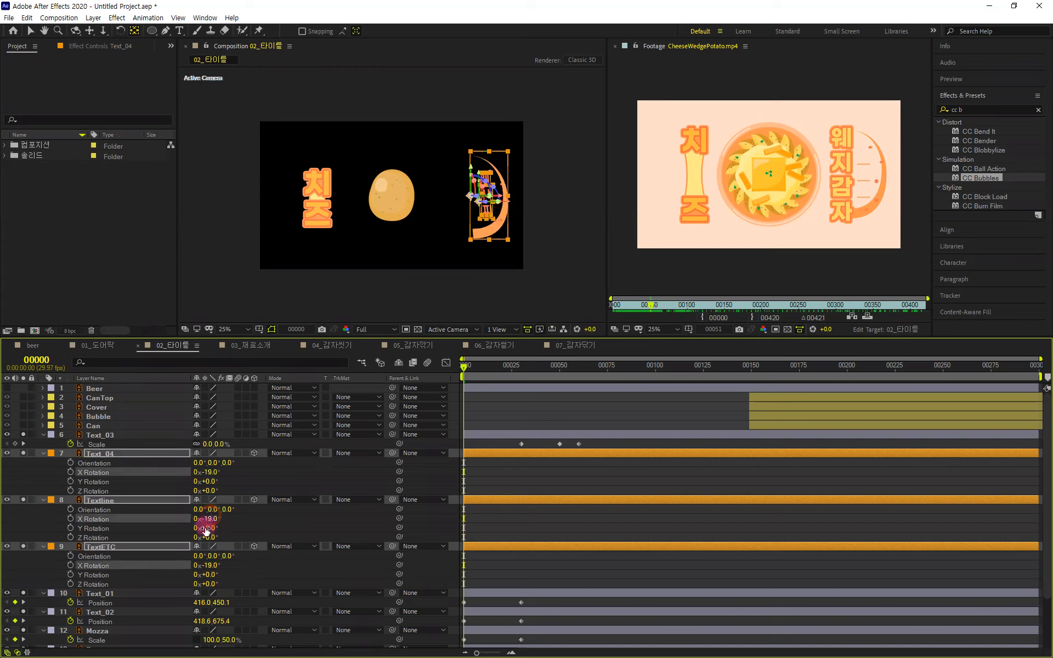
mouse_move(209, 481)
mouse_down()
mouse_move(277, 482)
mouse_move(209, 491)
mouse_up()
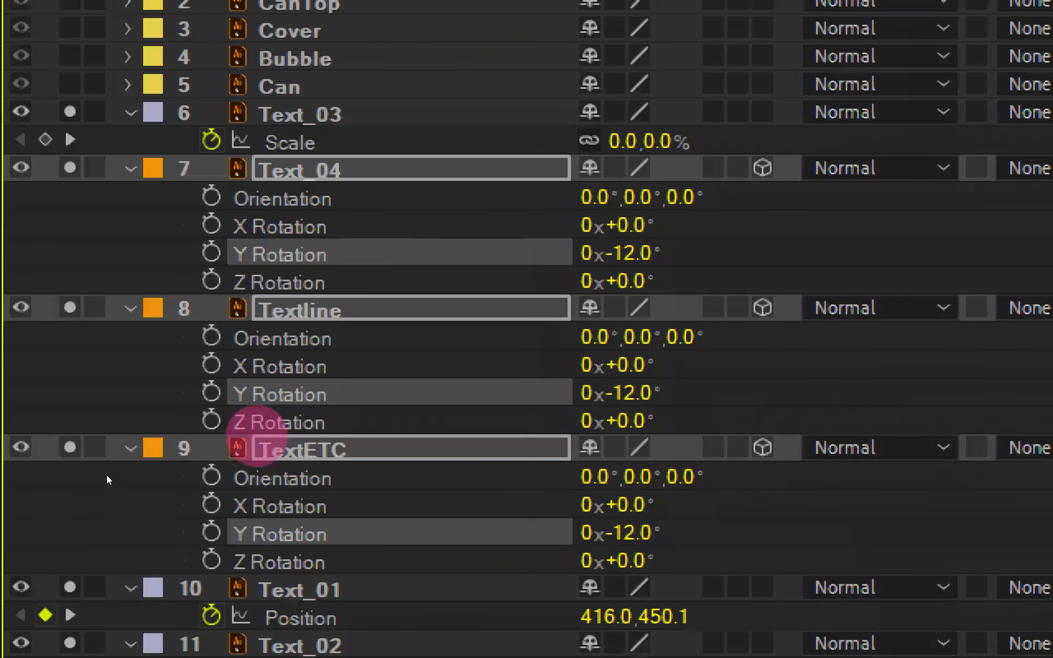
- Set the Y Rotation of Text_04, Textline and TextETC to 107° and keyframe it at frame 0
click(320, 169)
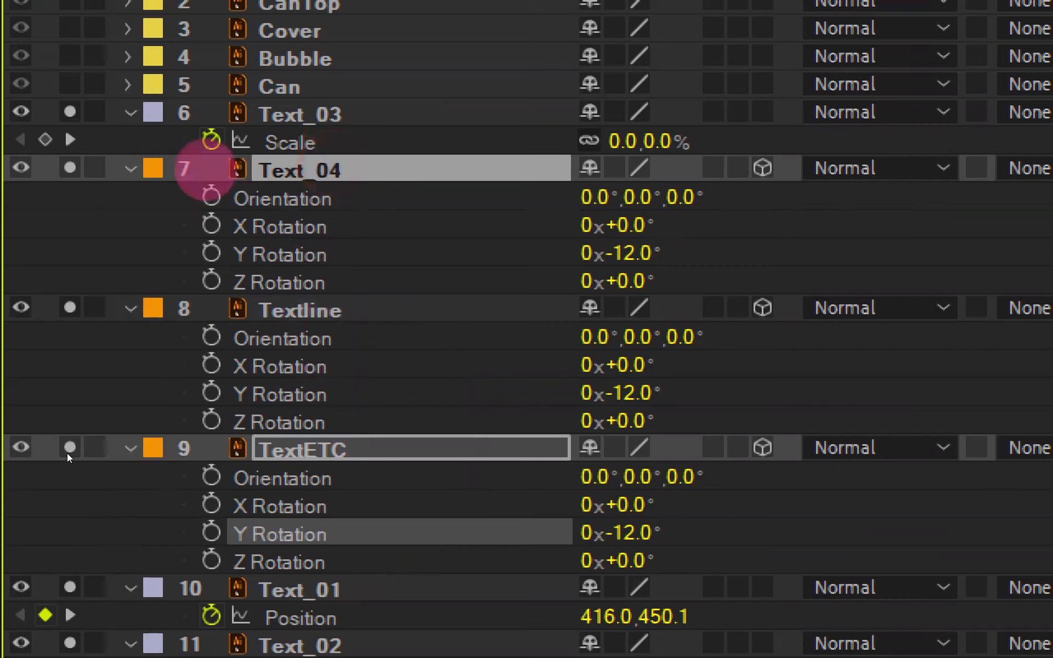
shift+click(302, 311)
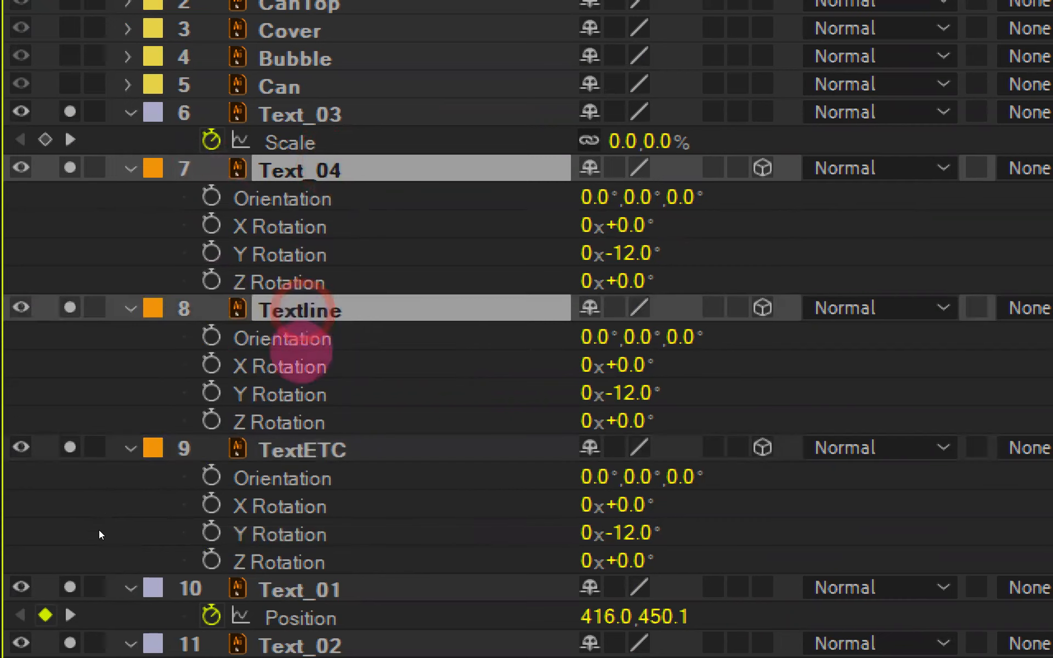
shift+click(288, 448)
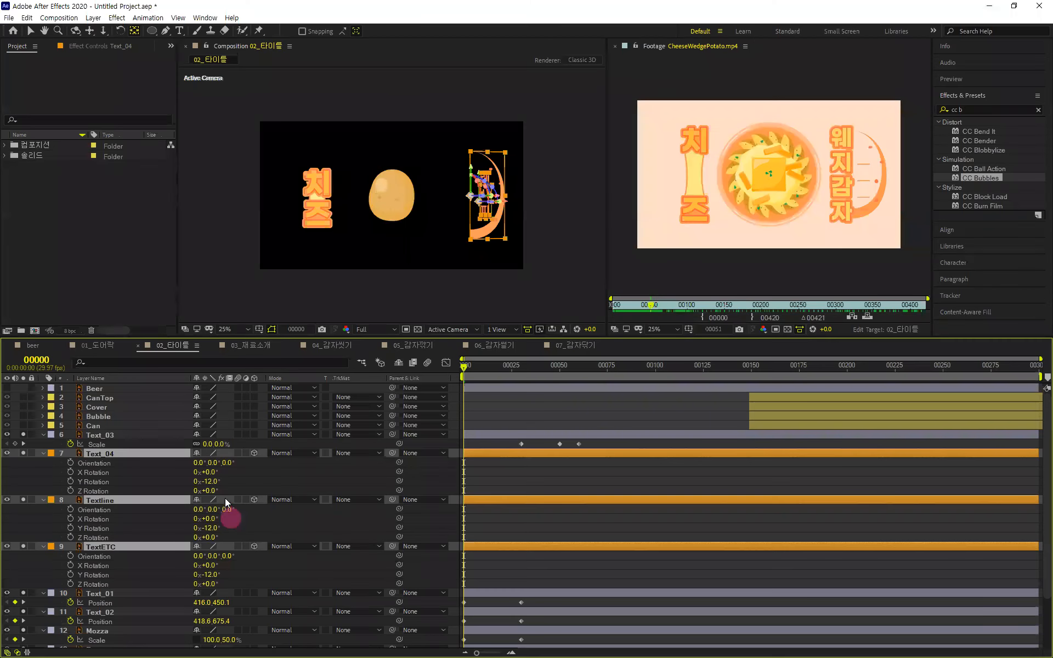
click(560, 231)
drag(210, 481, 279, 487)
click(243, 571)
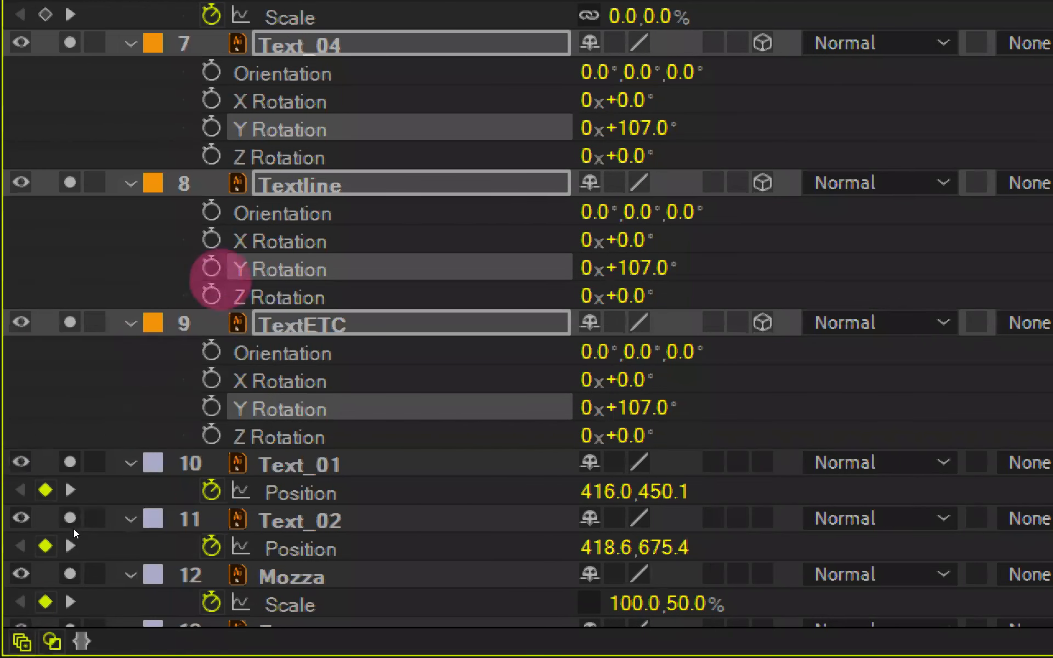
click(211, 267)
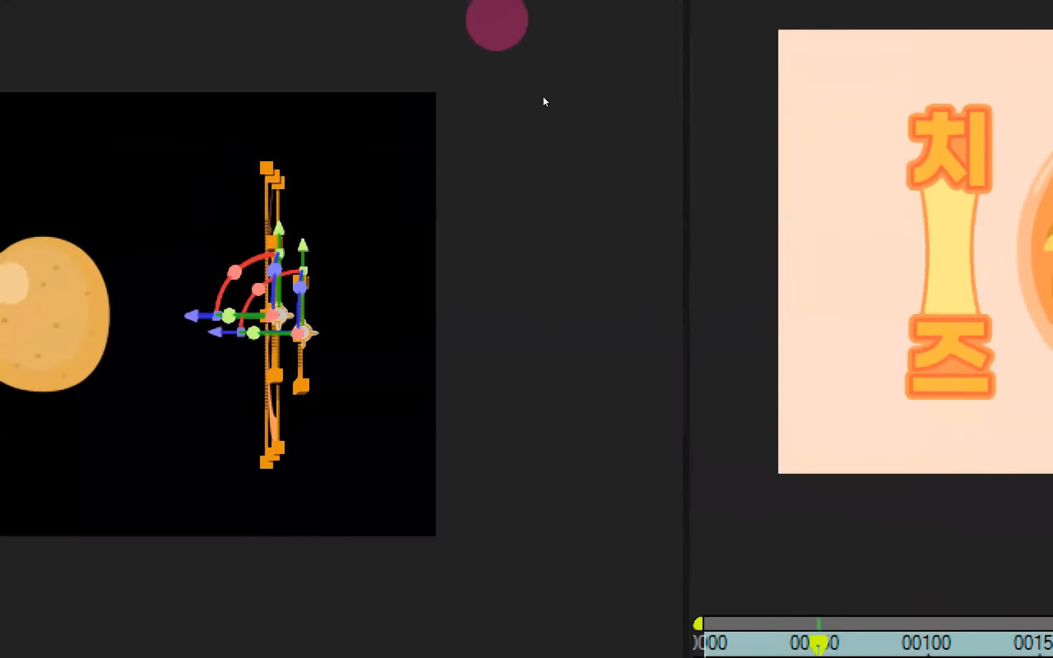
- Keyframe the Y Rotation of Text_04, Textline and TextETC at 0° on frame 30
key(shift+Page_Down)
key(shift+Page_Down)
key(shift+Page_Down)
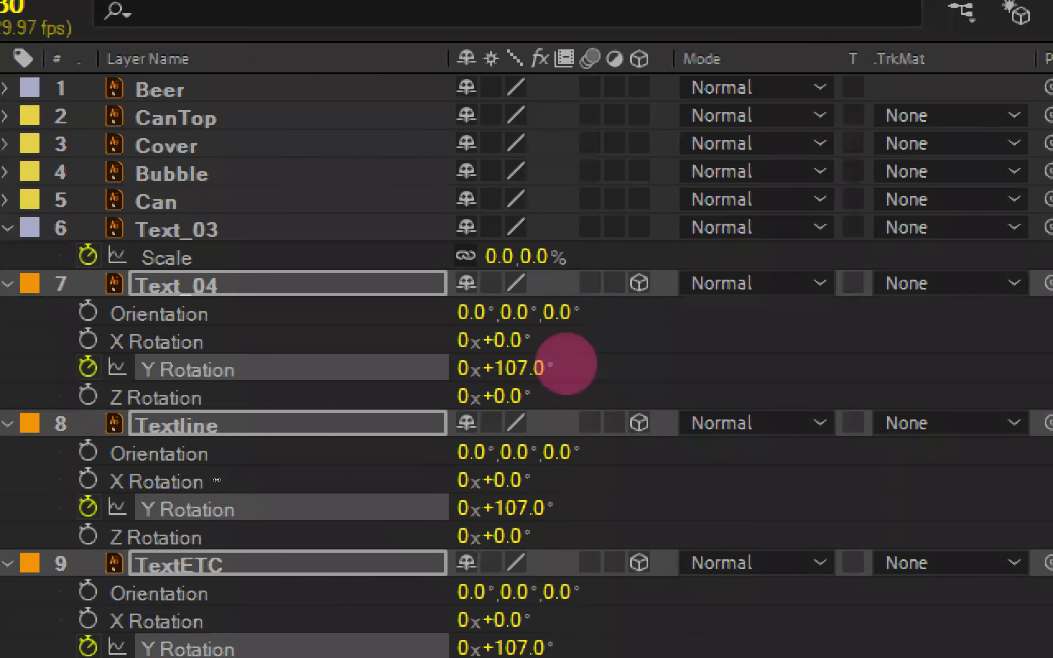
click(527, 366)
text(0)
key(Return)
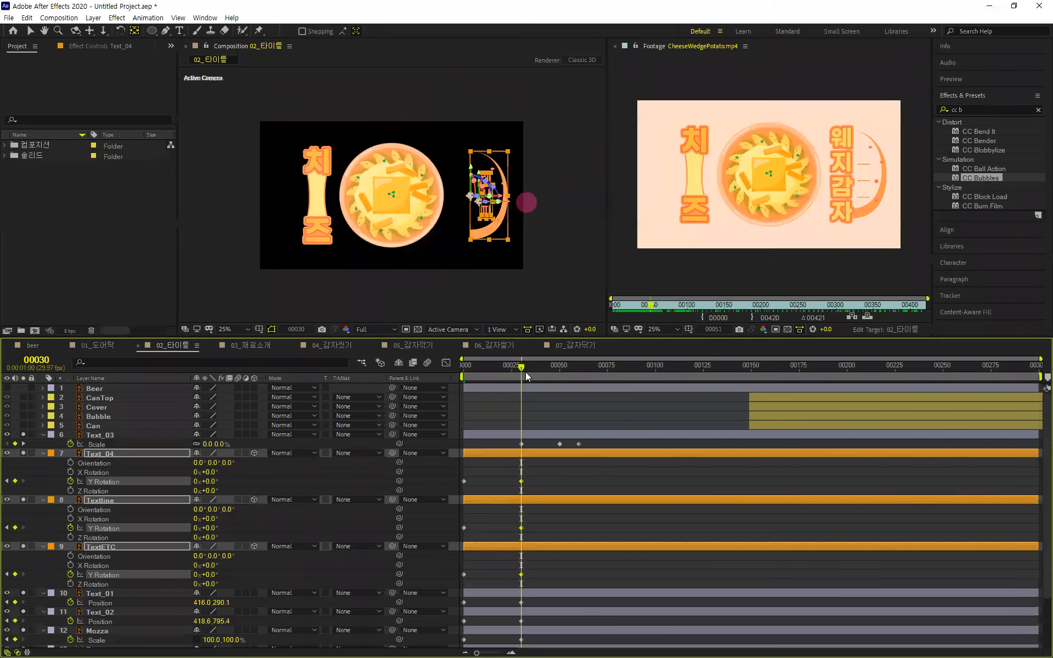
- Preview the unfolding Y Rotation of the three text layers from frame 0
drag(525, 370, 414, 392)
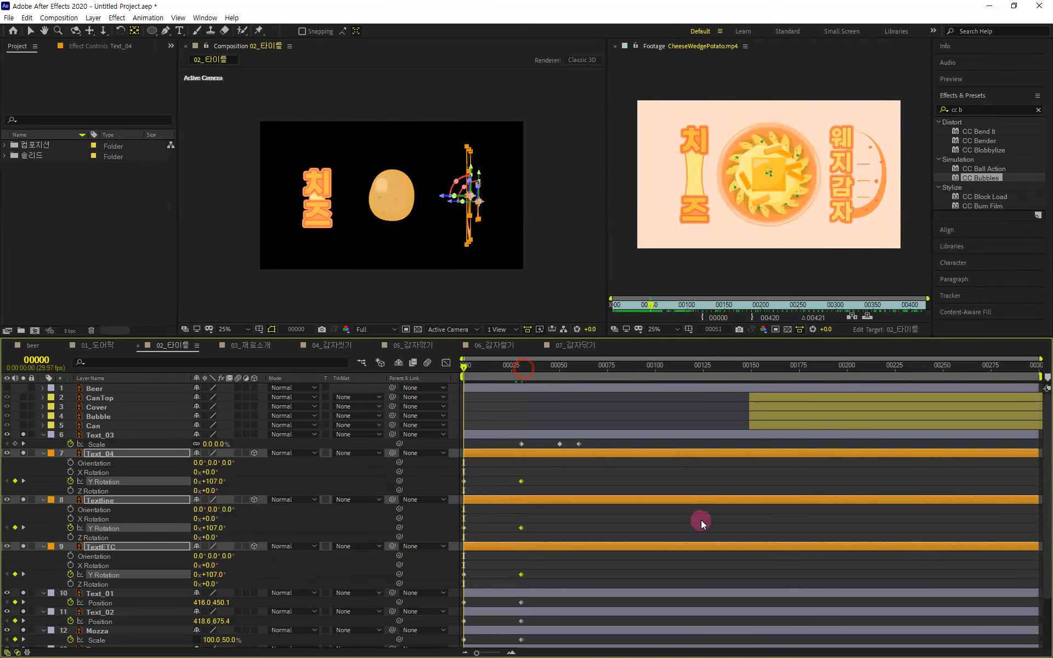
key(space)
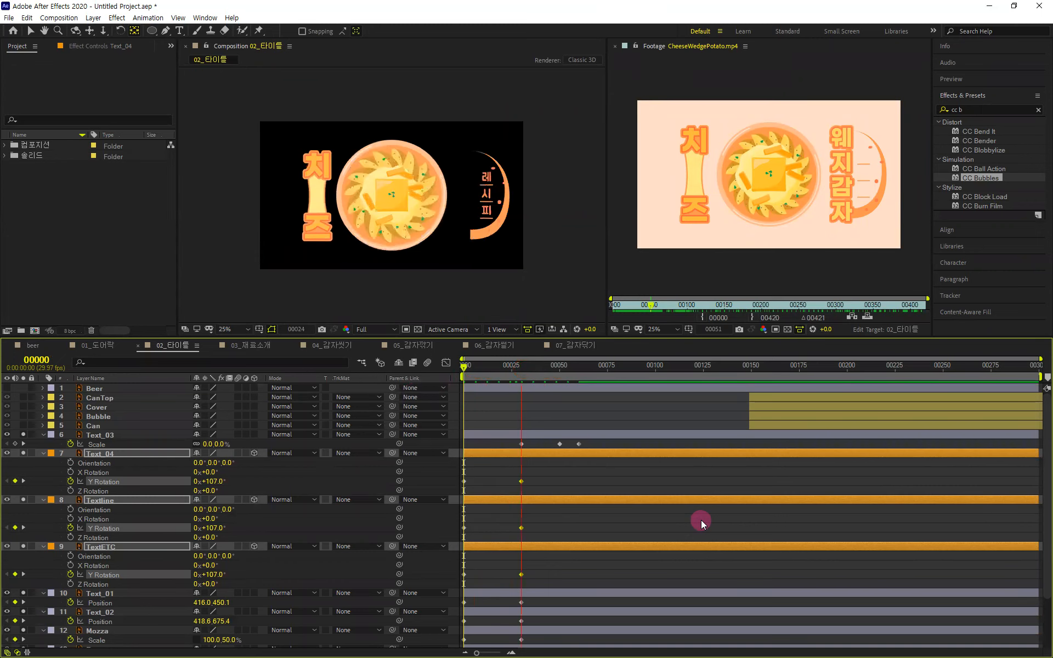
key(space)
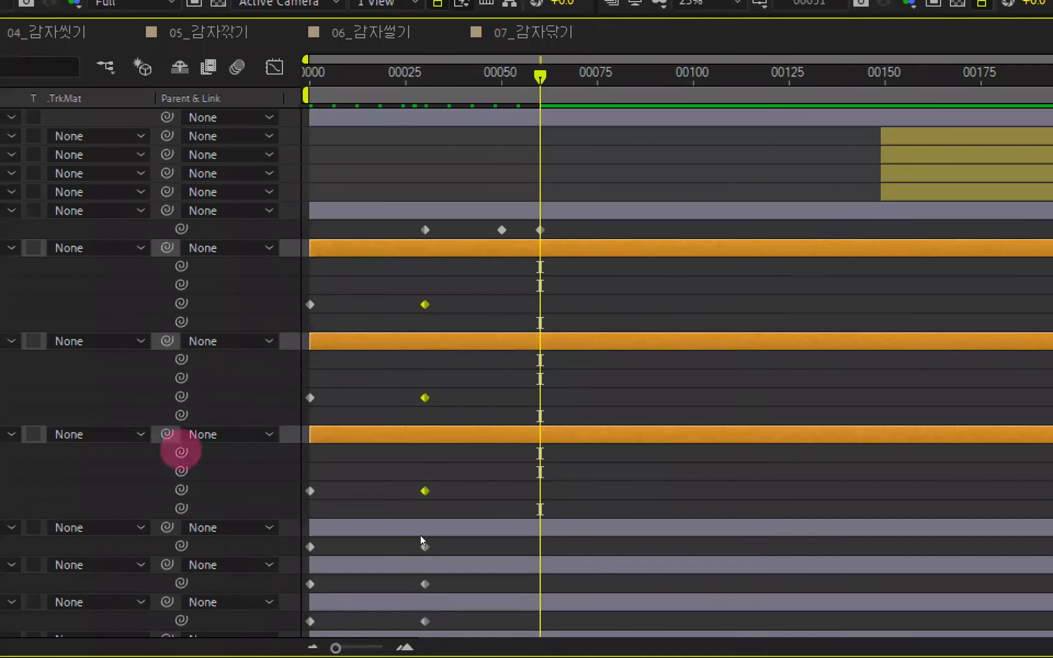
- Shift all Y Rotation keyframes of Text_04, Textline and TextETC so they begin at frame 60
drag(483, 294, 279, 515)
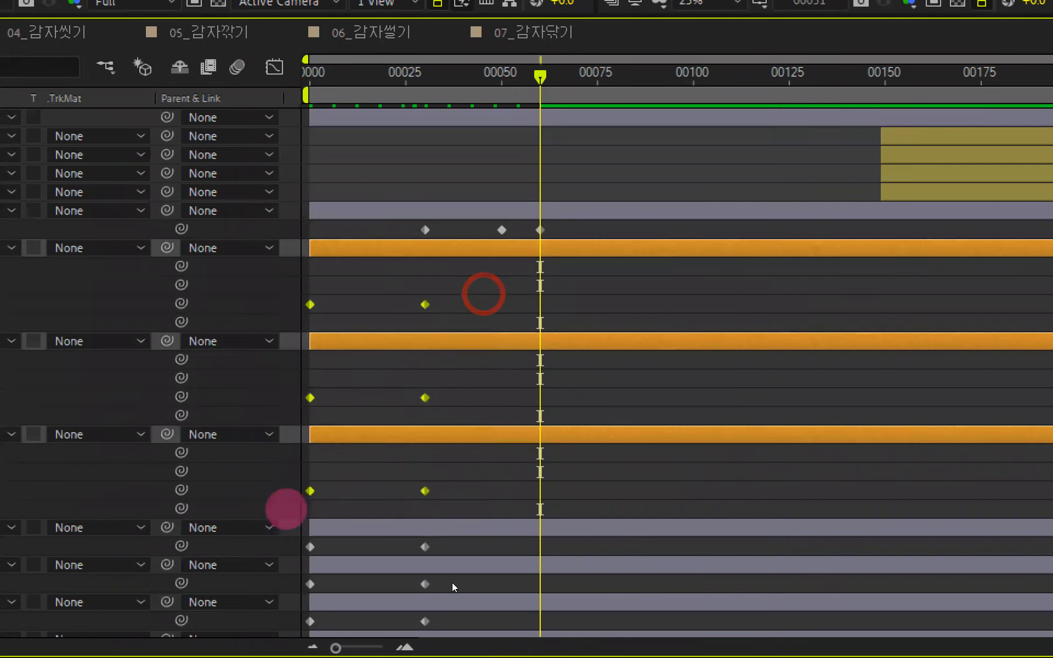
key(alt+shift+Right)
key(alt+shift+Right)
key(alt+shift+Right)
key(alt+shift+Right)
key(alt+shift+Right)
key(alt+shift+Right)
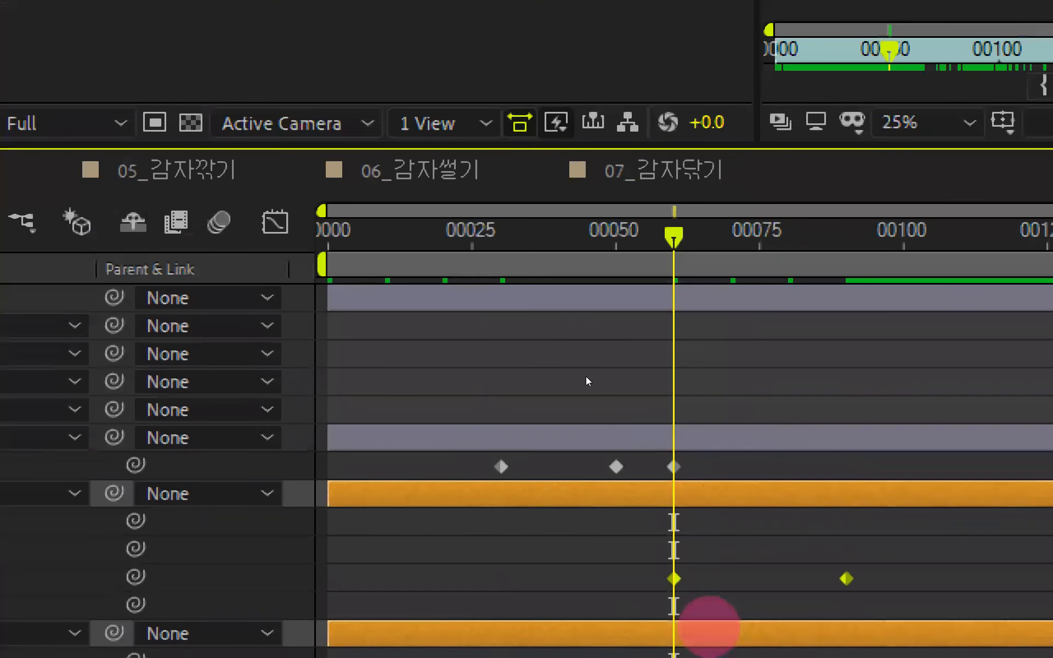
- Preview the title animation from frame 0 with the delayed Y Rotation timing
key(Home)
key(space)
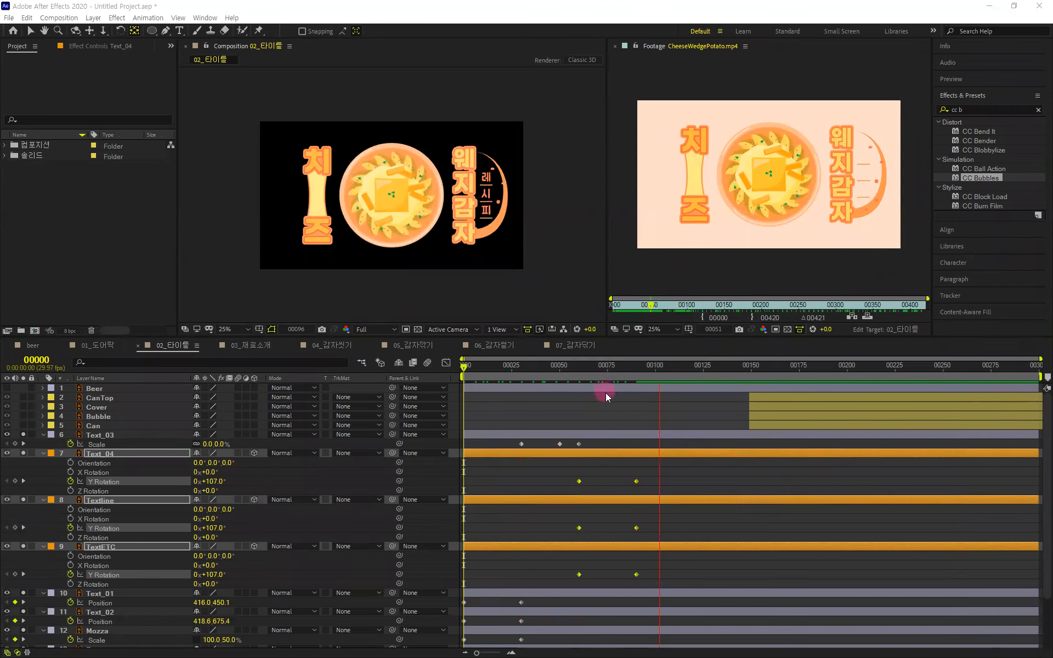
click(780, 482)
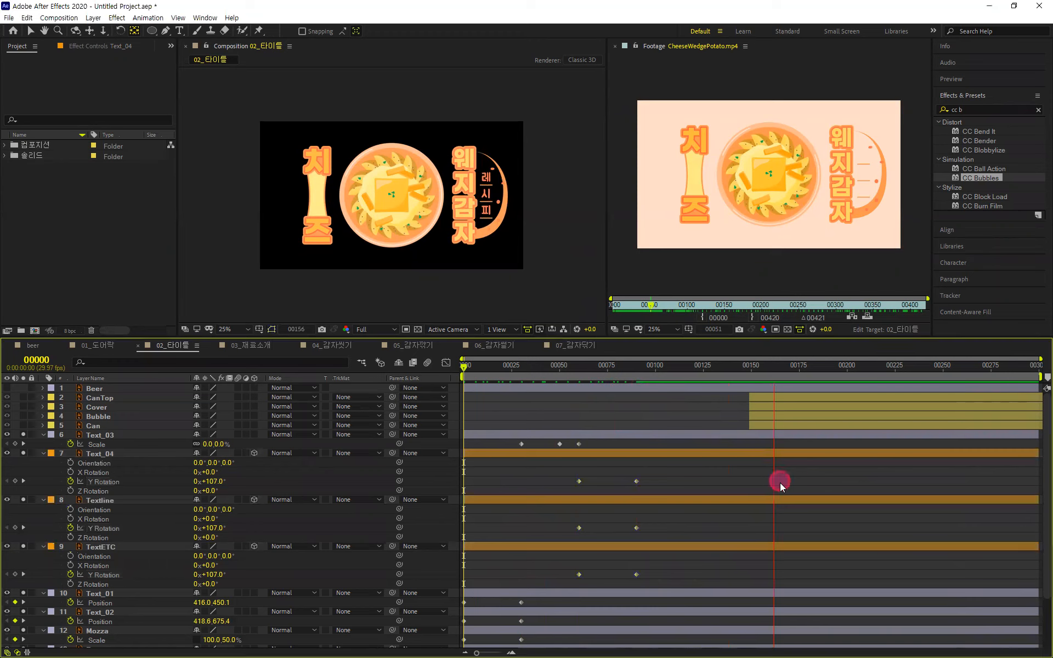
key(space)
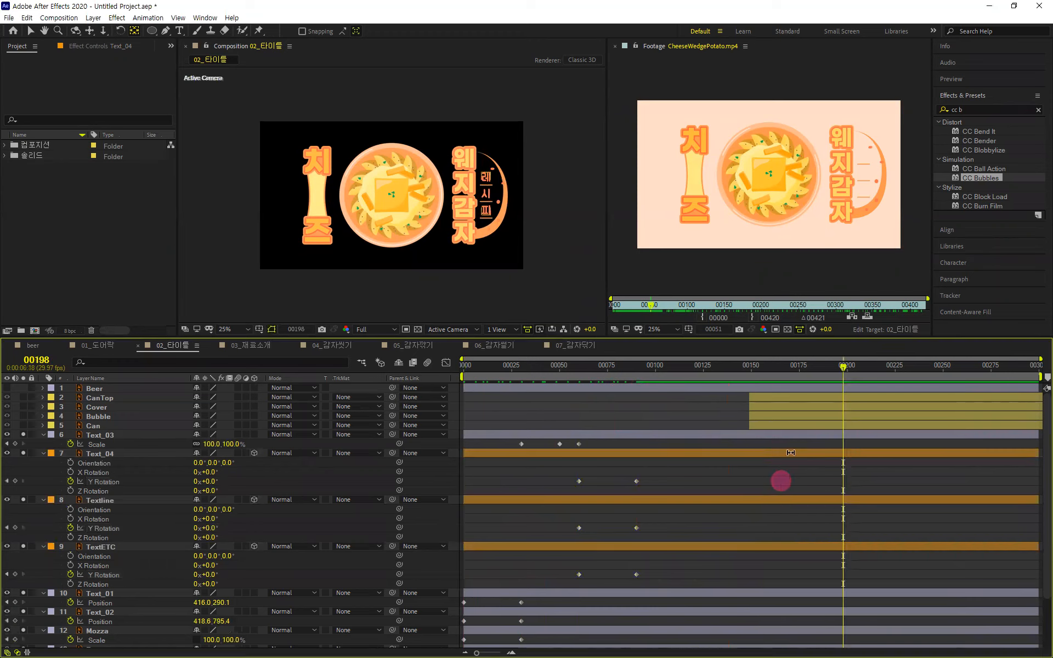
- Trim the starts of the Text_04, Textline and TextETC layers to frame 60
drag(846, 366, 583, 448)
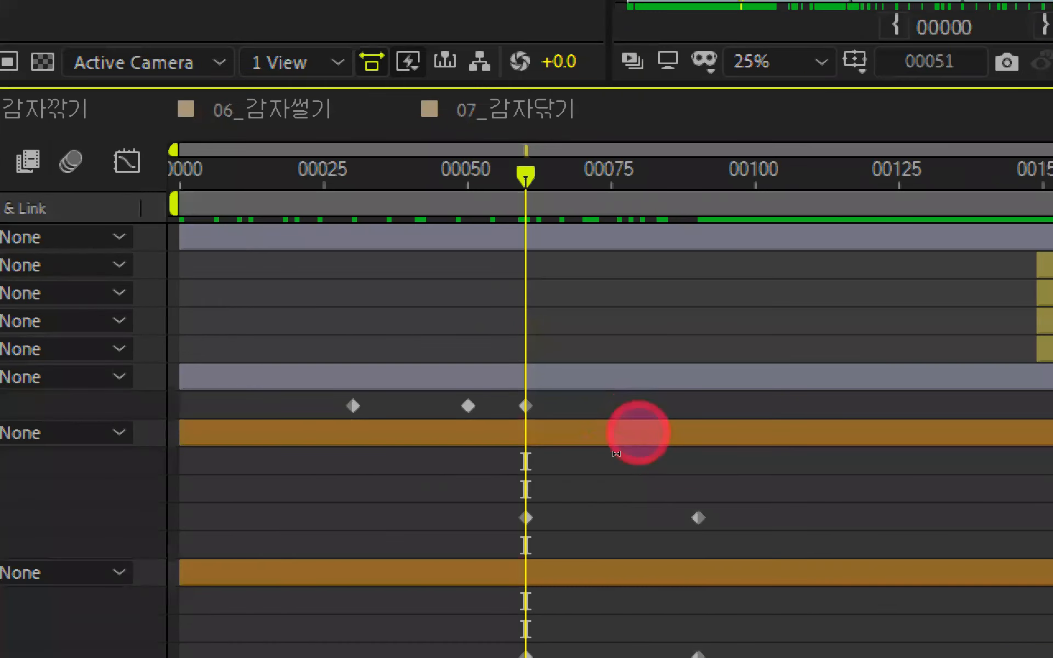
click(615, 446)
key(alt+bracketleft)
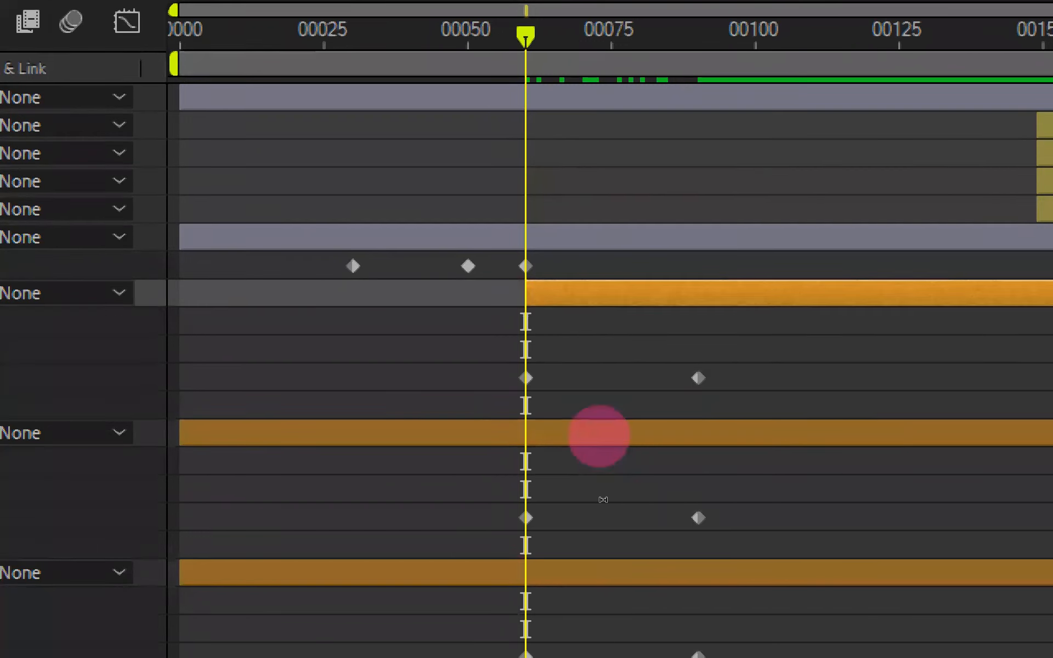
click(599, 436)
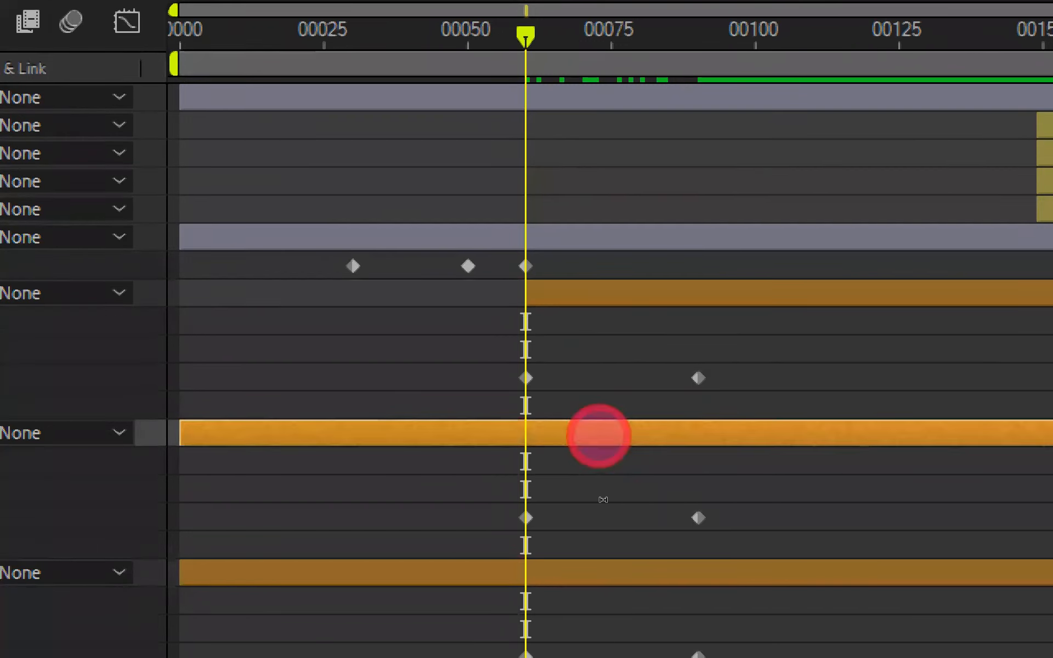
key(alt+bracketleft)
click(606, 559)
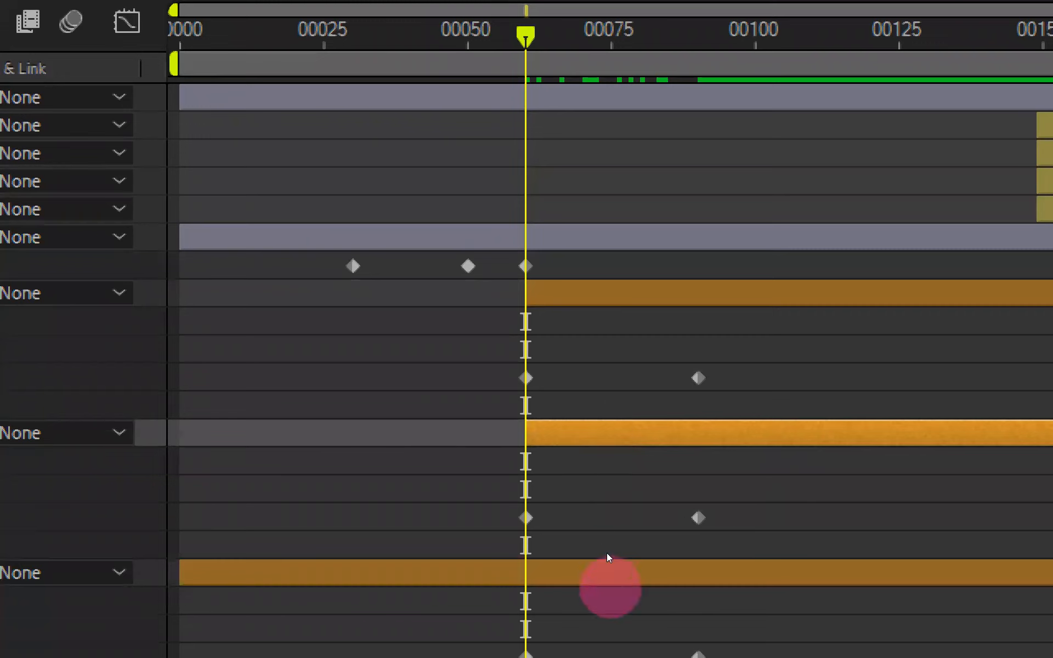
key(alt+bracketleft)
scroll(633, 427, down, 5)
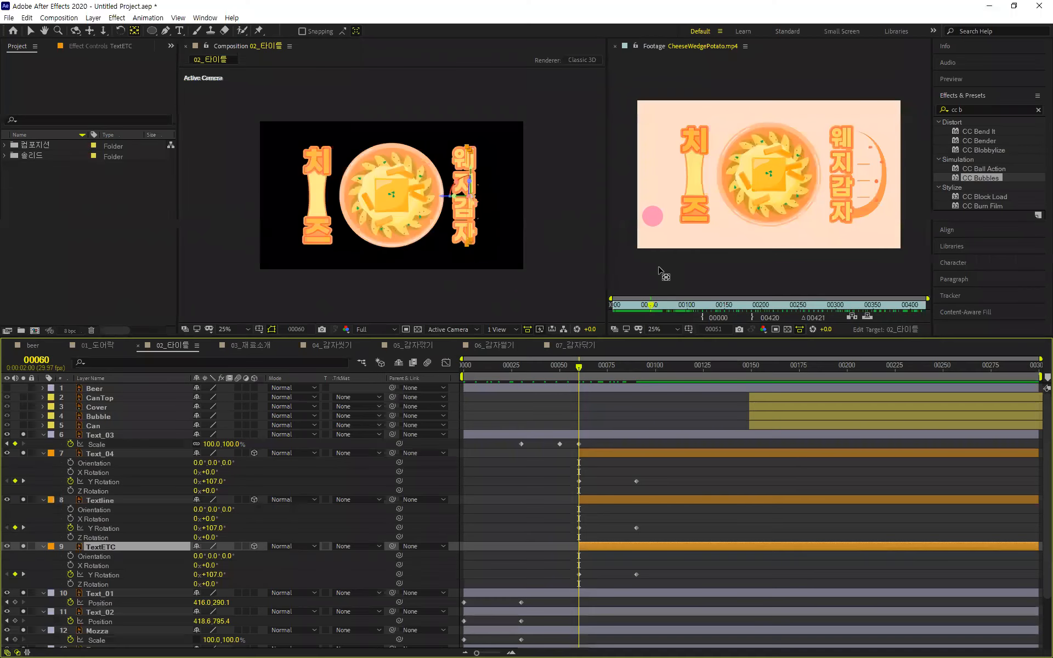
- Preview the title animation from frame 0 with the trimmed text layers
click(526, 495)
key(Home)
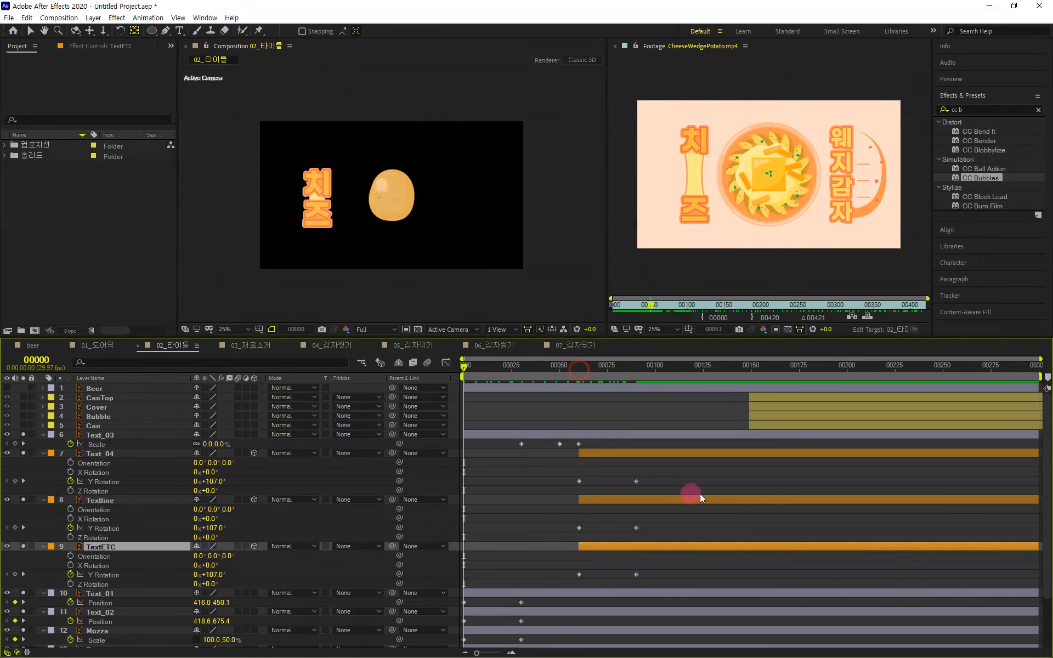
key(space)
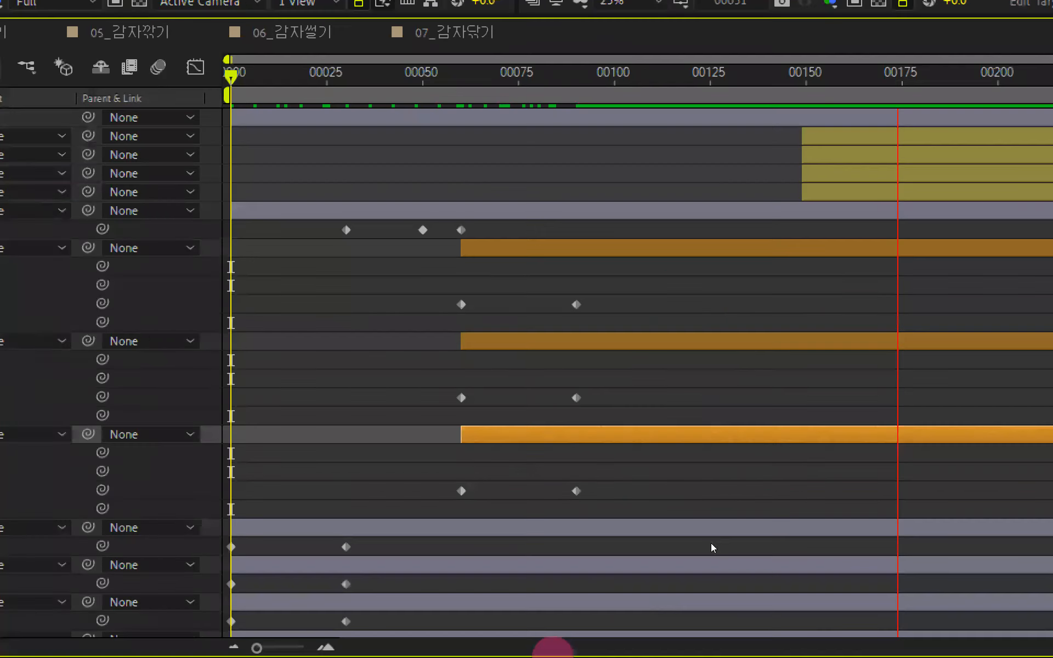
key(space)
mouse_move(904, 76)
mouse_down()
mouse_move(459, 272)
mouse_move(468, 278)
mouse_up()
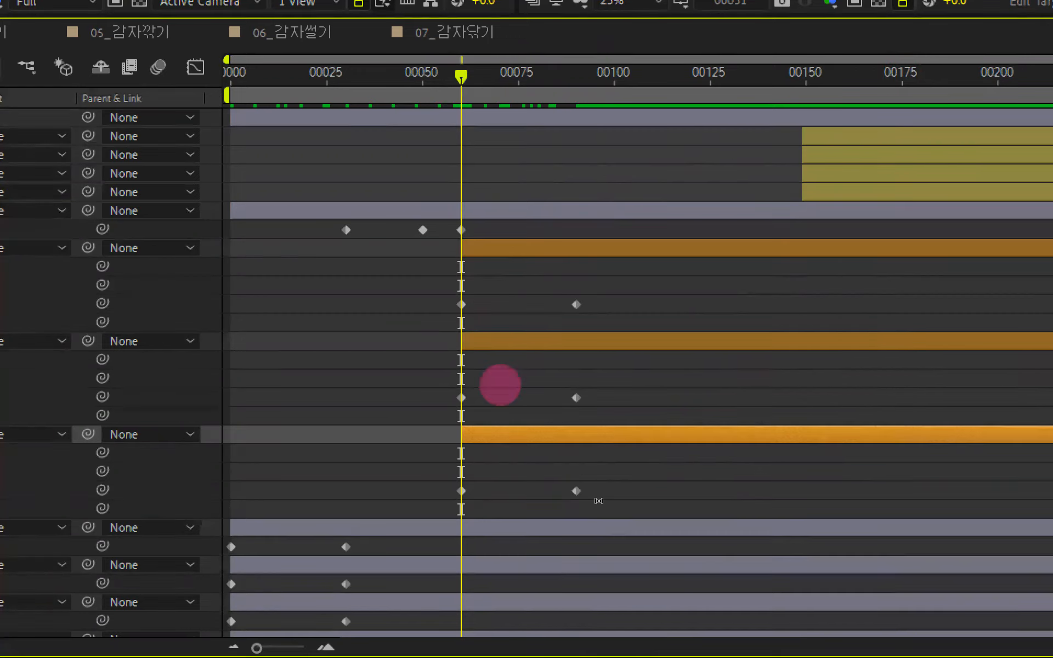
drag(461, 78, 63, 127)
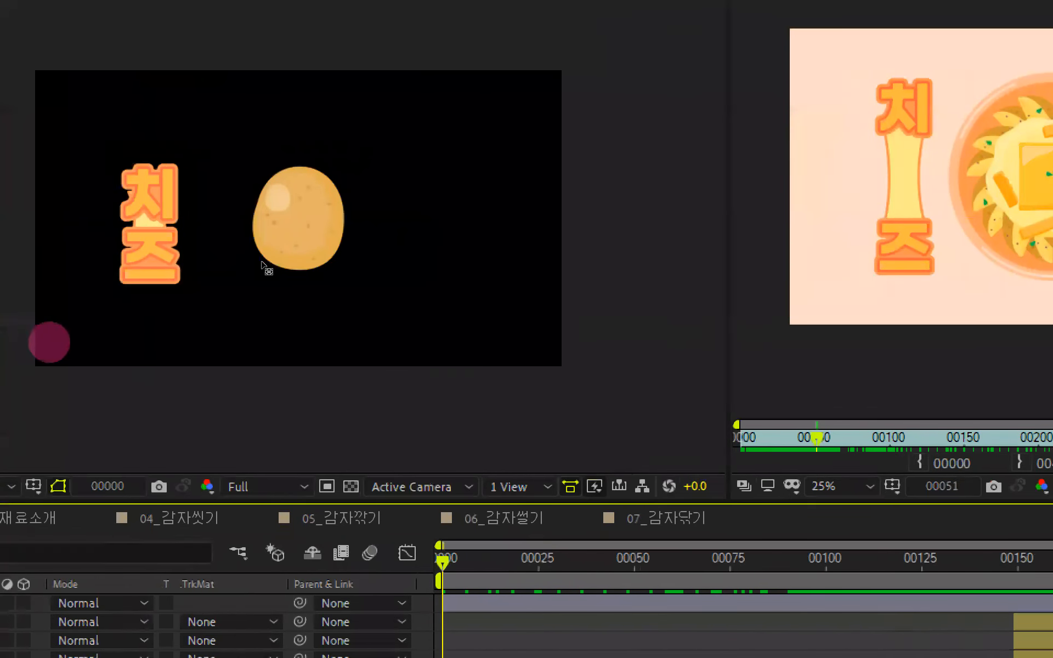
key(space)
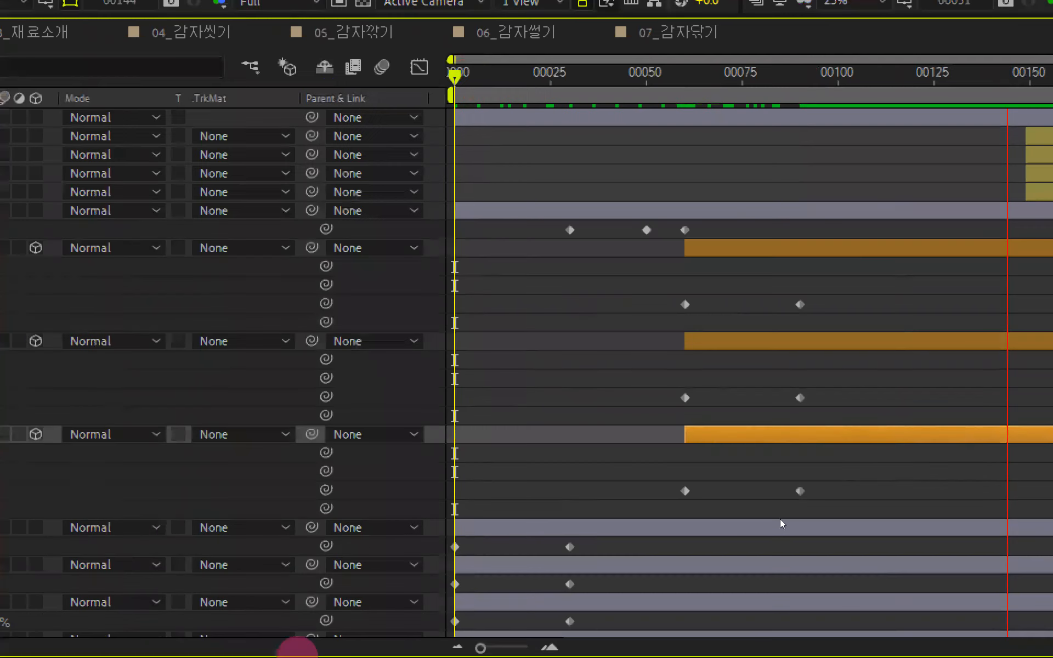
key(space)
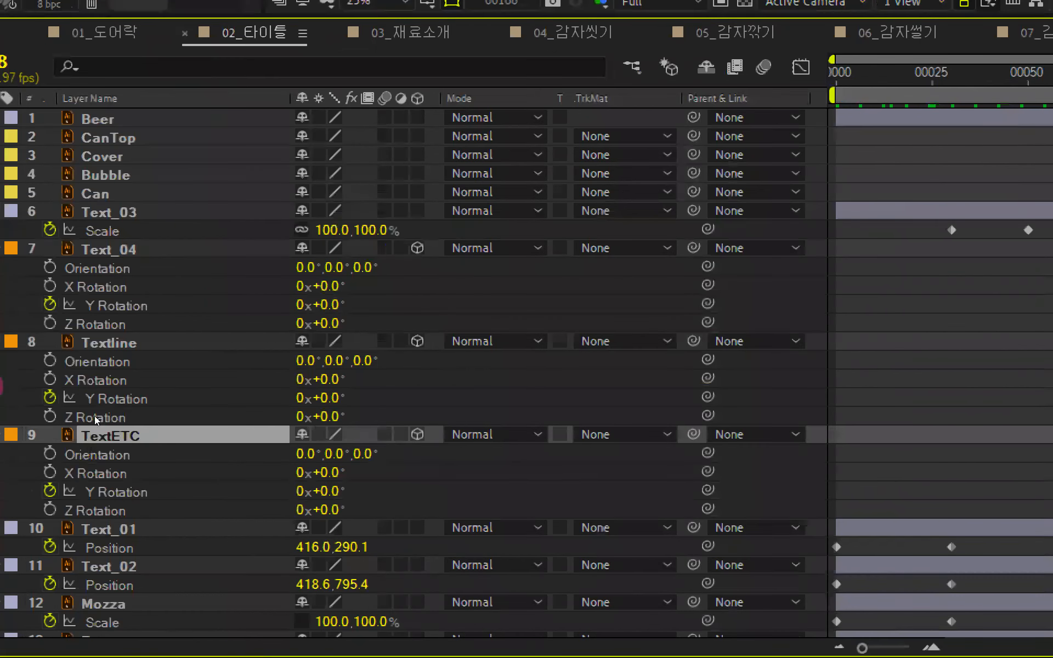
- Move the CanTop, Cover, Bubble and Can layers below Plate, directly above BG in the layer stack
click(197, 137)
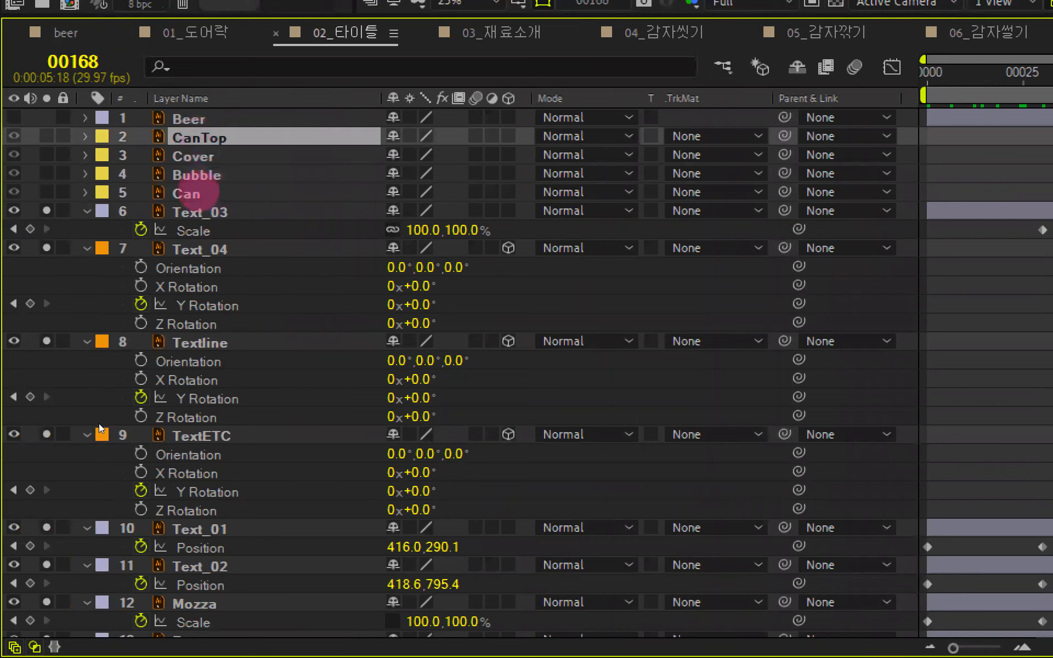
shift+click(194, 193)
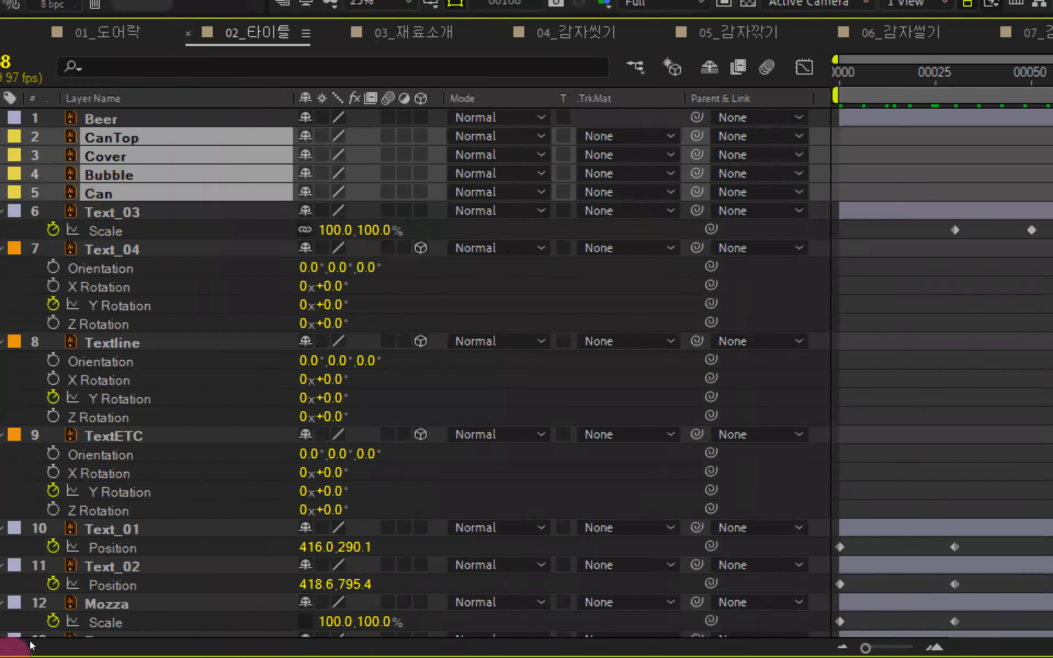
scroll(175, 514, down, 3)
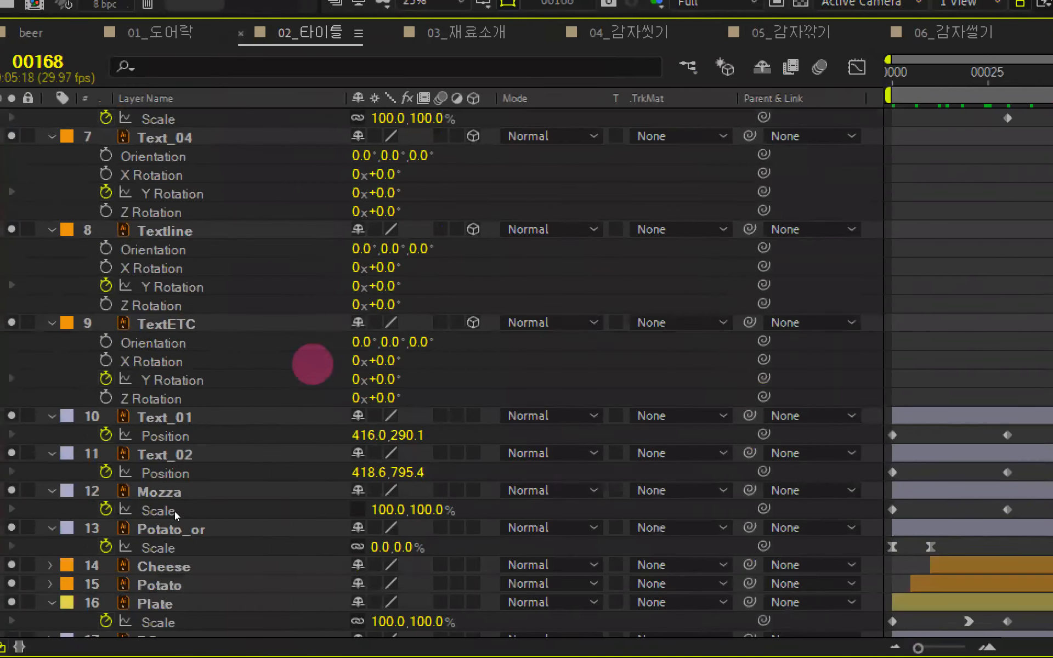
scroll(175, 514, up, 3)
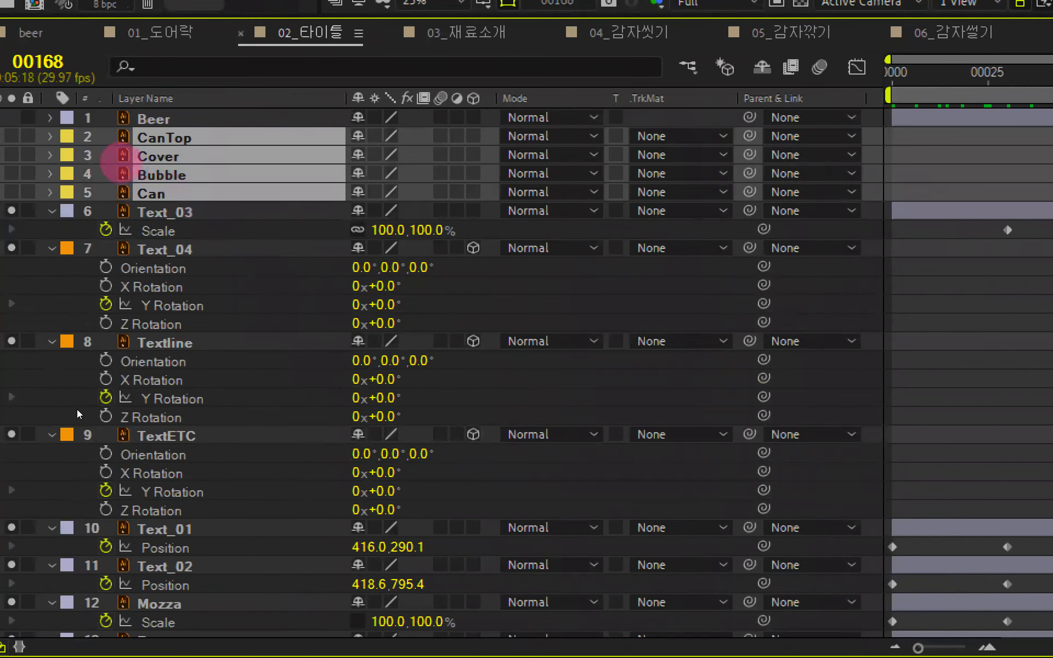
scroll(110, 448, down, 3)
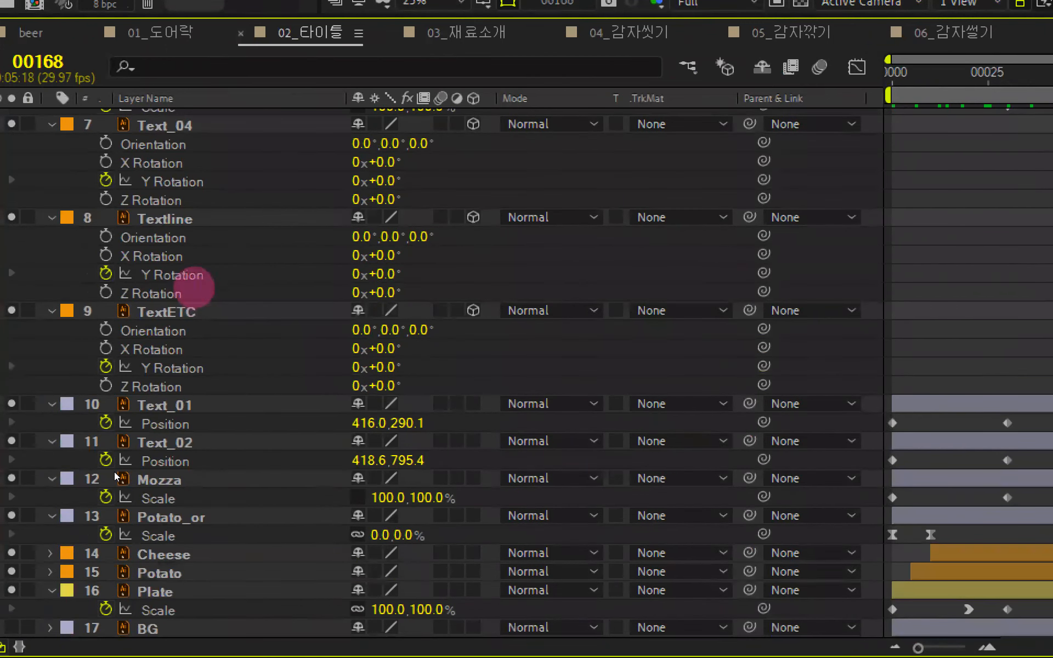
scroll(114, 472, up, 3)
drag(193, 194, 216, 623)
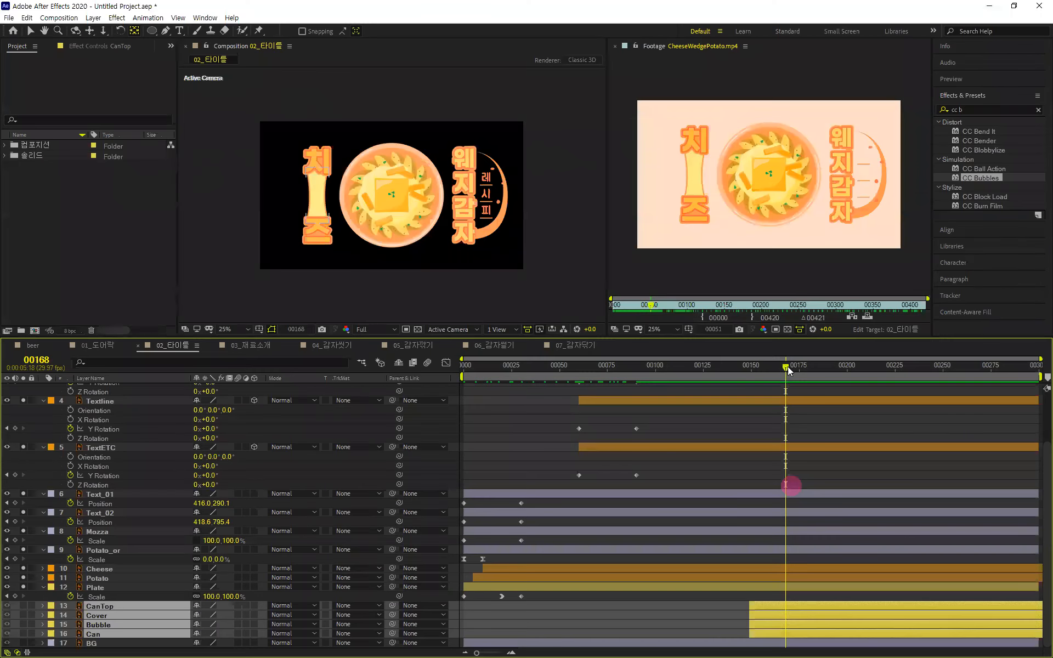
- Add Opacity keyframes at frame 90 to the Cheese, Potato and Plate layers, using the reference footage to judge the dish-to-can transition
drag(787, 367, 406, 503)
drag(621, 520, 751, 523)
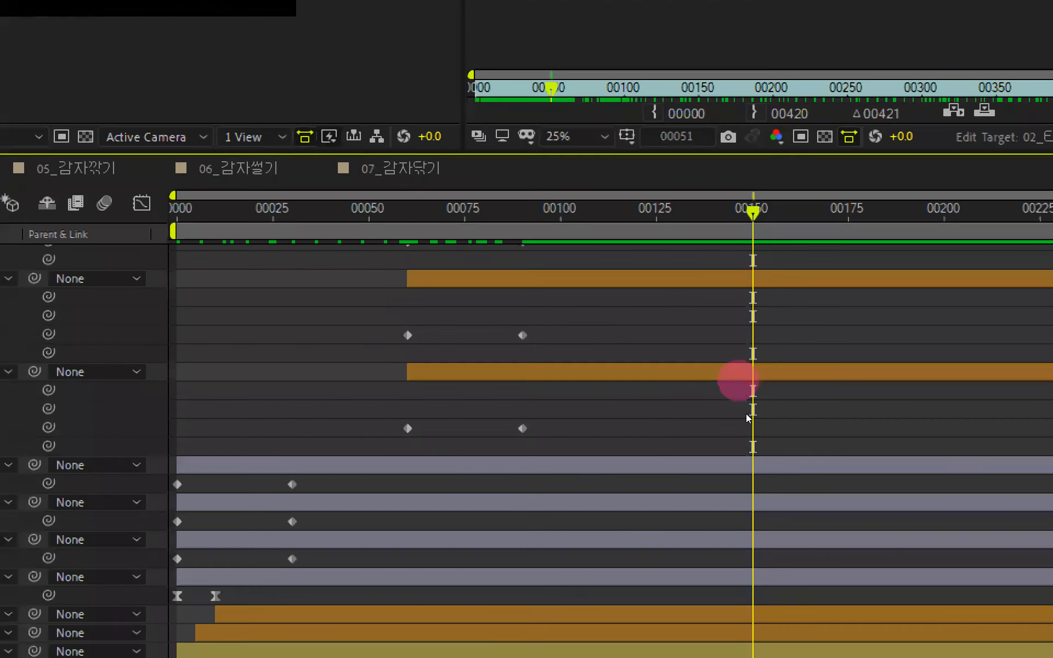
drag(751, 214, 531, 294)
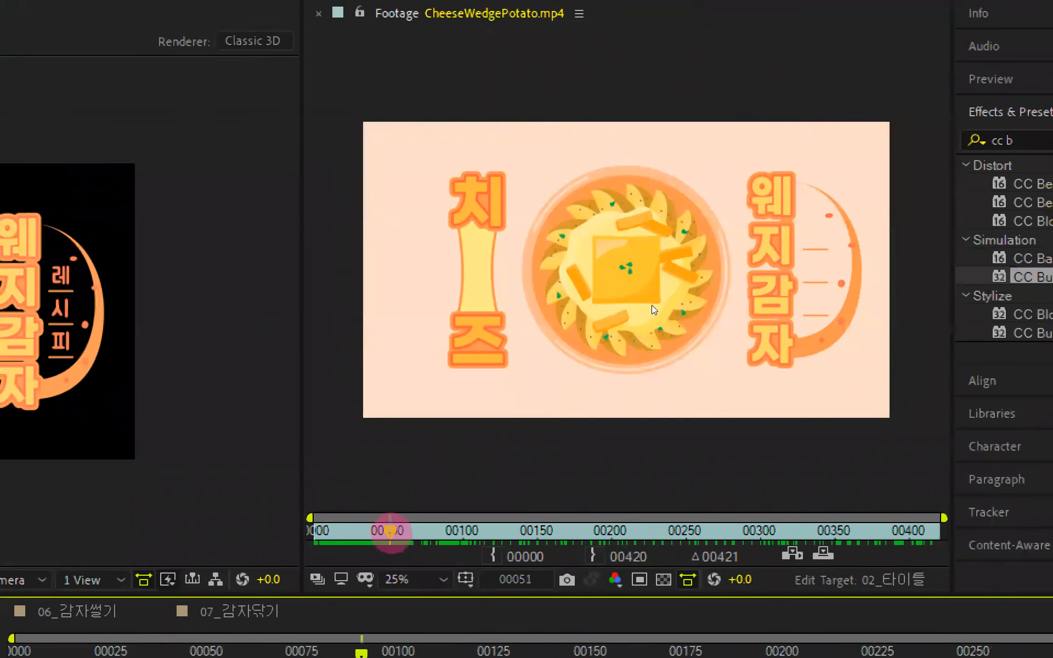
drag(391, 532, 427, 547)
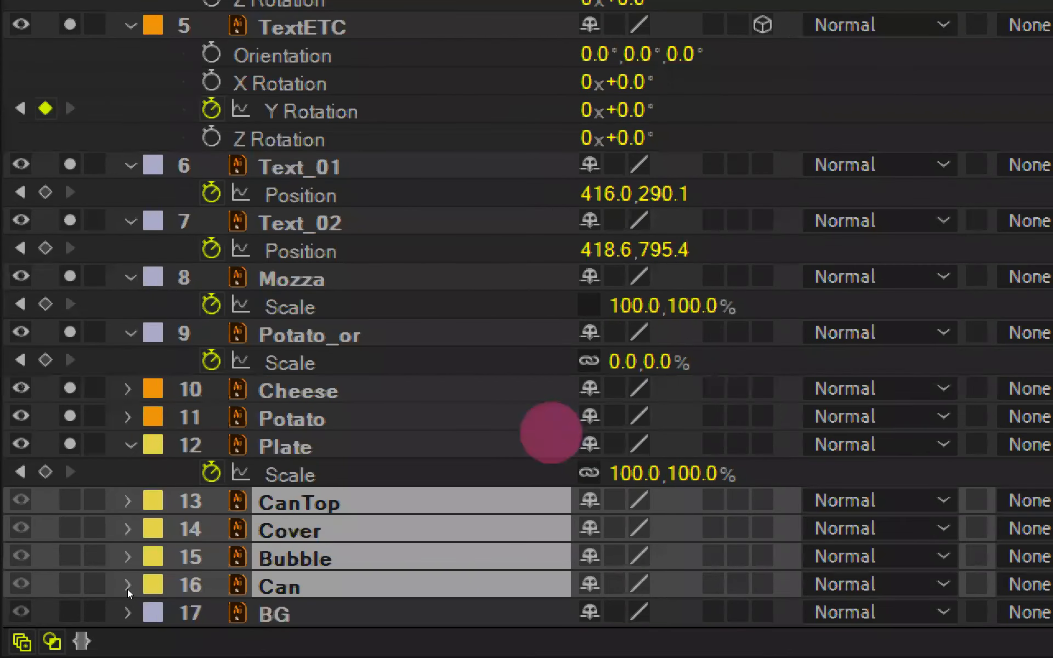
click(384, 453)
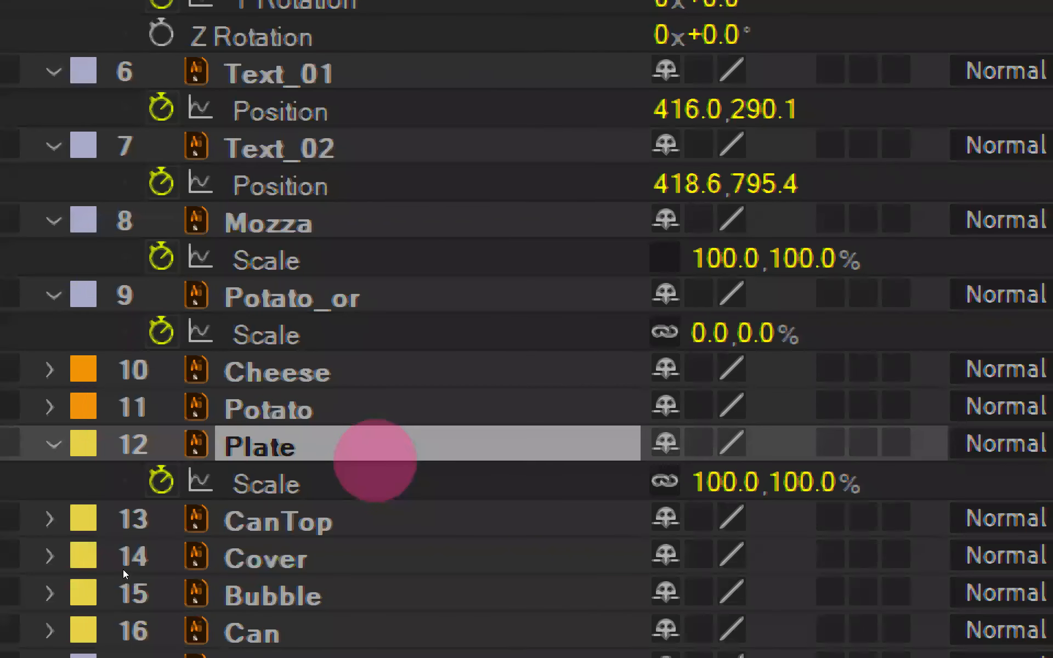
shift+click(371, 375)
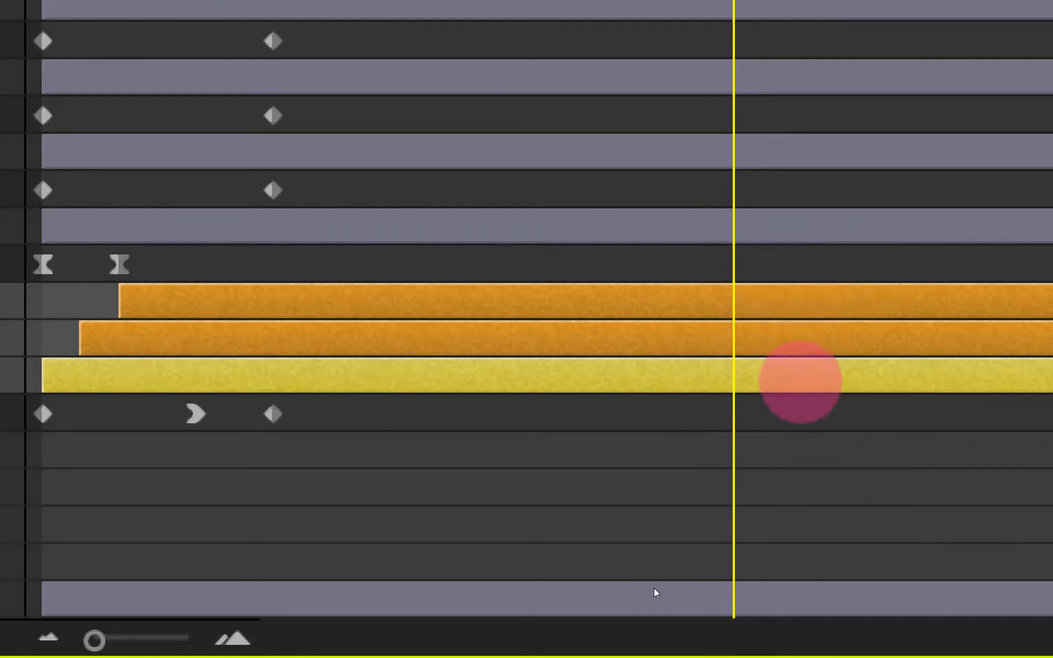
key(alt+shift+t)
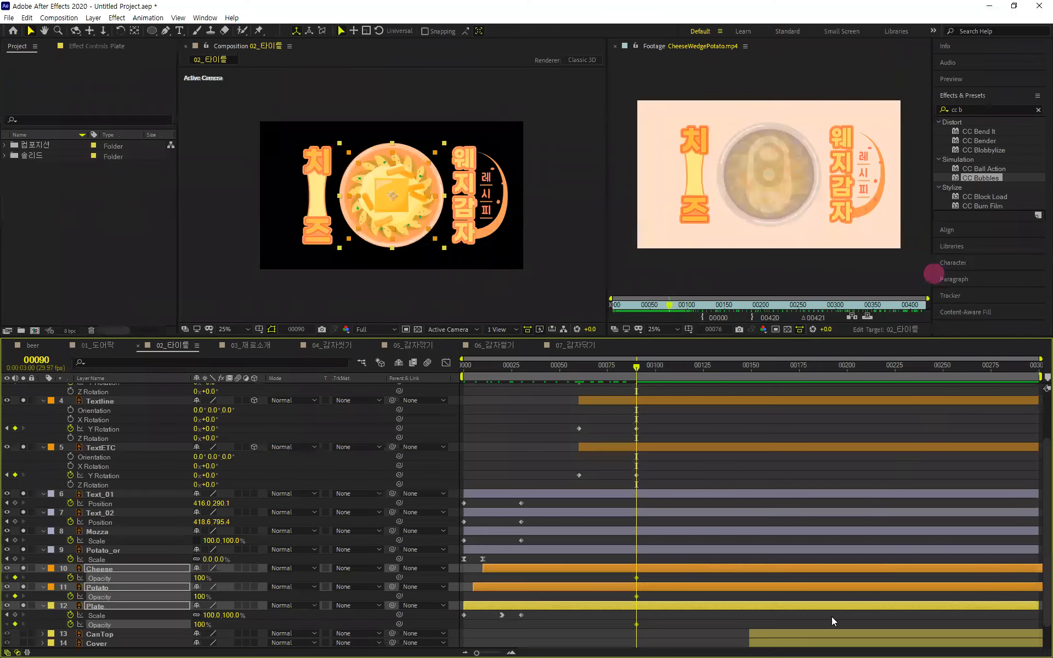
- Set the Opacity of Cheese, Potato and Plate to 0% at frame 110 so the dish fades out over 20 frames
click(819, 613)
key(shift+Page_Down)
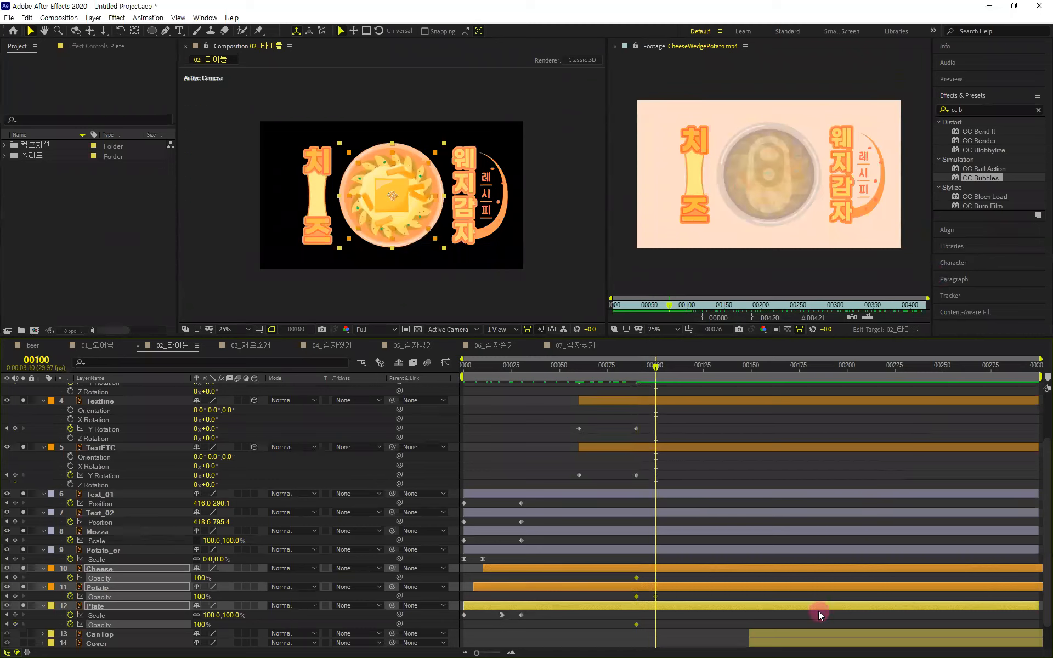
key(shift+Page_Down)
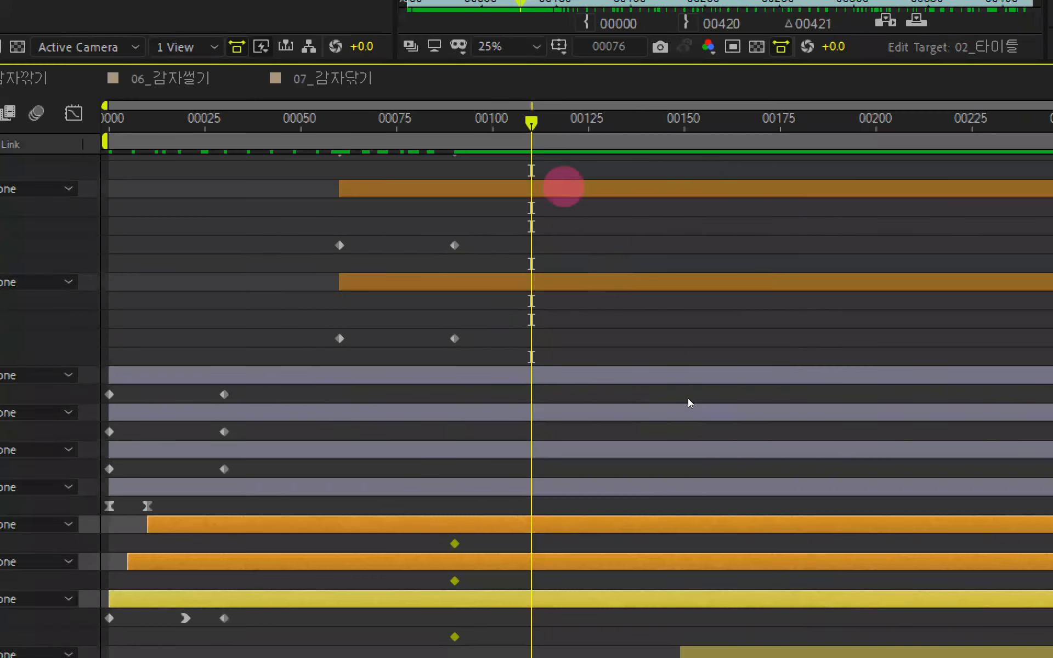
drag(529, 127, 442, 158)
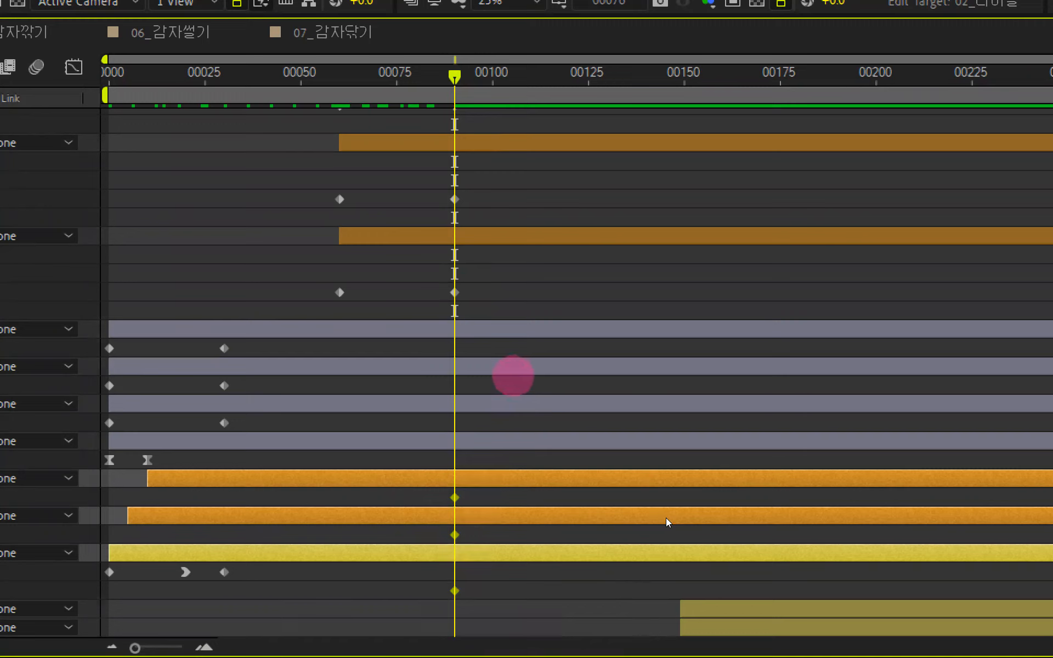
key(shift+Page_Down)
key(shift+Page_Down)
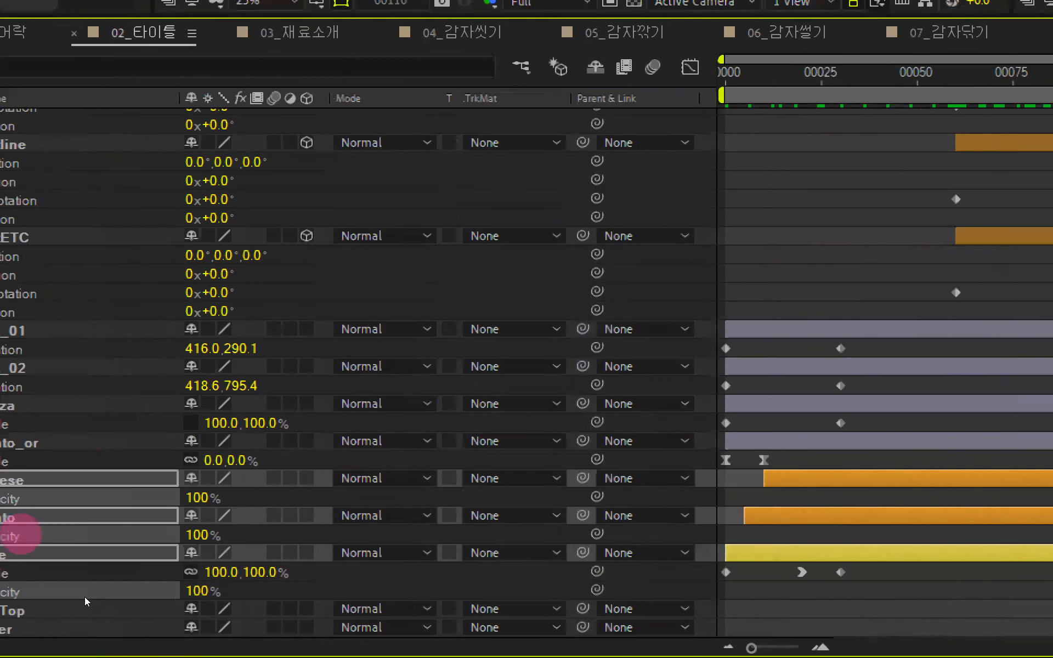
click(48, 498)
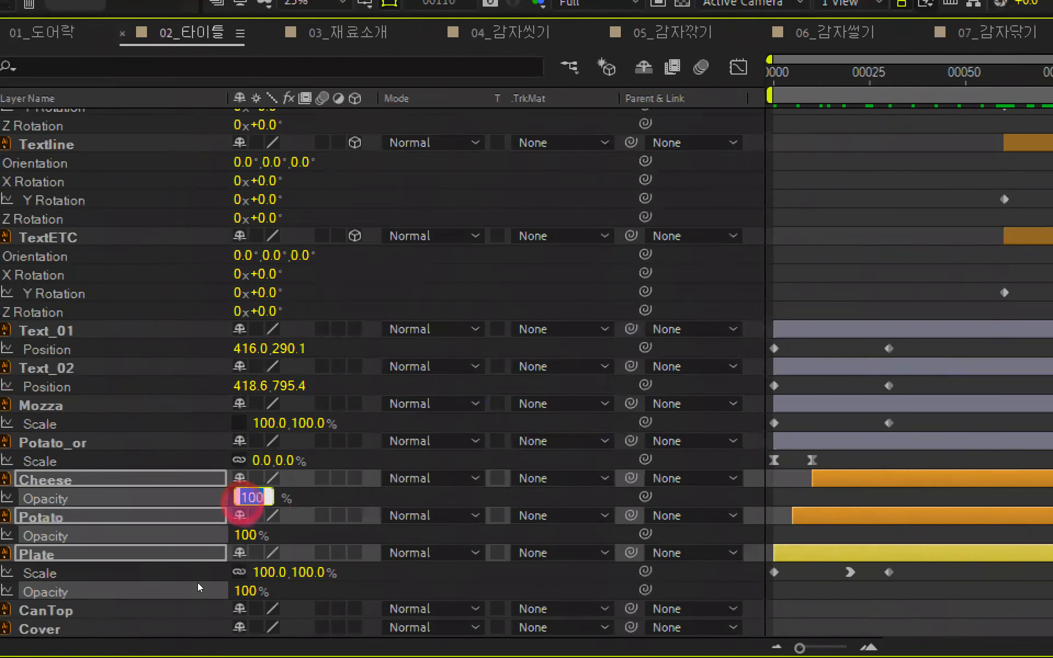
text(0)
key(Return)
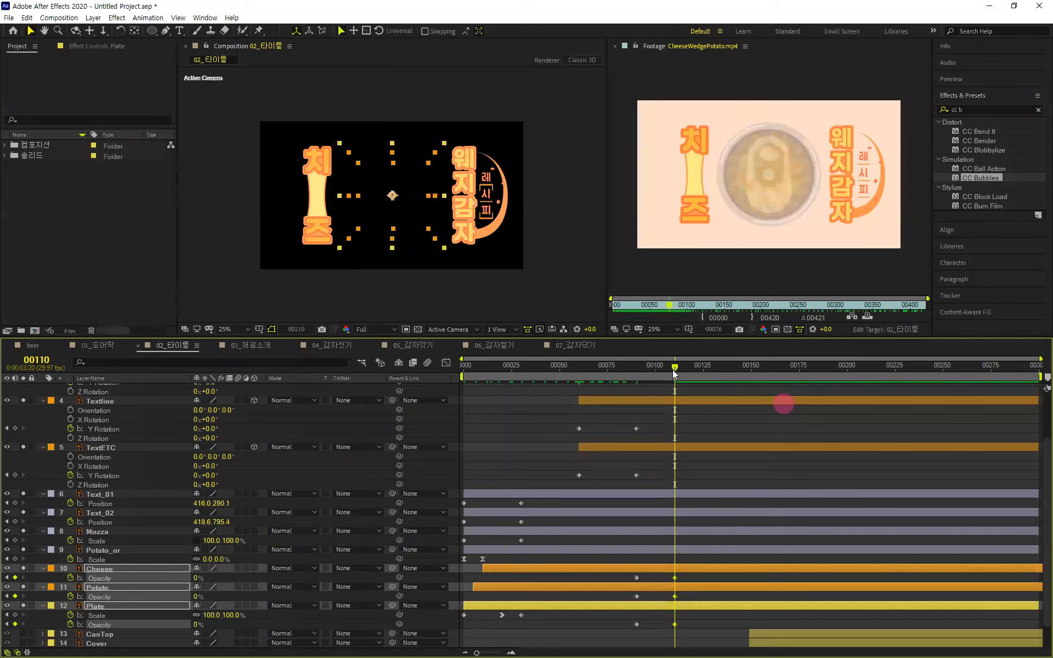
- Shift the CanTop, Cover, Bubble and Can layers so they all start at frame 90
drag(674, 367, 567, 411)
drag(631, 407, 702, 413)
drag(623, 428, 628, 437)
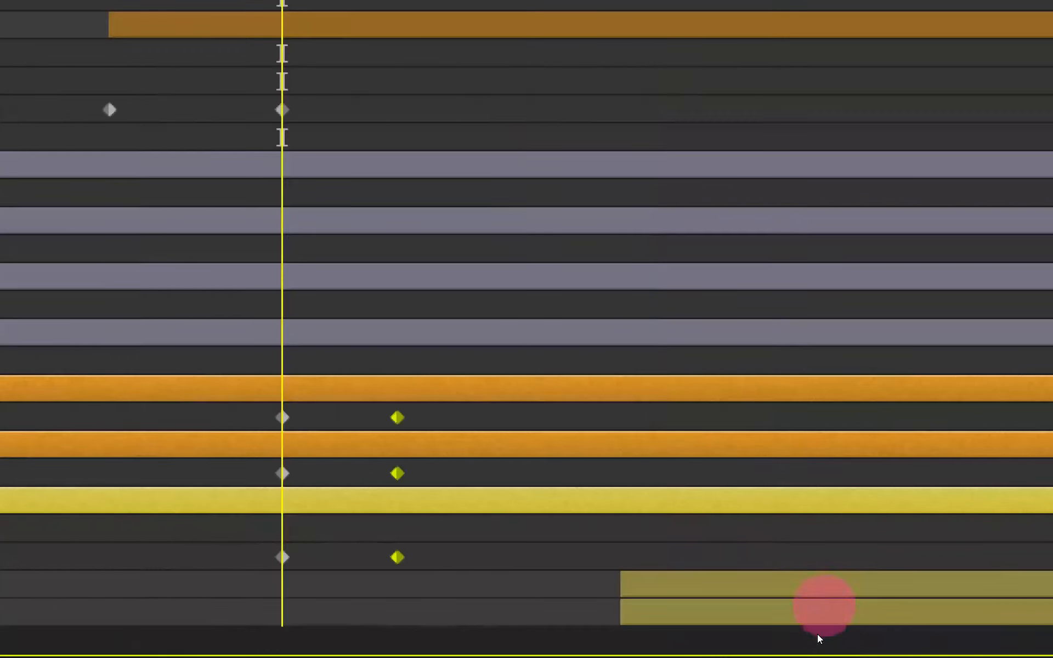
scroll(830, 596, down, 3)
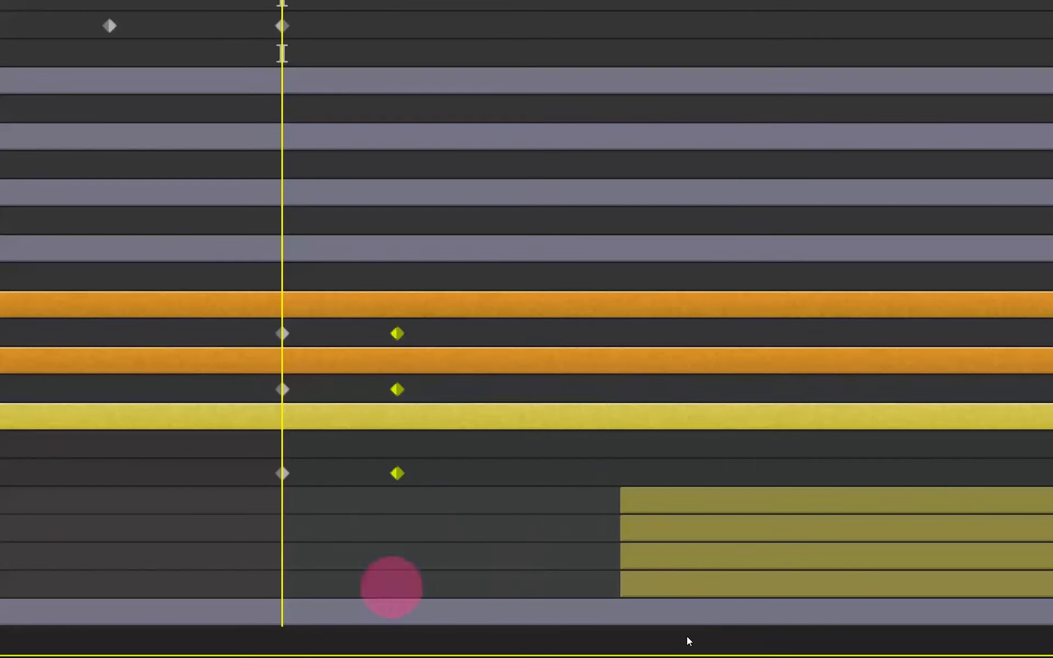
click(651, 505)
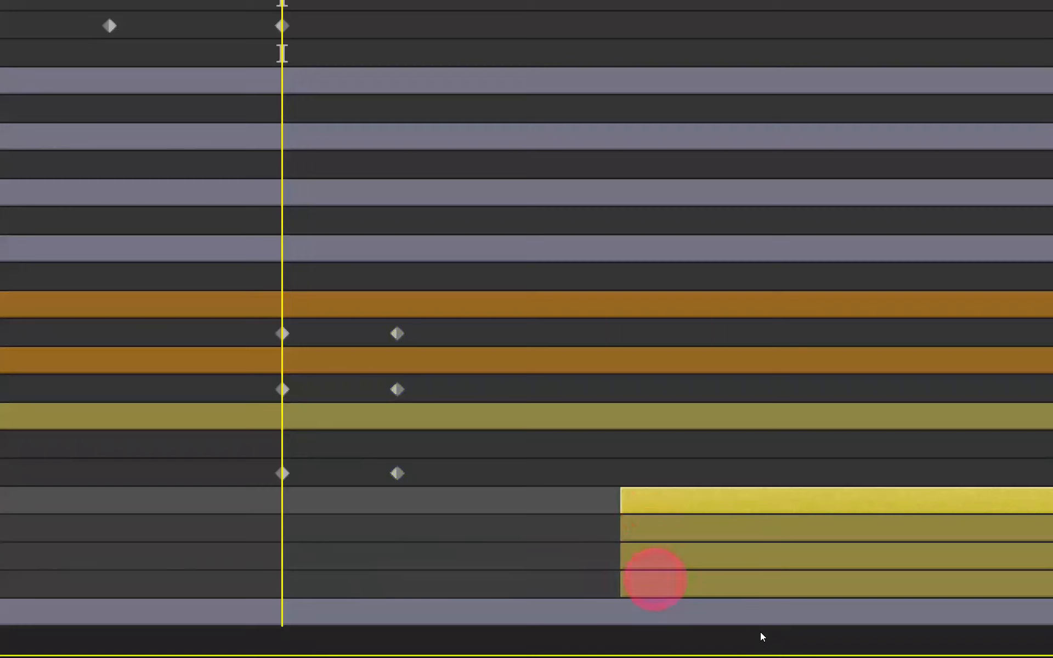
shift+click(654, 579)
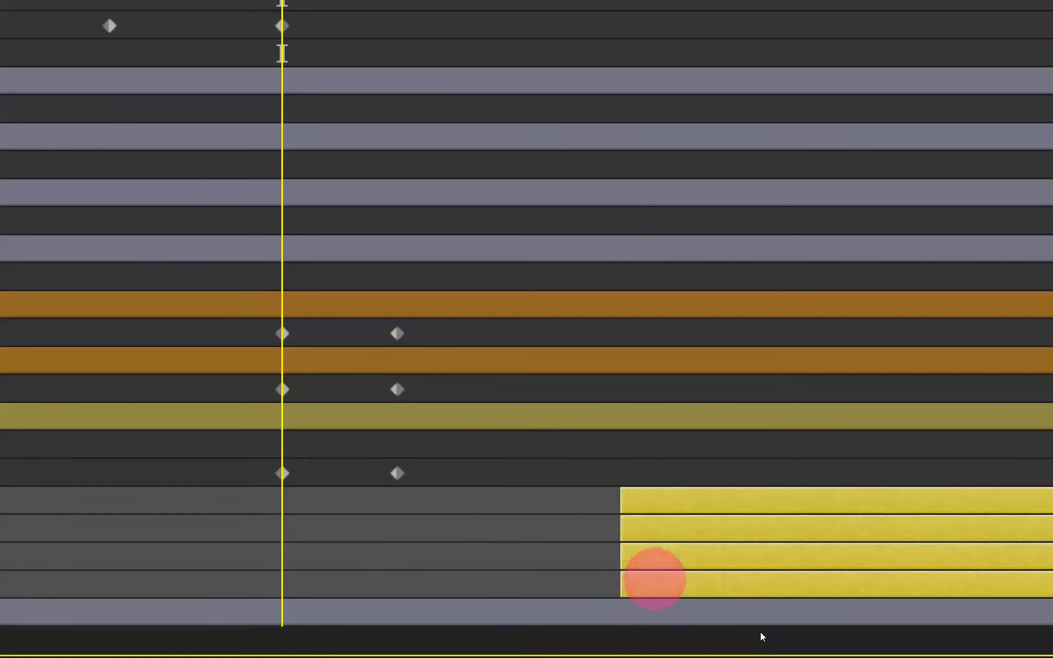
key(bracketleft)
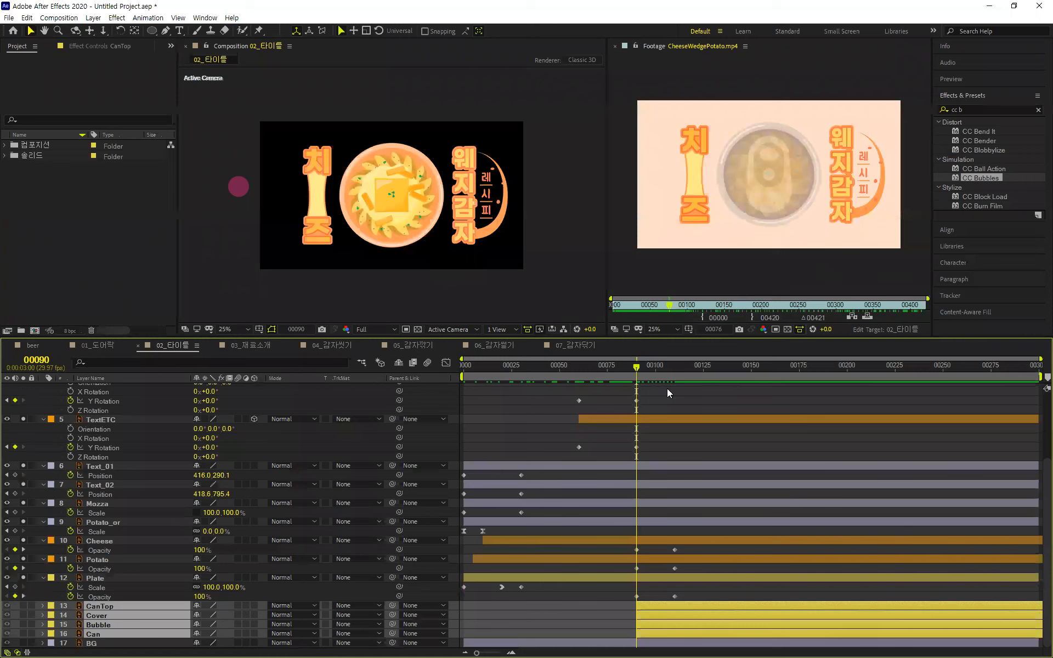
- Solo the CanTop, Cover, Bubble, Can and BG layers together with the already soloed title layers
click(636, 373)
mouse_move(638, 368)
mouse_down()
mouse_move(677, 367)
mouse_move(637, 390)
mouse_up()
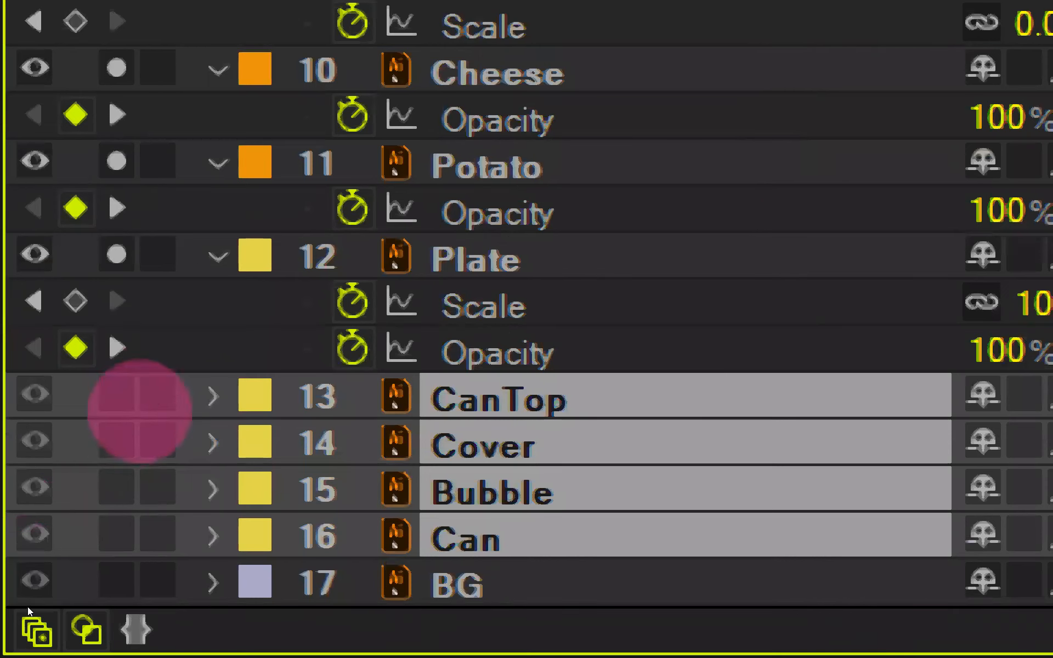
drag(117, 394, 231, 576)
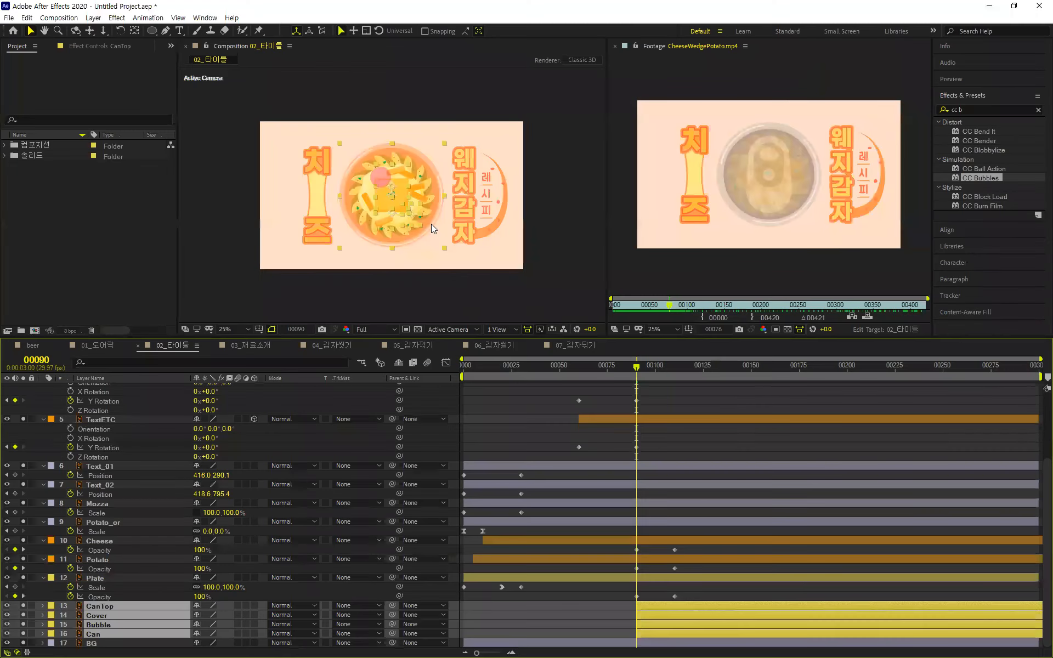
- Scrub through the dish-to-can fade and stop at frame 110
drag(635, 369, 445, 441)
drag(522, 451, 502, 485)
drag(583, 486, 730, 480)
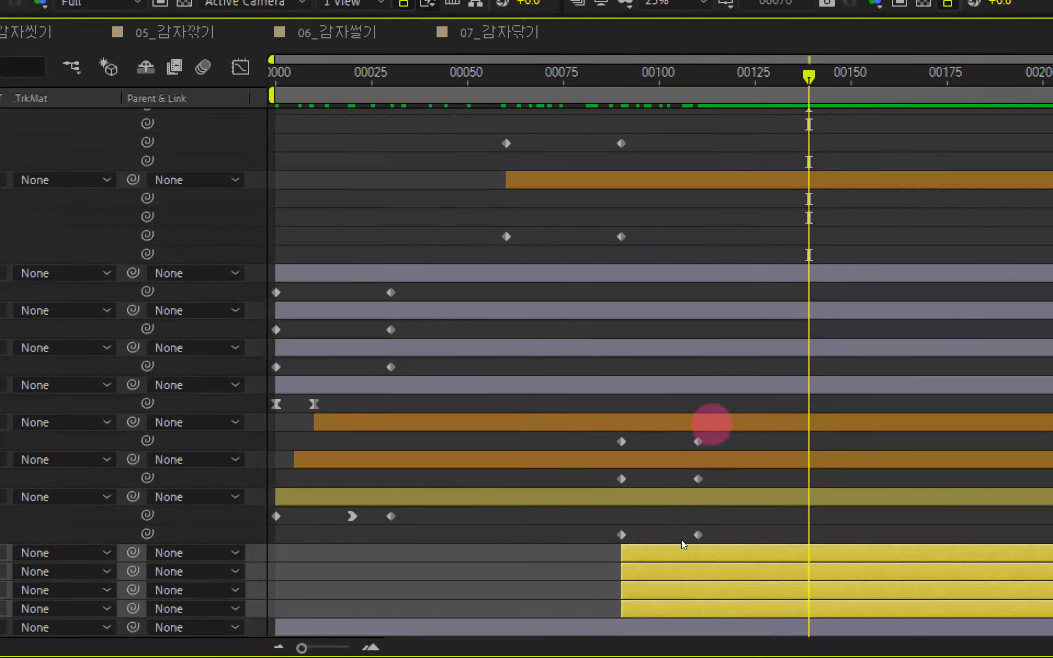
drag(806, 78, 697, 121)
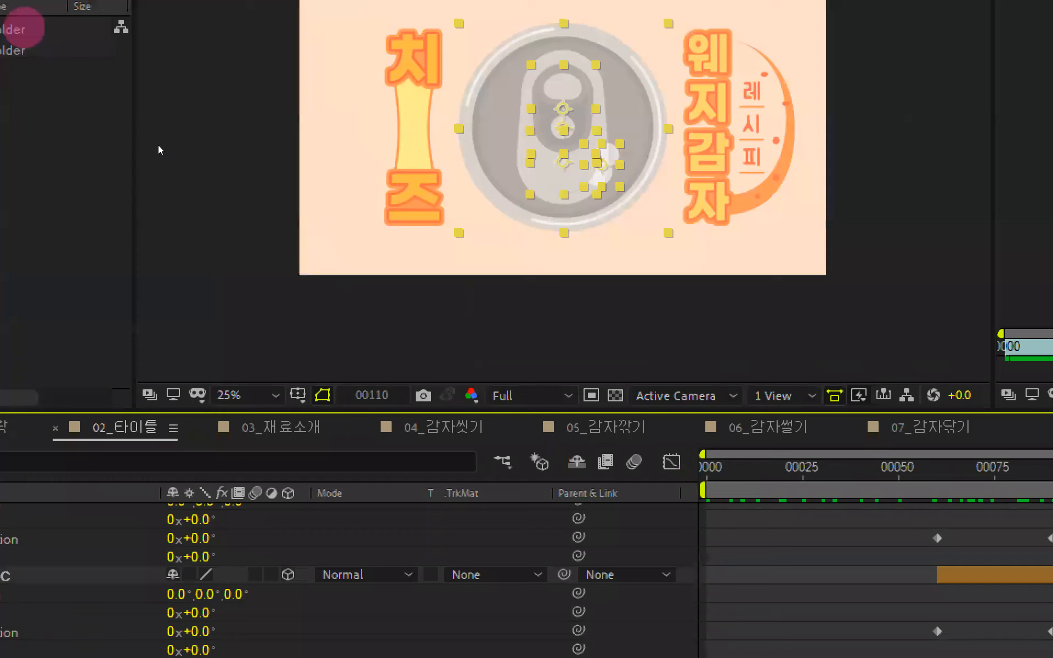
- Turn the CanTop layer into a 3D layer and reveal its rotation properties
scroll(431, 308, up, 2)
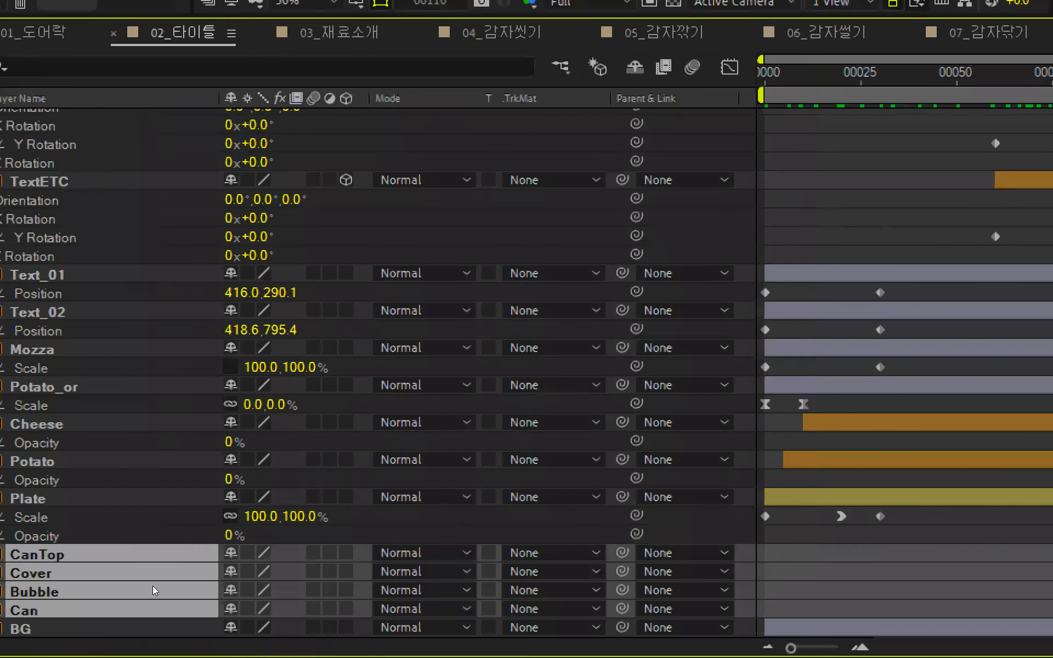
click(142, 515)
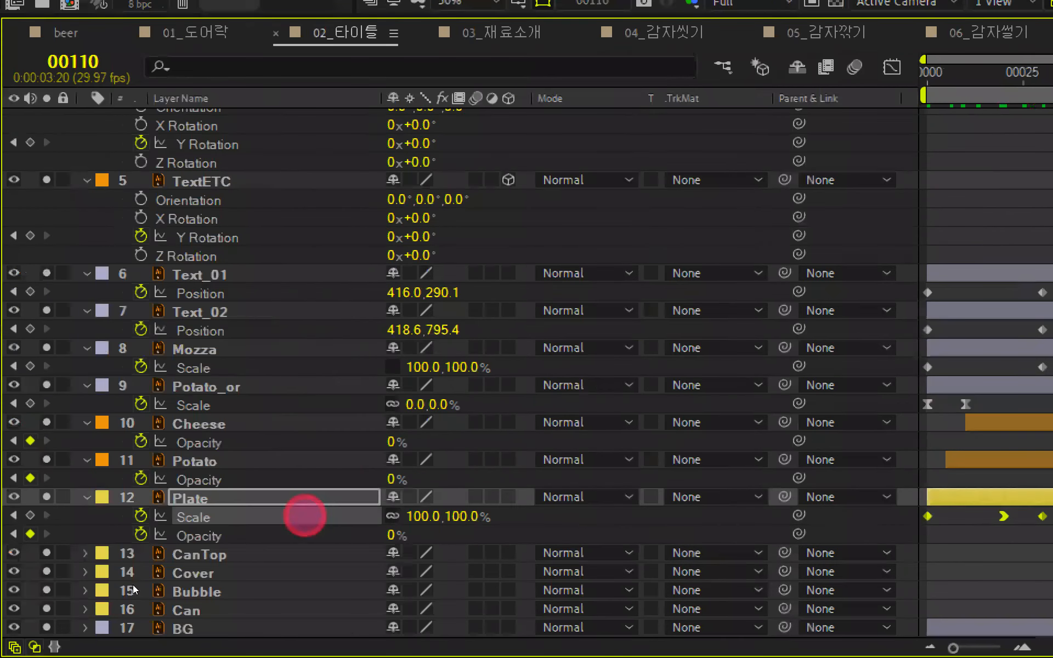
click(242, 555)
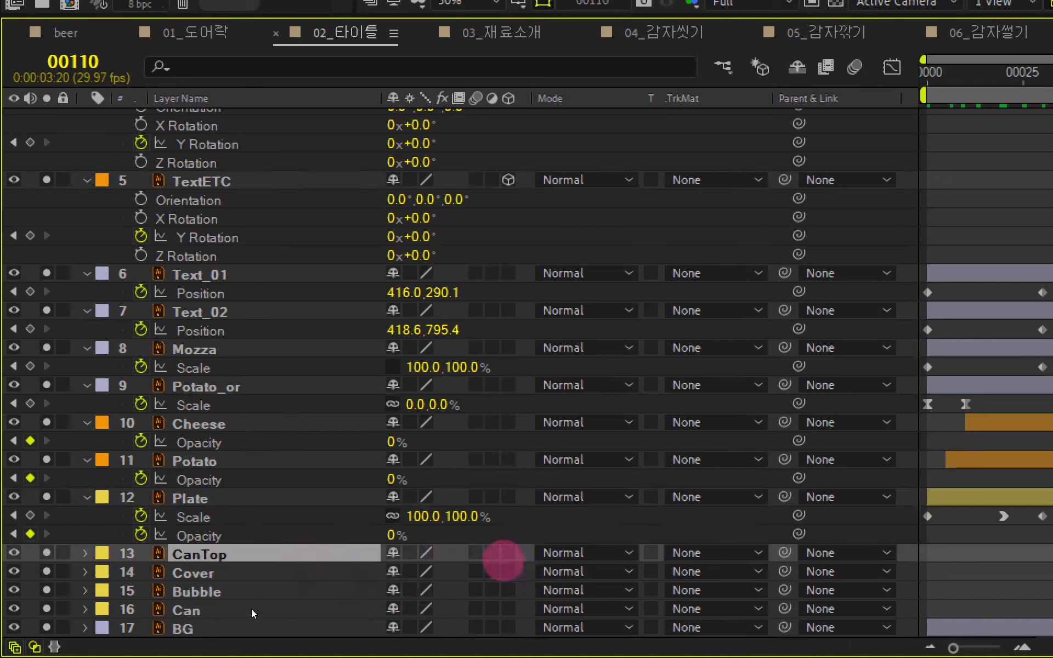
click(508, 553)
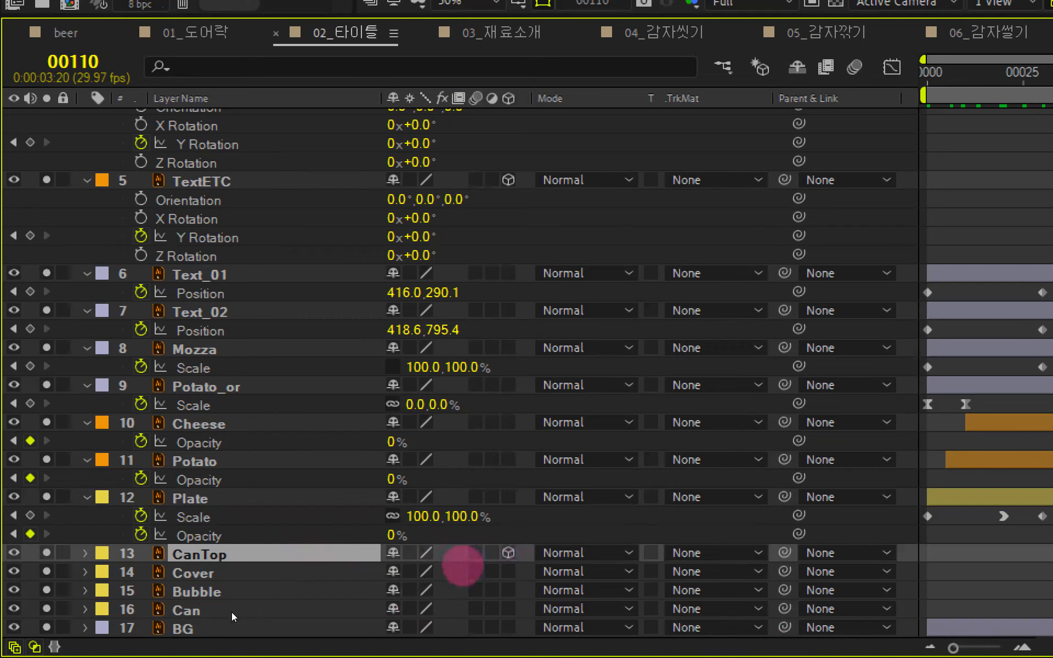
key(r)
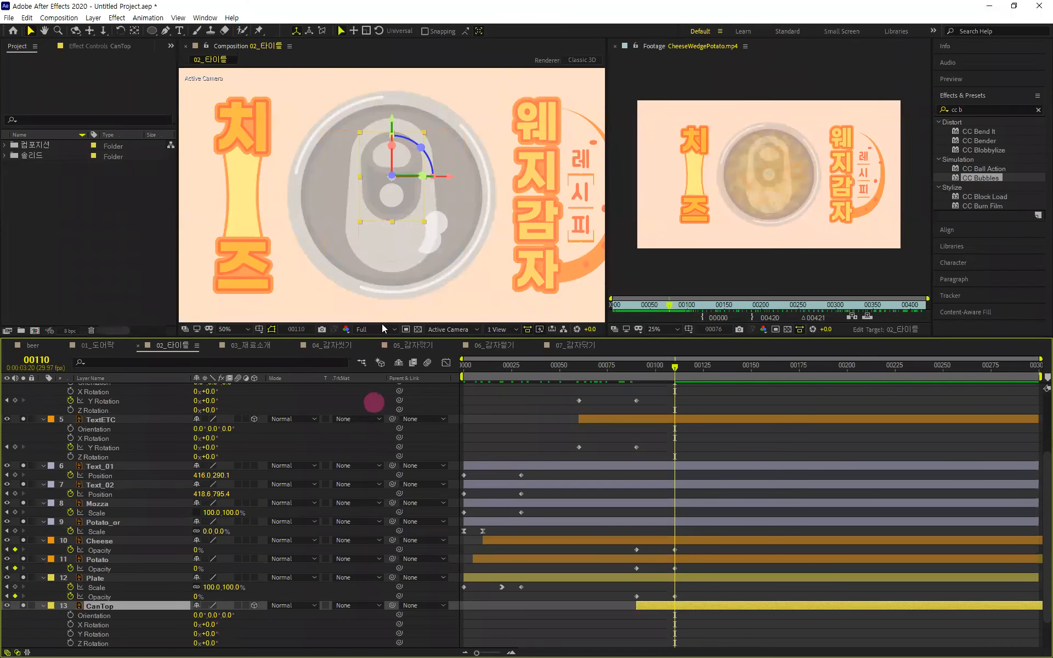
click(224, 637)
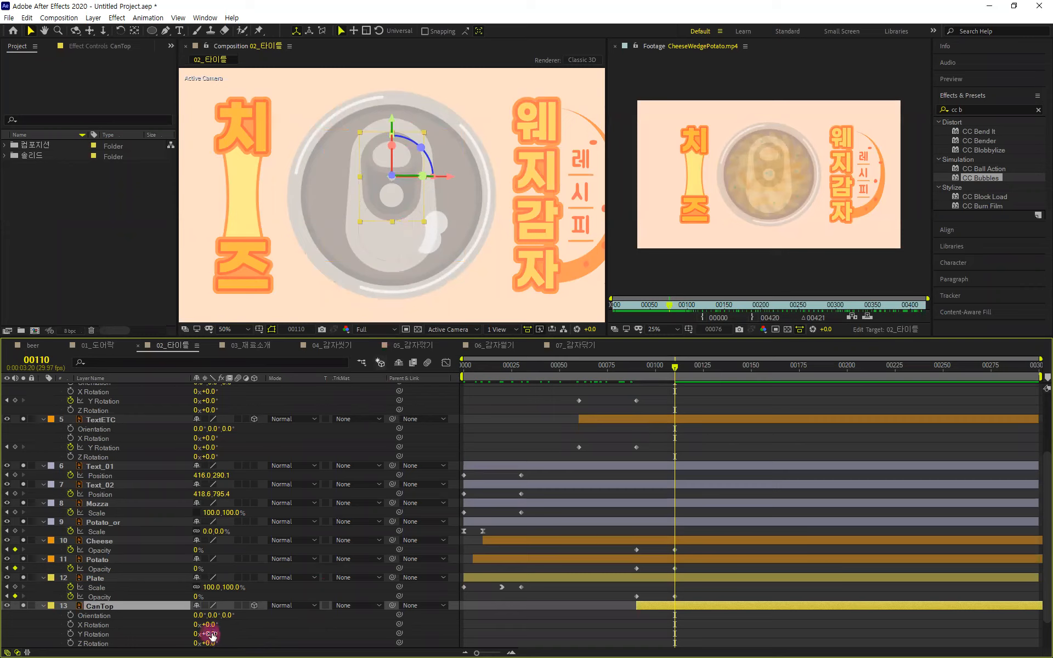
- Try tilting the CanTop layer around its X axis, then reset its X Rotation to 0°
mouse_move(210, 624)
mouse_down()
mouse_move(241, 616)
mouse_move(199, 614)
mouse_move(237, 605)
mouse_move(202, 616)
mouse_up()
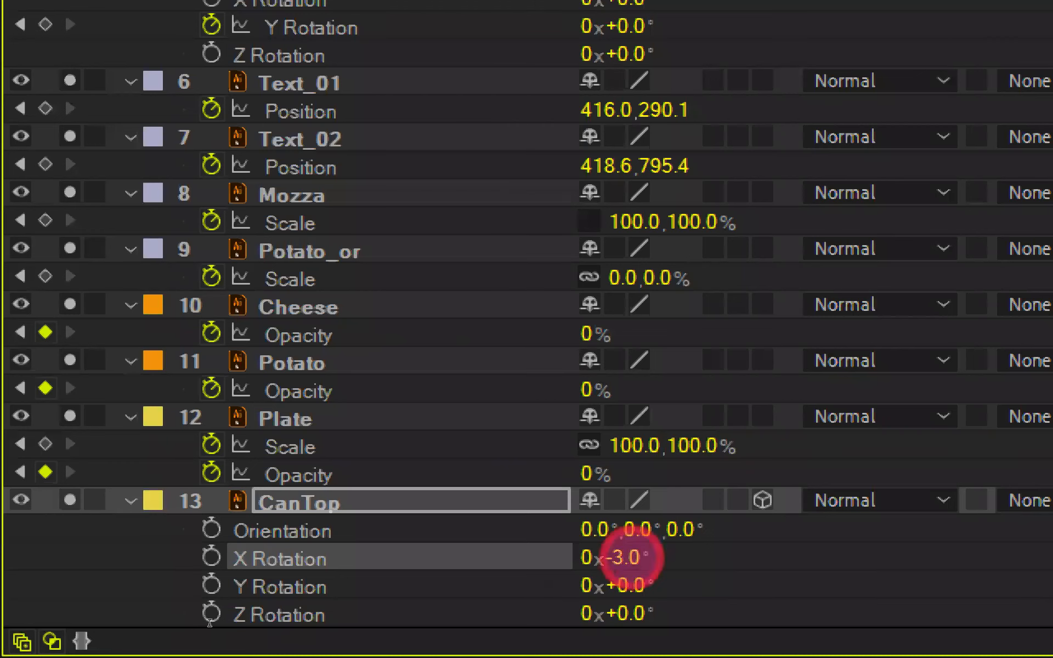
click(635, 558)
text(0)
key(Return)
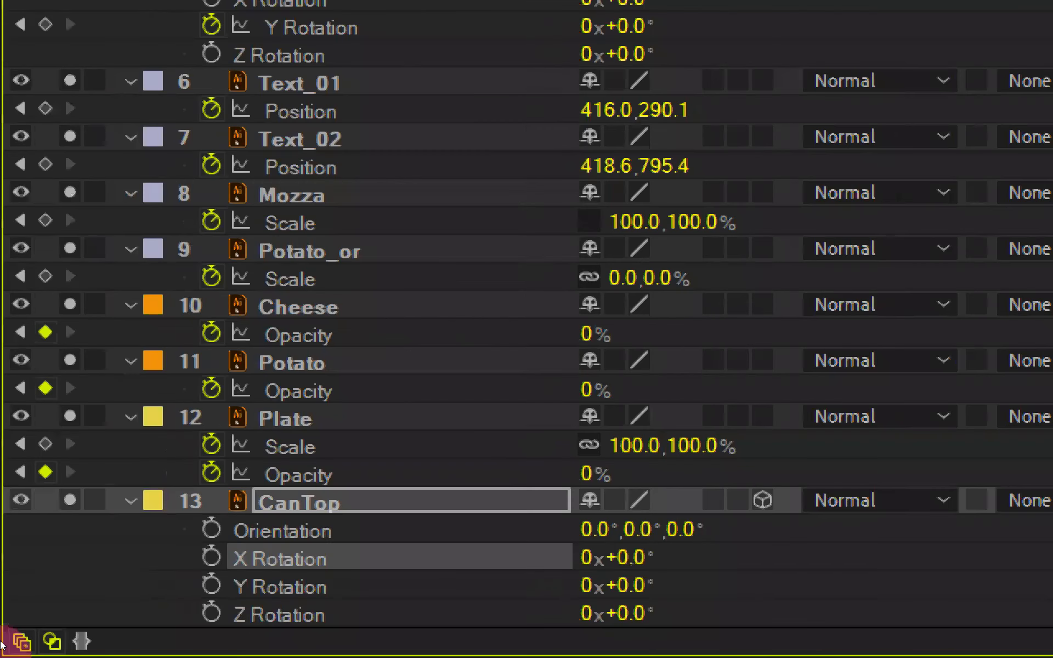
- Keyframe CanTop's X Rotation from 0° at frame 110 to 50° at frame 130
click(274, 504)
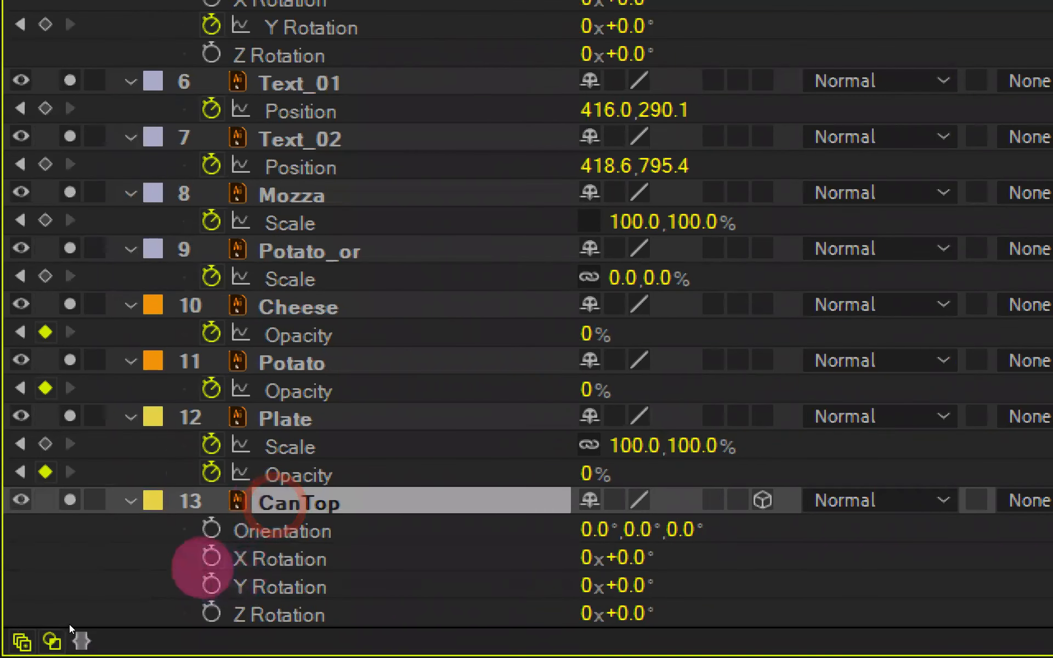
click(211, 558)
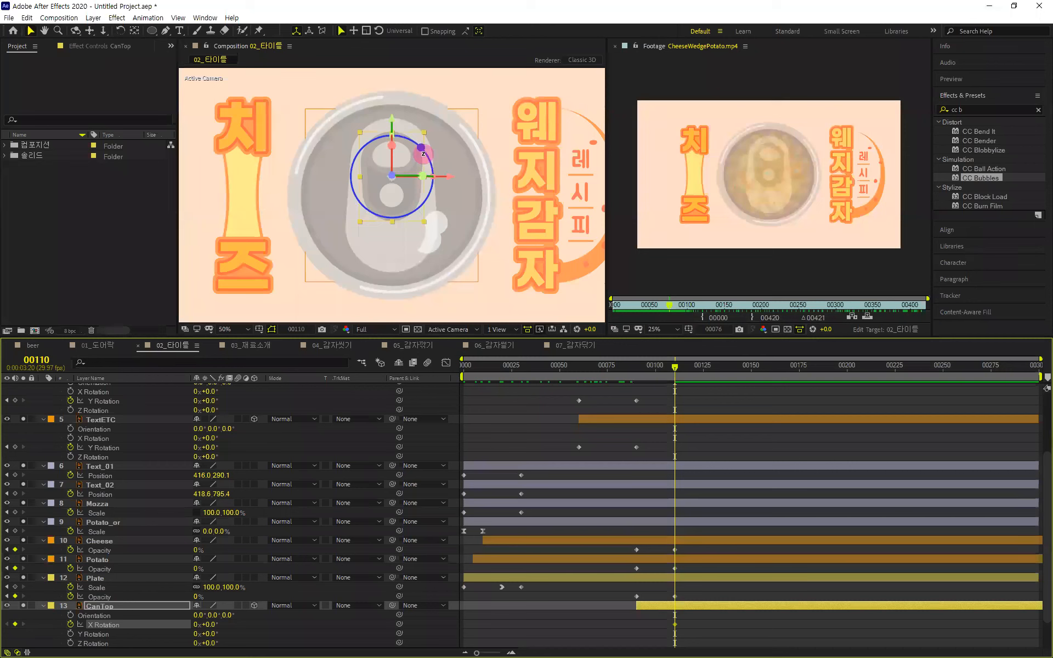
key(shift+Page_Down)
key(shift+Page_Down)
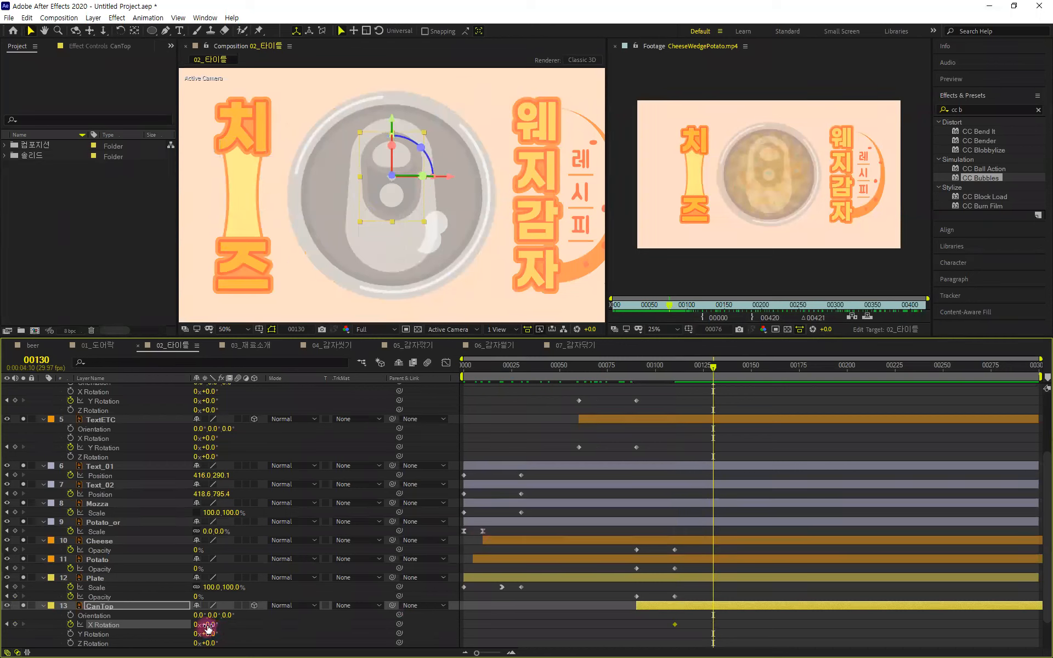
drag(209, 624, 225, 613)
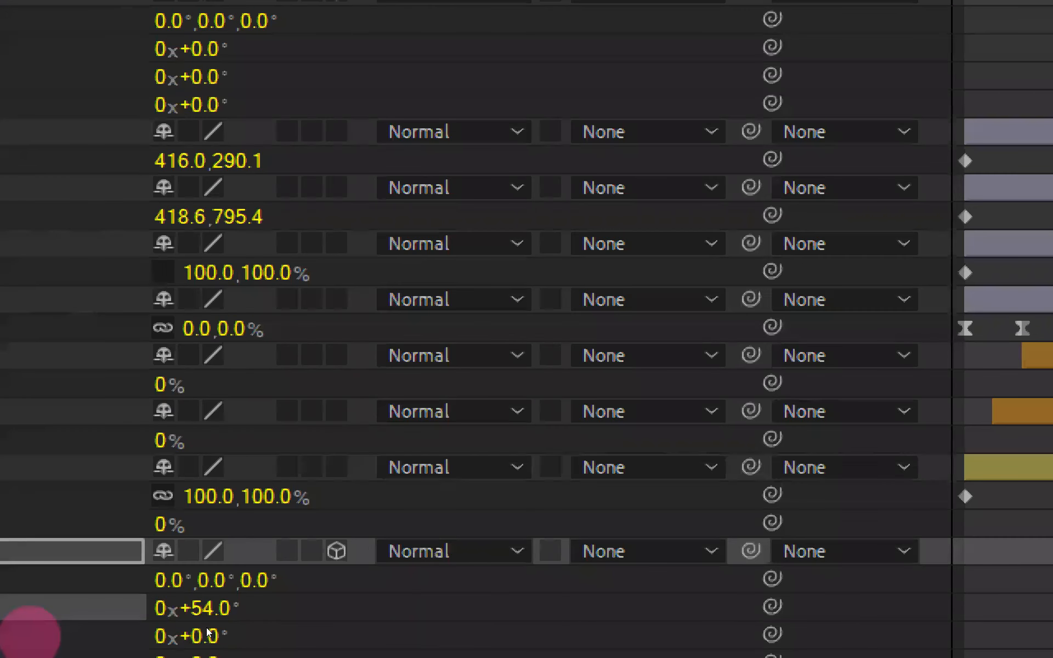
click(206, 610)
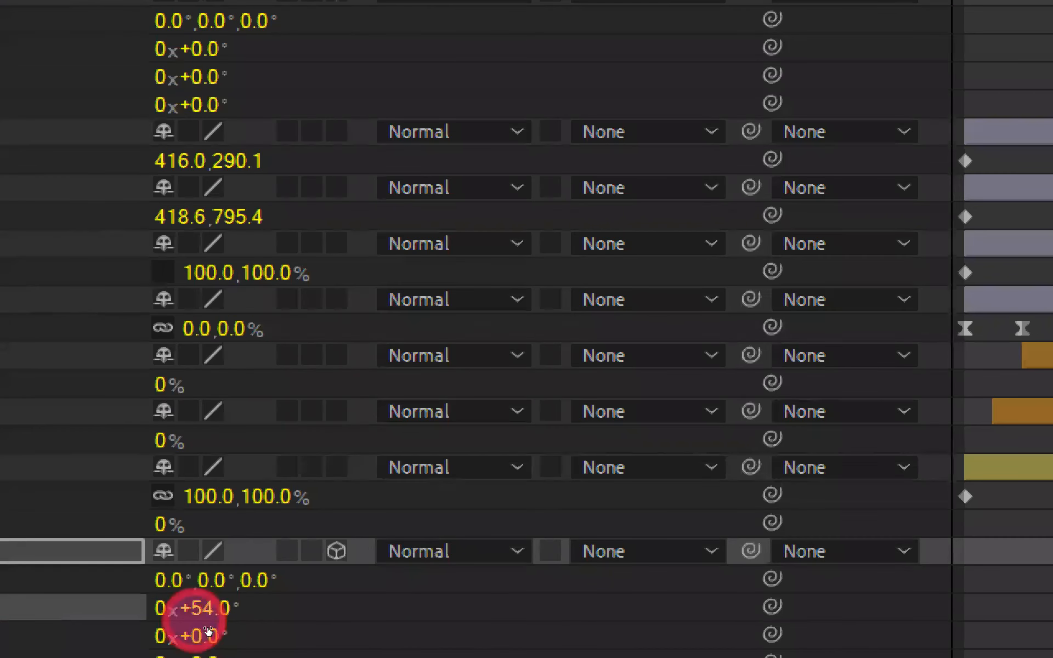
text(50)
key(Return)
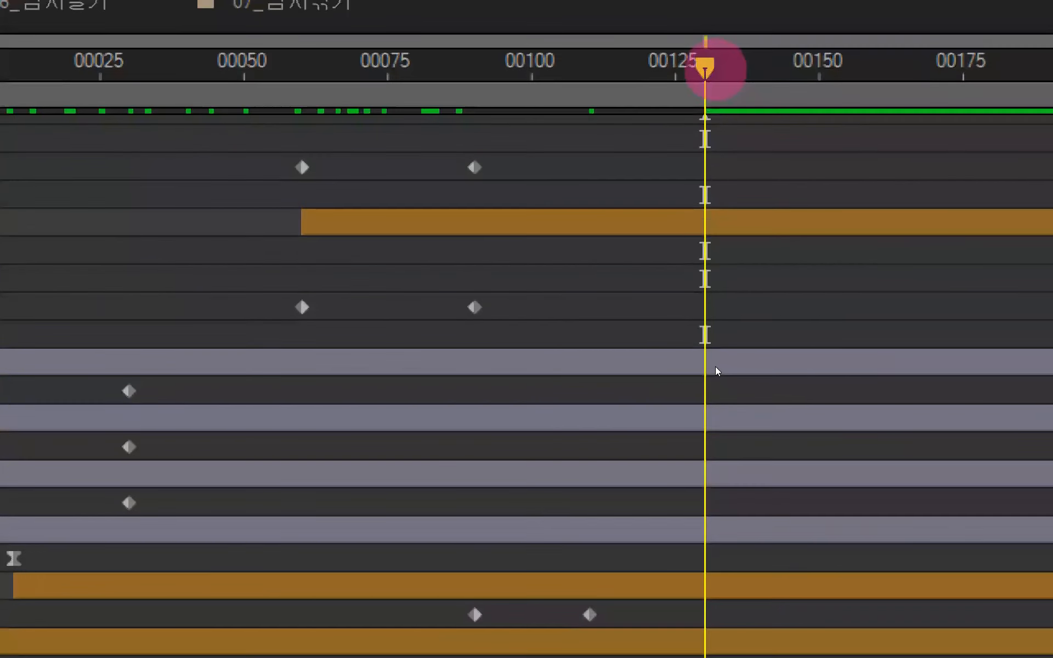
- Keyframe the Cover layer's Opacity from 100% at frame 110 to 0% at frame 130
drag(705, 71, 604, 101)
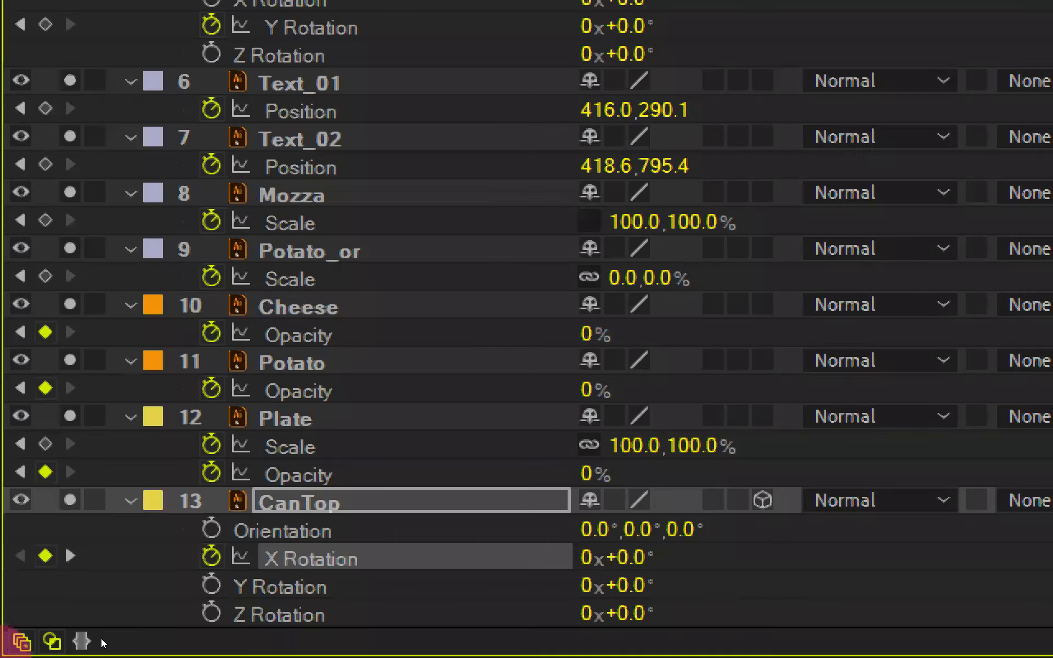
scroll(145, 631, down, 3)
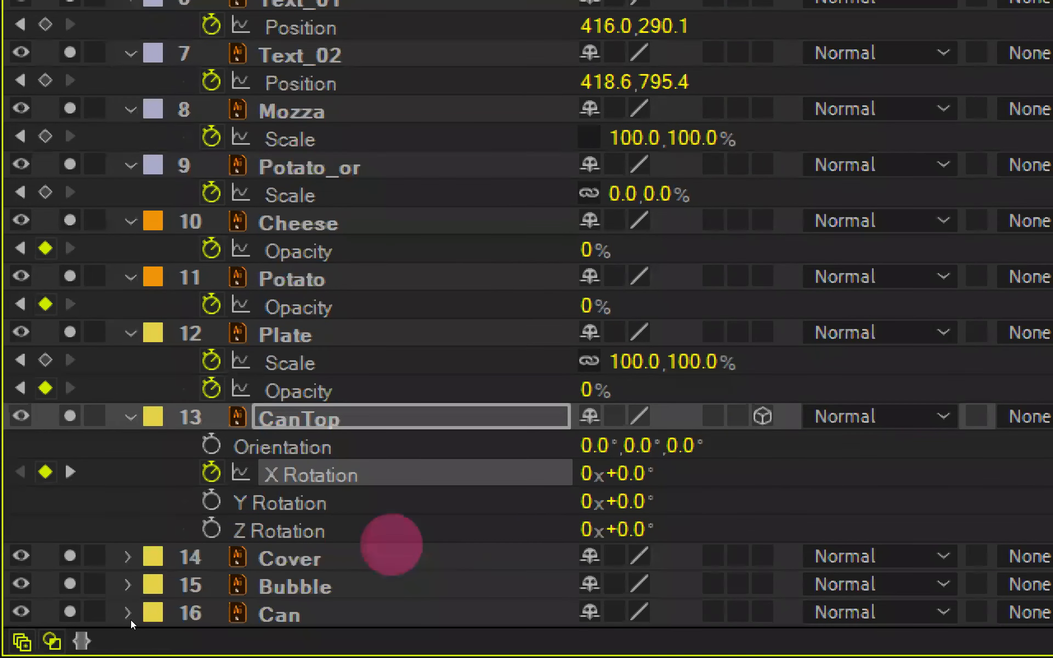
click(388, 553)
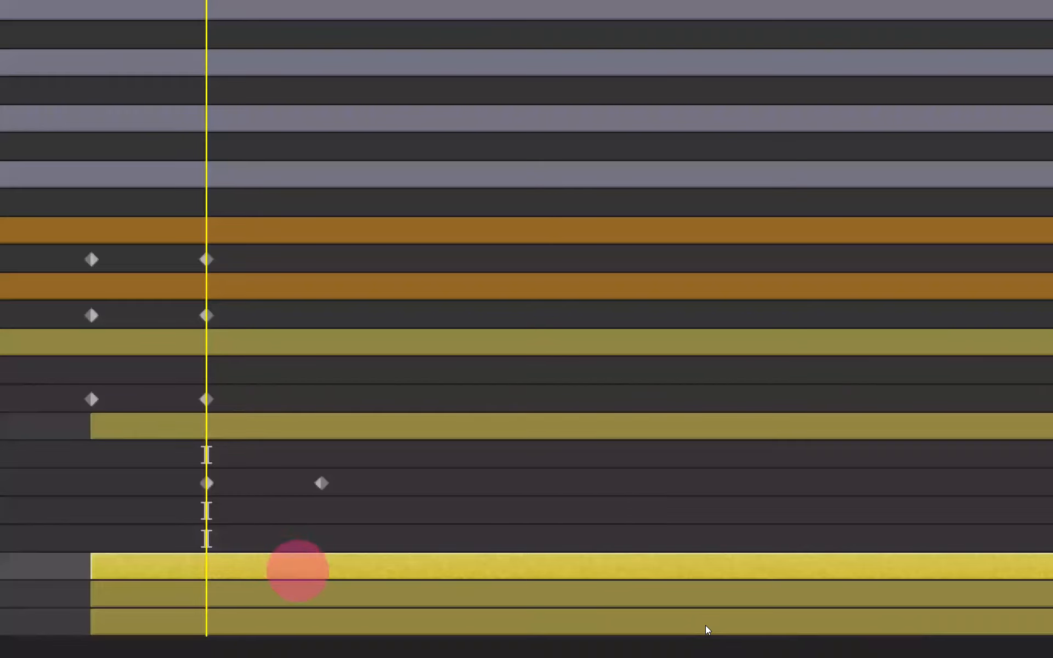
key(alt+shift+s)
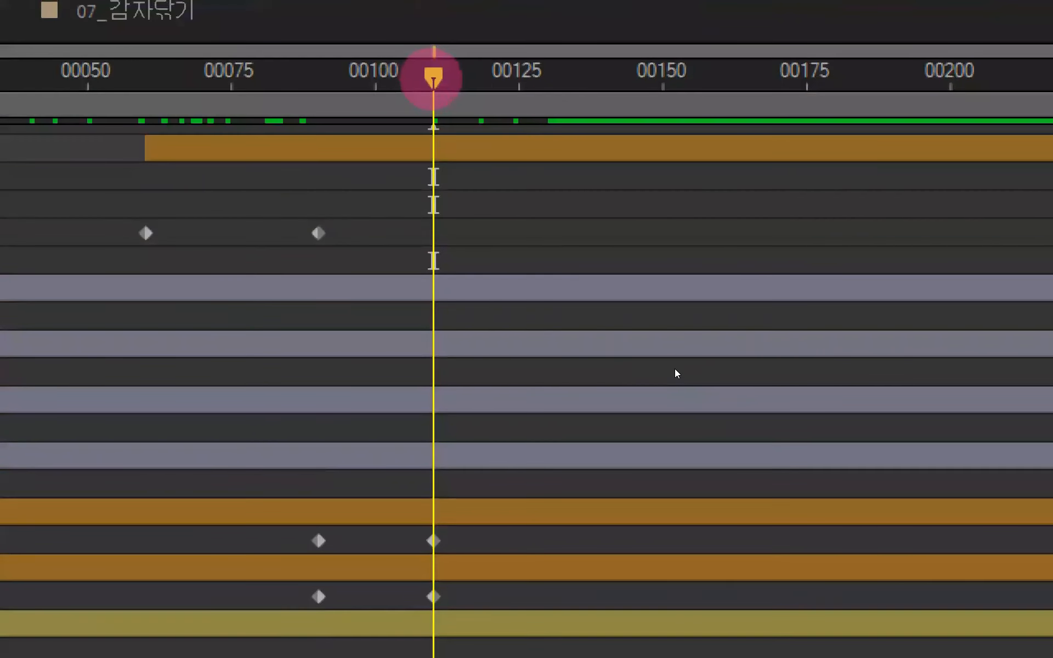
drag(433, 80, 547, 110)
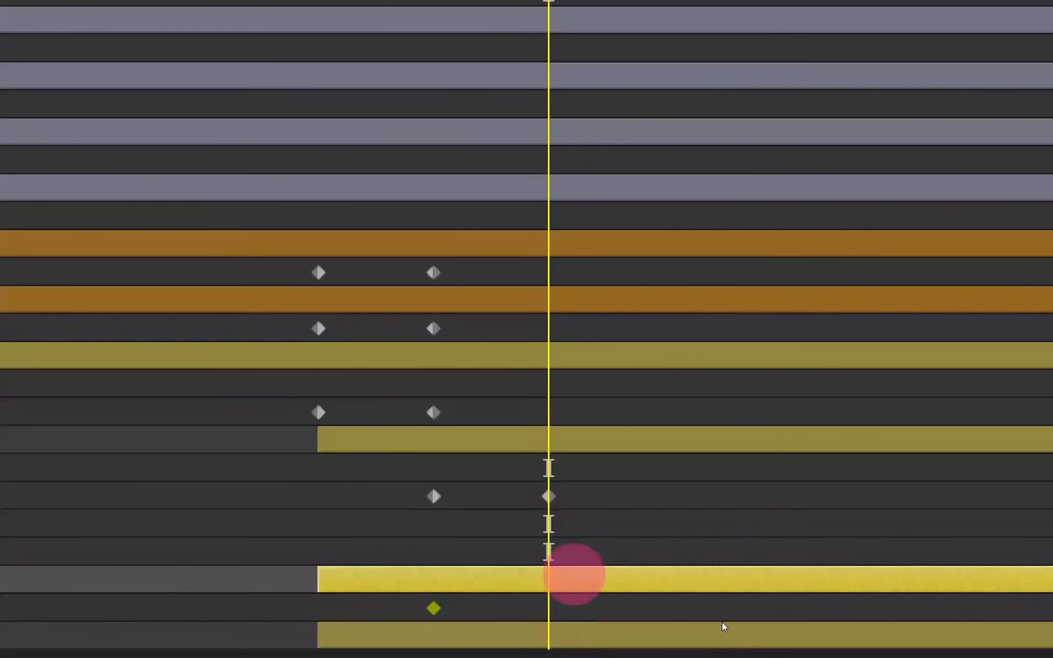
click(574, 594)
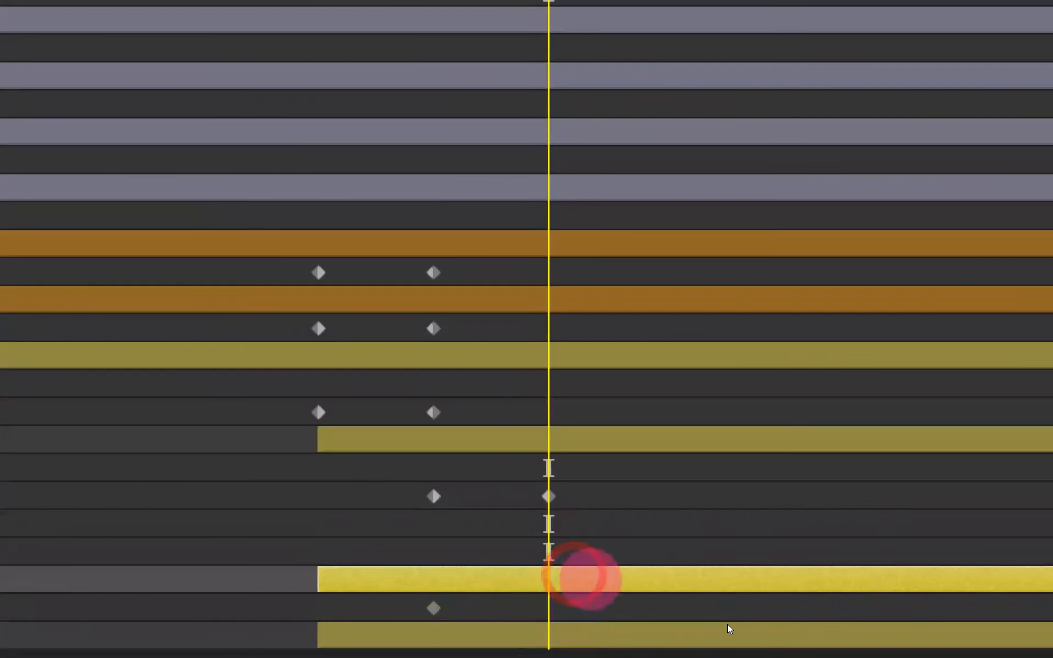
key(ctrl+v)
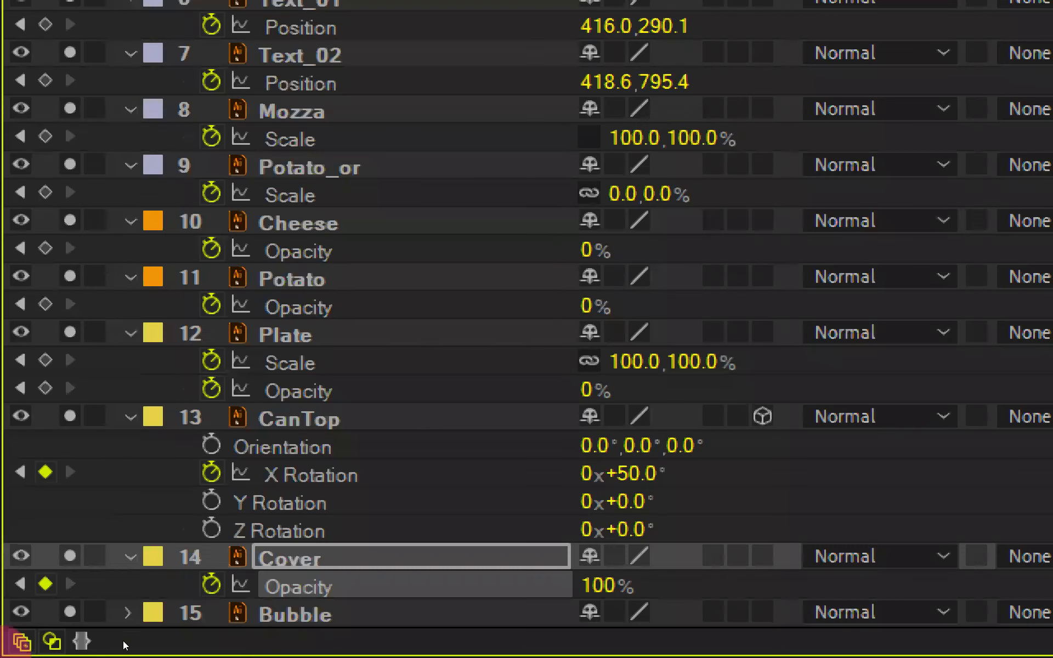
click(608, 585)
text(0)
key(Return)
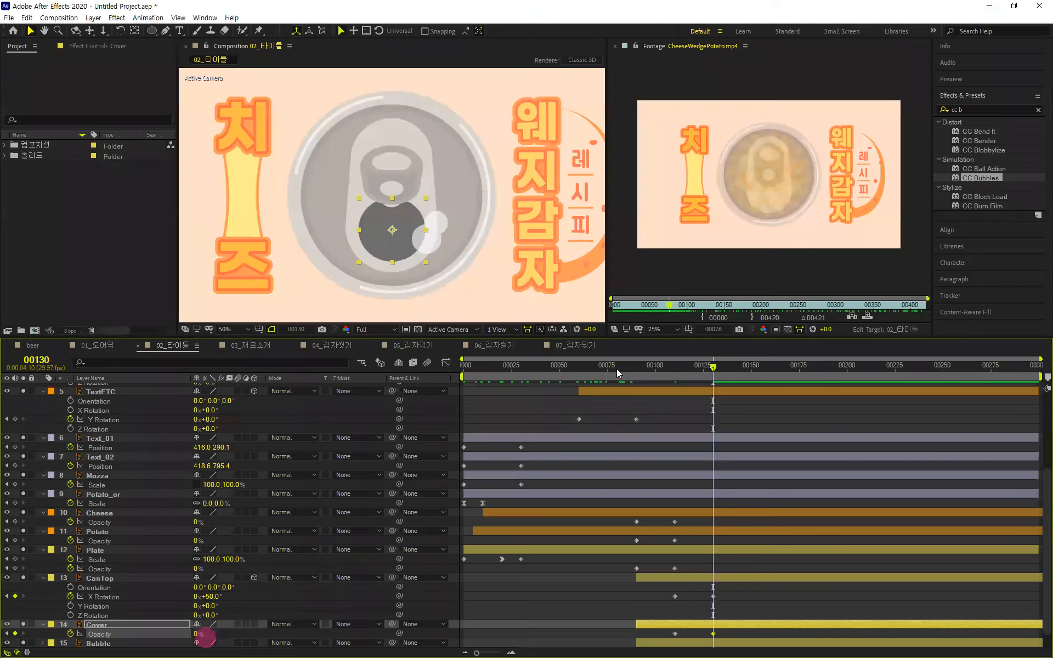
- Play the title animation from frame 0 to check the can opening, and return to the start
click(716, 365)
click(671, 491)
key(space)
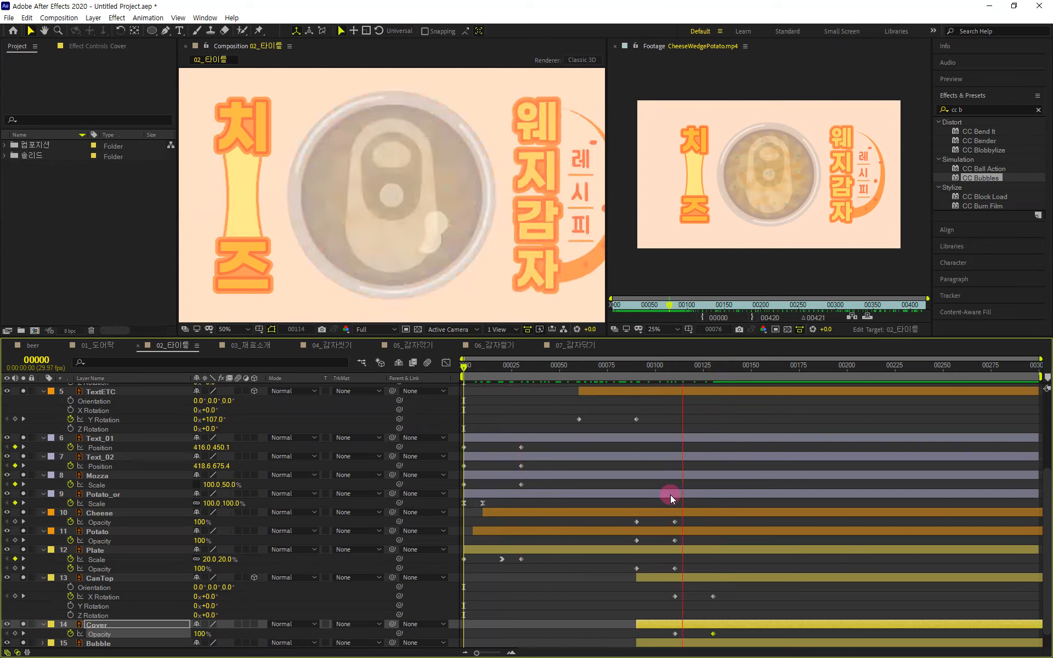
click(788, 367)
drag(786, 367, 426, 444)
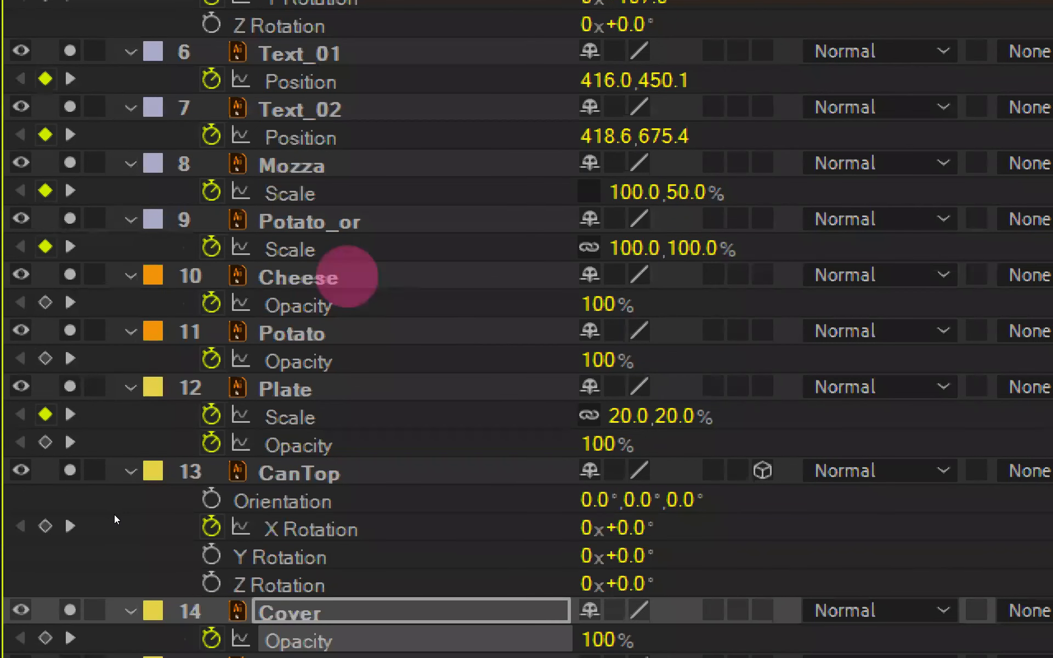
- Change the label colour of the Text_01, Text_02 and Mozza layers to Purple
click(307, 277)
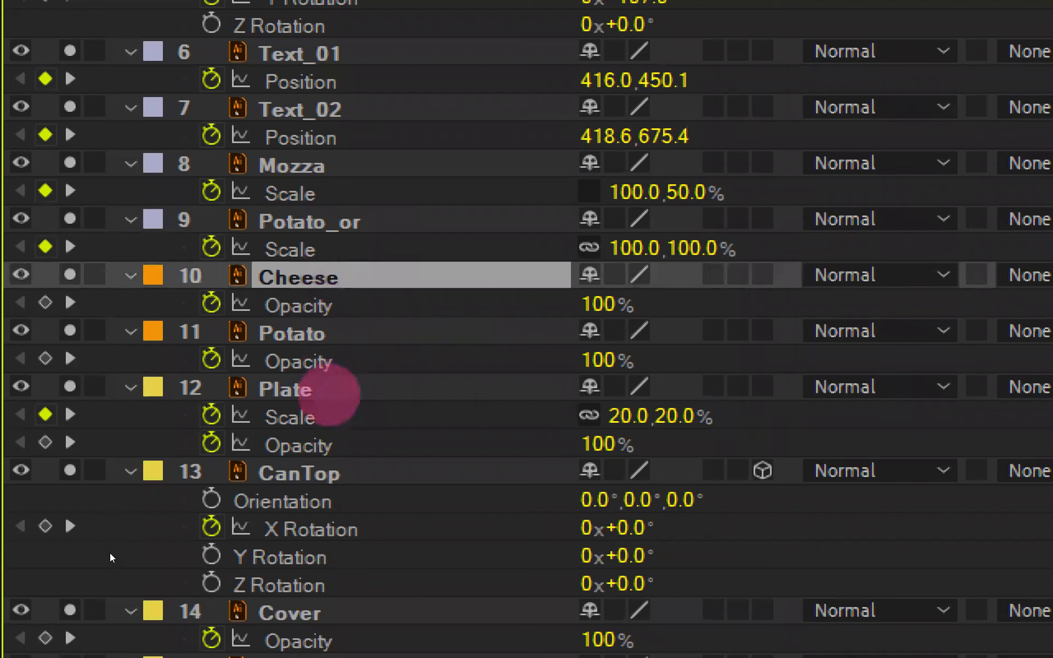
click(331, 384)
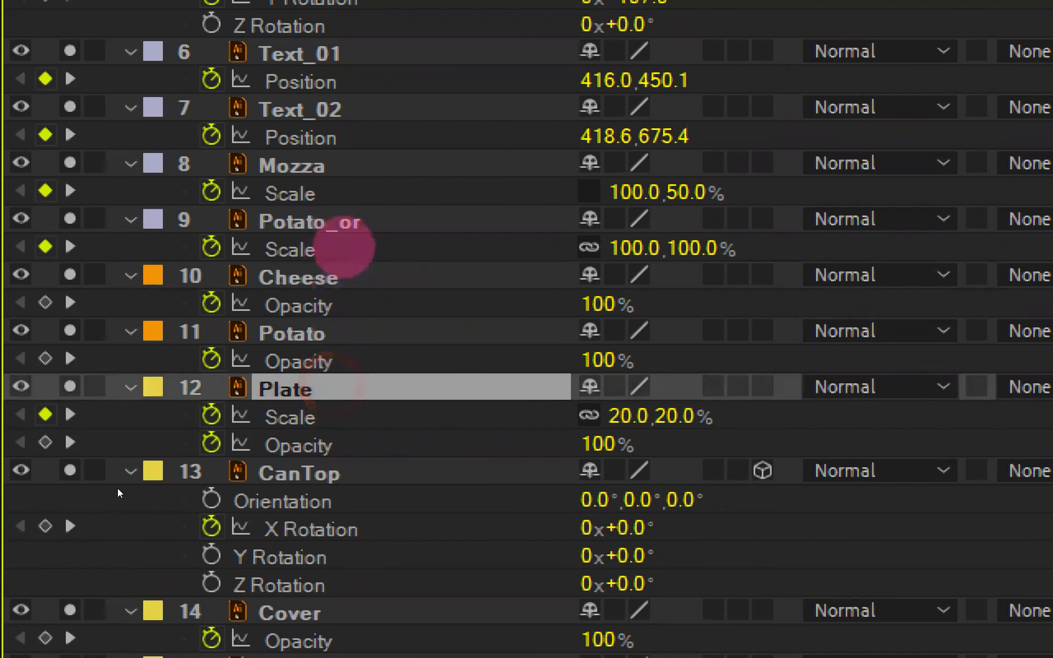
click(326, 167)
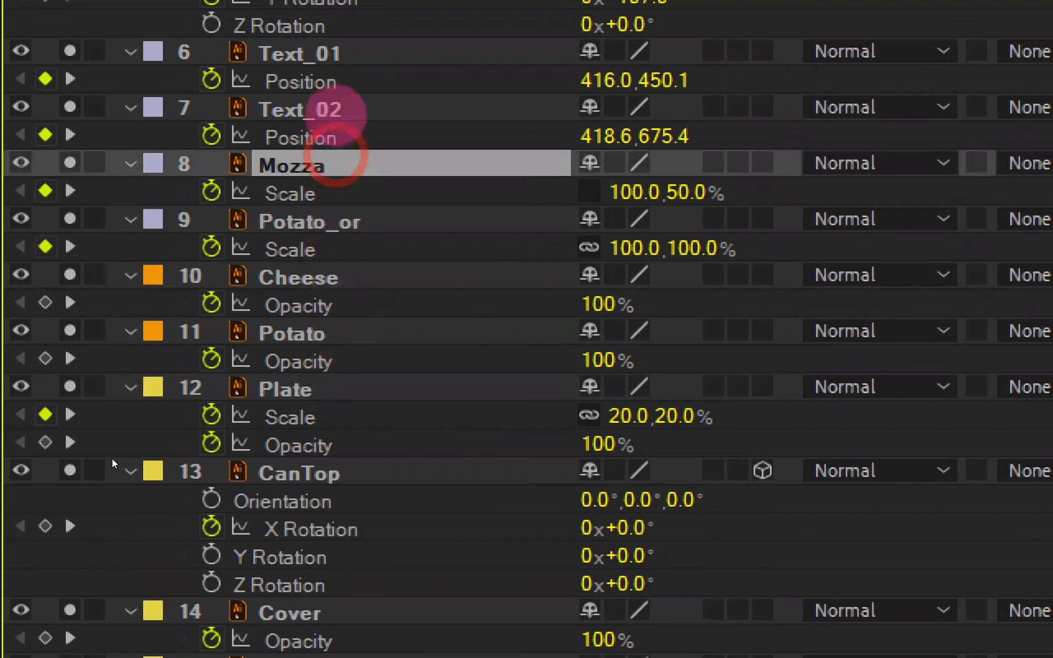
ctrl+click(334, 109)
ctrl+click(338, 67)
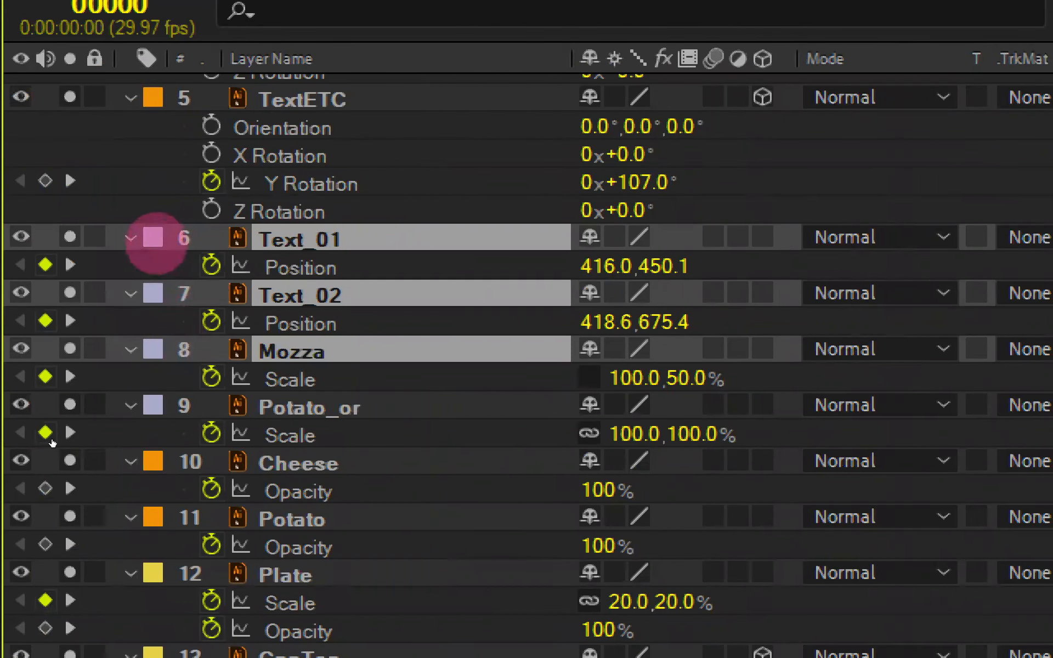
click(153, 237)
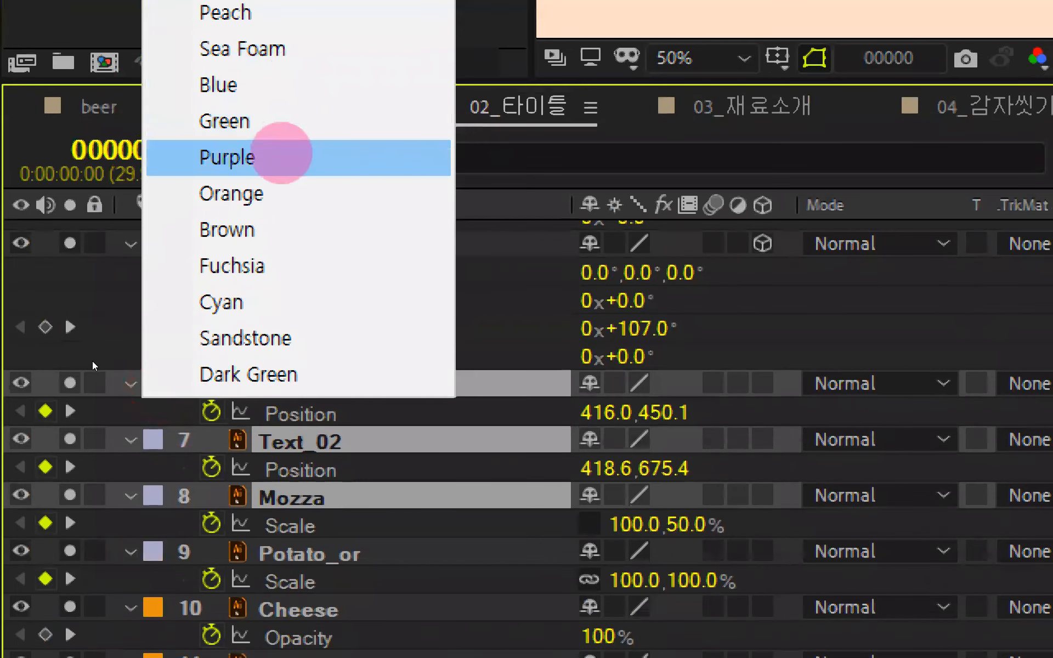
click(279, 63)
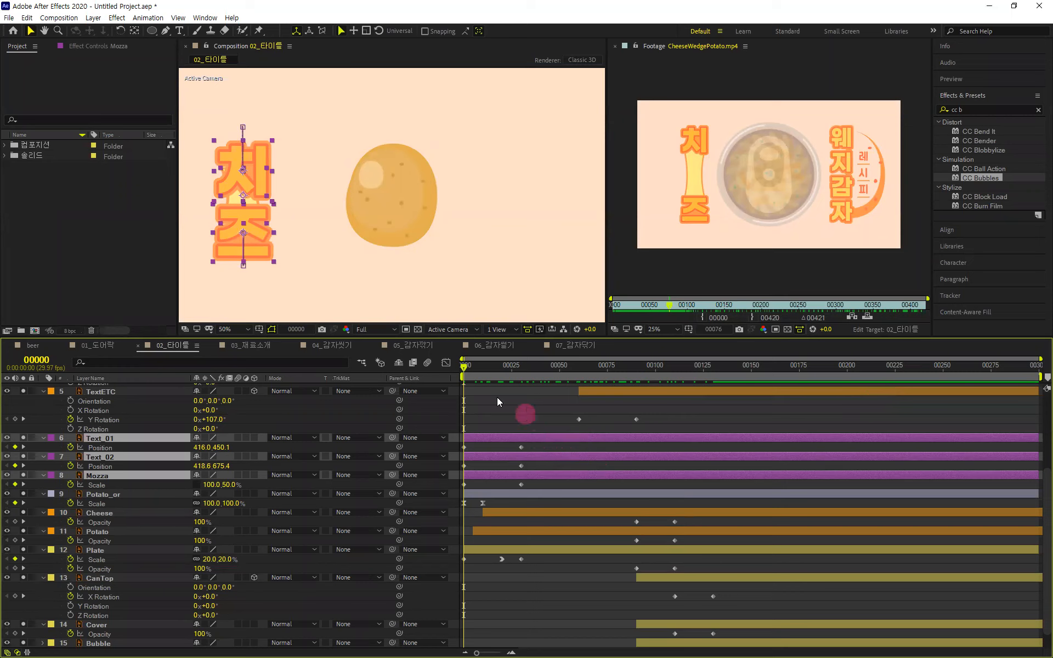
- Shift the Text_01, Text_02 and Mozza layers so they all start at frame 30
click(43, 360)
text(30)
key(Return)
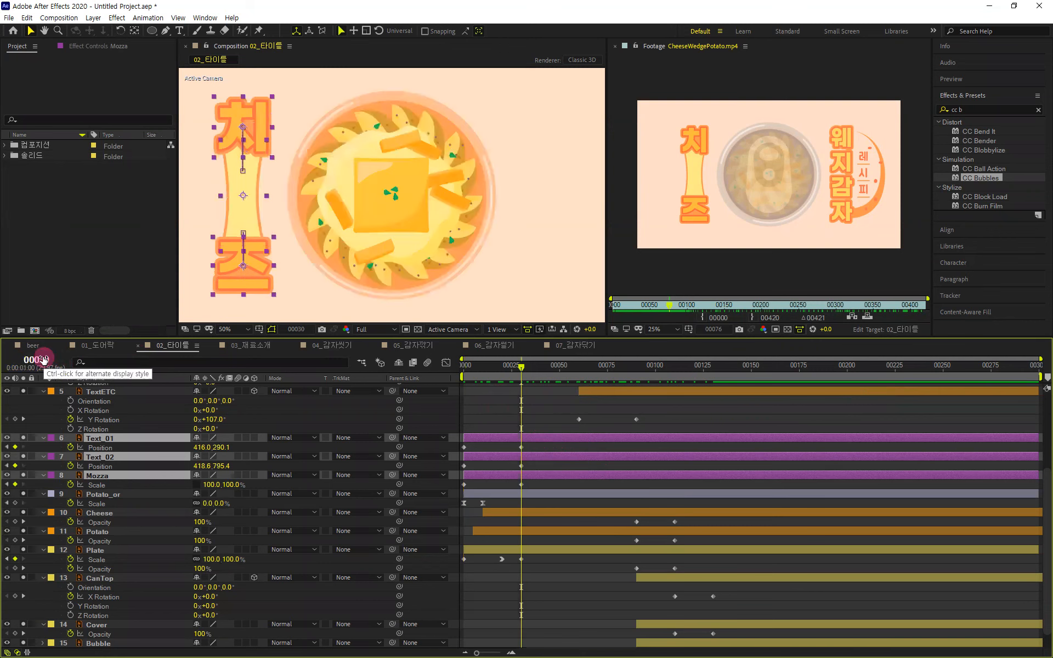
click(423, 370)
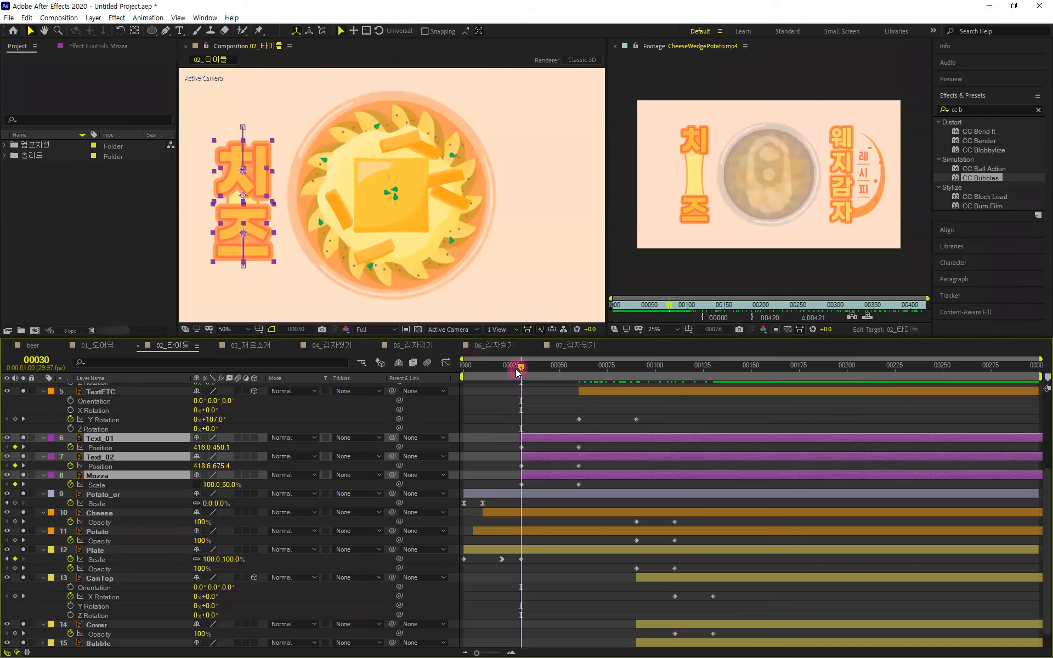
- Preview the title animation from frame 0 with the retimed Text_01, Text_02 and Mozza layers, replaying it once
drag(522, 370, 414, 397)
click(398, 223)
key(space)
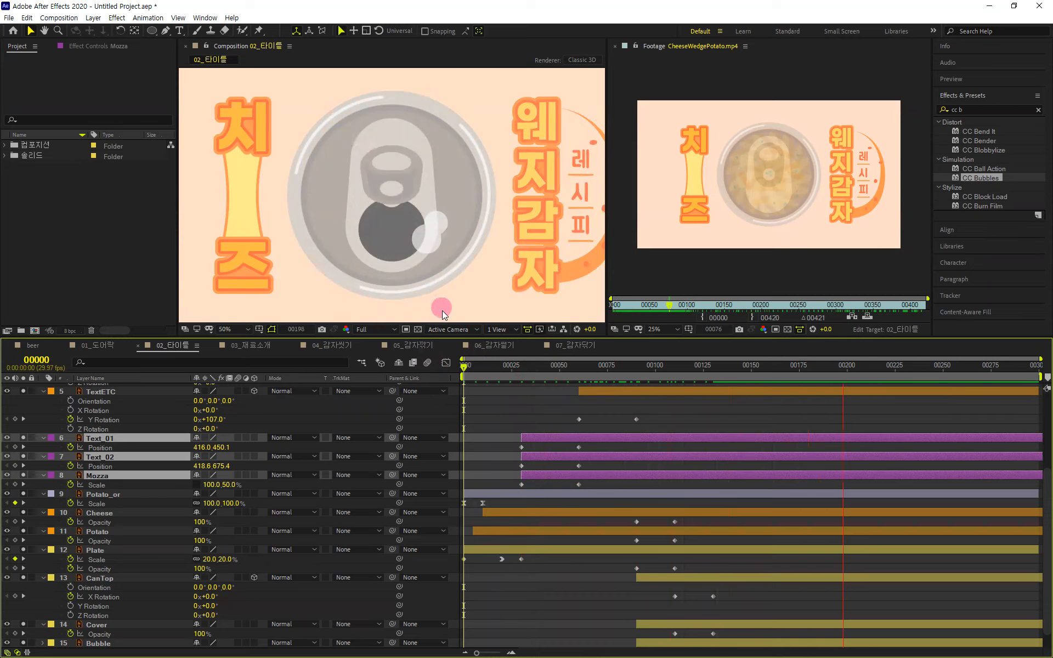
click(867, 365)
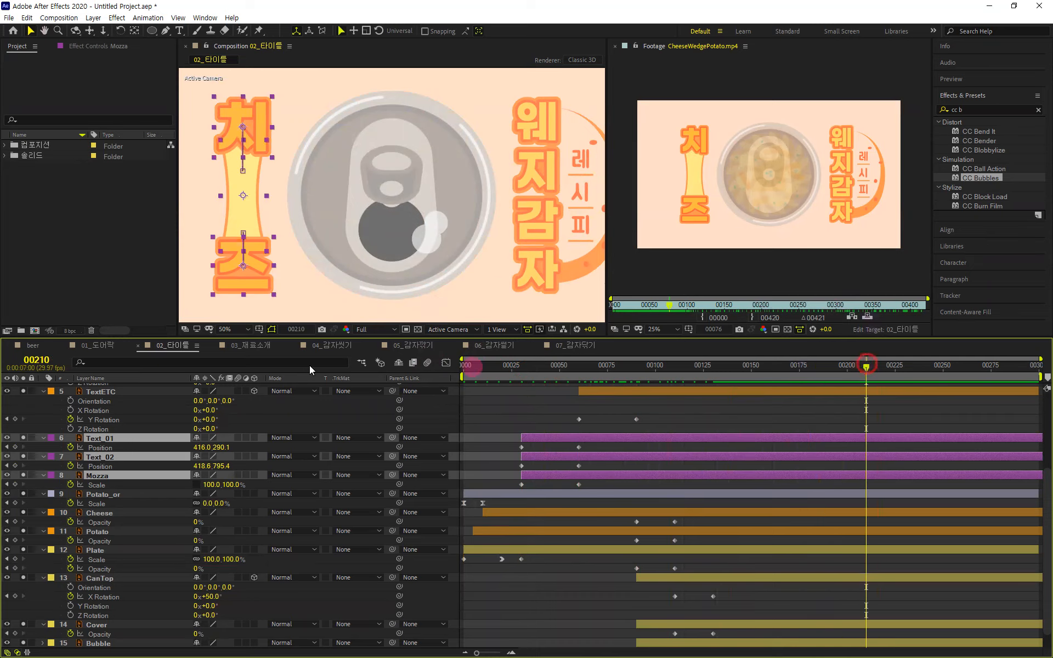
click(215, 368)
key(Home)
key(space)
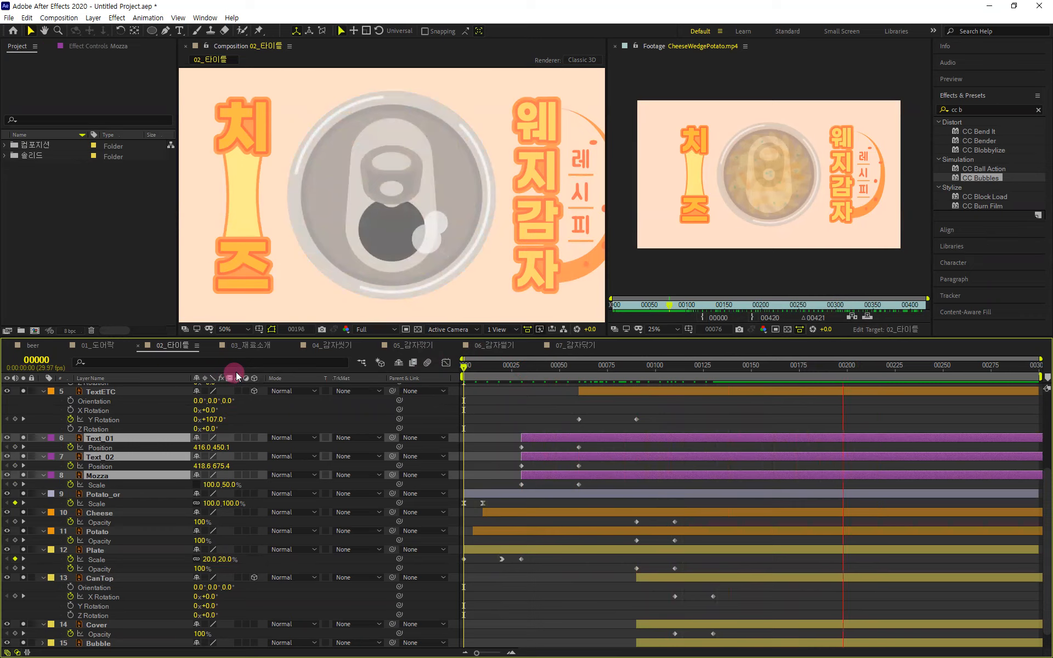
- Replay the 02_타이틀 title animation from frame 0 to review the text, dish and can timing
key(space)
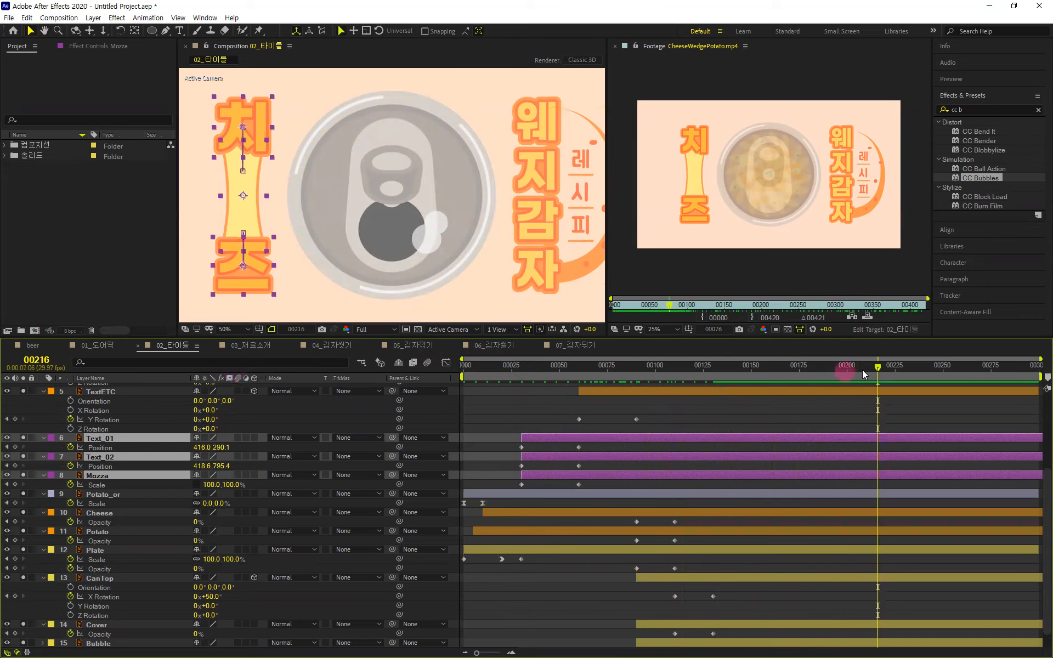
drag(877, 367, 321, 403)
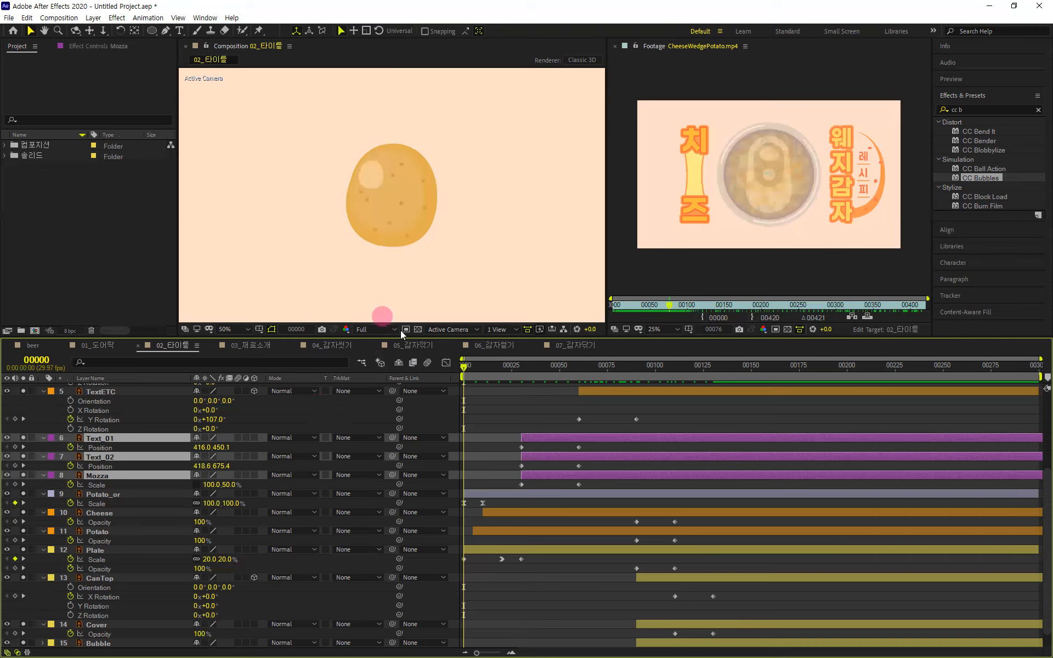
drag(504, 372, 757, 395)
key(space)
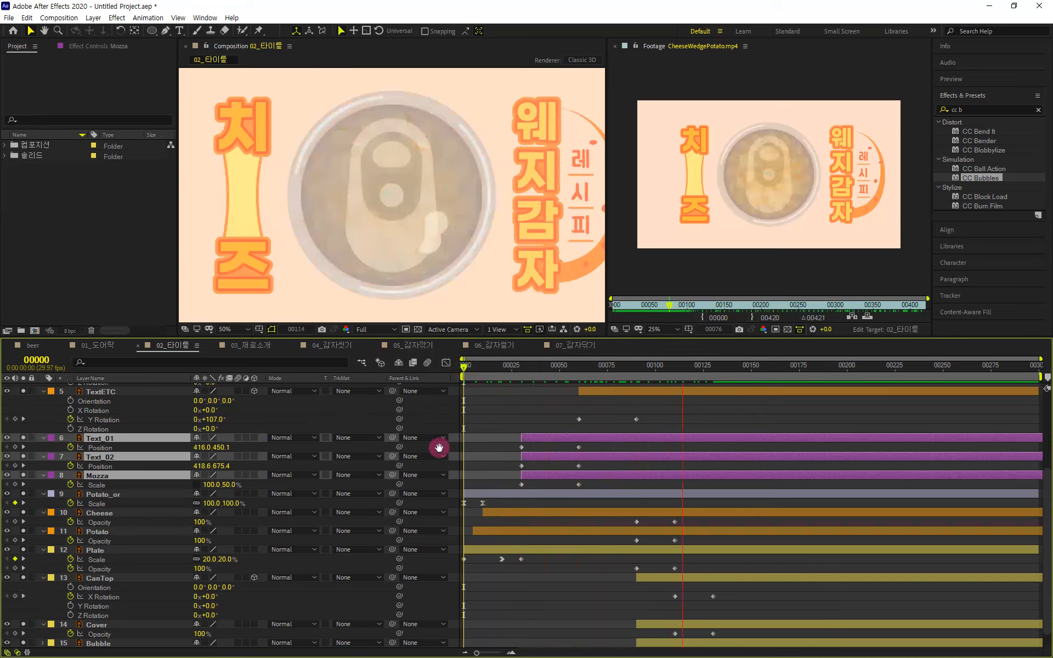
key(space)
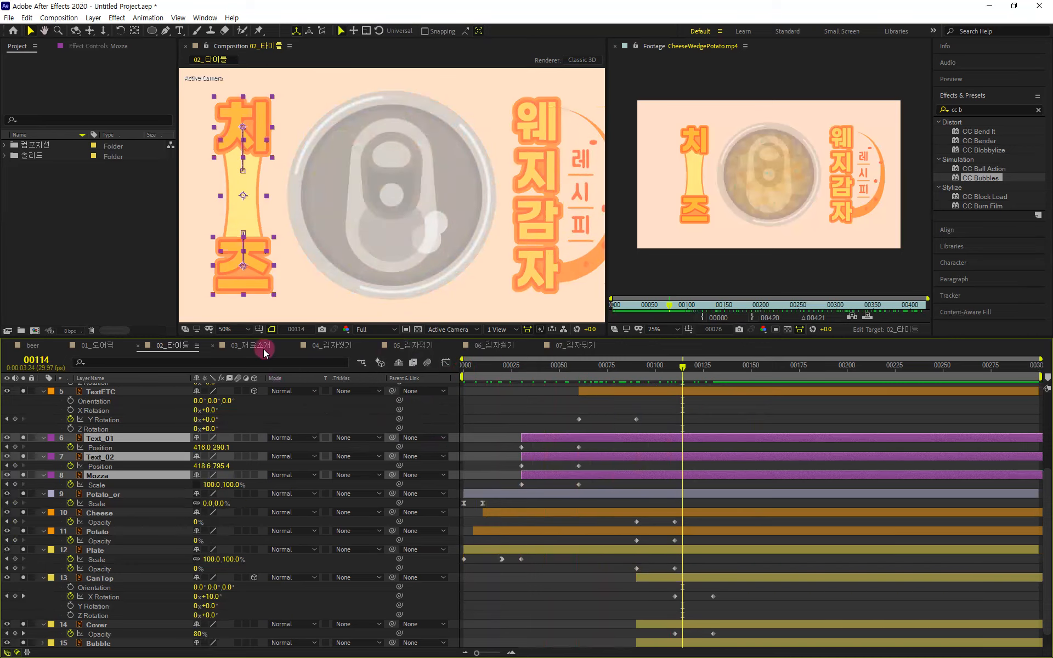
- Review the reference footage at frame 107 and compare it with the 04_감자씻기, 01_도어락 and 02_타이틀 compositions
click(333, 348)
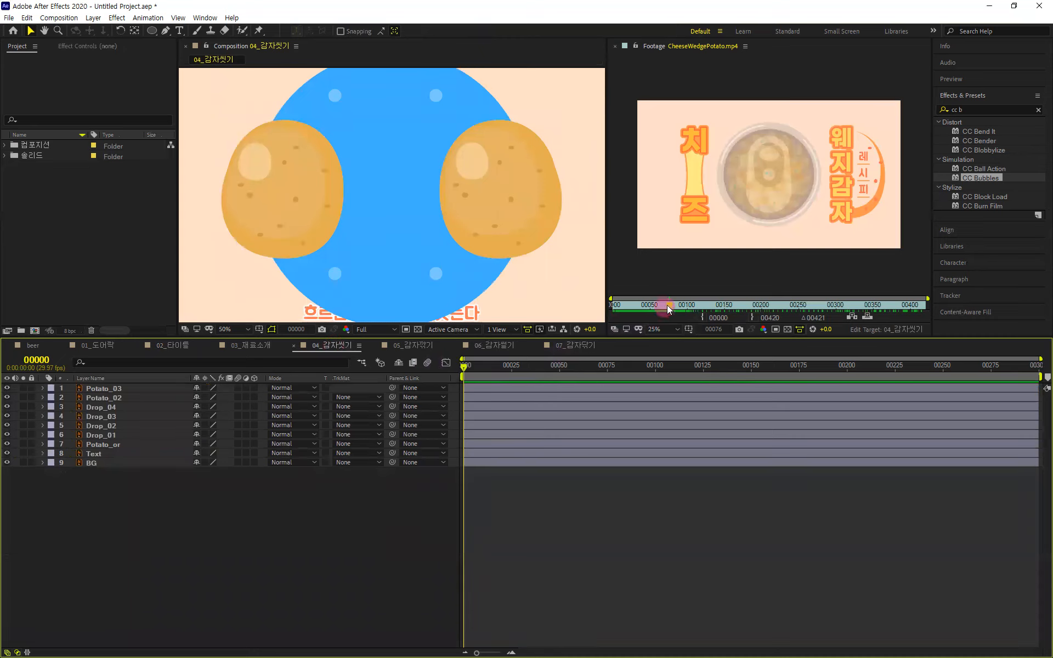
drag(668, 305, 692, 322)
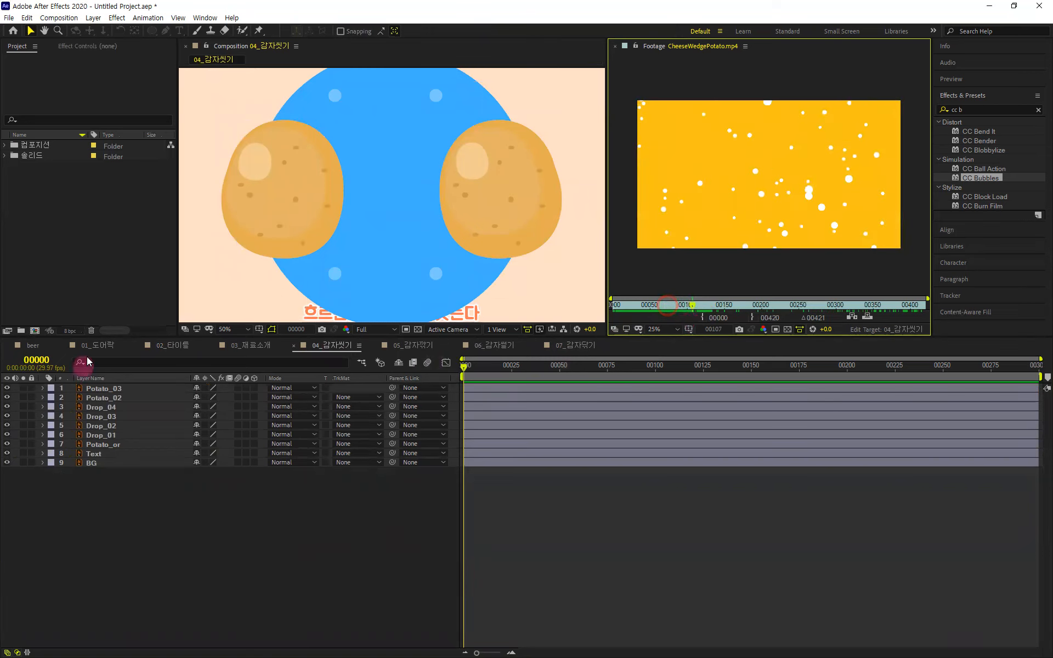
click(99, 345)
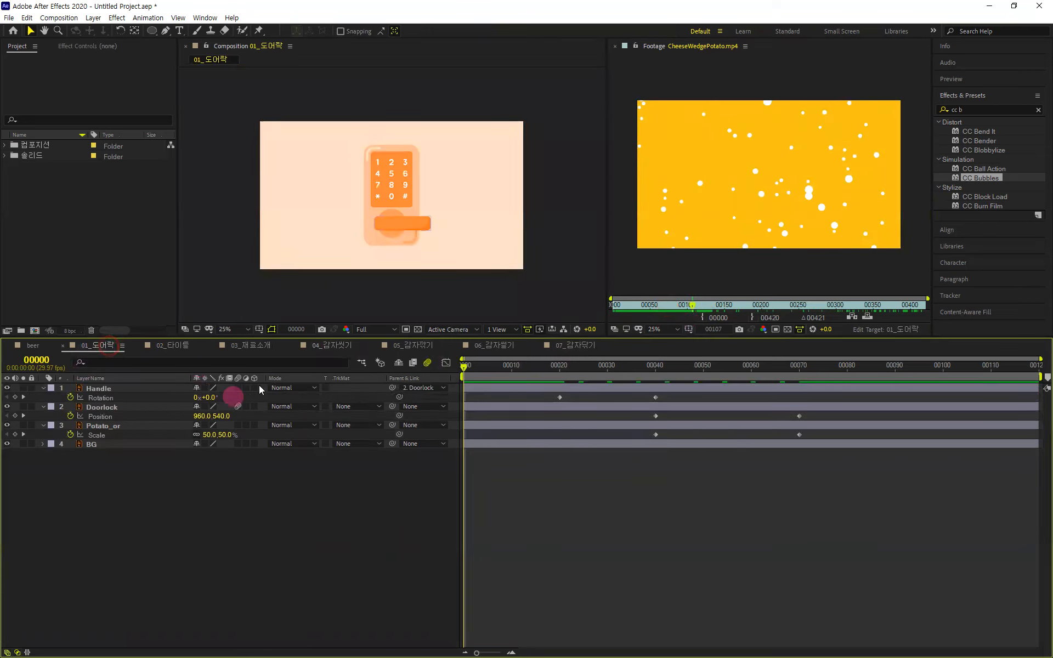
click(176, 346)
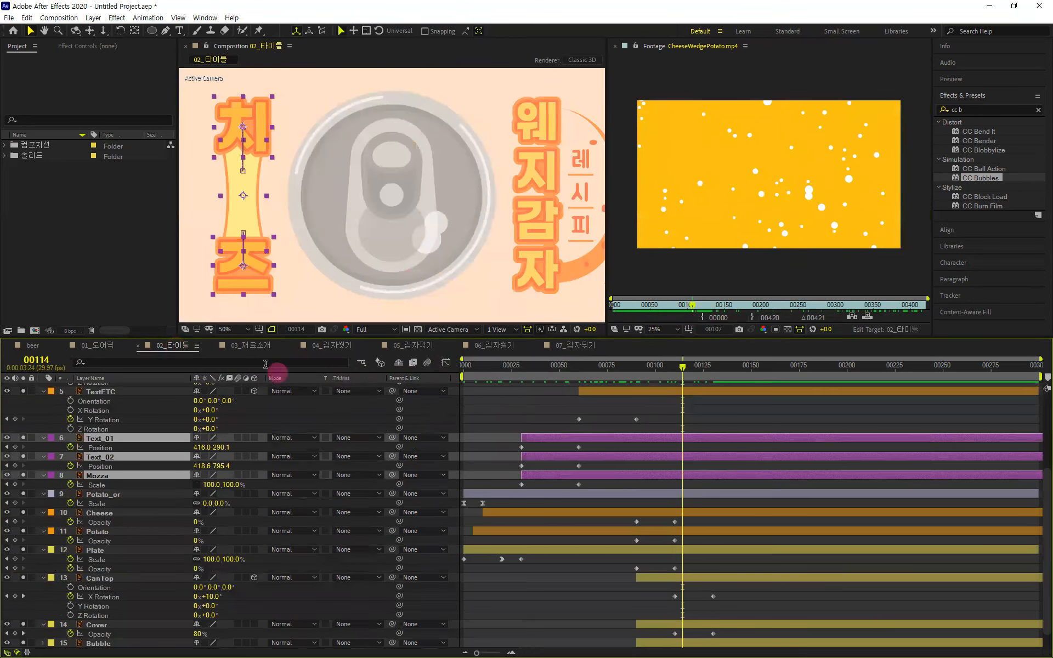
- Open the 버블 and beer compositions from the 솔리드 folder of the project
click(28, 159)
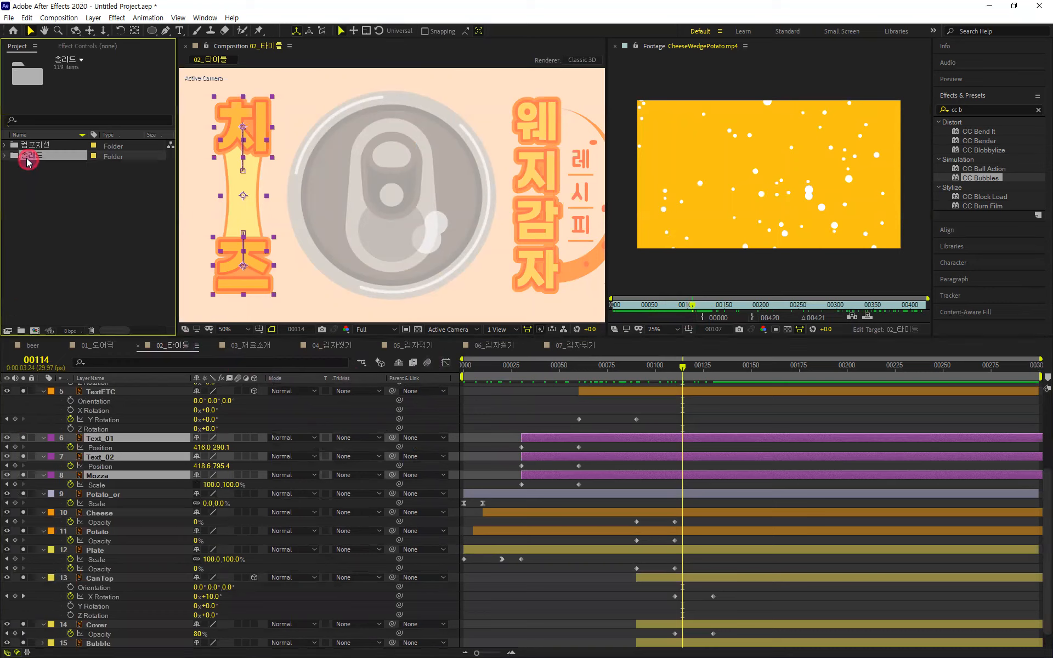
click(6, 156)
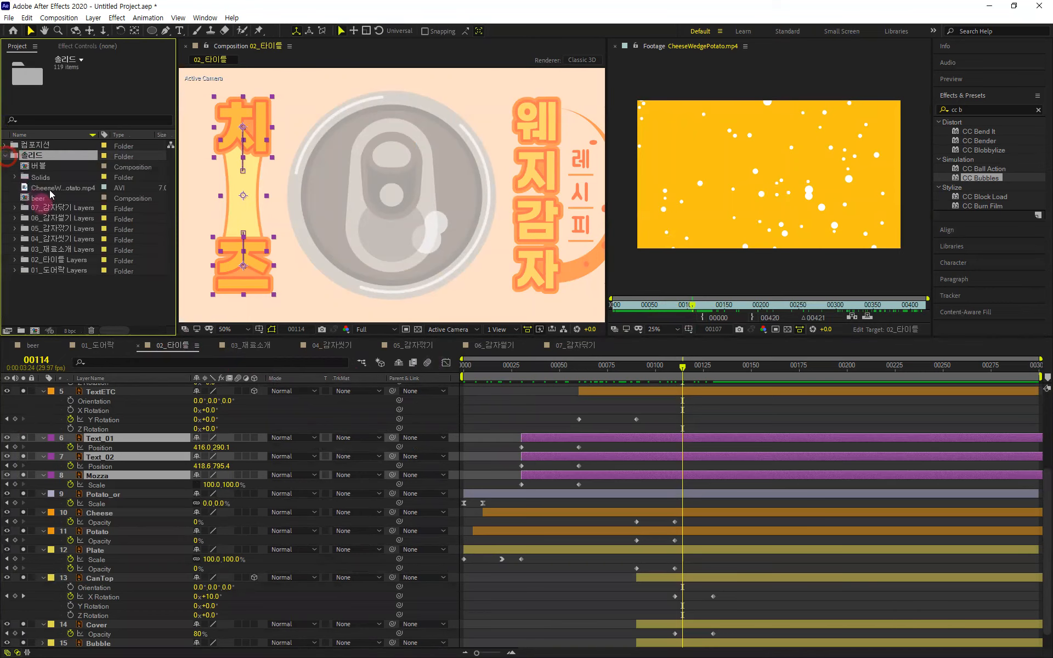
click(43, 166)
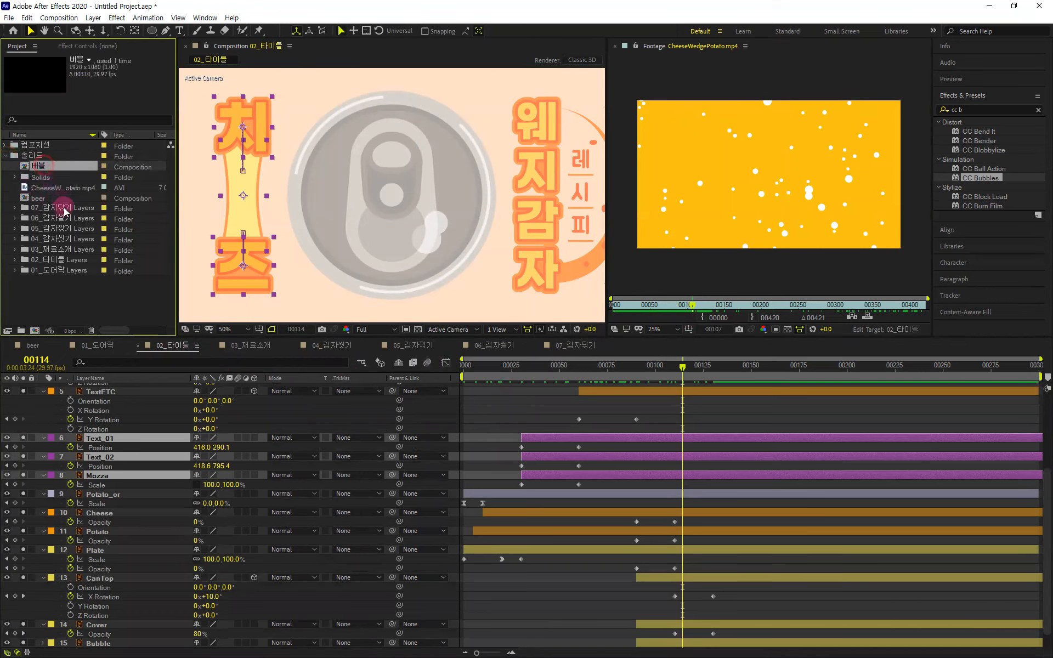
click(40, 199)
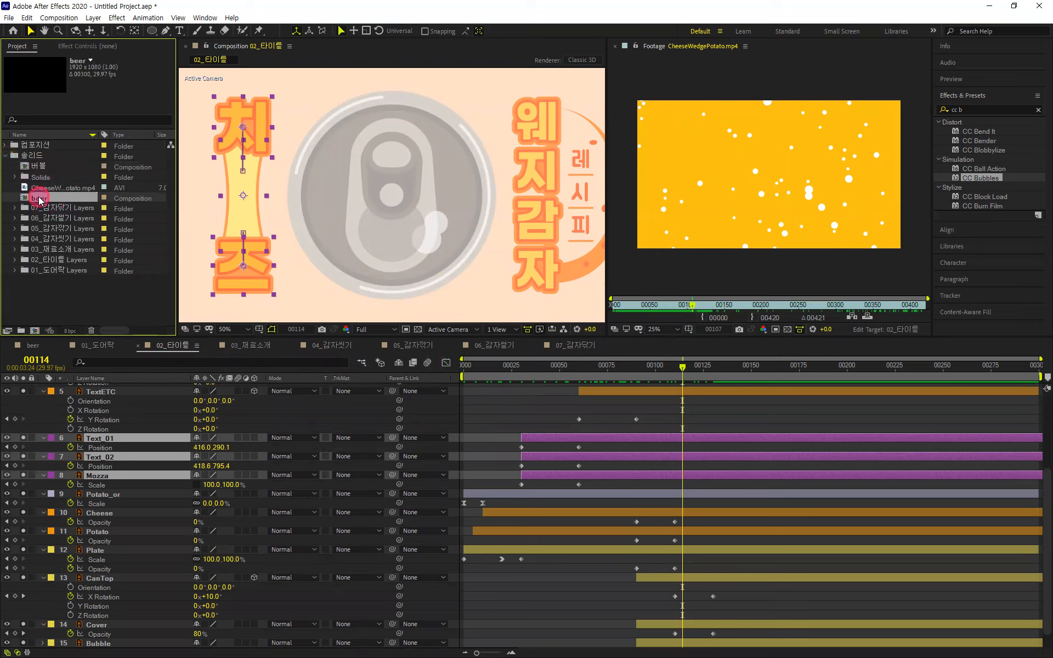
click(40, 166)
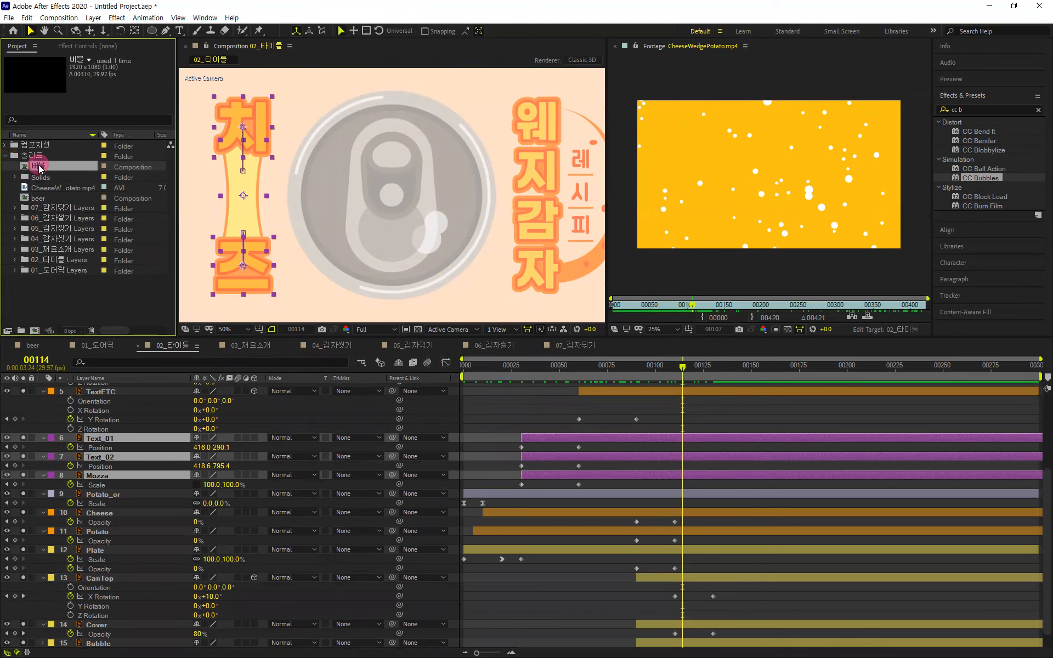
double_click(39, 166)
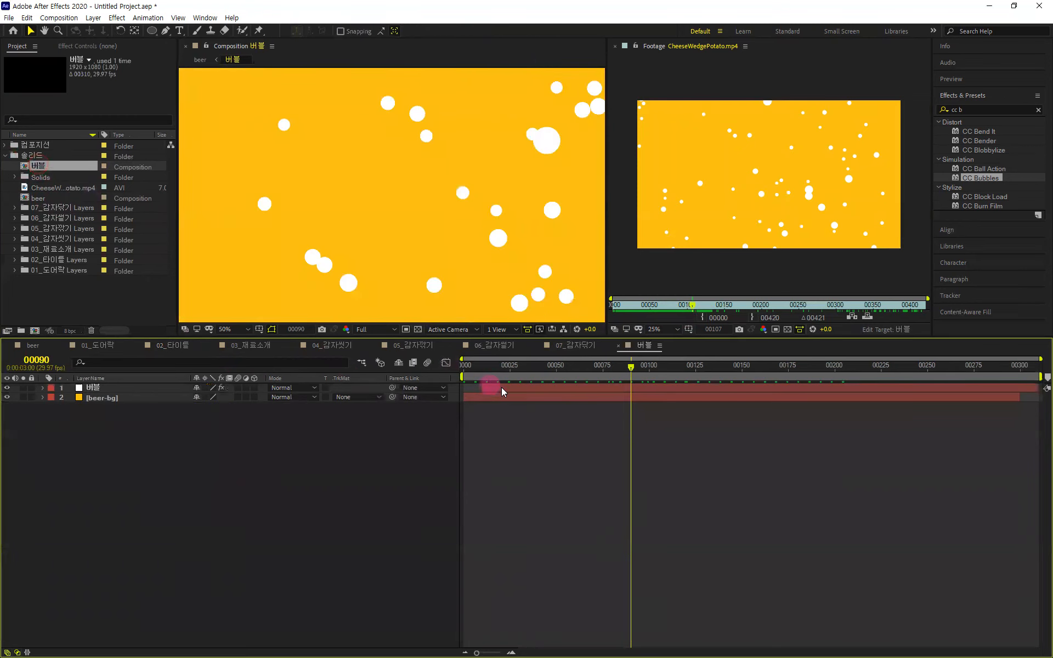
click(36, 200)
double_click(35, 202)
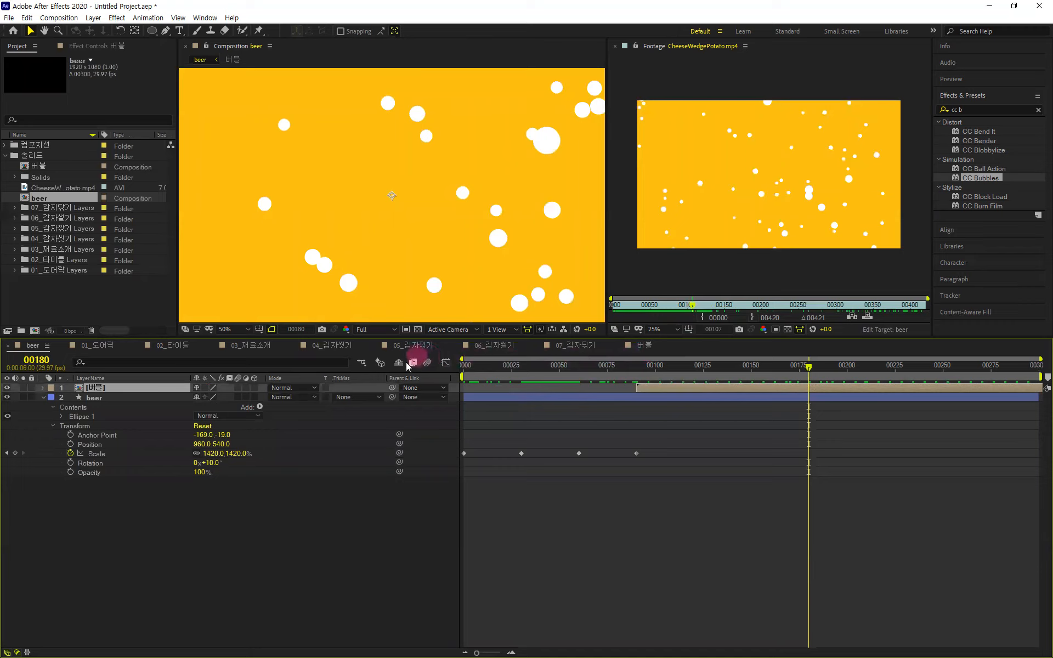
- Move the beer timeline directly after 02_타이틀 and go through 01_도어락, 02_타이틀 and beer in order
drag(33, 345, 182, 357)
click(50, 348)
click(129, 347)
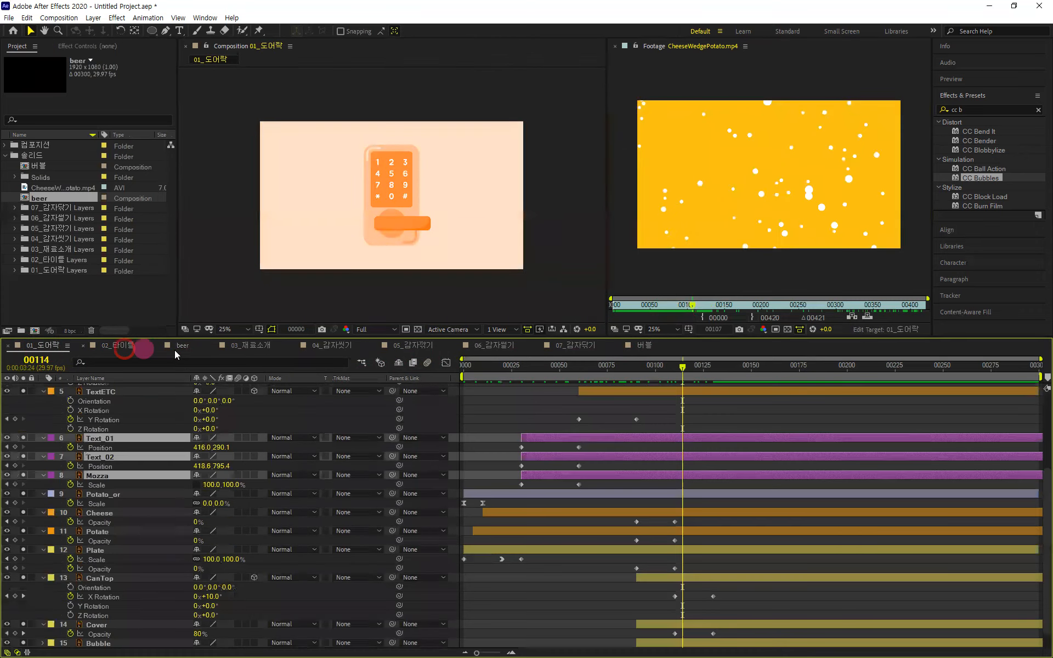
click(176, 353)
click(54, 347)
click(132, 349)
click(177, 350)
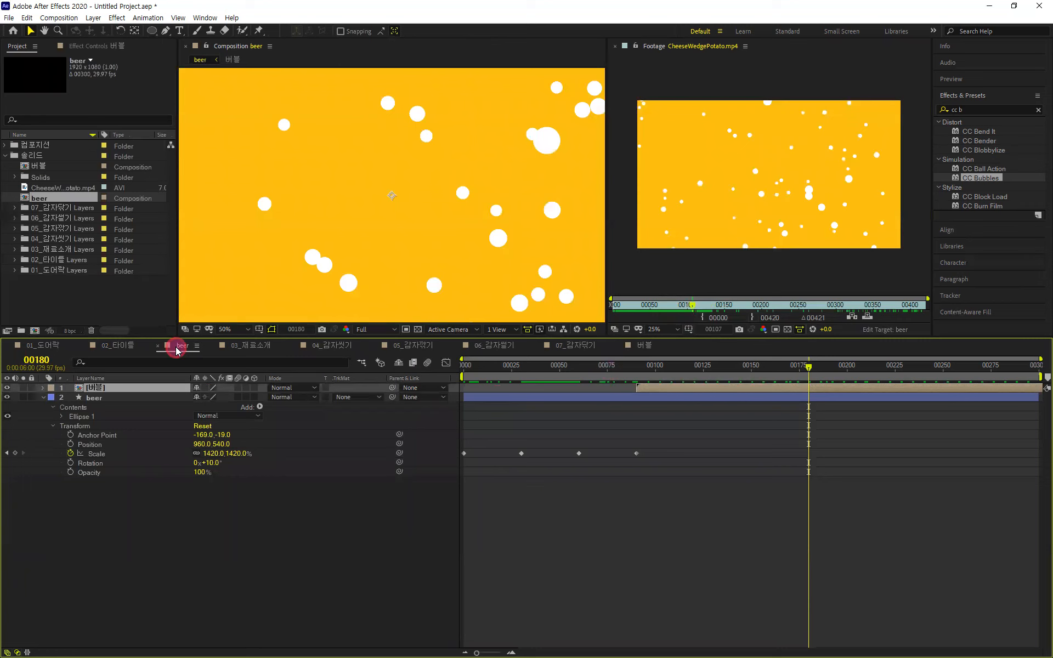
- Open the 04_감자씻기 composition and examine the water drops in the reference footage from frame 254 to 261
click(204, 404)
click(250, 348)
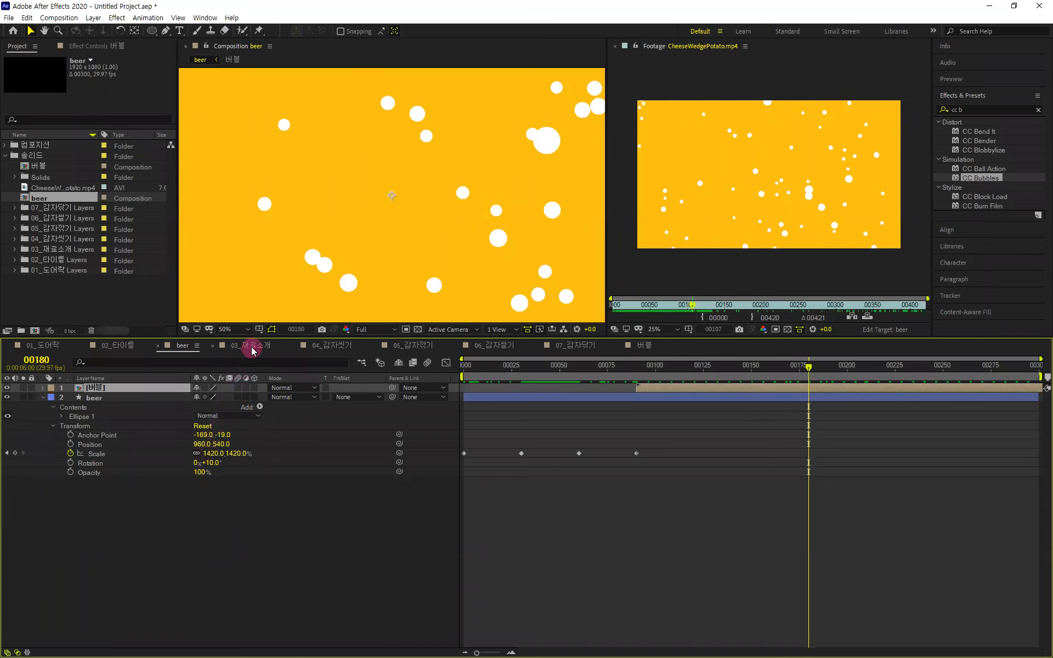
click(325, 351)
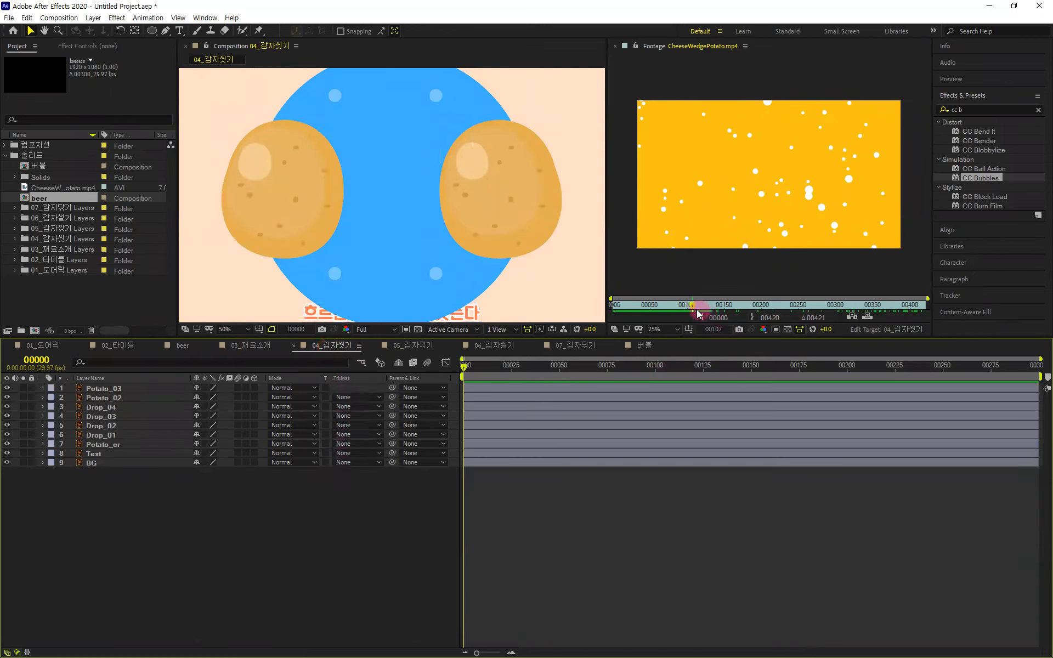
drag(691, 304, 802, 328)
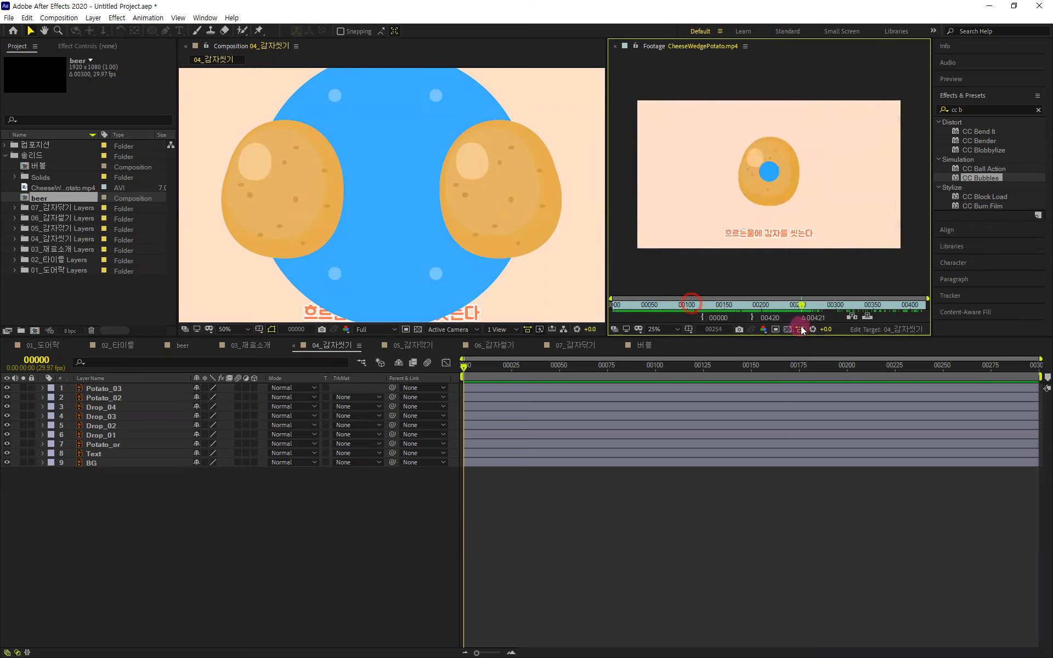
scroll(820, 220, up, 2)
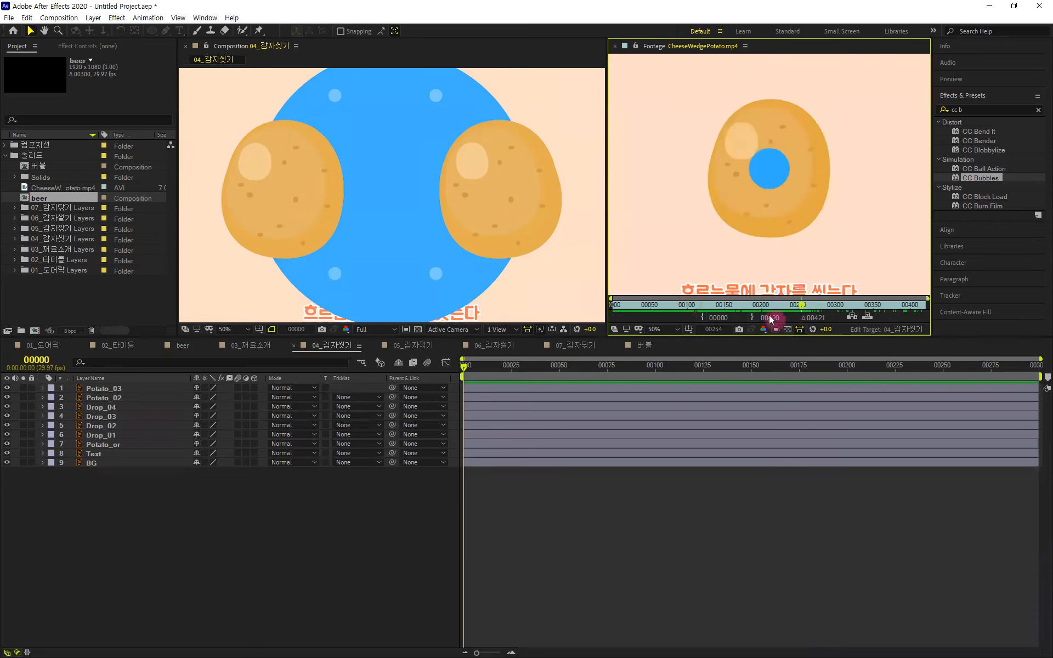
scroll(767, 282, down, 2)
click(798, 308)
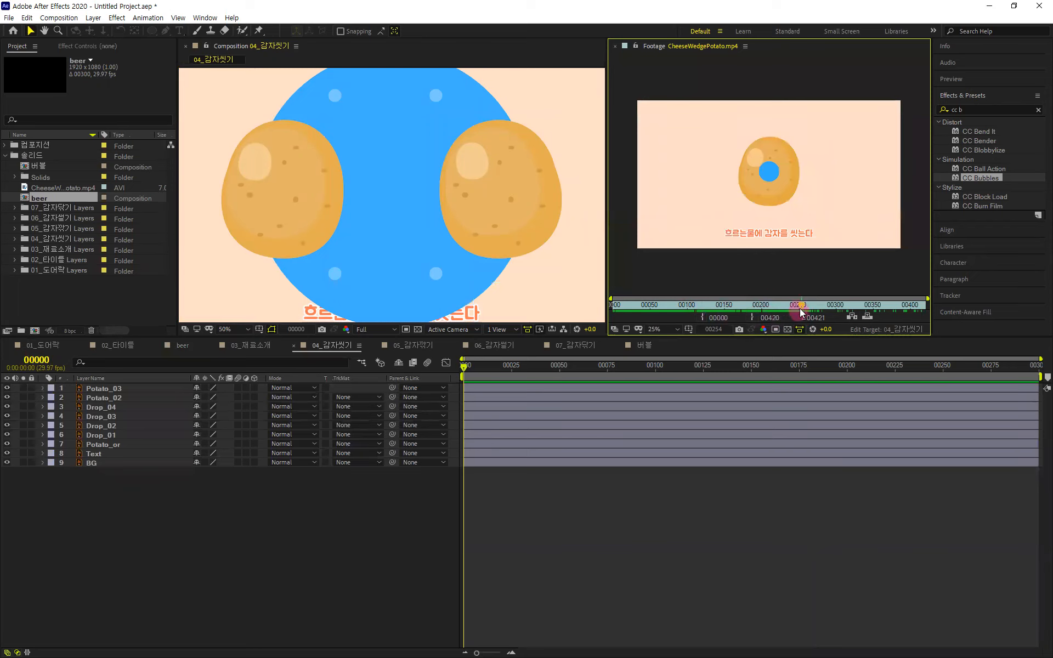
mouse_move(796, 310)
mouse_down()
mouse_move(755, 315)
mouse_move(807, 318)
mouse_up()
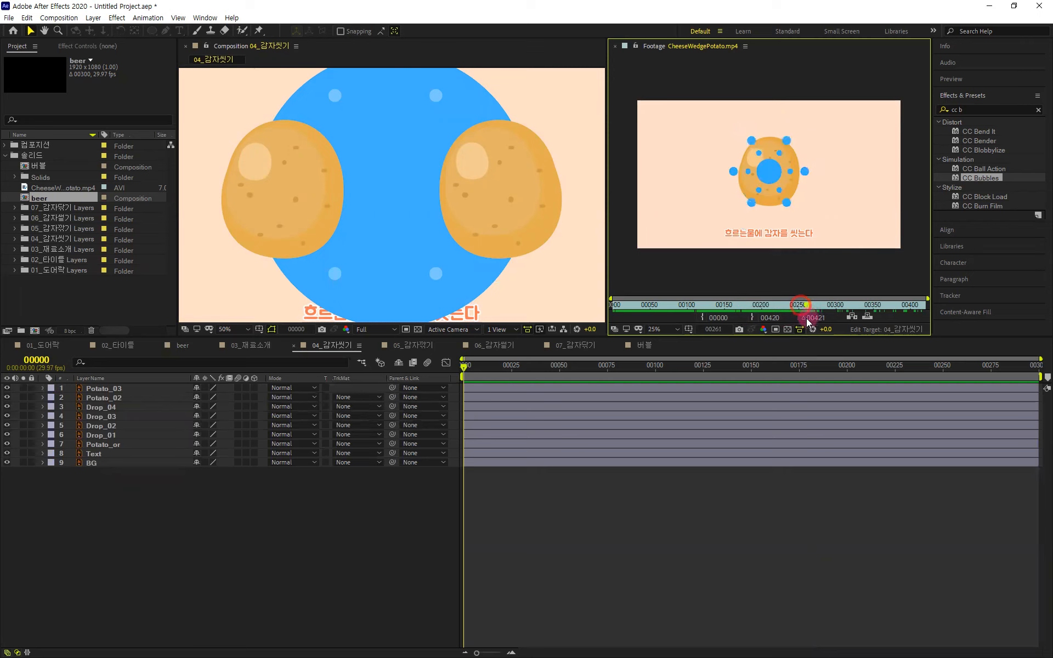
- Hide the Potato_03 and Potato_02 layers, and solo the Drop_01 and Potato_or layers
click(317, 544)
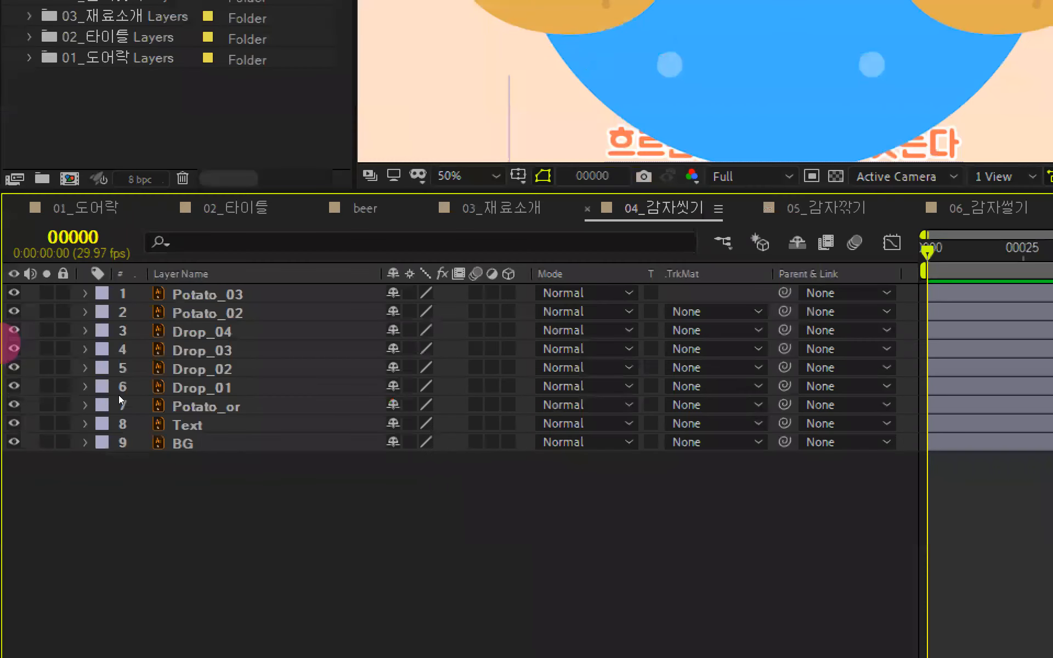
drag(15, 293, 16, 311)
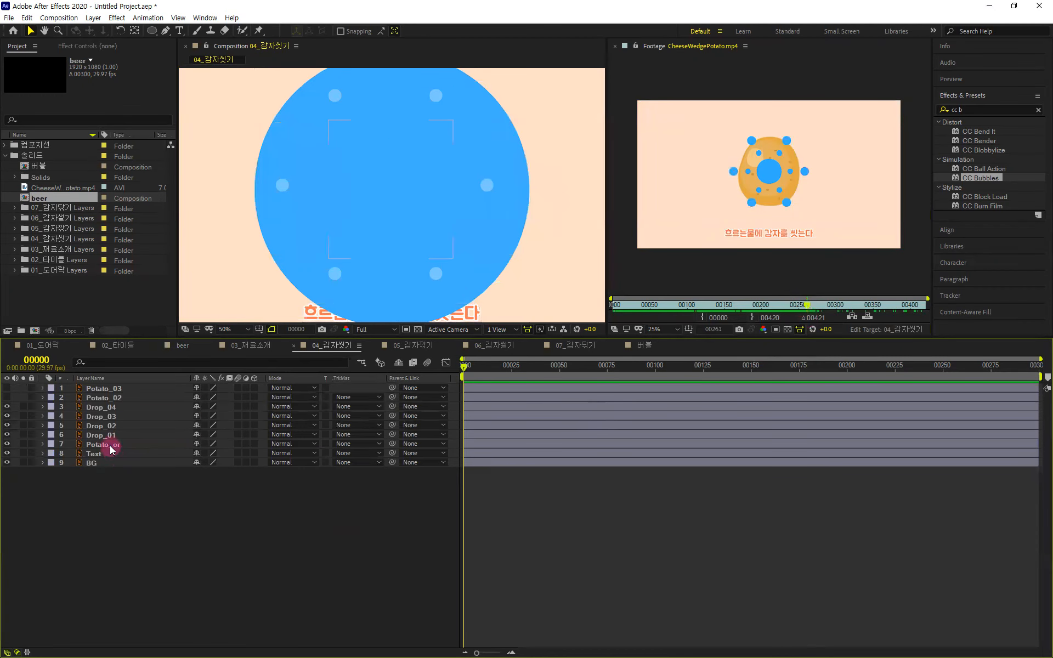
click(110, 446)
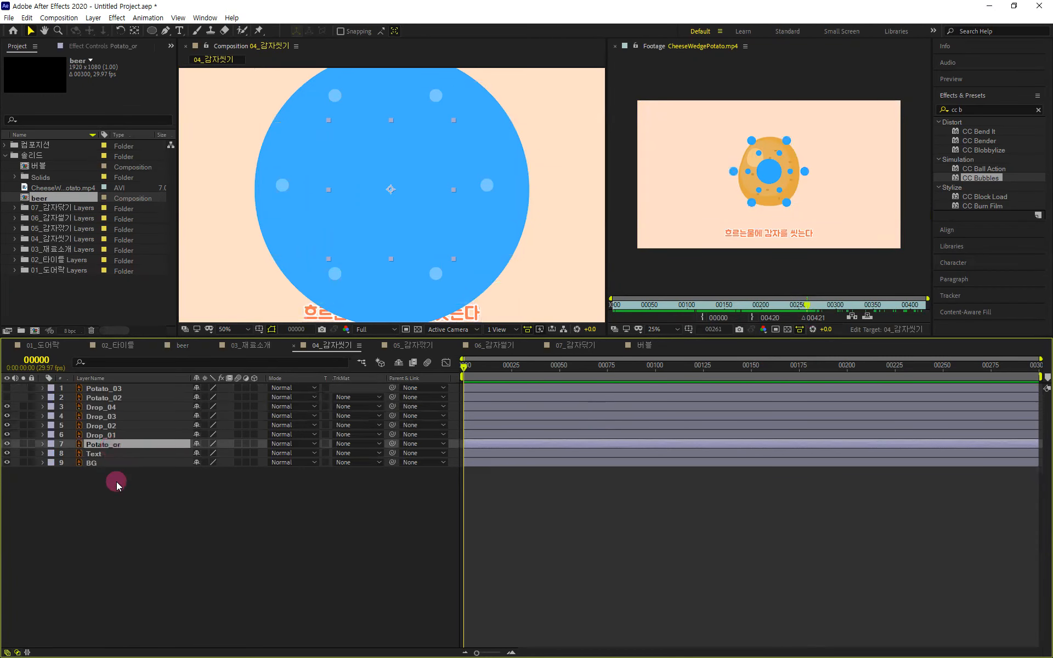
click(115, 483)
click(120, 437)
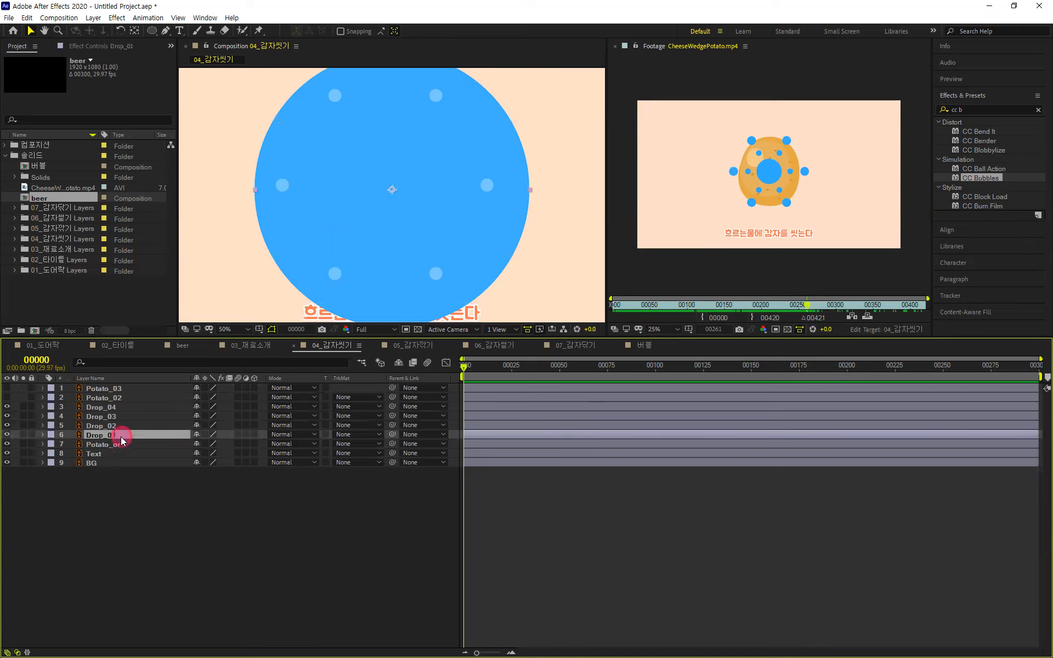
click(24, 436)
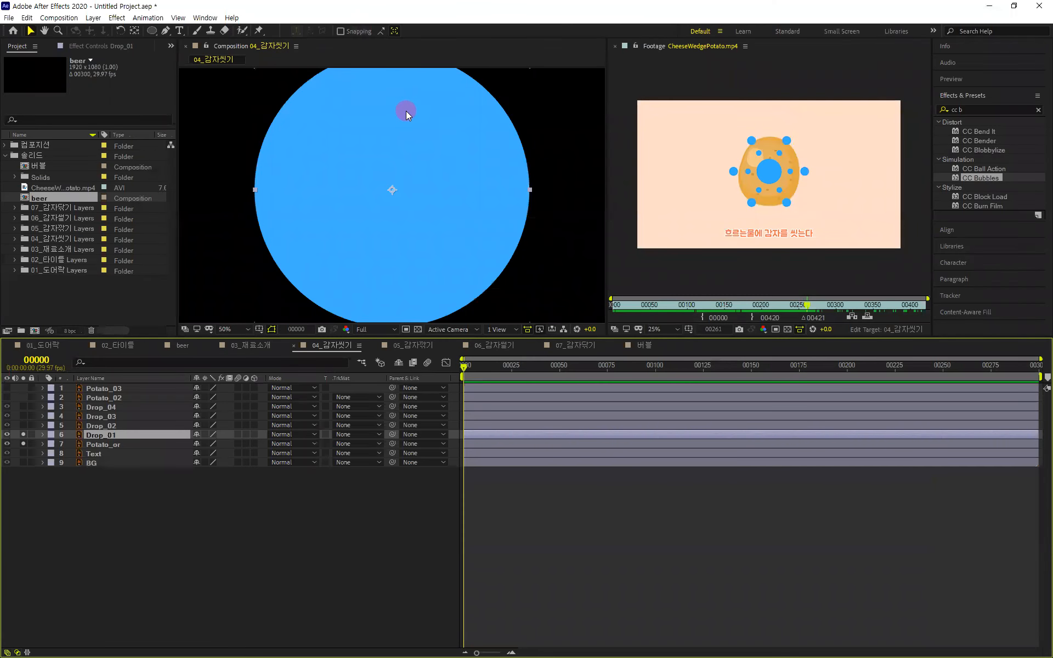
- Scale up the Drop_01 circle until it covers the whole composition frame
key(Return)
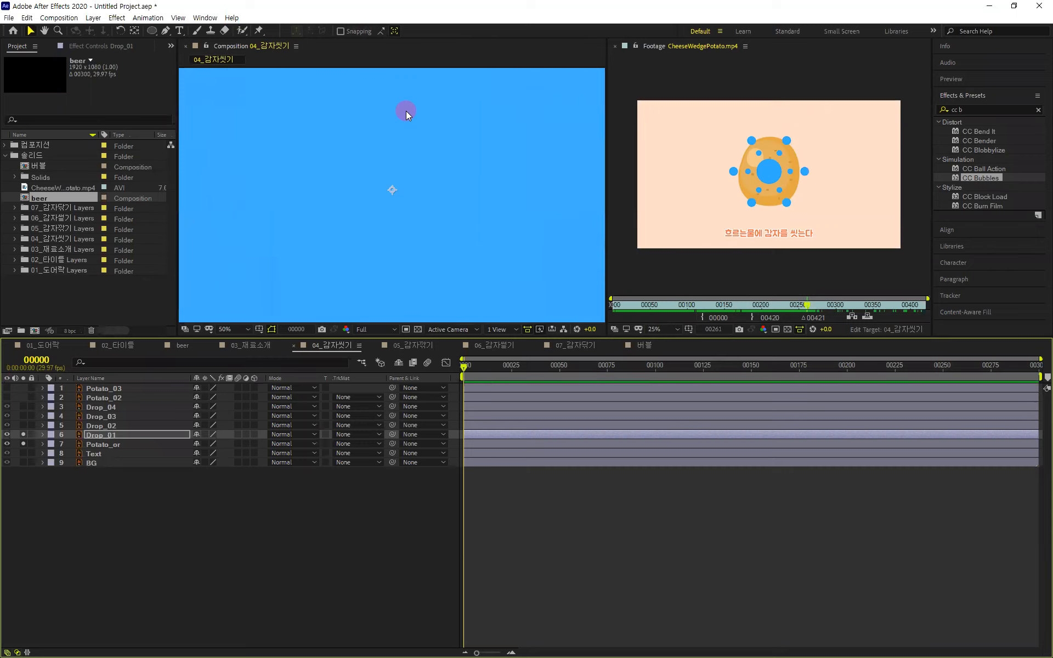
scroll(437, 140, down, 4)
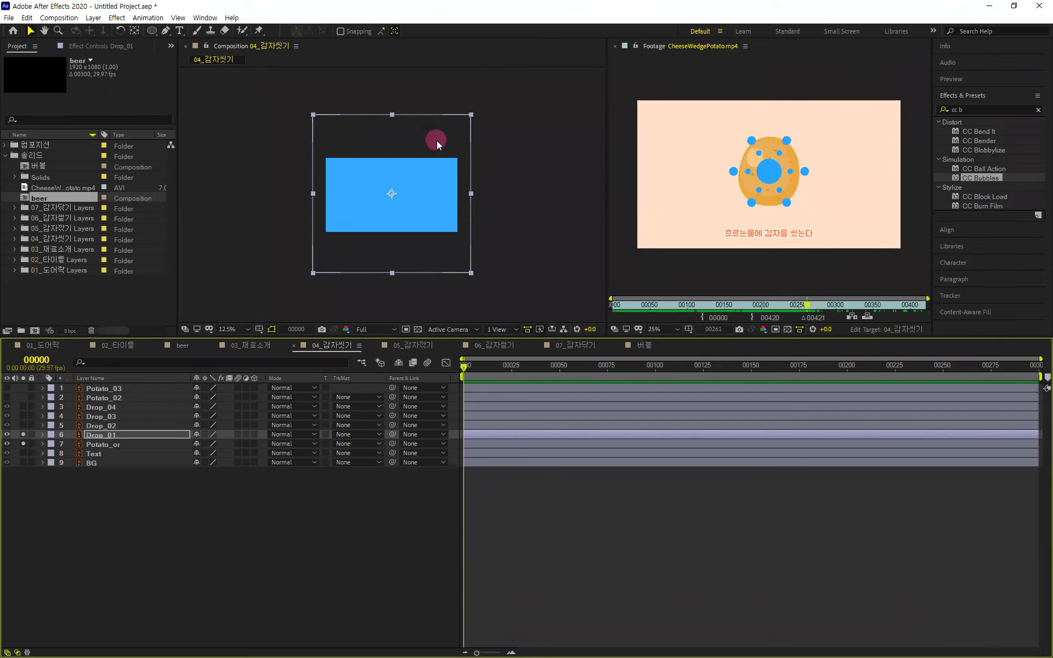
scroll(470, 160, up, 2)
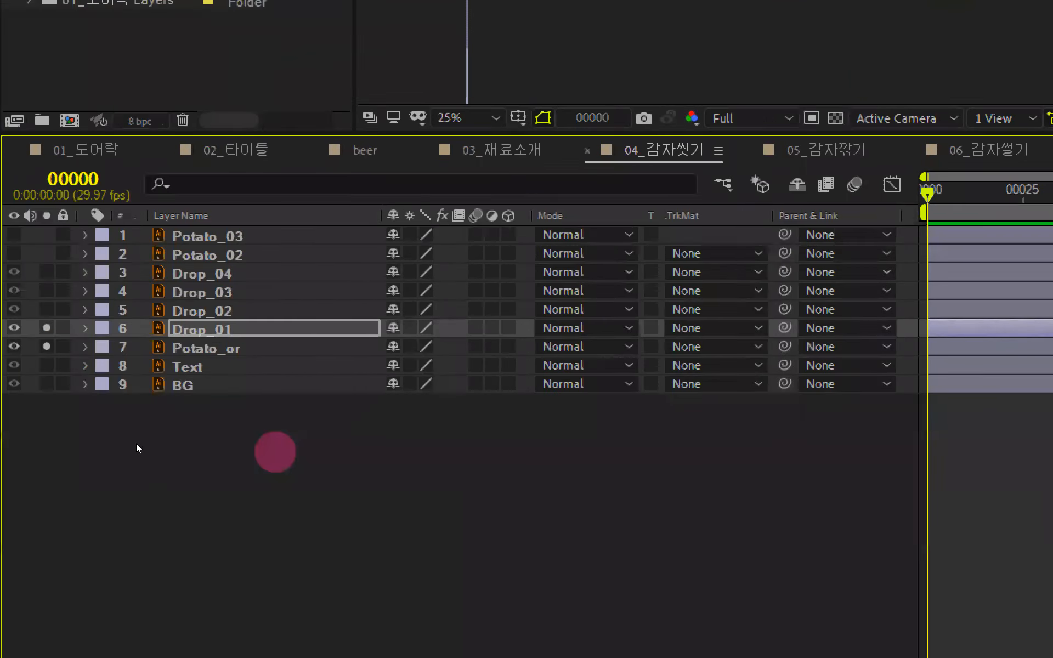
- Add a Scale keyframe of 220% to the Drop_01 layer at frame 0
click(275, 347)
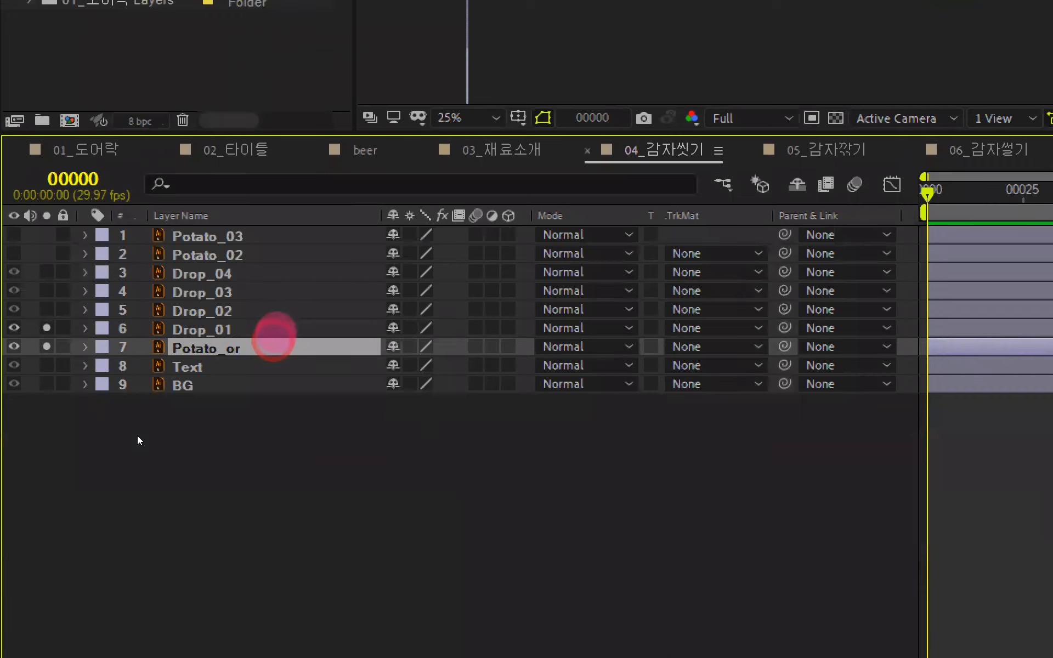
click(272, 329)
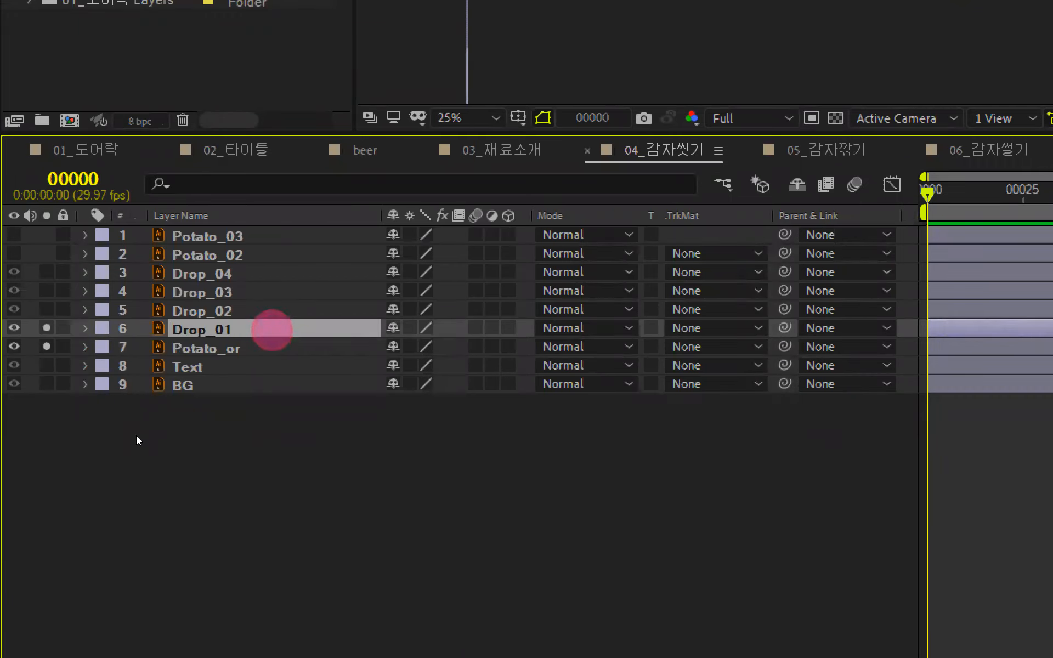
key(s)
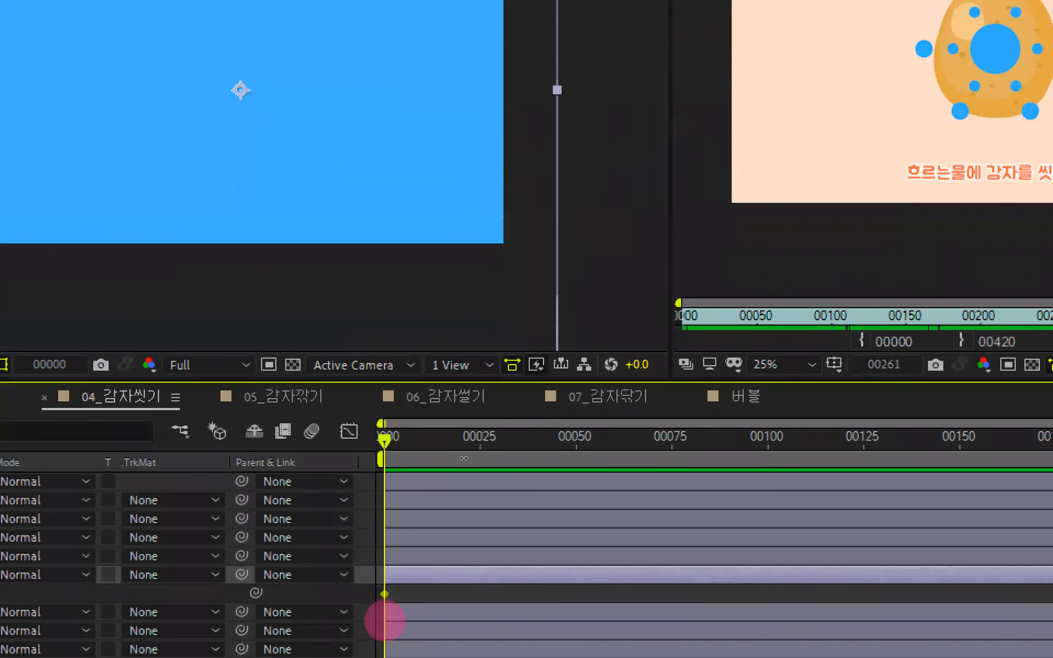
key(alt+shift+minus)
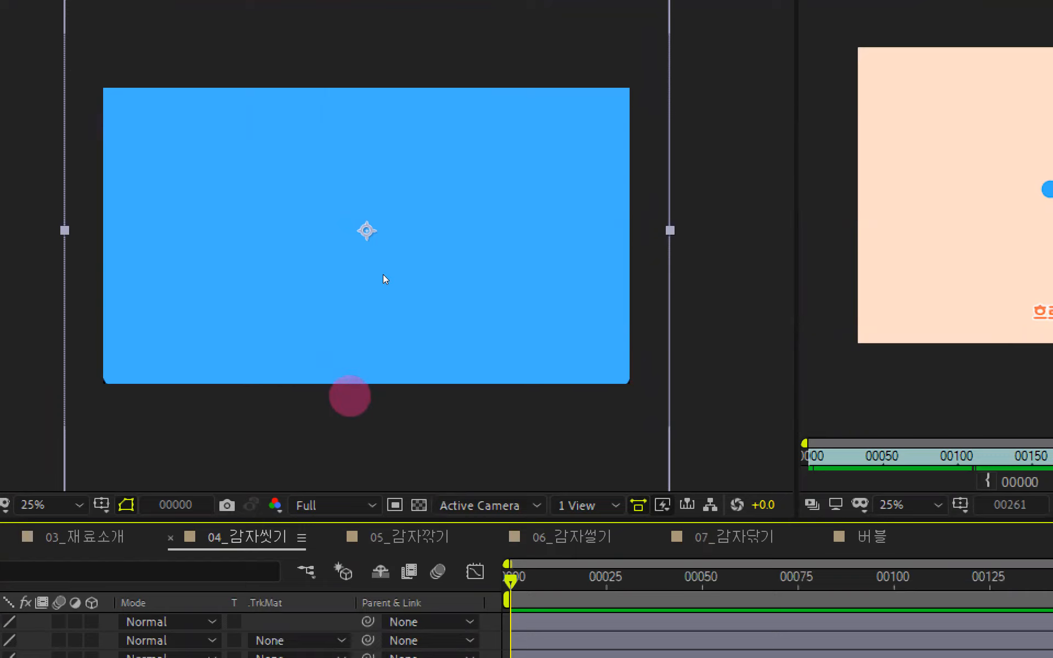
- Shrink Drop_01 to 20% scale at frame 30 so it becomes a small circle over the potato
key(space)
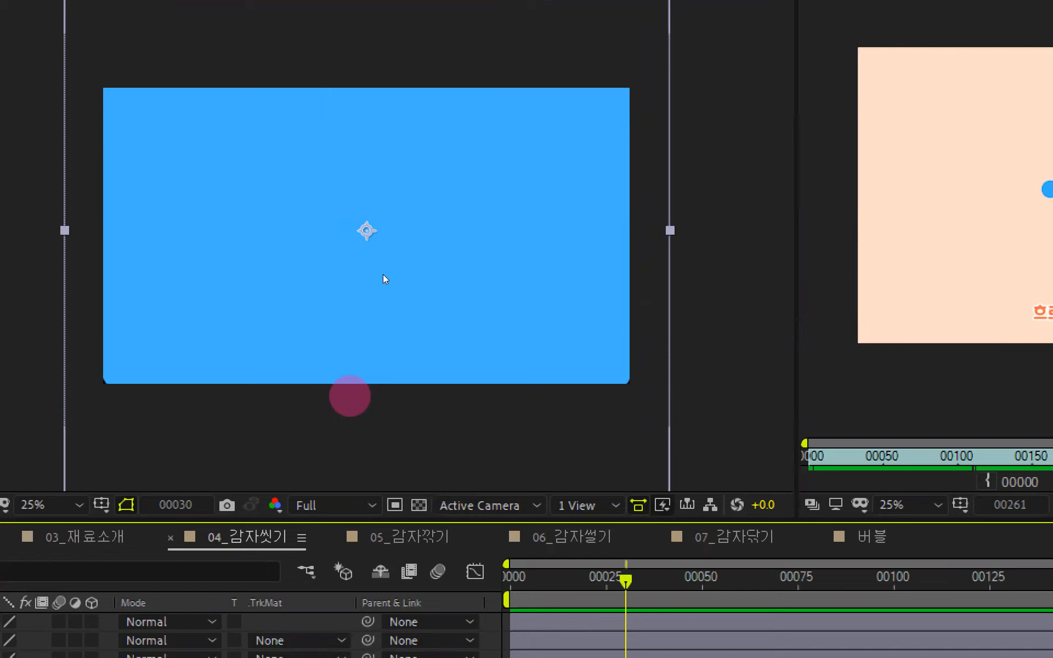
key(shift+alt+KP_Subtract)
key(shift+alt+KP_Subtract)
key(shift+alt+KP_Subtract)
key(shift+alt+KP_Subtract)
key(shift+alt+KP_Subtract)
key(shift+alt+KP_Subtract)
key(shift+alt+KP_Subtract)
key(shift+alt+KP_Subtract)
key(shift+alt+KP_Subtract)
key(shift+alt+KP_Subtract)
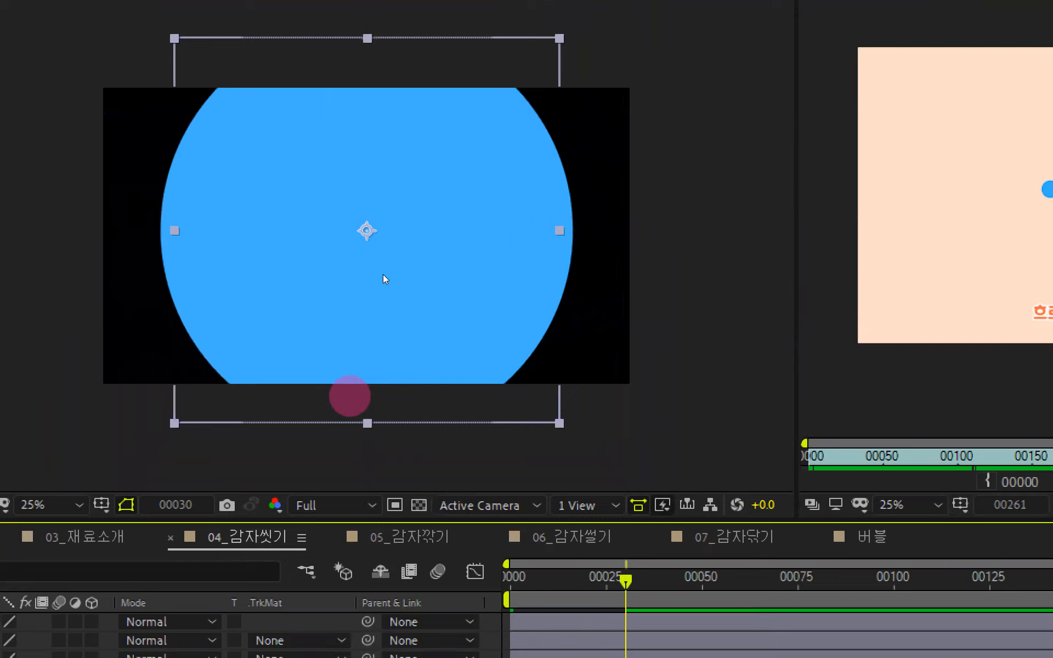
key(shift+alt+KP_Subtract)
key(shift+alt+KP_Subtract)
key(shift+alt+KP_Subtract)
key(shift+alt+KP_Subtract)
key(shift+alt+KP_Subtract)
key(shift+alt+KP_Subtract)
key(shift+alt+KP_Subtract)
key(shift+alt+KP_Subtract)
key(shift+alt+KP_Subtract)
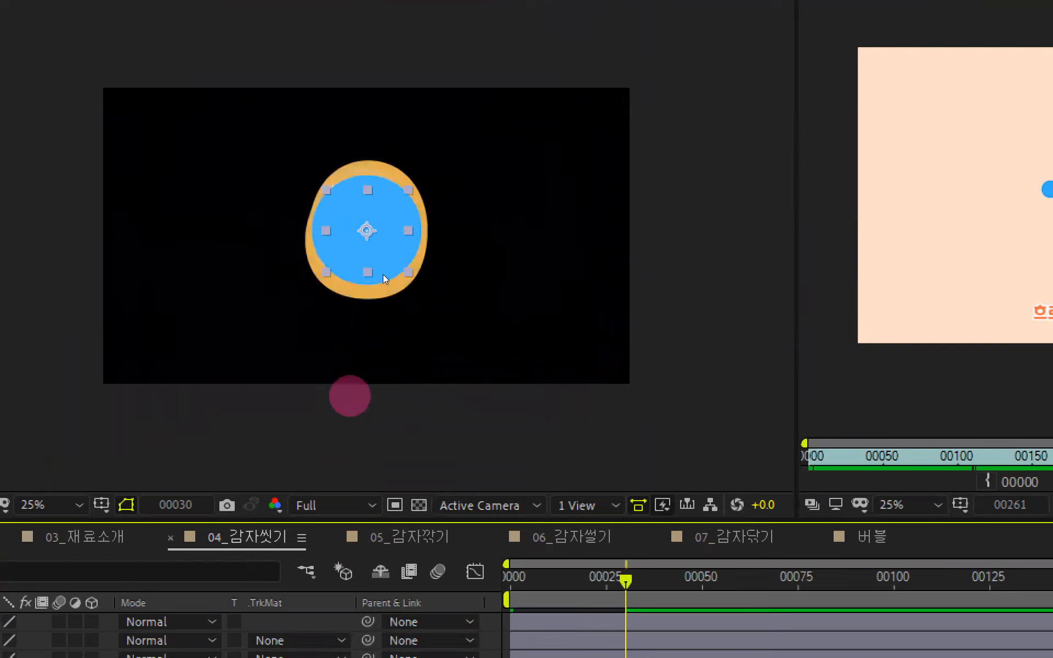
key(shift+alt+KP_Subtract)
key(shift+alt+KP_Subtract)
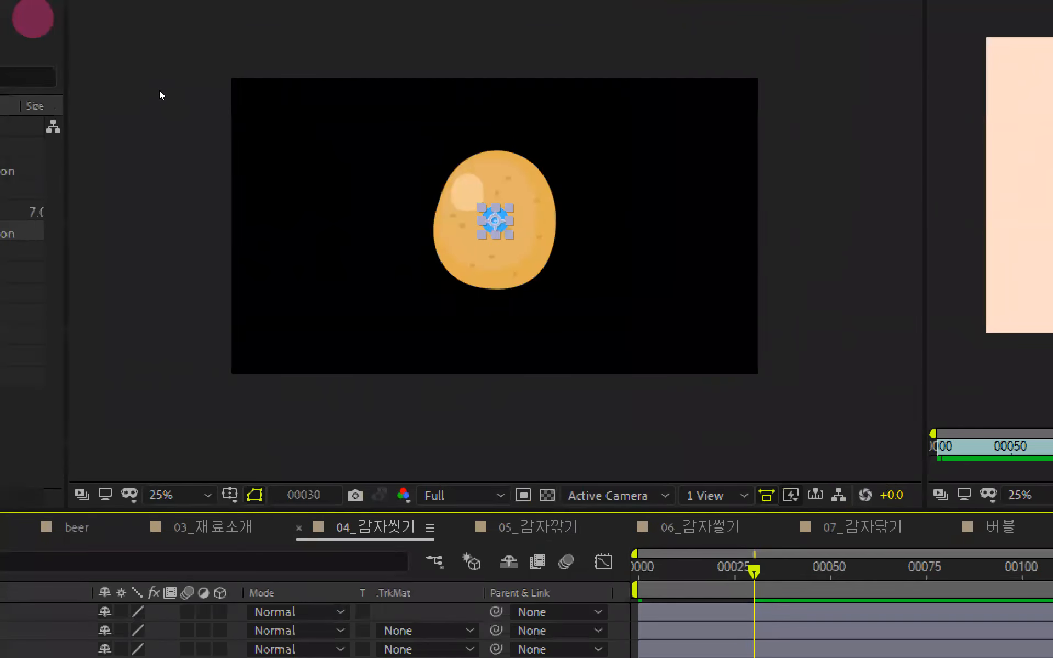
key(ctrl+z)
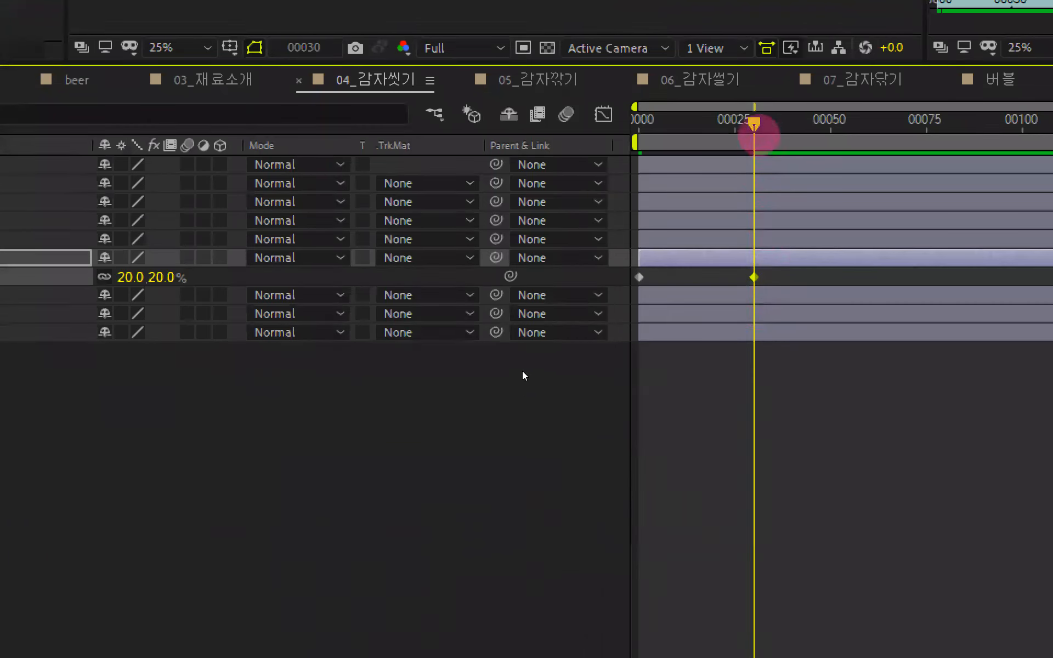
- Preview the shrinking Drop_01 circle from frame 0
key(Home)
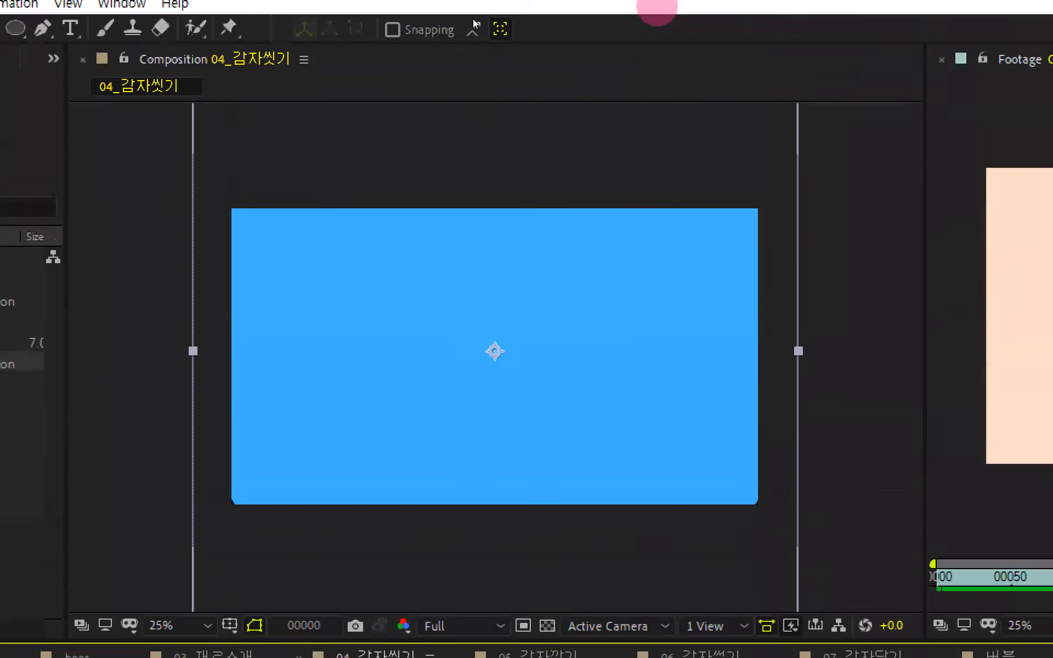
key(space)
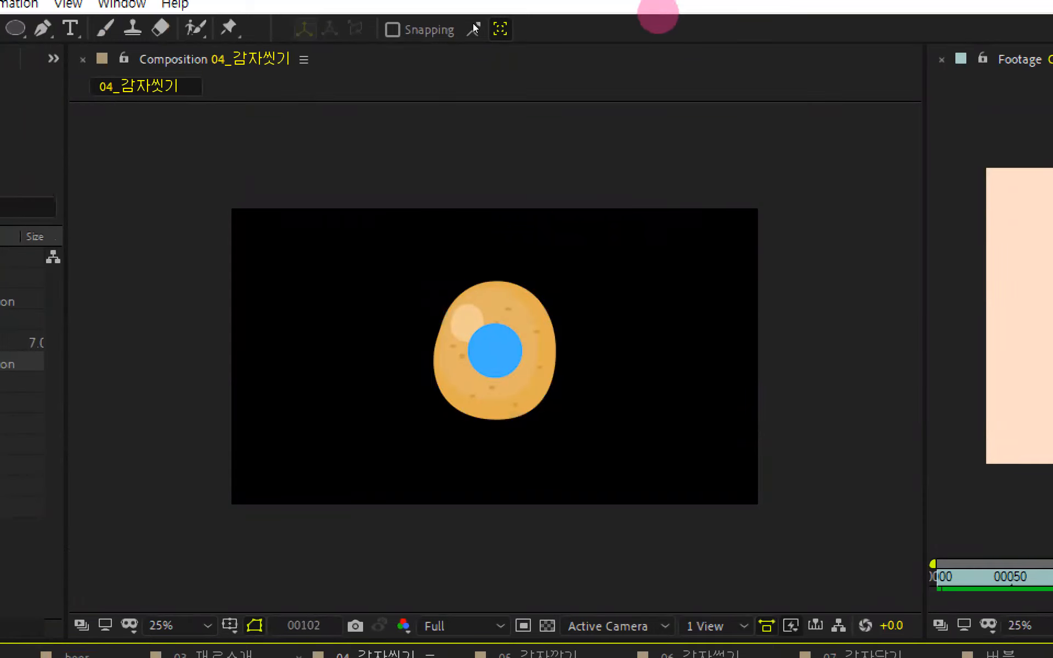
key(space)
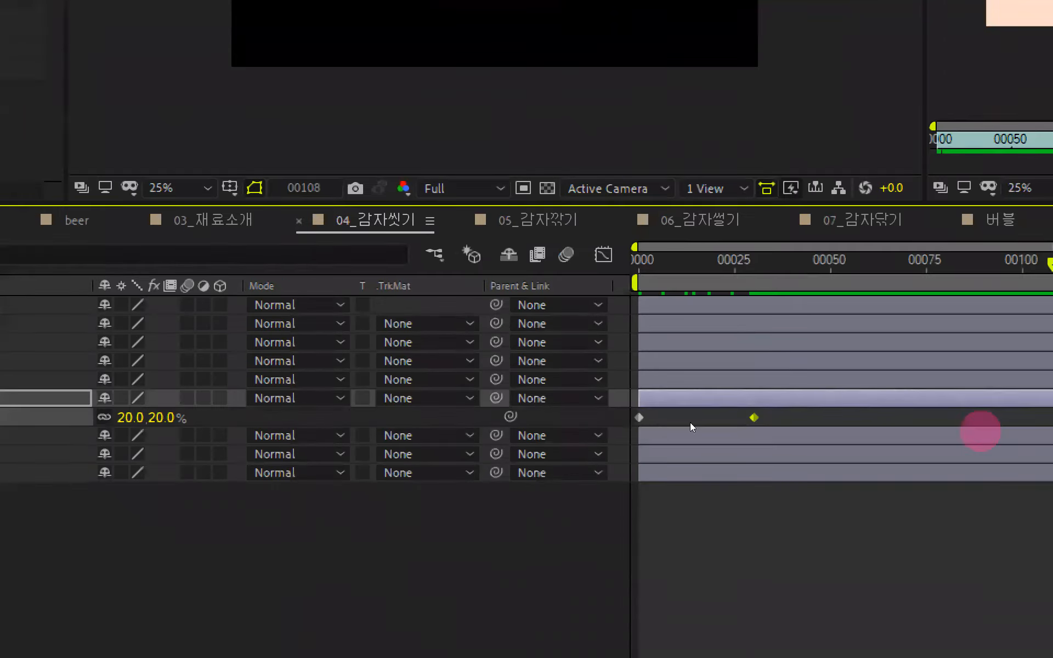
drag(1050, 264, 767, 314)
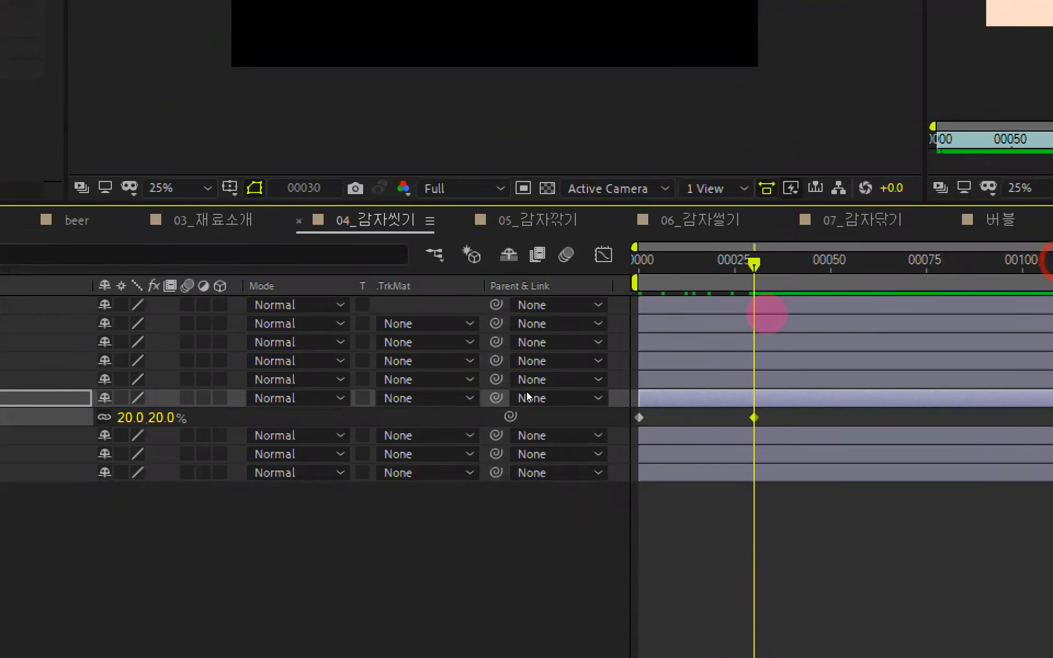
key(Home)
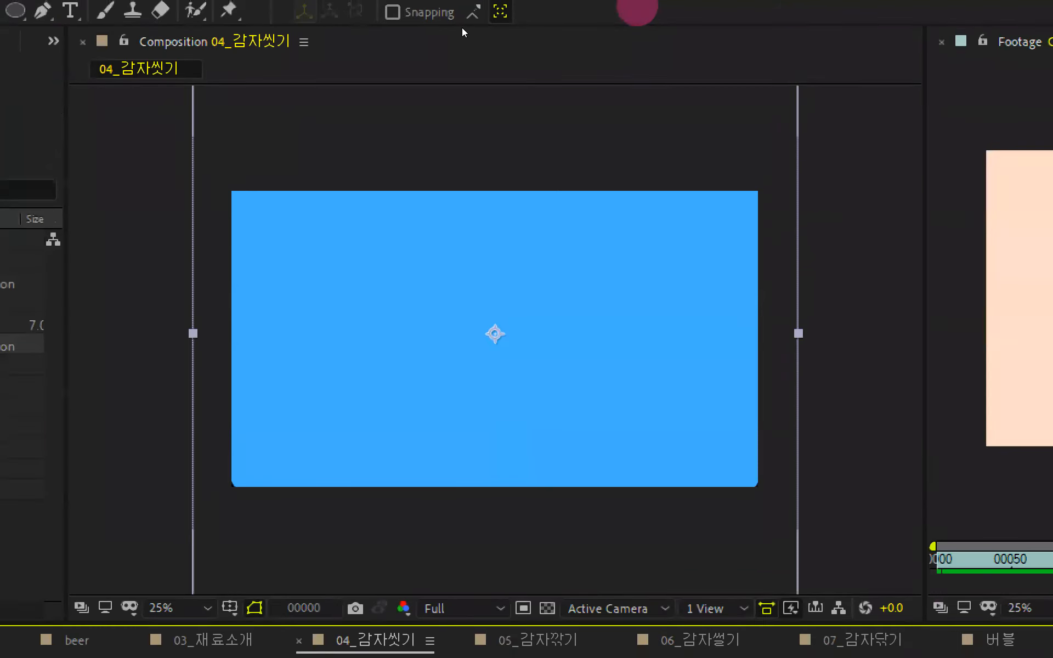
key(space)
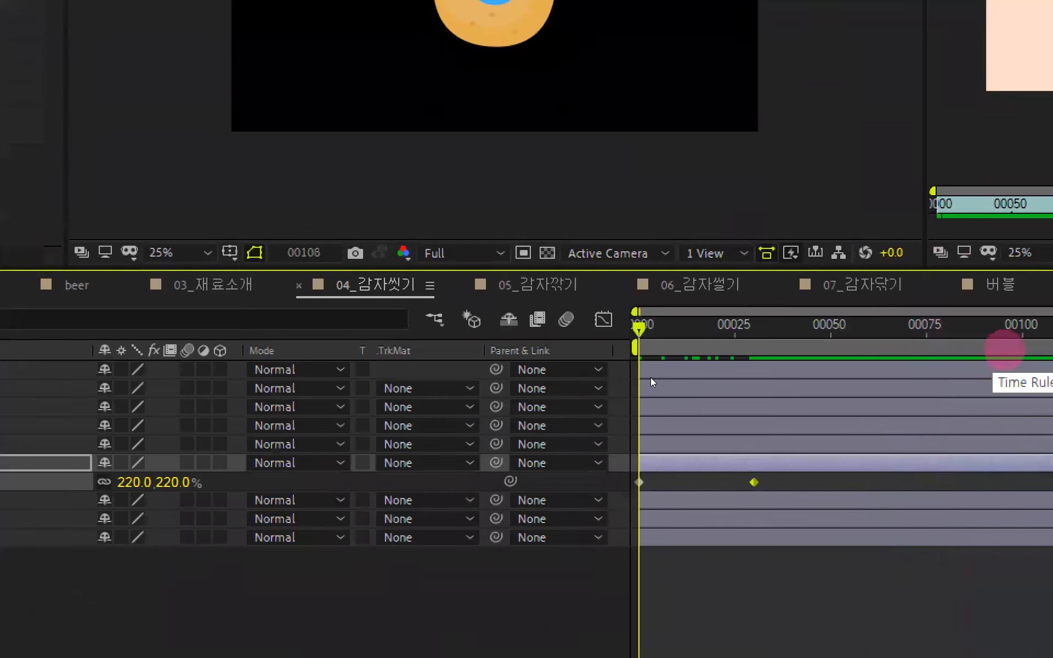
key(space)
- Move the Drop_02, Drop_03 and Drop_04 layers to start at frame 30
drag(680, 329, 754, 421)
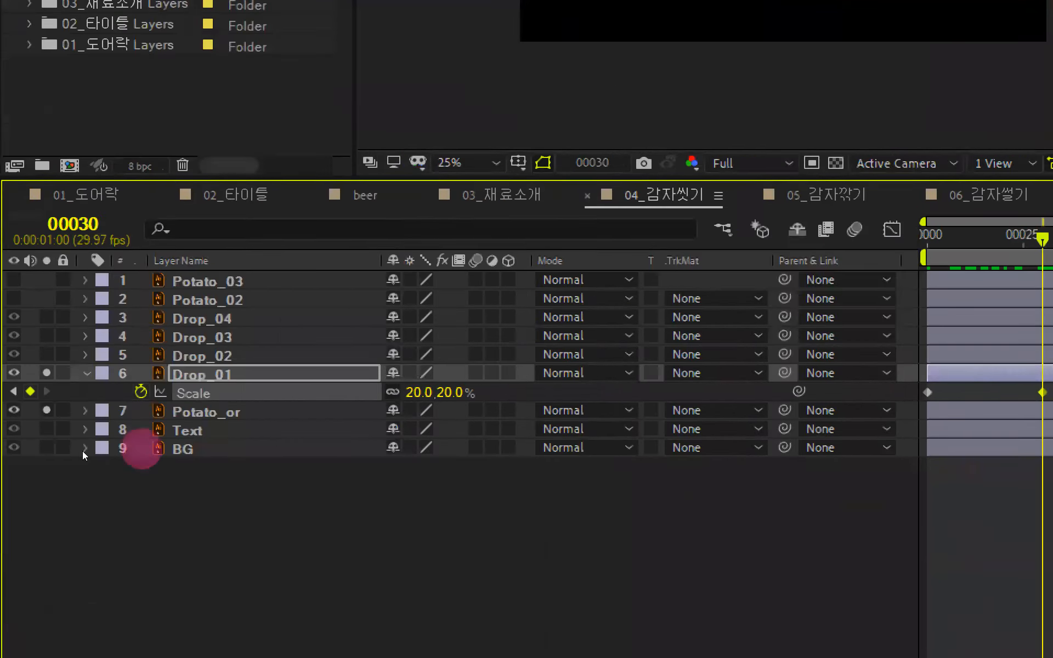
click(225, 354)
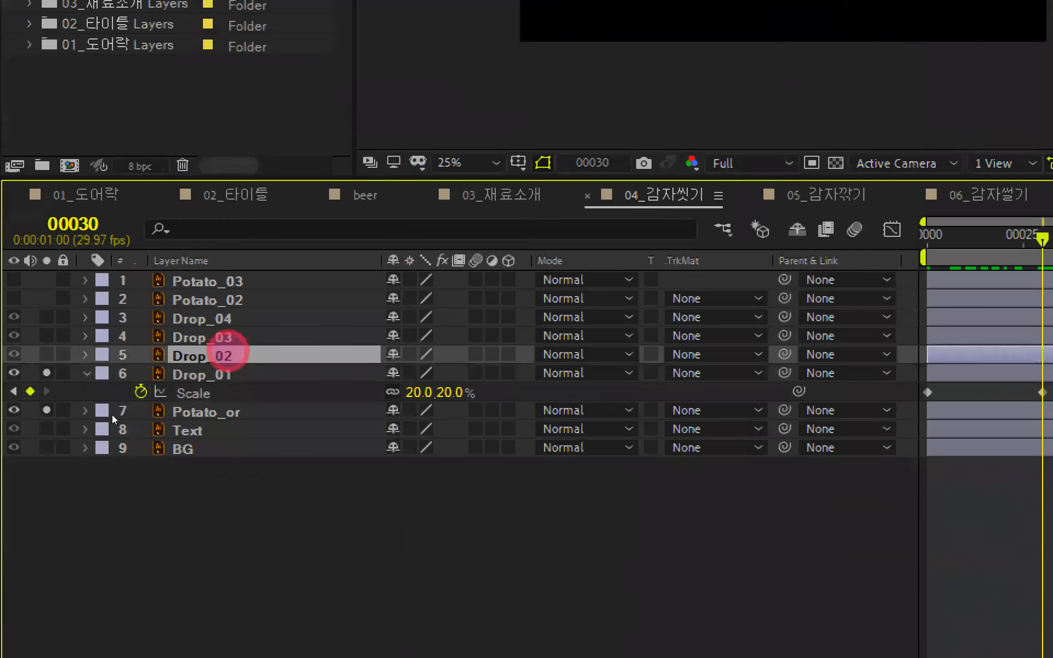
shift+click(225, 318)
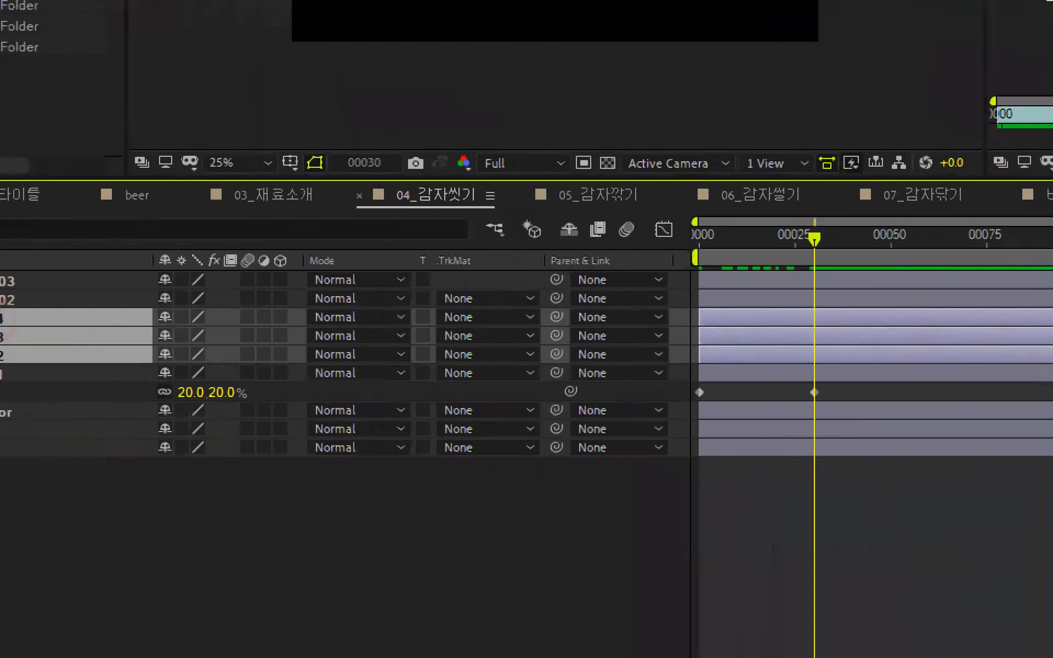
key(bracketleft)
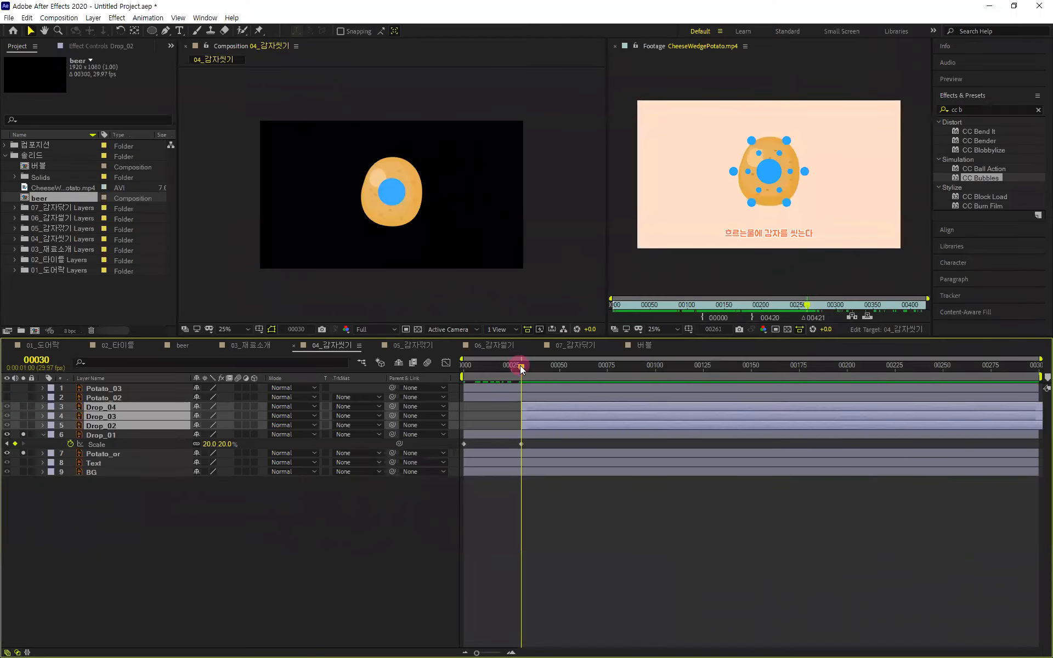
- Solo the Drop_02, Drop_03 and Drop_04 layers to show all the water drops around the potato at frame 31
mouse_move(520, 366)
mouse_down()
mouse_move(568, 374)
mouse_move(494, 385)
mouse_move(539, 382)
mouse_move(522, 387)
mouse_up()
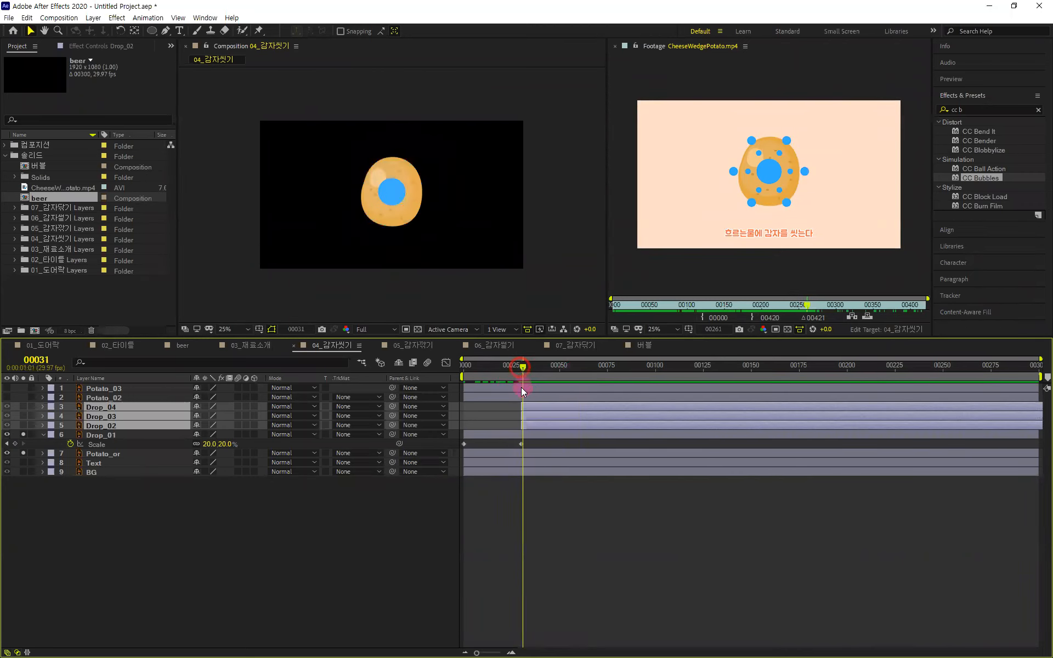
click(254, 530)
click(125, 434)
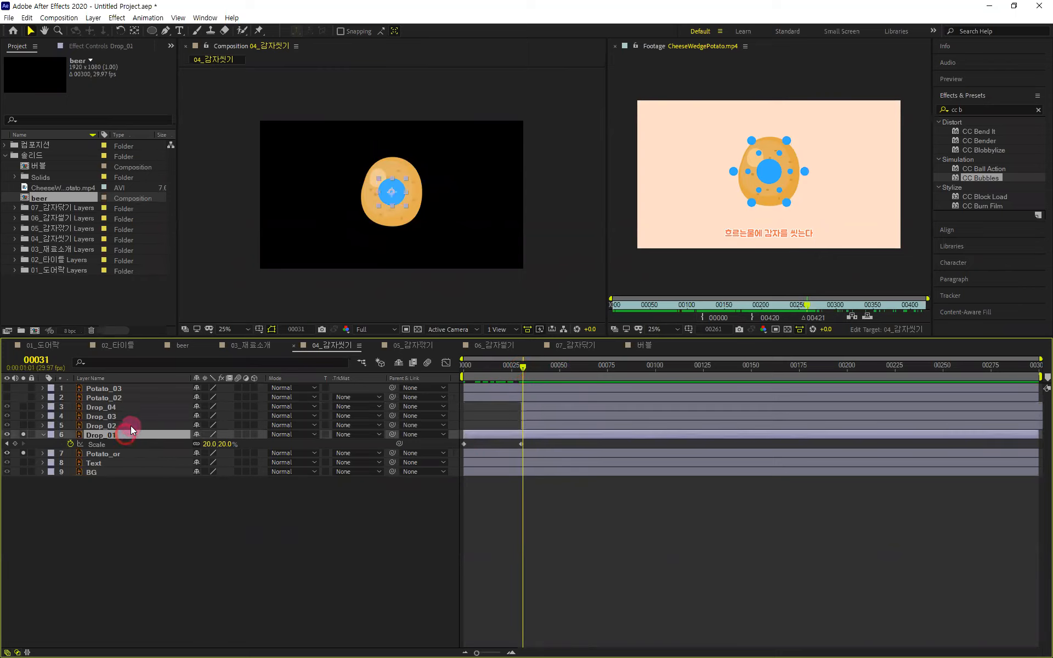
click(130, 425)
click(22, 425)
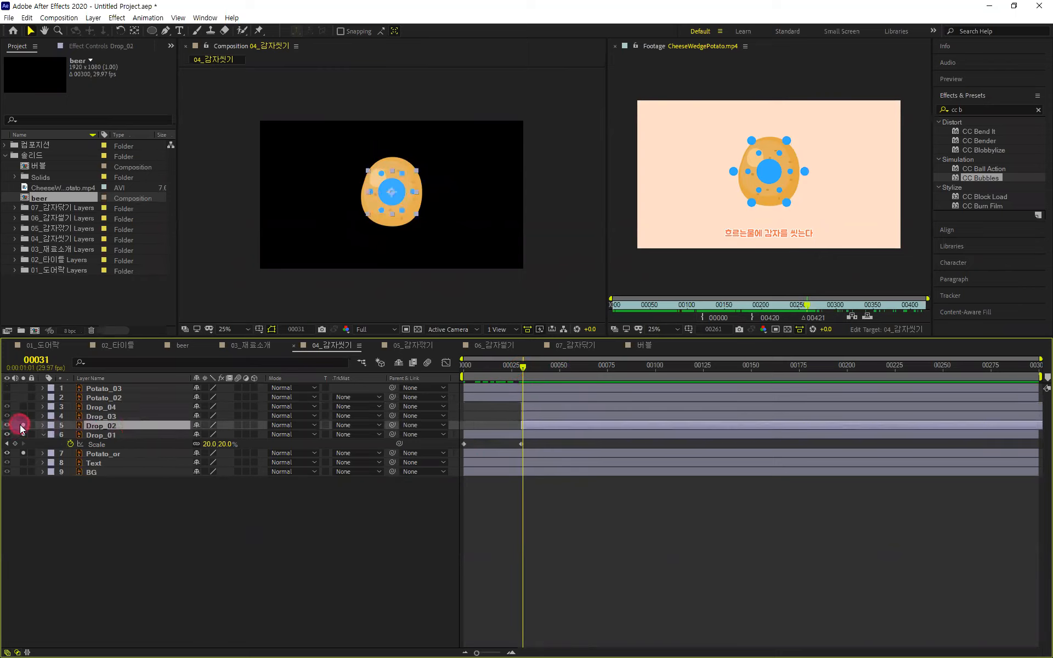
scroll(458, 267, up, 2)
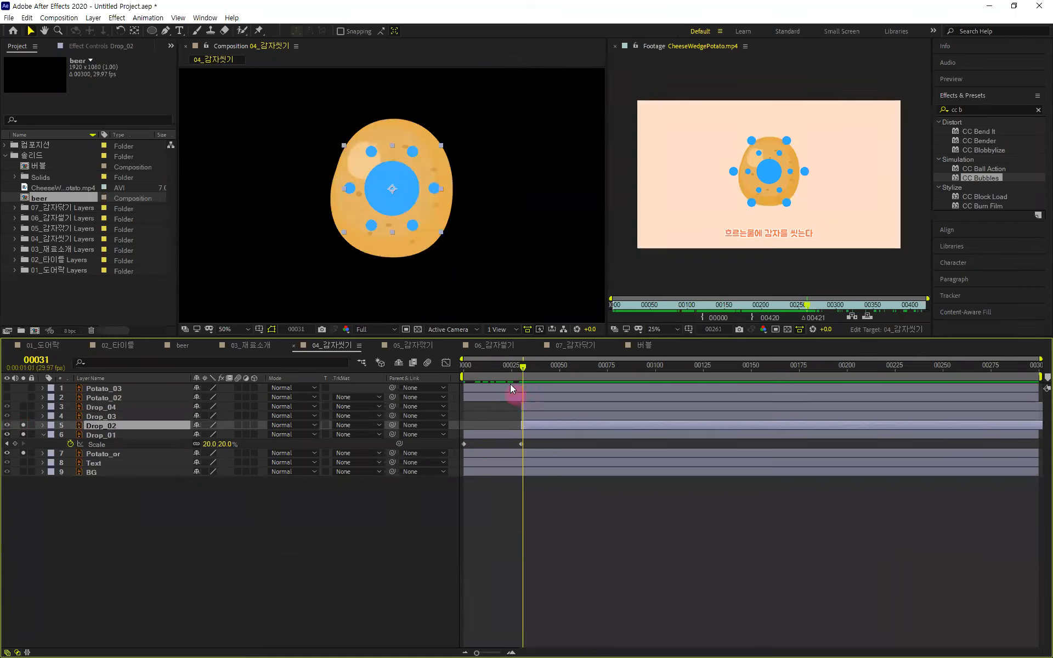
drag(522, 367, 526, 409)
drag(21, 416, 23, 406)
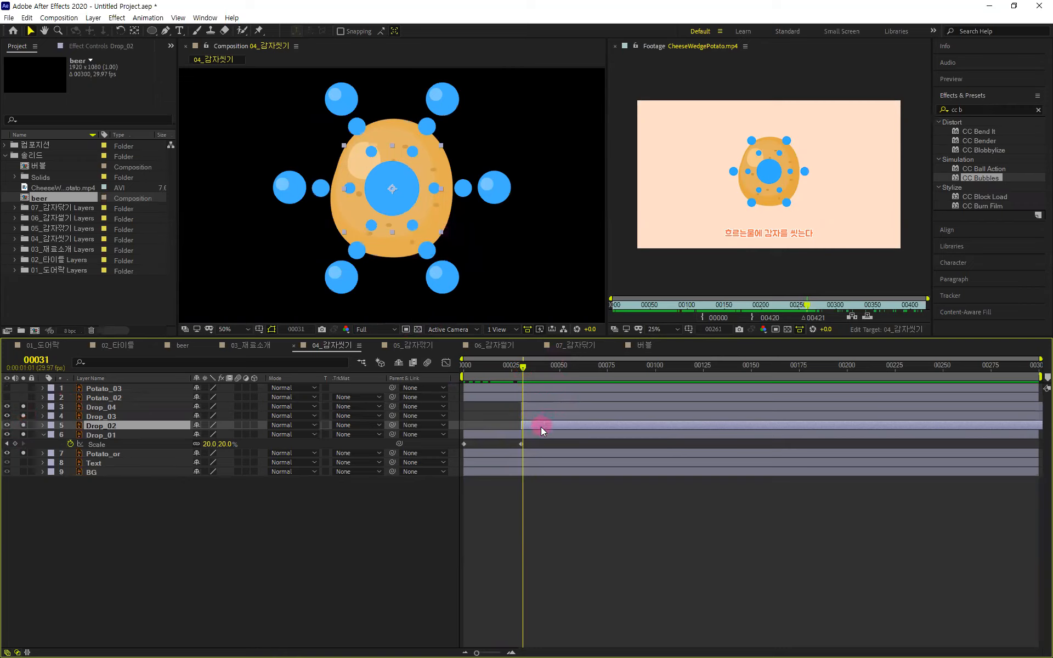
- Set the label colour of the Drop_02, Drop_03 and Drop_04 layers to Yellow
mouse_move(523, 368)
mouse_down()
mouse_move(510, 382)
mouse_move(521, 388)
mouse_up()
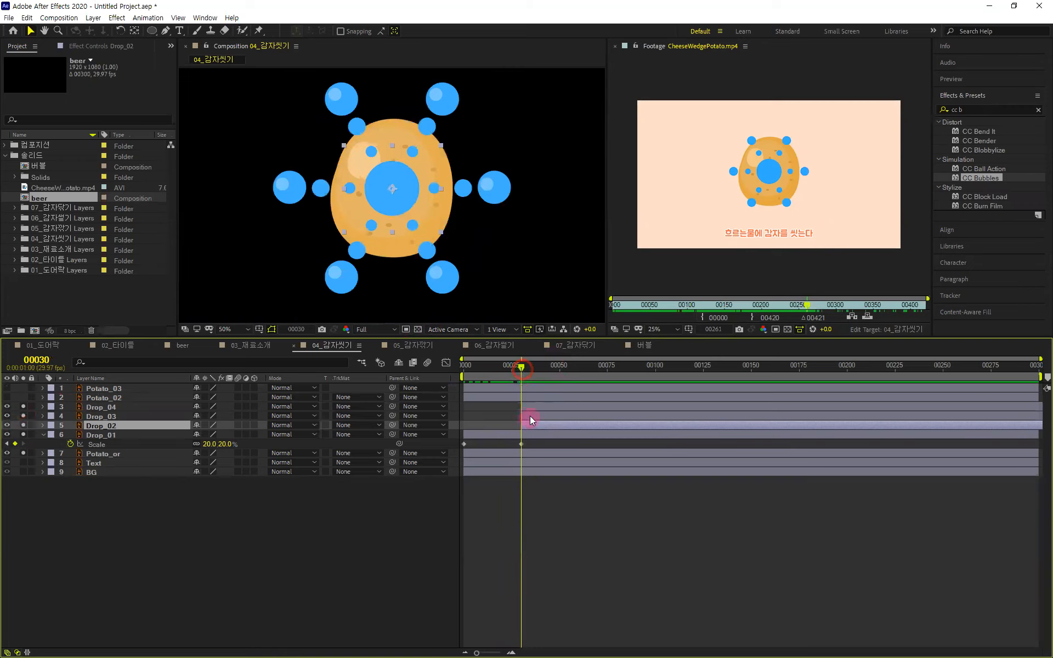
click(528, 405)
shift+click(531, 424)
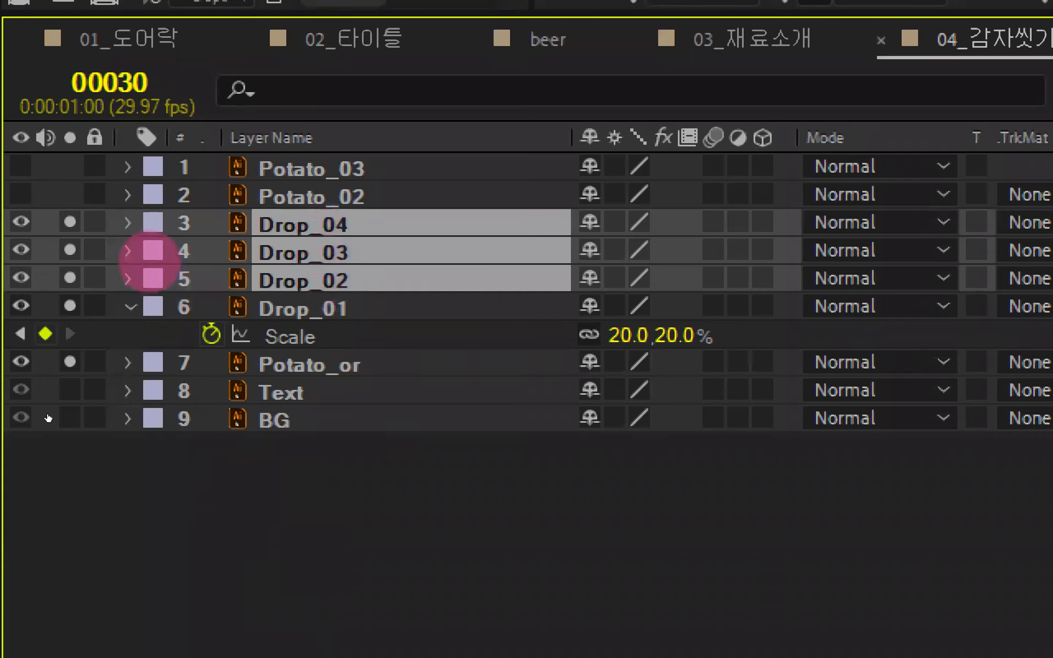
click(153, 223)
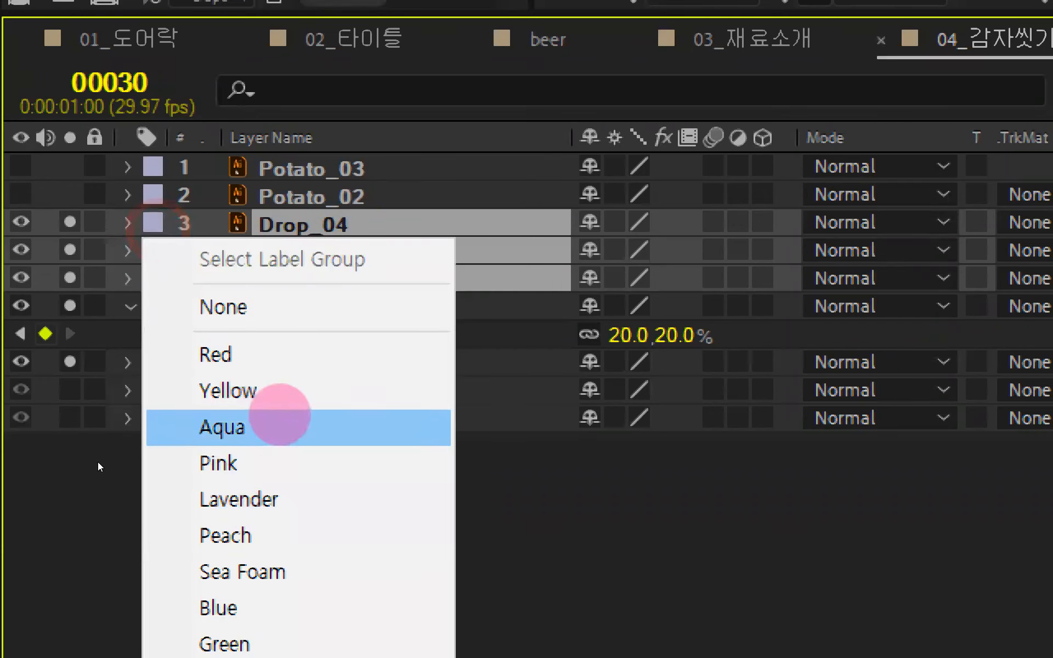
click(298, 380)
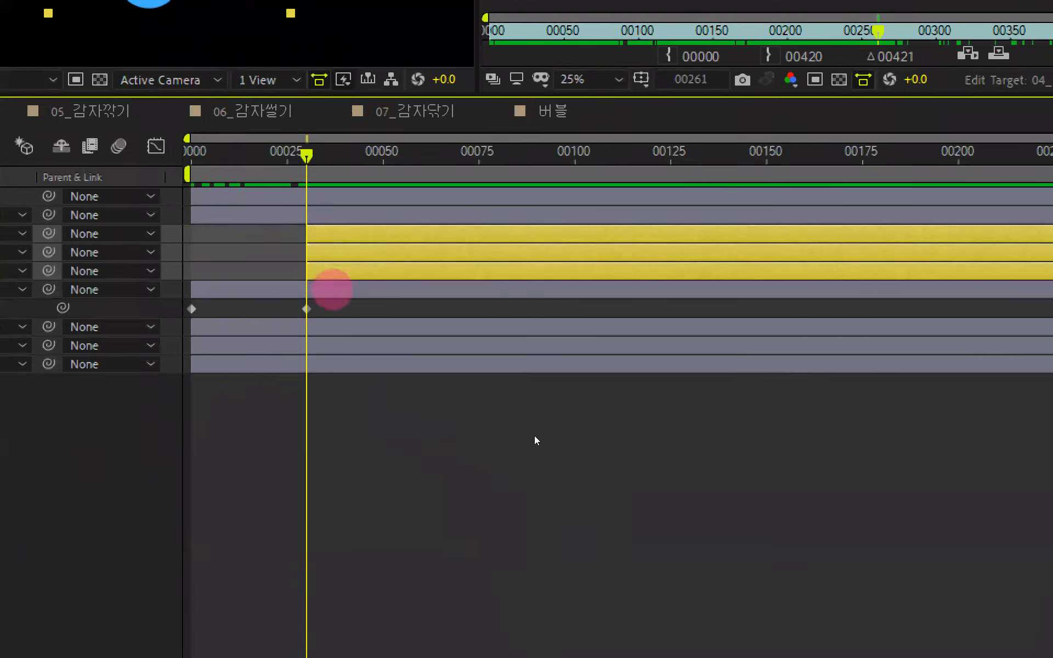
- Stagger the drop layers so Drop_02 starts at frame 40 and Drop_03 and Drop_04 start at frame 50
key(shift+Page_Down)
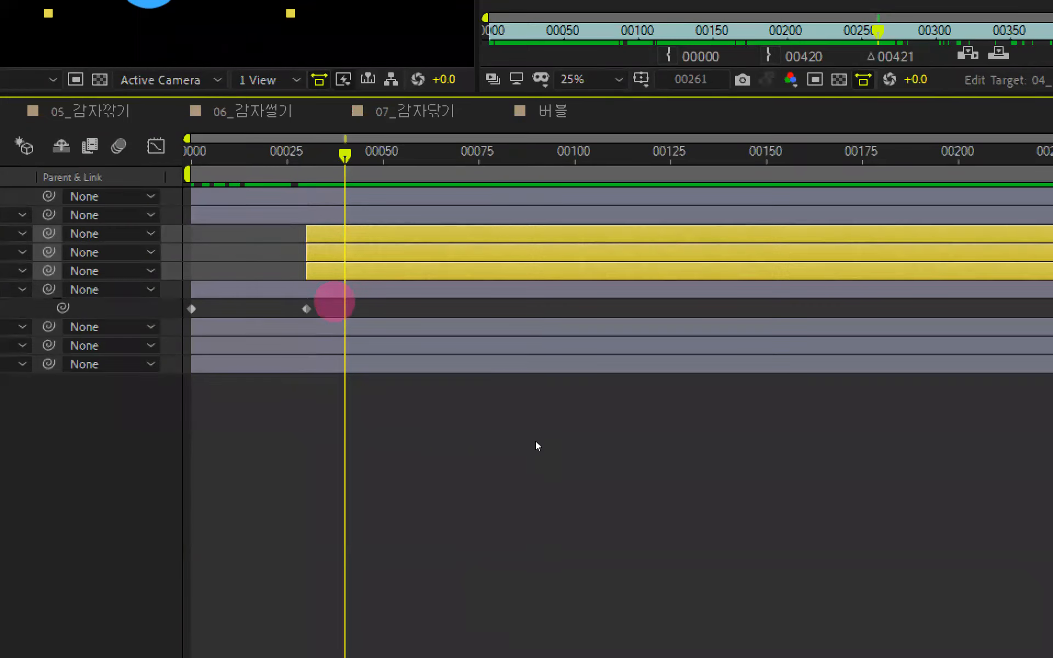
key(bracketleft)
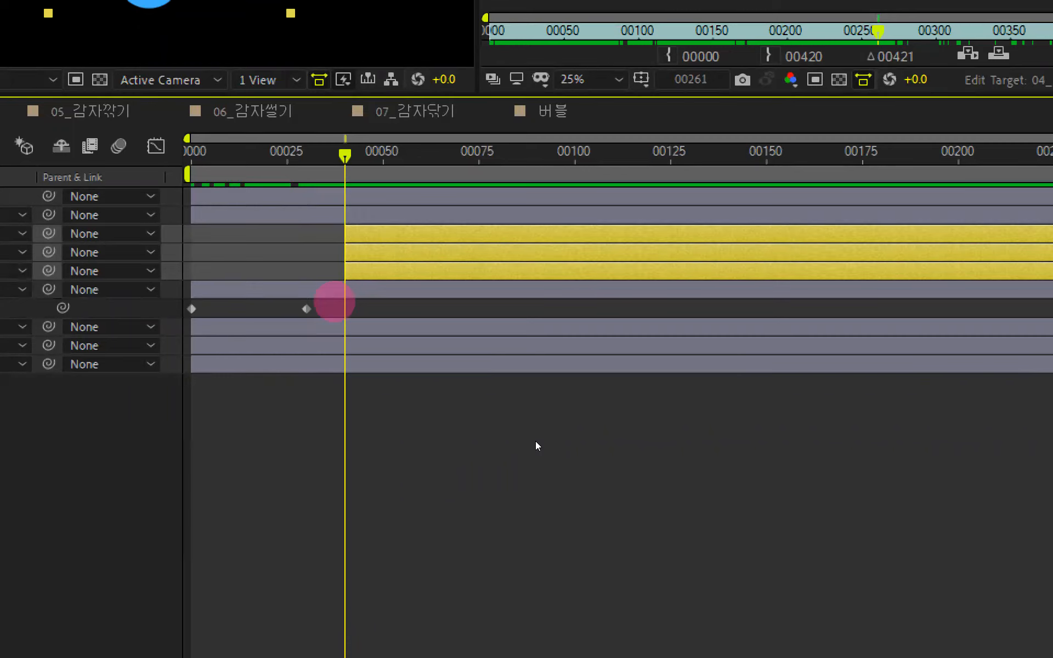
key(shift+Page_Down)
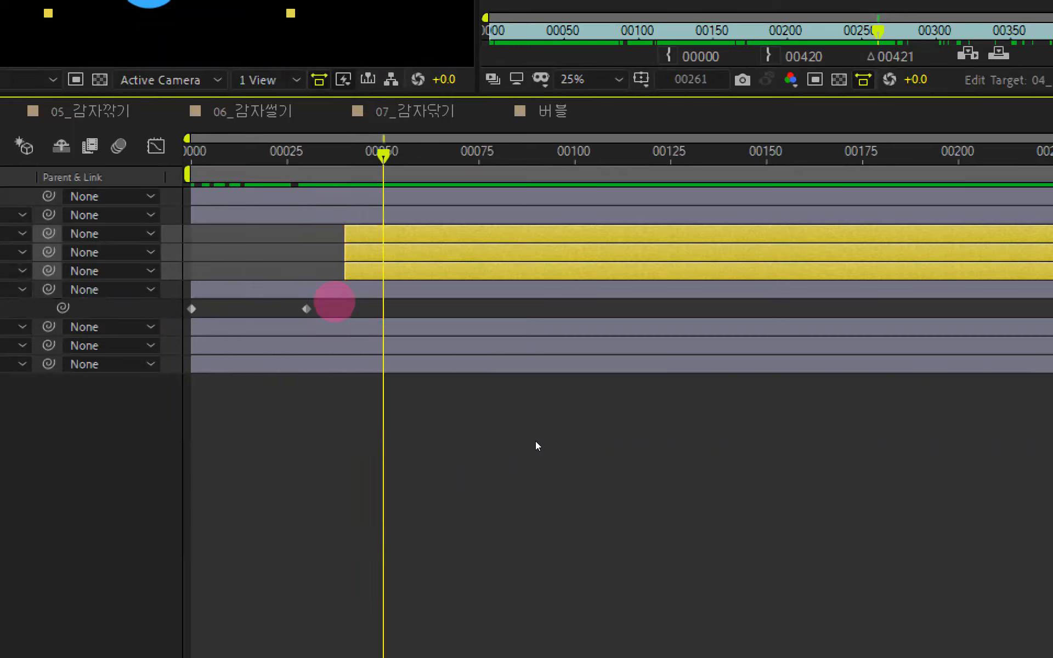
click(326, 256)
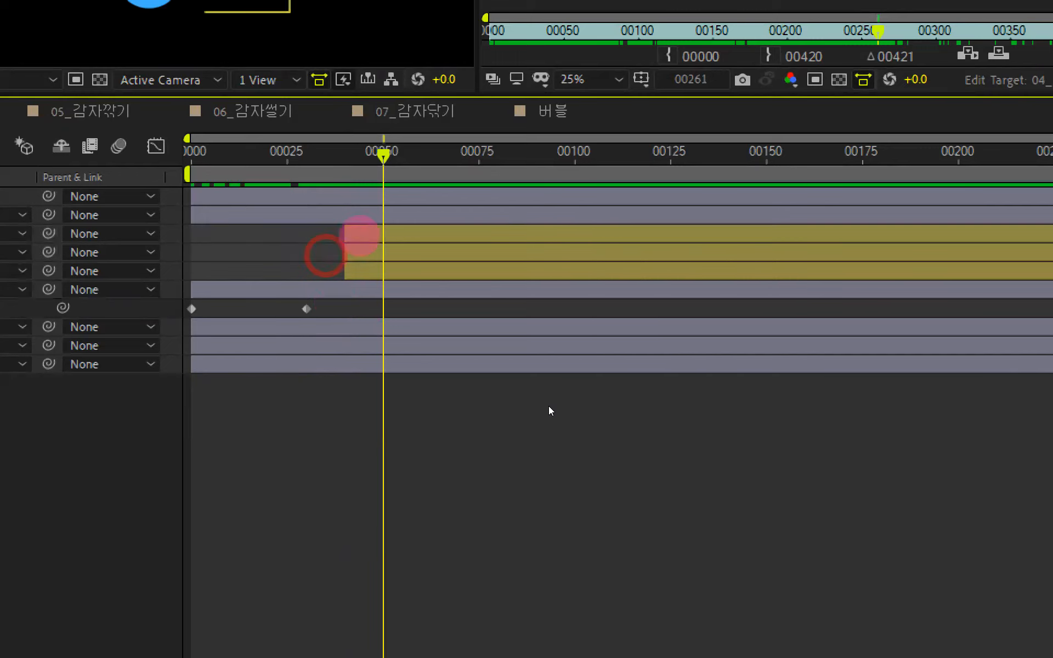
click(360, 237)
shift+click(362, 247)
key(alt+bracketleft)
click(437, 385)
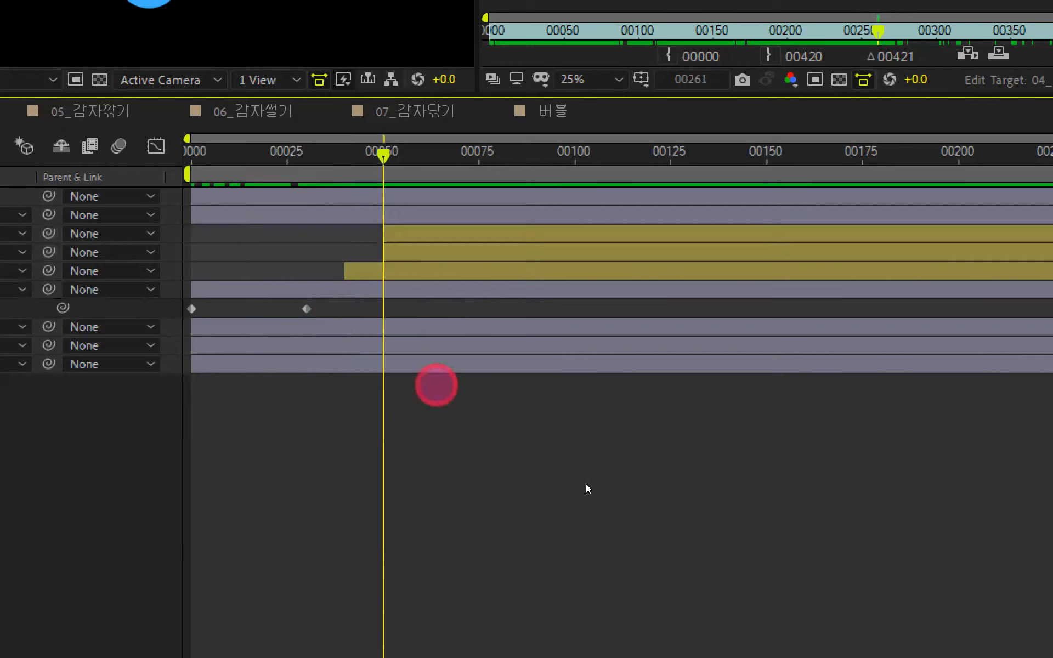
- Set the Drop_04 layer to start at frame 60
key(shift+Page_Down)
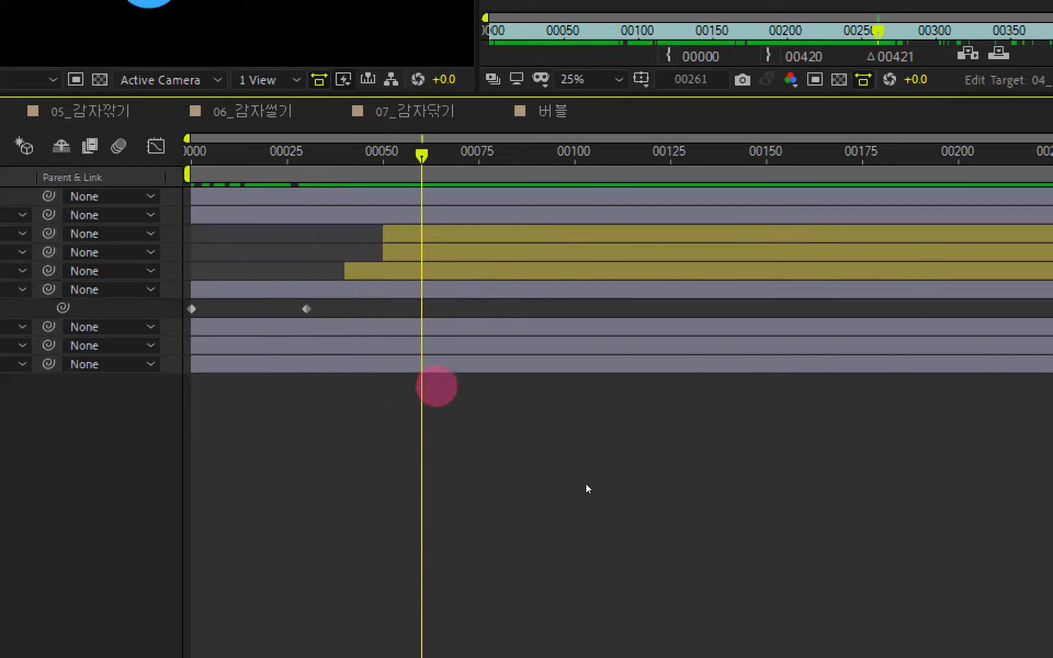
click(501, 230)
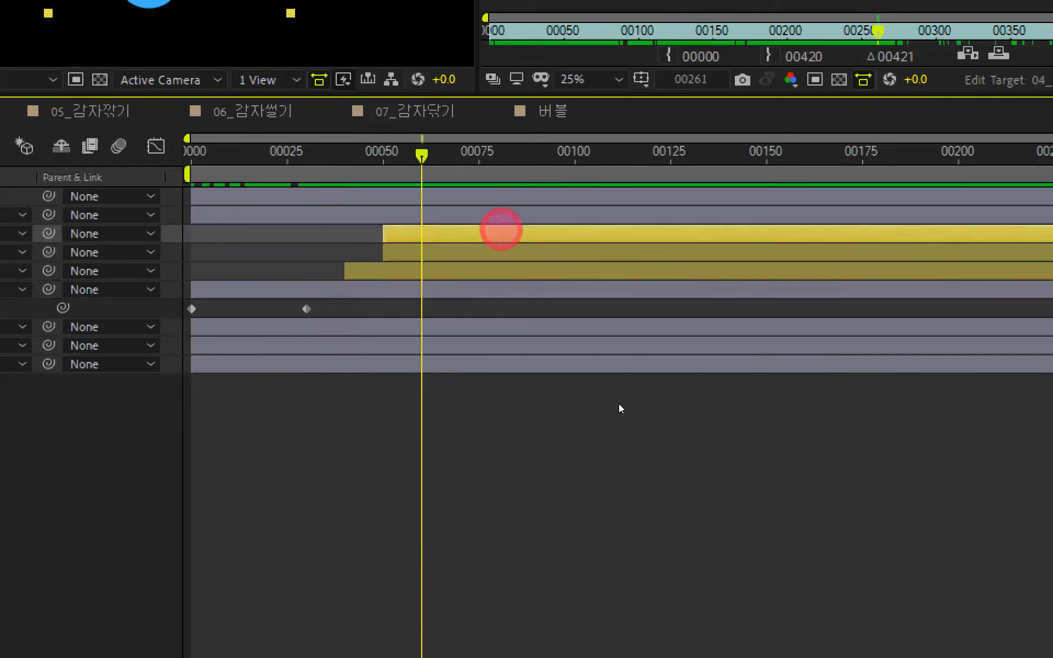
key(alt+bracketleft)
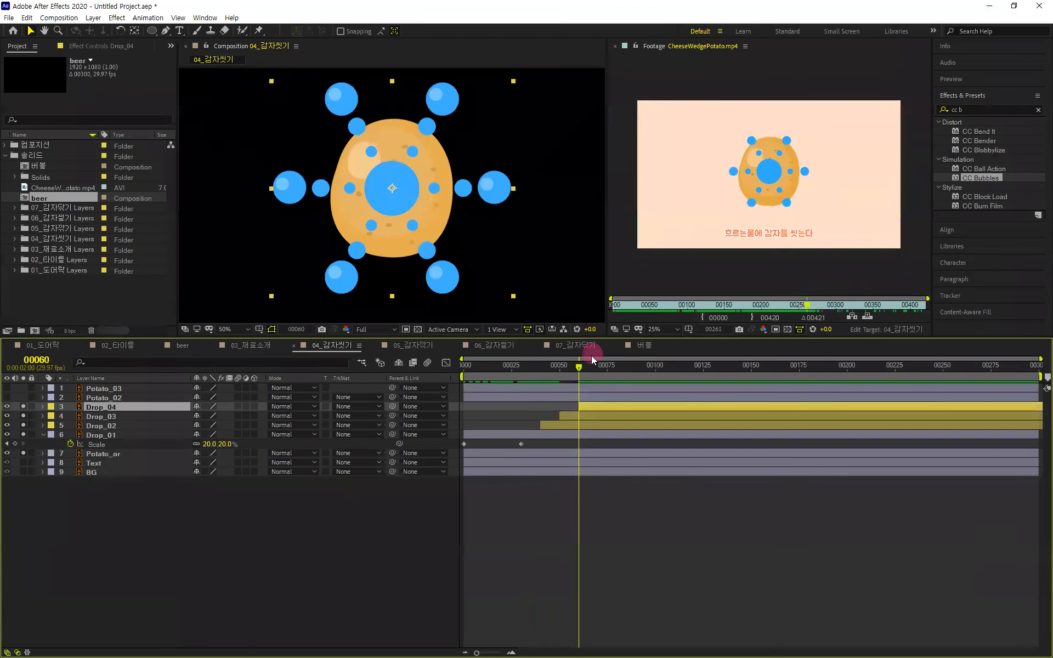
- Preview the staggered appearance of the water drops from the first frame and scrub back through it
drag(580, 369, 419, 402)
key(space)
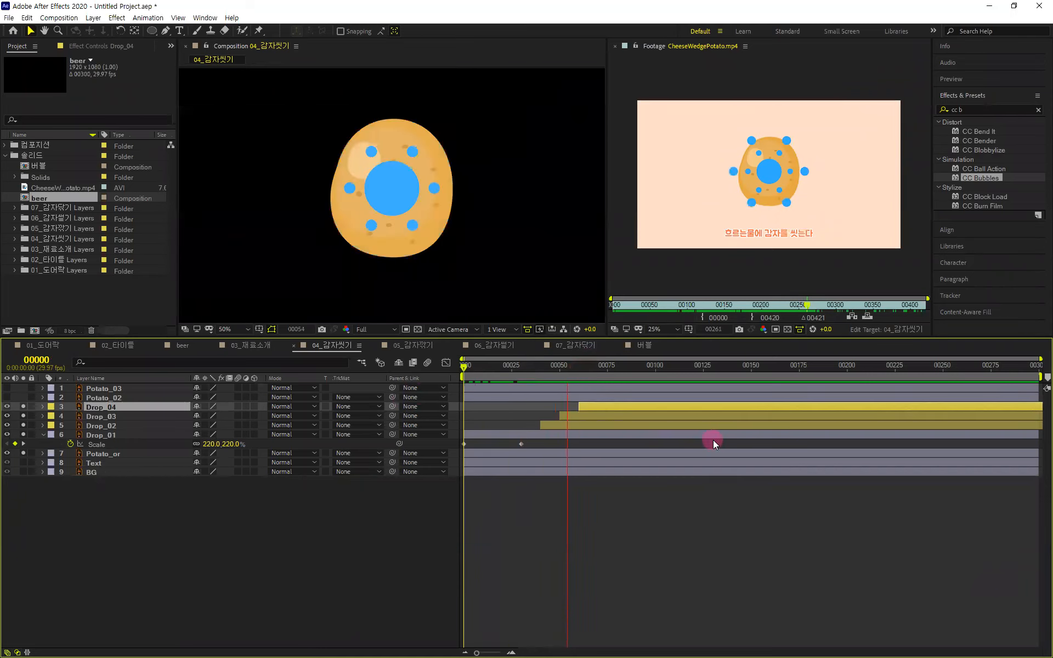
click(637, 368)
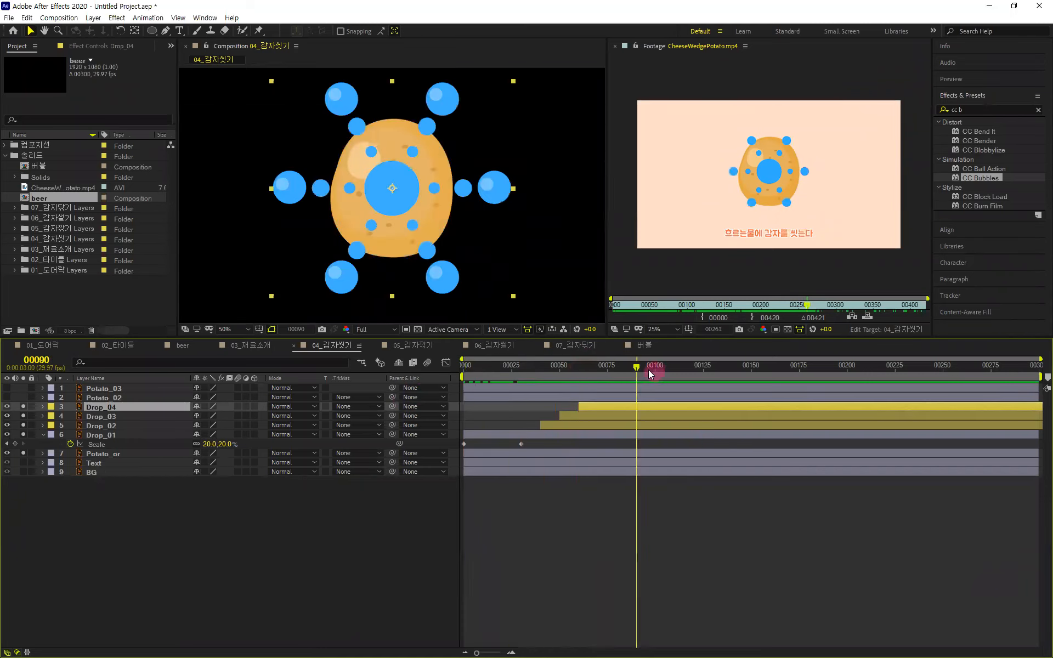
drag(637, 368, 369, 416)
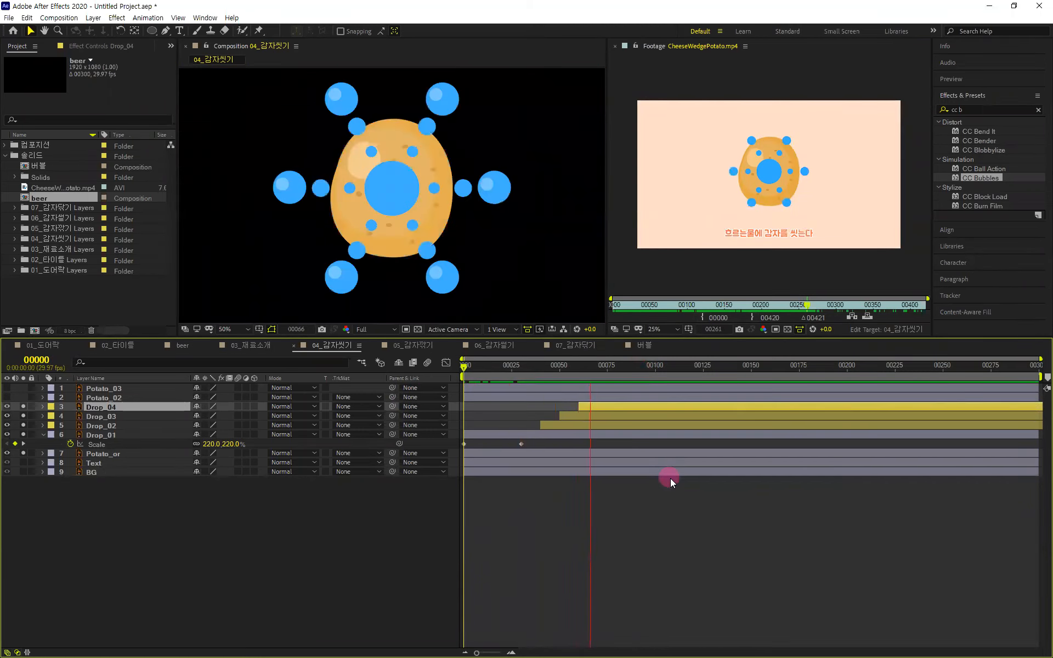
key(space)
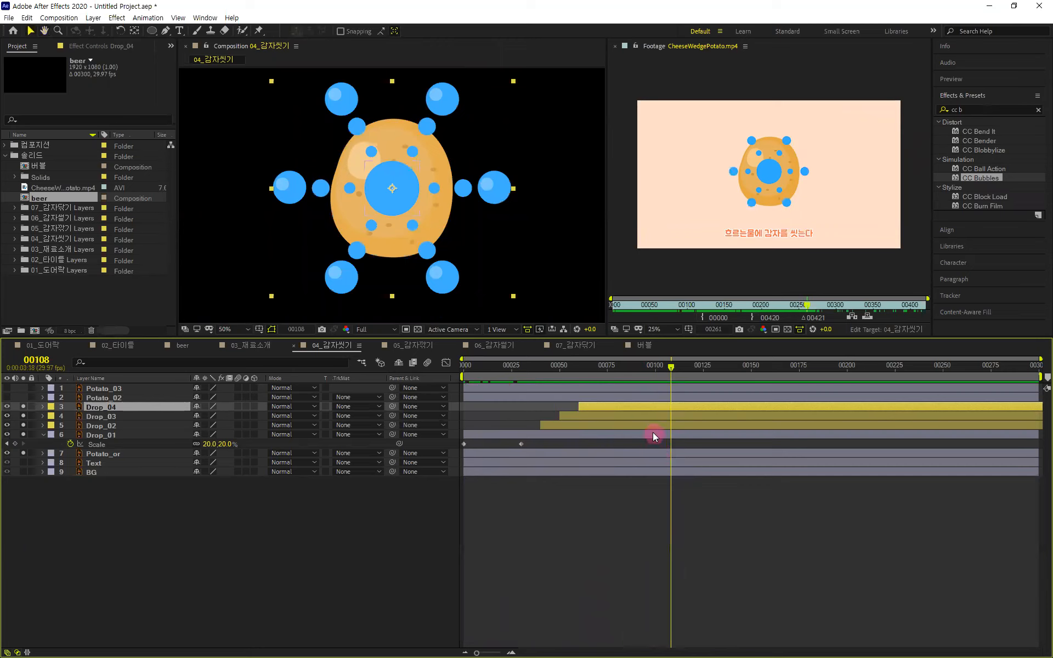
drag(669, 368, 519, 466)
drag(519, 466, 447, 491)
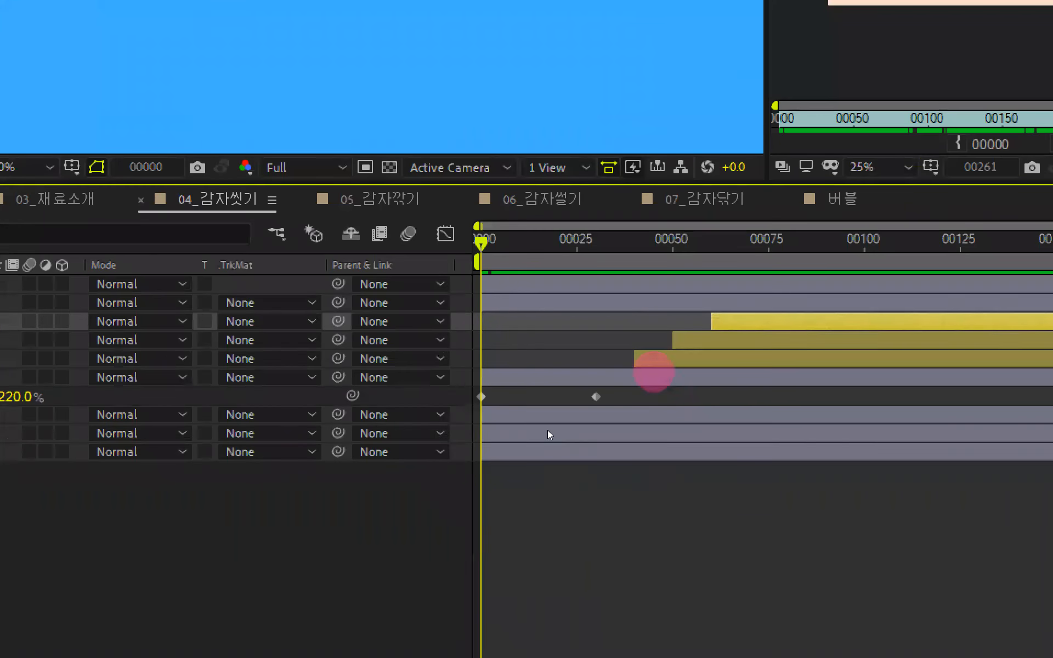
- Move the Drop_02 layer so it starts at frame 35, five frames after the last Drop_01 scale keyframe
drag(481, 244, 596, 292)
click(82, 228)
text(35)
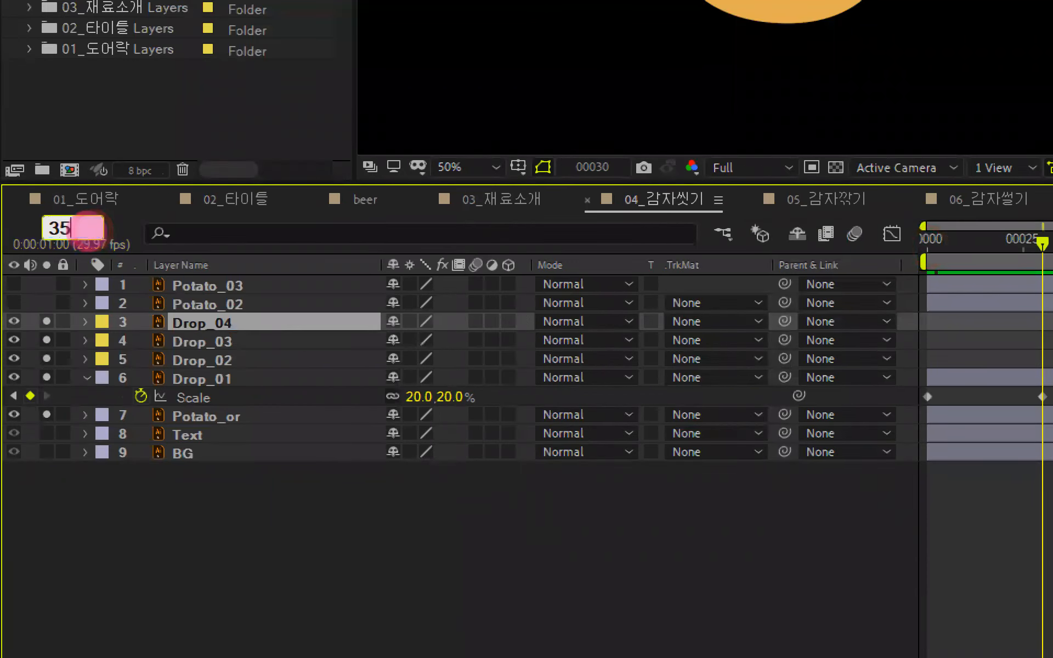
key(Return)
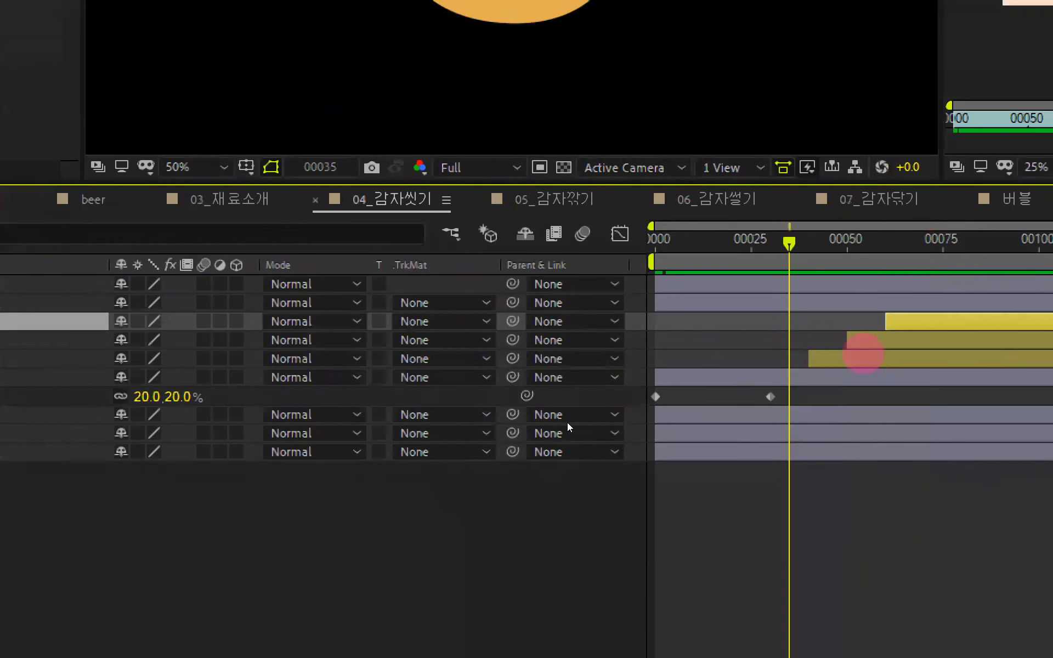
click(862, 353)
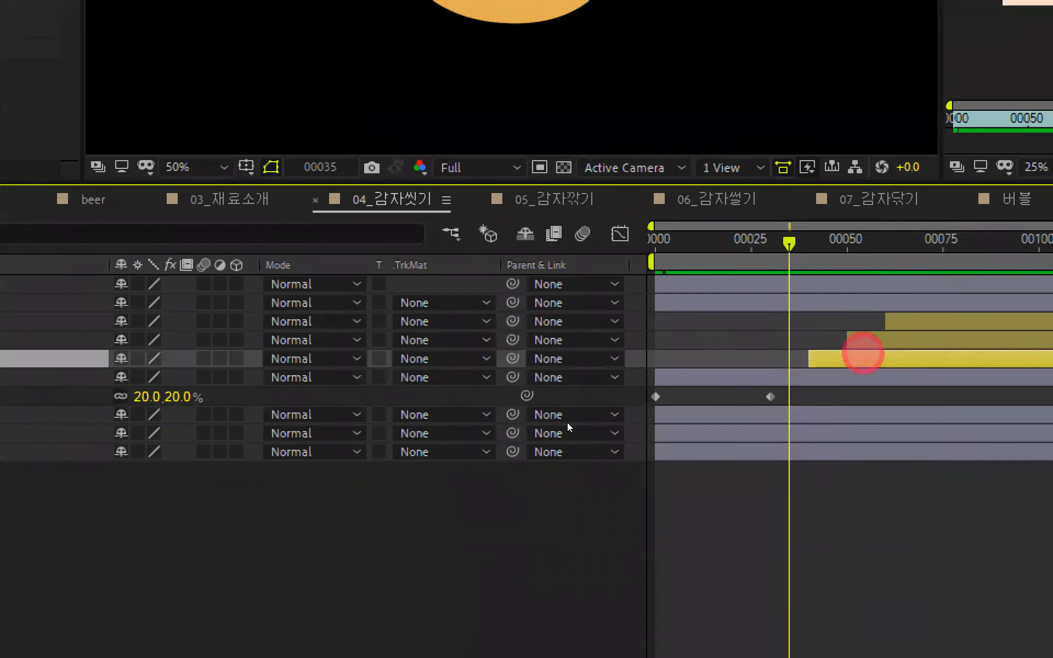
key(bracketleft)
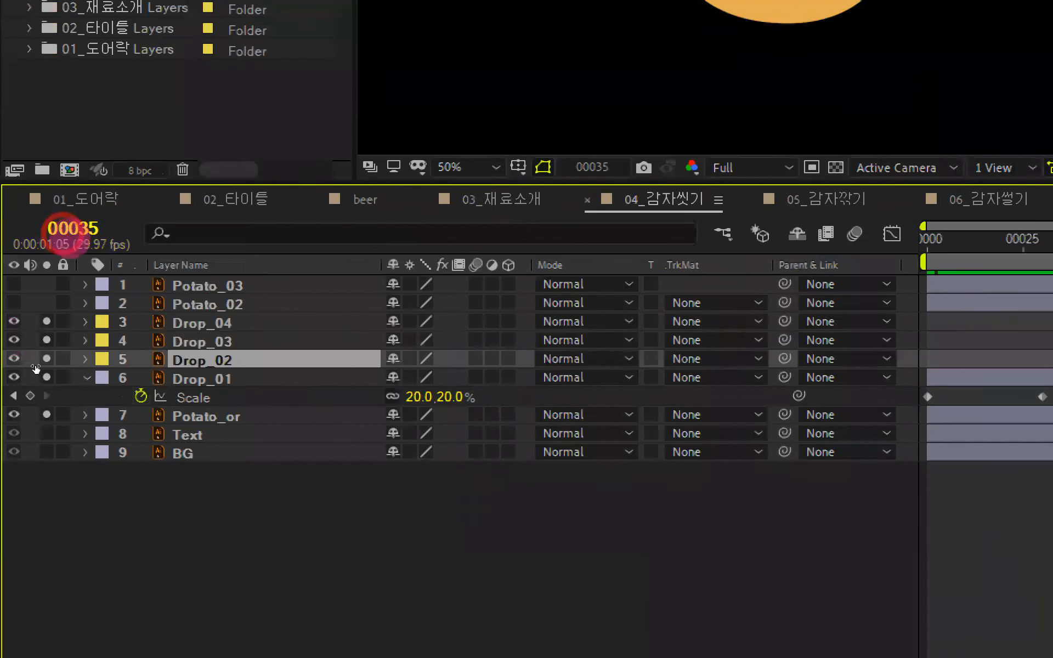
- Move the Drop_03 layer so it starts at frame 40
key(alt+shift+j)
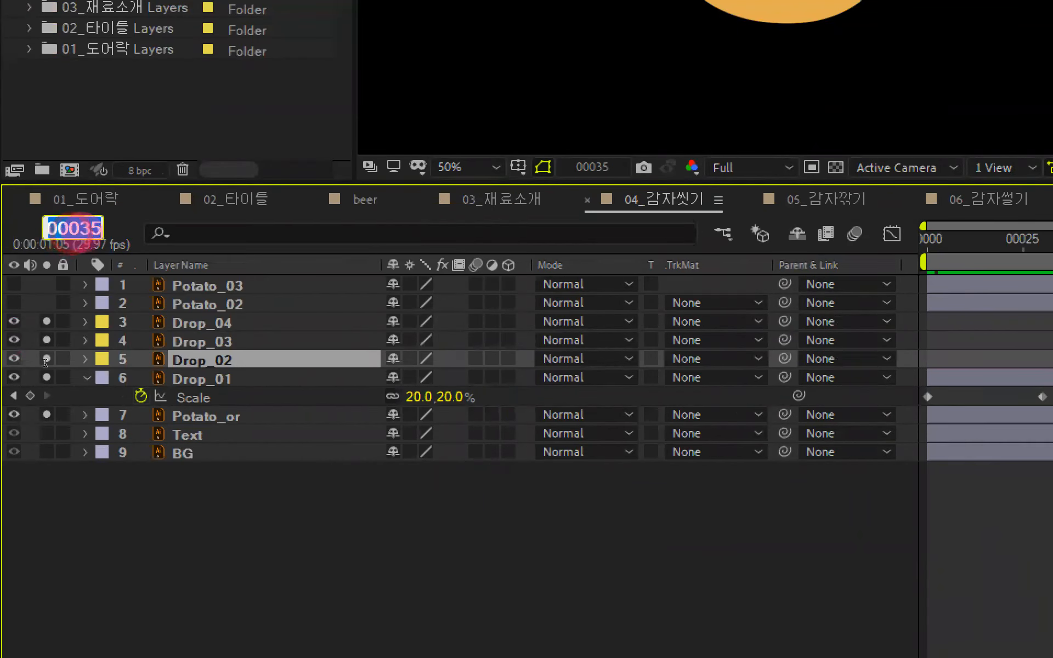
text(40)
key(Return)
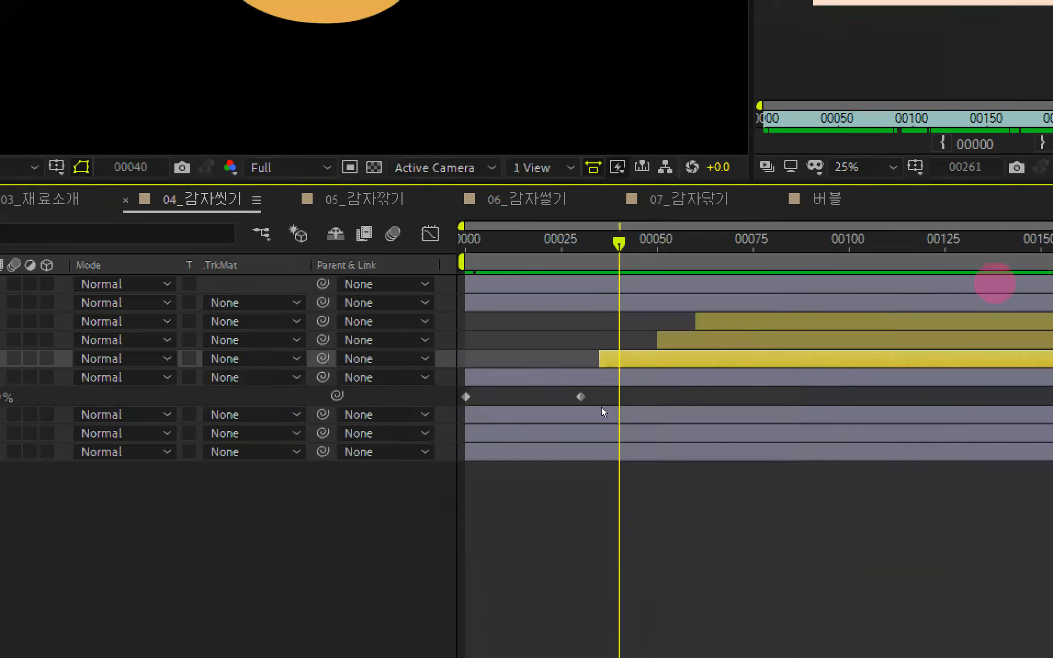
click(723, 340)
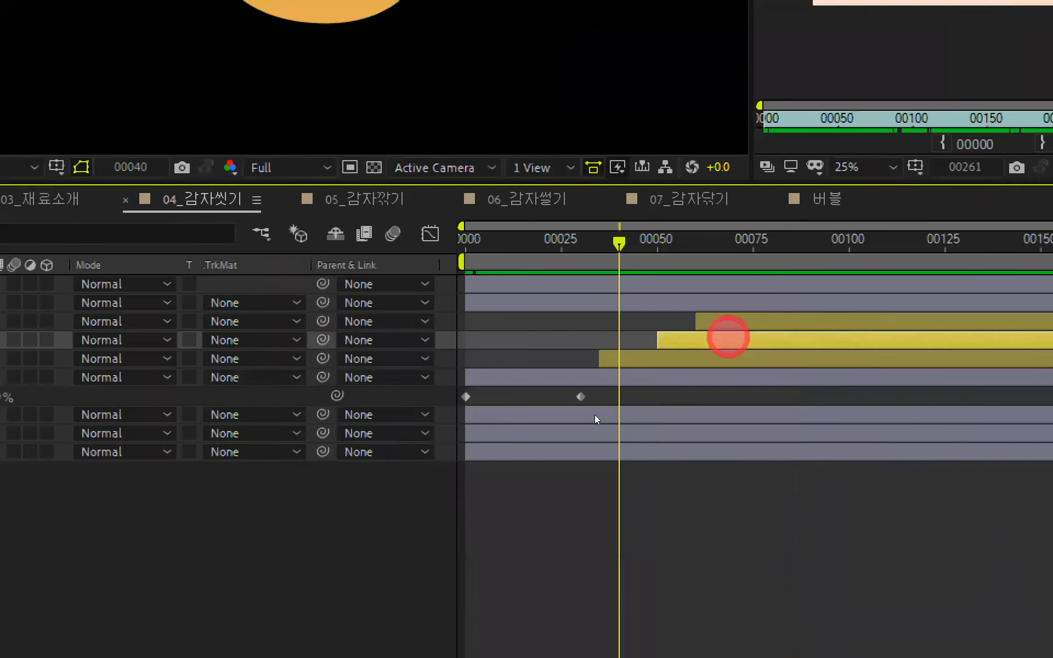
key(bracketleft)
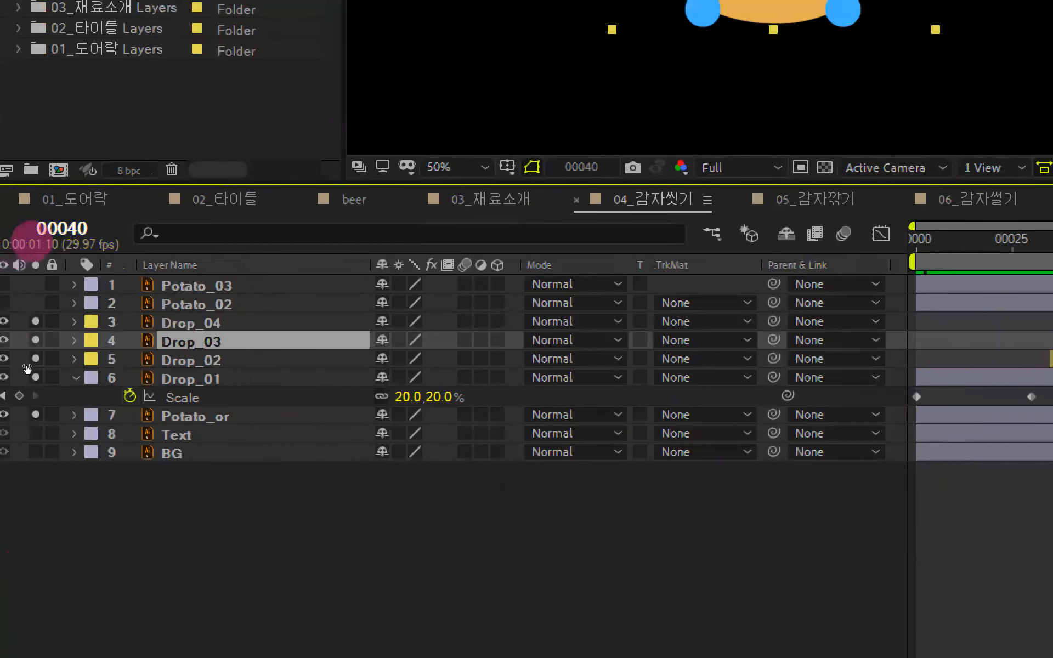
- Move the Drop_04 layer so it starts at frame 45
click(55, 229)
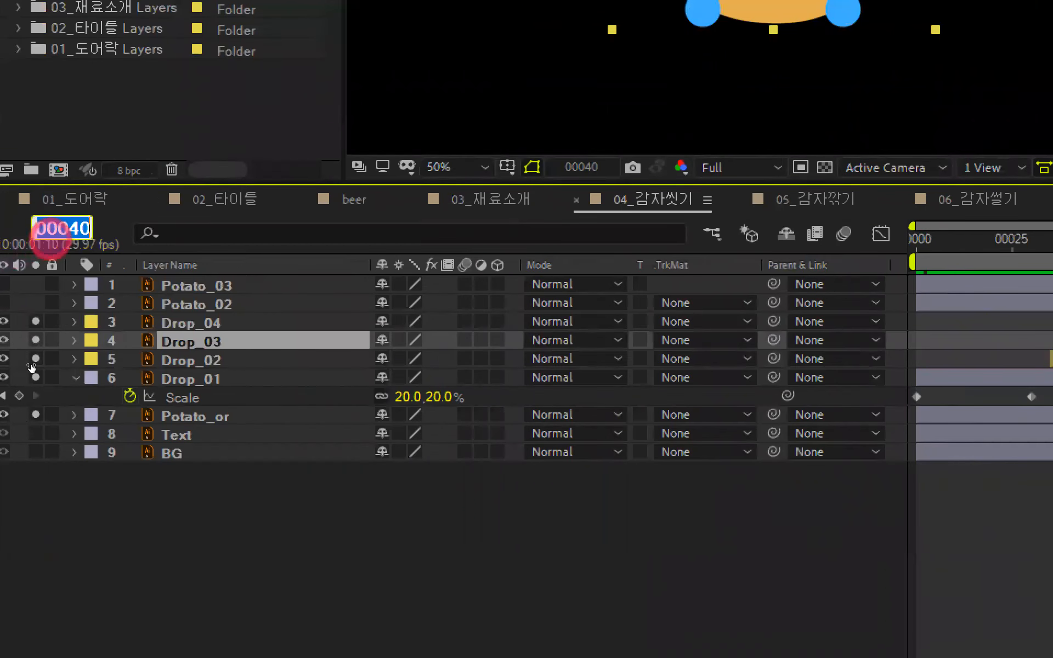
text(45)
key(Return)
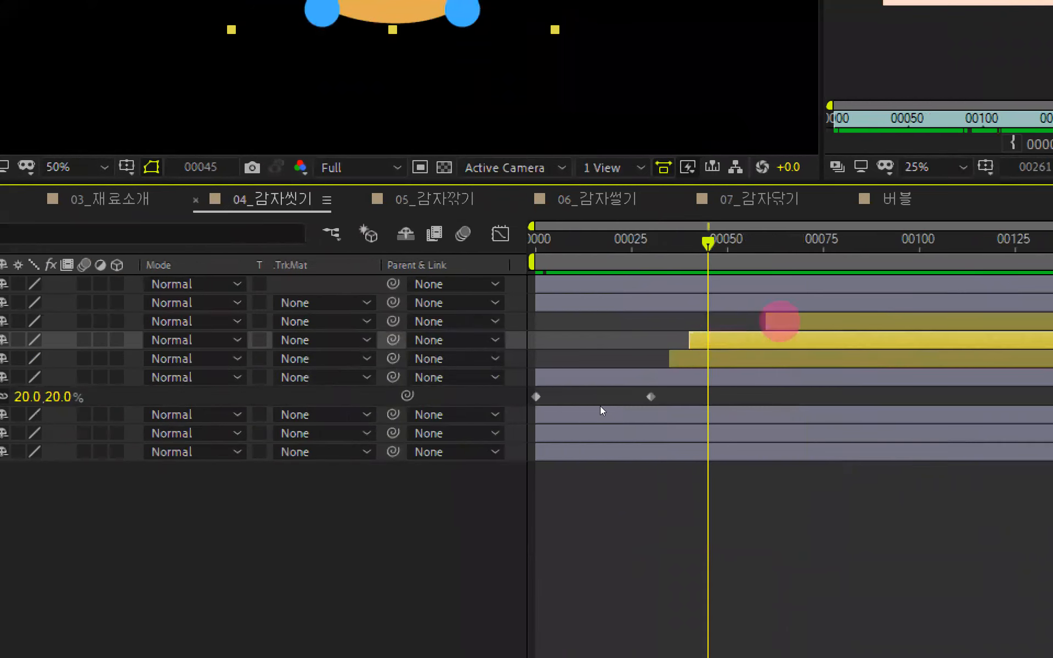
click(813, 322)
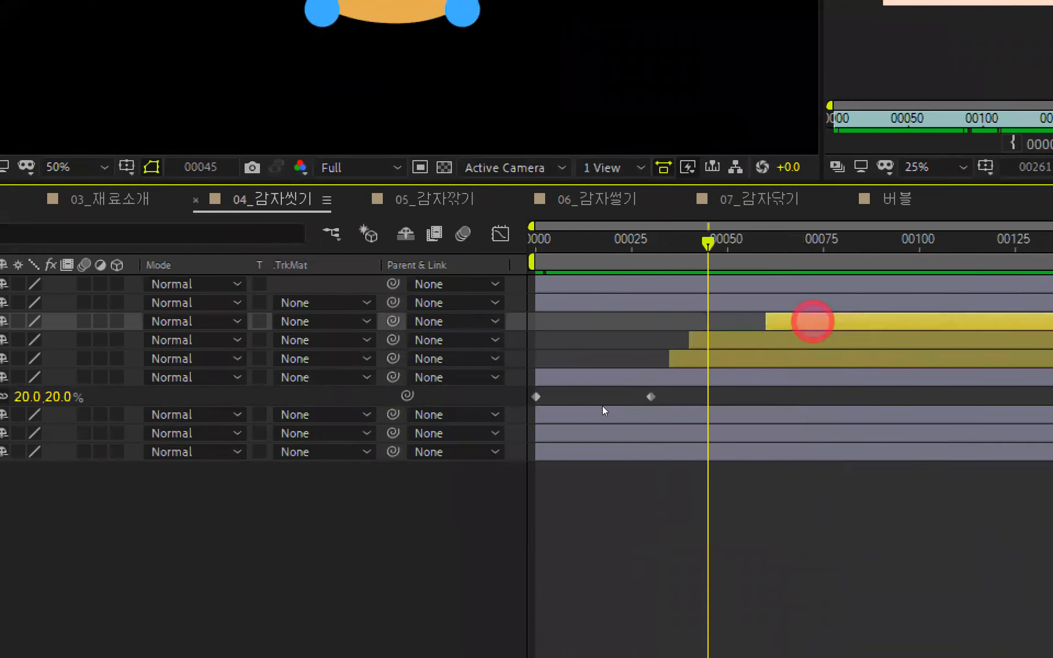
key([)
- Play back the composition from frame 0 to check the tighter timing of the drops
drag(714, 237, 454, 260)
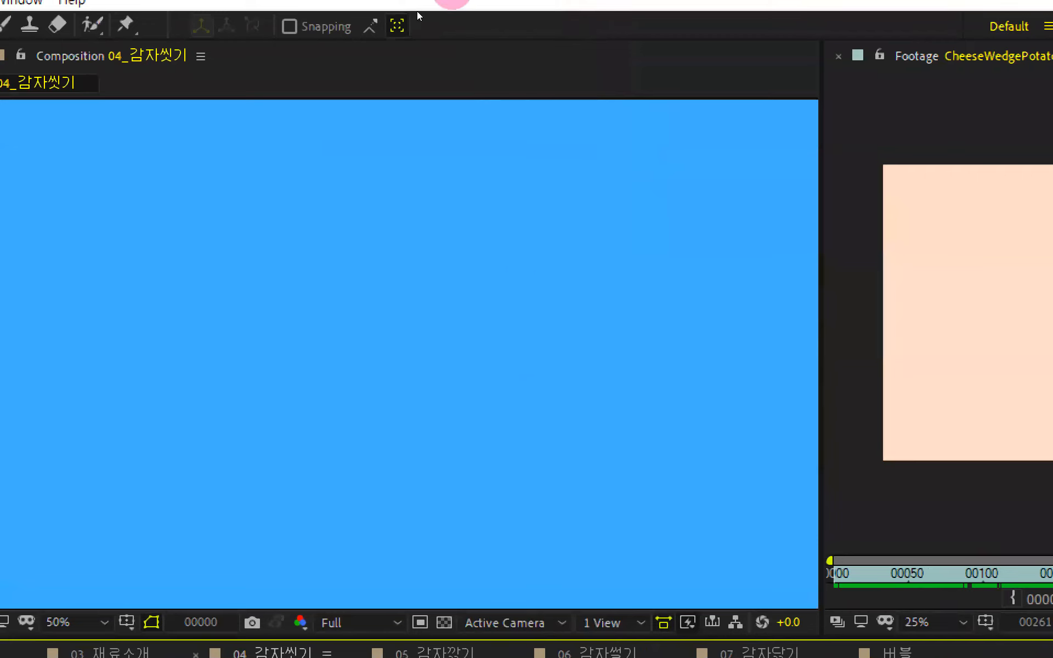
key(space)
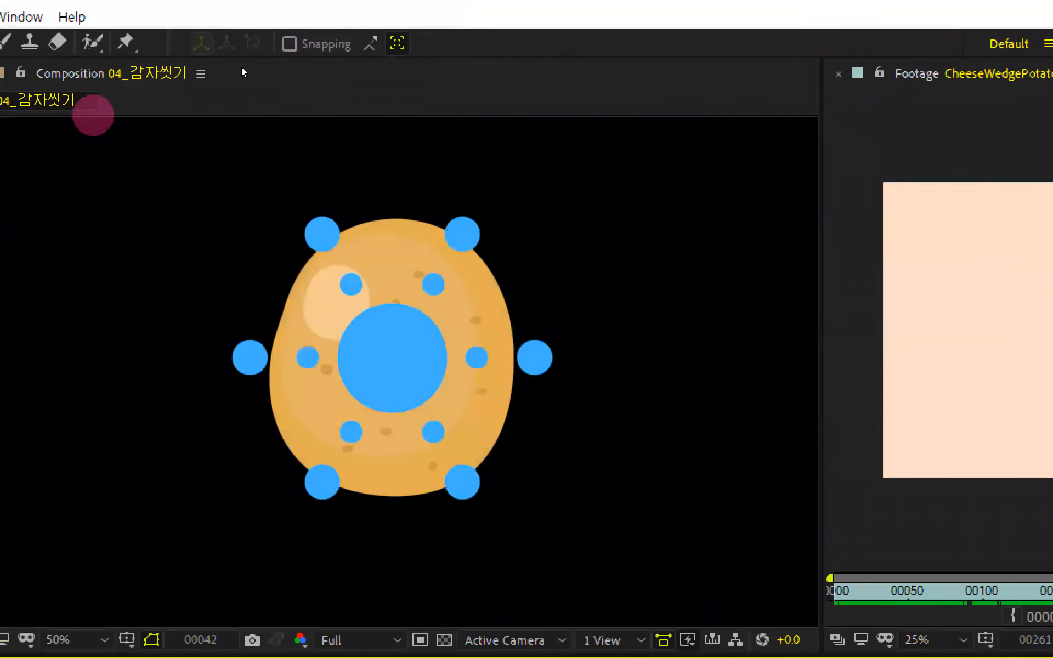
key(space)
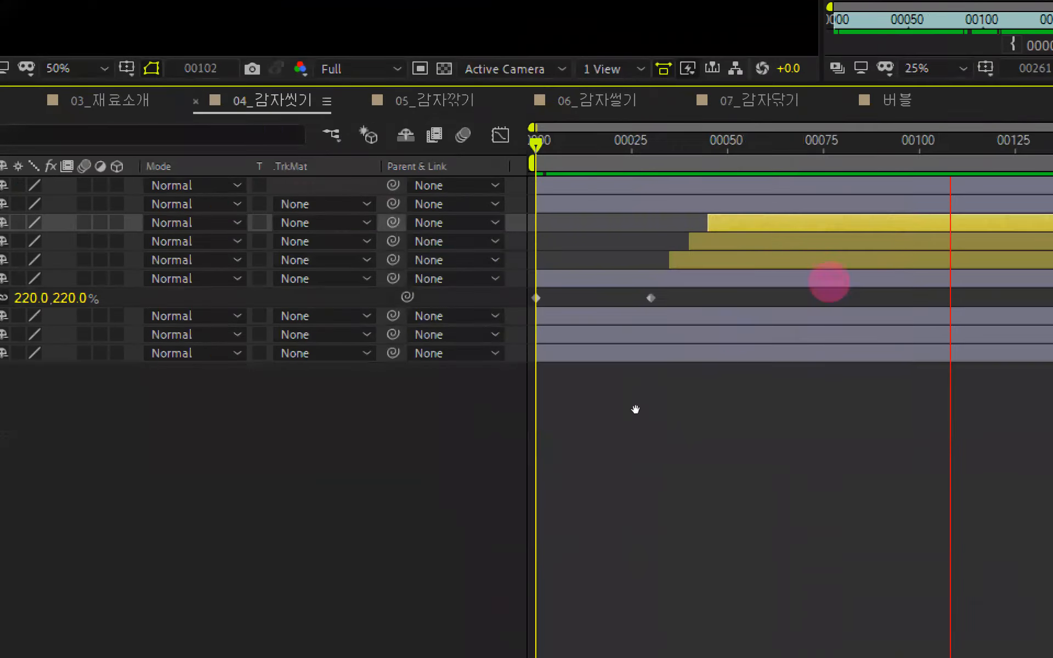
drag(925, 141, 297, 161)
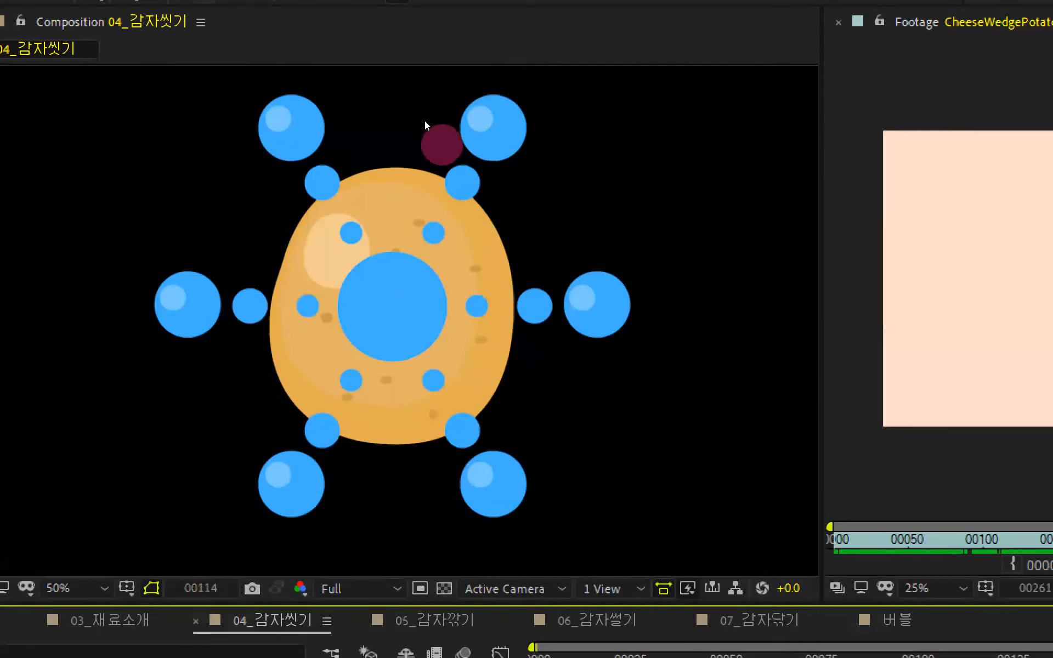
key(space)
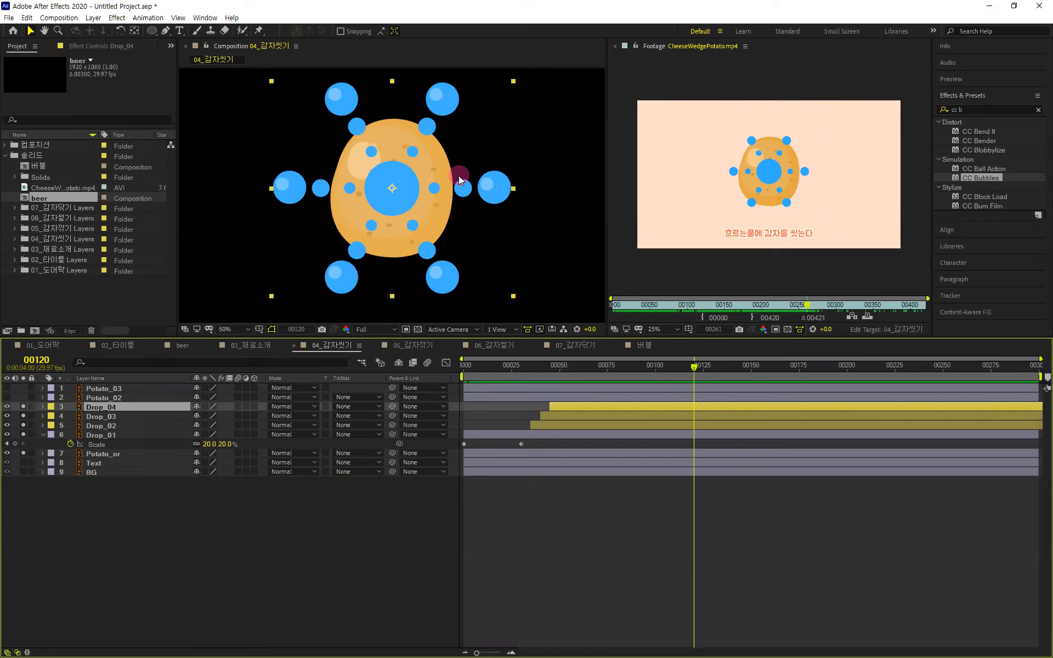
- Trim the end of the Drop_04 layer at frame 65, 20 frames after its start
drag(694, 370, 550, 427)
click(37, 359)
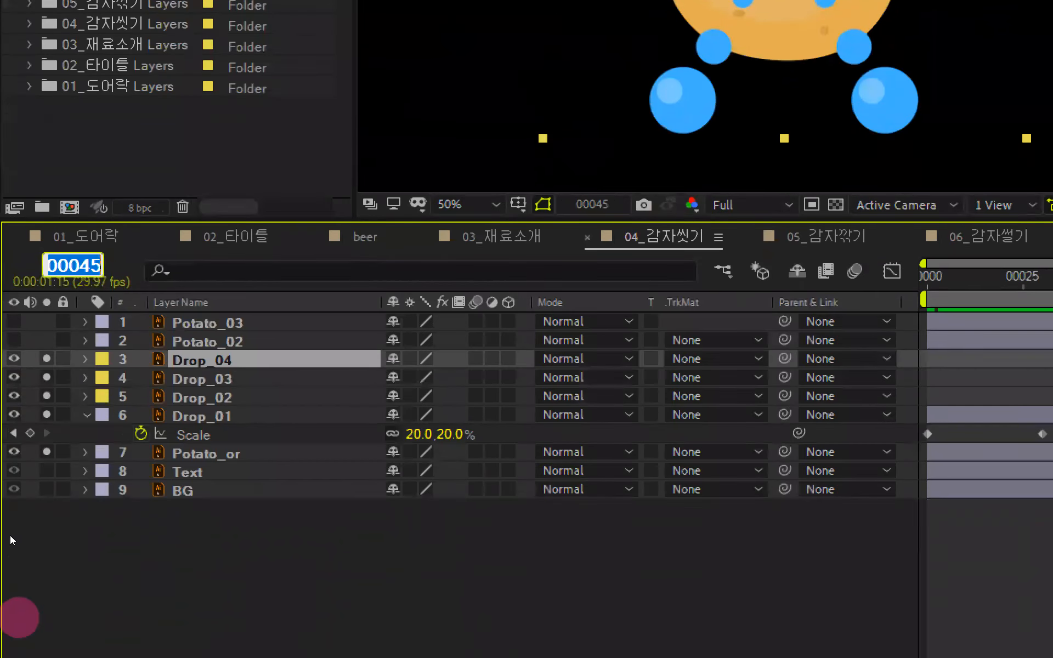
text(+20)
key(Return)
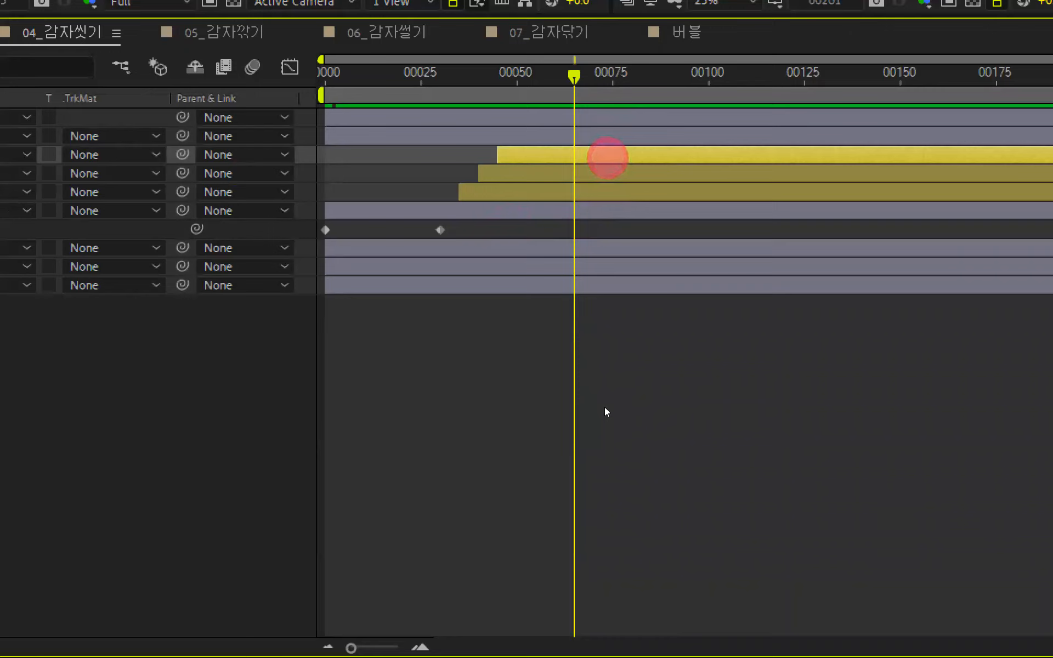
key(alt+bracketright)
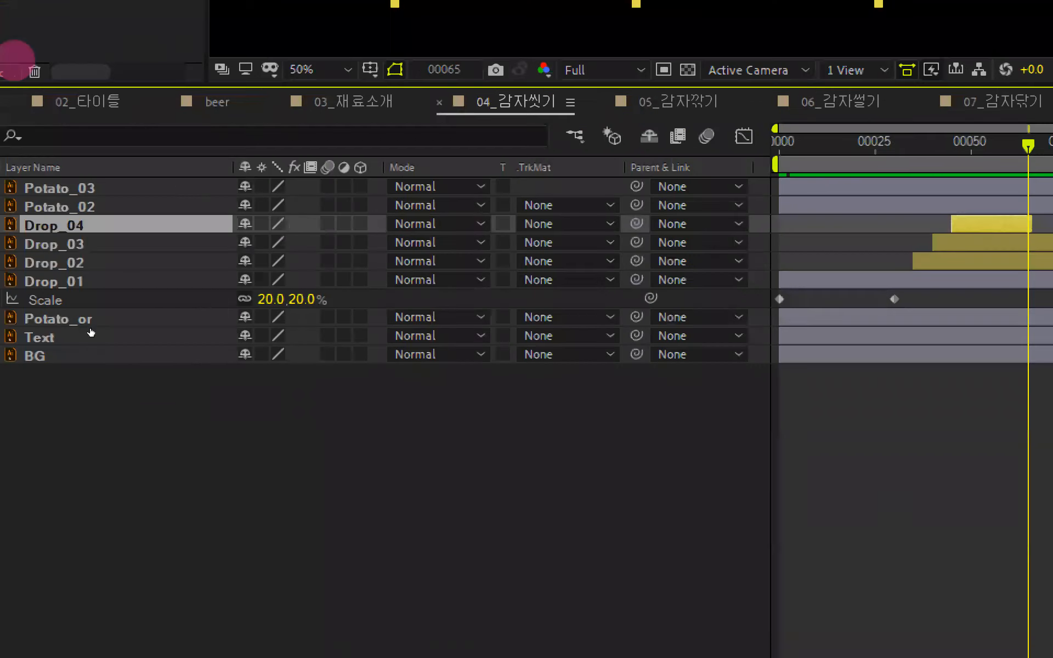
- Trim the end of the Drop_03 layer at frame 70
click(67, 130)
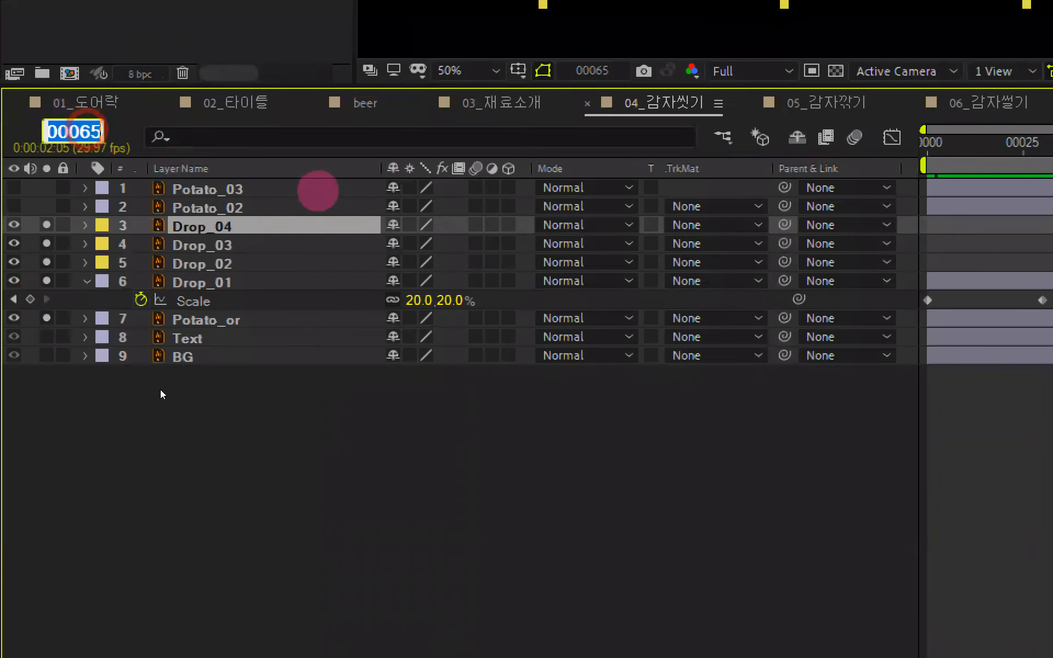
text(70)
key(Return)
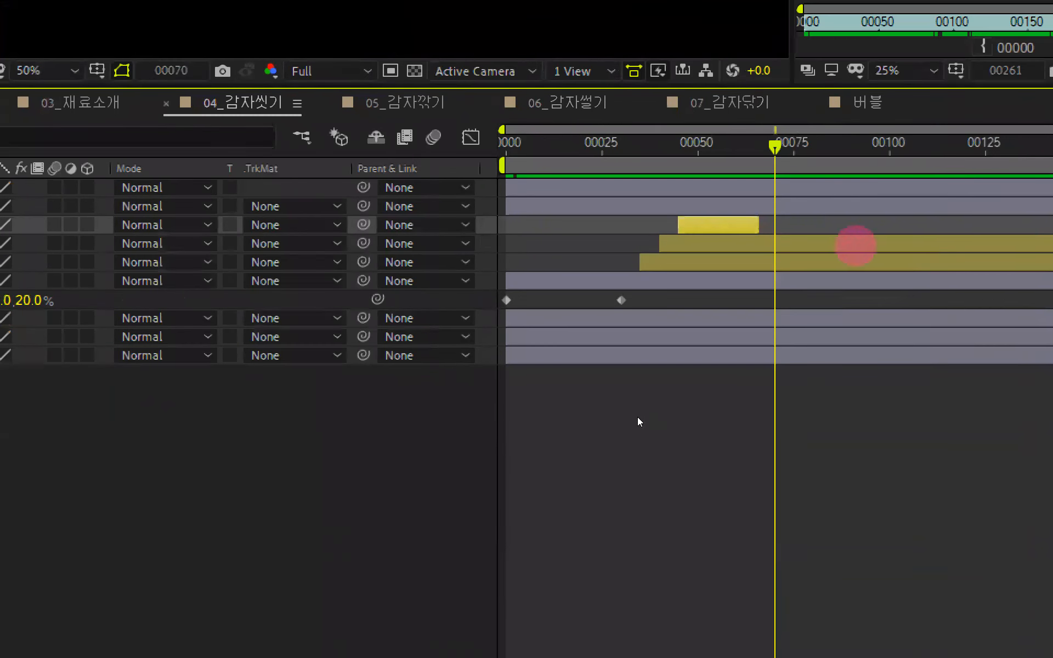
click(856, 246)
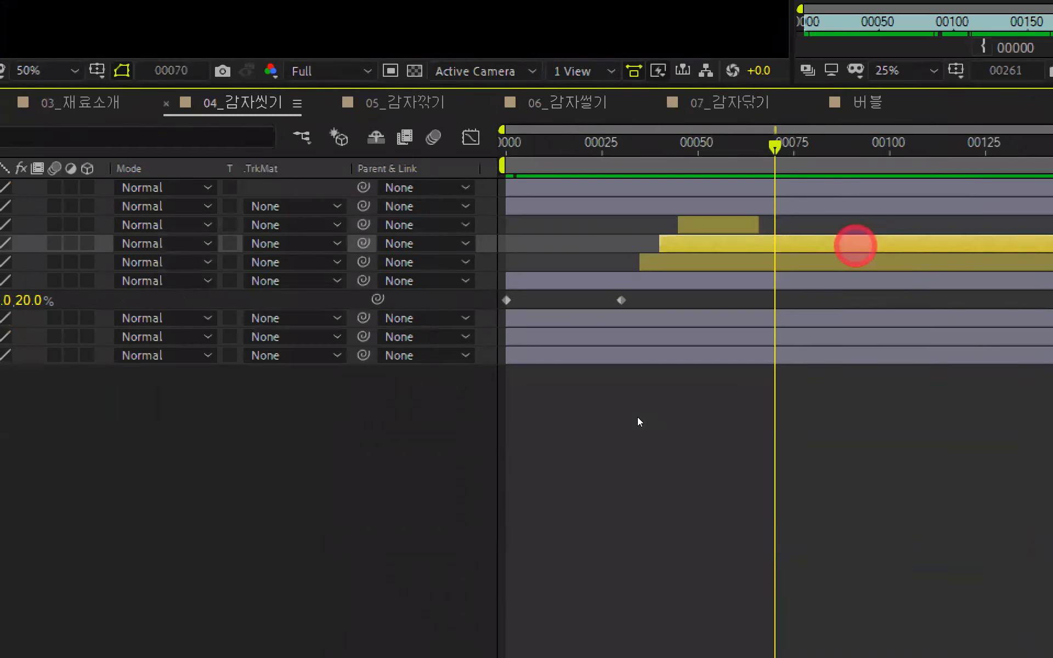
key(alt+bracketright)
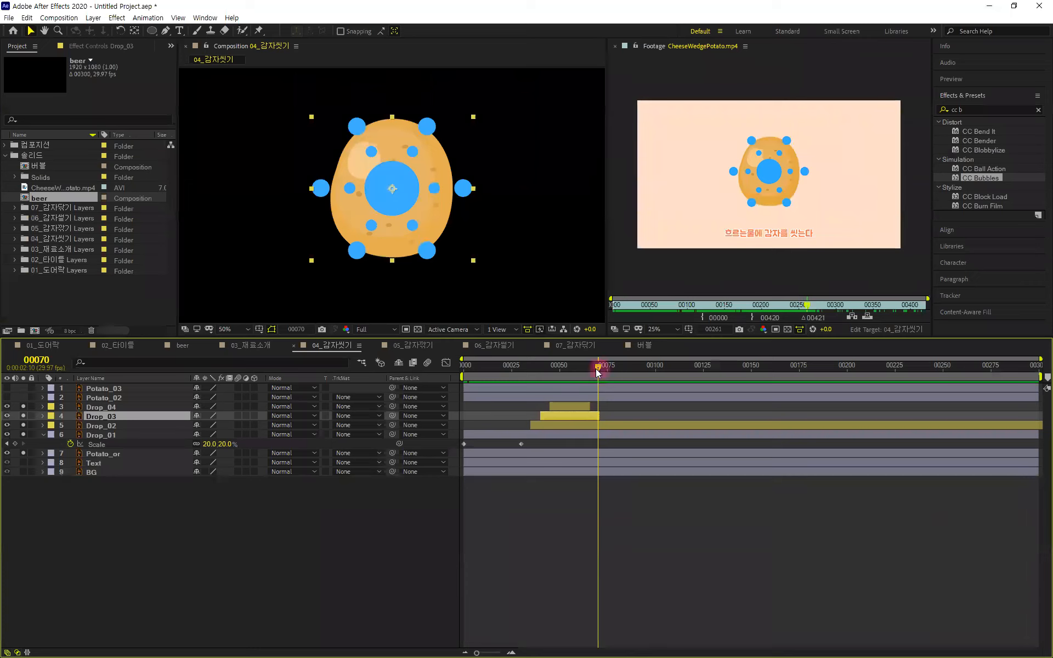
- Trim the end of the Drop_02 layer at frame 75
drag(597, 373, 598, 411)
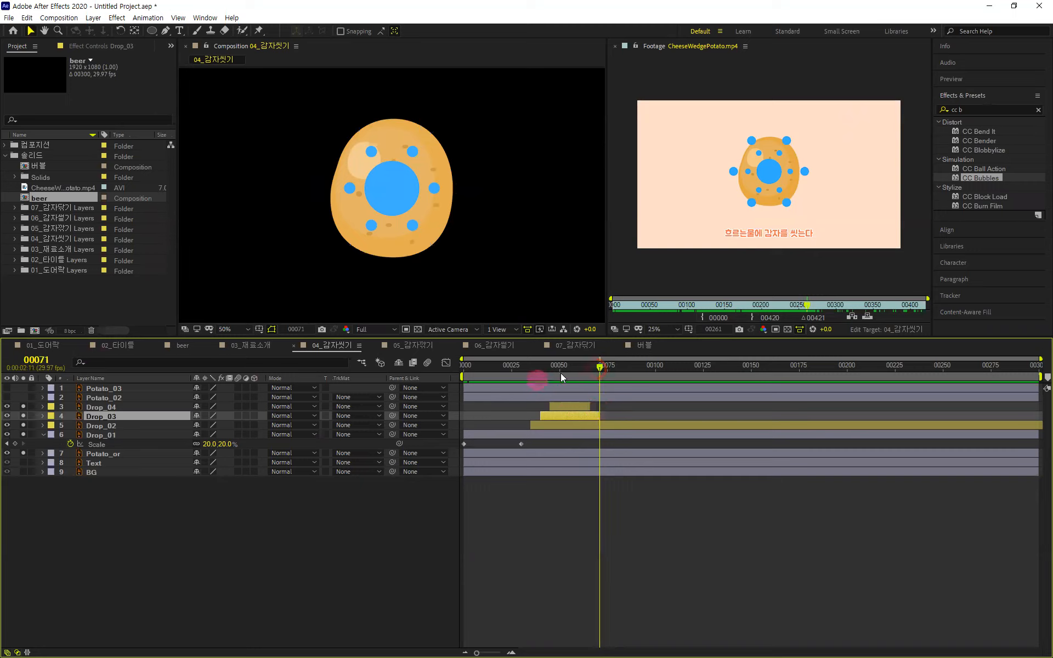
click(598, 372)
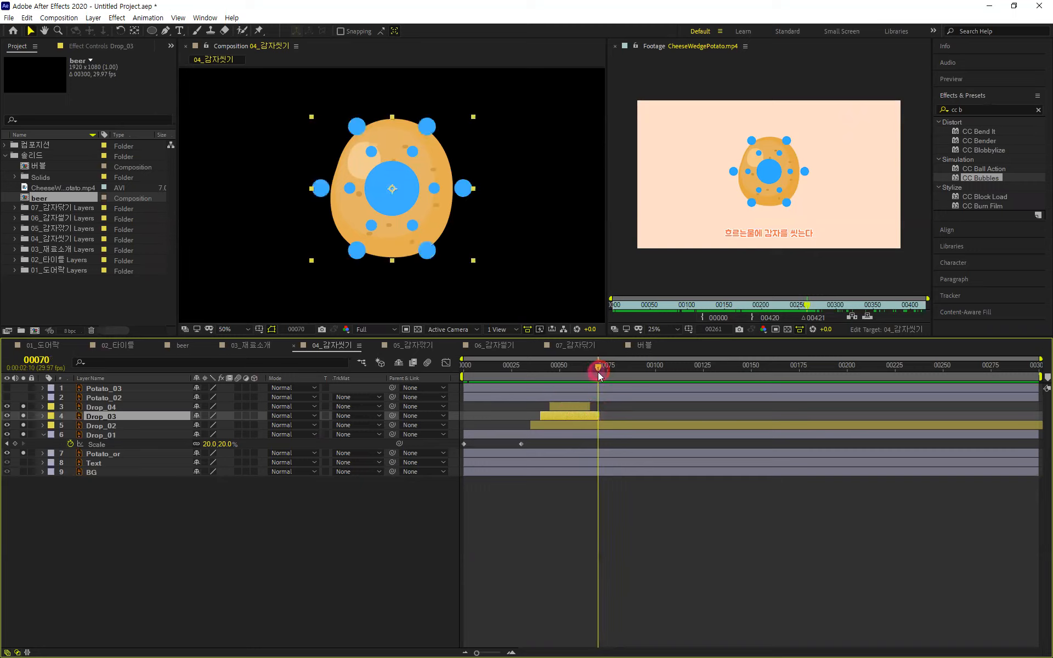
click(38, 359)
text(75)
key(Return)
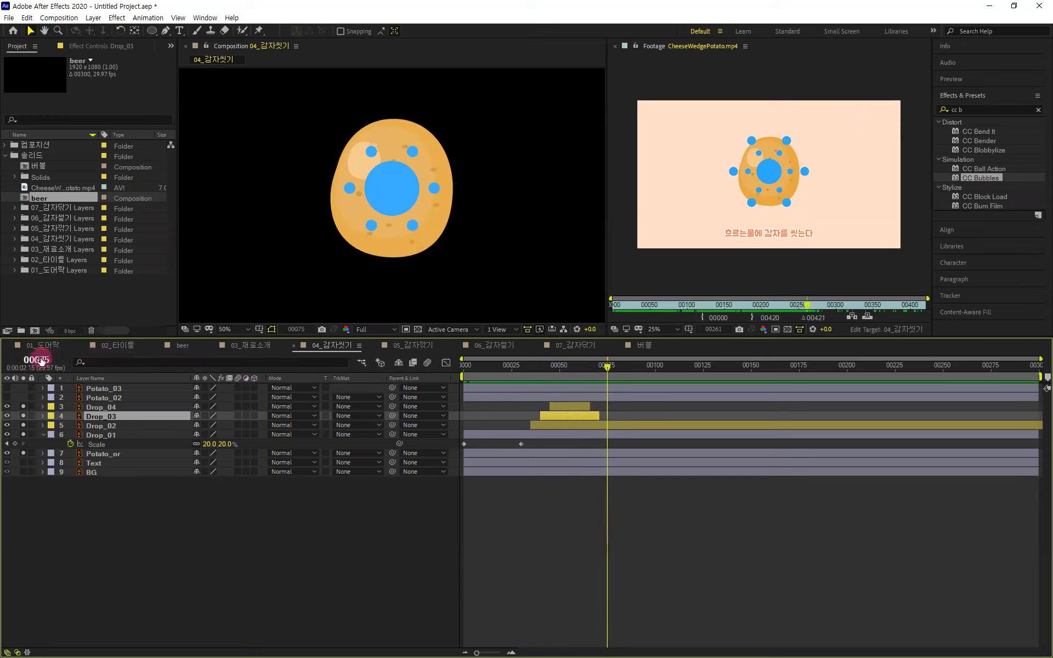
click(636, 423)
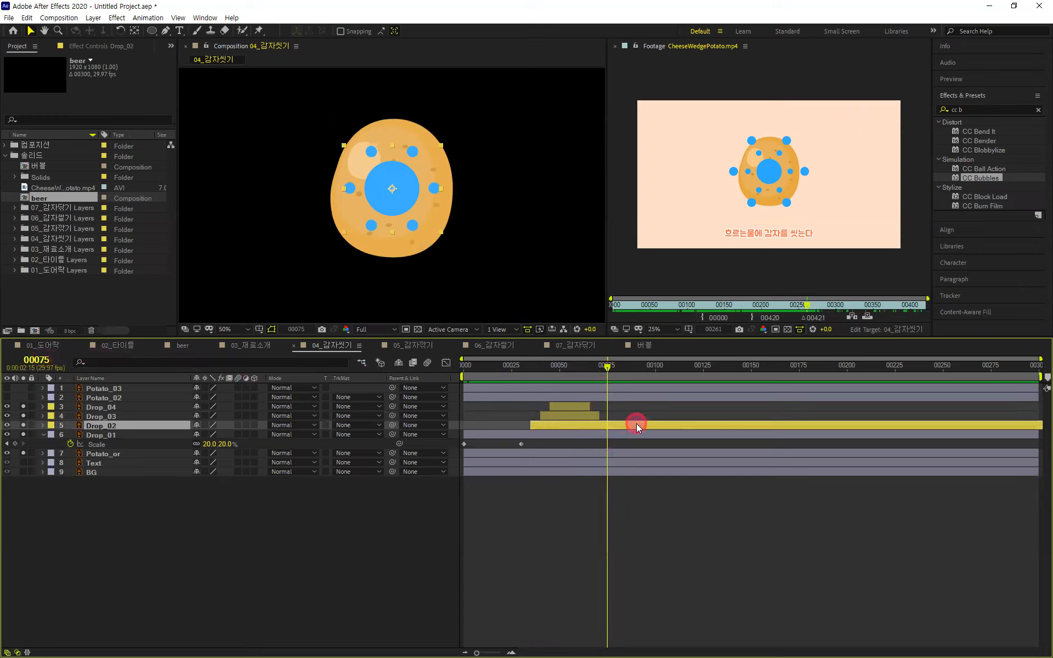
key(alt+bracketright)
- Play back the composition from frame 0 to check how Drop_04, Drop_03 and Drop_02 disappear one after another
click(607, 366)
key(Home)
click(378, 385)
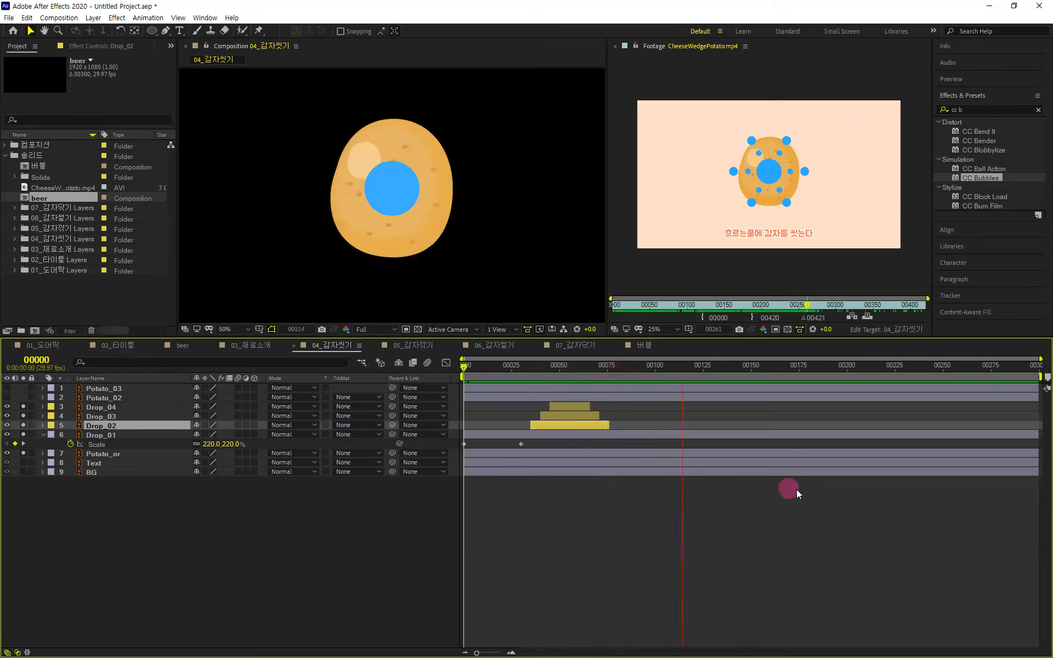
key(space)
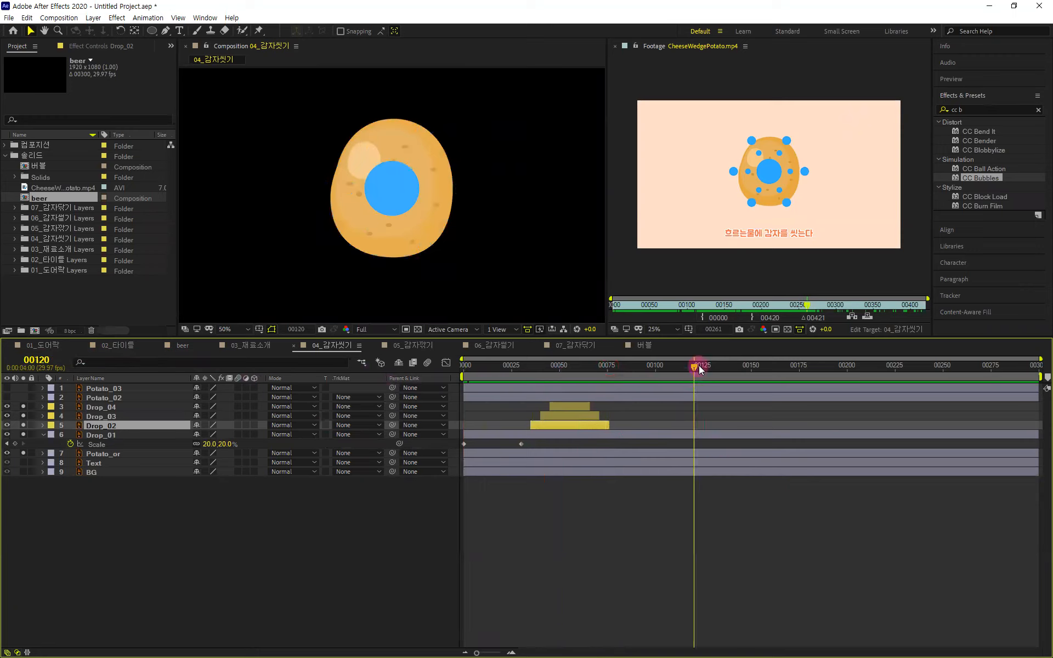
drag(698, 365, 307, 406)
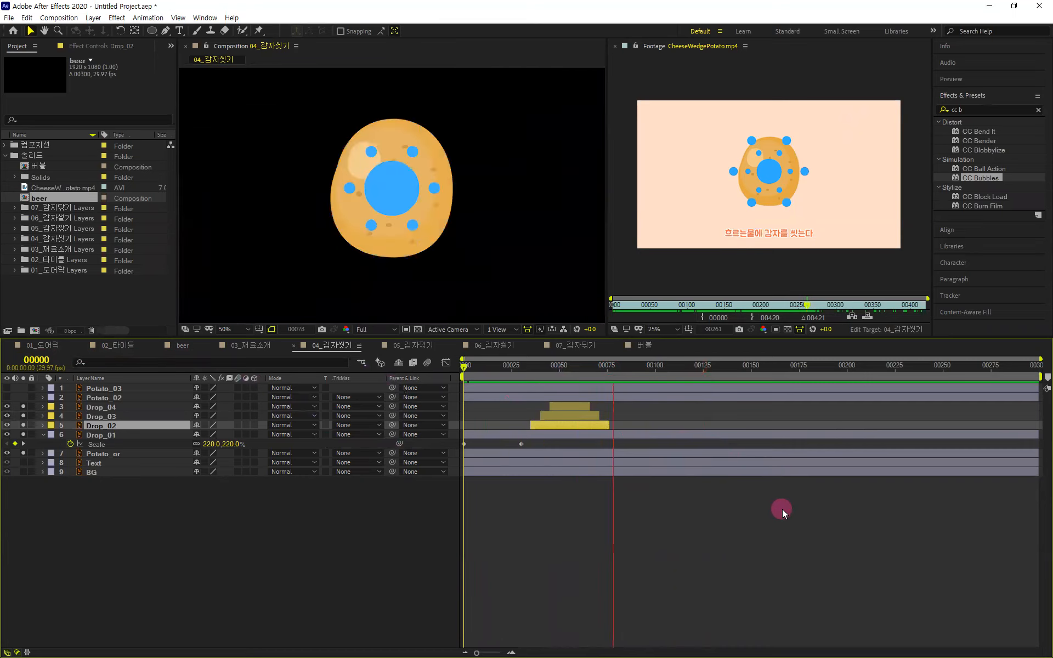
key(space)
- Trim the end of the Drop_01 layer at frame 80
drag(646, 370, 611, 381)
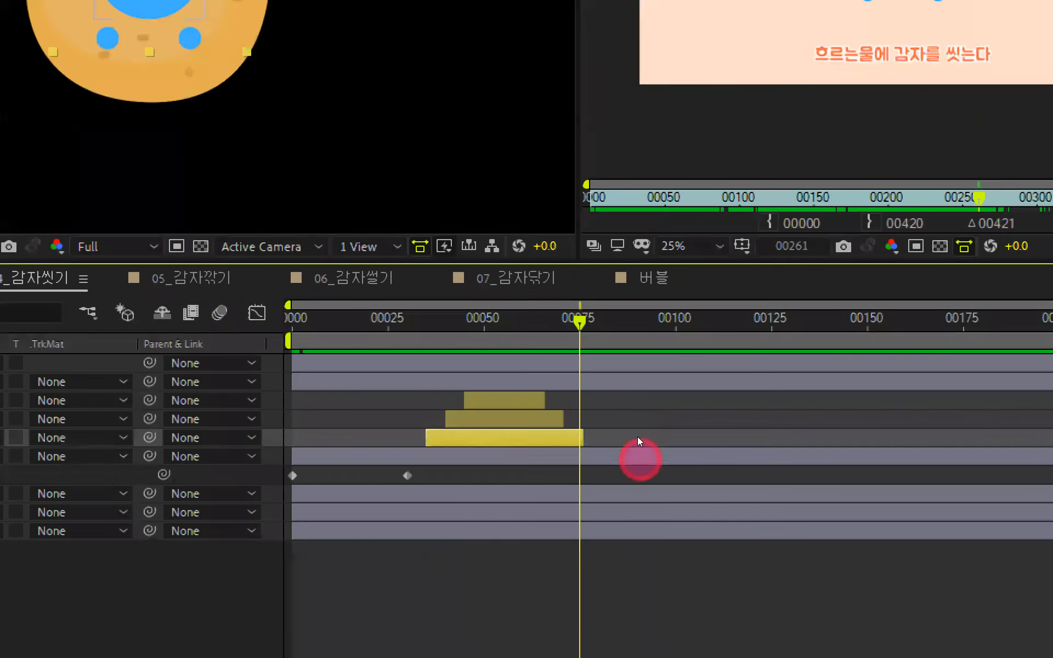
click(639, 457)
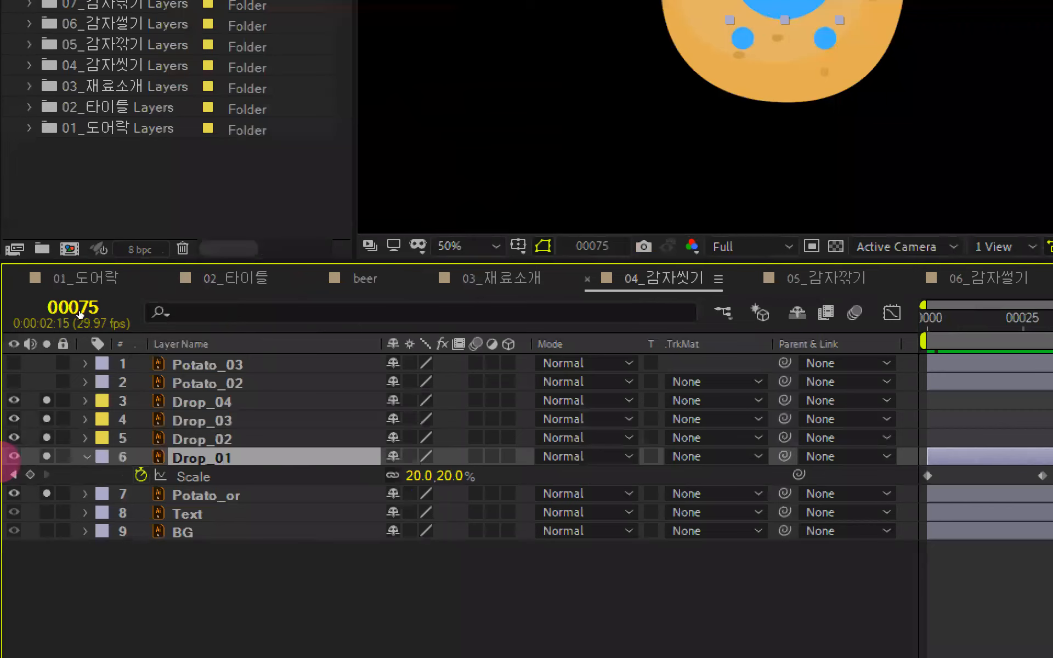
click(77, 308)
text(80)
key(Return)
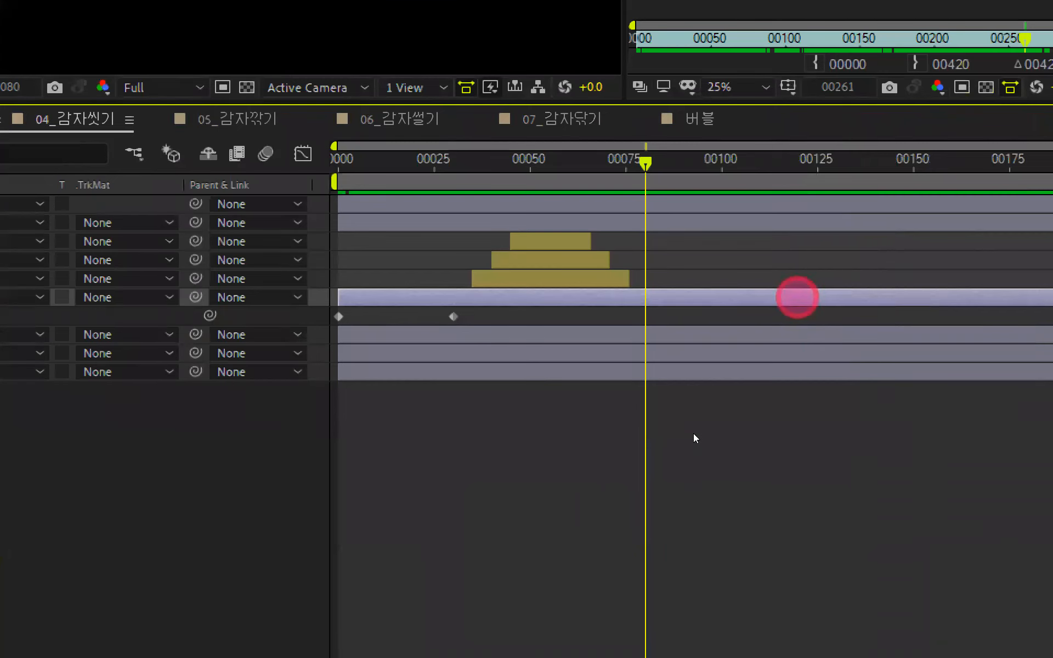
key(alt+])
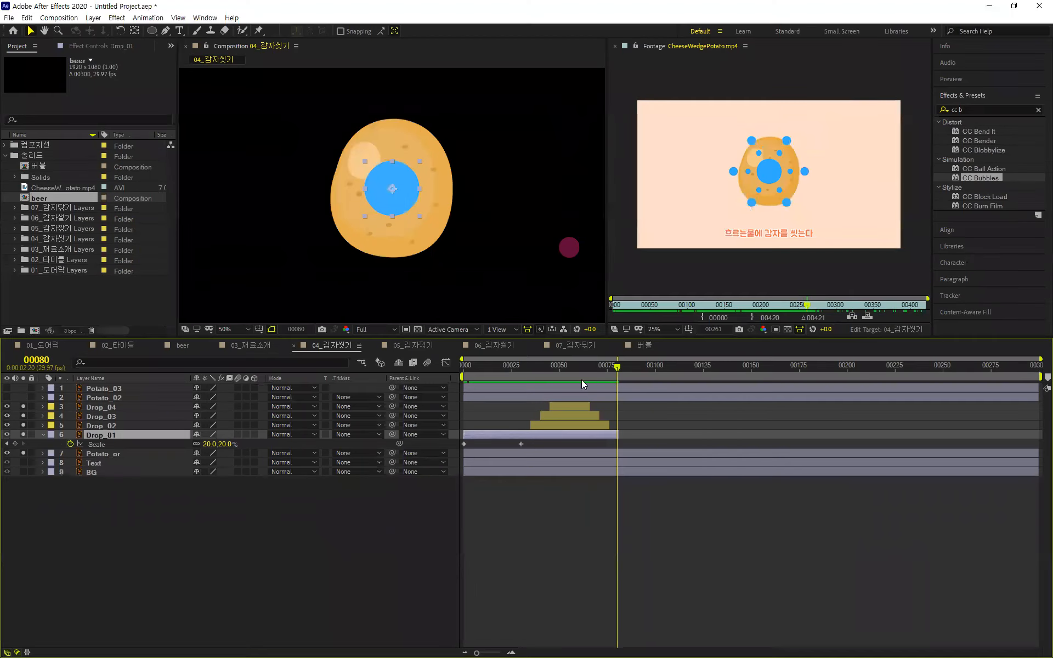
- Play back the composition from frame 0 to check the complete sequence of drops appearing and disappearing
key(Home)
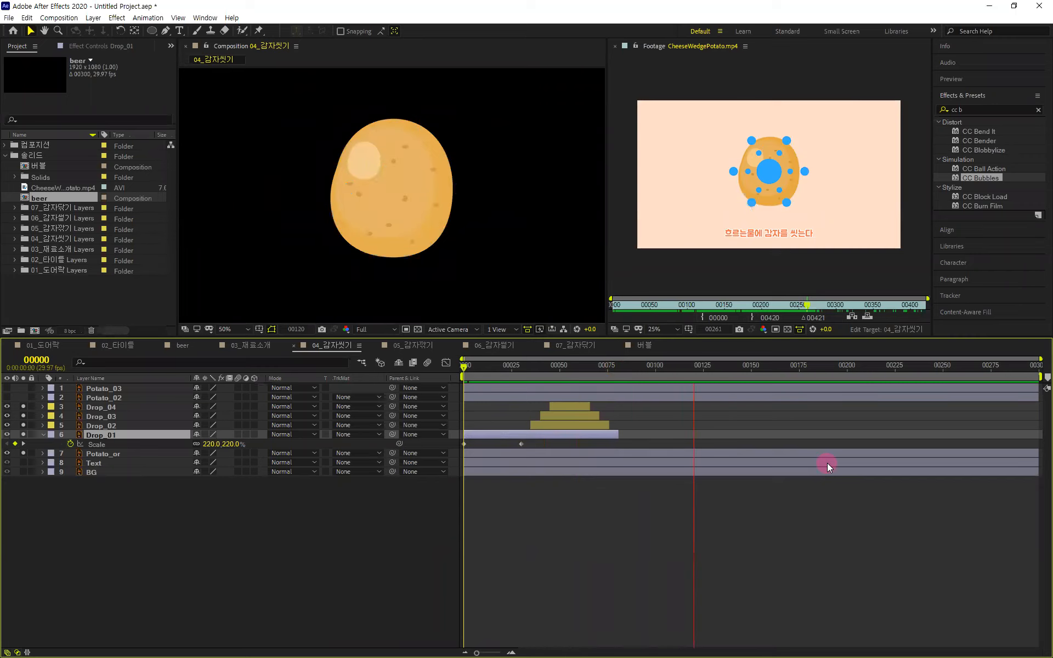
click(797, 381)
drag(799, 368, 220, 383)
key(space)
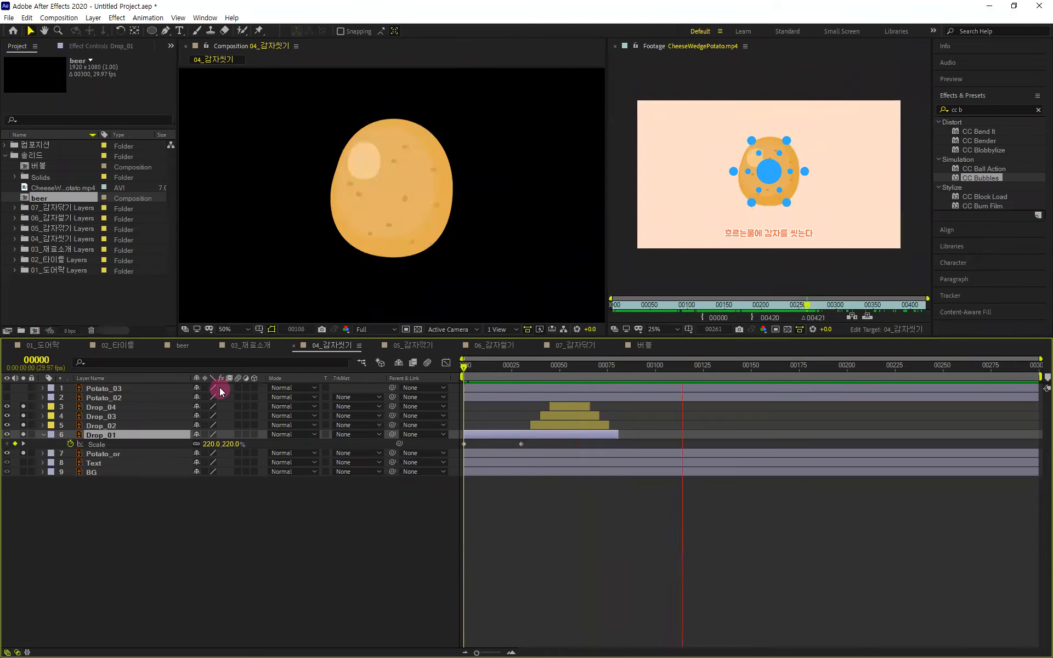
key(space)
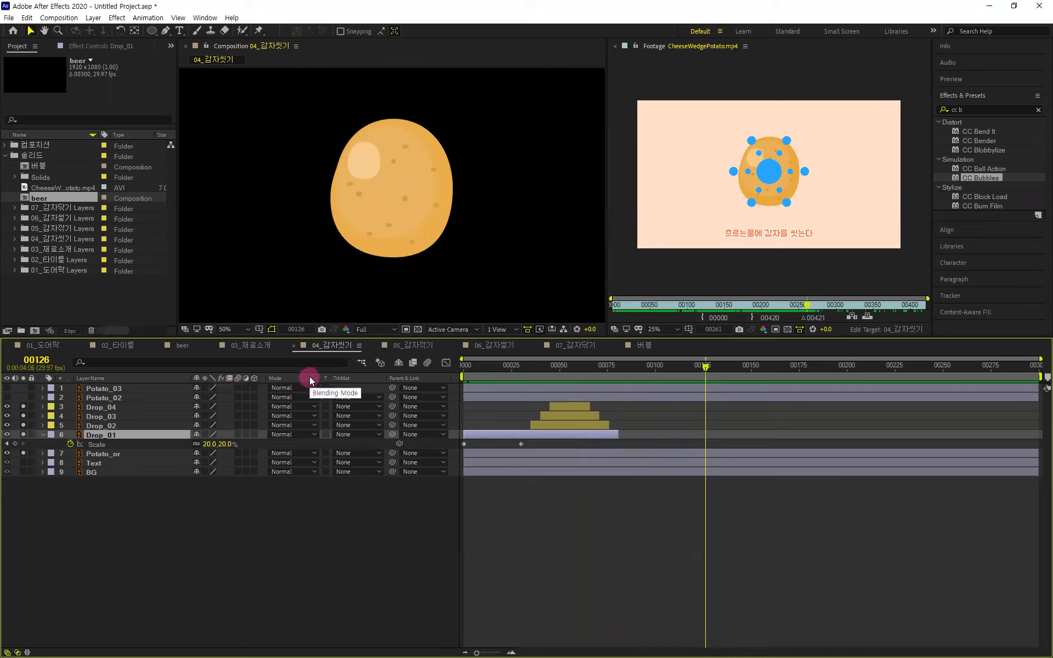
- Show frame 280 of the reference footage and, with Drop_01 selected at frame 87, draw two small elliptical masks beside the potato
drag(808, 305, 824, 303)
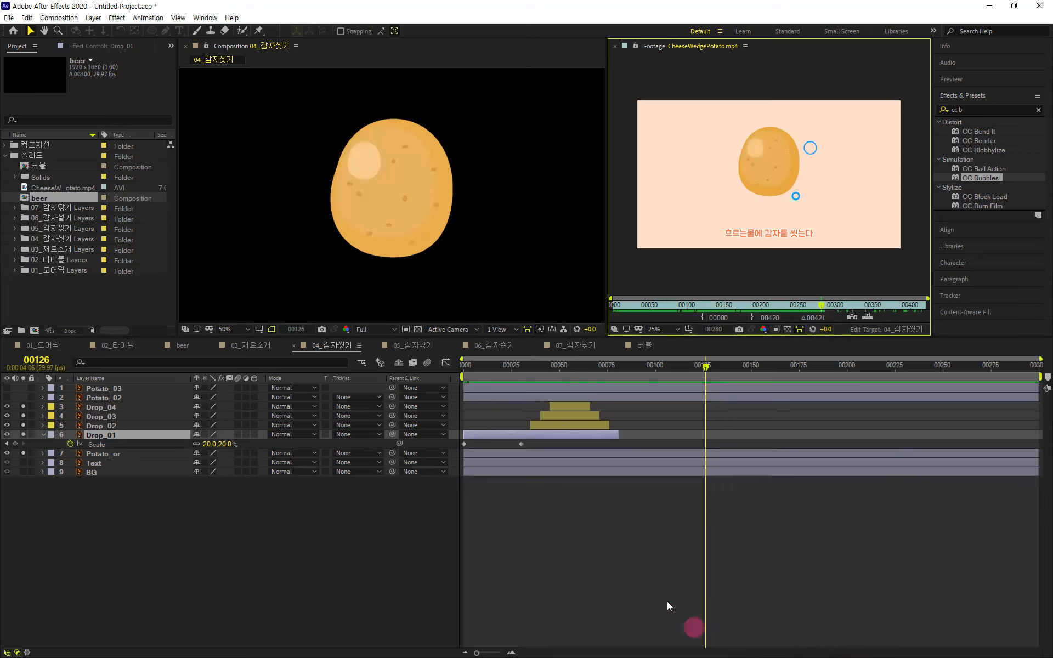
drag(706, 373, 631, 387)
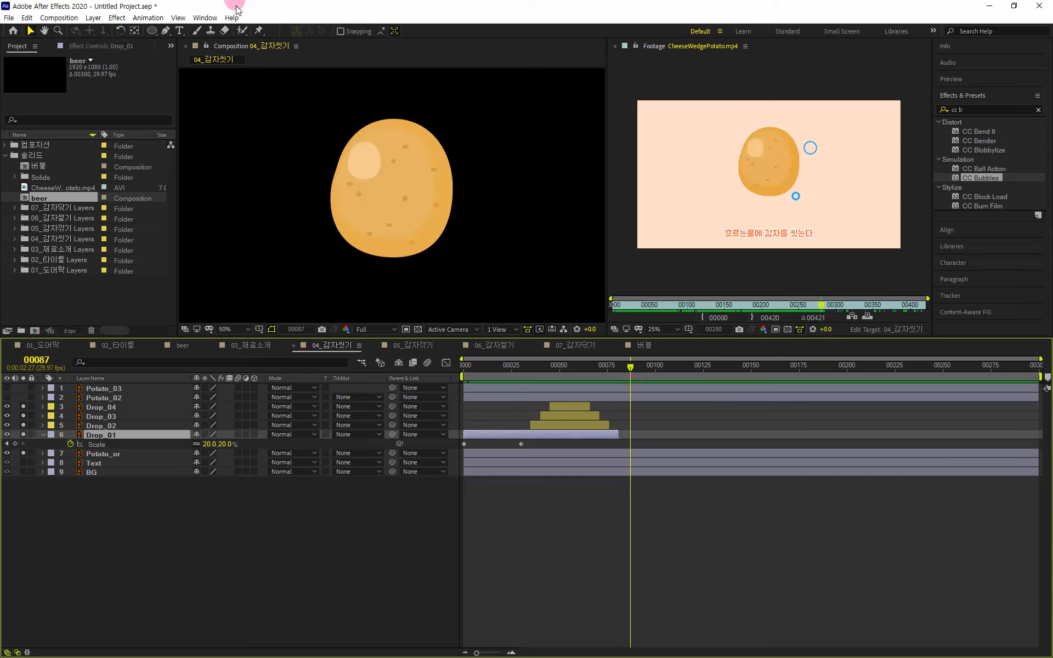
click(151, 33)
click(491, 227)
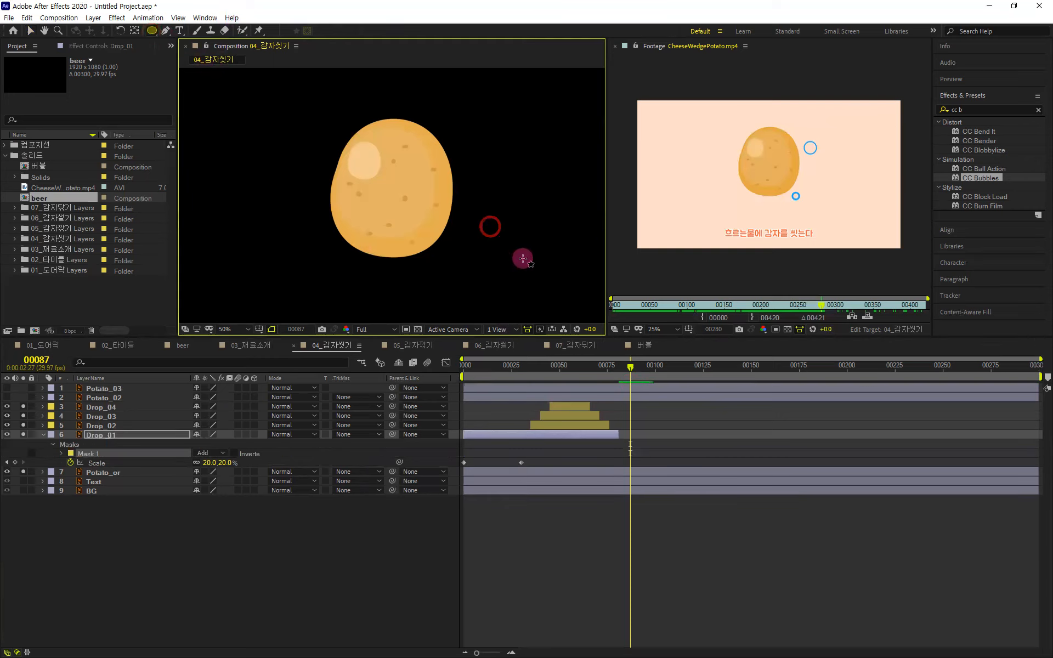
drag(500, 232, 520, 249)
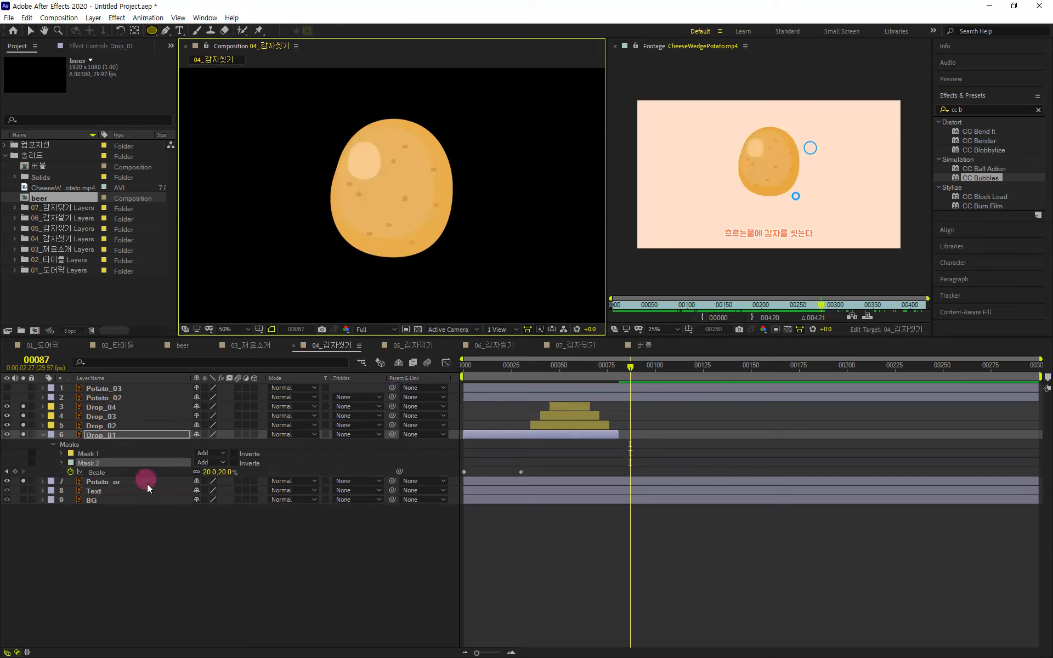
- Solo the Text and BG layers as well, and scrub through the drop animation up to frame 85
click(157, 528)
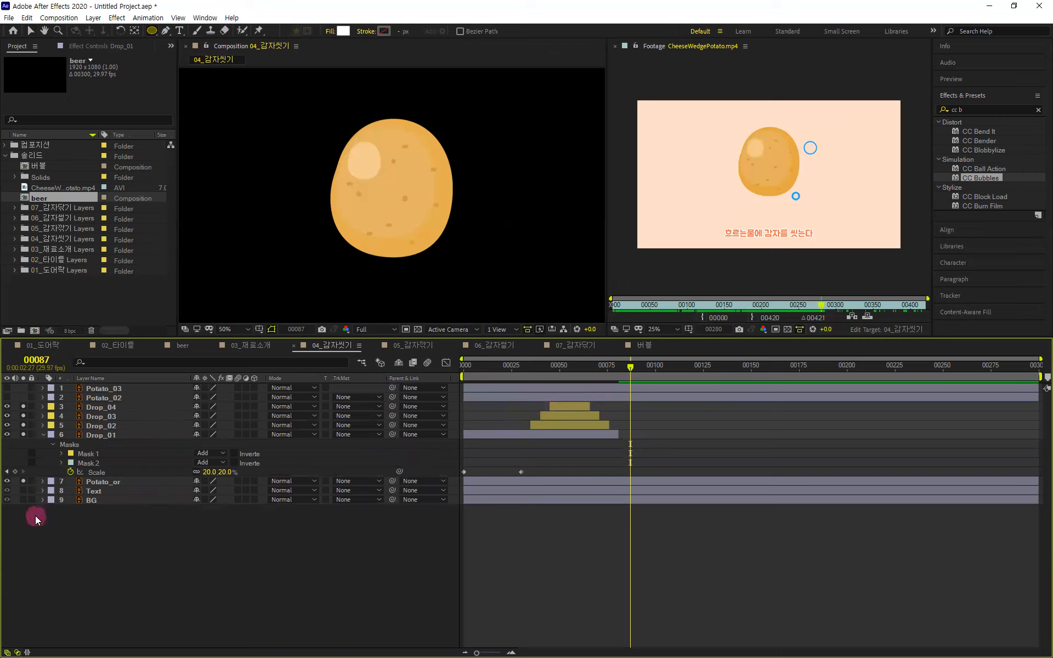
drag(22, 496, 23, 490)
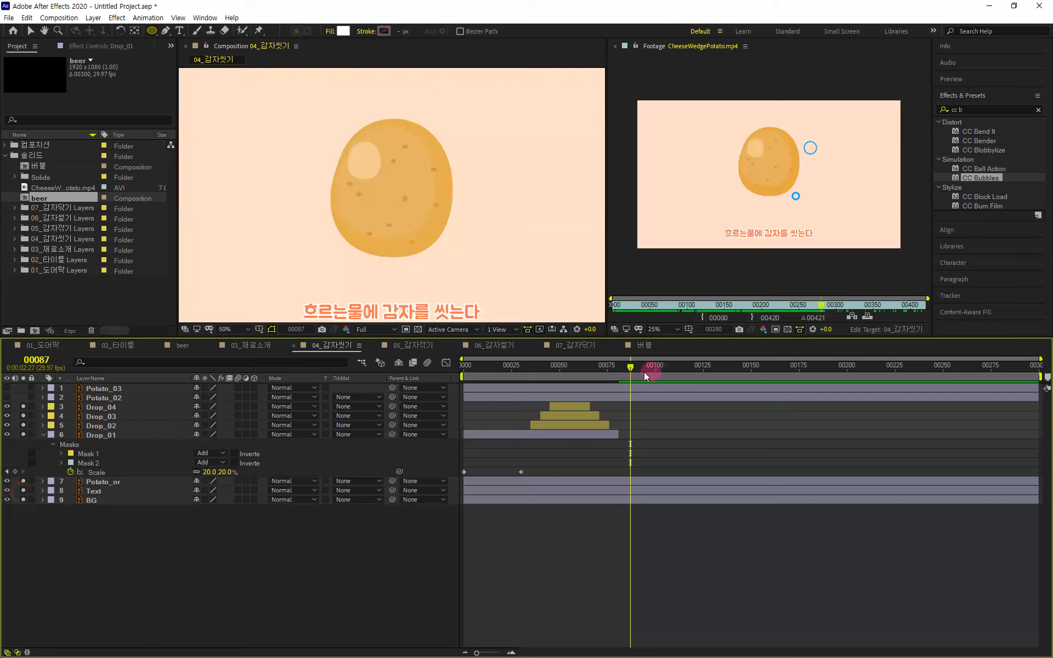
drag(633, 369, 456, 408)
key(space)
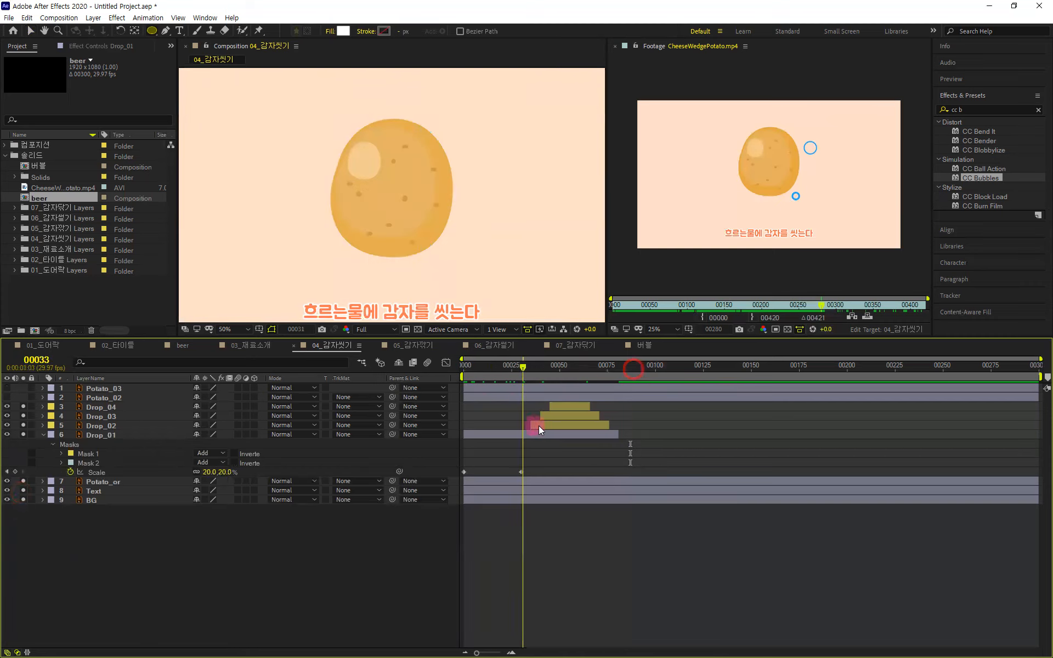
drag(624, 435, 630, 458)
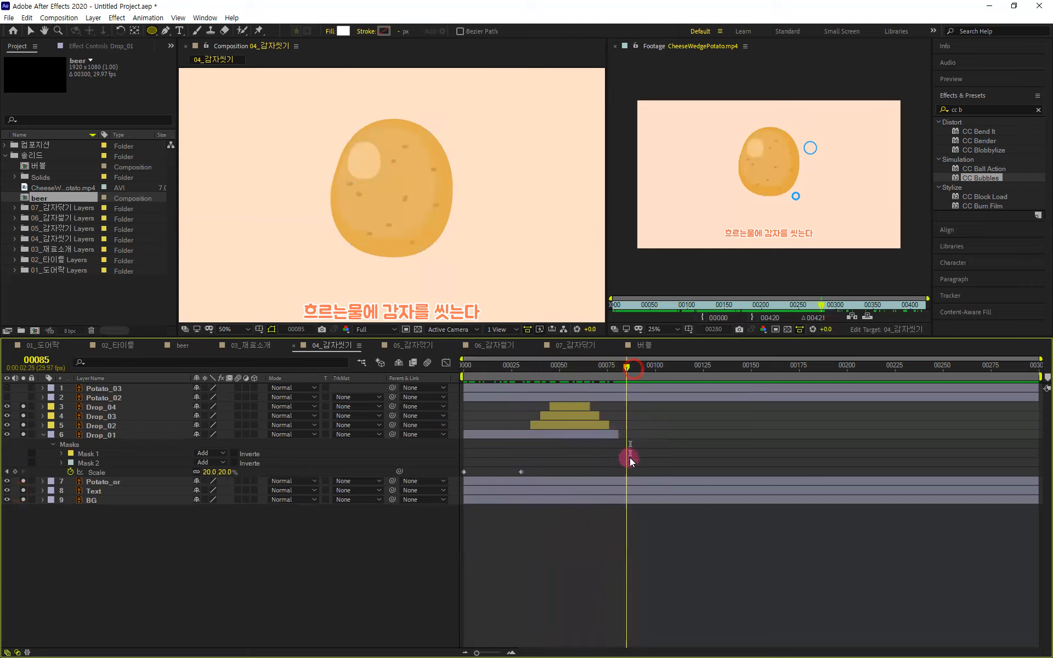
- Deselect all layers and set the shape fill to None
click(131, 481)
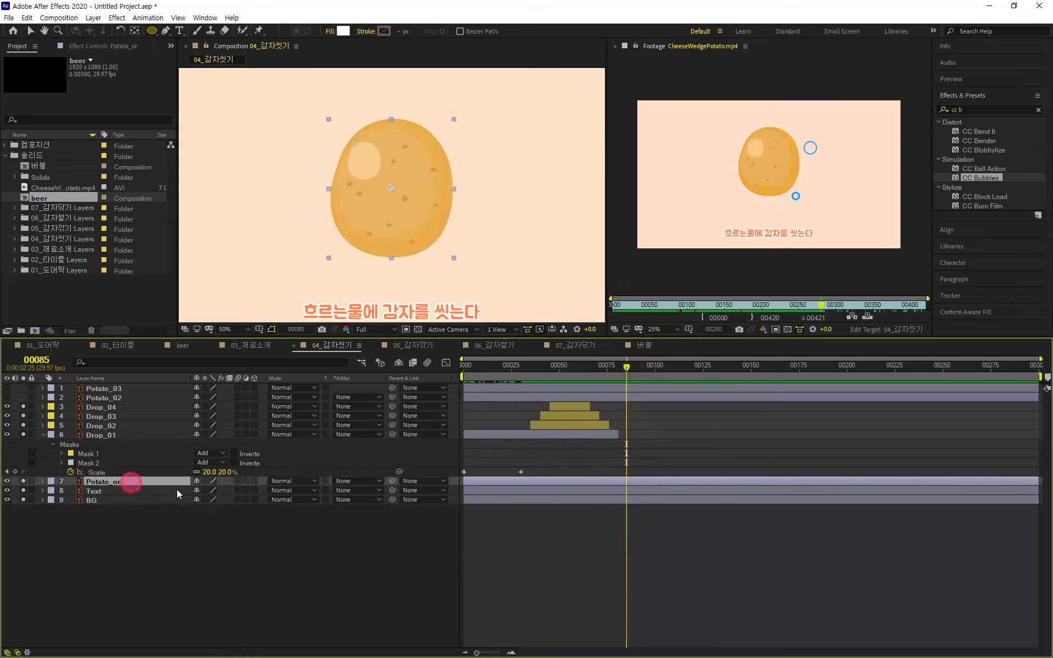
click(344, 622)
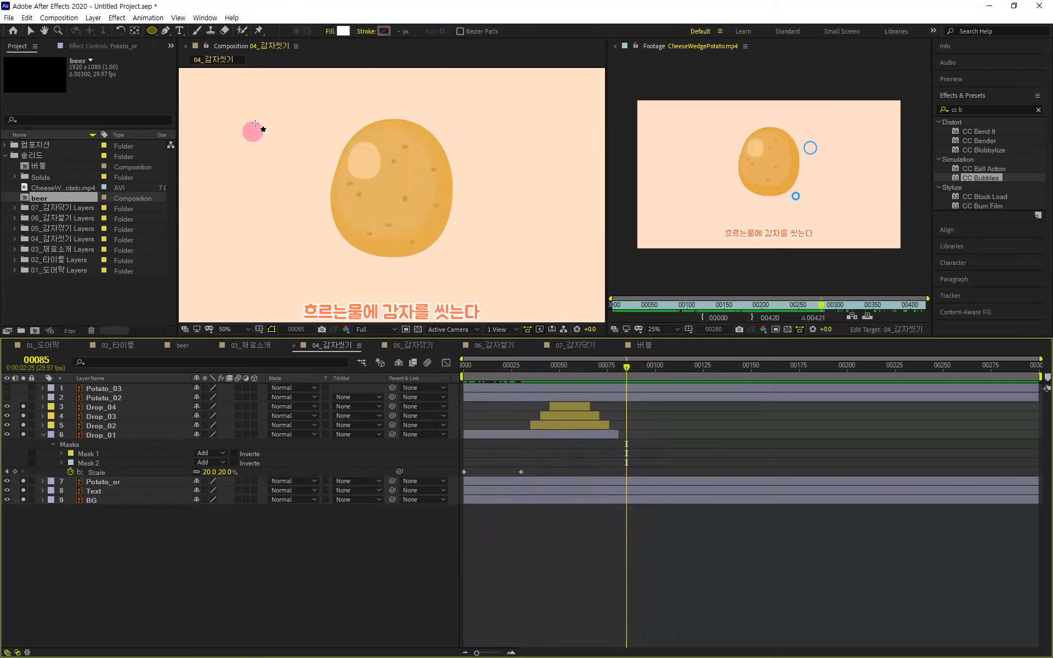
click(330, 31)
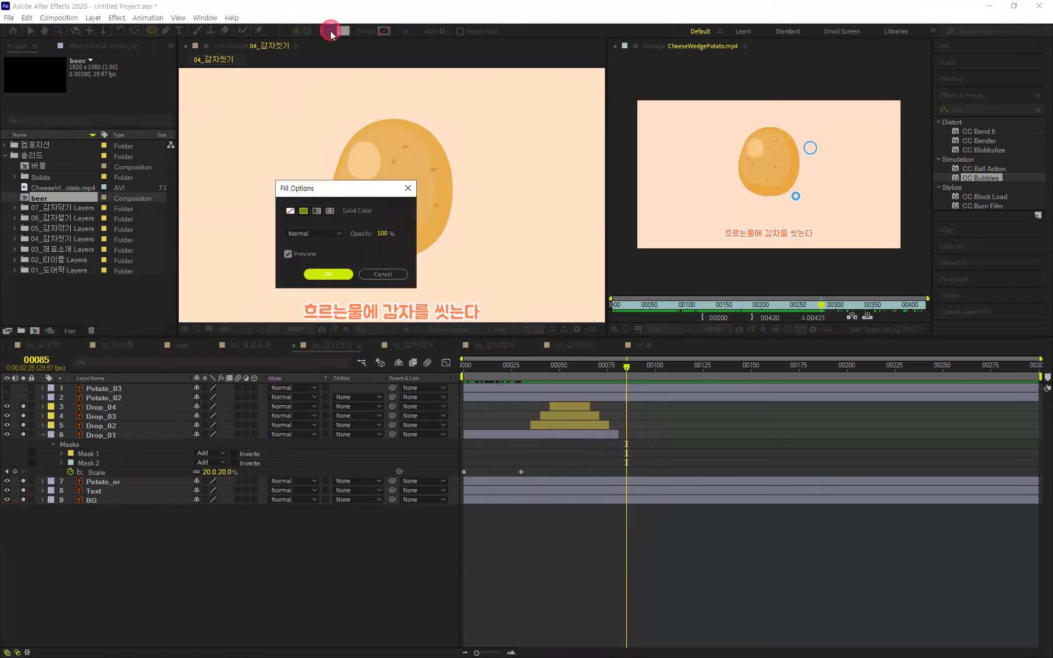
click(290, 211)
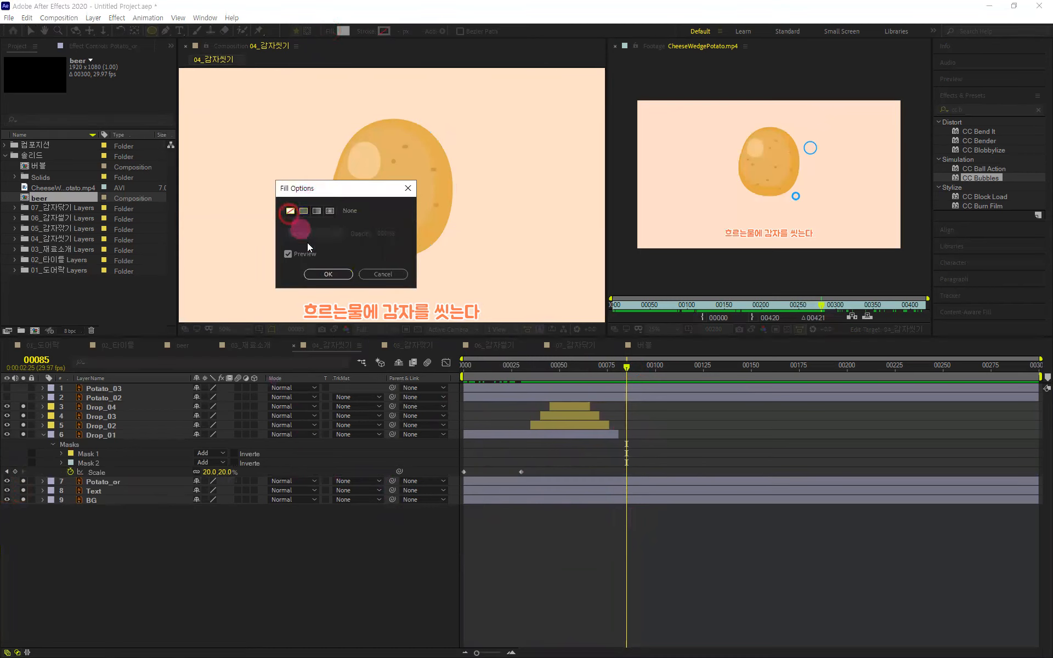
click(328, 275)
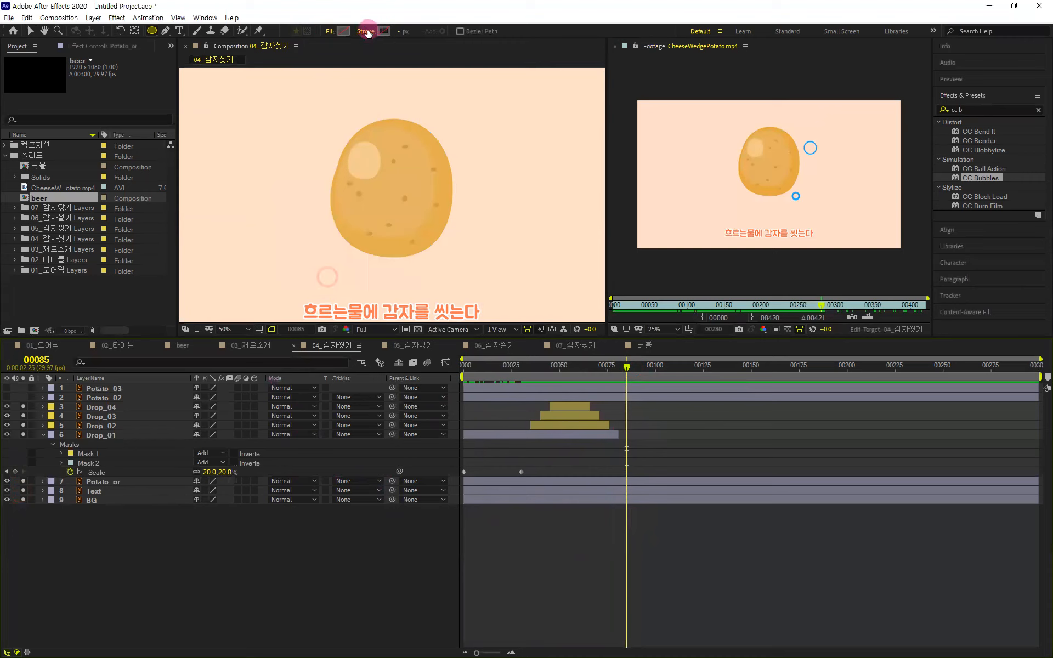
- Set the shape stroke to Solid Color with a width of 16 px
click(366, 31)
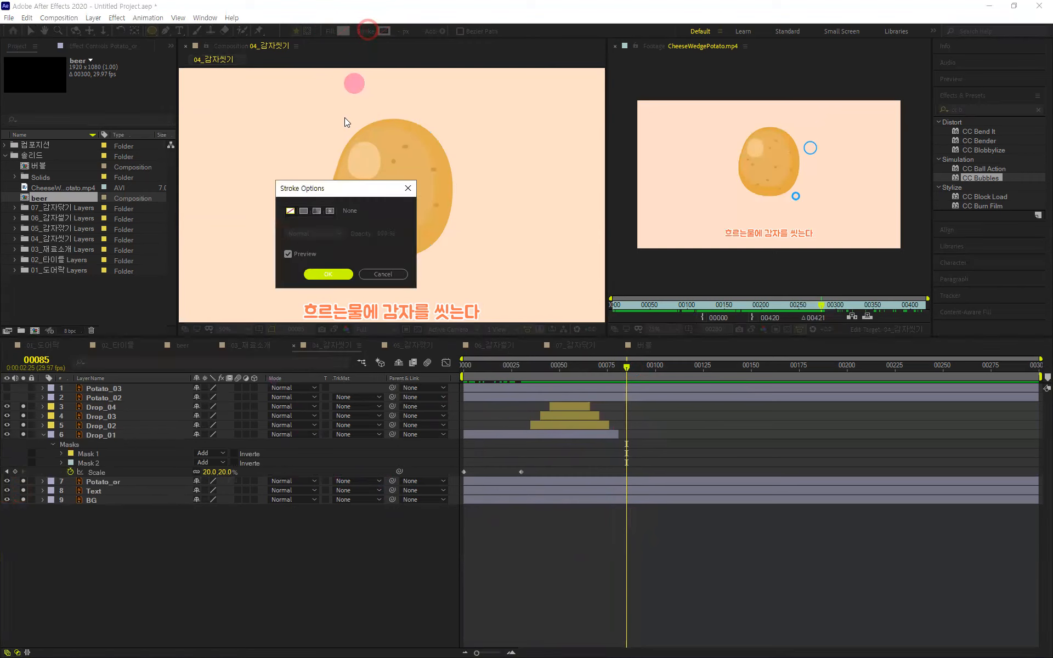
click(303, 213)
click(337, 275)
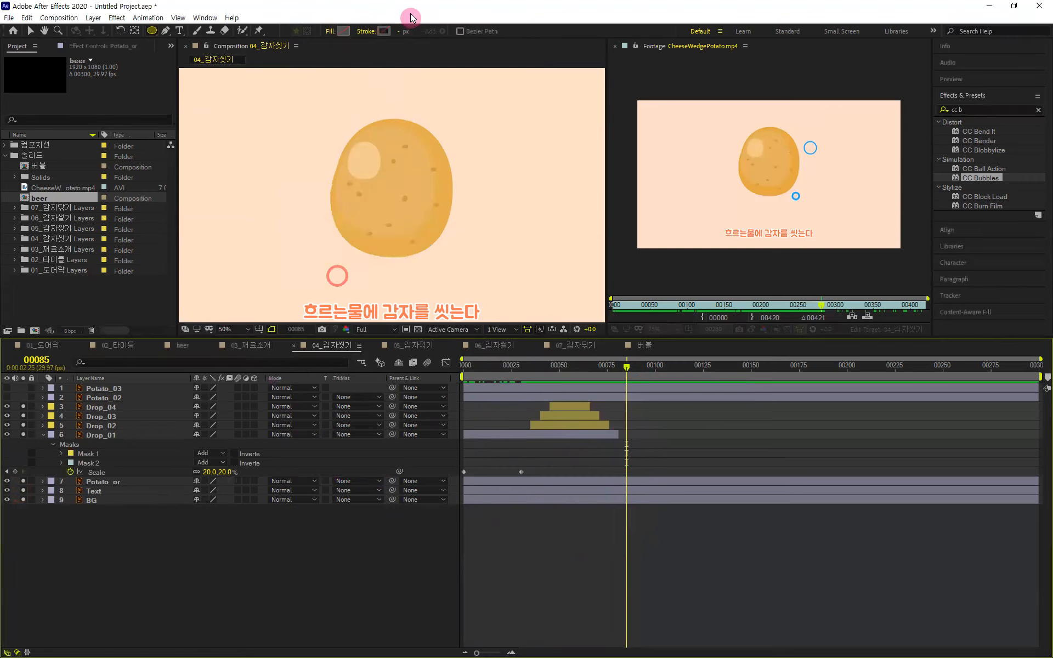
click(401, 30)
text(16)
key(Return)
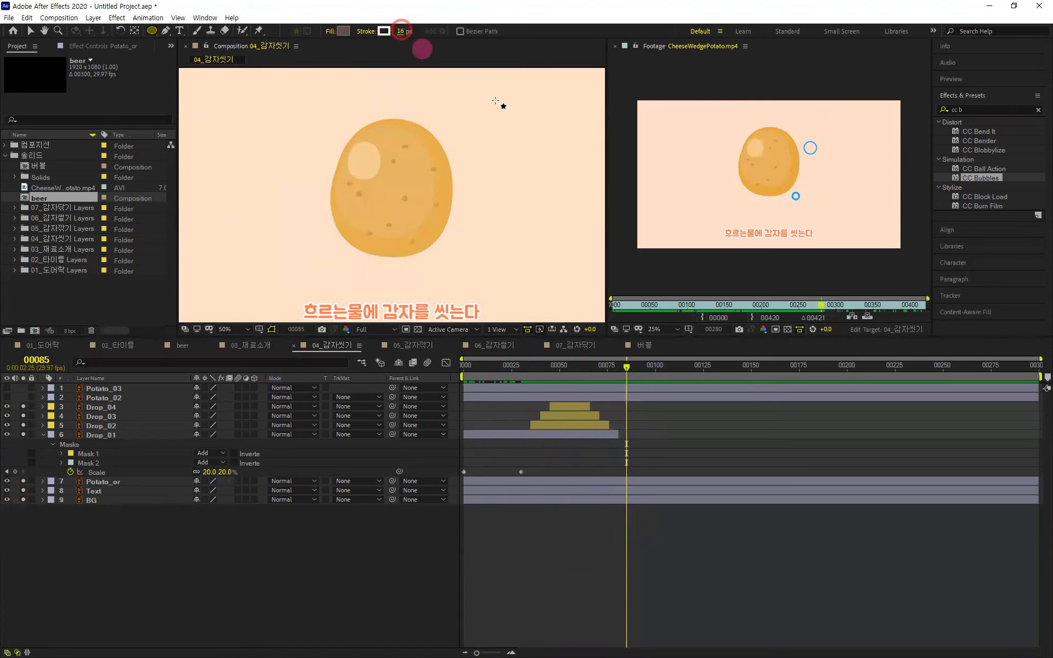
- Draw a small circle outline on a new shape layer to the upper right of the potato, and go to frame 74
drag(491, 120, 516, 146)
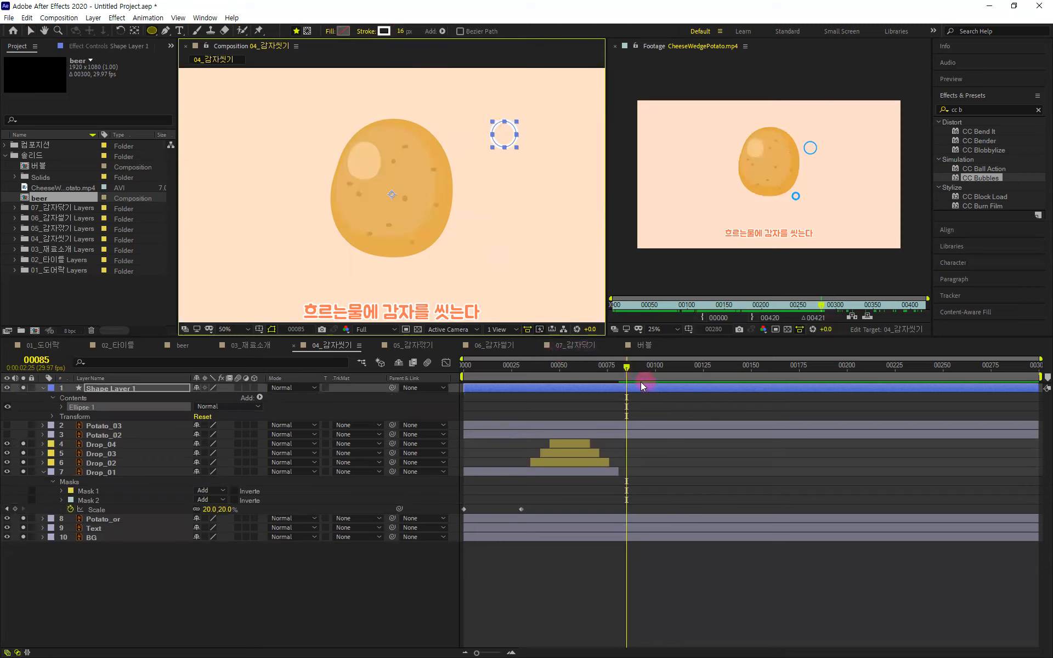
drag(628, 367, 607, 395)
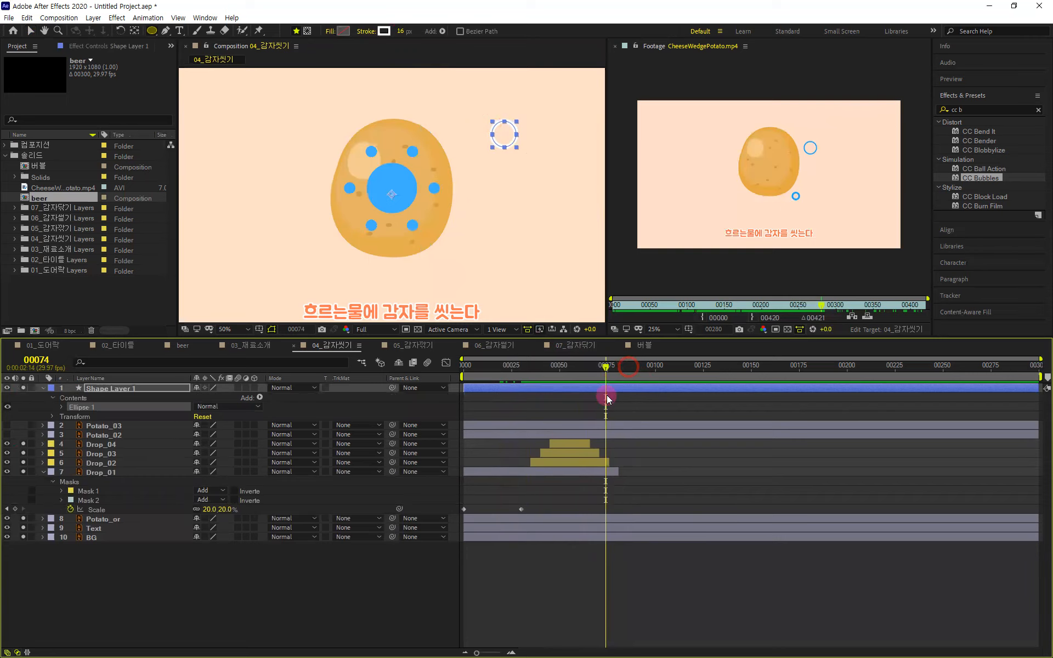
- Set the ring's stroke width to 40 and add a stroke width keyframe at frame 74
click(61, 407)
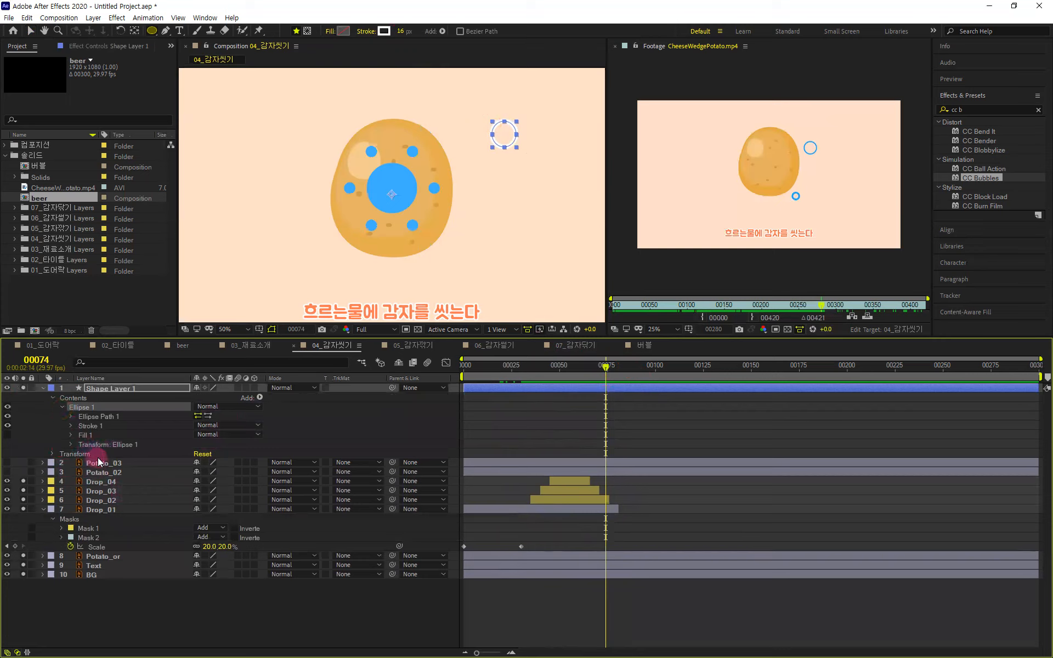
click(71, 426)
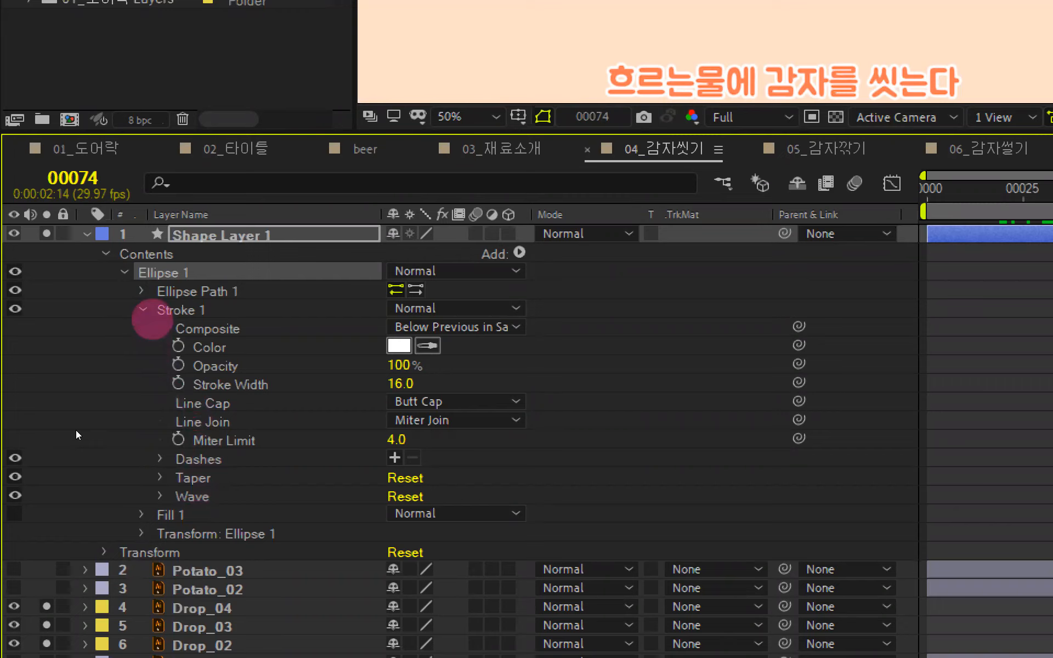
click(162, 458)
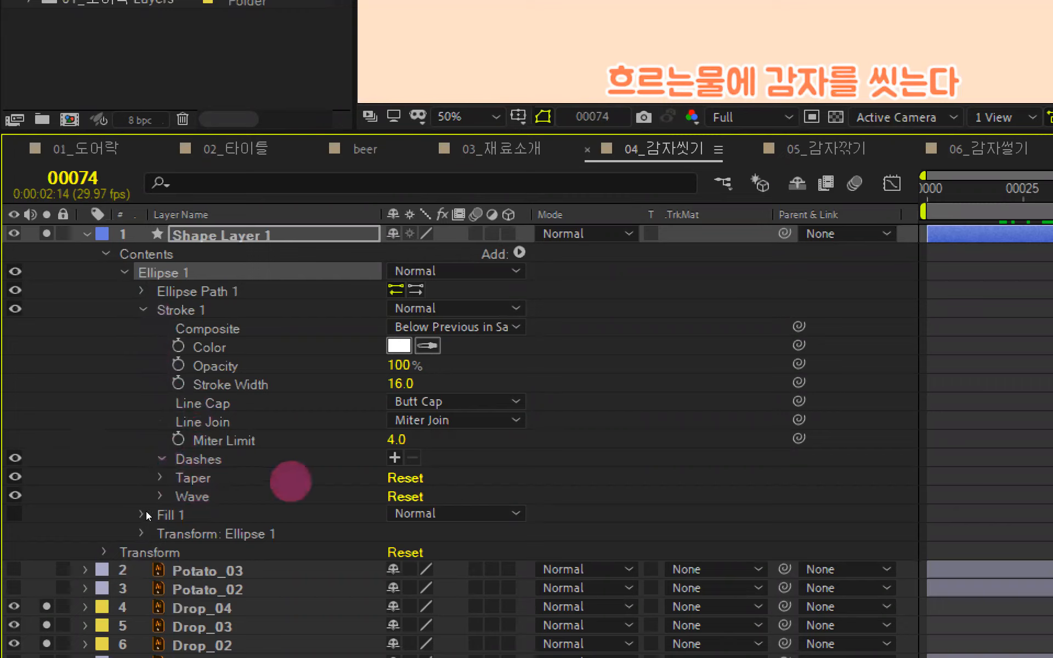
click(162, 459)
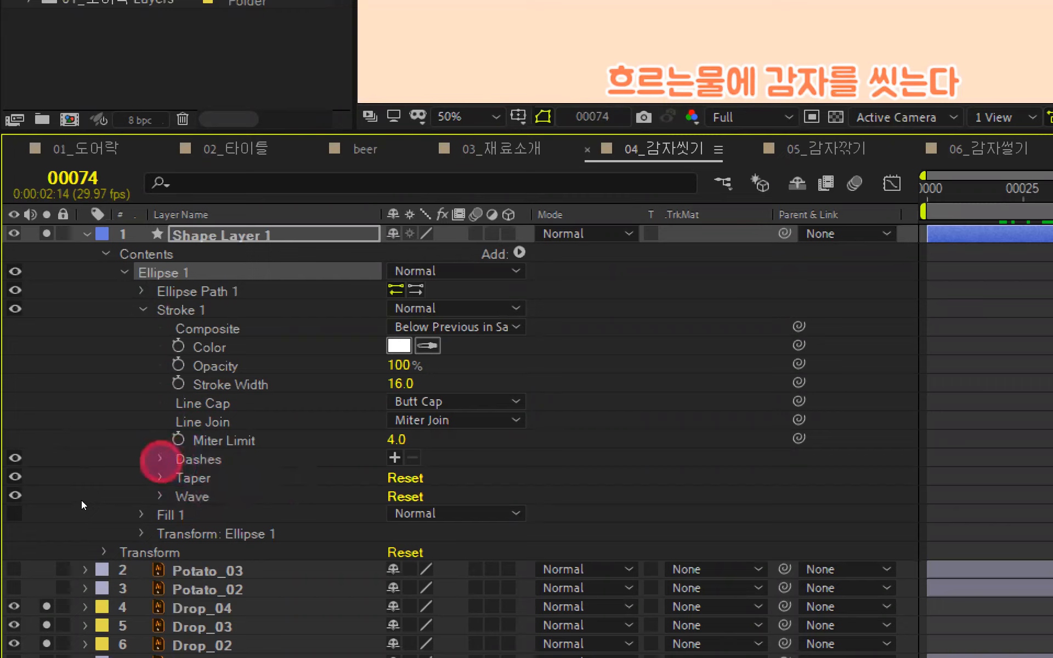
click(406, 384)
text(40)
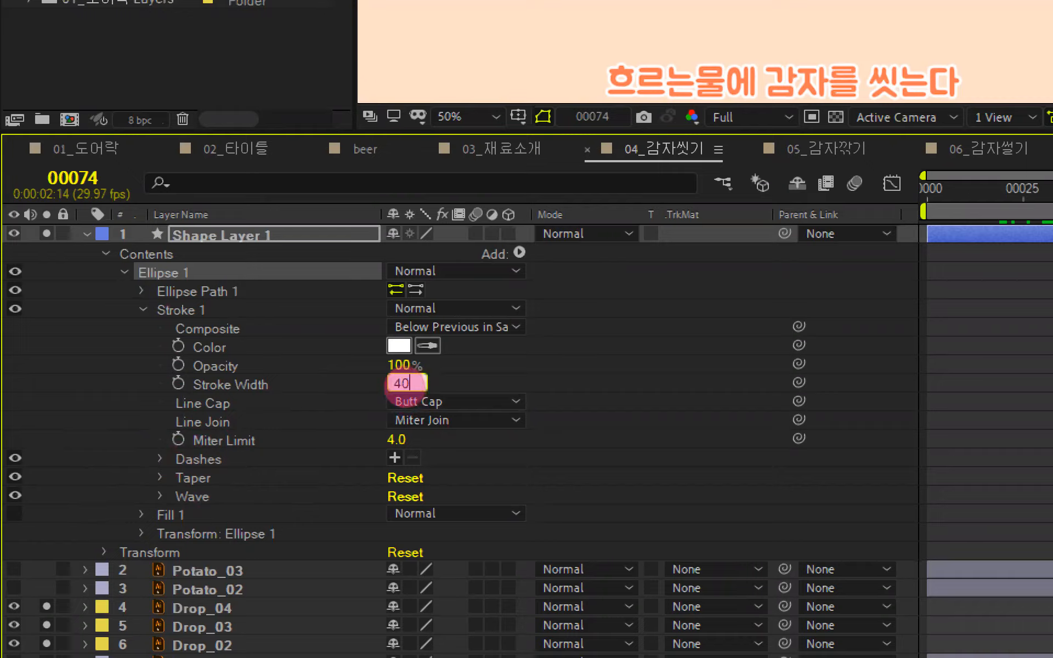
key(Return)
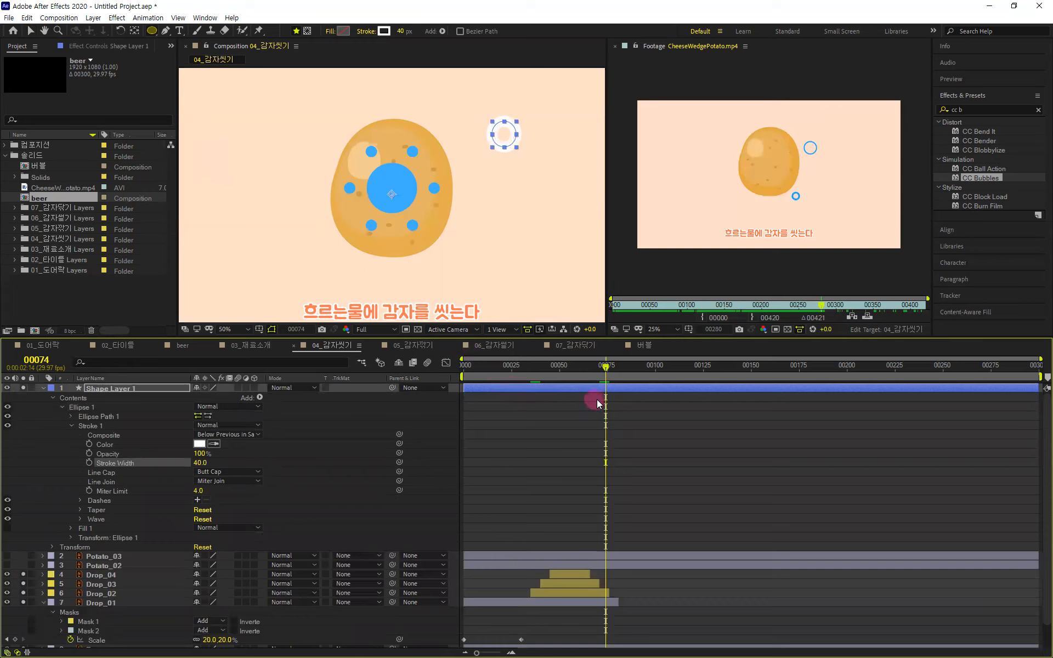
drag(608, 372, 605, 372)
click(90, 465)
- Add a scale keyframe to the ring's shape layer at frame 74
click(171, 388)
key(s)
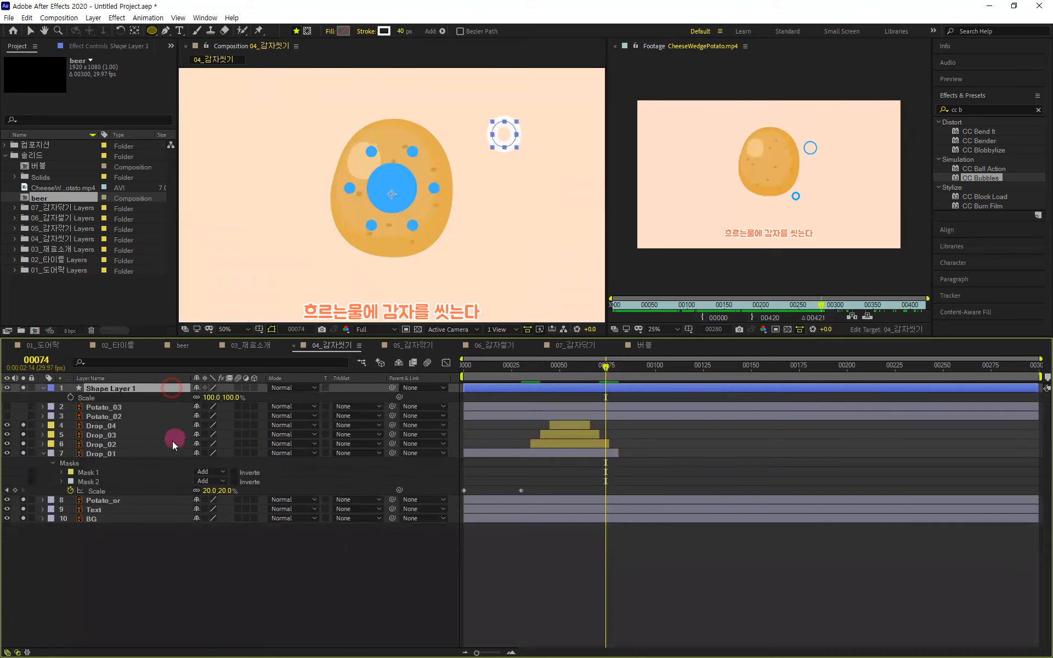
click(69, 399)
- Try a scale of 0% for the ring's shape layer at frame 74, and undo the scale change
click(211, 397)
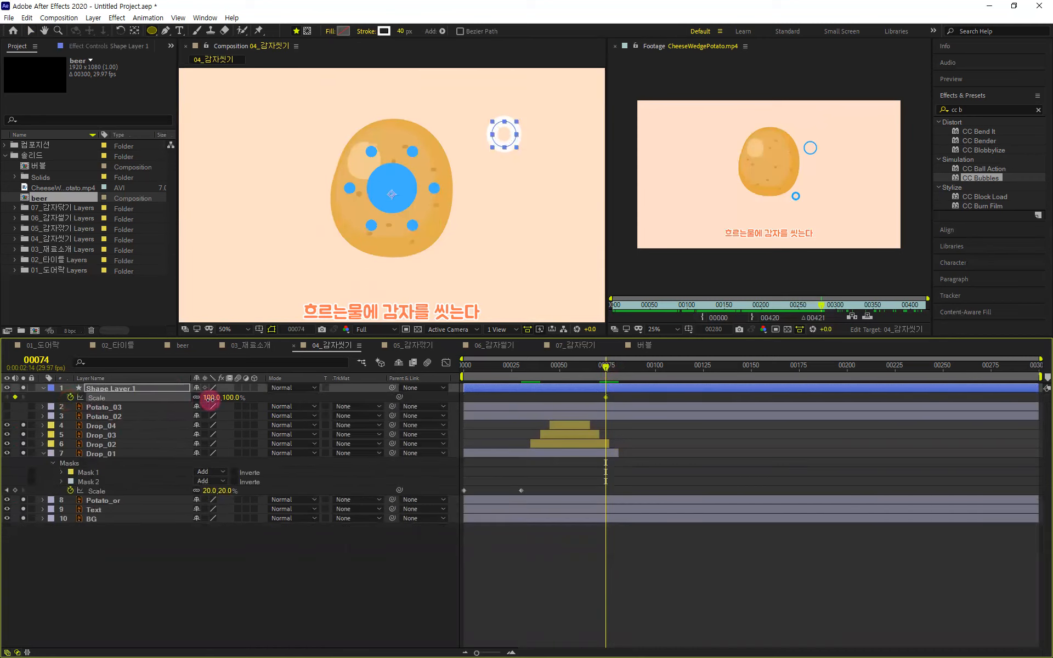
text(0)
key(Return)
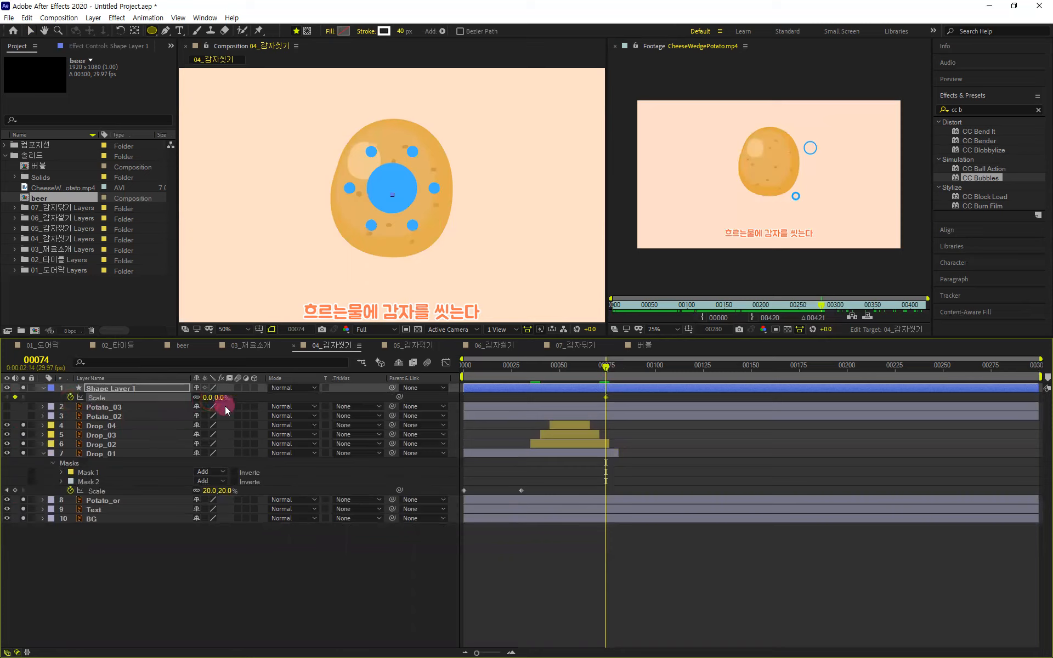
mouse_move(605, 374)
mouse_down()
mouse_move(584, 376)
mouse_move(608, 386)
mouse_up()
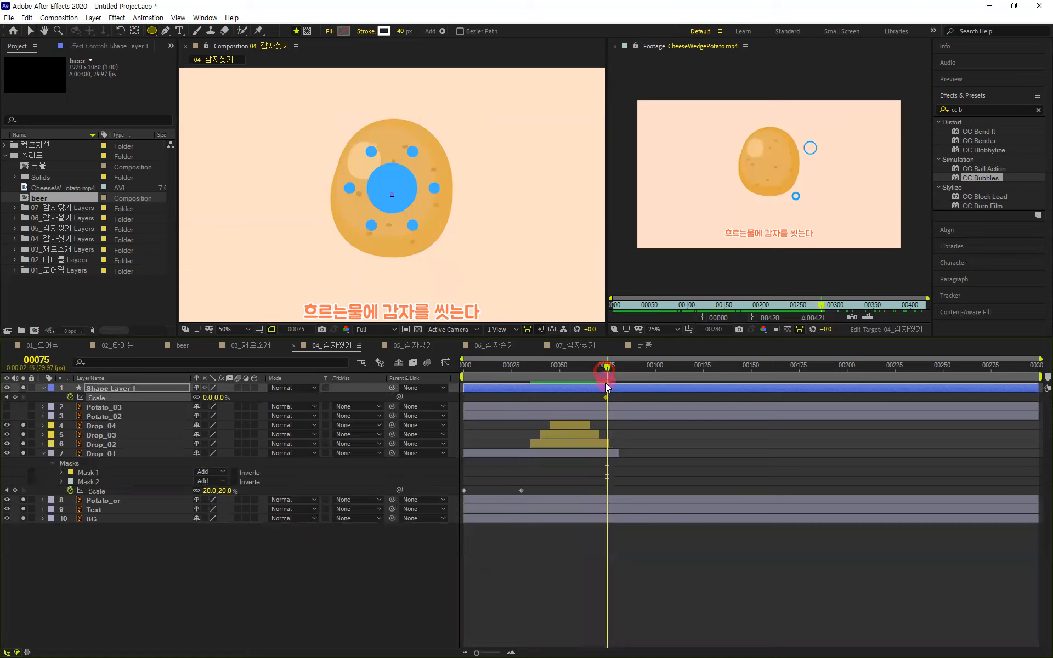
key(ctrl+z)
- Keyframe the ring's stroke width at 0 on frame 56
drag(610, 374, 571, 385)
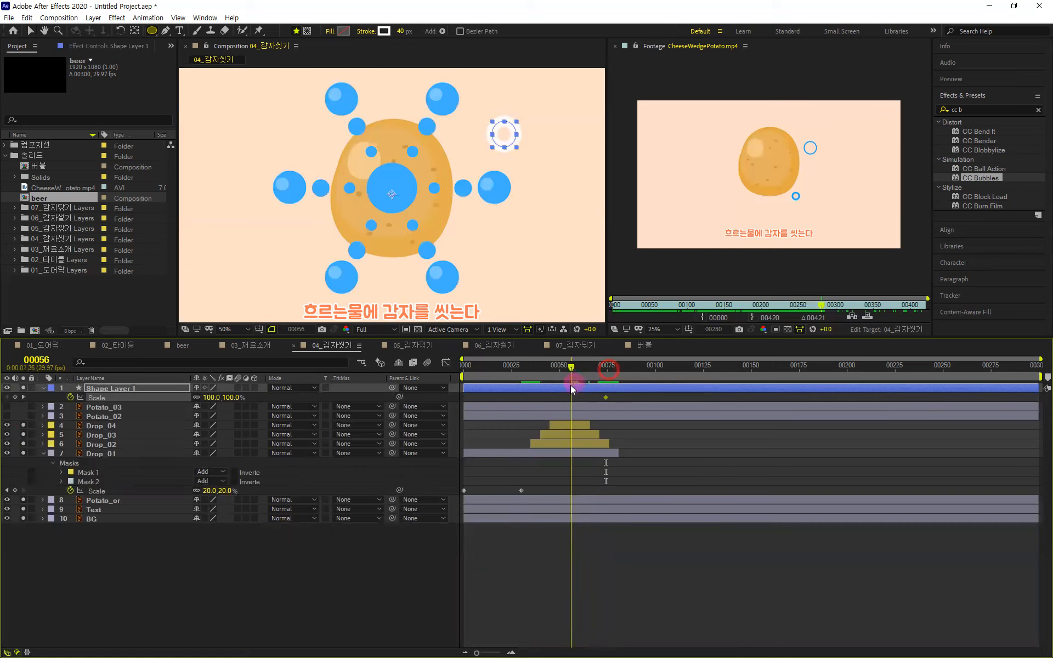
click(43, 389)
click(43, 388)
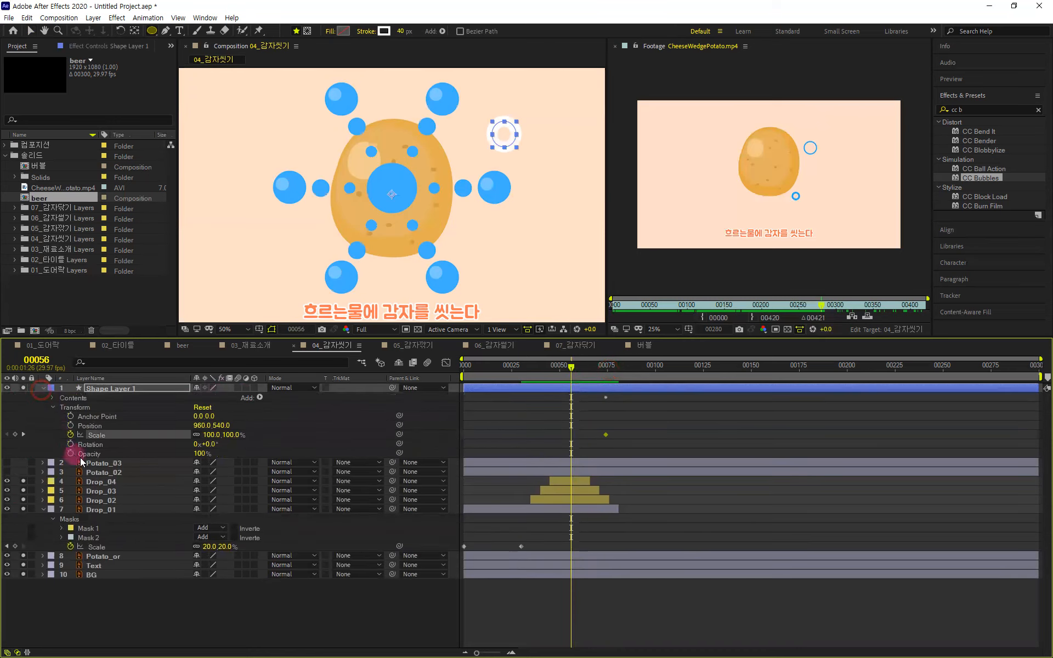
click(53, 397)
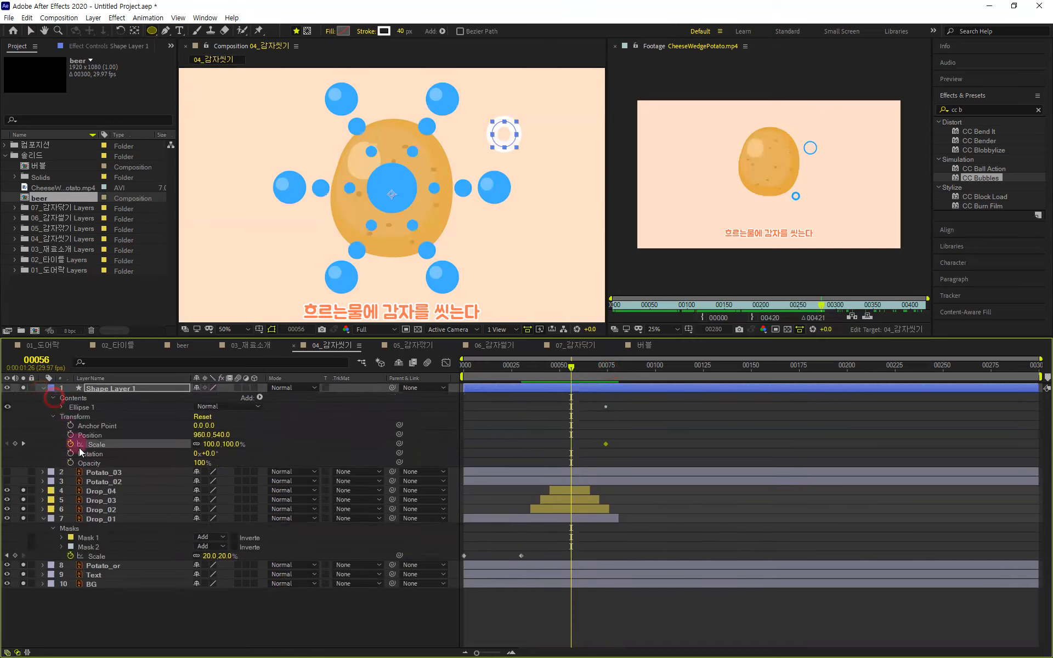
click(61, 407)
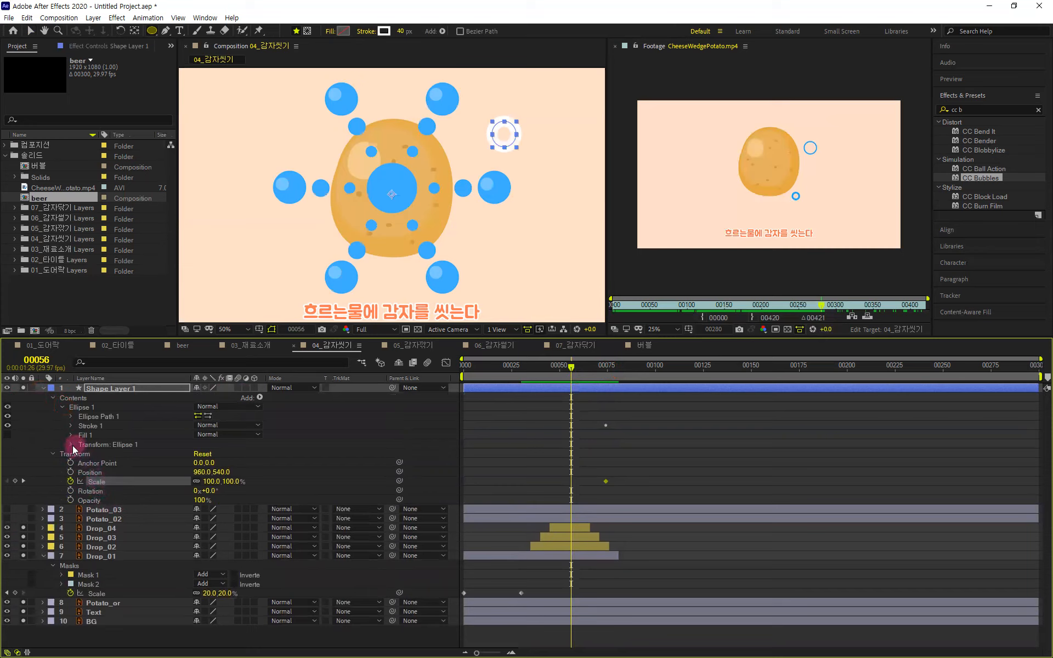
click(71, 416)
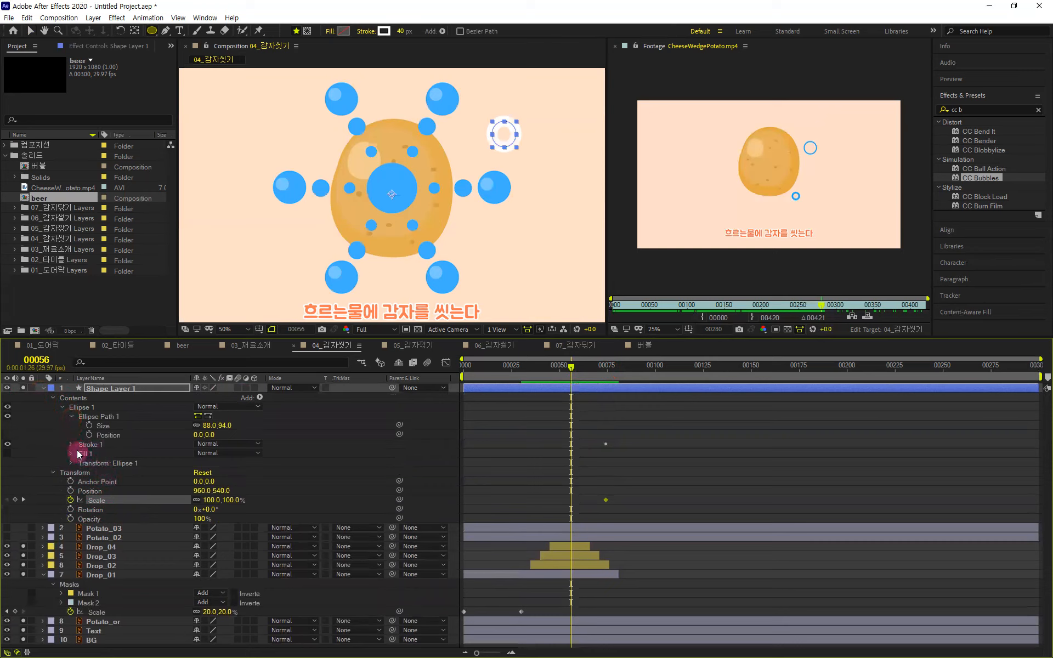
click(72, 445)
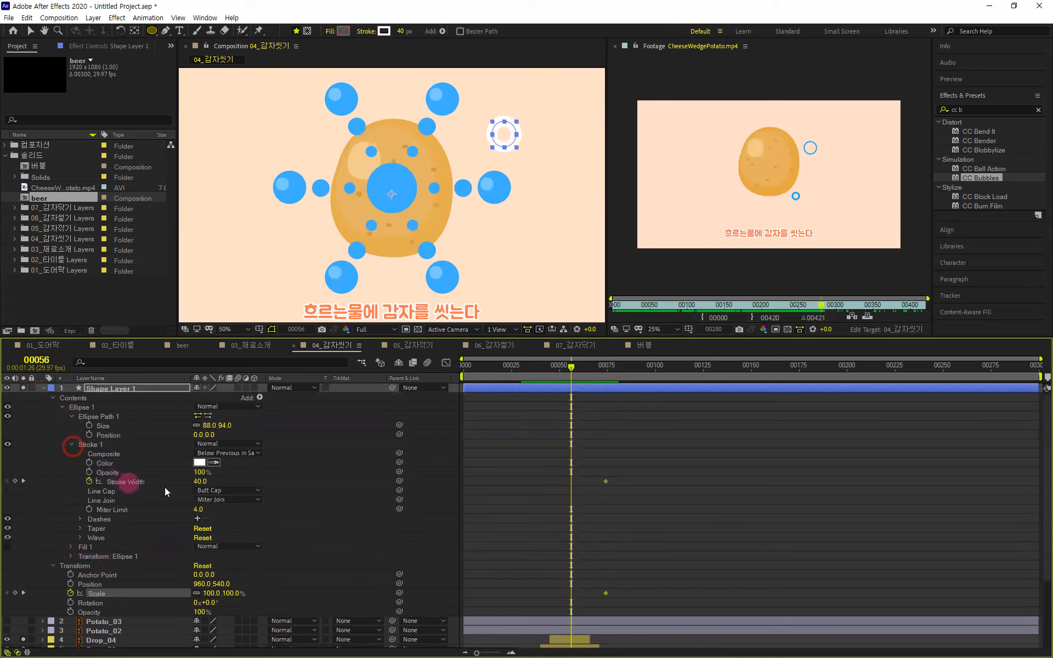
click(200, 483)
text(0)
click(251, 508)
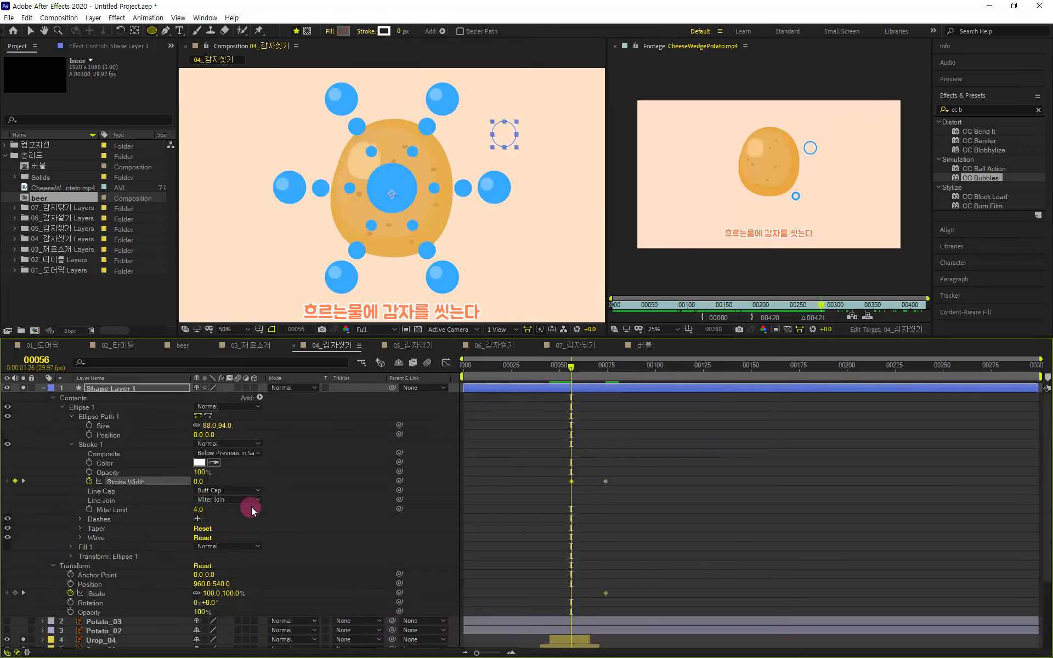
- Add a scale keyframe to the ring's shape layer at frame 56, and set its scale to 0% at frame 75
mouse_move(570, 372)
mouse_down()
mouse_move(632, 372)
mouse_move(615, 371)
mouse_move(569, 409)
mouse_up()
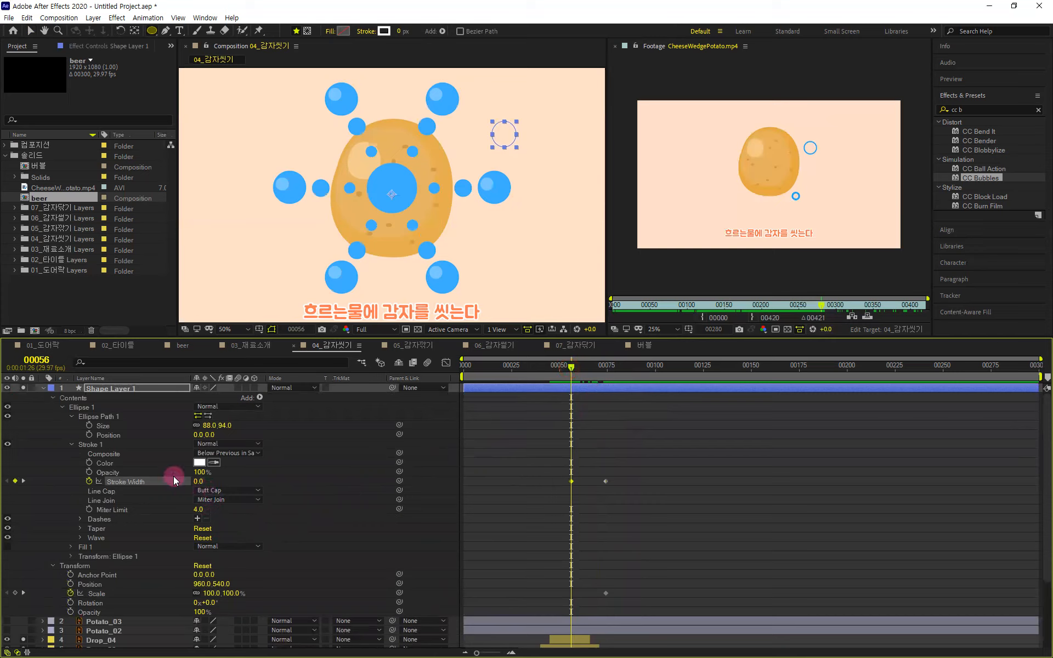
key(alt+shift+s)
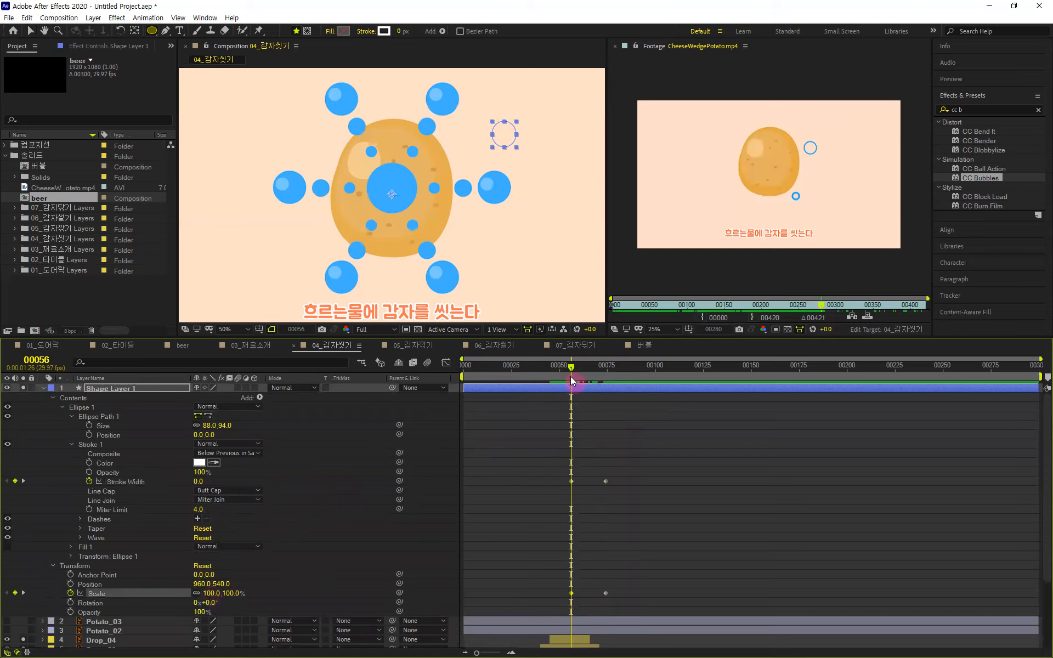
mouse_move(571, 370)
mouse_down()
mouse_move(626, 385)
mouse_move(568, 404)
mouse_move(618, 407)
mouse_move(609, 409)
mouse_up()
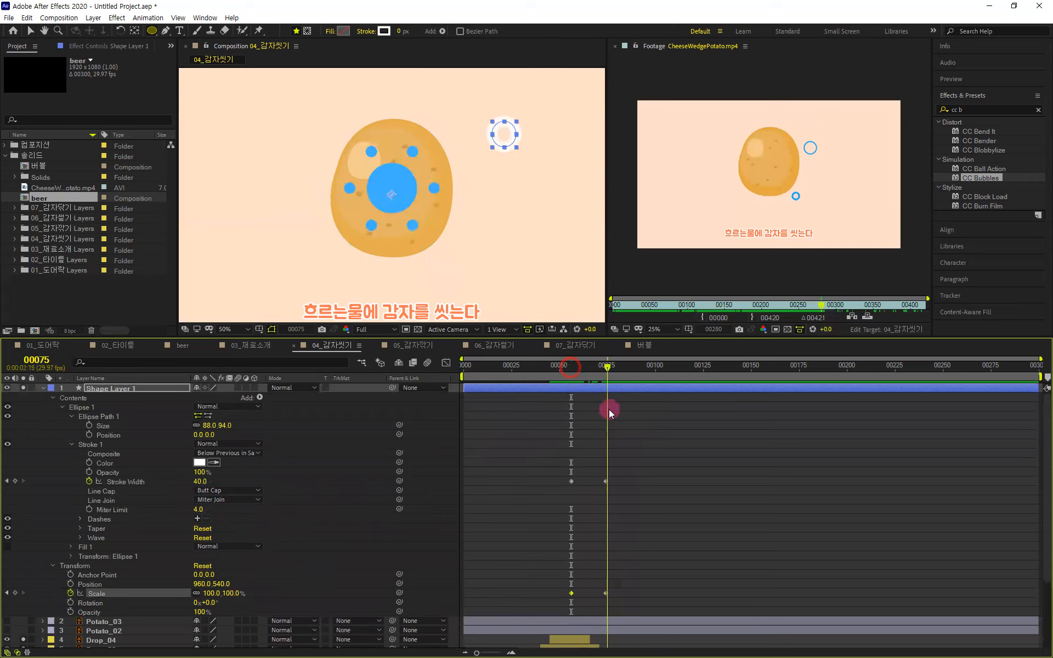
click(212, 593)
text(0)
key(Return)
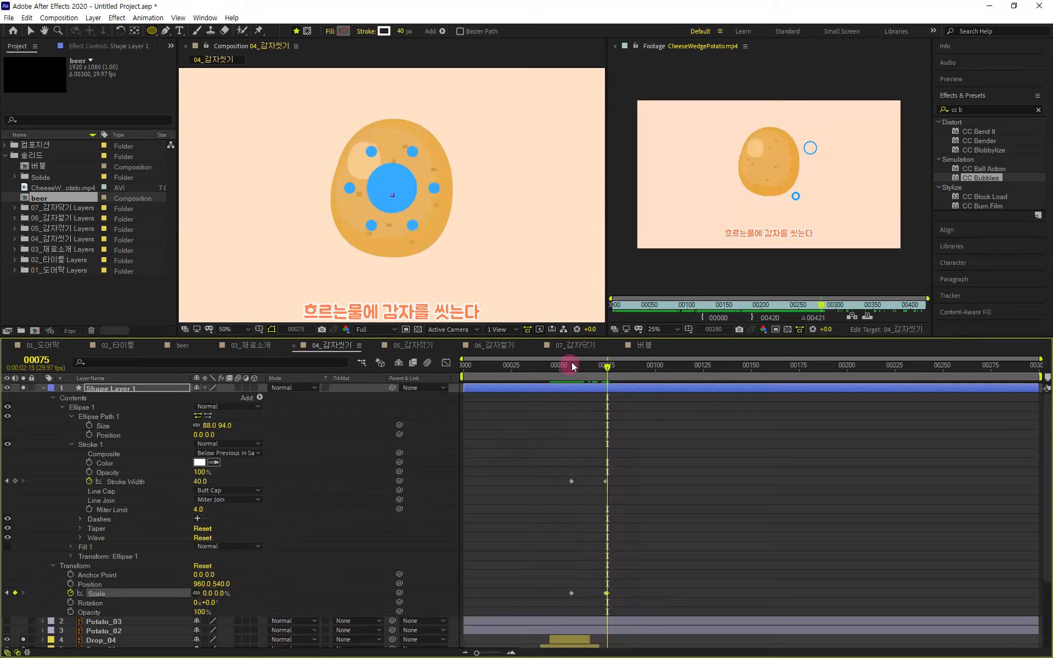
- Play back the ring animation, and delete the scale keyframe at frame 75
drag(606, 366, 575, 367)
key(space)
mouse_move(649, 369)
mouse_down()
mouse_move(610, 368)
mouse_move(601, 384)
mouse_move(552, 396)
mouse_up()
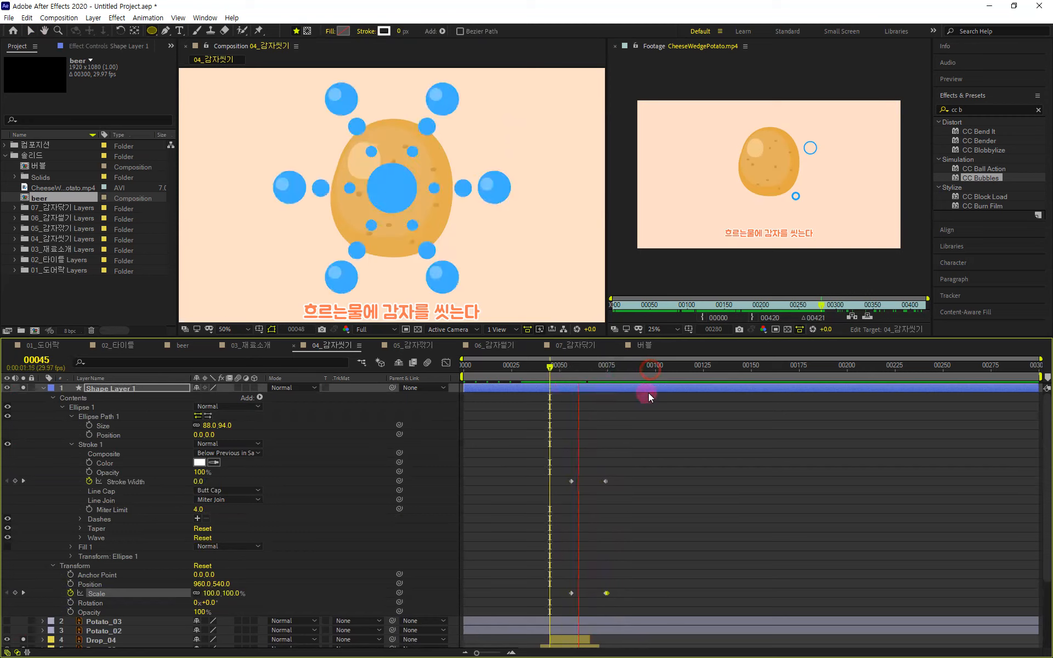
click(648, 370)
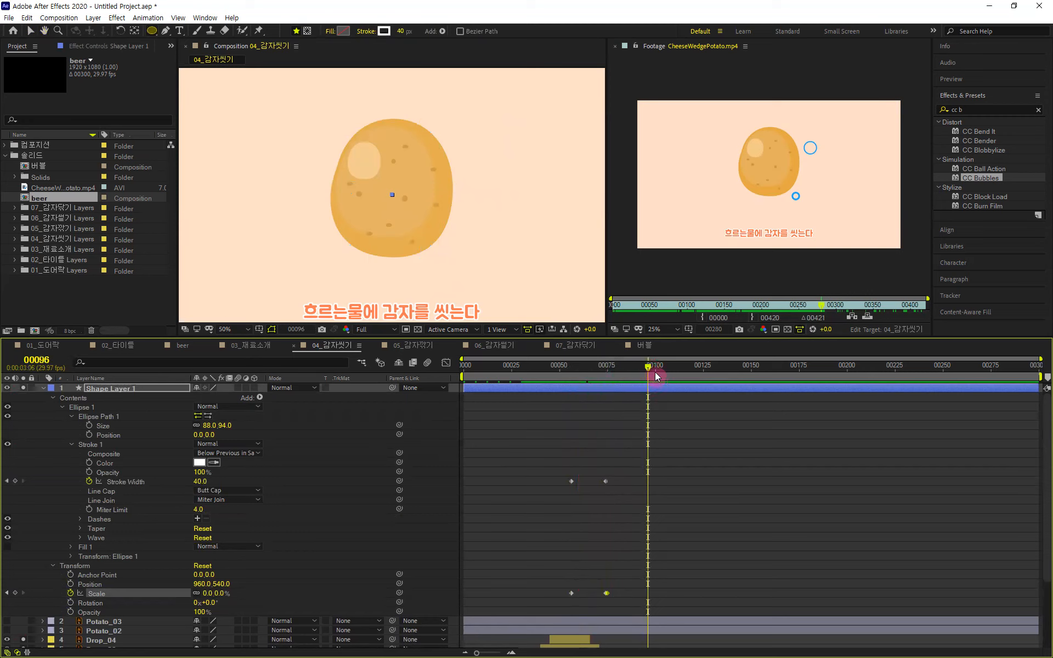
mouse_move(647, 367)
mouse_down()
mouse_move(549, 387)
mouse_move(565, 391)
mouse_up()
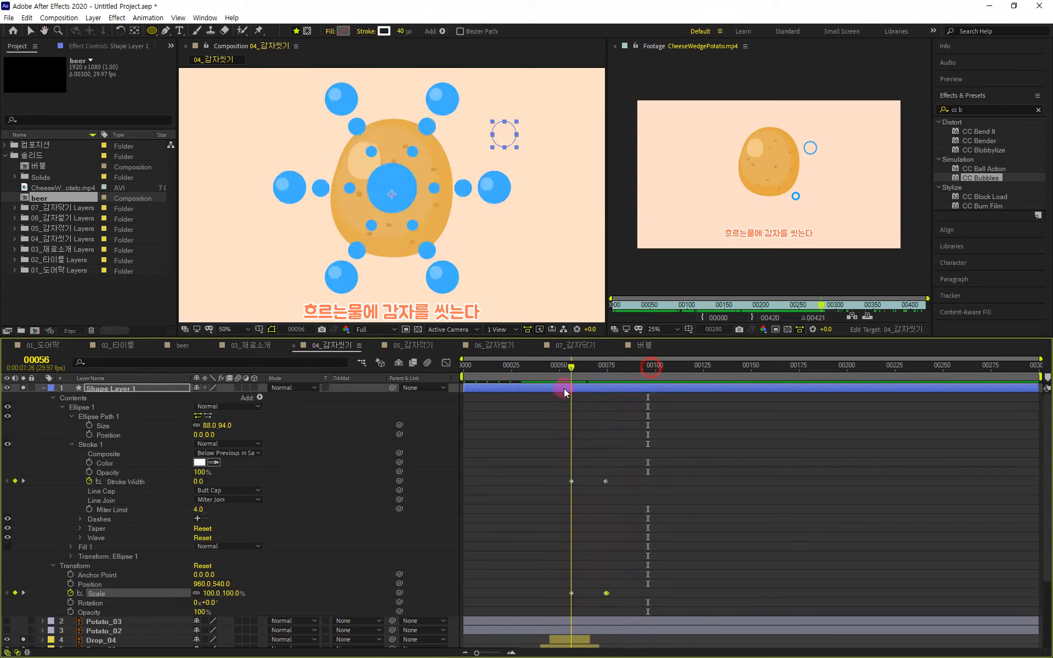
click(640, 477)
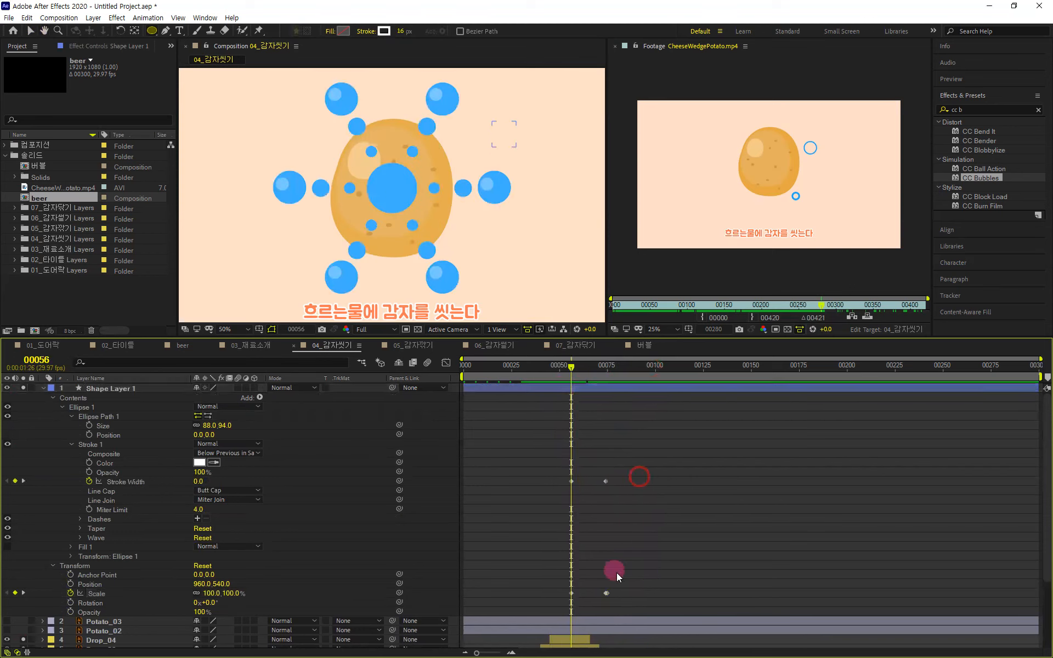
click(607, 593)
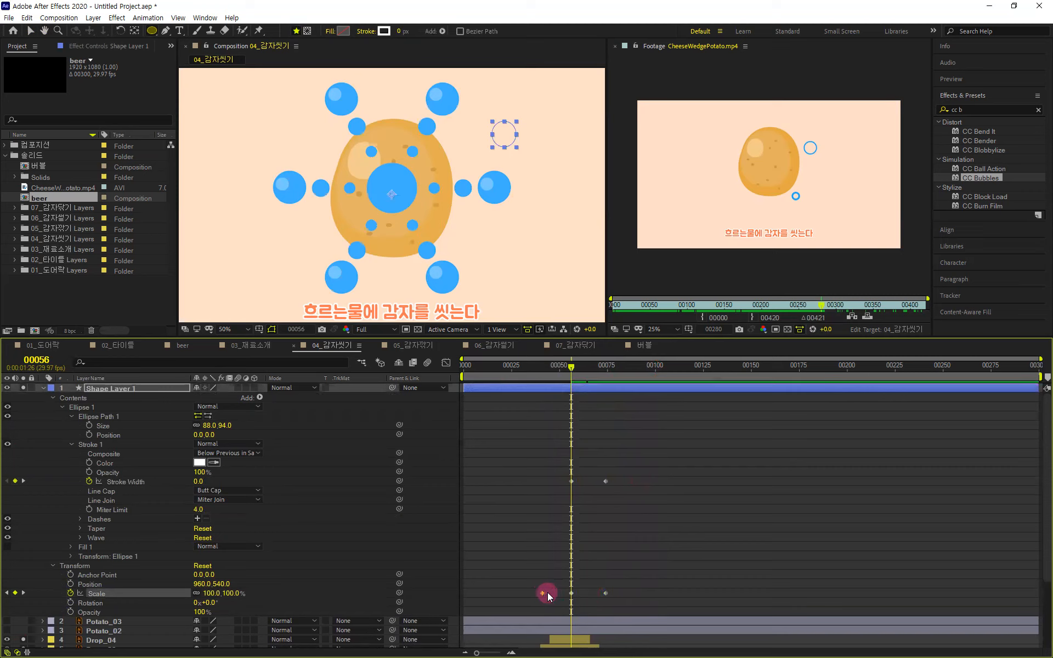
key(Delete)
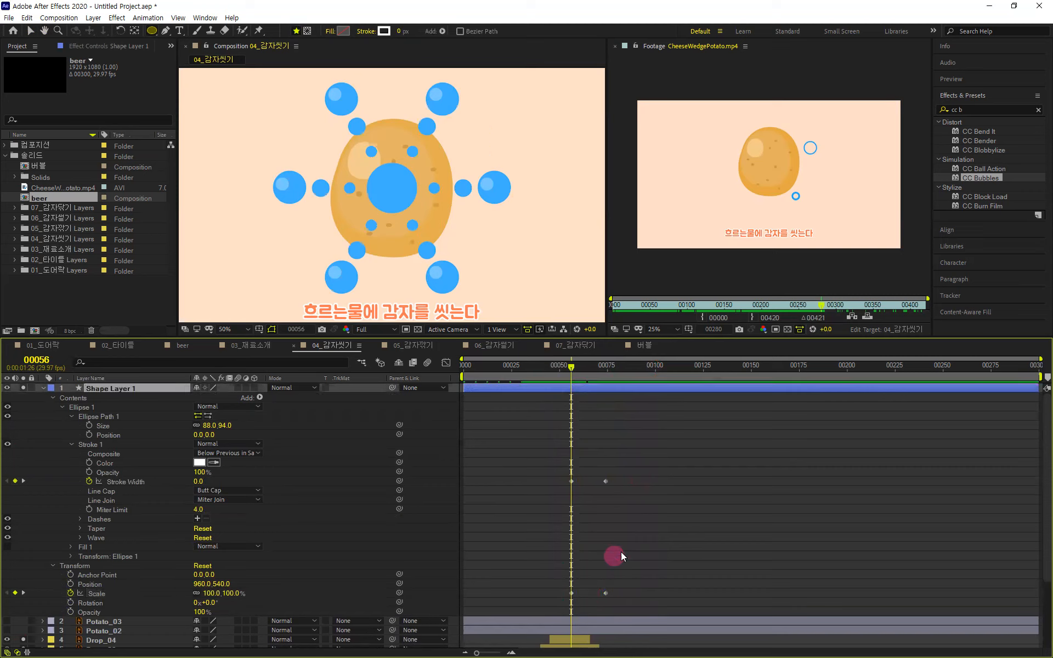
- Play the animation again, and set the shape layer's scale to 0% at frame 74
key(space)
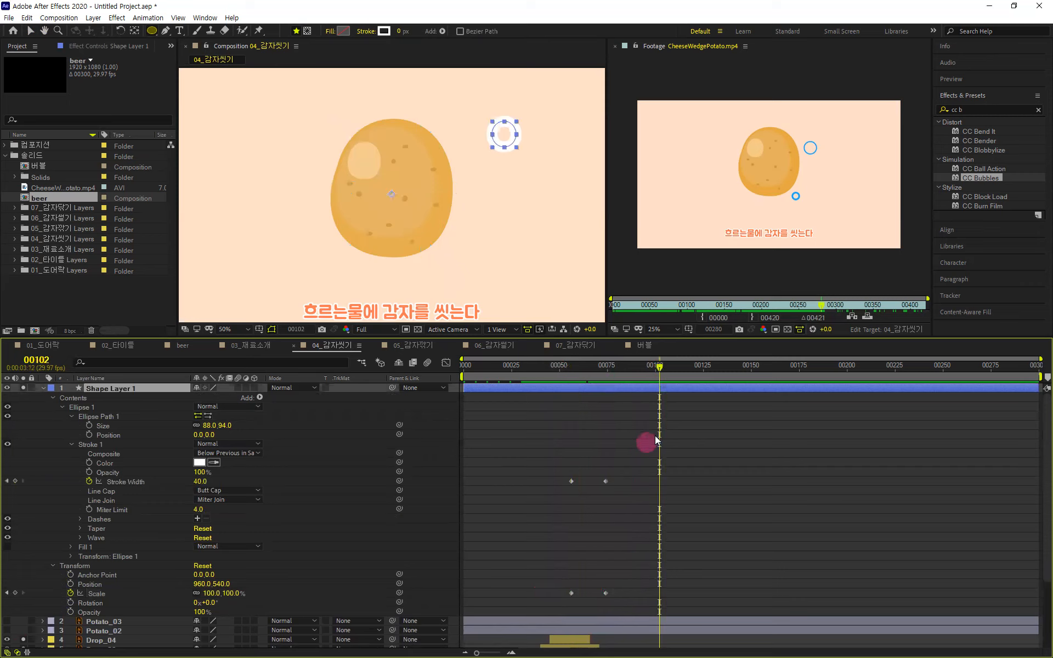
drag(660, 370, 570, 422)
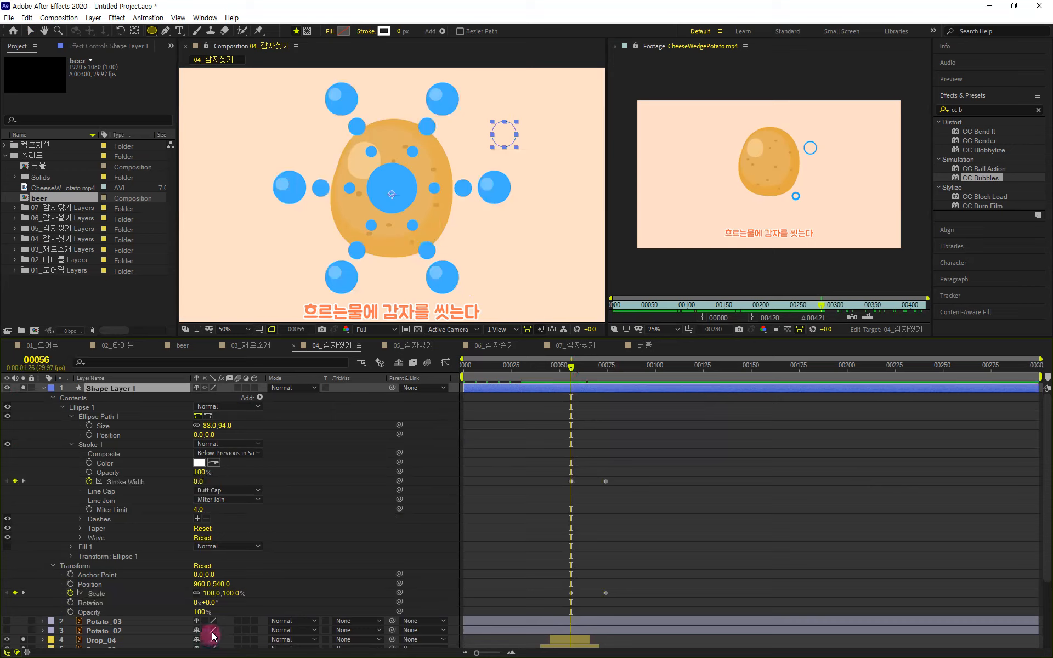
click(571, 367)
drag(573, 369, 602, 382)
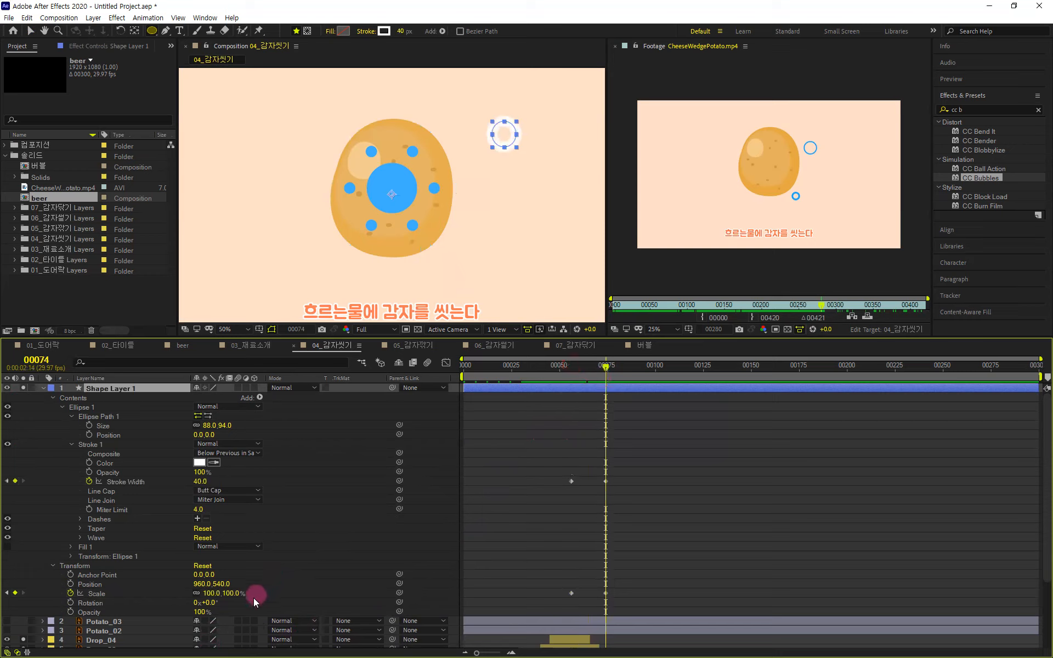
click(214, 594)
text(0)
key(Return)
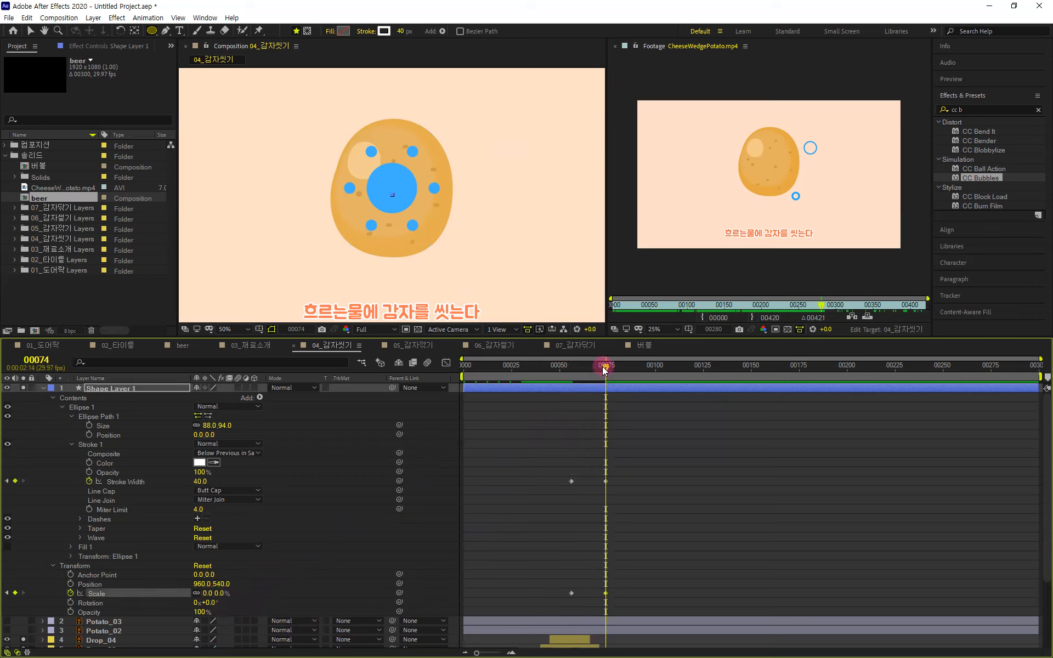
- Preview the ring animation from about frame 51, and delete the ring's shape layer
drag(606, 366, 561, 373)
key(space)
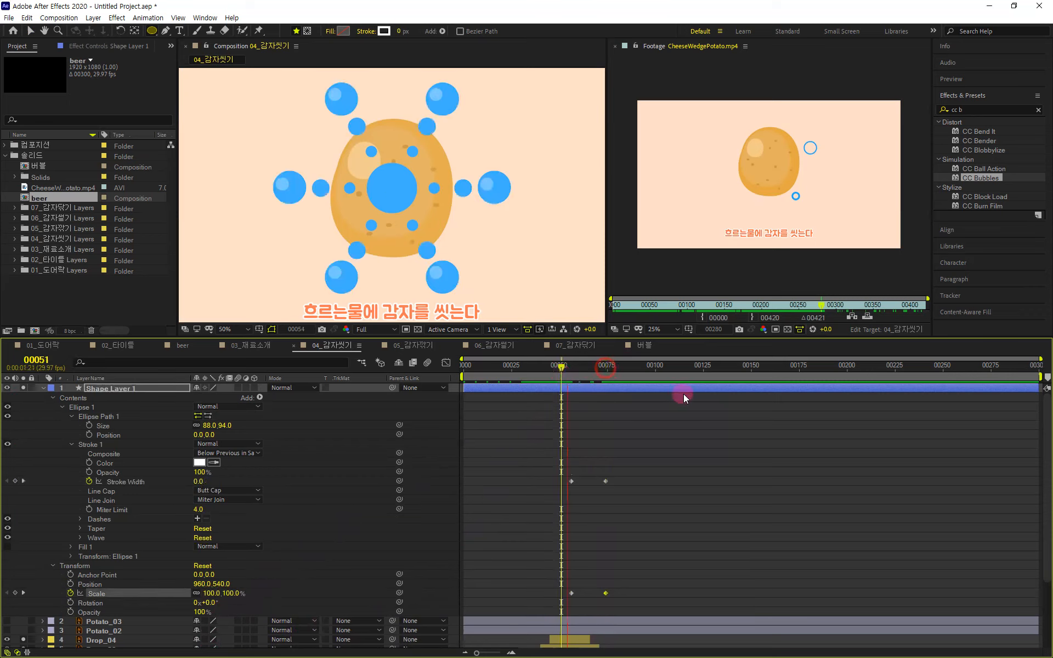
key(space)
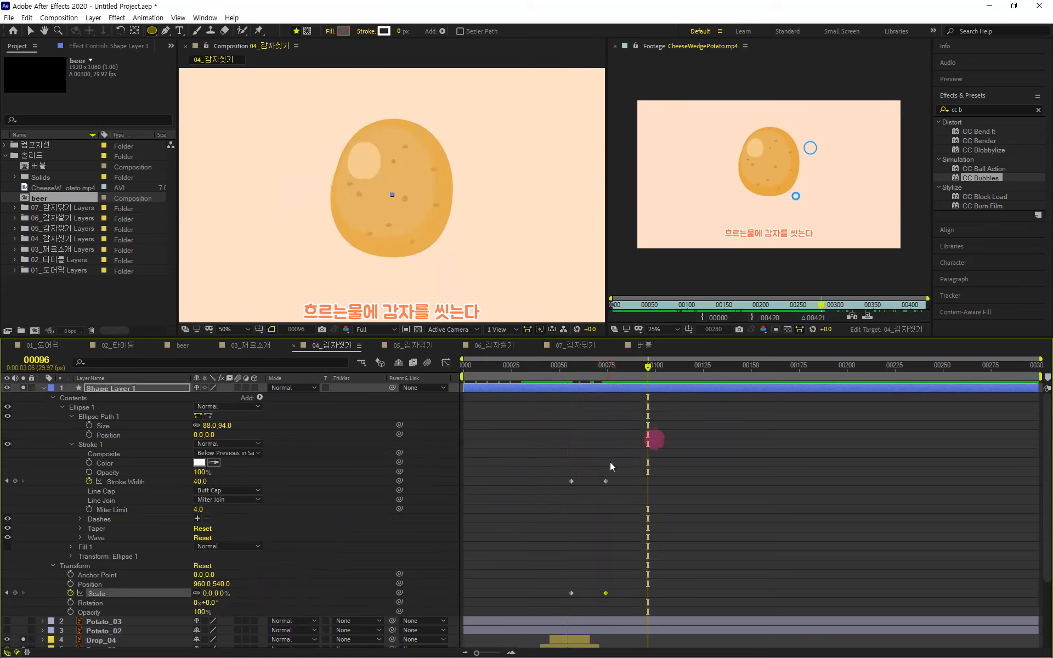
click(133, 389)
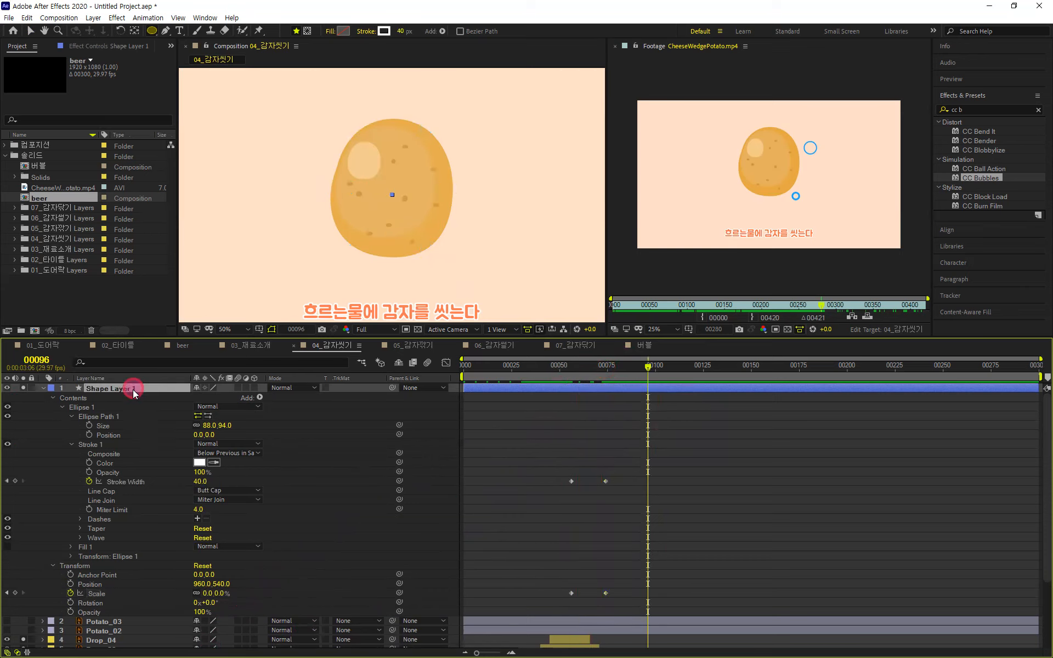
key(Delete)
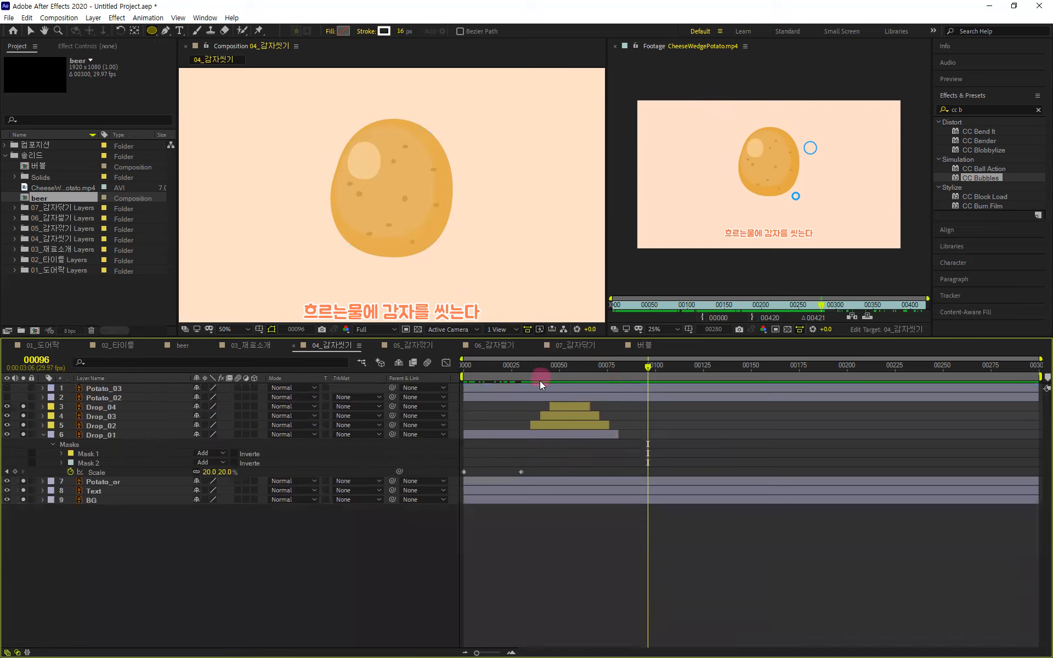
- Add a position keyframe to the Potato_or layer and place it at frame 80
click(114, 488)
click(118, 482)
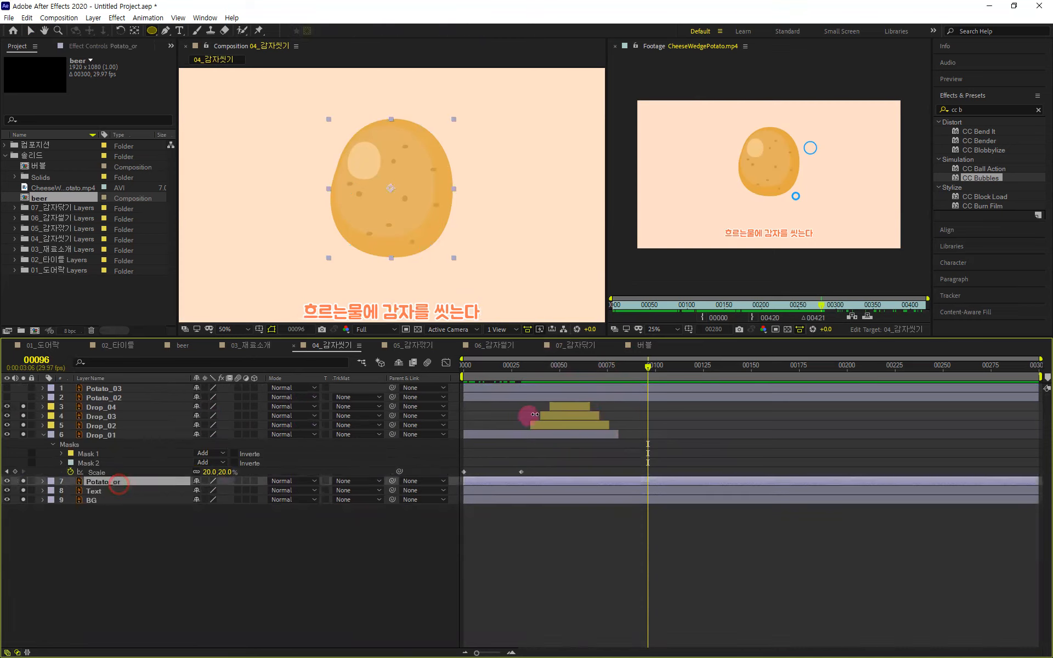
drag(651, 368, 640, 368)
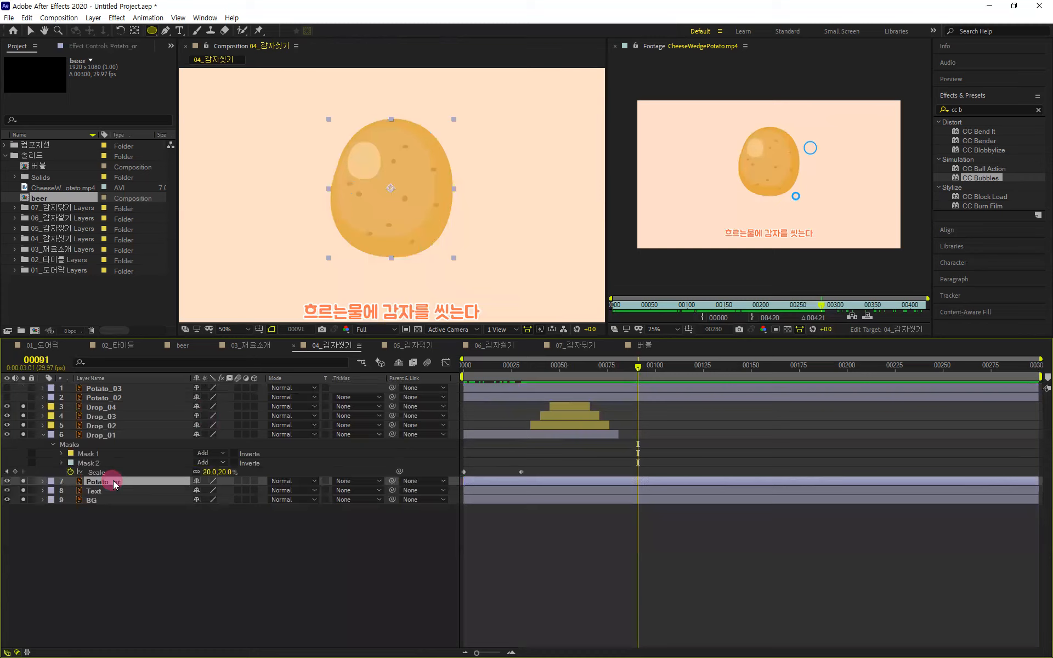
key(alt+shift+p)
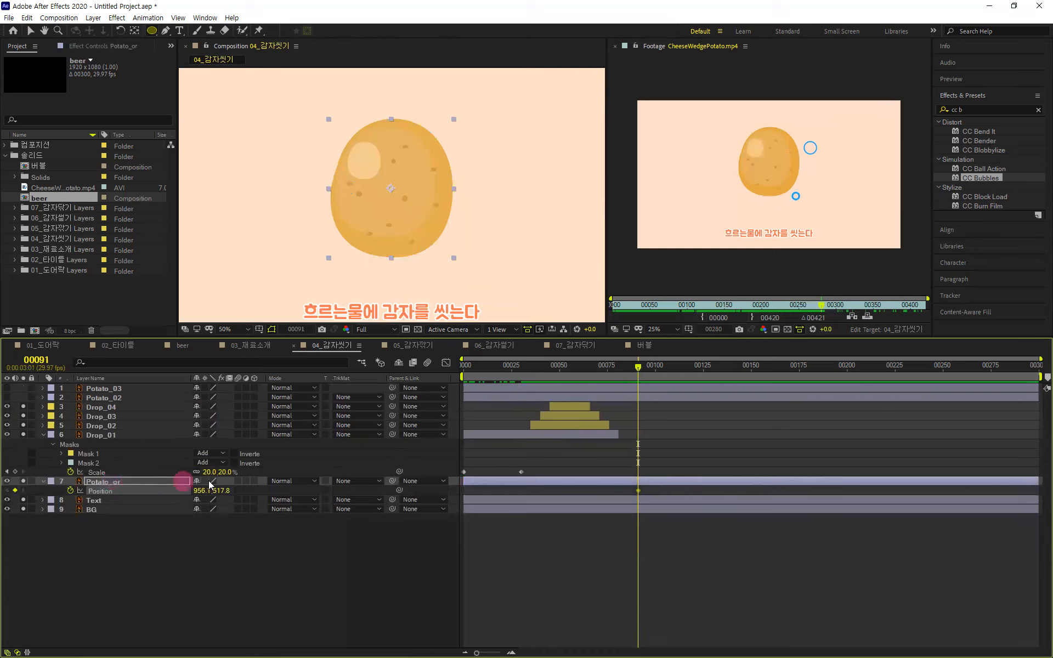
drag(645, 377, 618, 368)
drag(636, 491, 618, 491)
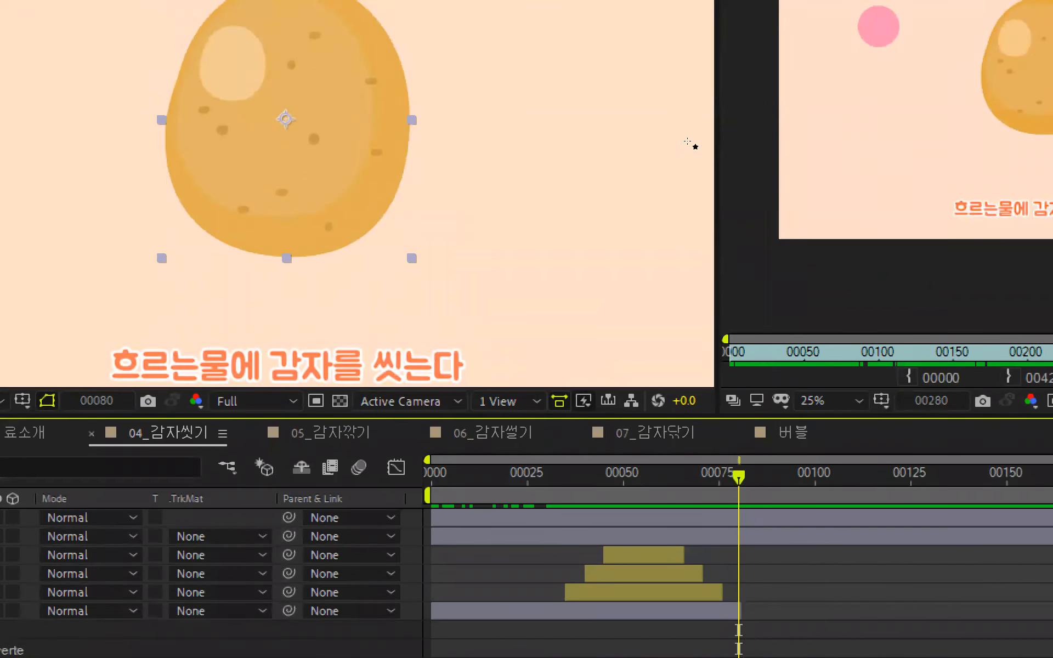
- Raise the Potato_or layer slightly at frame 90, and keyframe its position back at 956.1, 517.8 at frame 100
key(shift+Page_Down)
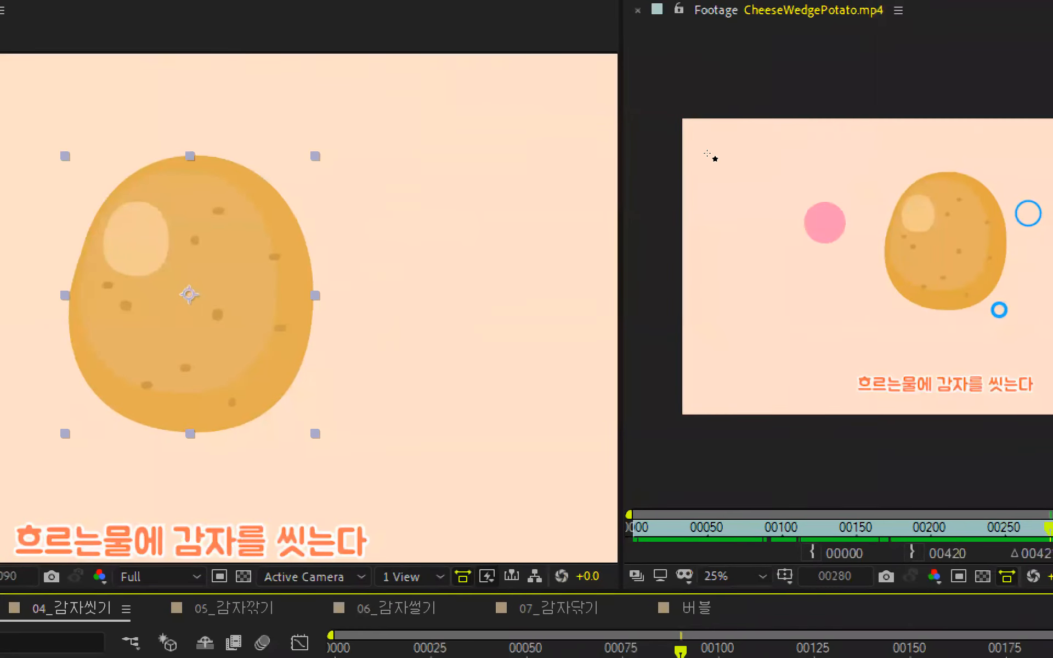
drag(189, 295, 189, 285)
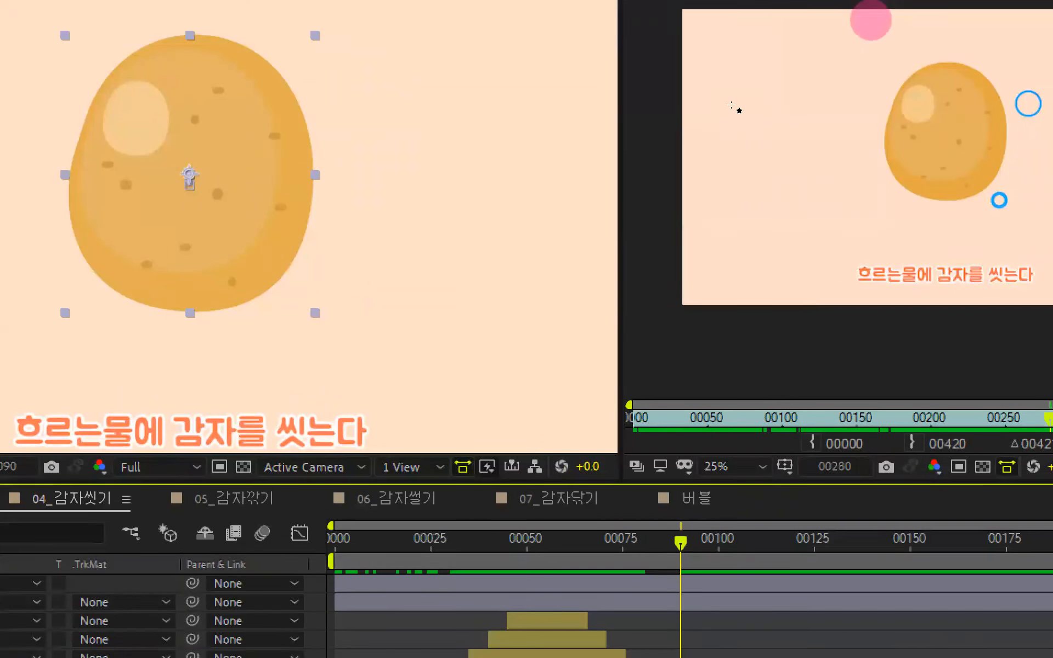
key(shift+Page_Down)
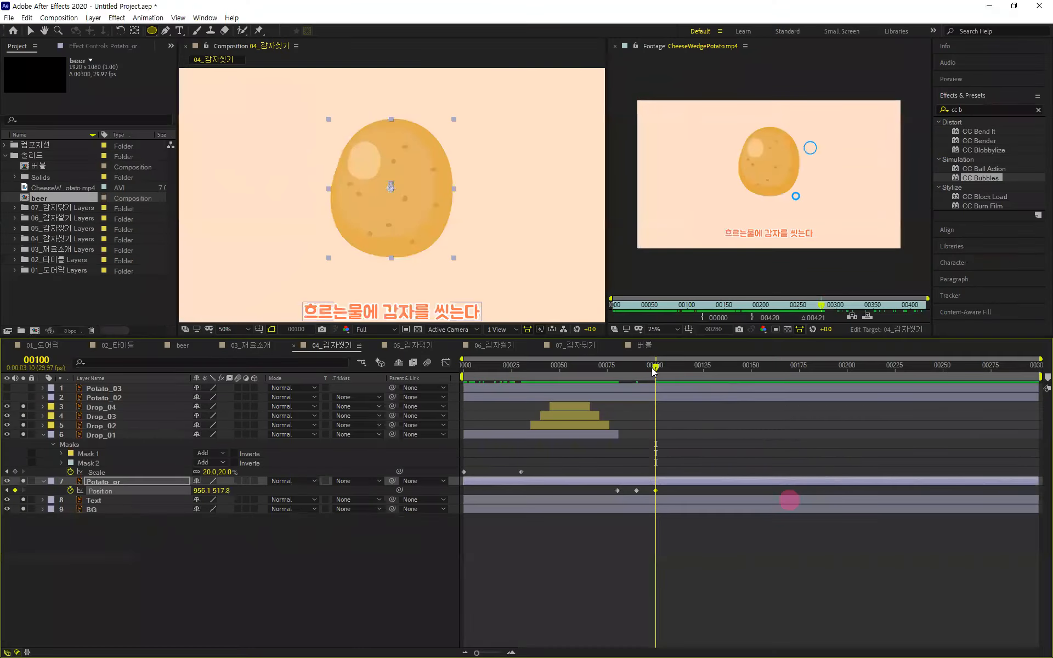
drag(654, 372, 613, 389)
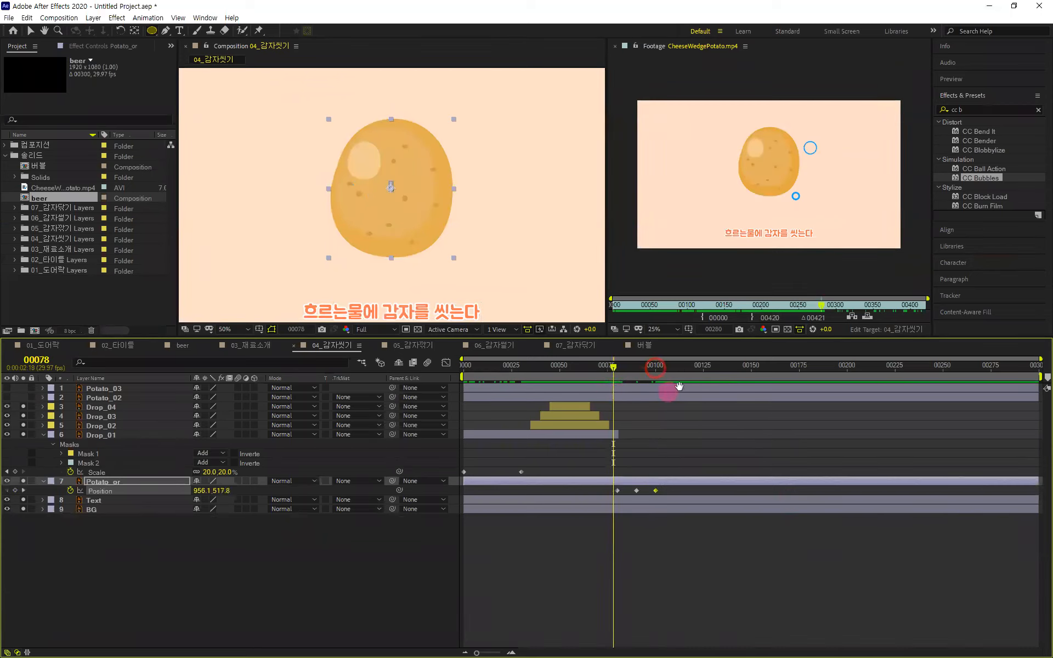